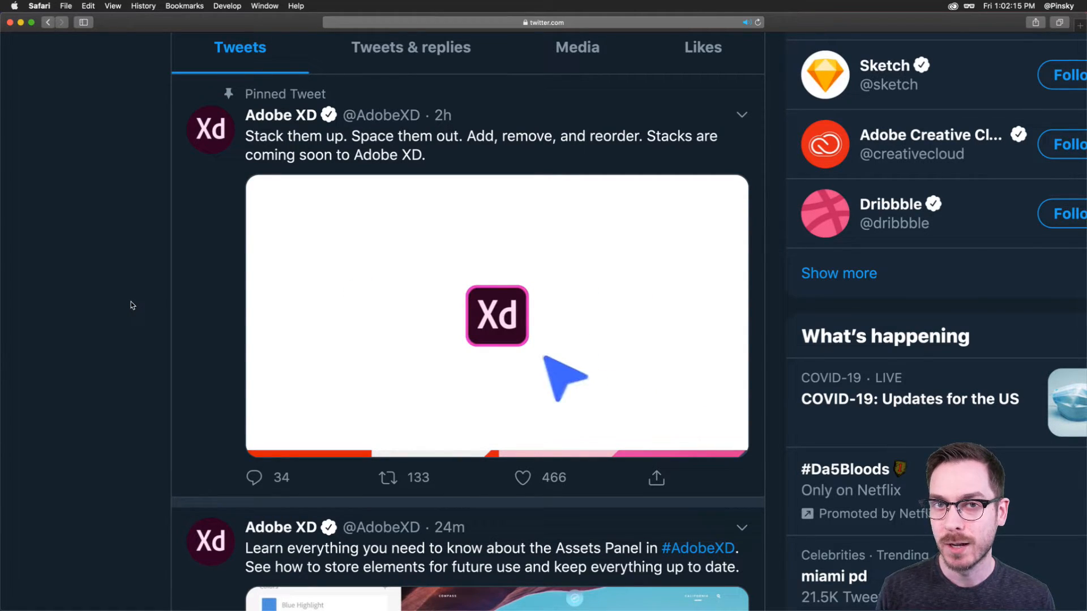
Pause the Stacks preview video in Adobe XD's pinned tweet.
{"action": "left_click", "coordinate": [268, 429]}
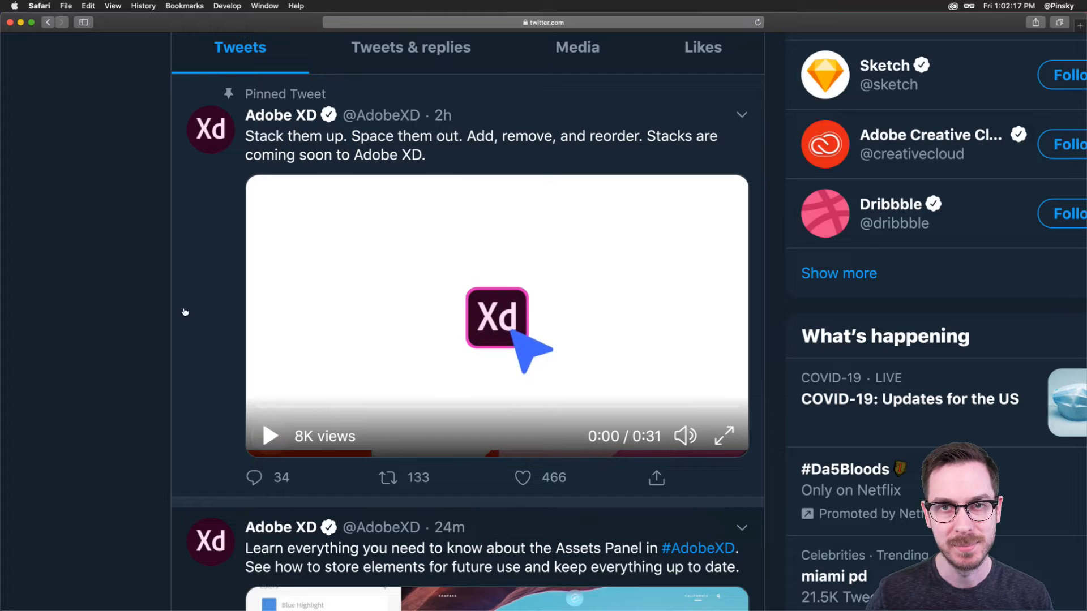
{"action": "scroll", "coordinate": [170, 285], "scroll_direction": "down", "scroll_amount": 5}
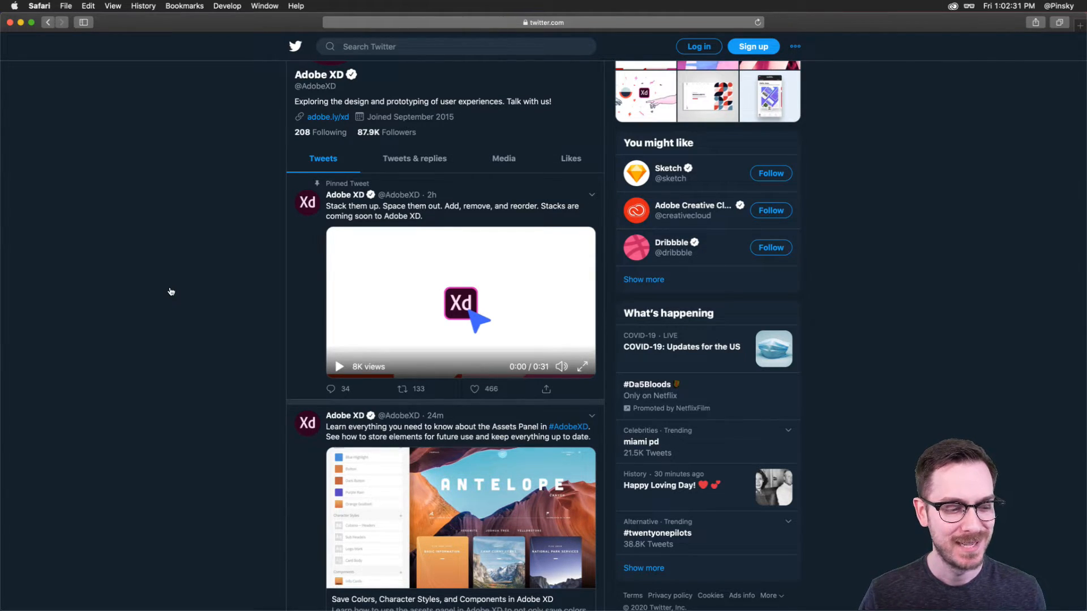
Switch to Adobe XD, open the Mockup plugin and look through the elements of its Minimal theme.
{"action": "key", "text": "super+Tab"}
{"action": "left_click", "coordinate": [419, 164]}
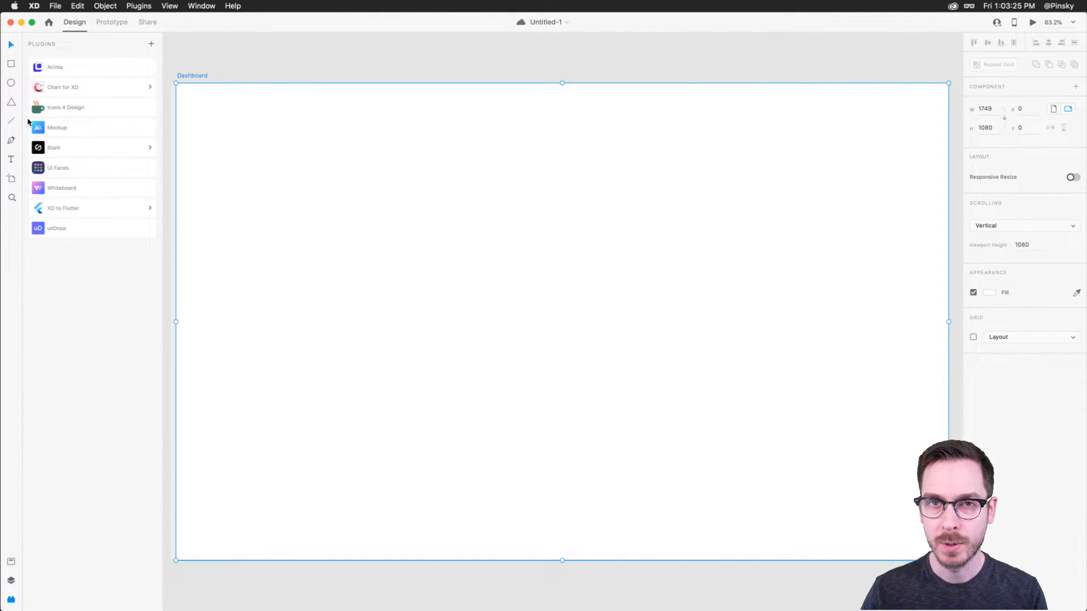
{"action": "left_click", "coordinate": [89, 127]}
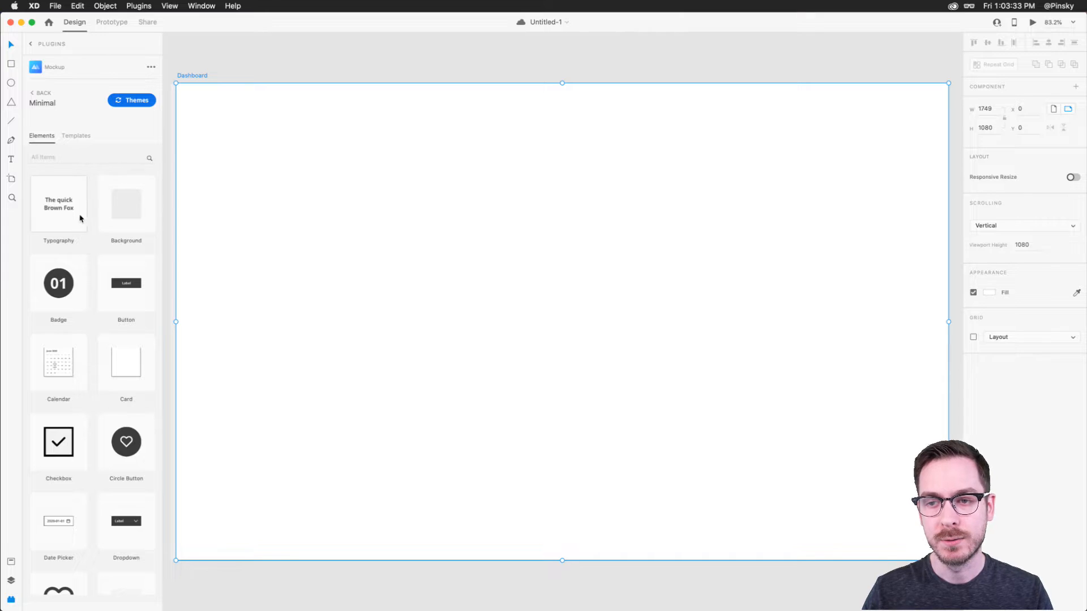
{"action": "scroll", "coordinate": [78, 221], "scroll_direction": "down", "scroll_amount": 8}
{"action": "scroll", "coordinate": [78, 222], "scroll_direction": "down", "scroll_amount": 2}
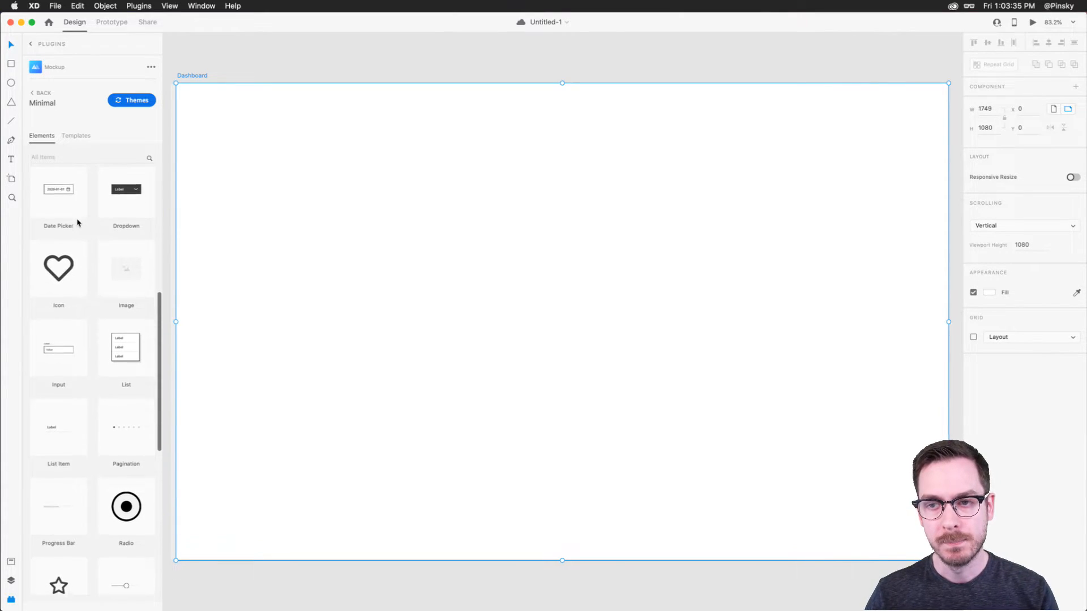
{"action": "scroll", "coordinate": [77, 223], "scroll_direction": "down", "scroll_amount": 10}
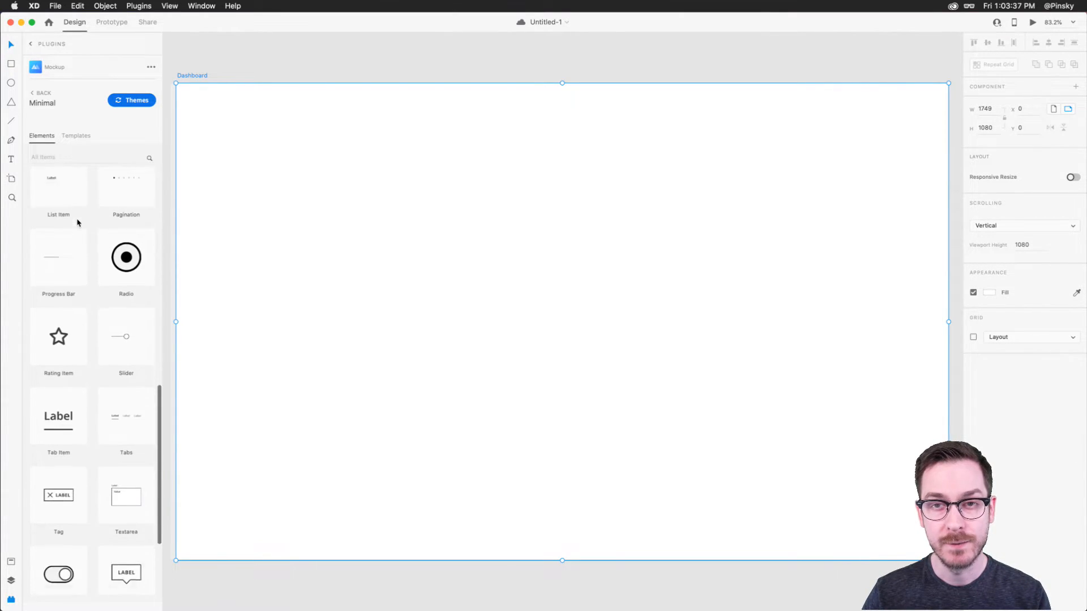
{"action": "scroll", "coordinate": [78, 223], "scroll_direction": "up", "scroll_amount": 3}
{"action": "scroll", "coordinate": [78, 220], "scroll_direction": "up", "scroll_amount": 15}
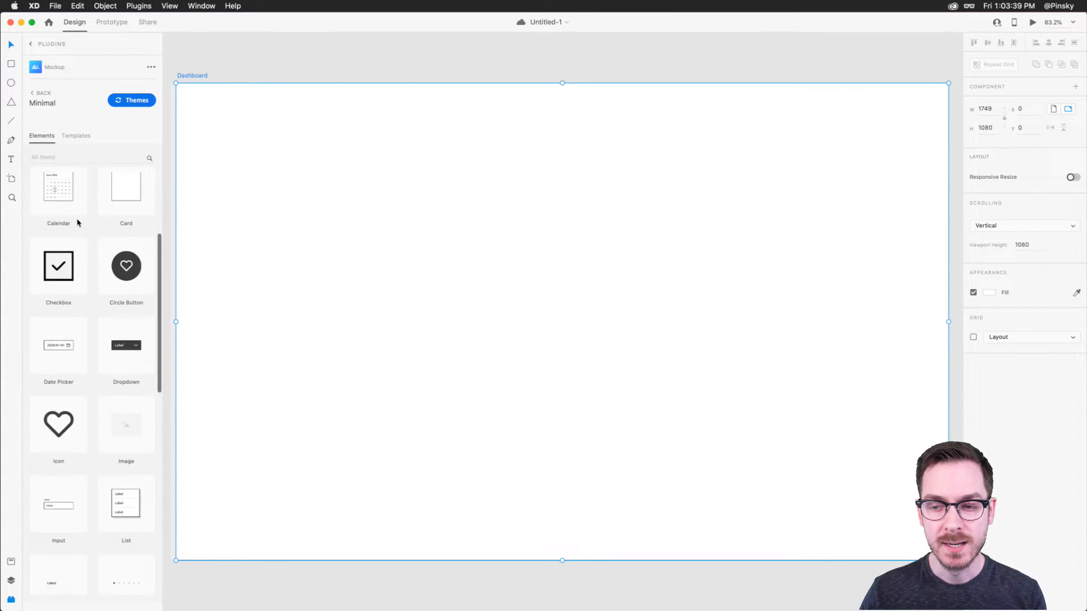
Insert the About page from the Minimal theme's desktop templates into the document.
{"action": "left_click", "coordinate": [75, 136]}
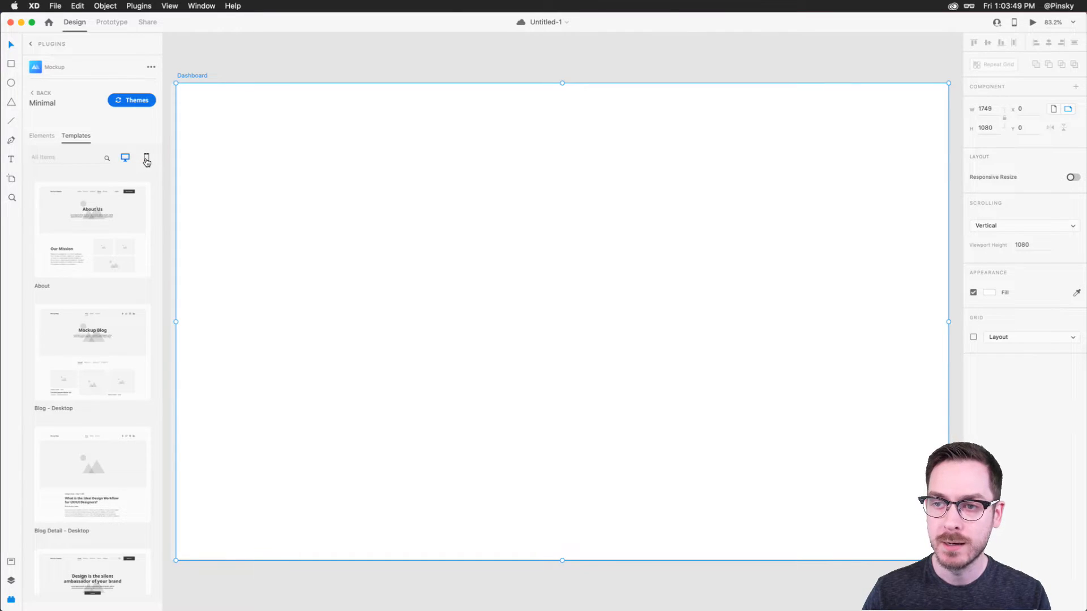
{"action": "scroll", "coordinate": [69, 267], "scroll_direction": "down", "scroll_amount": 5}
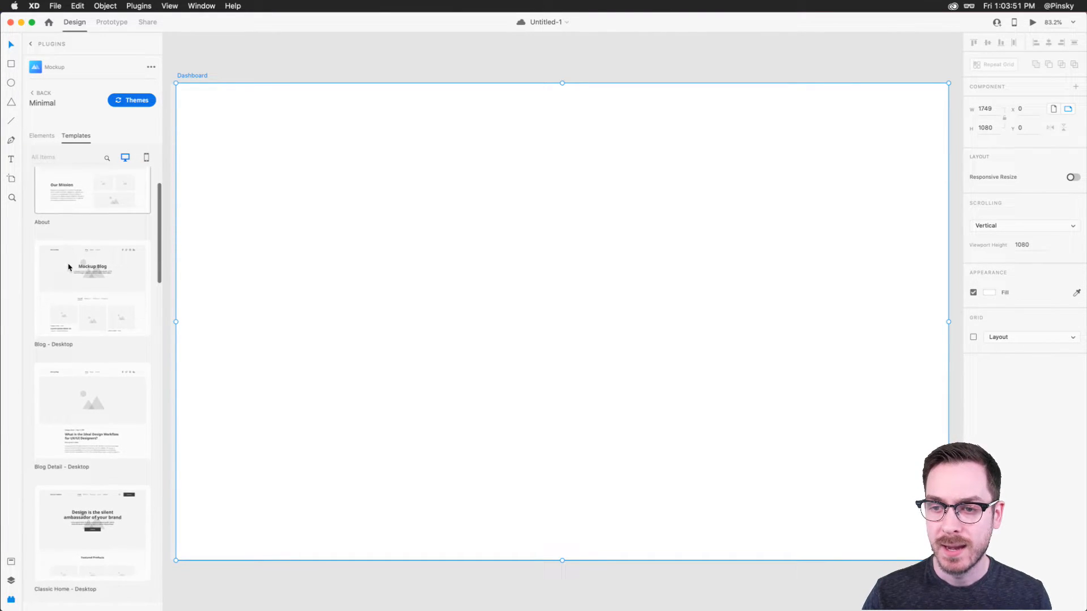
{"action": "scroll", "coordinate": [68, 268], "scroll_direction": "down", "scroll_amount": 9}
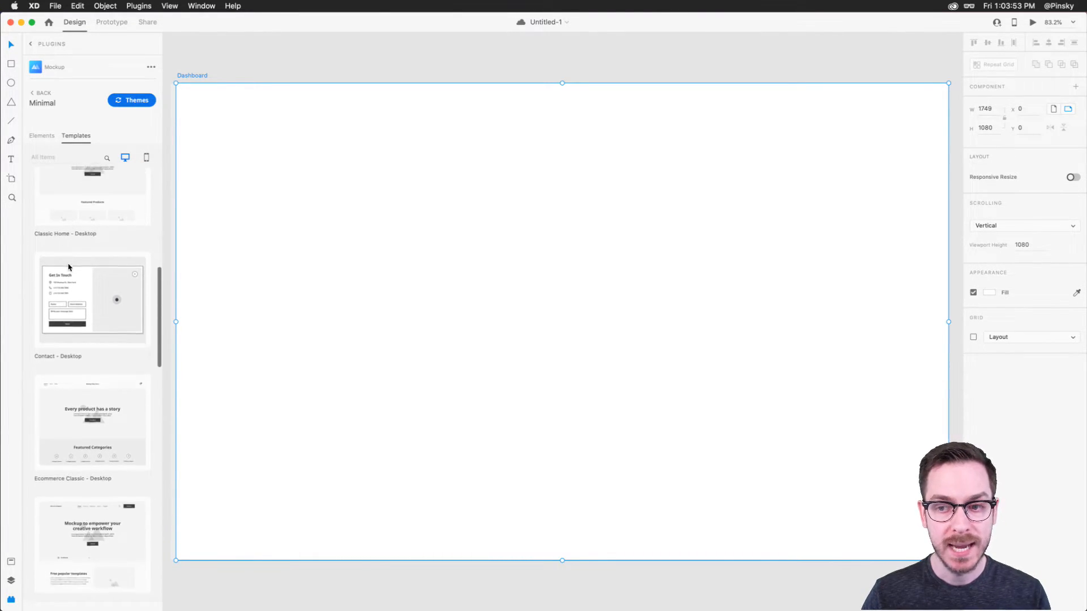
{"action": "scroll", "coordinate": [68, 268], "scroll_direction": "down", "scroll_amount": 9}
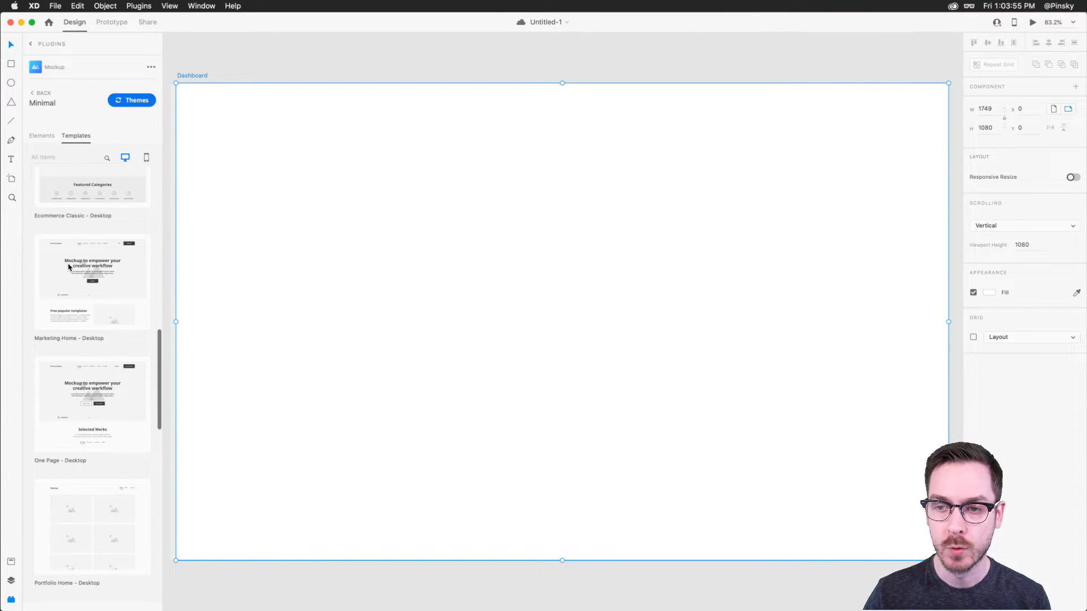
{"action": "scroll", "coordinate": [69, 268], "scroll_direction": "down", "scroll_amount": 12}
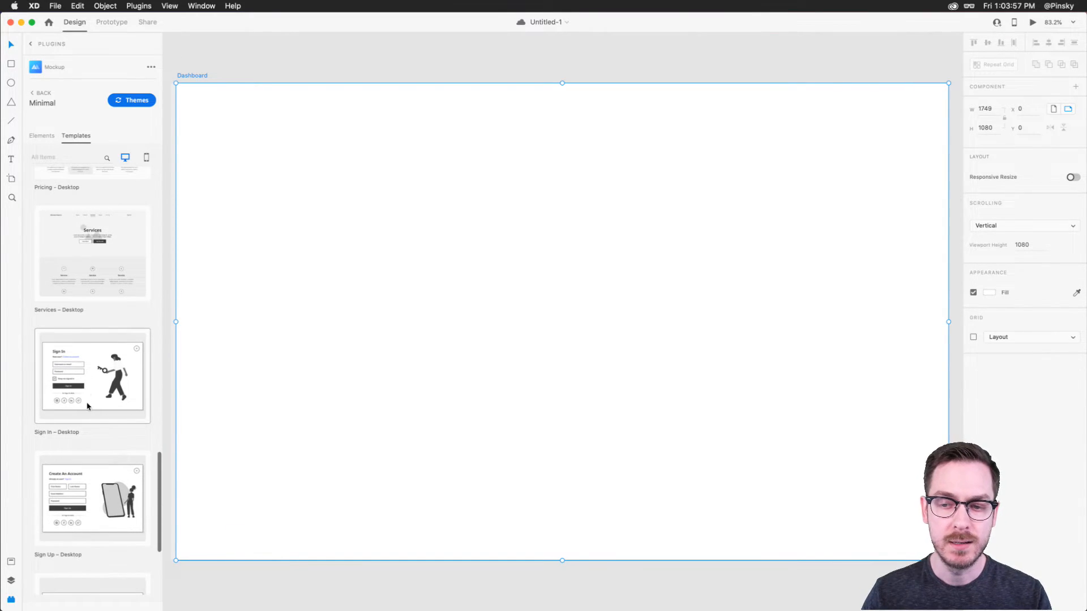
{"action": "scroll", "coordinate": [87, 408], "scroll_direction": "down", "scroll_amount": 4}
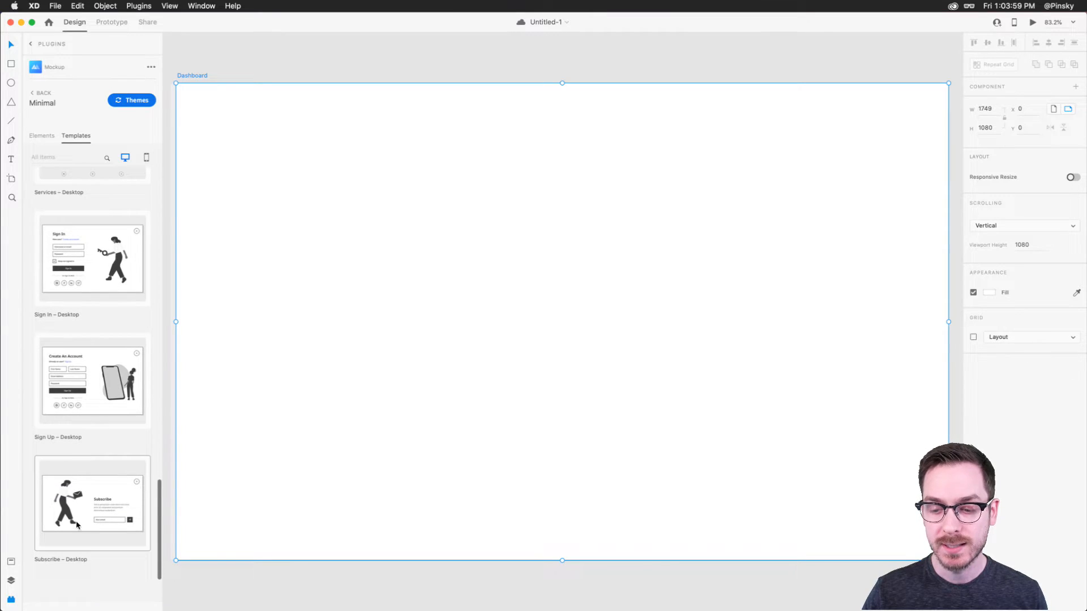
{"action": "scroll", "coordinate": [98, 330], "scroll_direction": "up", "scroll_amount": 20}
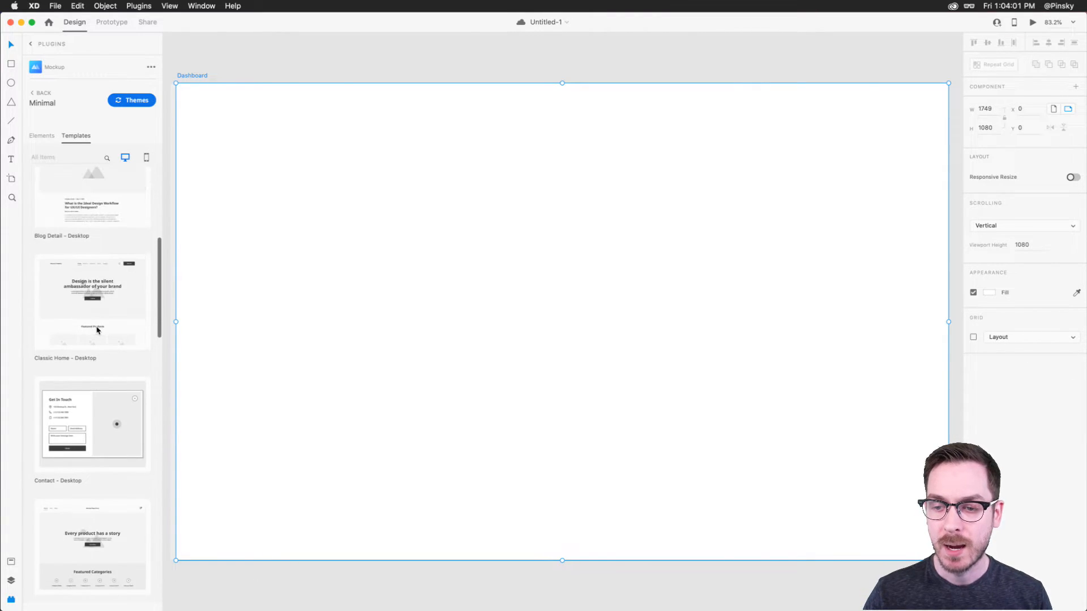
{"action": "scroll", "coordinate": [97, 330], "scroll_direction": "up", "scroll_amount": 3}
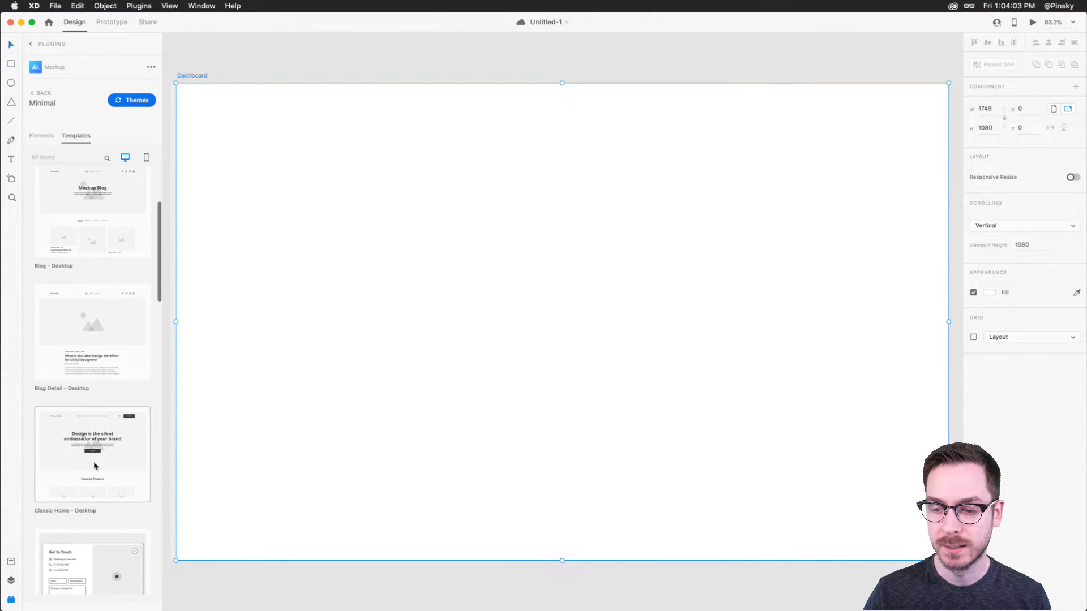
{"action": "scroll", "coordinate": [93, 473], "scroll_direction": "up", "scroll_amount": 5}
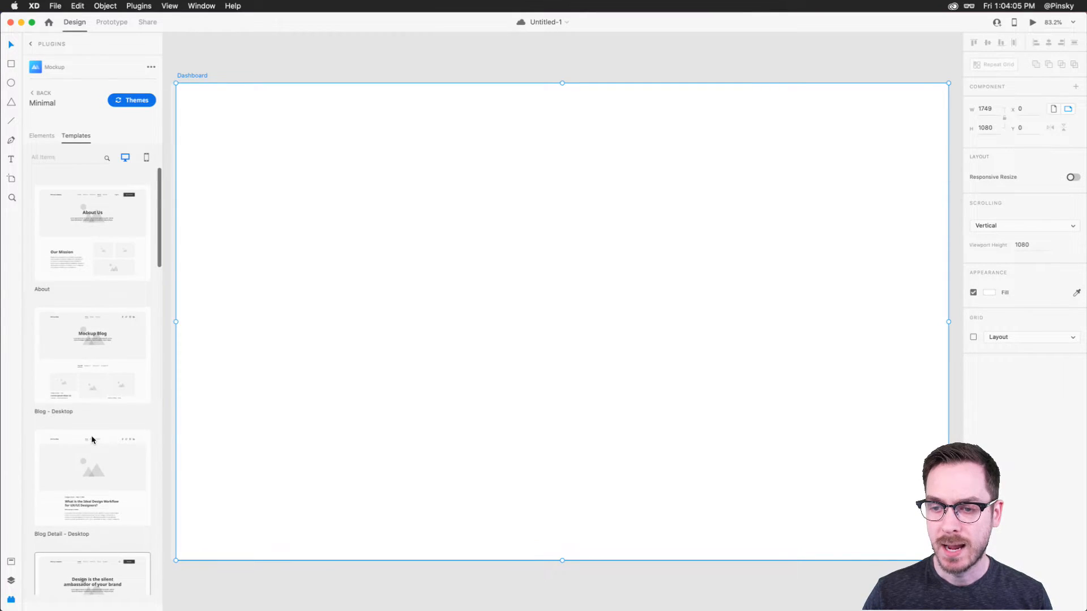
{"action": "left_click", "coordinate": [86, 223]}
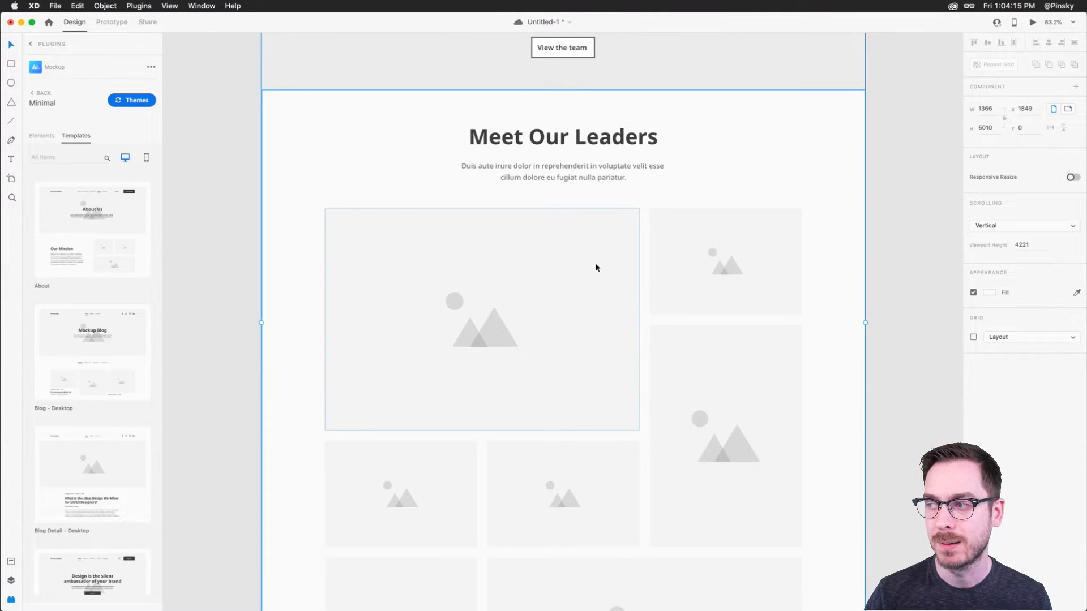
Examine the inserted About page down to its footer and browse the Minimal theme's mobile templates.
{"action": "scroll", "coordinate": [599, 266], "scroll_direction": "down", "scroll_amount": 10}
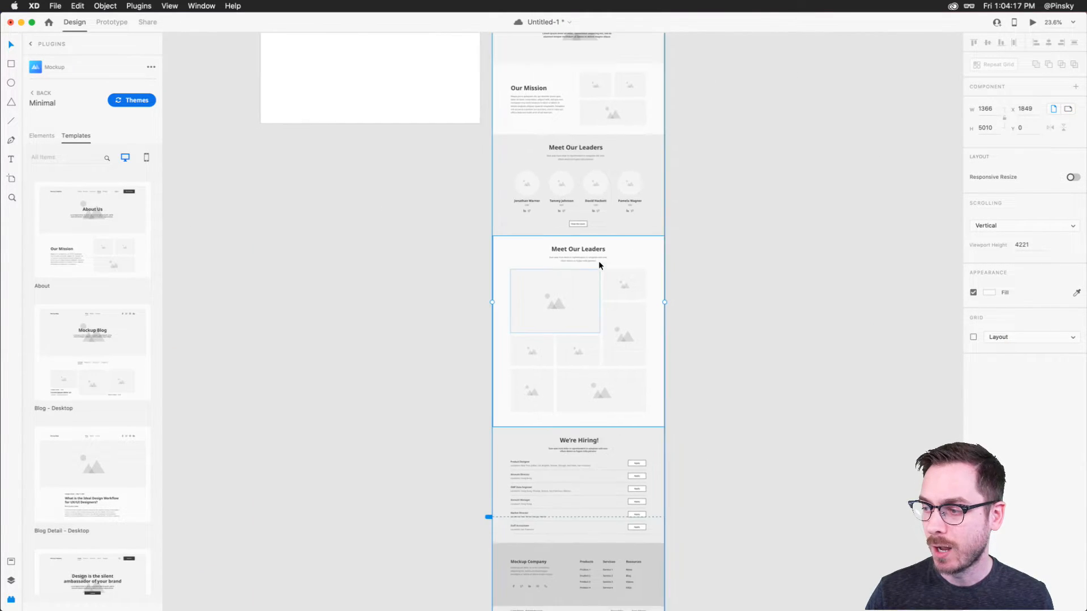
{"action": "scroll", "coordinate": [599, 266], "scroll_direction": "up", "scroll_amount": 2}
{"action": "scroll", "coordinate": [599, 265], "scroll_direction": "down", "scroll_amount": 5}
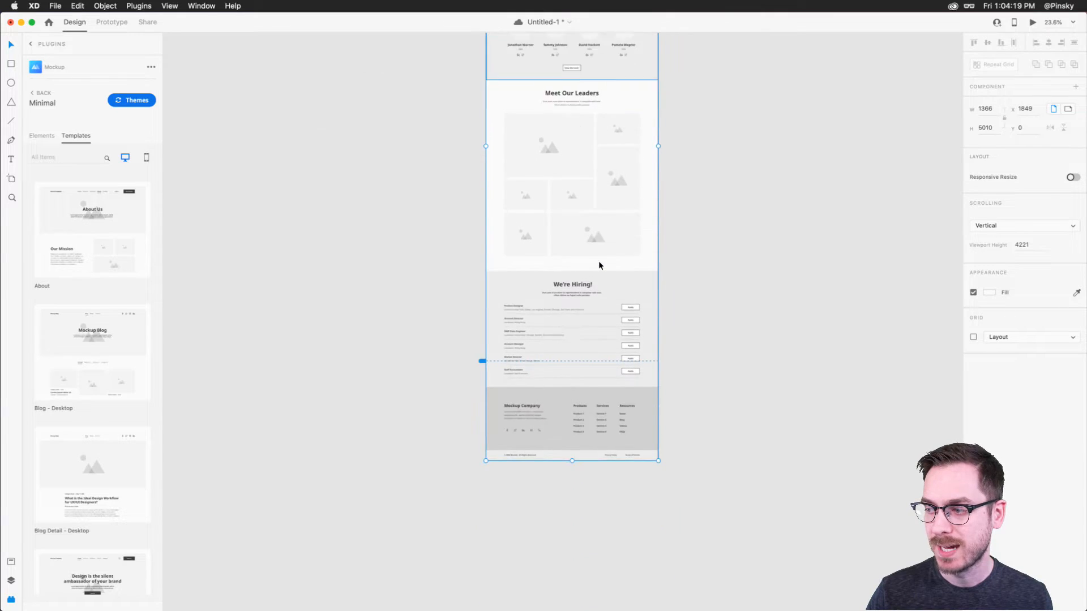
{"action": "scroll", "coordinate": [599, 266], "scroll_direction": "up", "scroll_amount": 1}
{"action": "scroll", "coordinate": [73, 436], "scroll_direction": "down", "scroll_amount": 15}
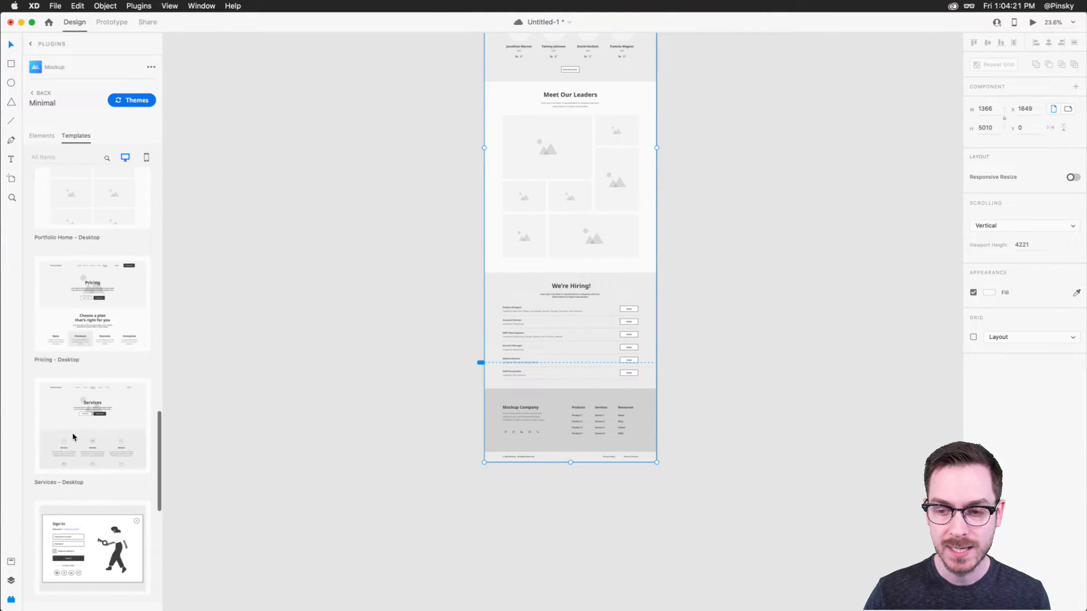
{"action": "left_click", "coordinate": [147, 158]}
{"action": "scroll", "coordinate": [79, 340], "scroll_direction": "down", "scroll_amount": 6}
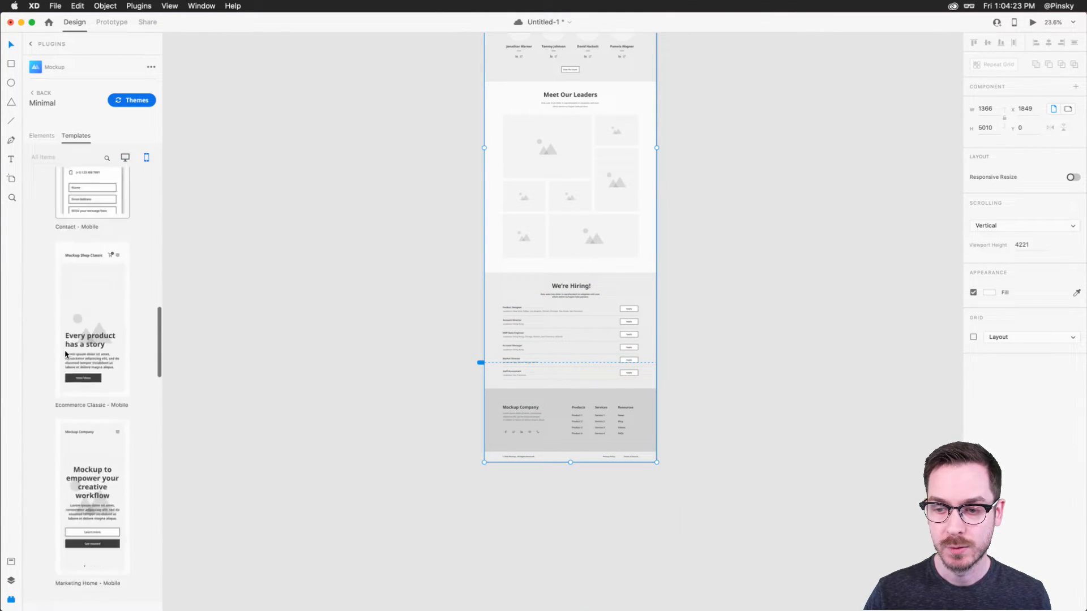
{"action": "scroll", "coordinate": [65, 355], "scroll_direction": "up", "scroll_amount": 8}
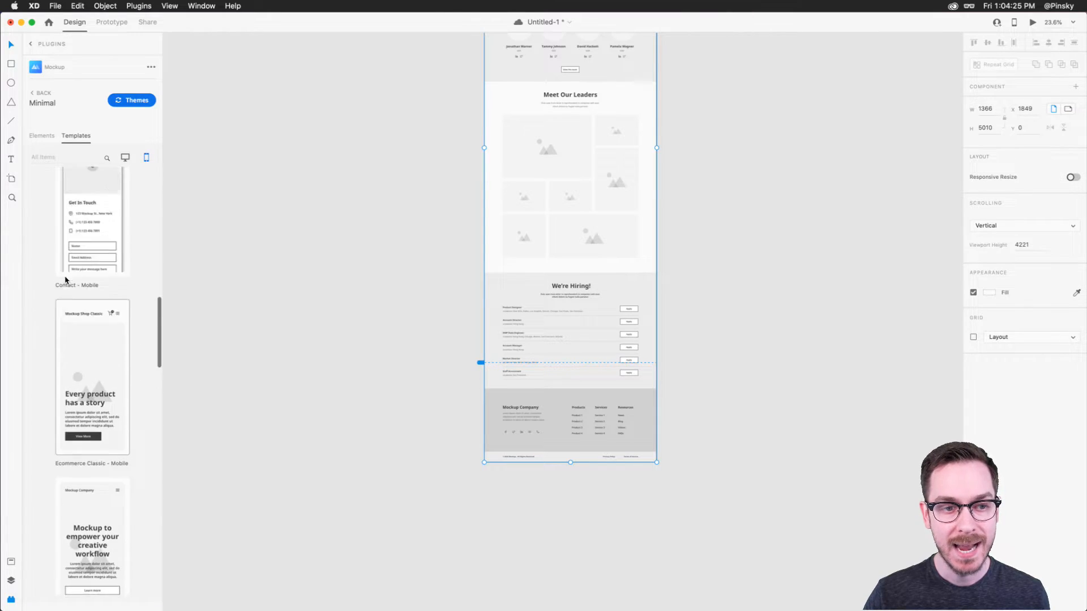
Insert a Mockup Button element on the About page and place it centered below the About Us introduction text.
{"action": "left_click", "coordinate": [42, 136]}
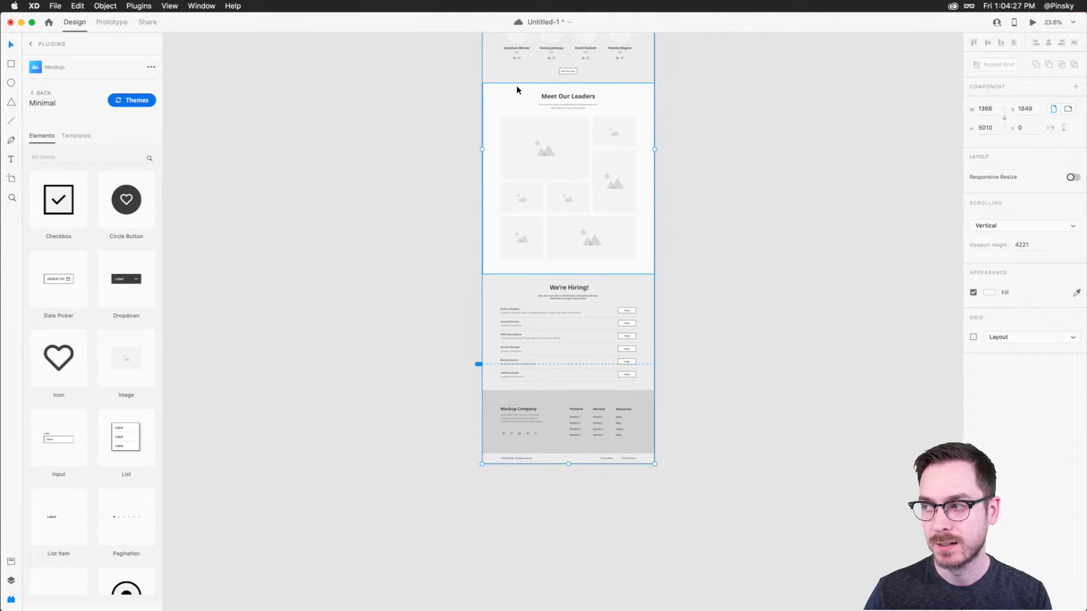
{"action": "scroll", "coordinate": [516, 85], "scroll_direction": "up", "scroll_amount": 5}
{"action": "left_click", "coordinate": [517, 85]}
{"action": "scroll", "coordinate": [545, 86], "scroll_direction": "up", "scroll_amount": 5}
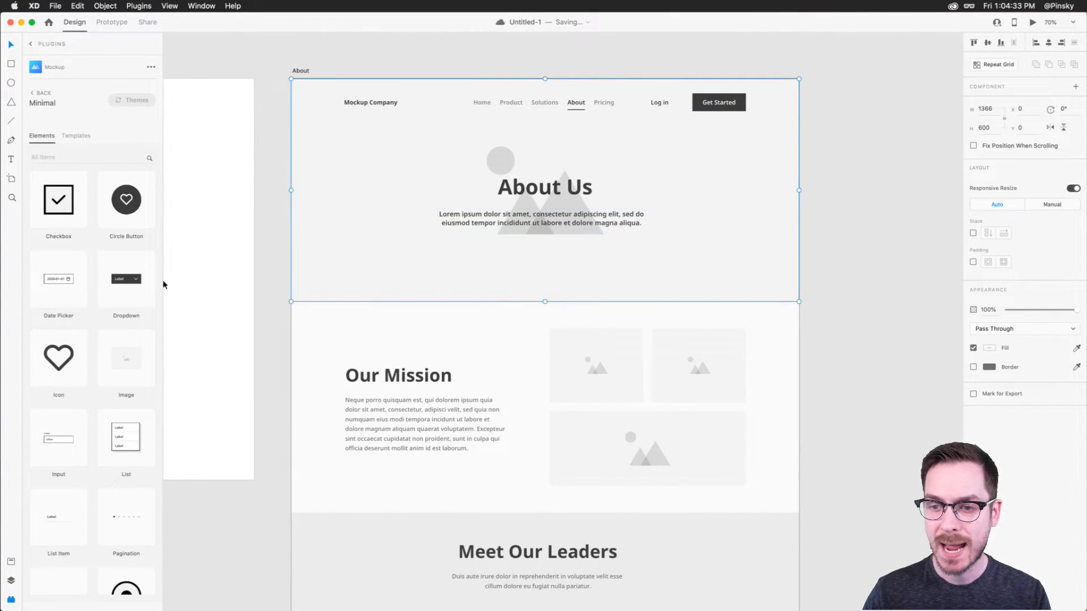
{"action": "scroll", "coordinate": [108, 285], "scroll_direction": "down", "scroll_amount": 5}
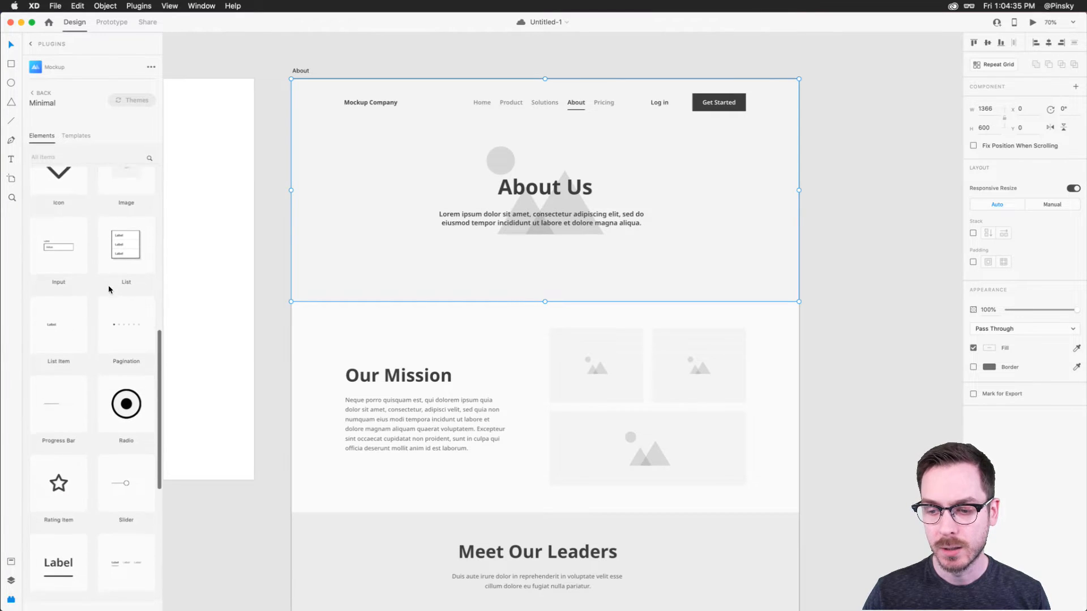
{"action": "scroll", "coordinate": [108, 286], "scroll_direction": "down", "scroll_amount": 3}
{"action": "scroll", "coordinate": [107, 286], "scroll_direction": "up", "scroll_amount": 12}
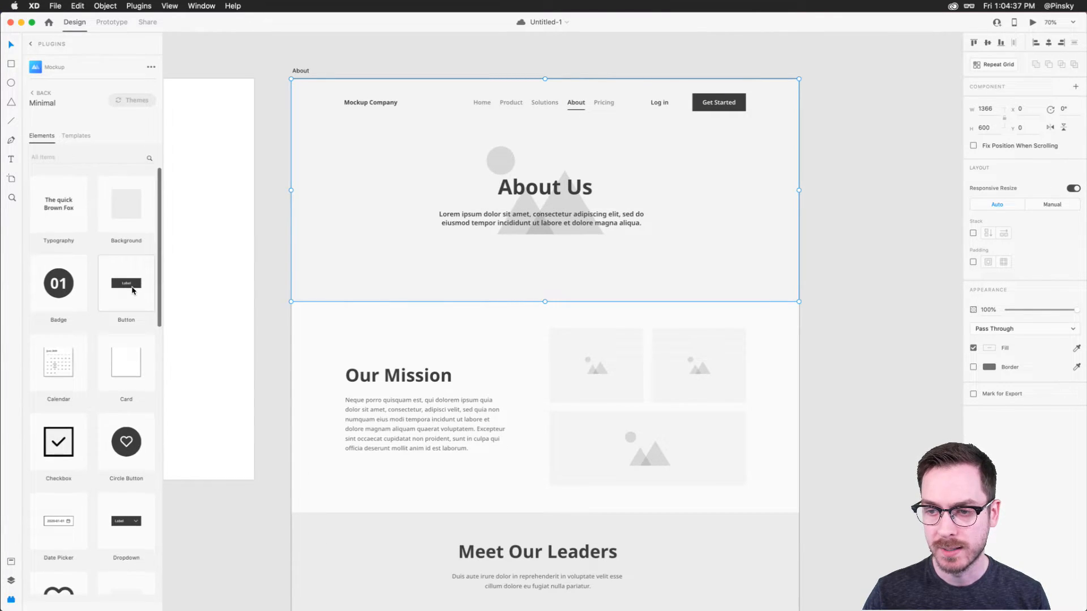
{"action": "left_click", "coordinate": [133, 290]}
{"action": "left_click_drag", "start_coordinate": [573, 321], "coordinate": [555, 256]}
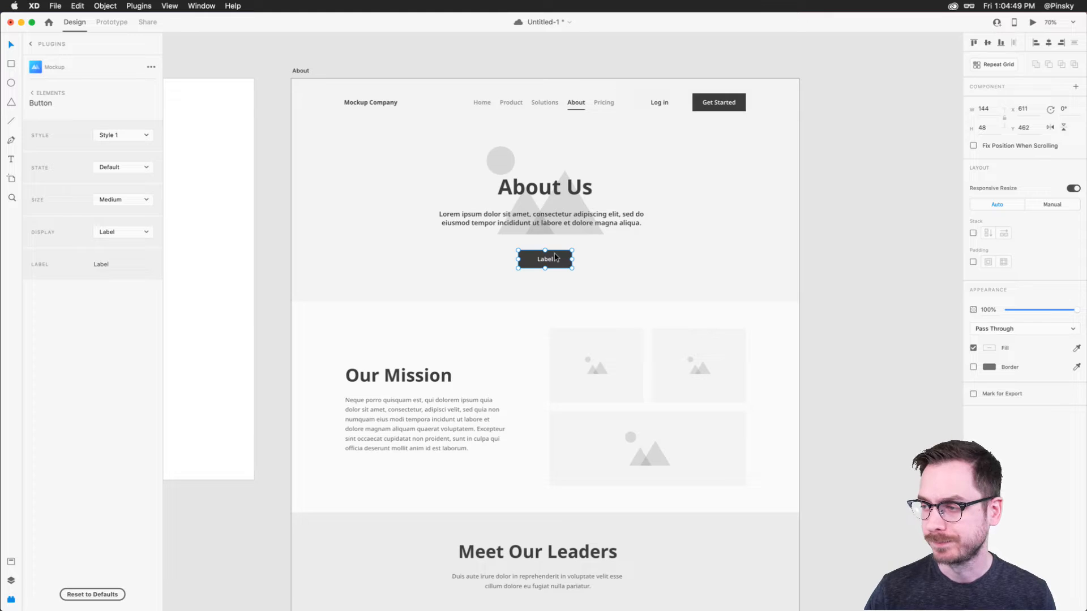
Set the new button's style to Style 2 and its state to Active.
{"action": "scroll", "coordinate": [555, 257], "scroll_direction": "up", "scroll_amount": 5}
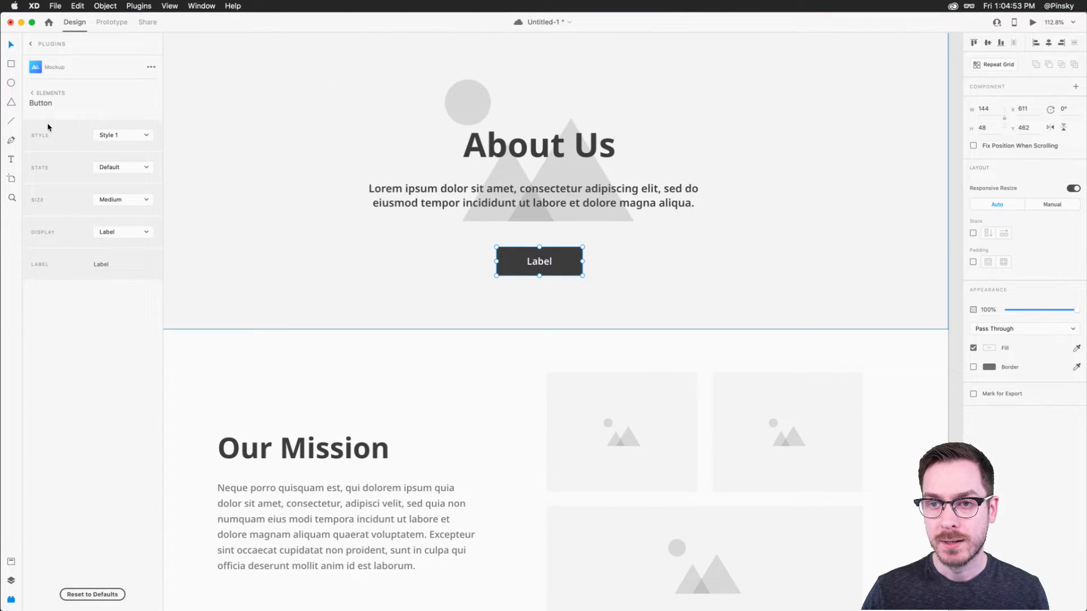
{"action": "left_click", "coordinate": [123, 137]}
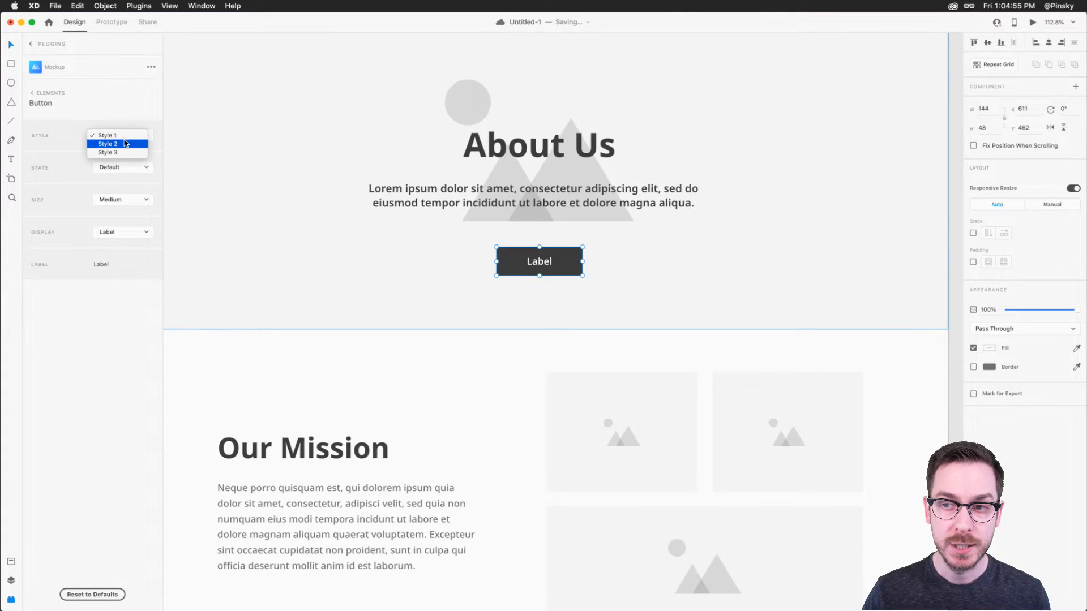
{"action": "left_click", "coordinate": [125, 143]}
{"action": "left_click", "coordinate": [124, 168]}
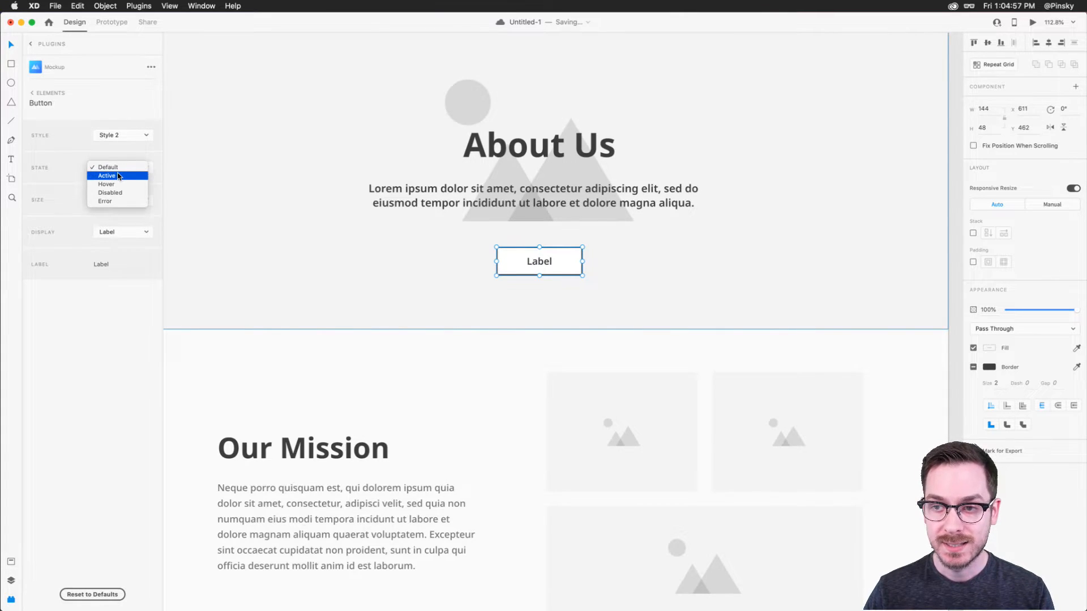
{"action": "left_click", "coordinate": [119, 176]}
Try the Label+Icon display on the button and return it to Label.
{"action": "left_click", "coordinate": [120, 265]}
{"action": "left_click", "coordinate": [117, 234]}
{"action": "left_click", "coordinate": [117, 249]}
{"action": "left_click", "coordinate": [122, 238]}
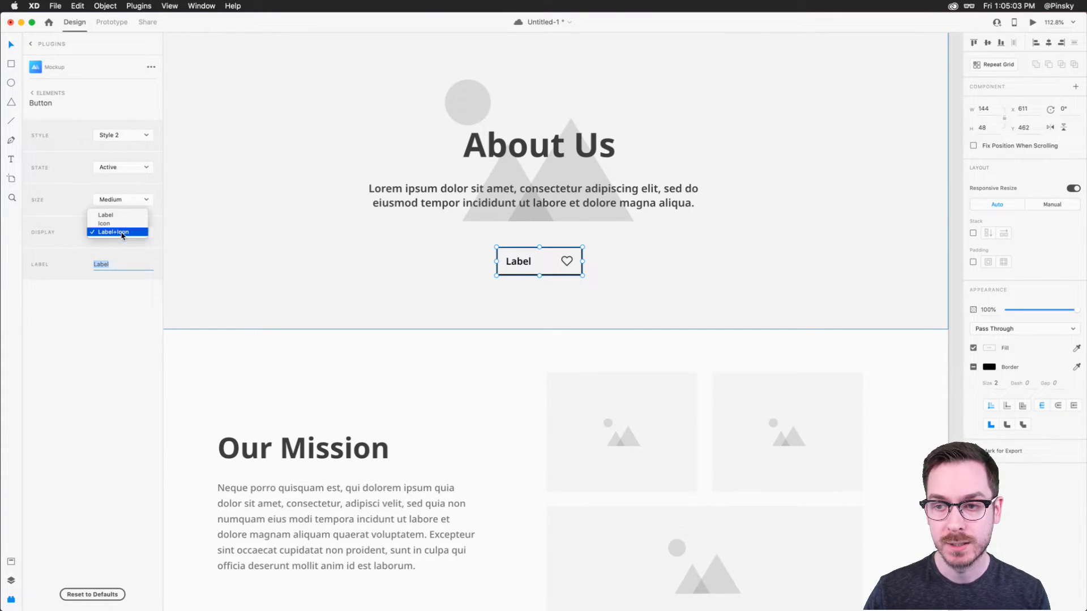
{"action": "left_click", "coordinate": [116, 213]}
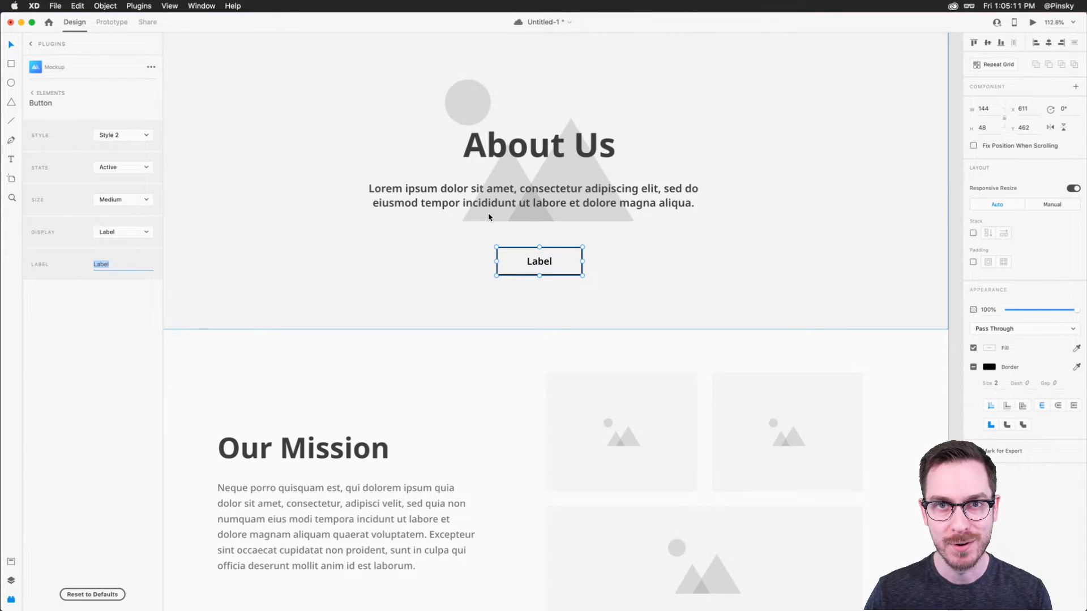
Add an iPhone XR/XS Max/11 artboard beside the About page.
{"action": "scroll", "coordinate": [489, 217], "scroll_direction": "down", "scroll_amount": 5}
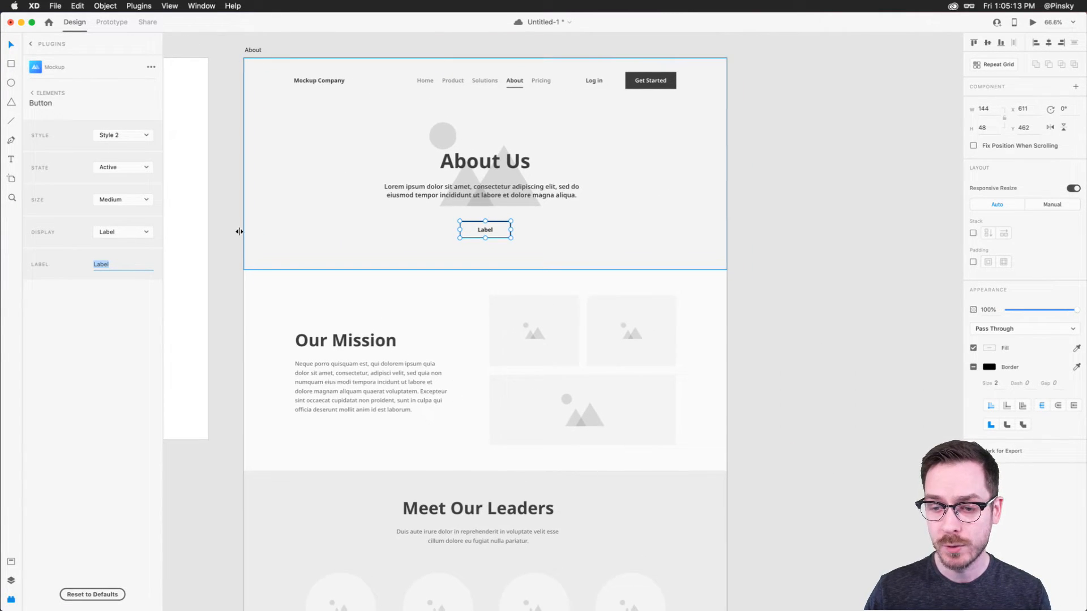
{"action": "left_click", "coordinate": [12, 178]}
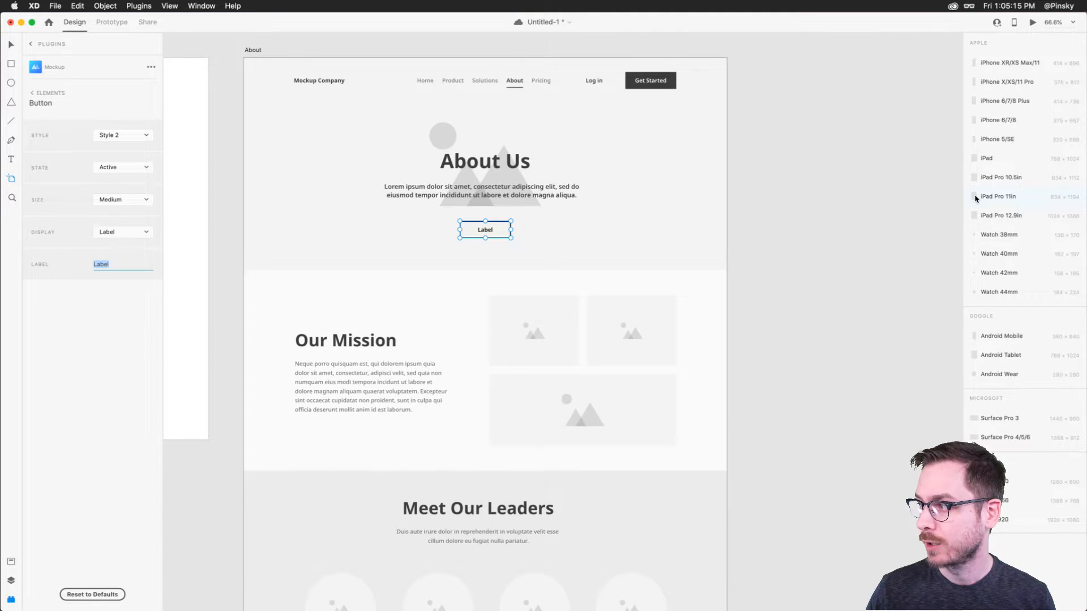
{"action": "left_click_drag", "start_coordinate": [838, 132], "coordinate": [673, 144]}
{"action": "scroll", "coordinate": [83, 324], "scroll_direction": "down", "scroll_amount": 5}
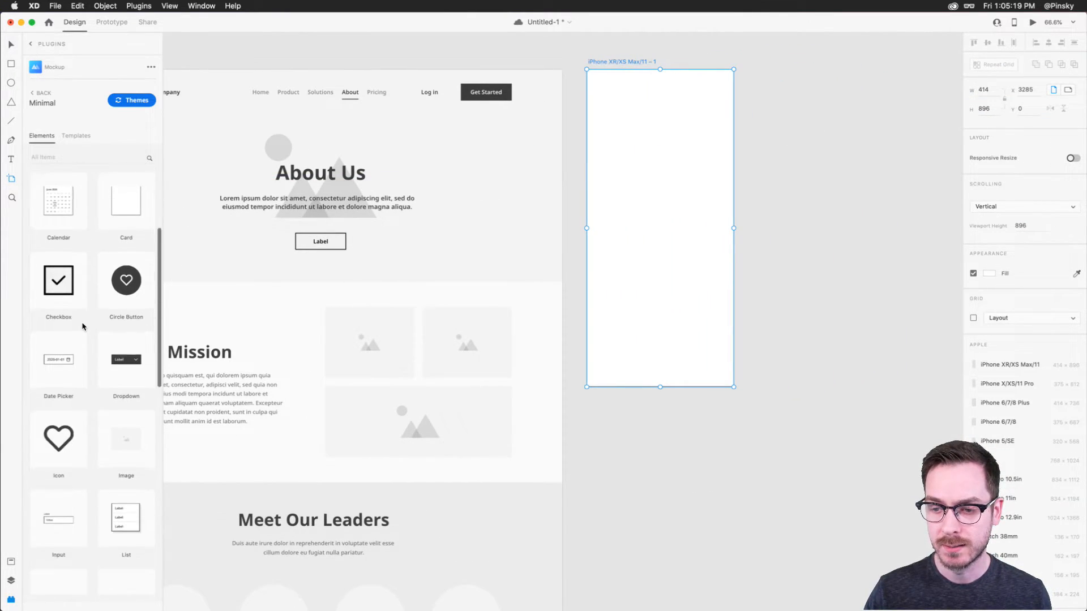
Insert a Mockup Image element sized 414 × 409 across the top of the iPhone artboard and place a Button element over it.
{"action": "left_click", "coordinate": [126, 272]}
{"action": "left_click_drag", "start_coordinate": [570, 310], "coordinate": [653, 97]}
{"action": "left_click_drag", "start_coordinate": [700, 154], "coordinate": [733, 214]}
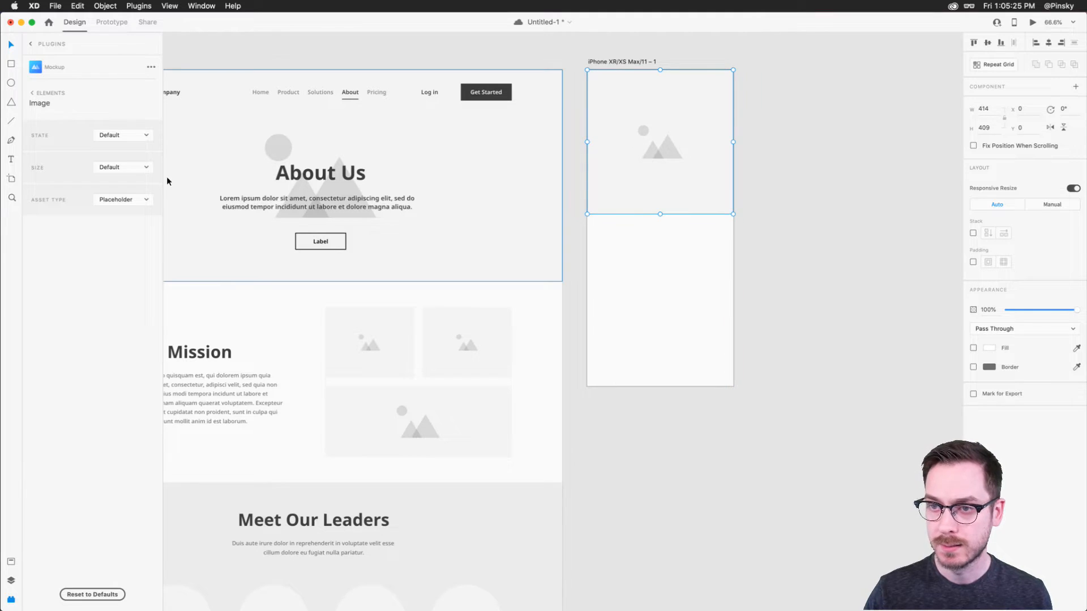
{"action": "left_click", "coordinate": [33, 93]}
{"action": "left_click_drag", "start_coordinate": [136, 283], "coordinate": [672, 194]}
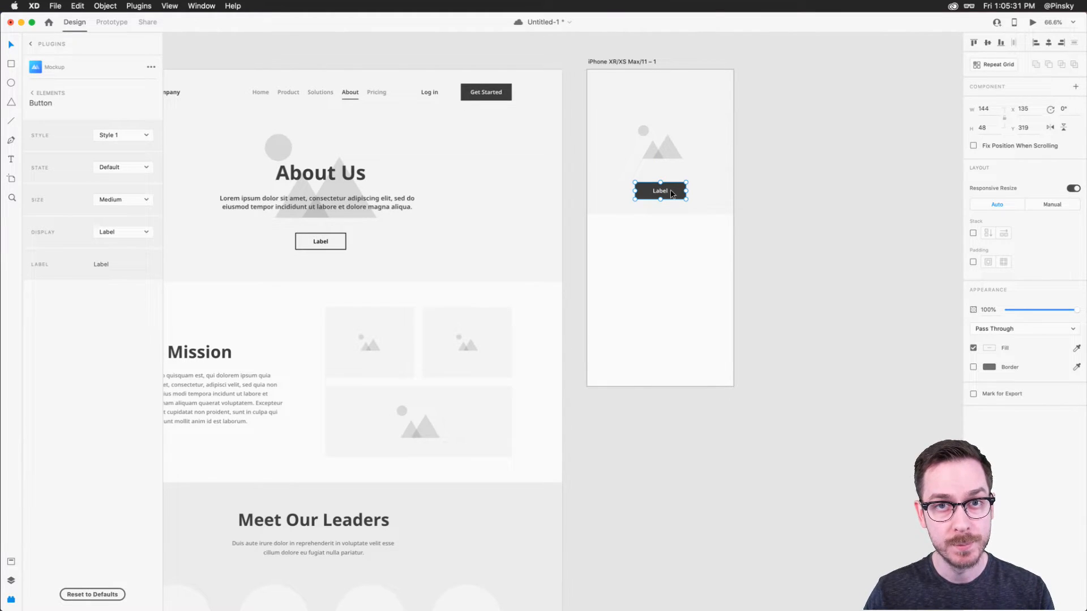
Look through the available Mockup themes and apply Fluo to the About artboard.
{"action": "scroll", "coordinate": [271, 150], "scroll_direction": "left", "scroll_amount": 5}
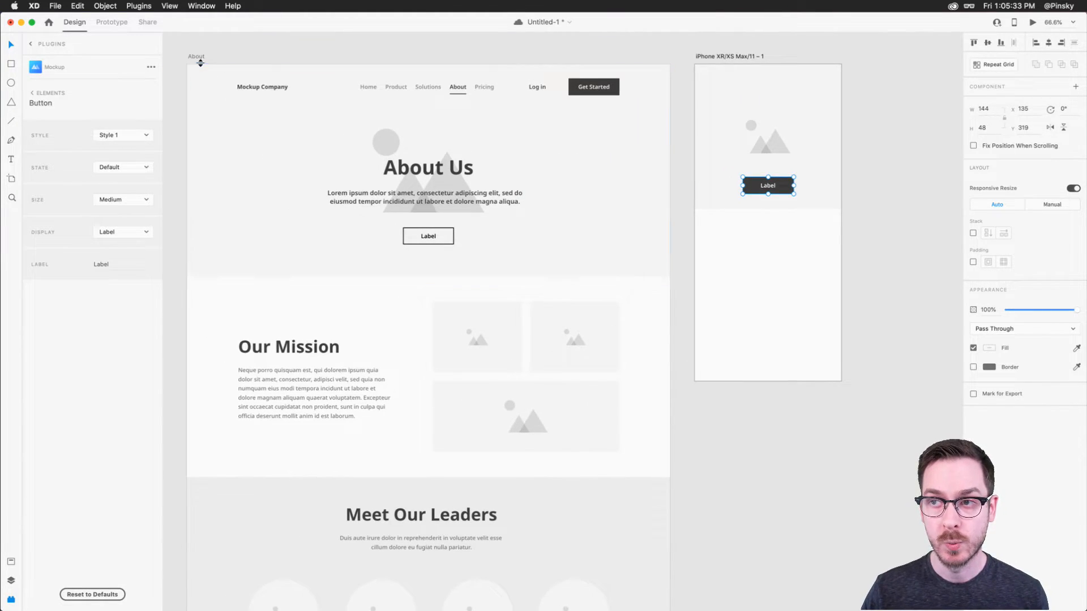
{"action": "left_click", "coordinate": [200, 62]}
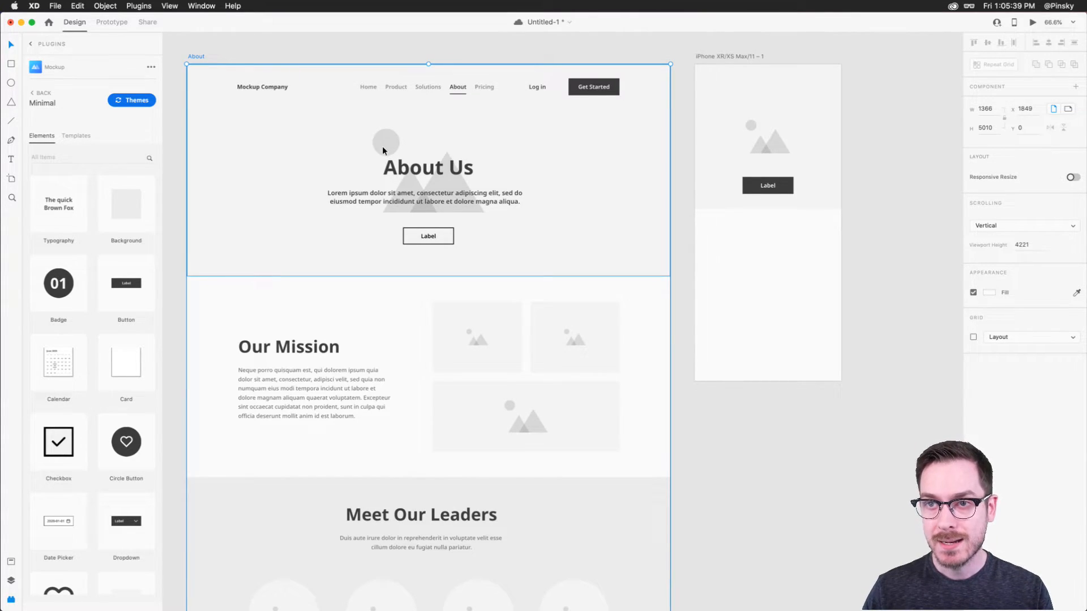
{"action": "scroll", "coordinate": [389, 167], "scroll_direction": "left", "scroll_amount": 3}
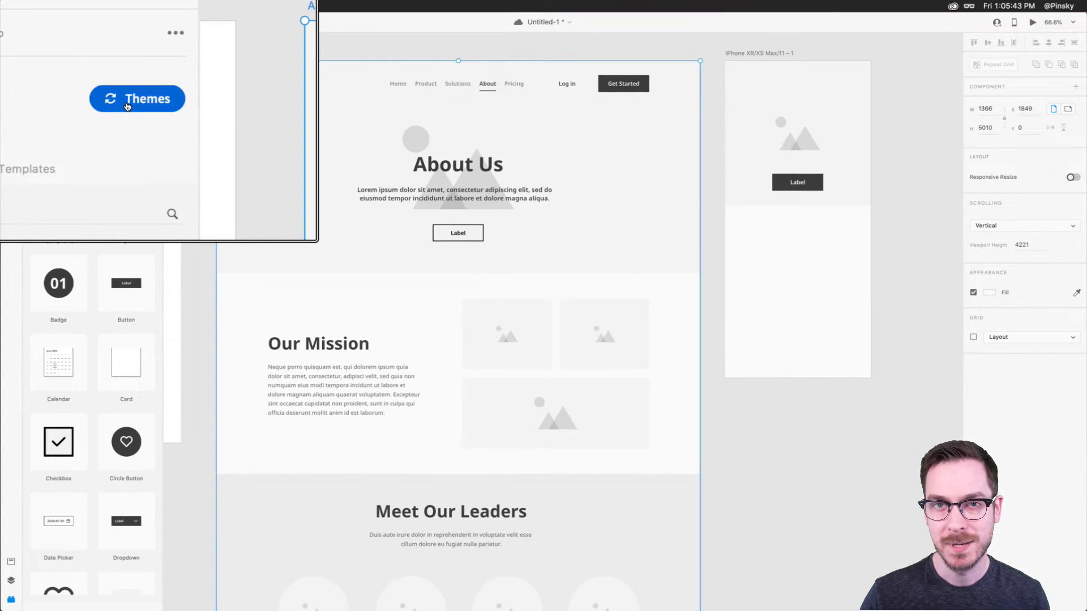
{"action": "left_click", "coordinate": [128, 102]}
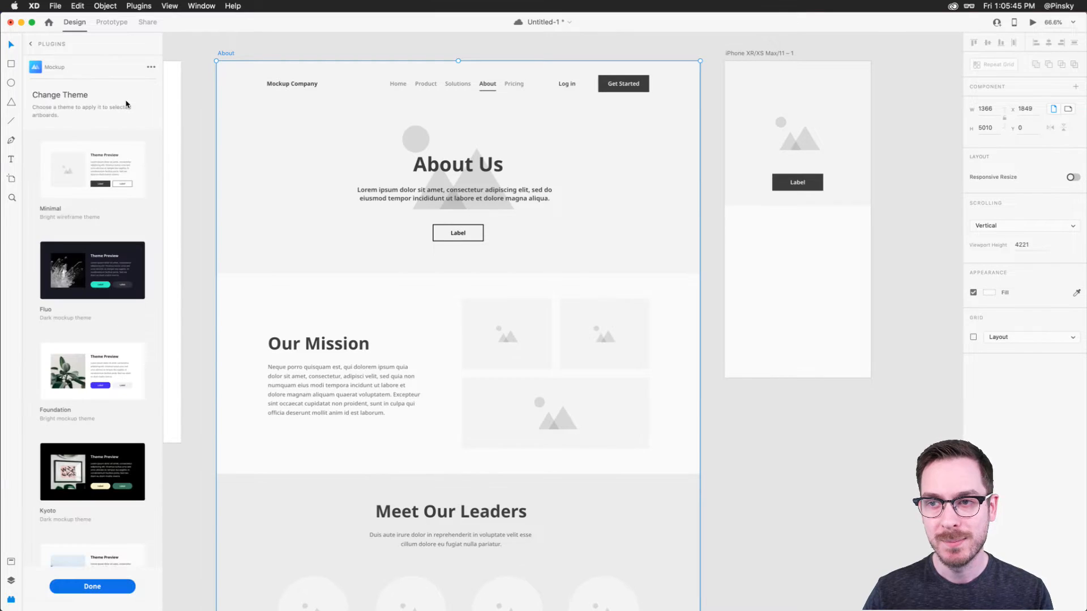
{"action": "scroll", "coordinate": [120, 222], "scroll_direction": "down", "scroll_amount": 5}
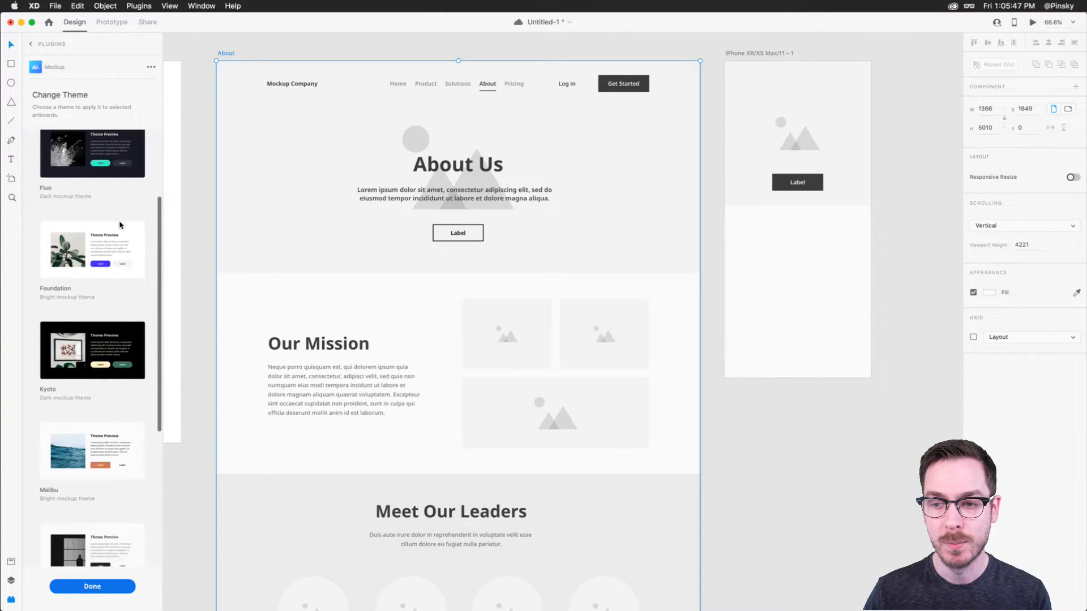
{"action": "scroll", "coordinate": [120, 224], "scroll_direction": "down", "scroll_amount": 2}
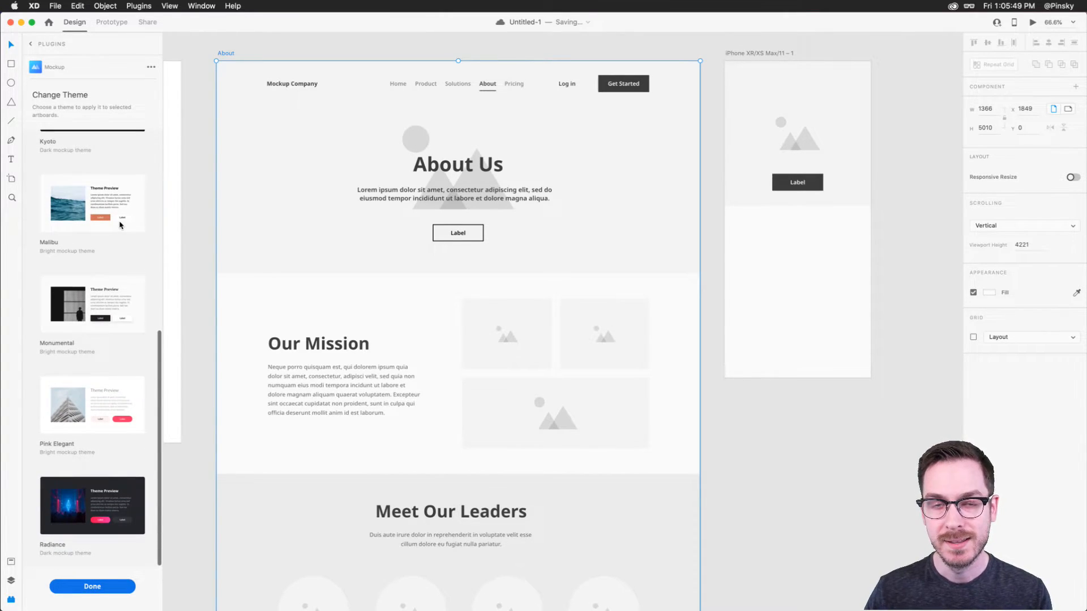
{"action": "scroll", "coordinate": [120, 225], "scroll_direction": "up", "scroll_amount": 4}
{"action": "scroll", "coordinate": [120, 226], "scroll_direction": "up", "scroll_amount": 4}
{"action": "left_click", "coordinate": [102, 211]}
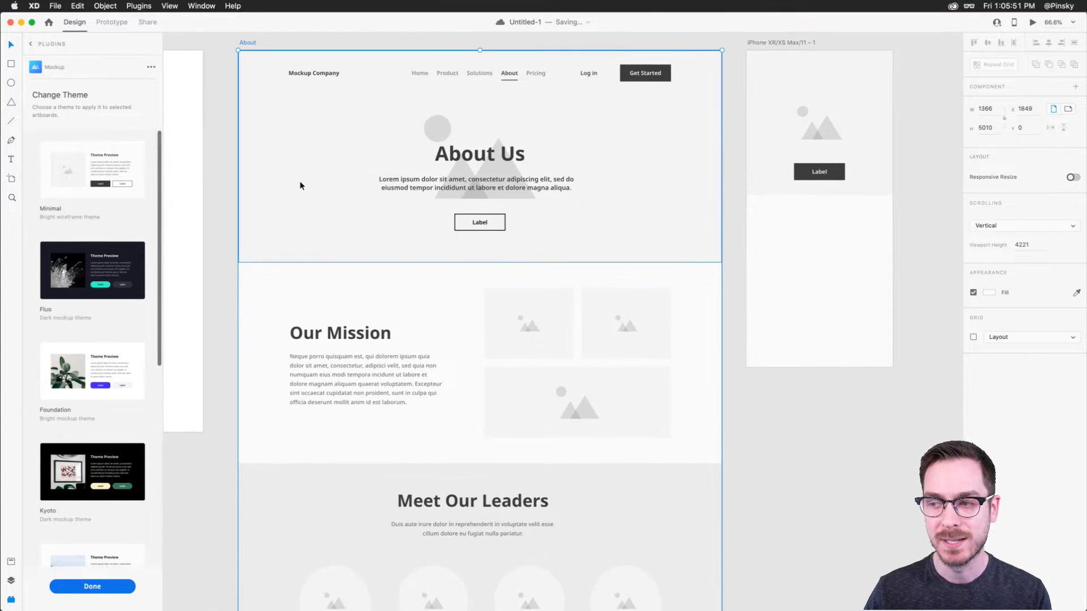
{"action": "left_click", "coordinate": [66, 274]}
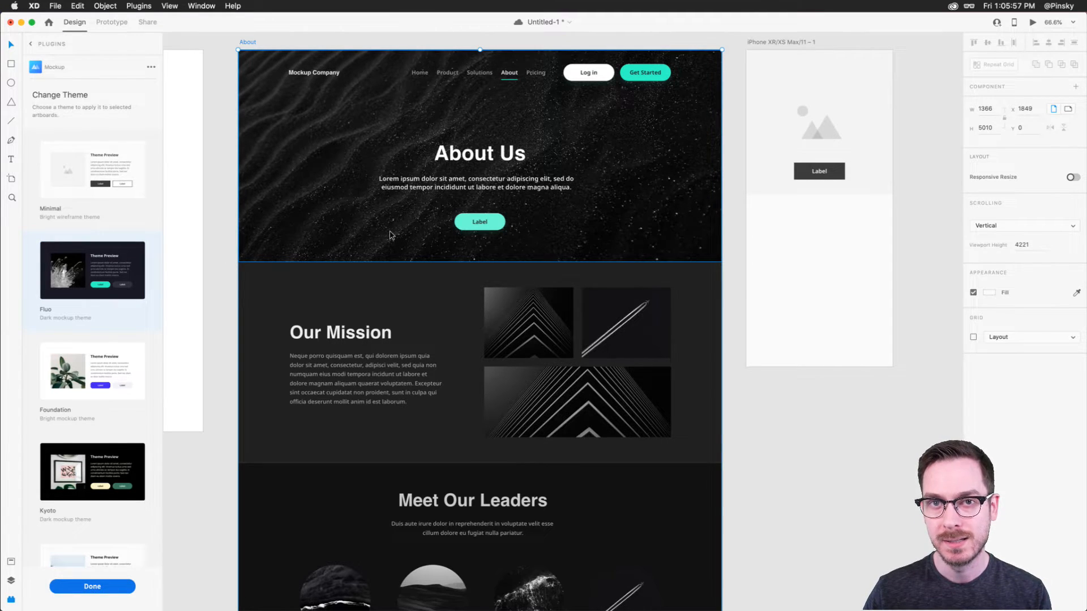
Switch the About artboard to the Foundation theme and review its restyled sections.
{"action": "scroll", "coordinate": [102, 331], "scroll_direction": "down", "scroll_amount": 4}
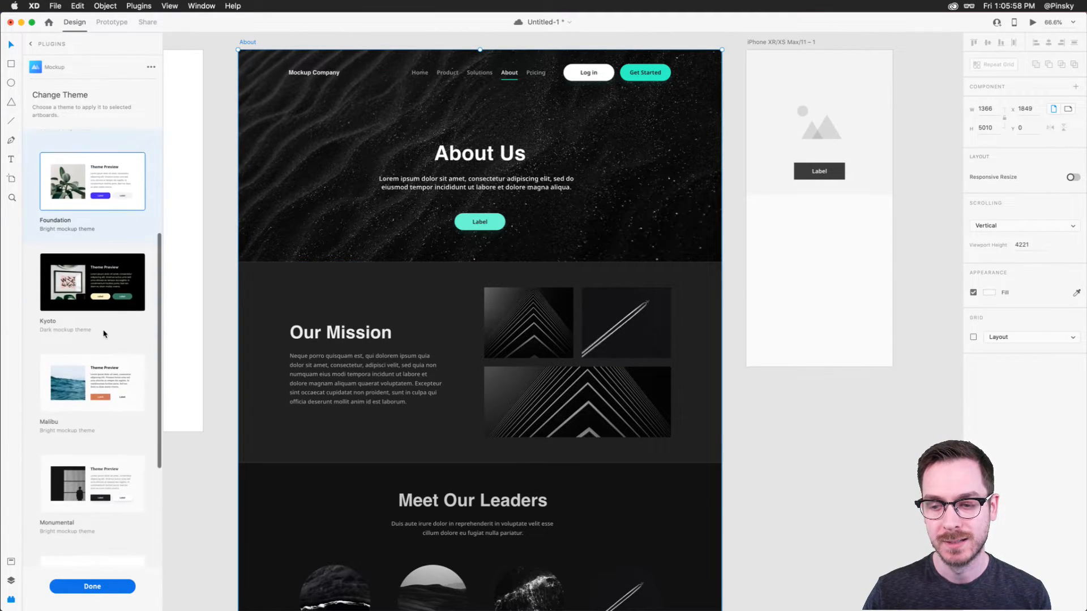
{"action": "left_click", "coordinate": [119, 202]}
{"action": "scroll", "coordinate": [420, 252], "scroll_direction": "down", "scroll_amount": 8}
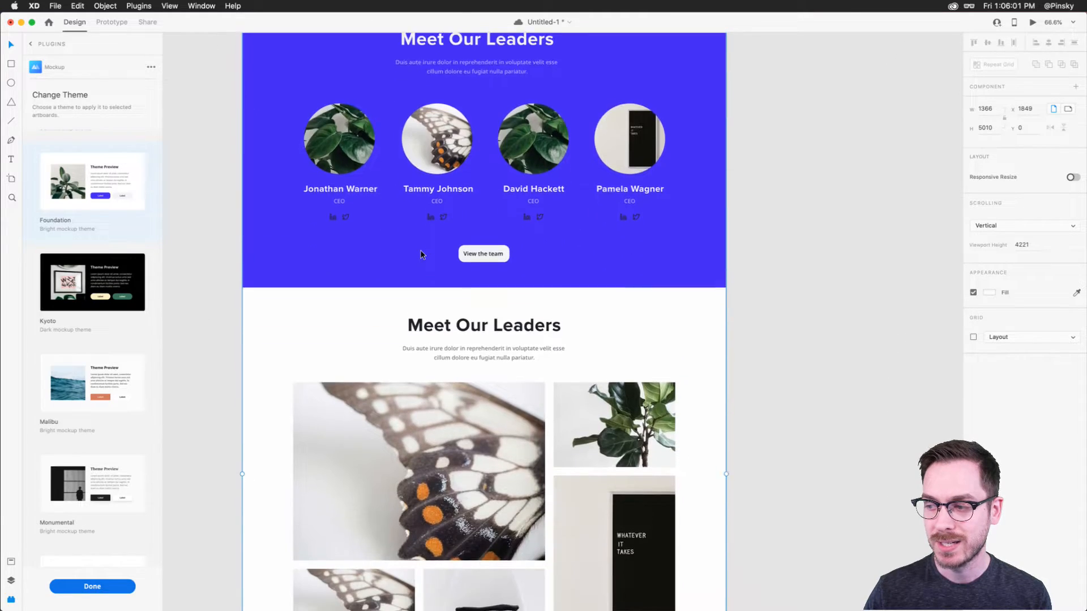
{"action": "scroll", "coordinate": [420, 252], "scroll_direction": "down", "scroll_amount": 4}
Change the About artboard's theme to Pink Elegant and look over the page.
{"action": "scroll", "coordinate": [96, 464], "scroll_direction": "down", "scroll_amount": 5}
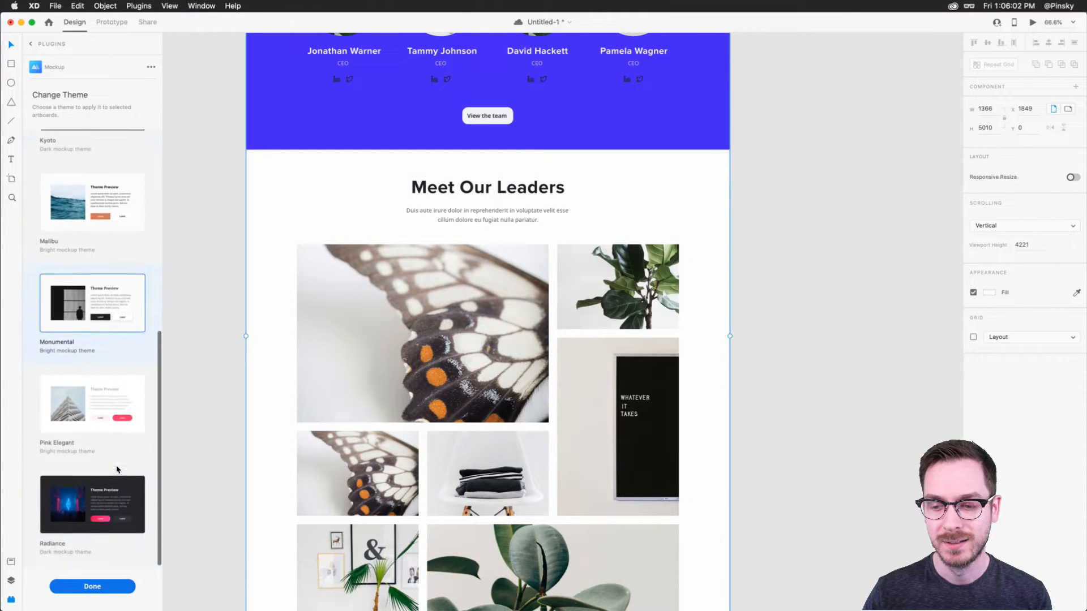
{"action": "left_click", "coordinate": [105, 410]}
{"action": "scroll", "coordinate": [423, 175], "scroll_direction": "up", "scroll_amount": 10}
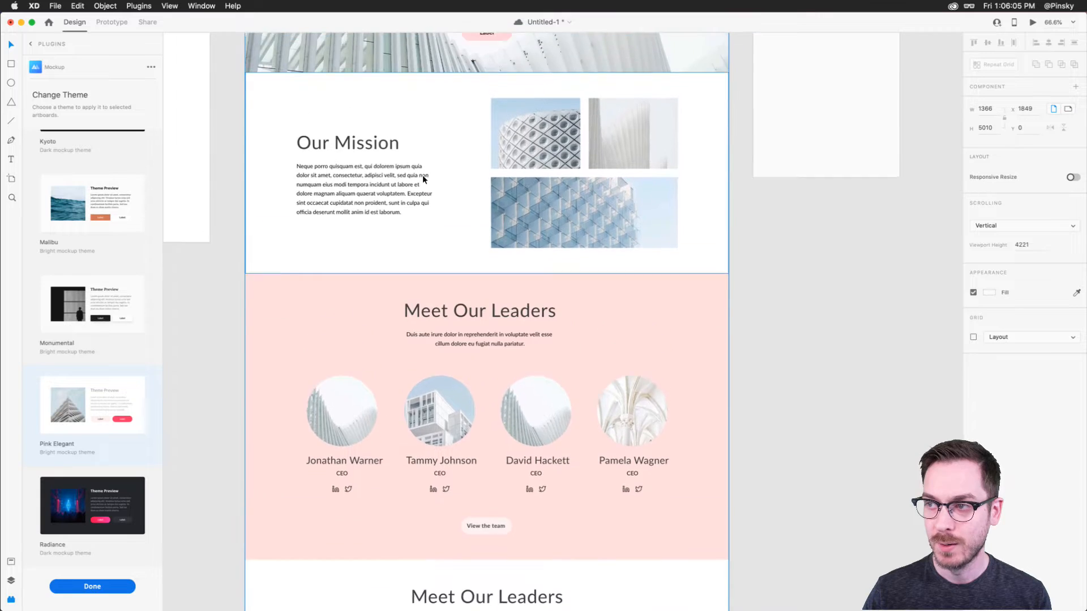
Apply the Radiance theme to the About artboard and look at its header section.
{"action": "left_click", "coordinate": [93, 505]}
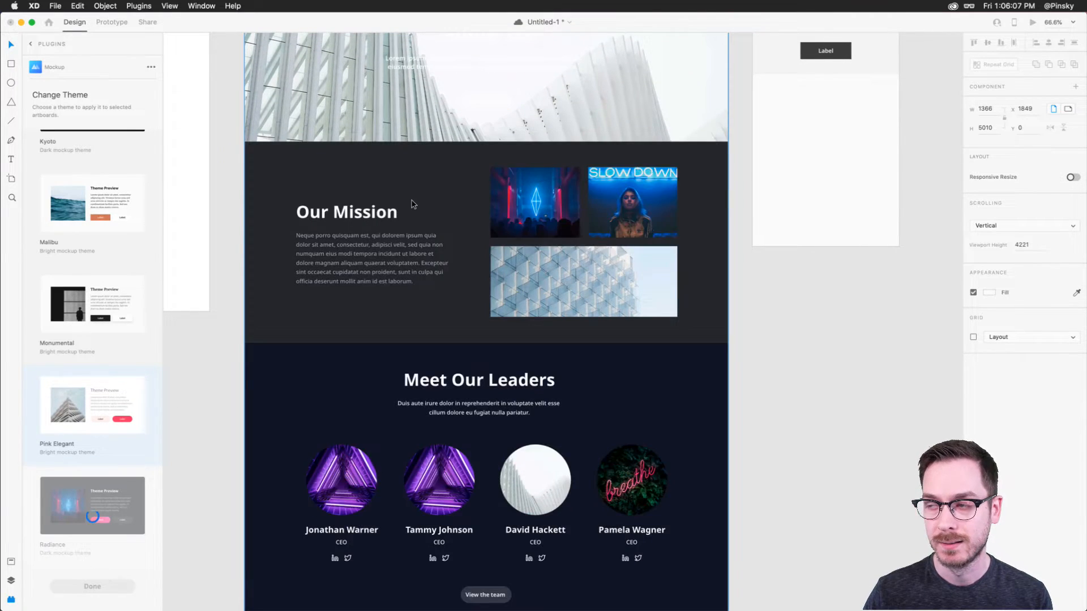
{"action": "scroll", "coordinate": [414, 205], "scroll_direction": "up", "scroll_amount": 5}
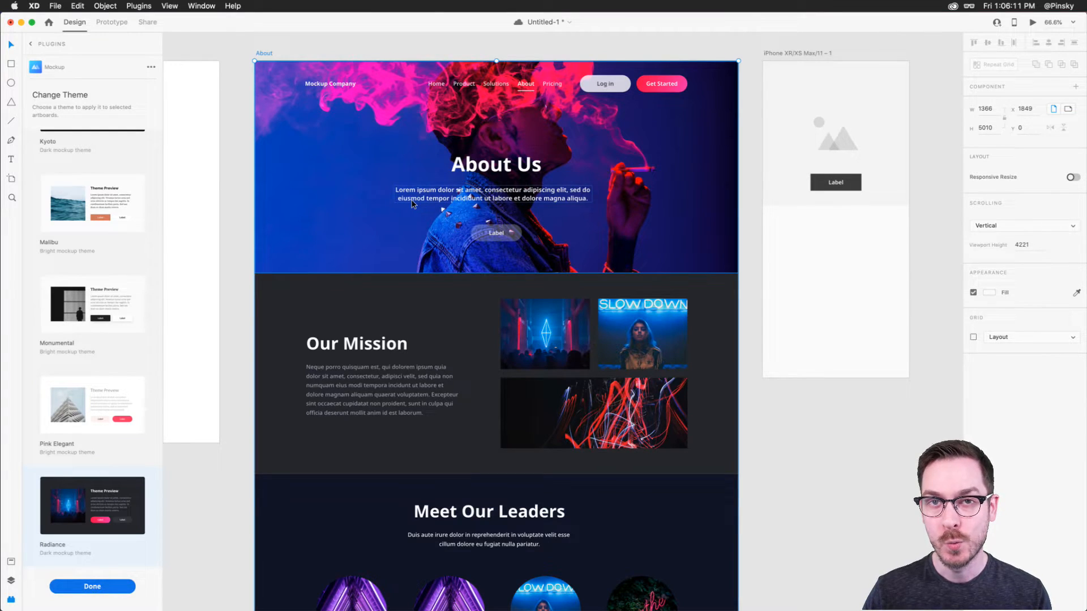
{"action": "left_click", "coordinate": [139, 6]}
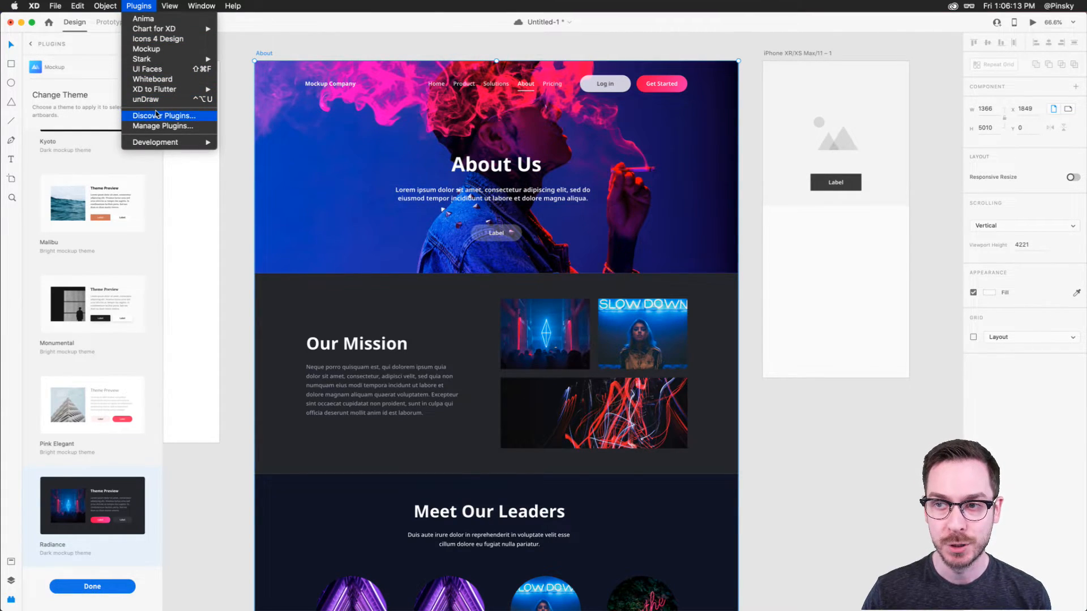
{"action": "left_click", "coordinate": [287, 116]}
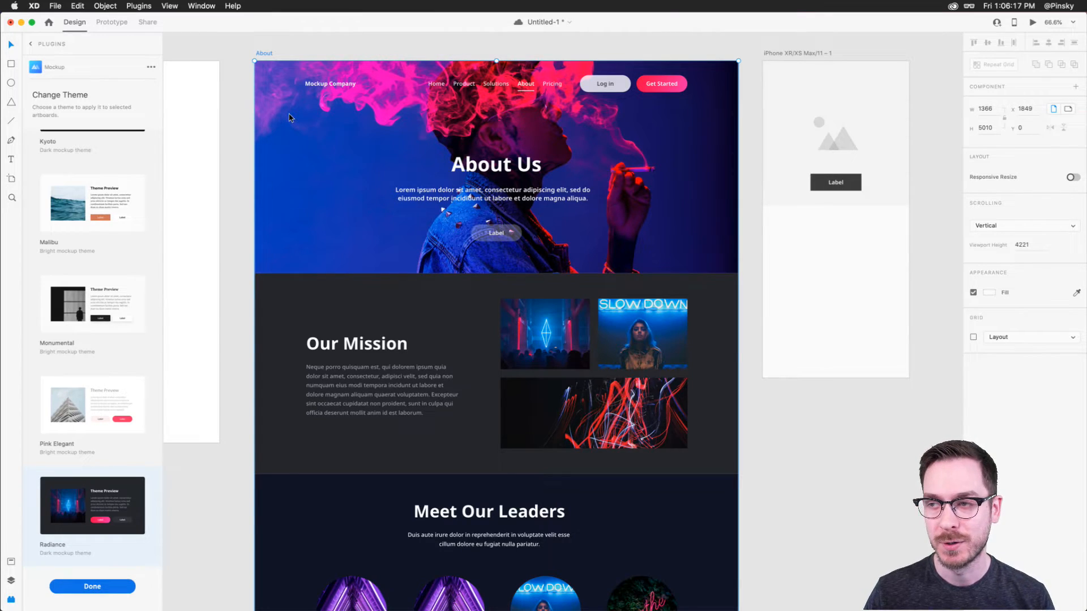
Apply the Fluo theme to the iPhone XR/XS Max/11 artboard.
{"action": "scroll", "coordinate": [554, 165], "scroll_direction": "right", "scroll_amount": 5}
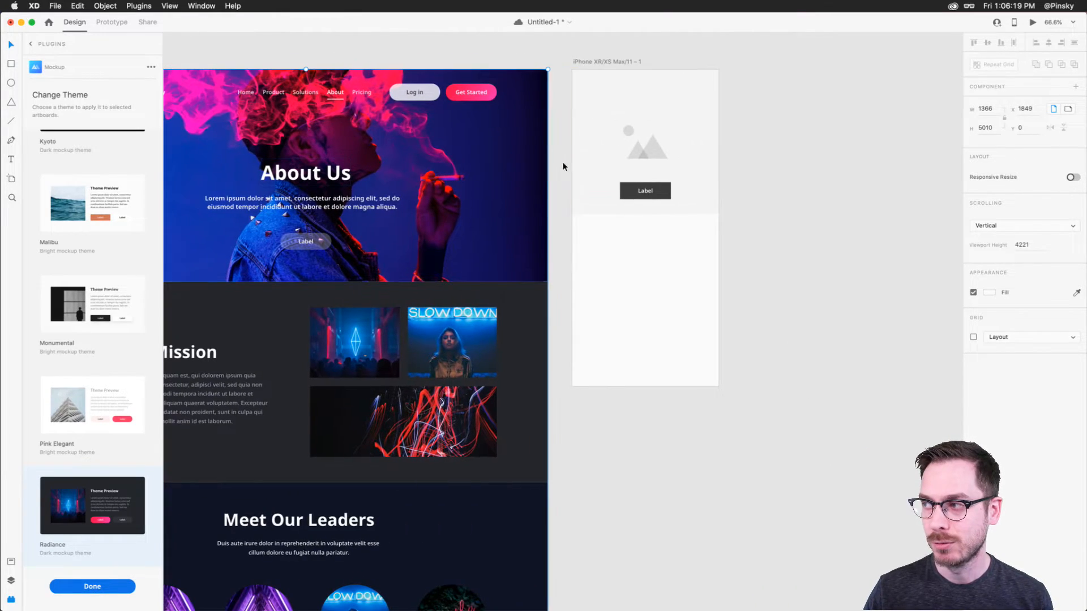
{"action": "left_click", "coordinate": [605, 61]}
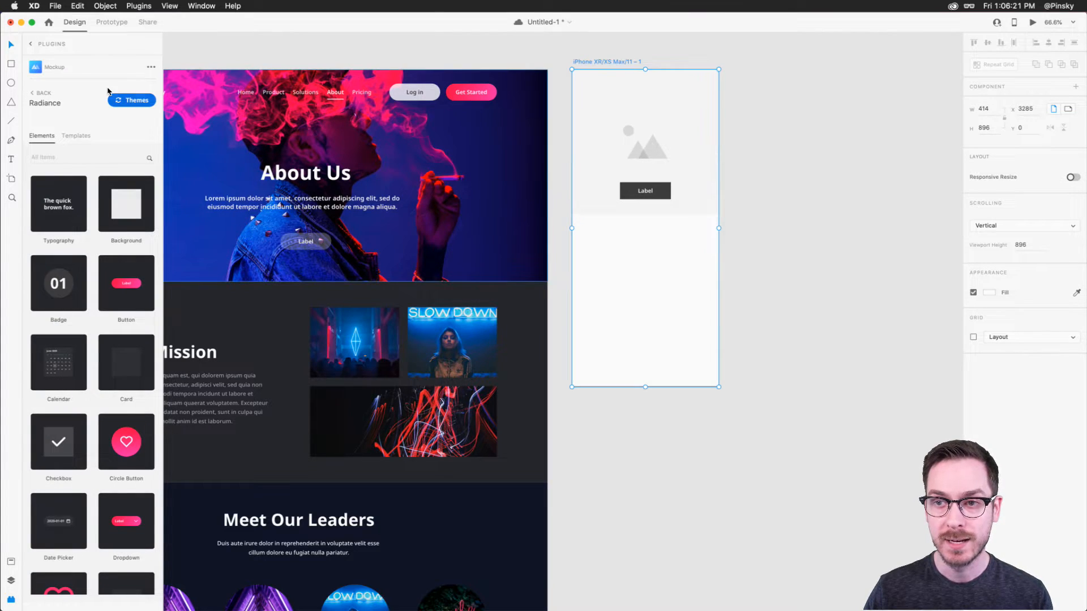
{"action": "left_click", "coordinate": [141, 101]}
{"action": "left_click", "coordinate": [85, 261]}
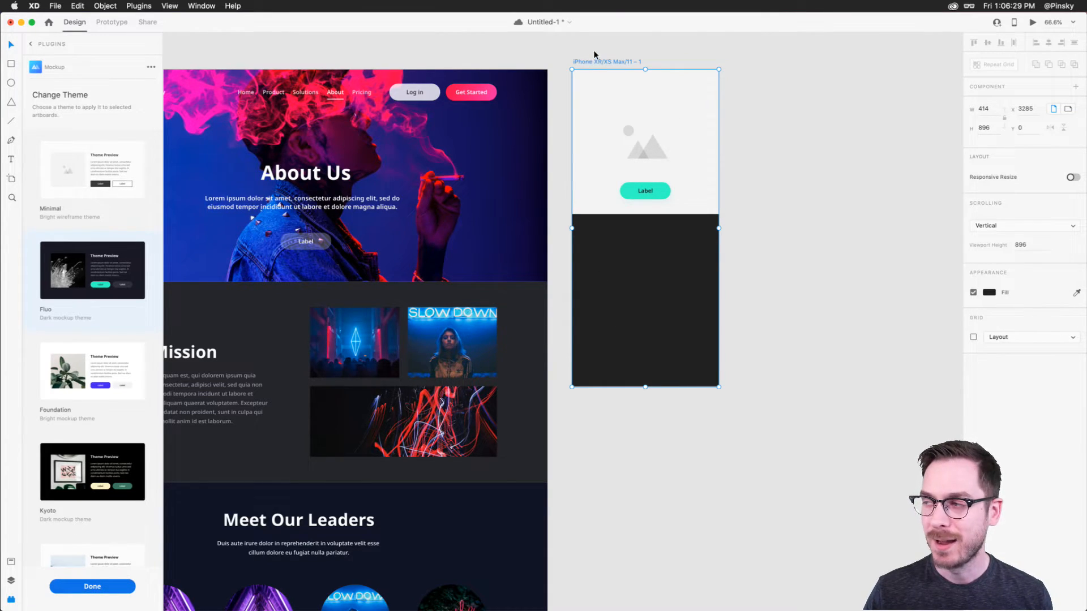
Delete the iPhone XR/XS Max/11 artboard and the About artboard, leaving only the Dashboard artboard.
{"action": "key", "text": "Delete"}
{"action": "scroll", "coordinate": [345, 125], "scroll_direction": "left", "scroll_amount": 5}
{"action": "scroll", "coordinate": [344, 122], "scroll_direction": "left", "scroll_amount": 3}
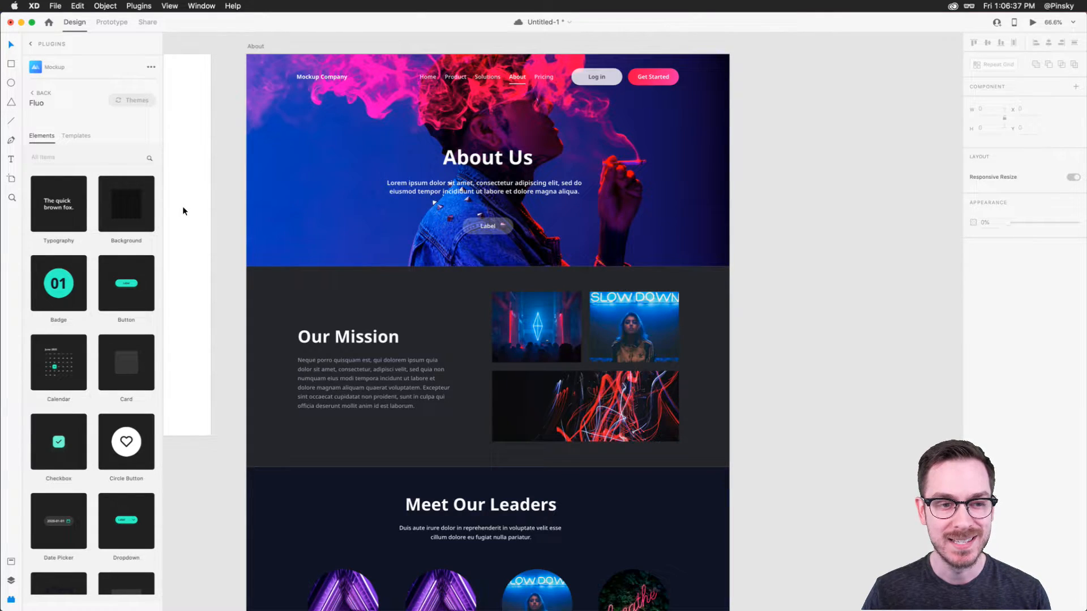
{"action": "scroll", "coordinate": [183, 211], "scroll_direction": "left", "scroll_amount": 6}
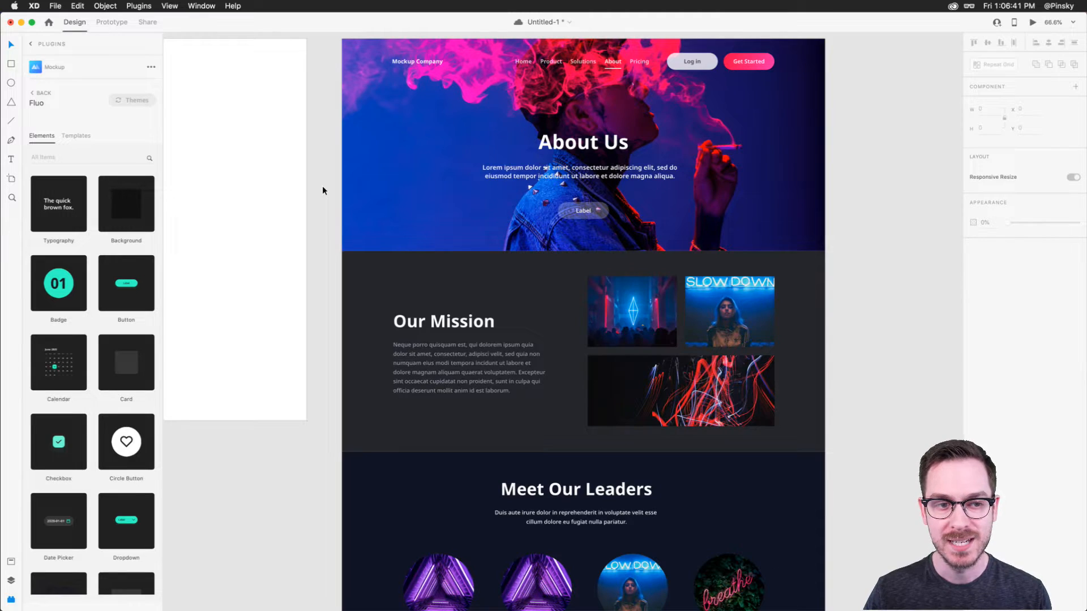
{"action": "scroll", "coordinate": [323, 190], "scroll_direction": "down", "scroll_amount": 5}
{"action": "scroll", "coordinate": [322, 190], "scroll_direction": "left", "scroll_amount": 5}
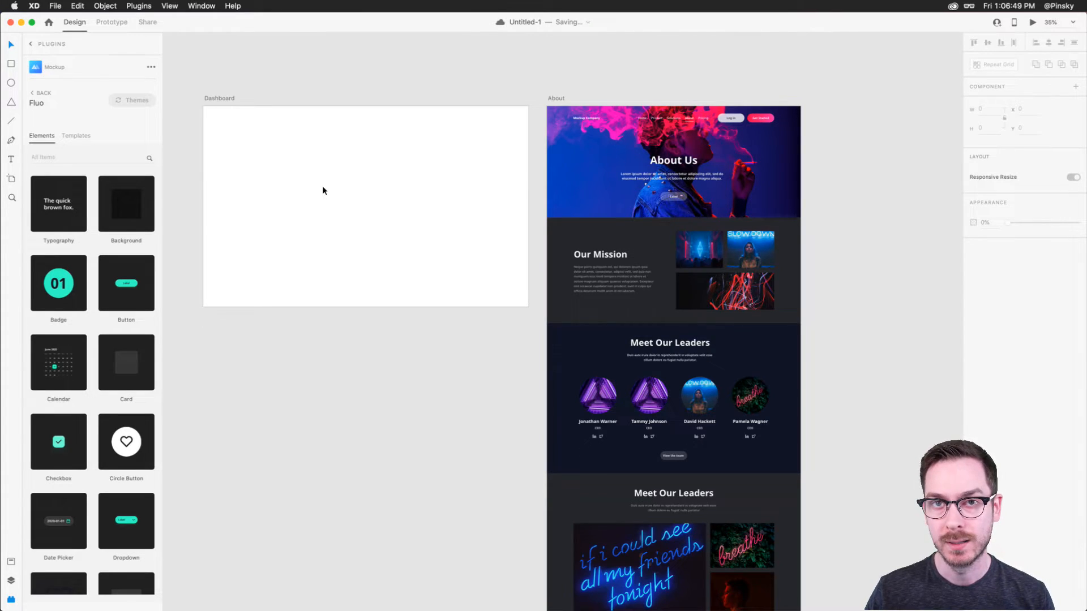
{"action": "scroll", "coordinate": [323, 190], "scroll_direction": "down", "scroll_amount": 1}
{"action": "scroll", "coordinate": [322, 190], "scroll_direction": "left", "scroll_amount": 1}
{"action": "left_click", "coordinate": [568, 75]}
{"action": "key", "text": "Delete"}
Zoom to fit the Dashboard artboard and leave the Mockup plugin for the plugin list.
{"action": "left_click", "coordinate": [224, 74]}
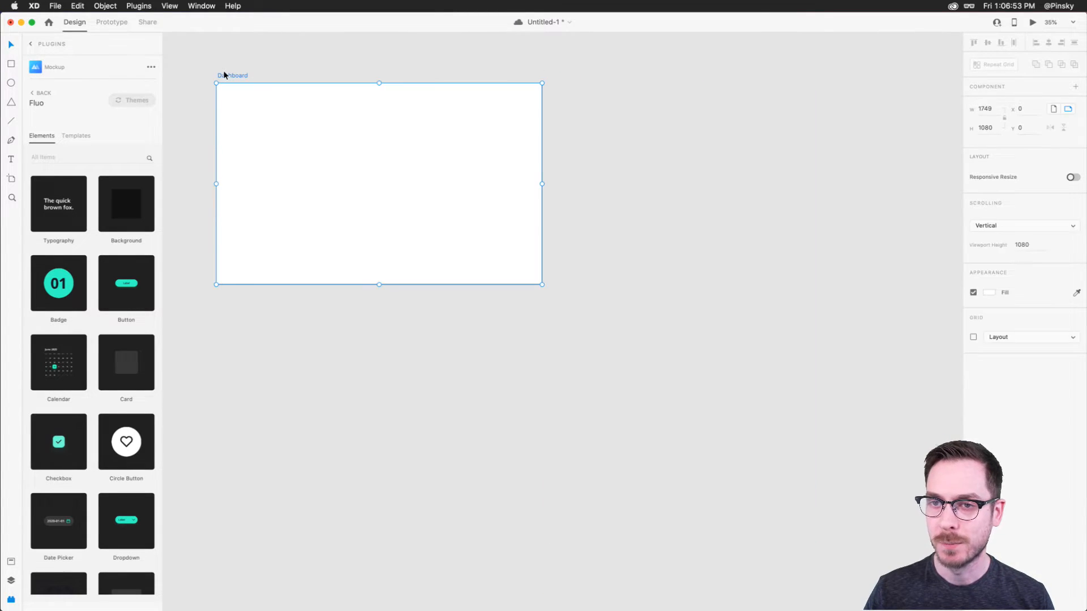
{"action": "key", "text": "super+3"}
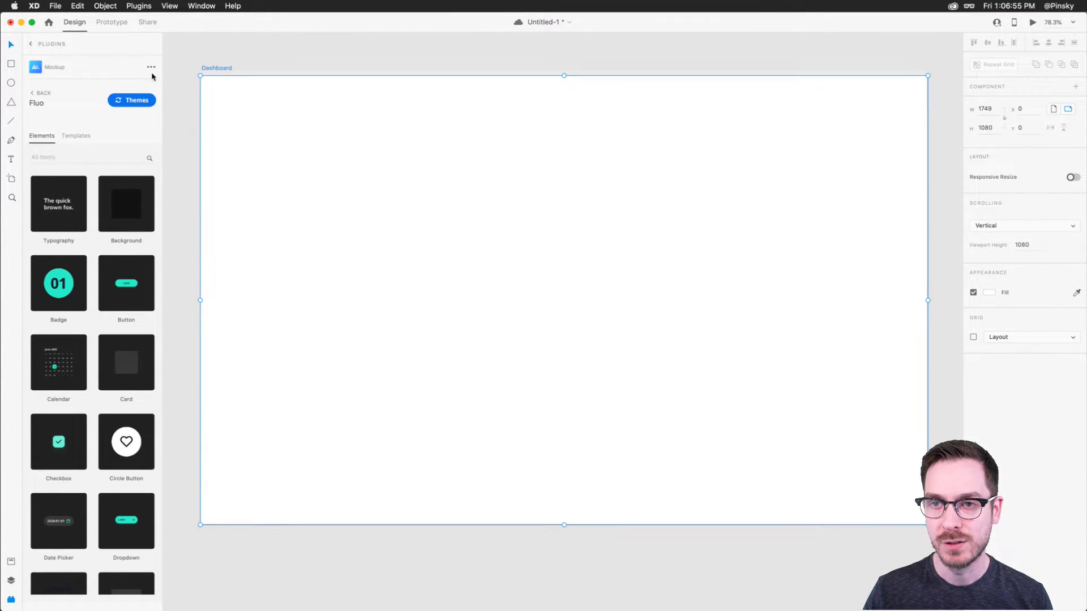
{"action": "left_click", "coordinate": [30, 44]}
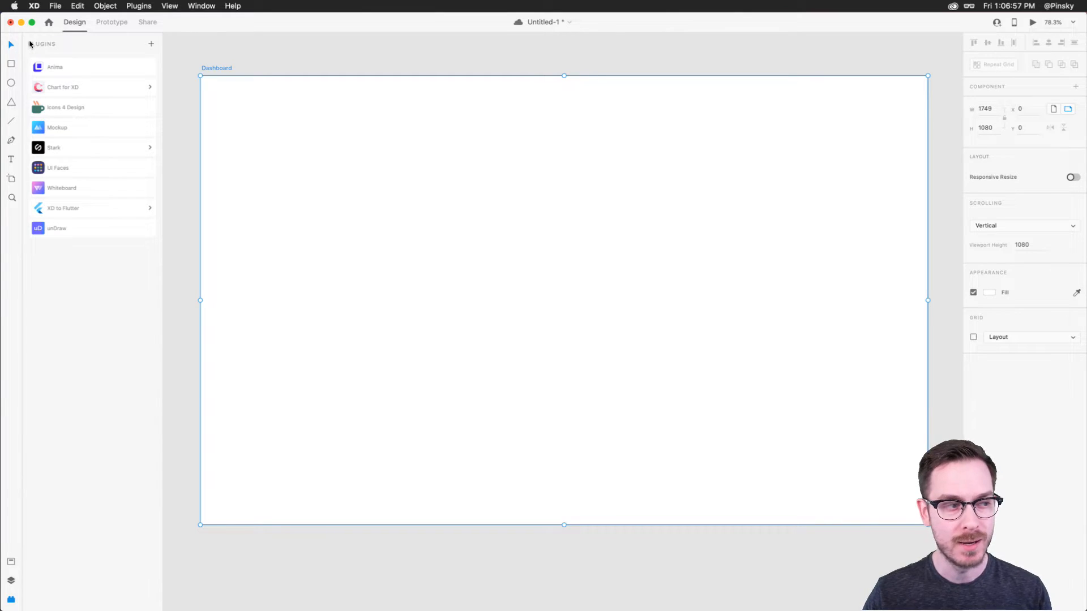
{"action": "scroll", "coordinate": [253, 141], "scroll_direction": "down", "scroll_amount": 1}
{"action": "scroll", "coordinate": [253, 141], "scroll_direction": "right", "scroll_amount": 1}
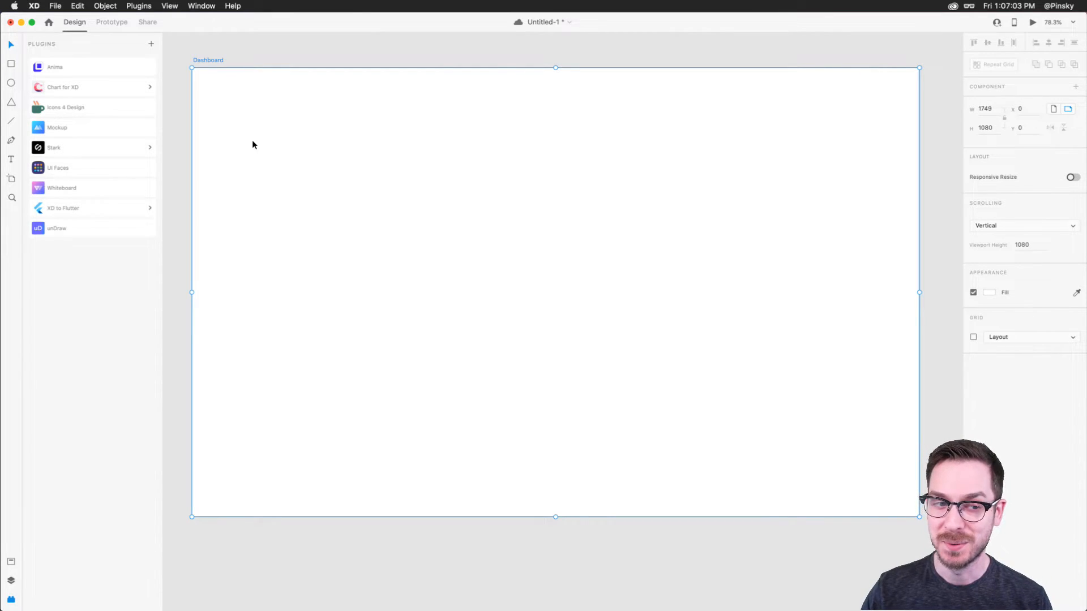
{"action": "scroll", "coordinate": [253, 142], "scroll_direction": "up", "scroll_amount": 1}
{"action": "scroll", "coordinate": [252, 141], "scroll_direction": "left", "scroll_amount": 1}
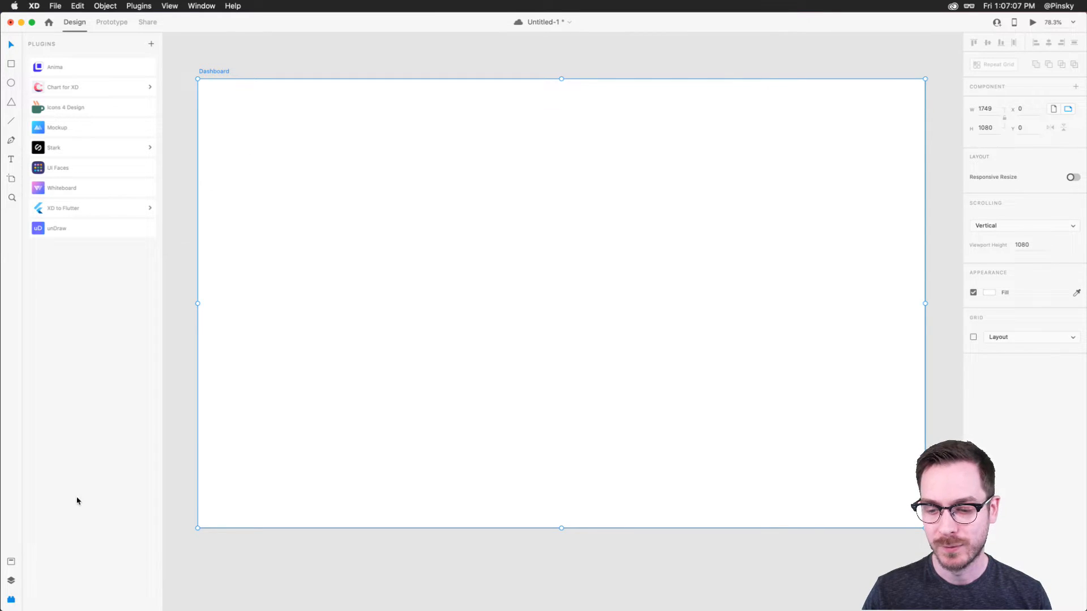
Check the document assets, show the layer list instead, and deselect the Dashboard artboard.
{"action": "left_click", "coordinate": [11, 561]}
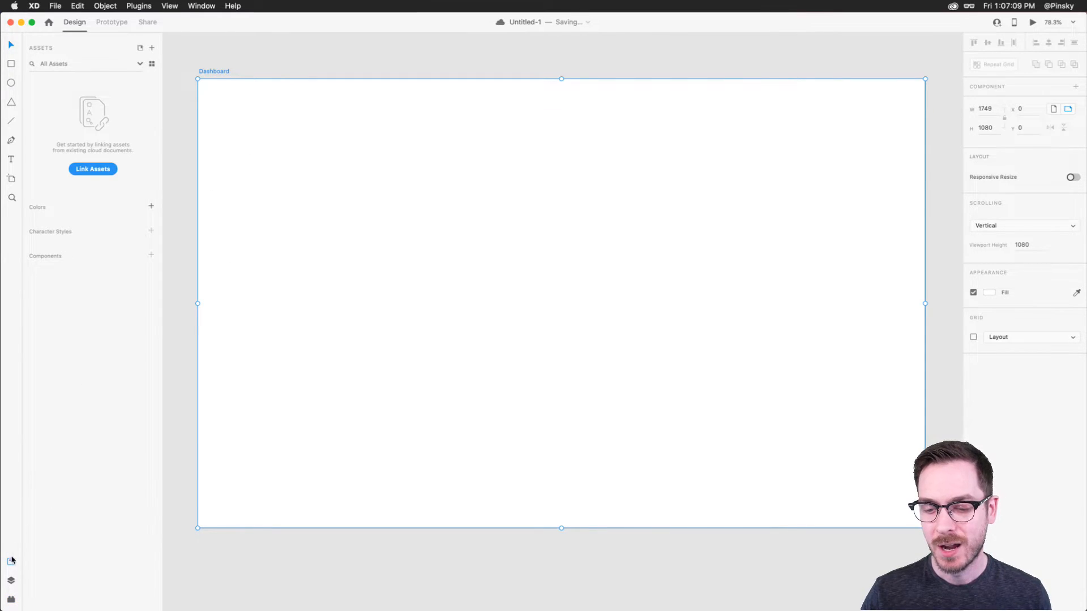
{"action": "left_click", "coordinate": [11, 580]}
{"action": "scroll", "coordinate": [341, 191], "scroll_direction": "up", "scroll_amount": 1}
{"action": "scroll", "coordinate": [341, 192], "scroll_direction": "left", "scroll_amount": 1}
{"action": "left_click", "coordinate": [329, 60]}
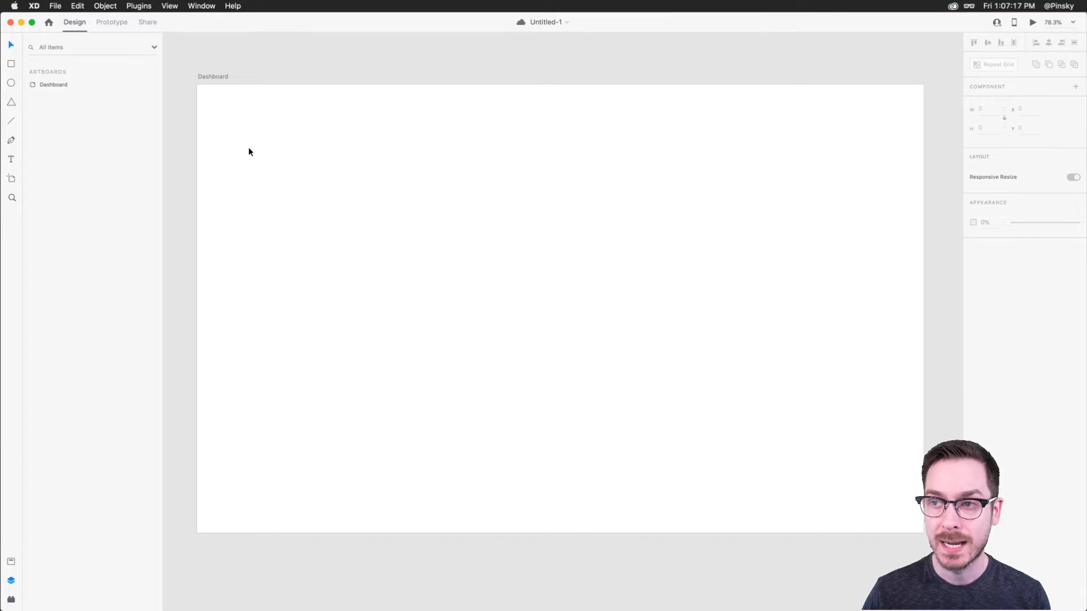
Draw a sidebar rectangle 134 wide and 1080 high along the Dashboard artboard's left edge and remove its border.
{"action": "left_click", "coordinate": [11, 64]}
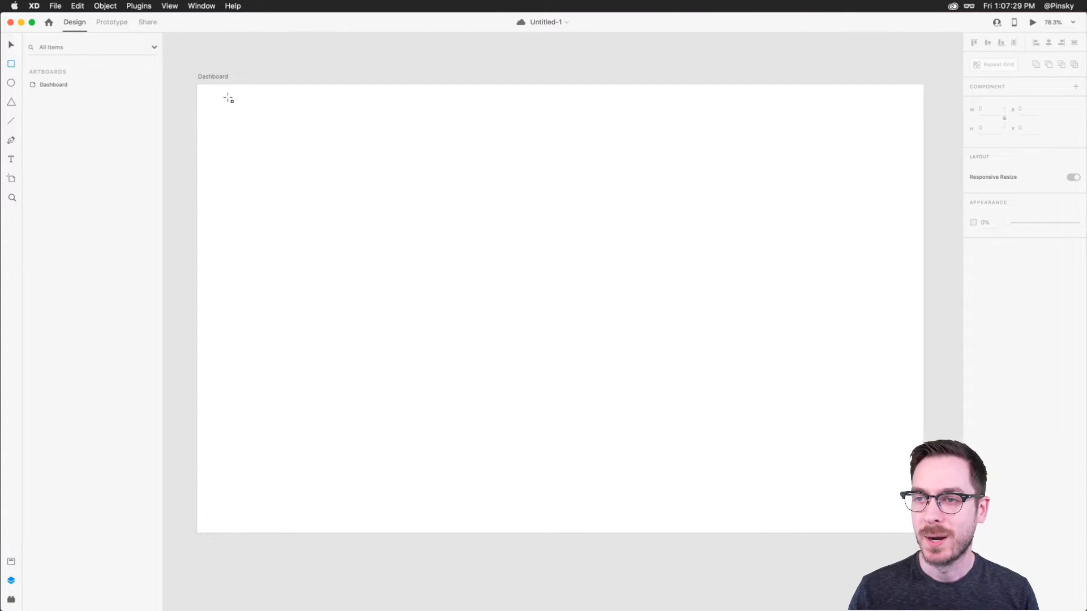
{"action": "right_click", "coordinate": [198, 85]}
{"action": "left_click", "coordinate": [198, 85]}
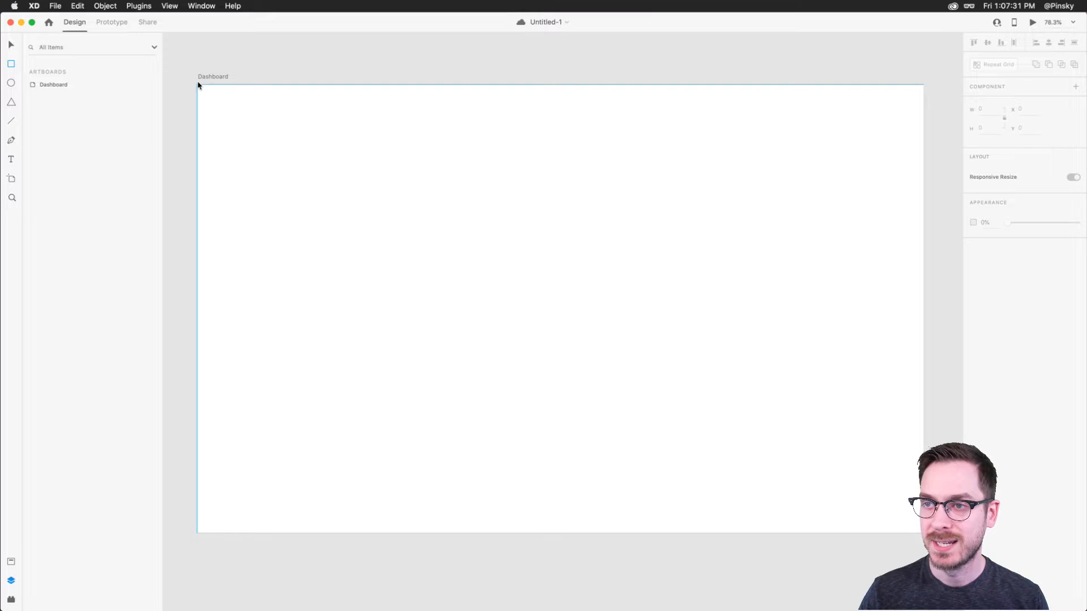
{"action": "mouse_move", "coordinate": [198, 86]}
{"action": "left_mouse_down"}
{"action": "mouse_move", "coordinate": [311, 359]}
{"action": "mouse_move", "coordinate": [243, 526]}
{"action": "mouse_move", "coordinate": [253, 538]}
{"action": "left_mouse_up"}
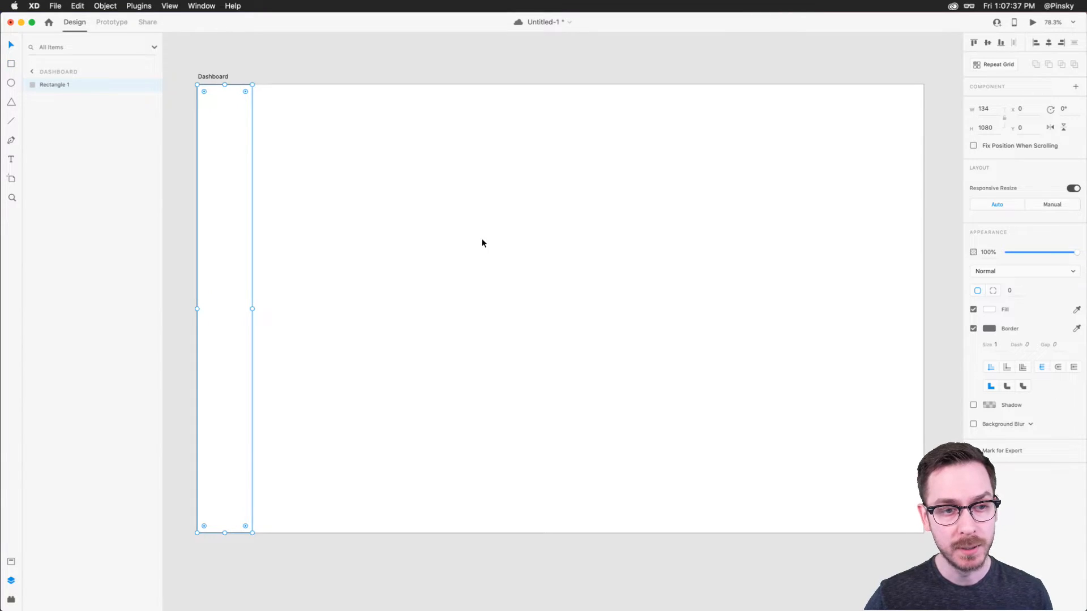
{"action": "left_click", "coordinate": [974, 328]}
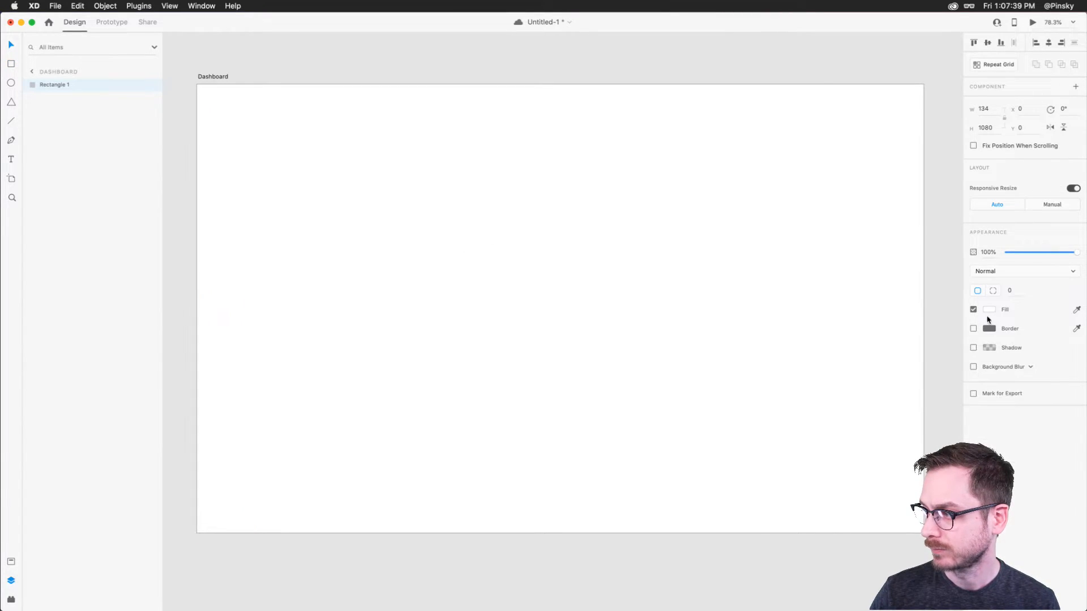
Fill the sidebar rectangle with purple and widen it to about 148.
{"action": "left_click", "coordinate": [988, 310]}
{"action": "mouse_move", "coordinate": [954, 267]}
{"action": "left_mouse_down"}
{"action": "mouse_move", "coordinate": [955, 291]}
{"action": "mouse_move", "coordinate": [955, 281]}
{"action": "left_mouse_up"}
{"action": "left_click", "coordinate": [918, 270]}
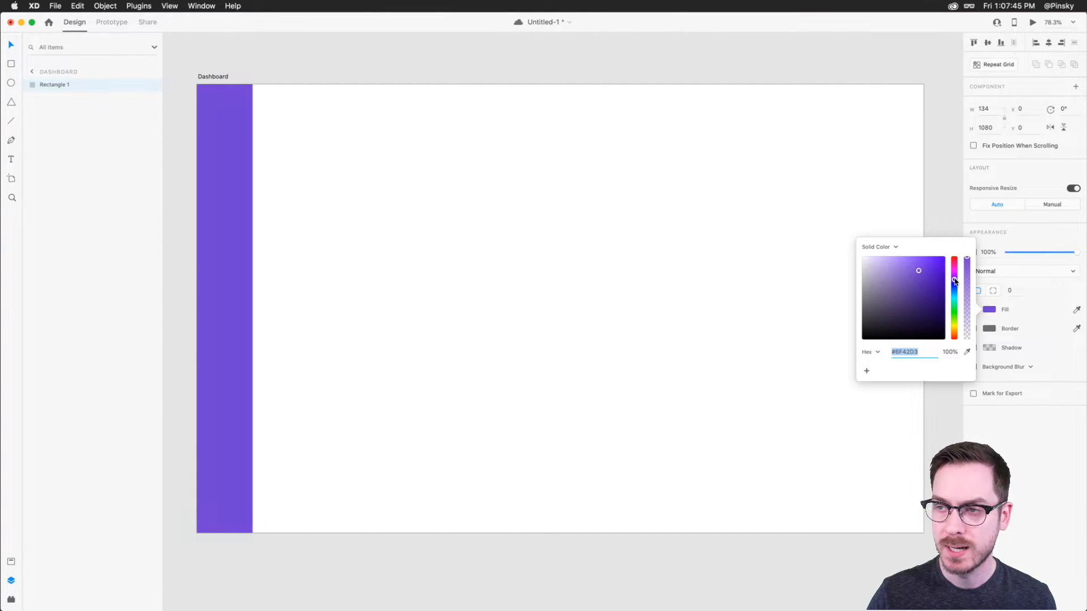
{"action": "left_click", "coordinate": [1039, 457]}
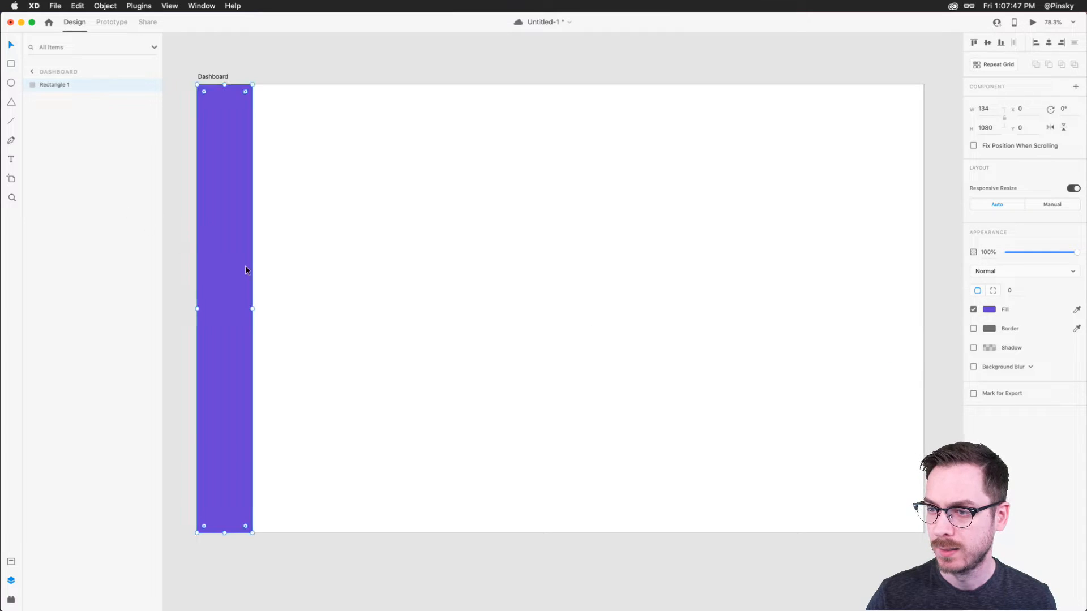
{"action": "left_click_drag", "start_coordinate": [253, 307], "coordinate": [258, 311]}
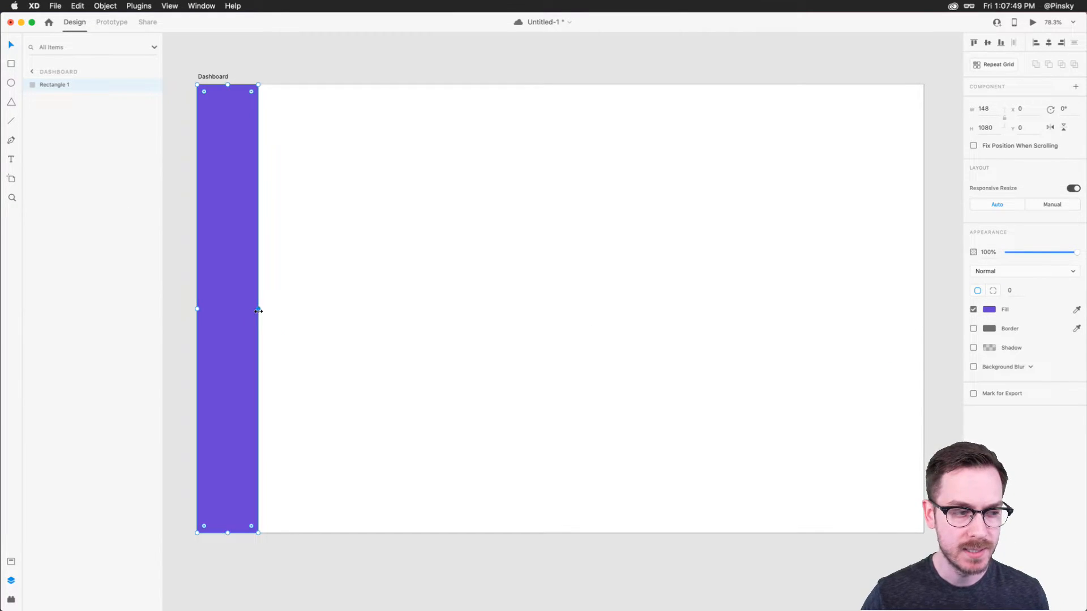
Draw a borderless rectangle about 454 wide and 1080 high directly beside the purple sidebar and fill it with light grey.
{"action": "key", "text": "r"}
{"action": "left_click_drag", "start_coordinate": [258, 85], "coordinate": [447, 533]}
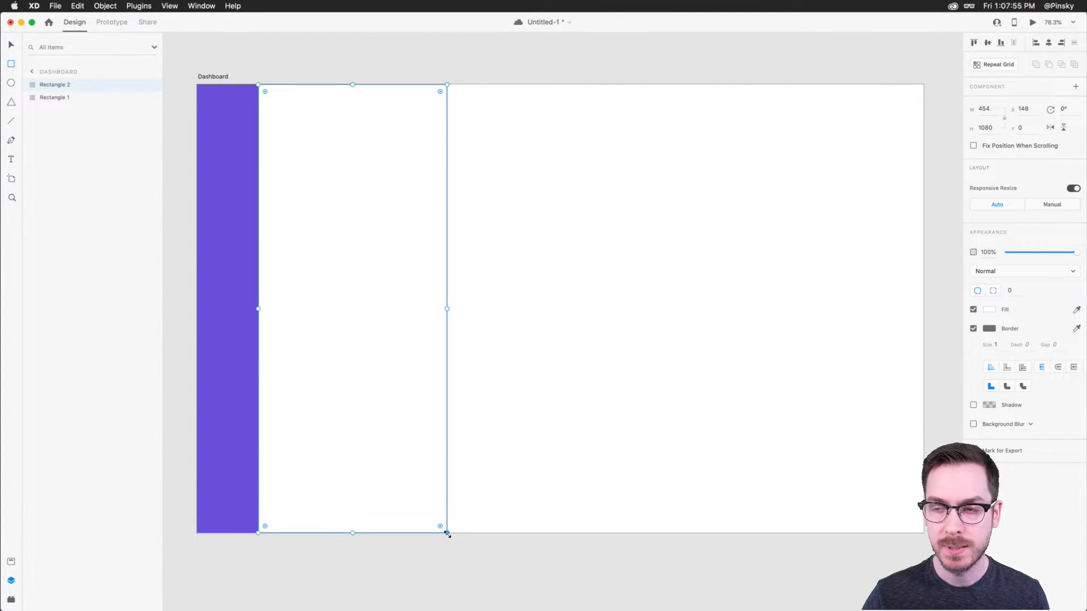
{"action": "left_click", "coordinate": [973, 328]}
{"action": "left_click", "coordinate": [989, 310]}
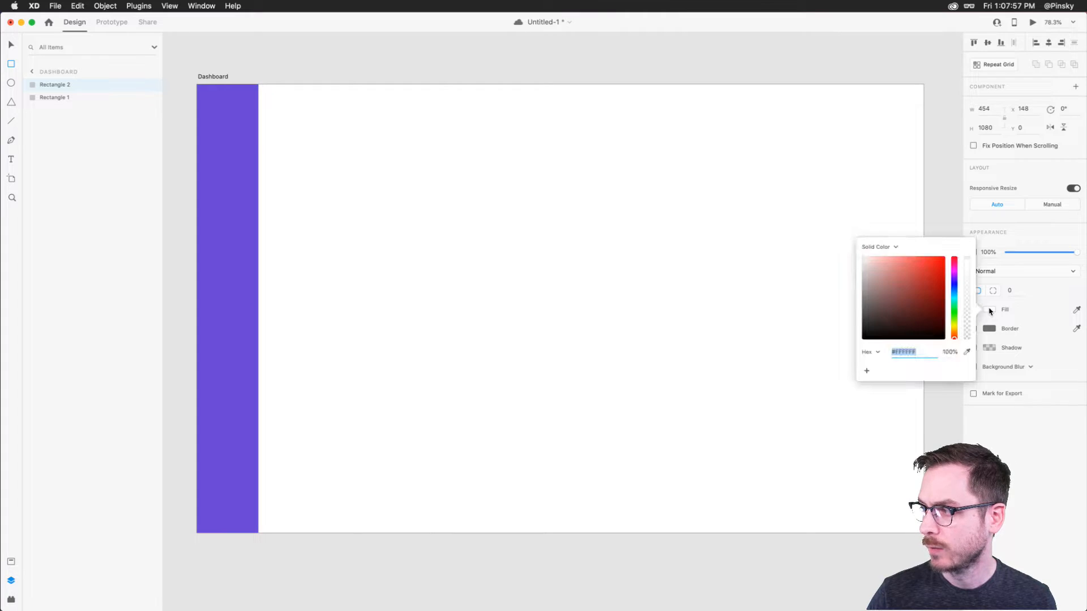
{"action": "left_click_drag", "start_coordinate": [865, 259], "coordinate": [857, 260]}
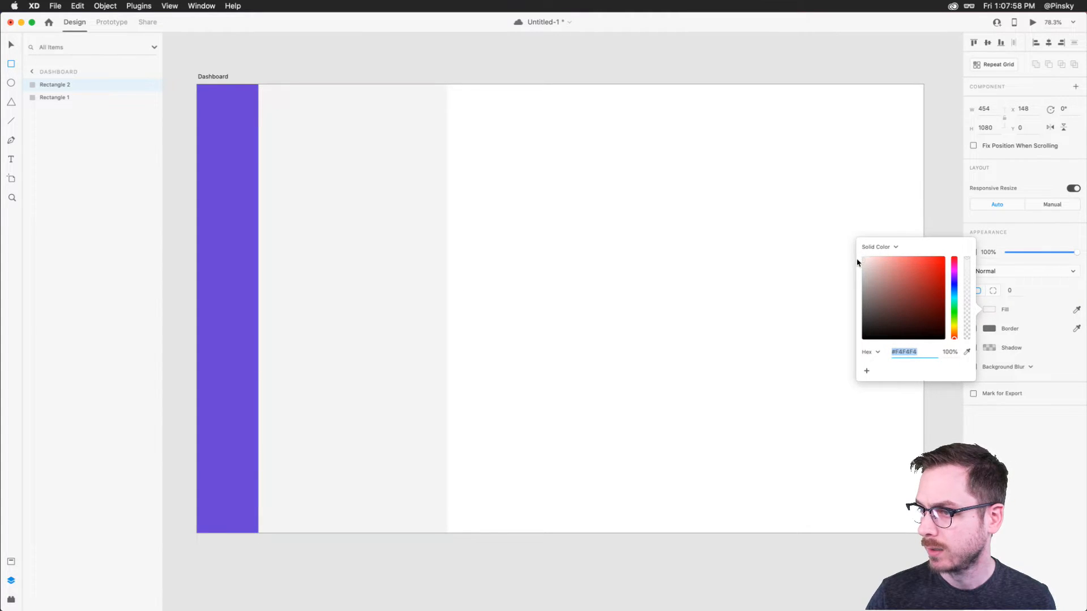
{"action": "left_click", "coordinate": [1016, 498]}
Duplicate the light grey panel beside the original and widen the copy to about 1147, reaching the artboard's right edge.
{"action": "key", "text": "super+d"}
{"action": "left_click_drag", "start_coordinate": [383, 270], "coordinate": [569, 284]}
{"action": "left_click_drag", "start_coordinate": [637, 310], "coordinate": [922, 314]}
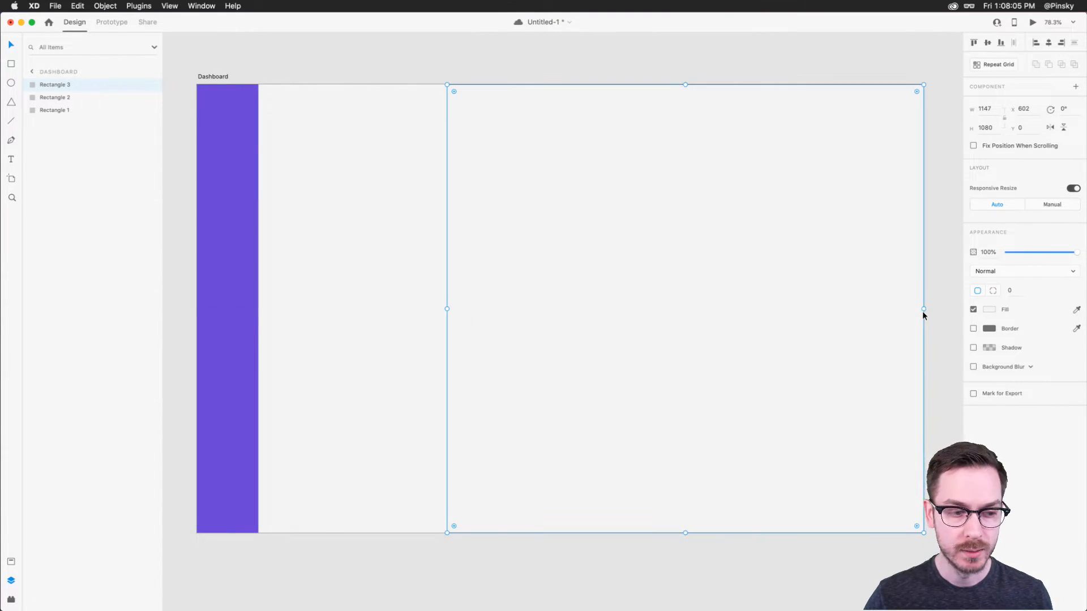
Fill the wide content panel with a pale blue-grey and deselect it.
{"action": "left_click", "coordinate": [990, 310]}
{"action": "left_click", "coordinate": [954, 291]}
{"action": "left_click", "coordinate": [864, 260]}
{"action": "left_click_drag", "start_coordinate": [863, 260], "coordinate": [868, 264]}
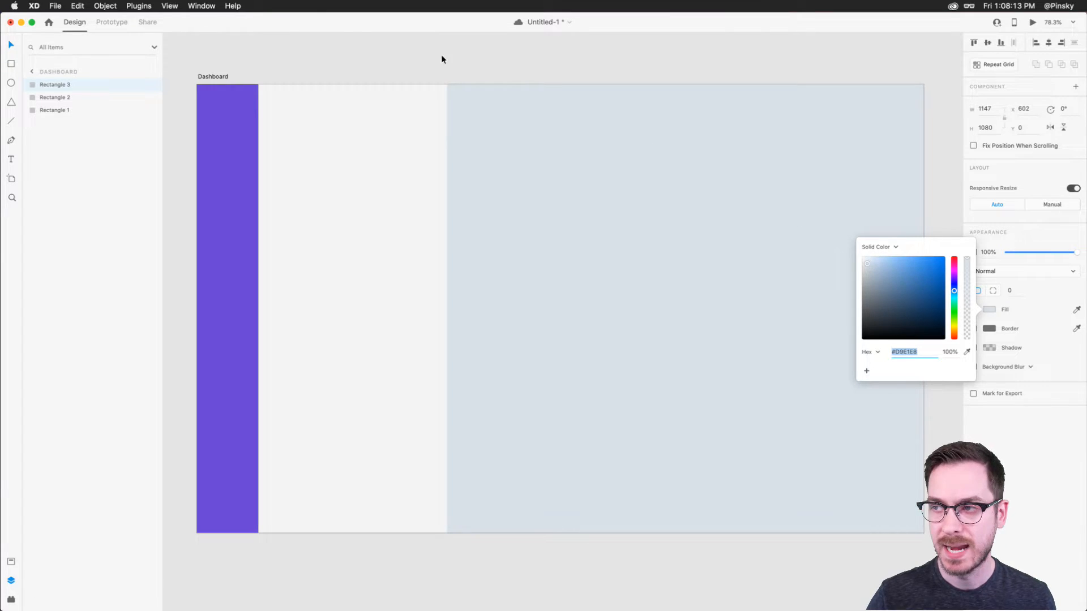
{"action": "left_click", "coordinate": [358, 61]}
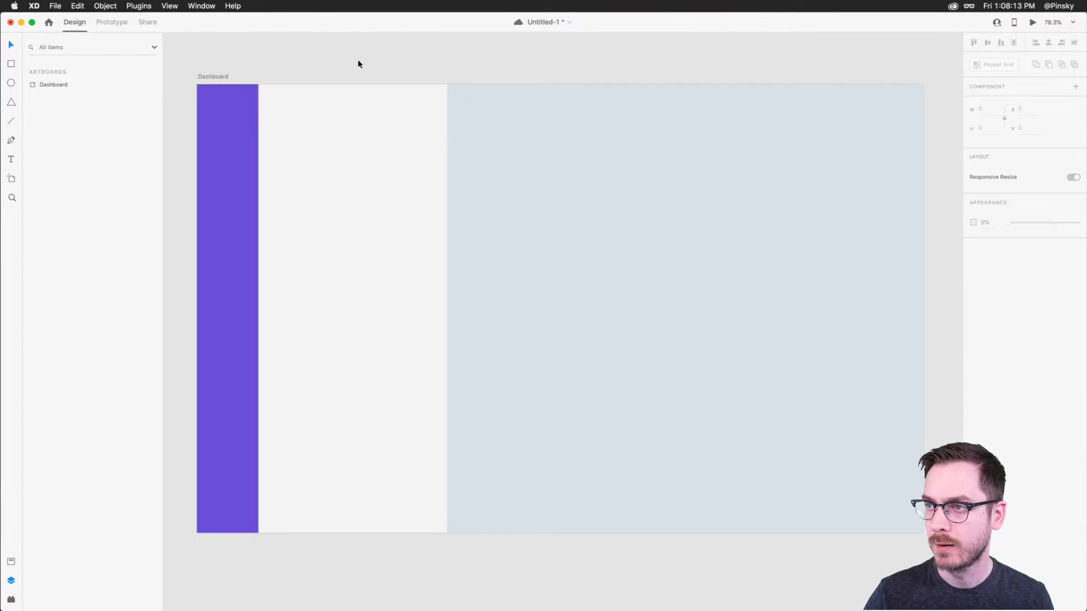
Draw a borderless 68 by 68 square with a corner radius of 16 near the upper left of the grey panel.
{"action": "left_click", "coordinate": [325, 126]}
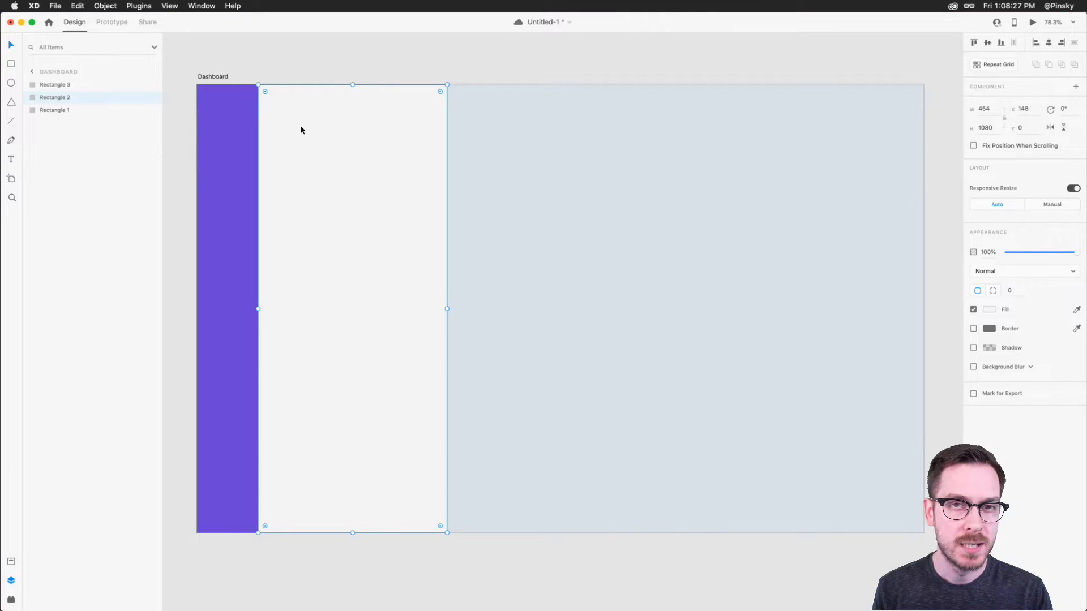
{"action": "scroll", "coordinate": [298, 129], "scroll_direction": "up", "scroll_amount": 5}
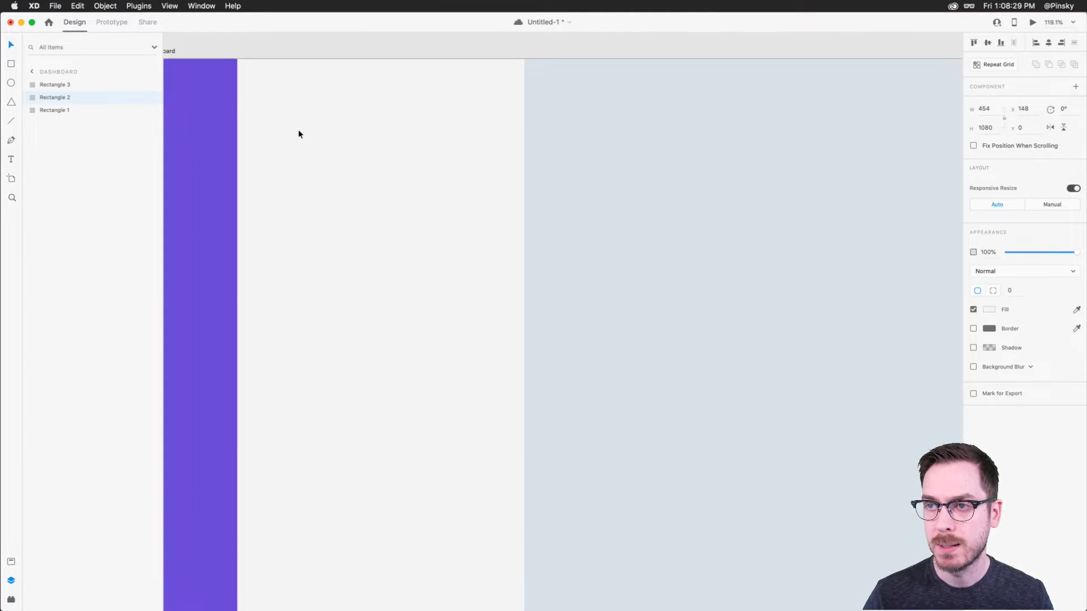
{"action": "left_click", "coordinate": [11, 66]}
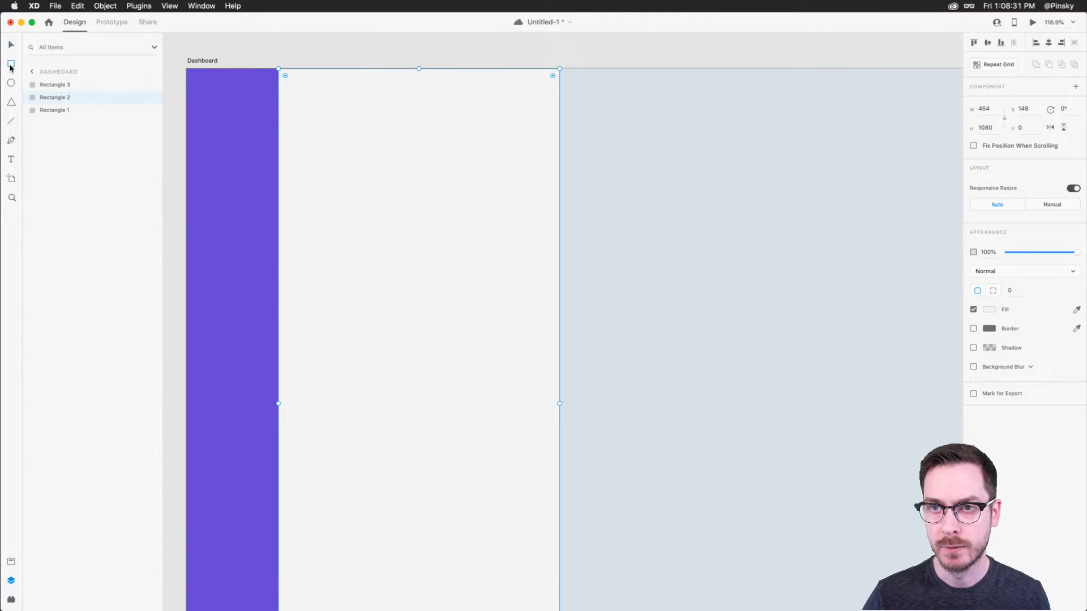
{"action": "mouse_move", "coordinate": [302, 131]}
{"action": "left_mouse_down"}
{"action": "mouse_move", "coordinate": [345, 172]}
{"action": "mouse_move", "coordinate": [335, 142]}
{"action": "left_mouse_up"}
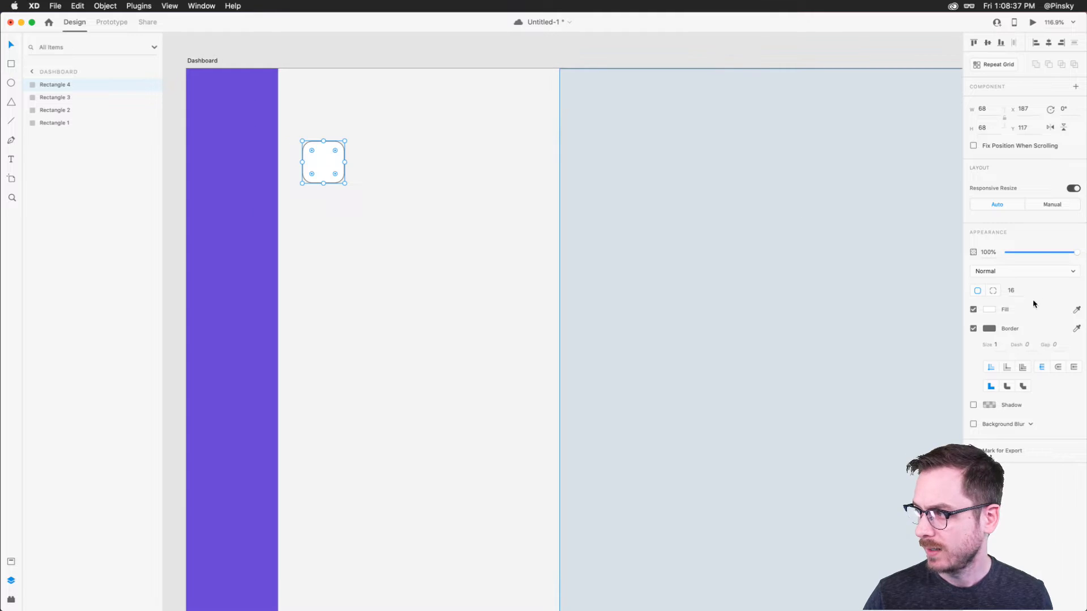
{"action": "left_click", "coordinate": [973, 328]}
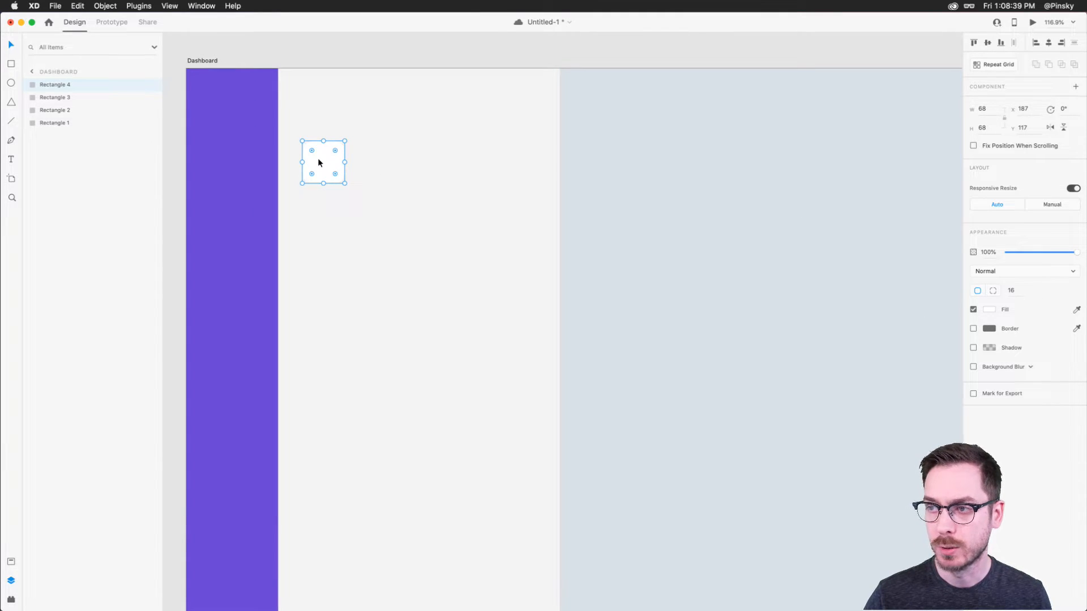
Switch to Finder and fill the rounded square with AdobeStock_72389795.jpeg from the People folder.
{"action": "key", "text": "super+Tab"}
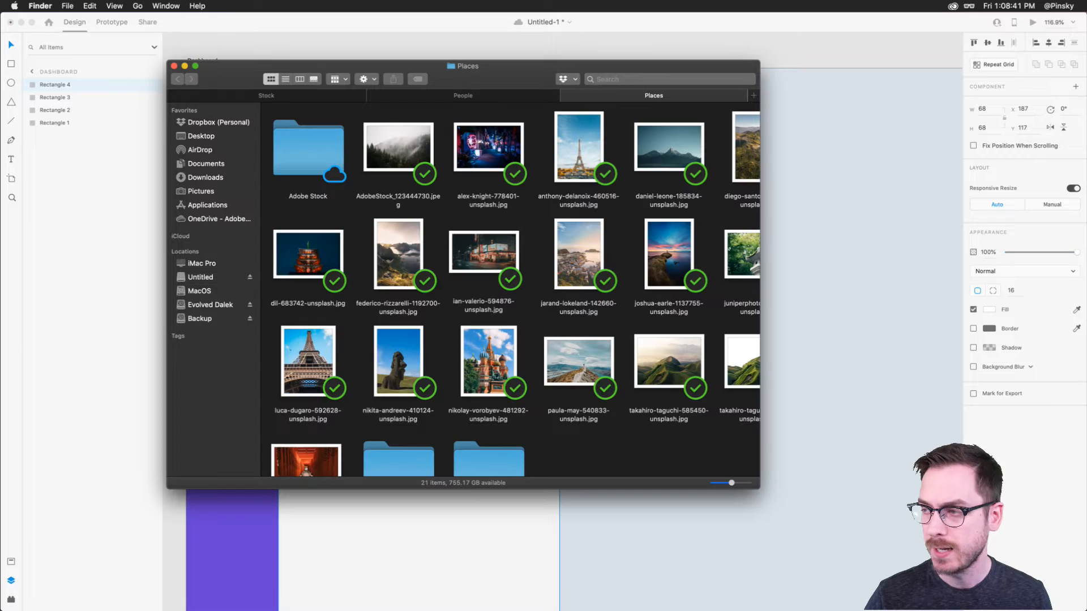
{"action": "left_click", "coordinate": [427, 100]}
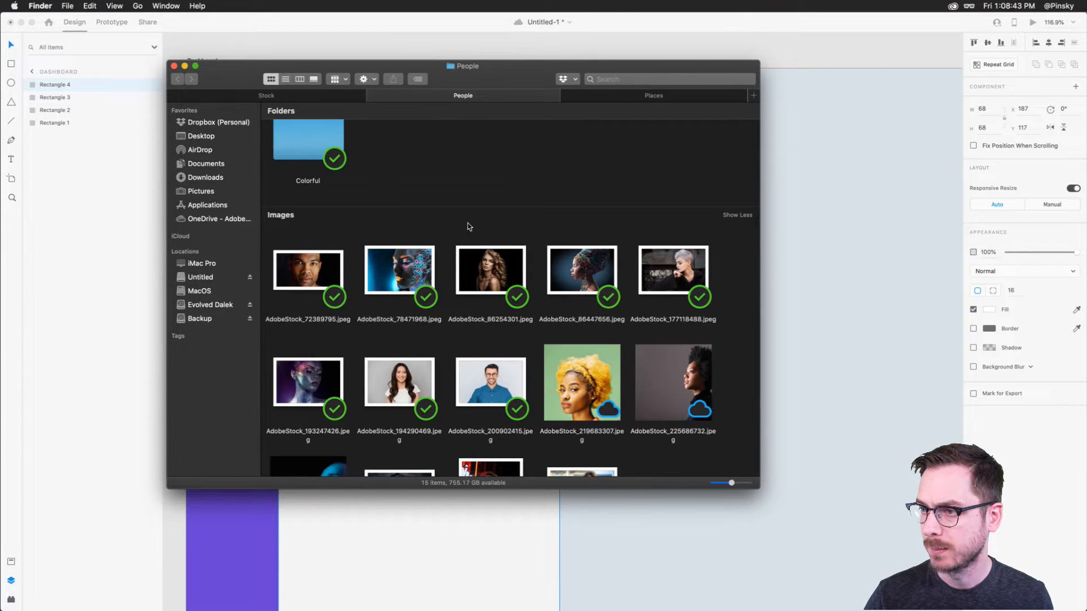
{"action": "scroll", "coordinate": [468, 189], "scroll_direction": "down", "scroll_amount": 2}
{"action": "left_click_drag", "start_coordinate": [293, 228], "coordinate": [320, 163]}
Add a text label with the contact's first name to the right of the avatar.
{"action": "key", "text": "t"}
{"action": "left_click", "coordinate": [357, 158]}
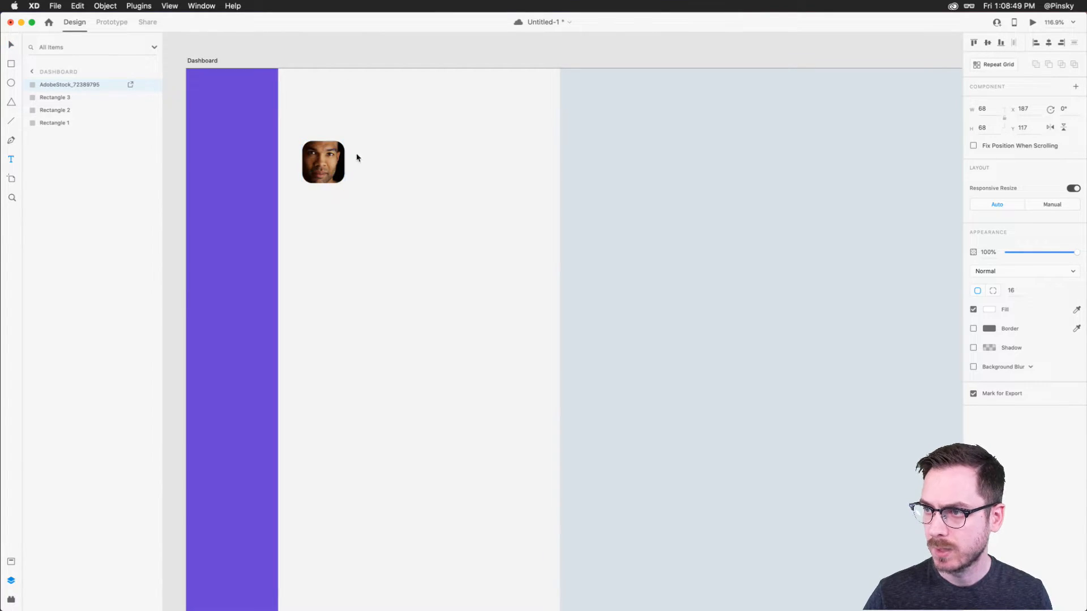
{"action": "type", "text": "John"}
{"action": "key", "text": "Escape"}
Set the name label in Sofia Pro Bold and darken its fill to near black.
{"action": "left_click", "coordinate": [1041, 252]}
{"action": "type", "text": "Sofia Pro"}
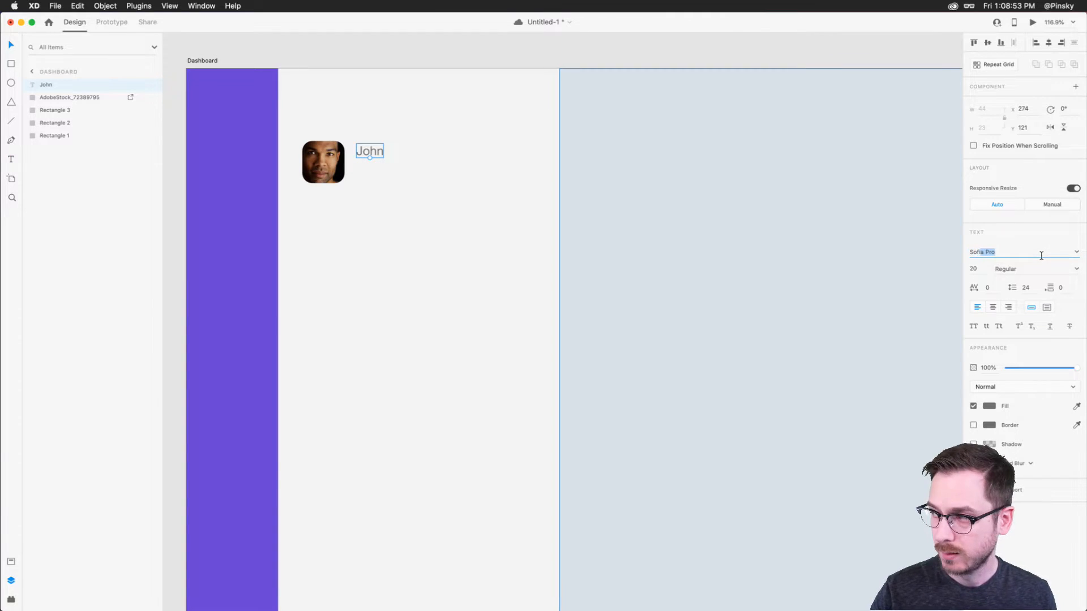
{"action": "key", "text": "Return"}
{"action": "left_click", "coordinate": [1081, 270]}
{"action": "left_click", "coordinate": [1007, 338]}
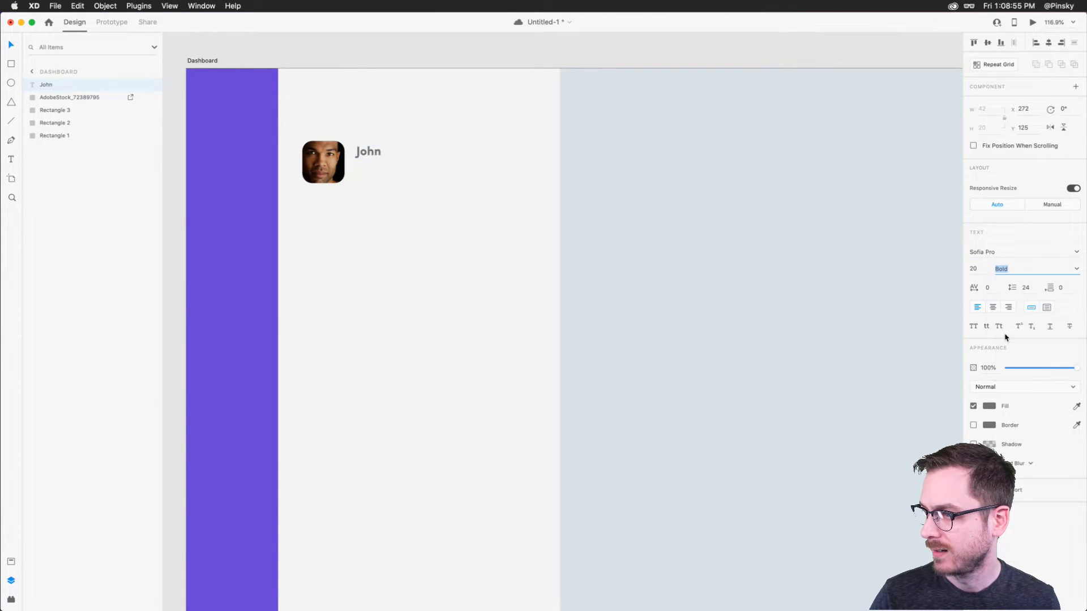
{"action": "left_click", "coordinate": [989, 407]}
{"action": "left_click_drag", "start_coordinate": [864, 399], "coordinate": [865, 423]}
{"action": "left_click", "coordinate": [309, 119]}
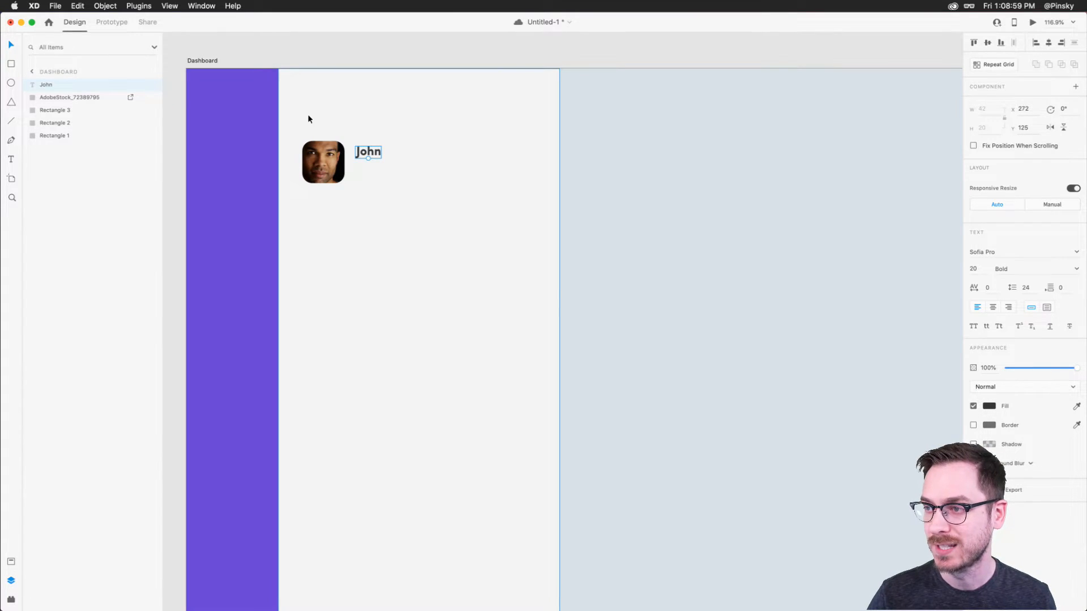
Duplicate the name label below itself as a fixed-size text box about 263 wide, in Regular weight at size 17.
{"action": "left_click_drag", "start_coordinate": [373, 150], "coordinate": [373, 167]}
{"action": "left_click", "coordinate": [1047, 307]}
{"action": "left_click_drag", "start_coordinate": [384, 169], "coordinate": [520, 170]}
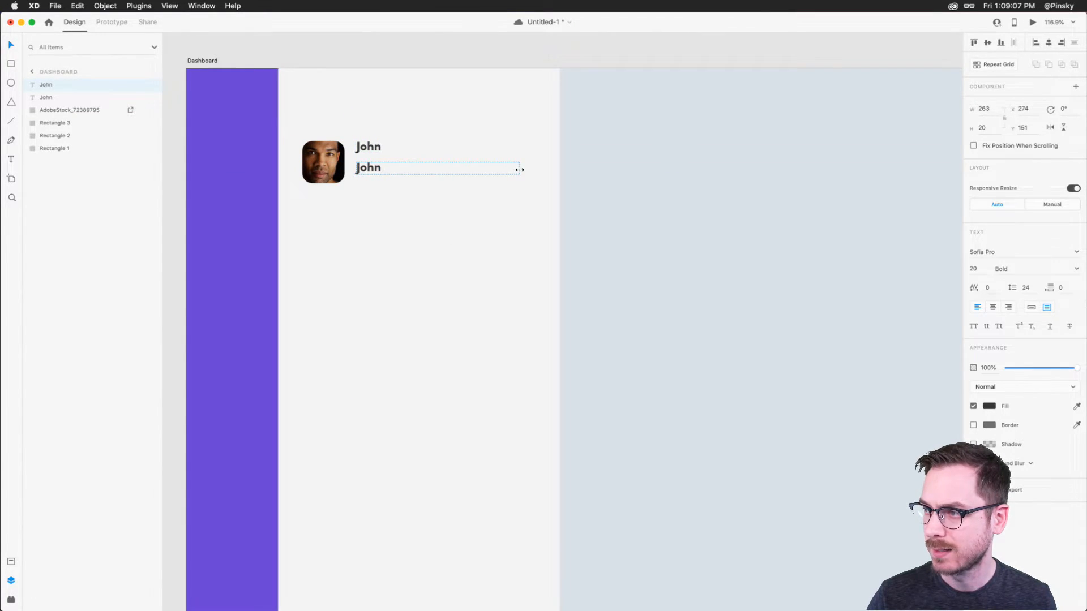
{"action": "left_click", "coordinate": [1077, 269]}
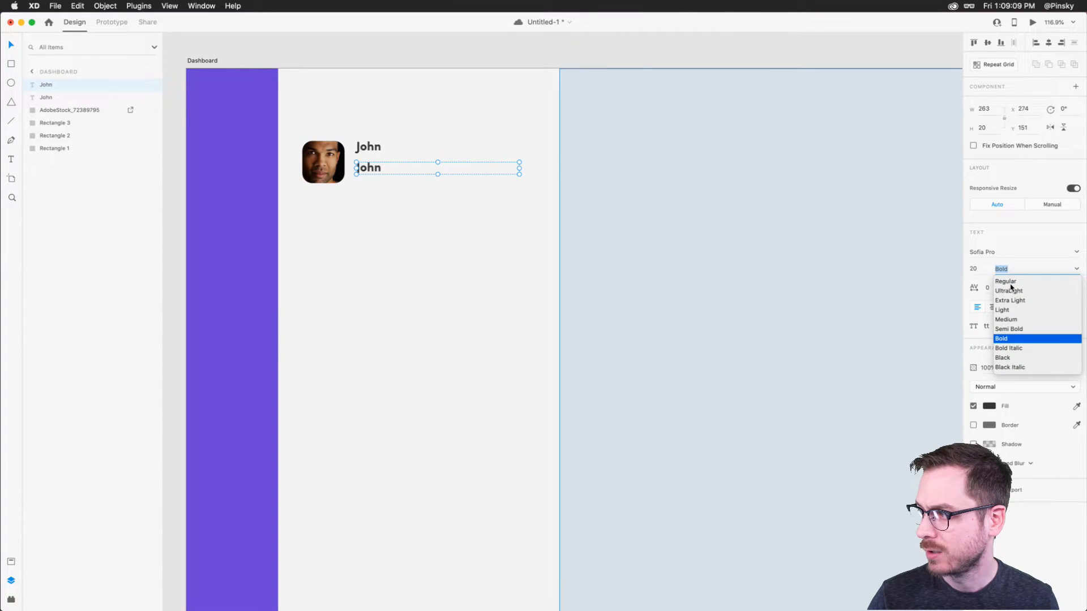
{"action": "left_click", "coordinate": [1006, 282]}
{"action": "left_click", "coordinate": [929, 255]}
Replace the copied label's text with "Watching the Adobe XD Stream" in quotation marks.
{"action": "double_click", "coordinate": [365, 168]}
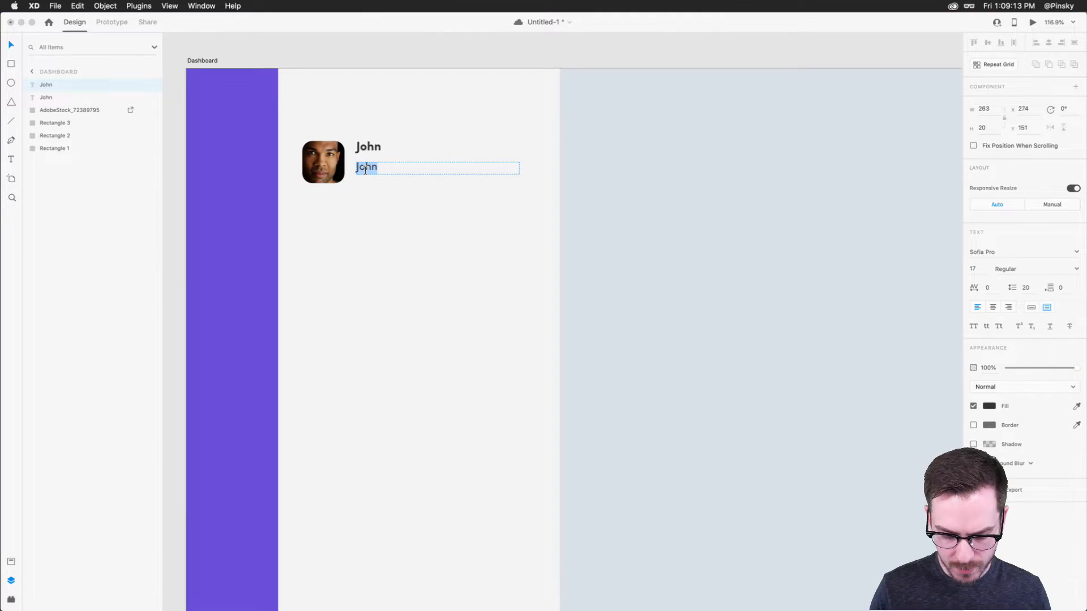
{"action": "type", "text": "\"Wat"}
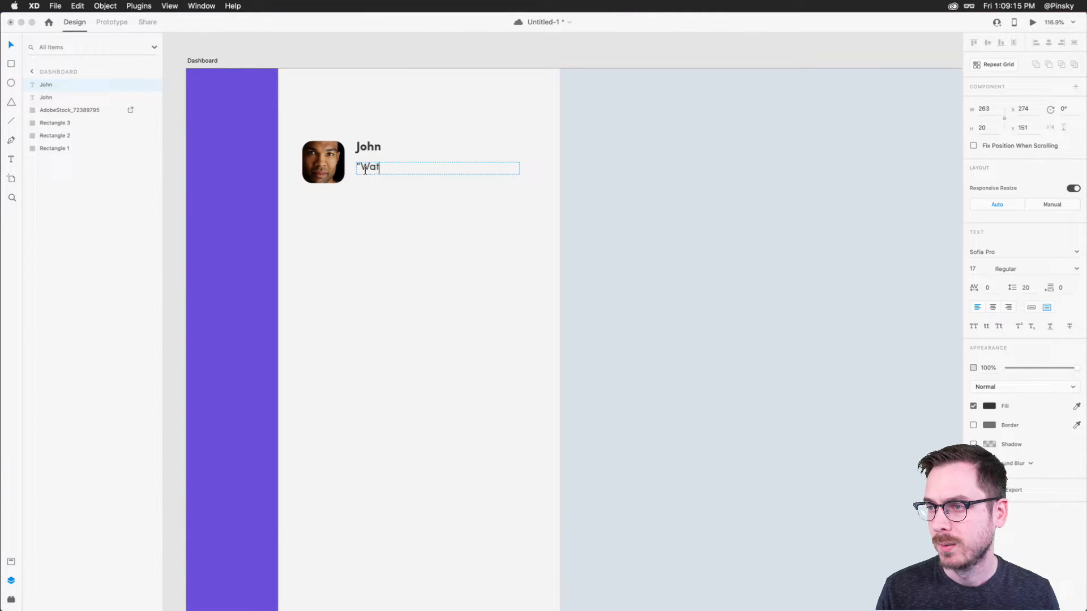
{"action": "type", "text": "ching the Adobe XD "}
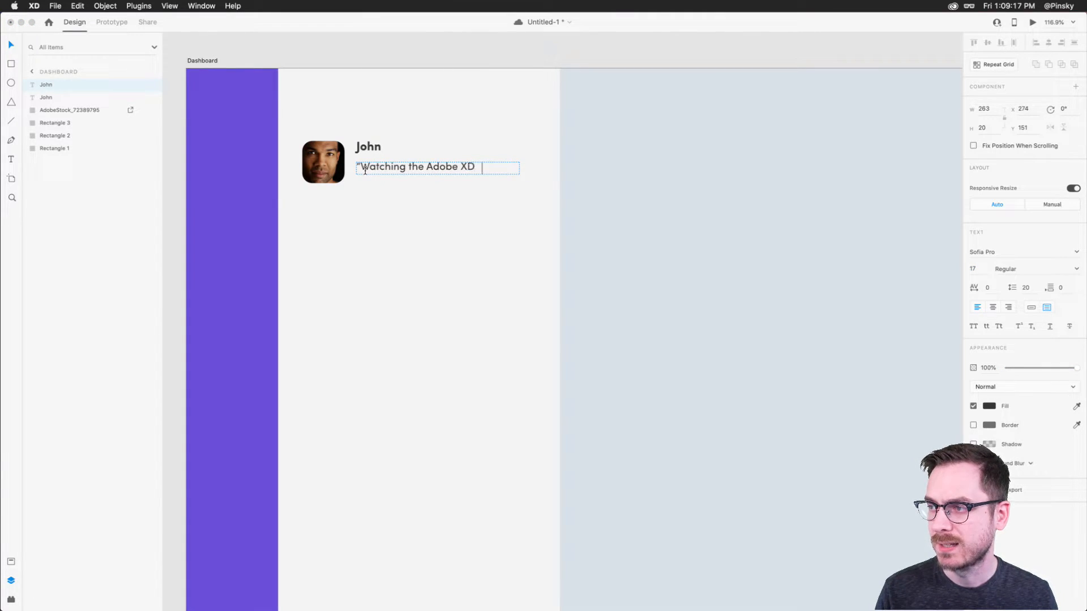
{"action": "type", "text": "Stream\""}
{"action": "key", "text": "Escape"}
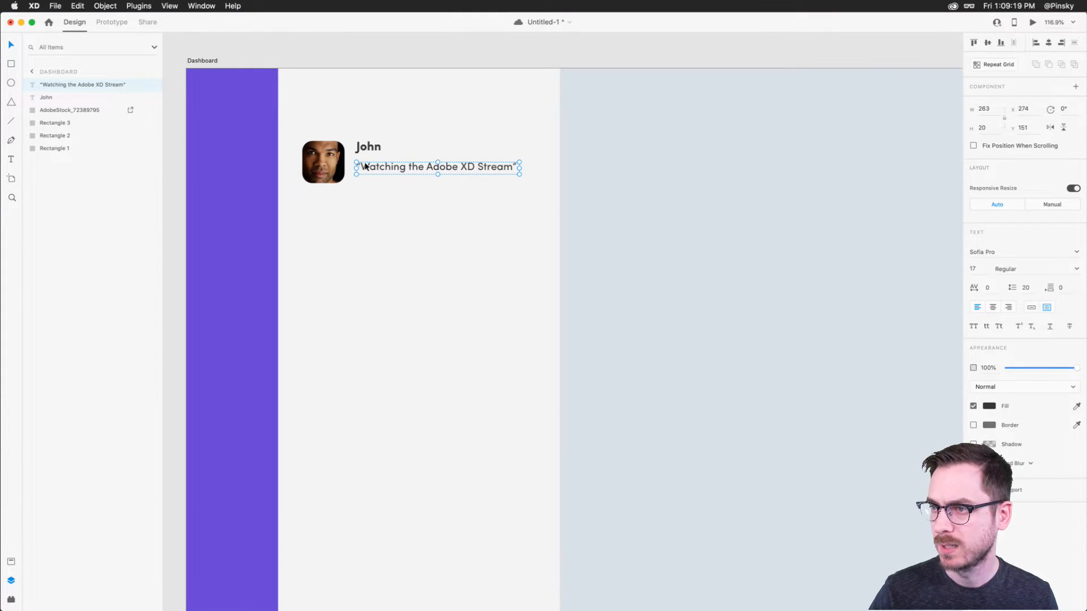
Move the name and status text together down to Y 126, centred beside the avatar, and deselect them.
{"action": "left_click", "coordinate": [369, 149]}
{"action": "left_click", "coordinate": [369, 164], "text": "shift"}
{"action": "left_click_drag", "start_coordinate": [368, 151], "coordinate": [371, 152]}
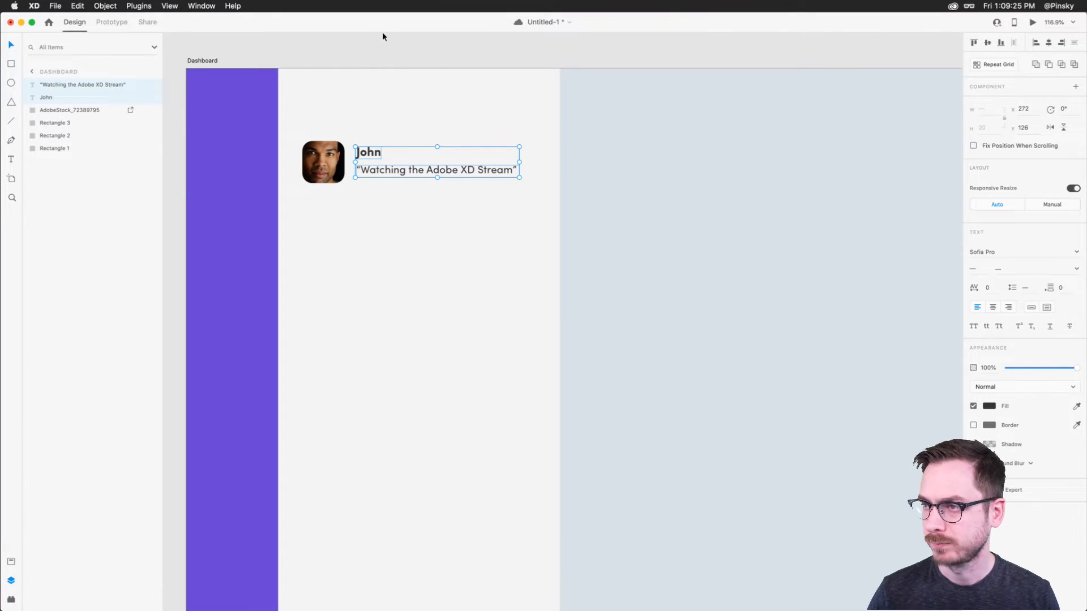
{"action": "left_click", "coordinate": [364, 46]}
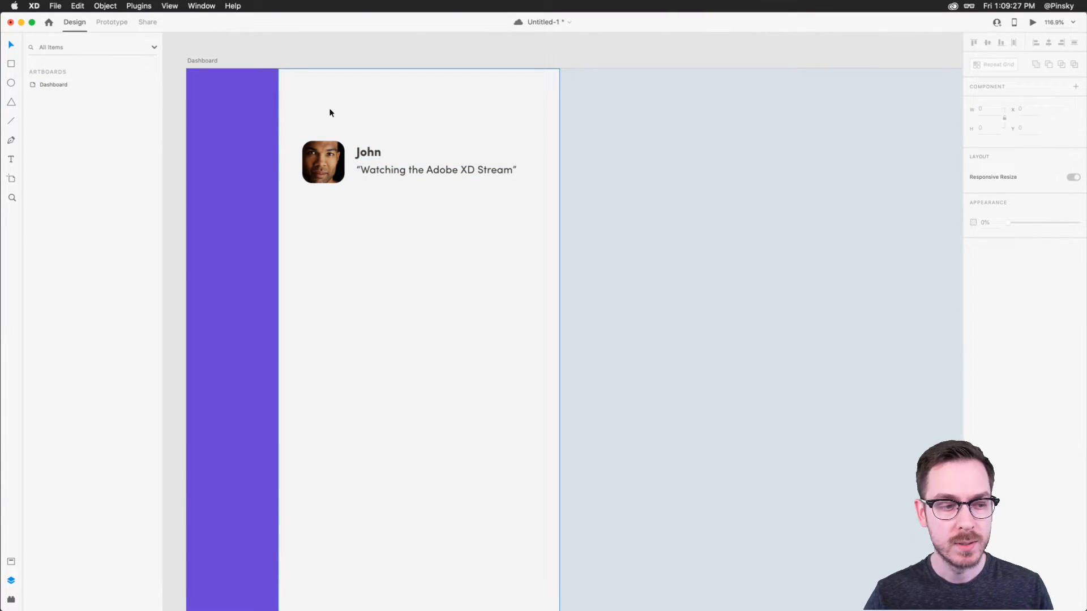
Duplicate the avatar, name and status text together directly below the first entry, at about Y 214.
{"action": "left_click", "coordinate": [321, 142]}
{"action": "left_click", "coordinate": [365, 152], "text": "shift"}
{"action": "left_click", "coordinate": [365, 171], "text": "shift"}
{"action": "left_click_drag", "start_coordinate": [366, 186], "coordinate": [366, 231]}
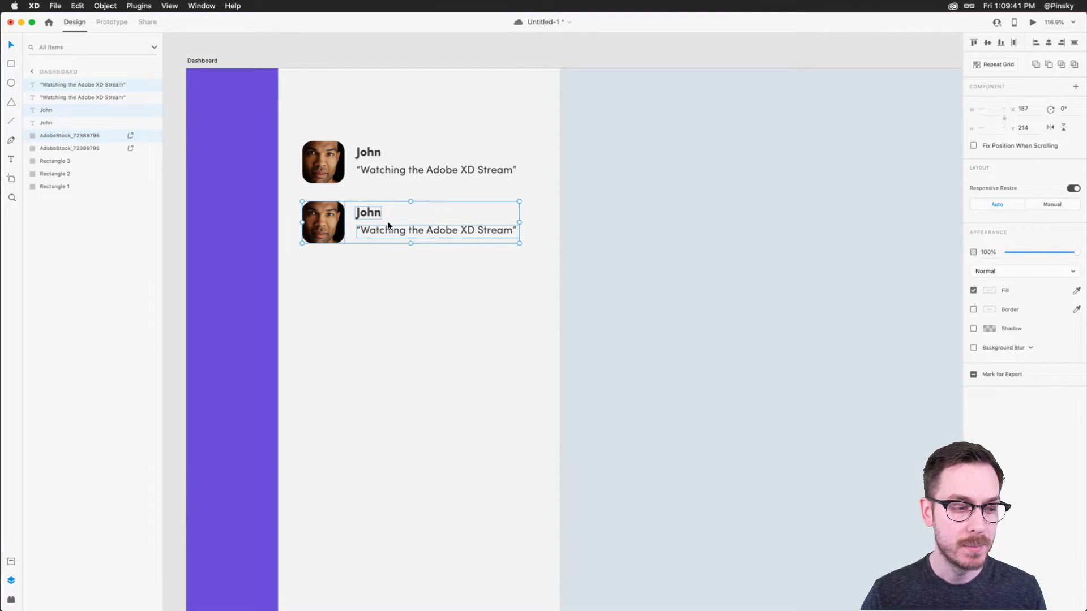
Delete the second entry's status text and change its name label to another contact's first name.
{"action": "left_click", "coordinate": [398, 223]}
{"action": "left_click", "coordinate": [388, 232]}
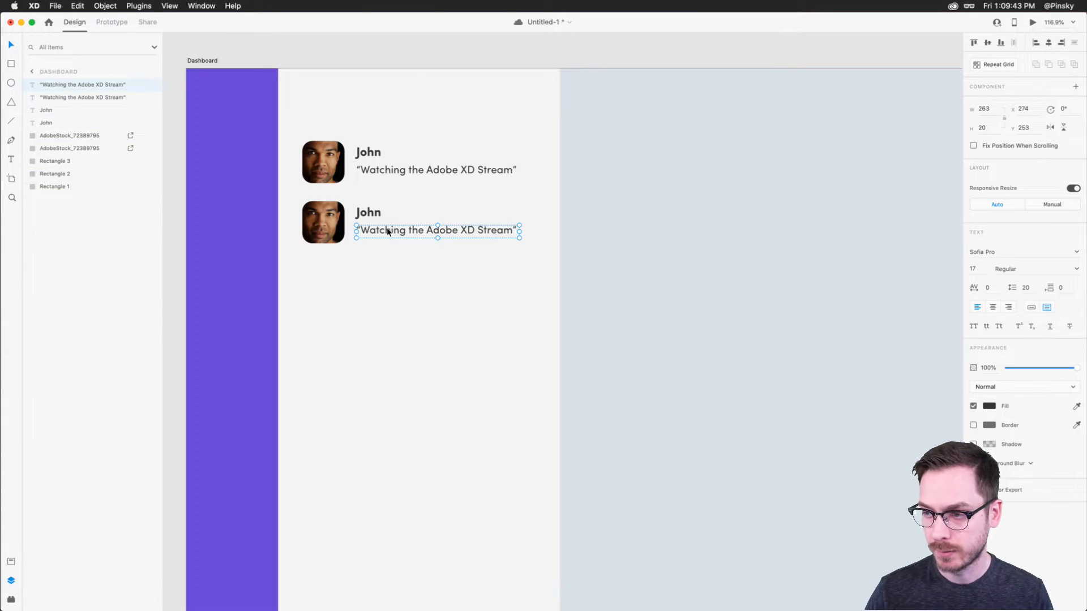
{"action": "key", "text": "Delete"}
{"action": "double_click", "coordinate": [368, 214]}
{"action": "type", "text": "Mary"}
{"action": "key", "text": "Escape"}
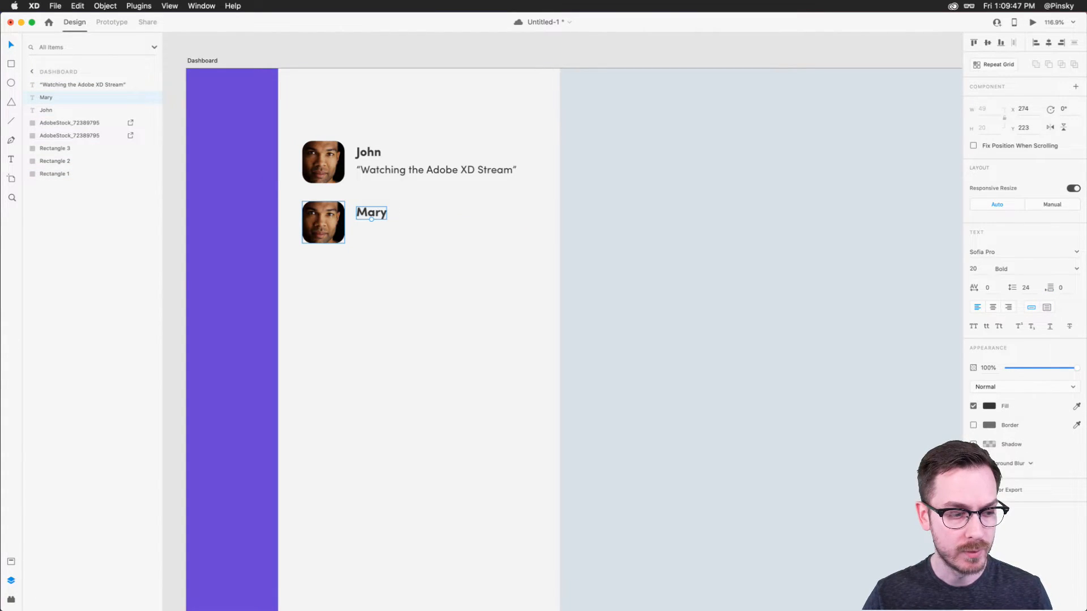
Replace the second entry's avatar with AdobeStock_193247426.jpeg from the People folder in Finder.
{"action": "key", "text": "super+Tab"}
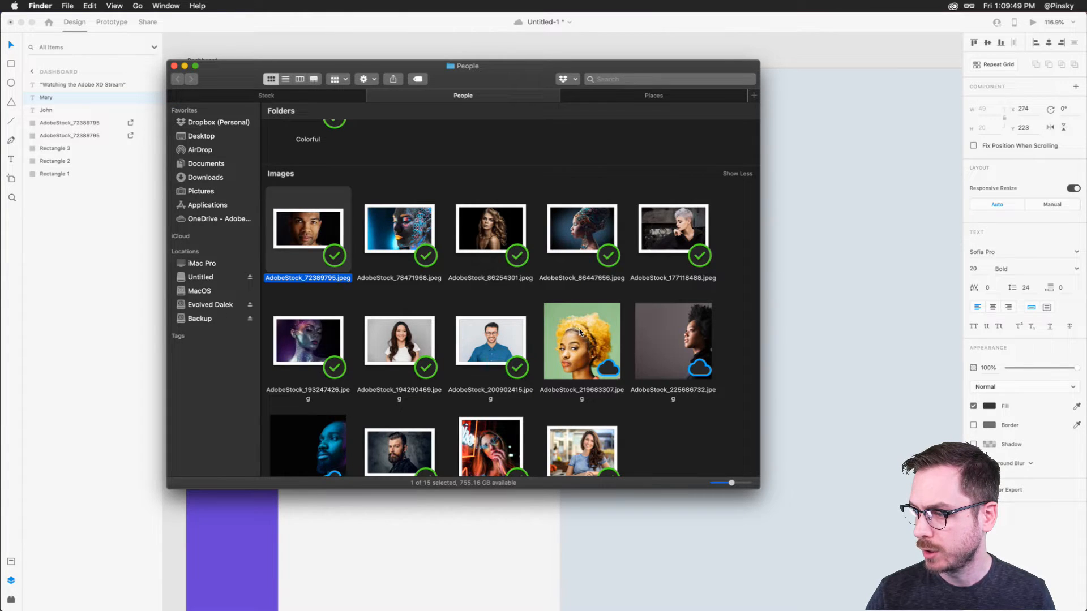
{"action": "left_click_drag", "start_coordinate": [309, 340], "coordinate": [512, 361]}
{"action": "key", "text": "super+Tab"}
Draw a 265 by 236 rectangle with corner radius 15 below the second name and fill it with the neon night-street photo from the Places folder.
{"action": "key", "text": "r"}
{"action": "key", "text": "v"}
{"action": "key", "text": "super+Tab"}
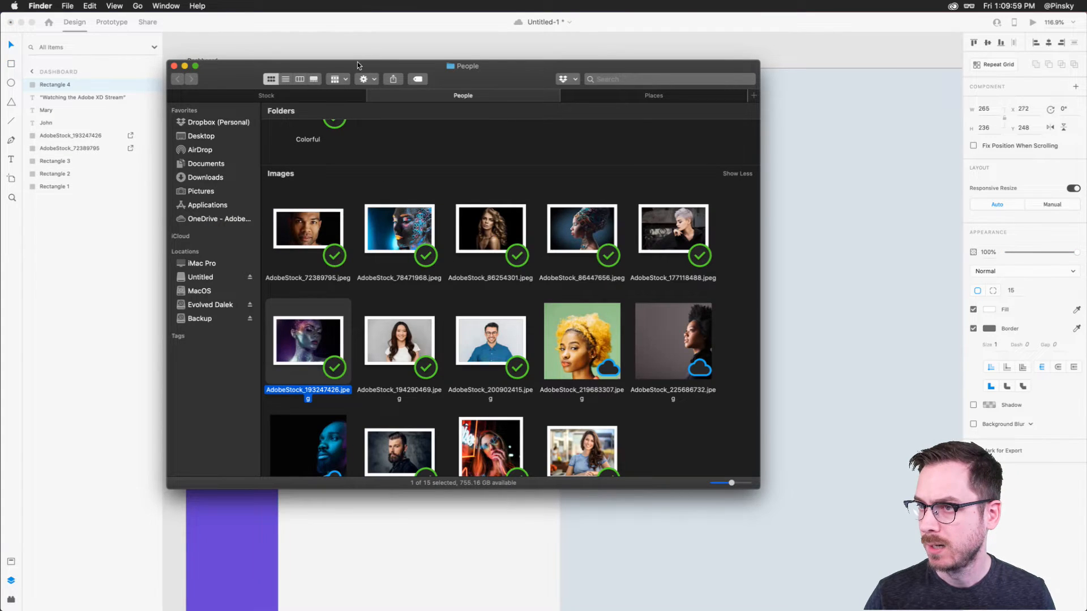
{"action": "left_click", "coordinate": [667, 94]}
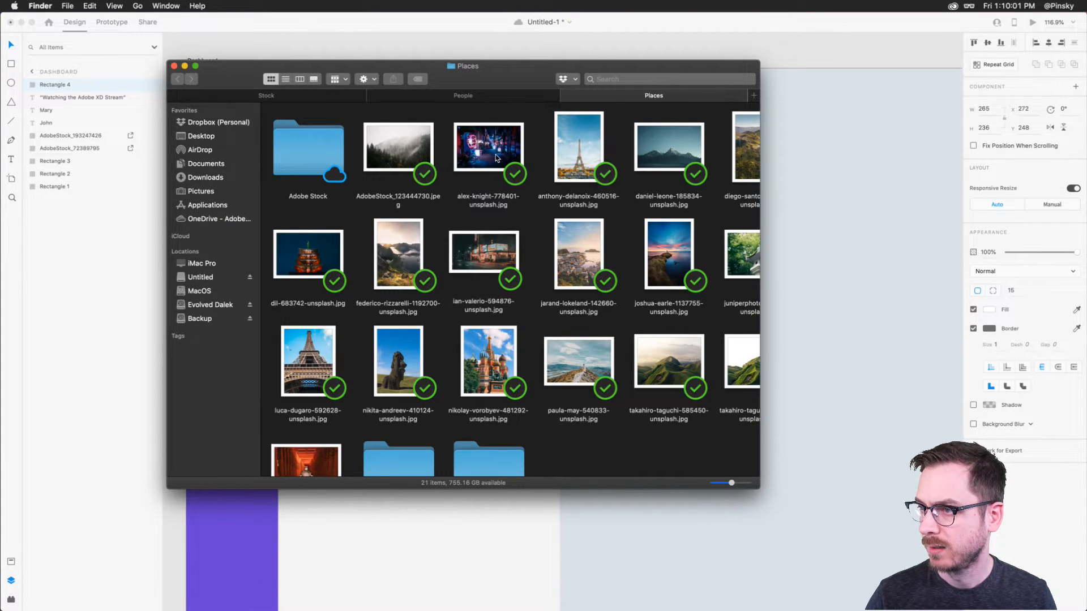
{"action": "key", "text": "super+Tab"}
{"action": "left_click_drag", "start_coordinate": [489, 148], "coordinate": [413, 288]}
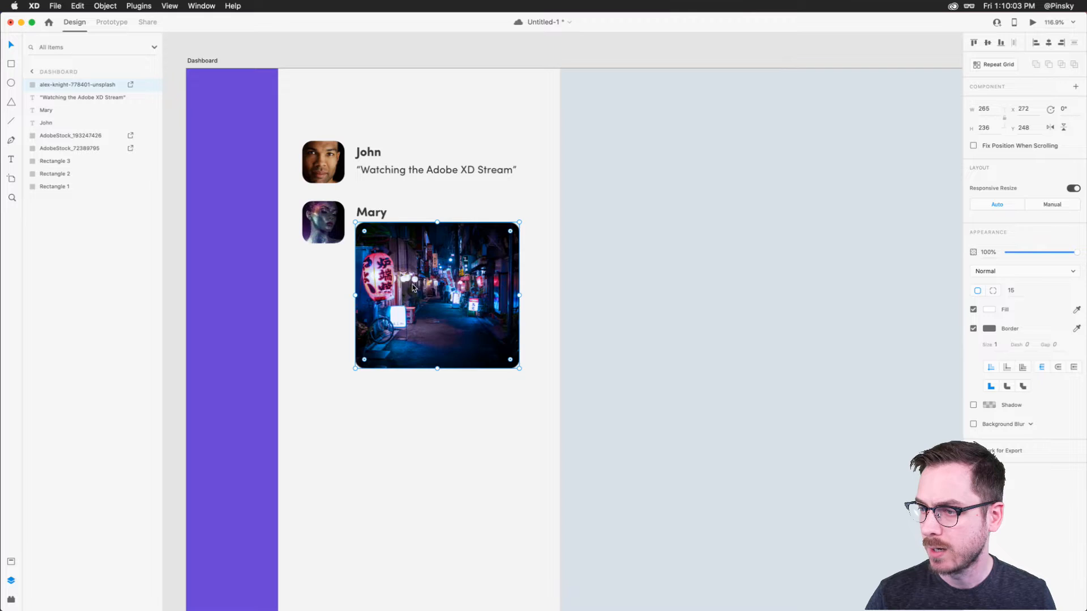
Remove the border from the neon night-street photo and nudge the photo slightly lower below the second name.
{"action": "left_click", "coordinate": [973, 328]}
{"action": "key", "text": "super+Tab"}
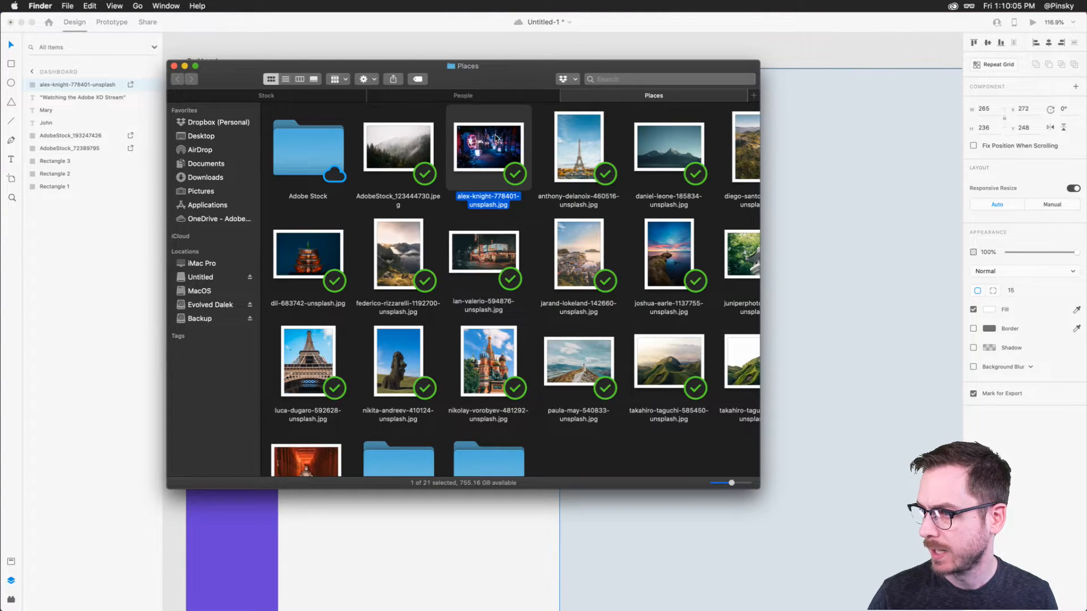
{"action": "key", "text": "super+Tab"}
{"action": "left_click_drag", "start_coordinate": [420, 278], "coordinate": [420, 282]}
Move the second entry's avatar, name and photo together down to Y 227.
{"action": "scroll", "coordinate": [420, 281], "scroll_direction": "down", "scroll_amount": 3}
{"action": "left_click", "coordinate": [299, 135]}
{"action": "left_click", "coordinate": [329, 131], "text": "shift"}
{"action": "left_click", "coordinate": [344, 182], "text": "shift"}
{"action": "left_click_drag", "start_coordinate": [343, 182], "coordinate": [340, 188]}
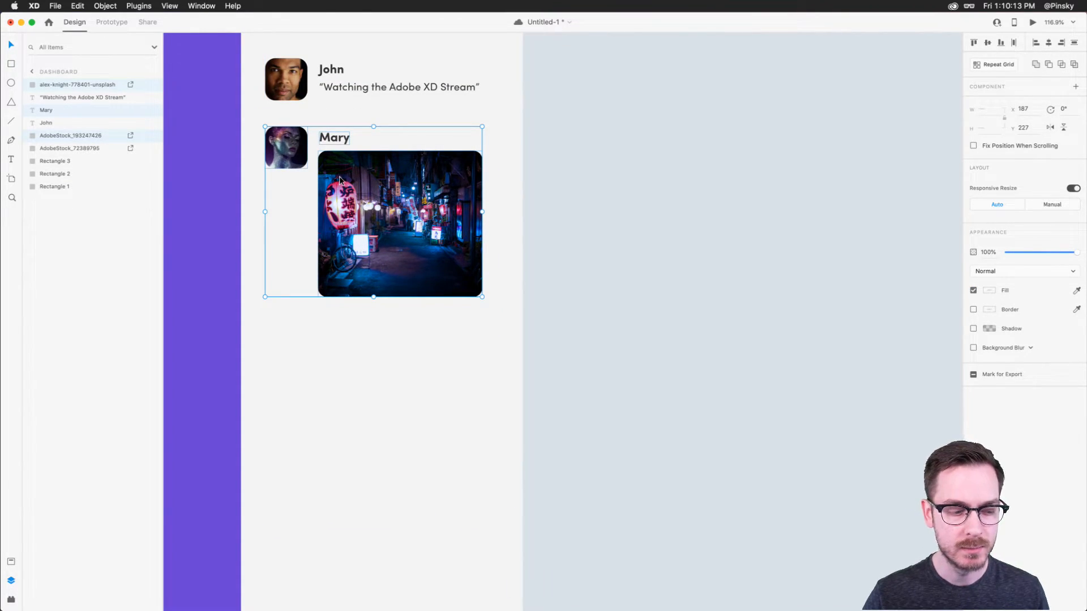
Duplicate the second entry's avatar, name and photo directly below it and change the copy's name label to a third contact's first name.
{"action": "key", "text": "alt"}
{"action": "left_click_drag", "start_coordinate": [295, 140], "coordinate": [297, 340]}
{"action": "double_click", "coordinate": [343, 338]}
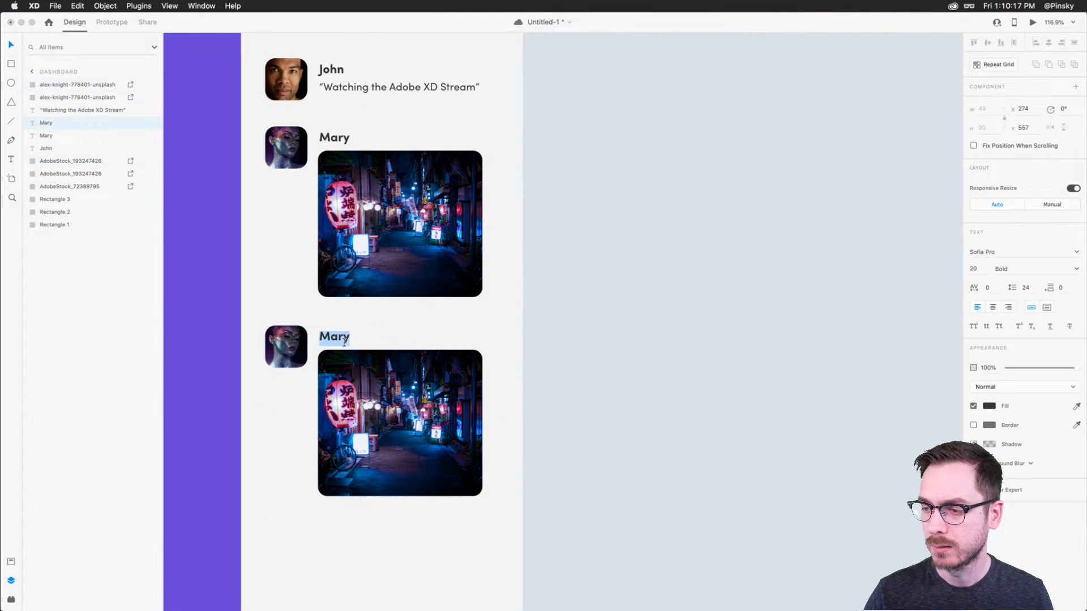
{"action": "type", "text": "Chris"}
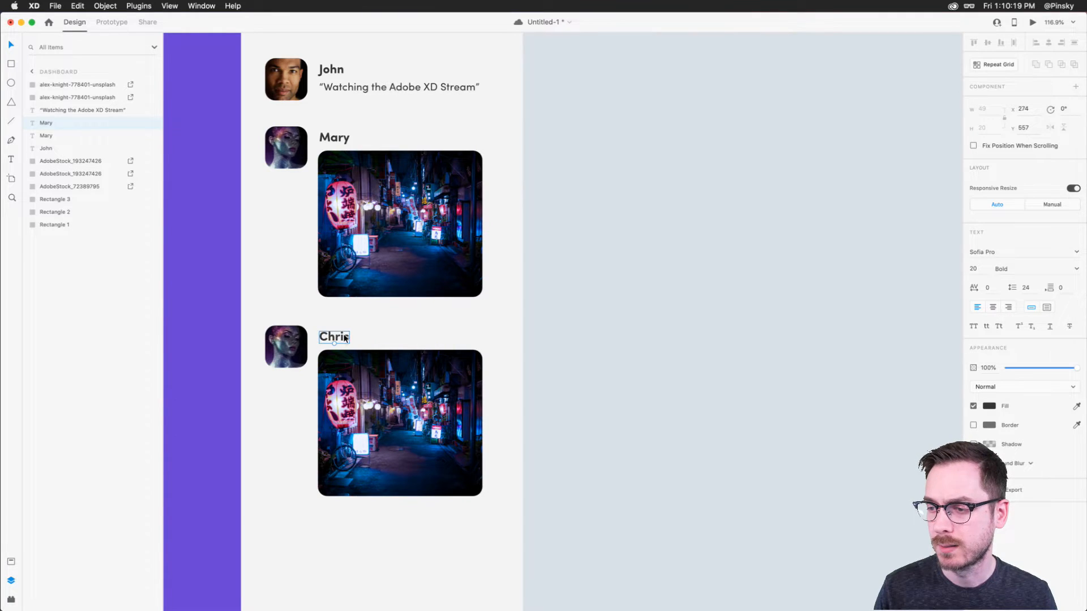
{"action": "key", "text": "Escape"}
Replace the third entry's avatar with AdobeStock_200902415 from the People folder in Finder.
{"action": "key", "text": "super+Tab"}
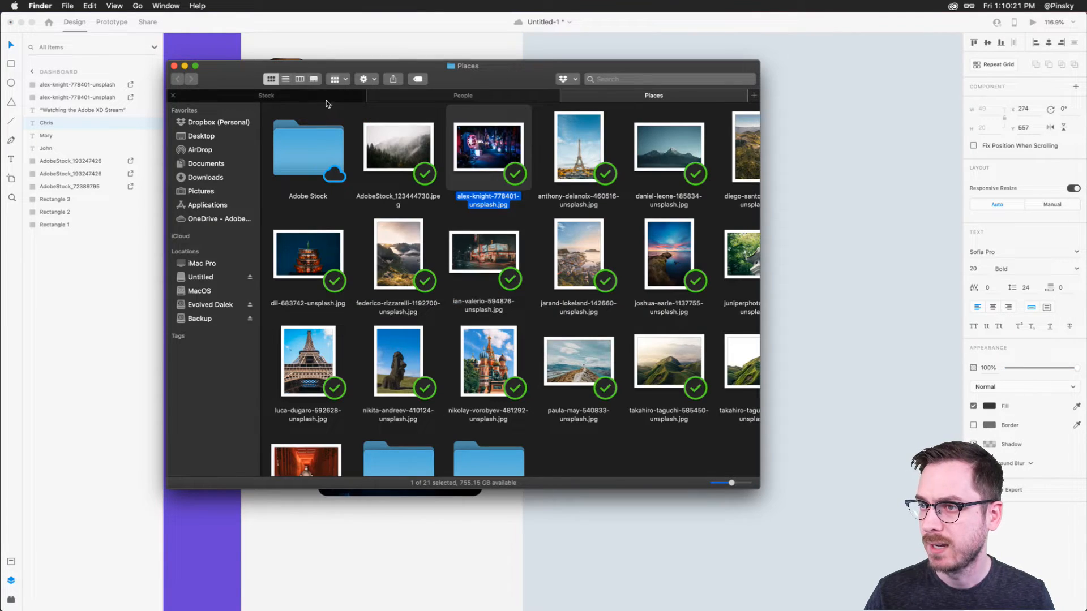
{"action": "left_click", "coordinate": [438, 101]}
{"action": "left_click_drag", "start_coordinate": [485, 335], "coordinate": [285, 346]}
{"action": "key", "text": "super+Tab"}
Replace the third entry's photo with the sunset shoreline picture from the Places folder in Finder.
{"action": "left_click", "coordinate": [340, 368]}
{"action": "key", "text": "super+Tab"}
{"action": "left_click", "coordinate": [313, 95]}
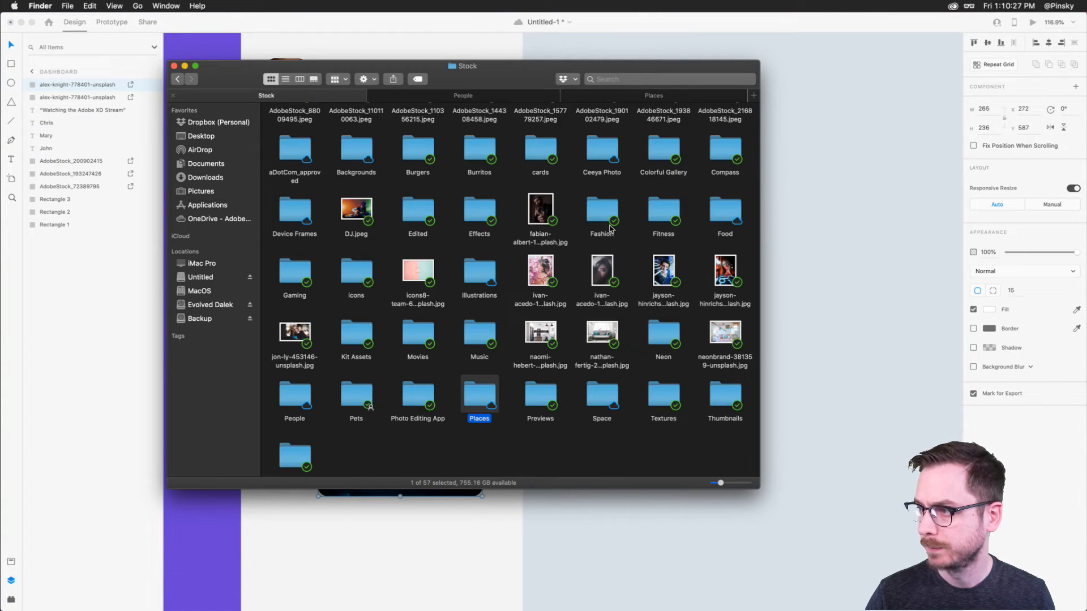
{"action": "left_click", "coordinate": [654, 95]}
{"action": "key", "text": "super+Tab"}
{"action": "left_click_drag", "start_coordinate": [485, 113], "coordinate": [415, 369]}
{"action": "left_click", "coordinate": [553, 376]}
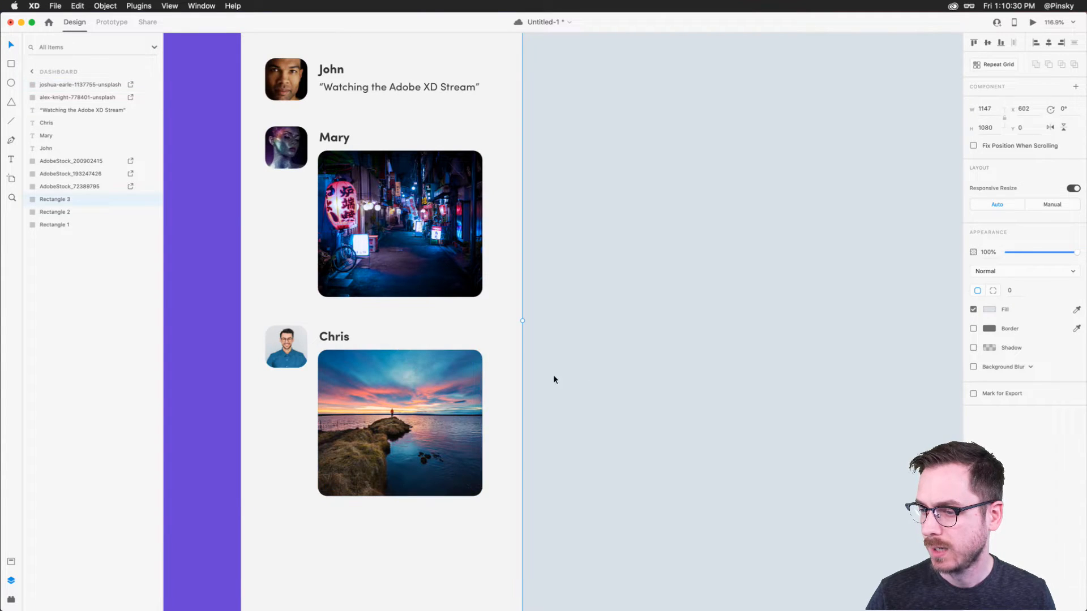
{"action": "left_click", "coordinate": [420, 372]}
{"action": "left_click", "coordinate": [293, 347]}
{"action": "left_click", "coordinate": [355, 394]}
{"action": "scroll", "coordinate": [338, 104], "scroll_direction": "up", "scroll_amount": 1}
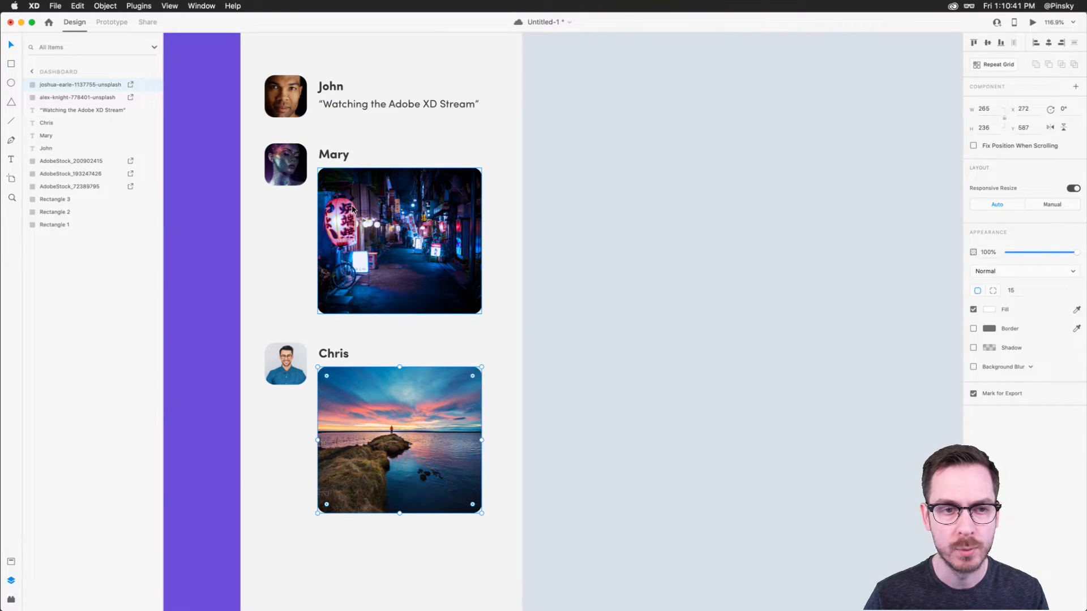
{"action": "scroll", "coordinate": [352, 227], "scroll_direction": "up", "scroll_amount": 1}
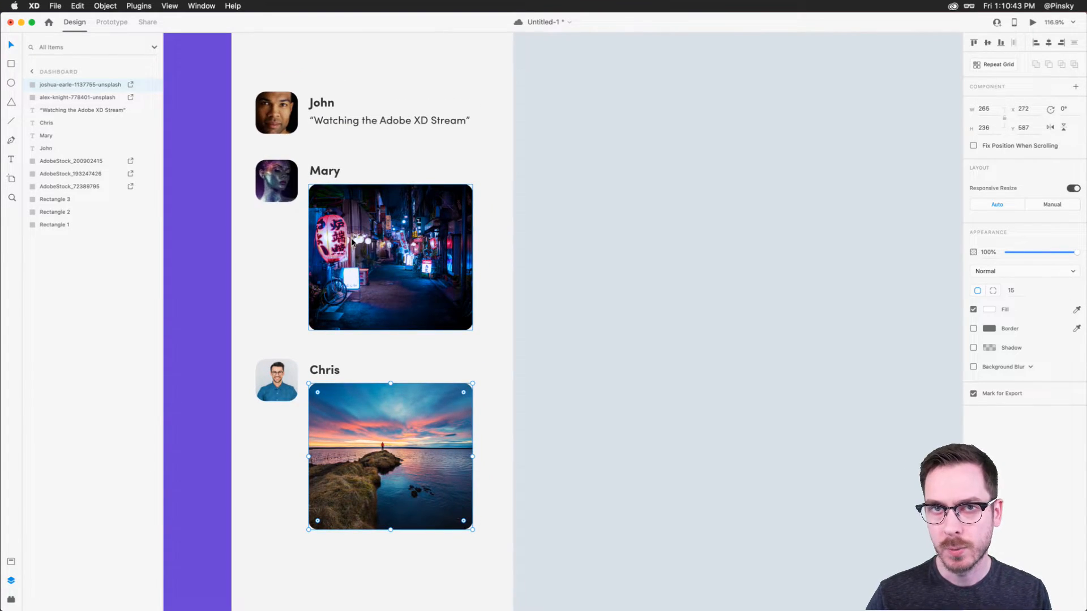
{"action": "scroll", "coordinate": [336, 225], "scroll_direction": "left", "scroll_amount": 2}
{"action": "scroll", "coordinate": [336, 224], "scroll_direction": "up", "scroll_amount": 1}
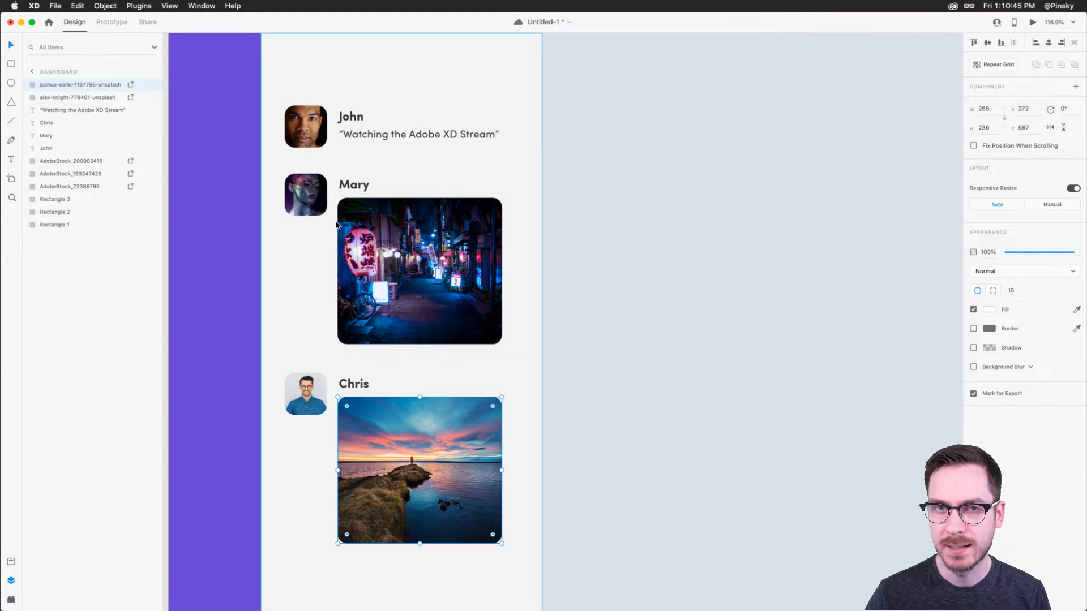
Group the first entry's avatar, name and status text, and rename the group with that contact's first name.
{"action": "left_click", "coordinate": [323, 126]}
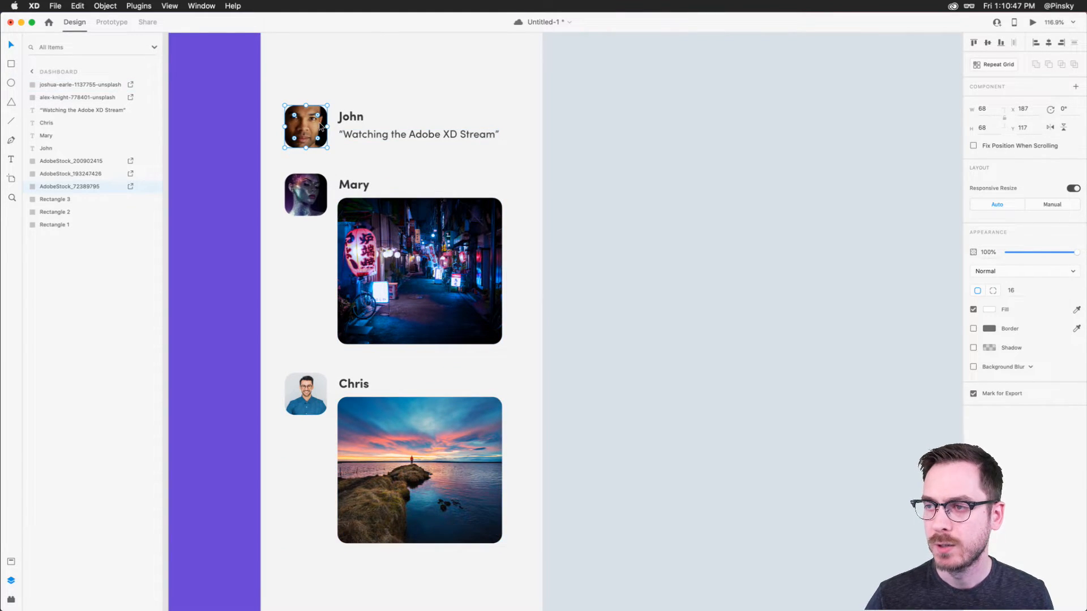
{"action": "left_click", "coordinate": [352, 123], "text": "shift"}
{"action": "left_click", "coordinate": [360, 136], "text": "shift"}
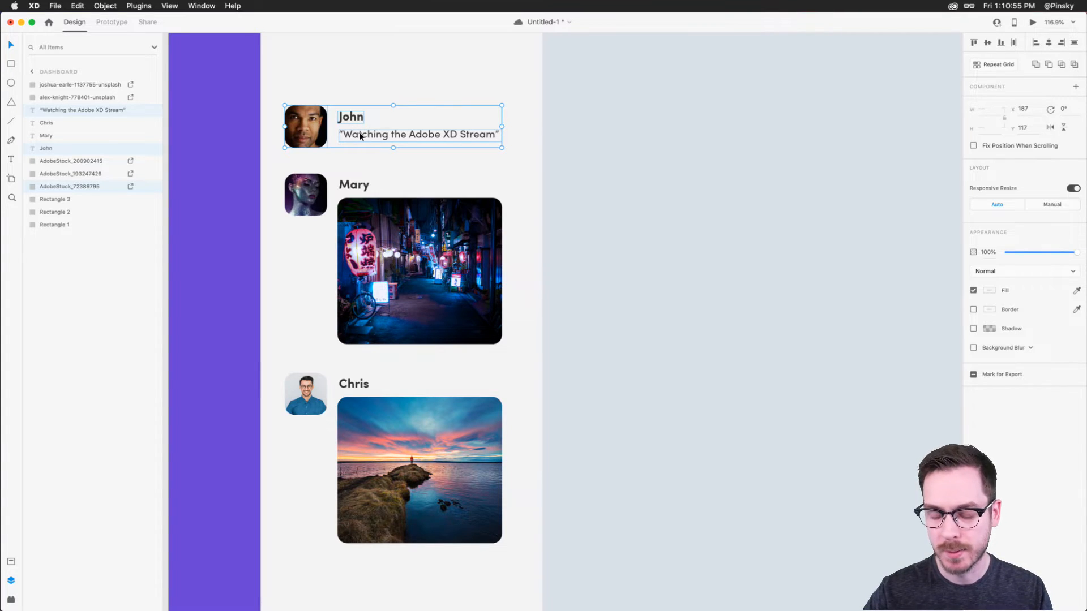
{"action": "key", "text": "super+g"}
{"action": "double_click", "coordinate": [52, 111]}
{"action": "type", "text": "John"}
{"action": "key", "text": "Return"}
Group the second entry's avatar, name and night-street photo, and rename the group with that contact's first name.
{"action": "left_click_drag", "start_coordinate": [260, 172], "coordinate": [357, 229]}
{"action": "key", "text": "super+g"}
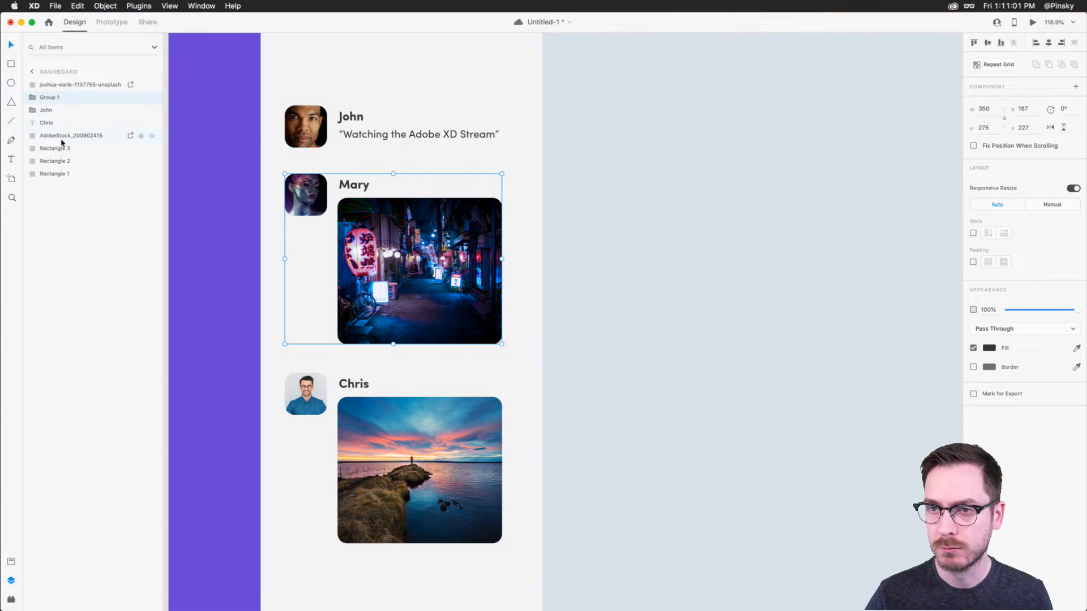
{"action": "double_click", "coordinate": [51, 101]}
{"action": "type", "text": "Mary"}
{"action": "key", "text": "Return"}
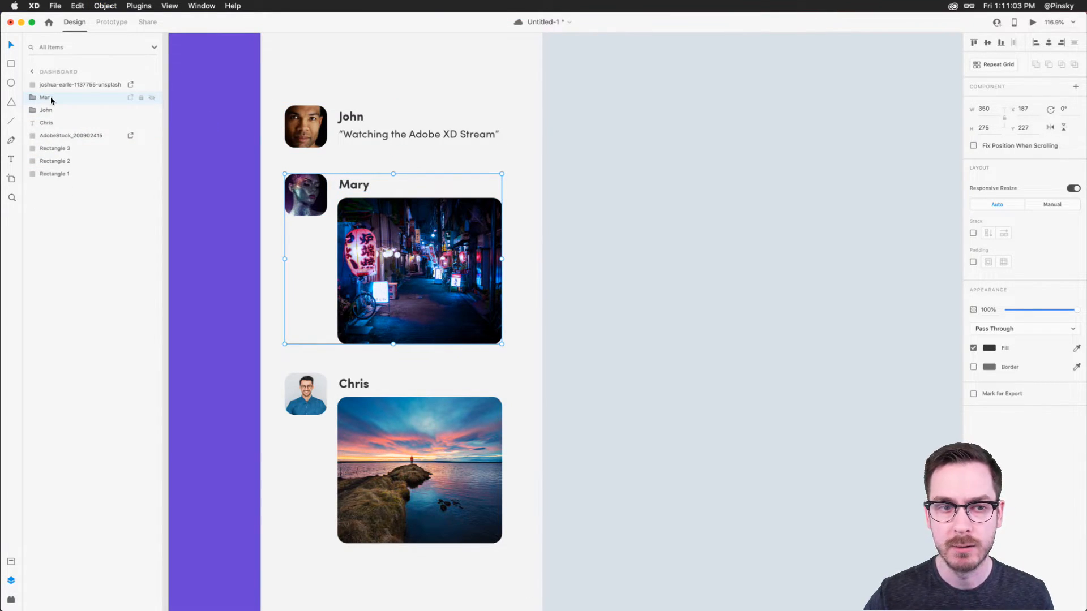
Group the third entry's avatar, name and sunset photo, and rename the group with that contact's first name.
{"action": "left_click_drag", "start_coordinate": [262, 410], "coordinate": [359, 437]}
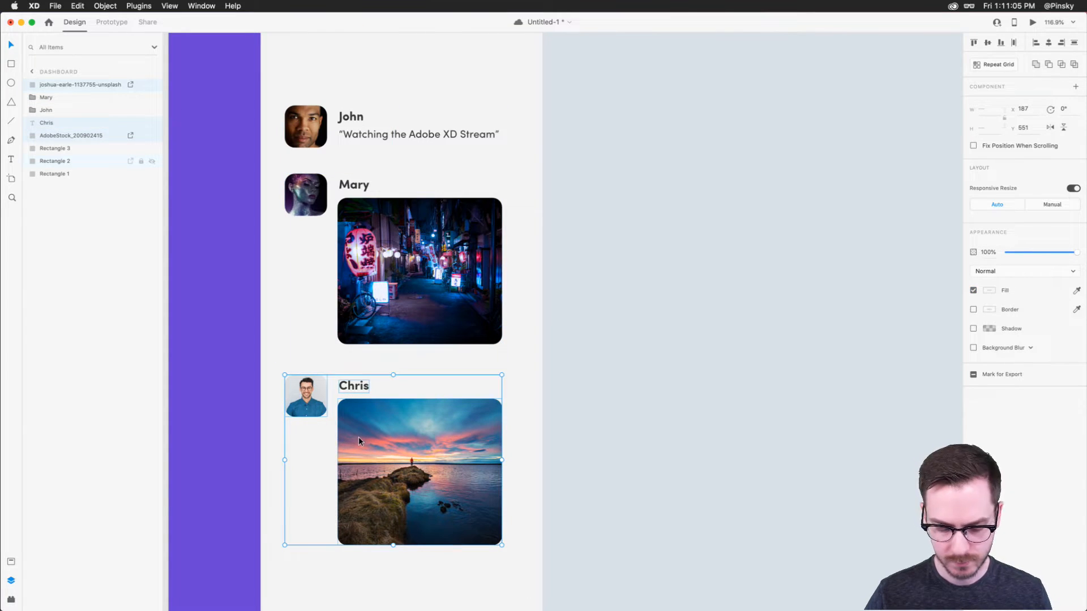
{"action": "key", "text": "super+g"}
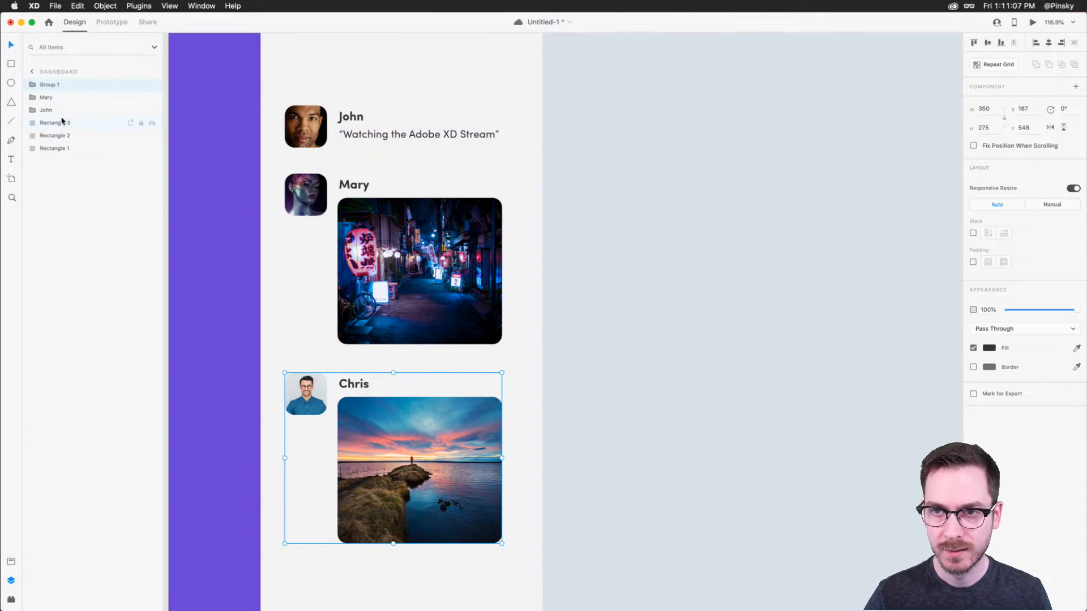
{"action": "double_click", "coordinate": [48, 85]}
{"action": "type", "text": "Chris"}
{"action": "key", "text": "Return"}
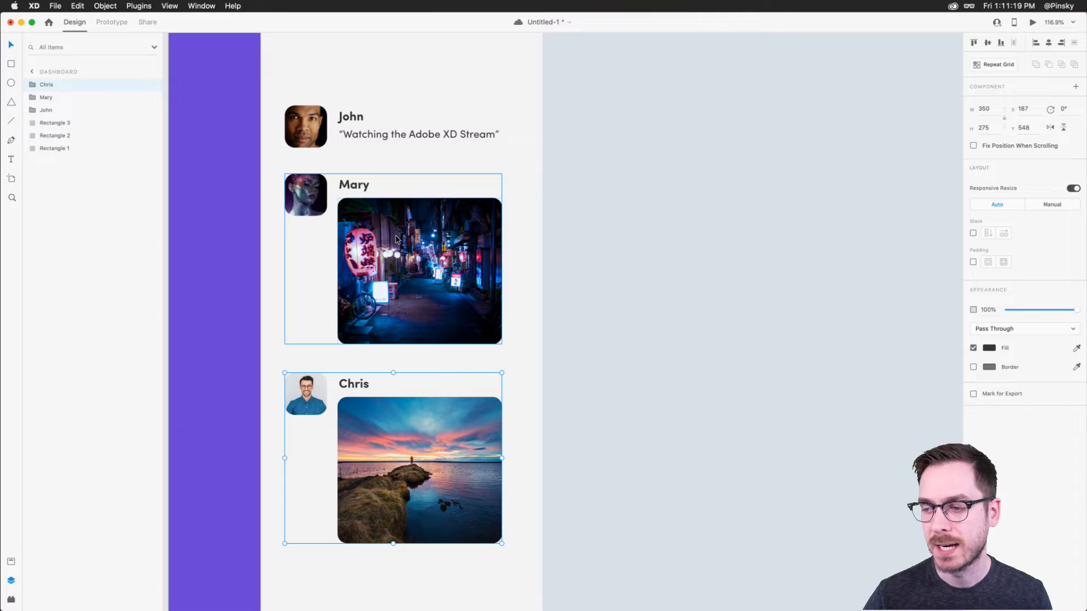
Save the document, combine the three entry groups into one group and rename it Activity.
{"action": "left_click", "coordinate": [59, 110], "text": "shift"}
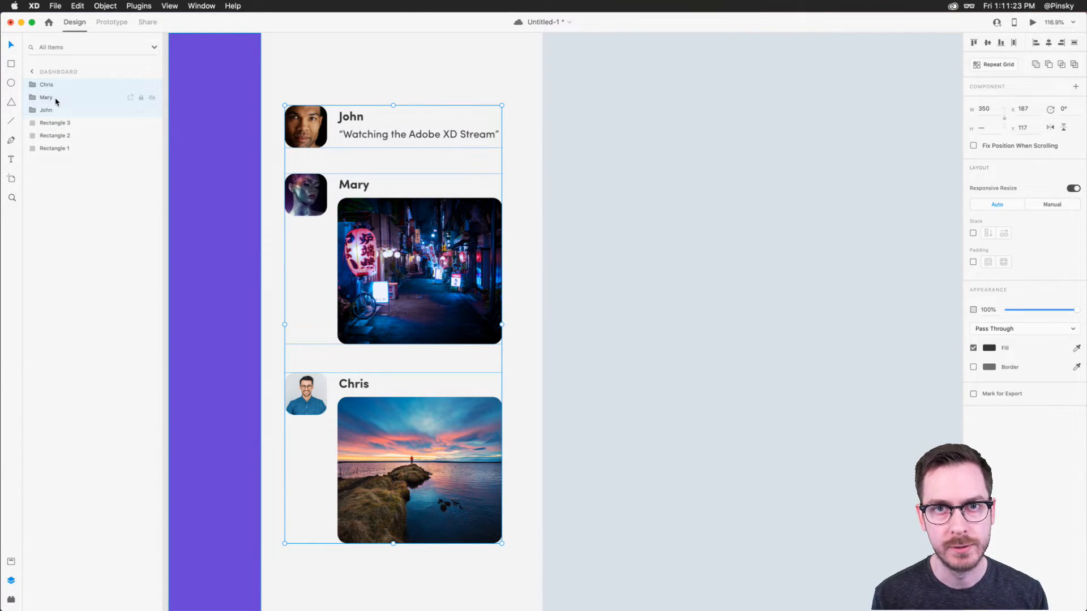
{"action": "key", "text": "super+s"}
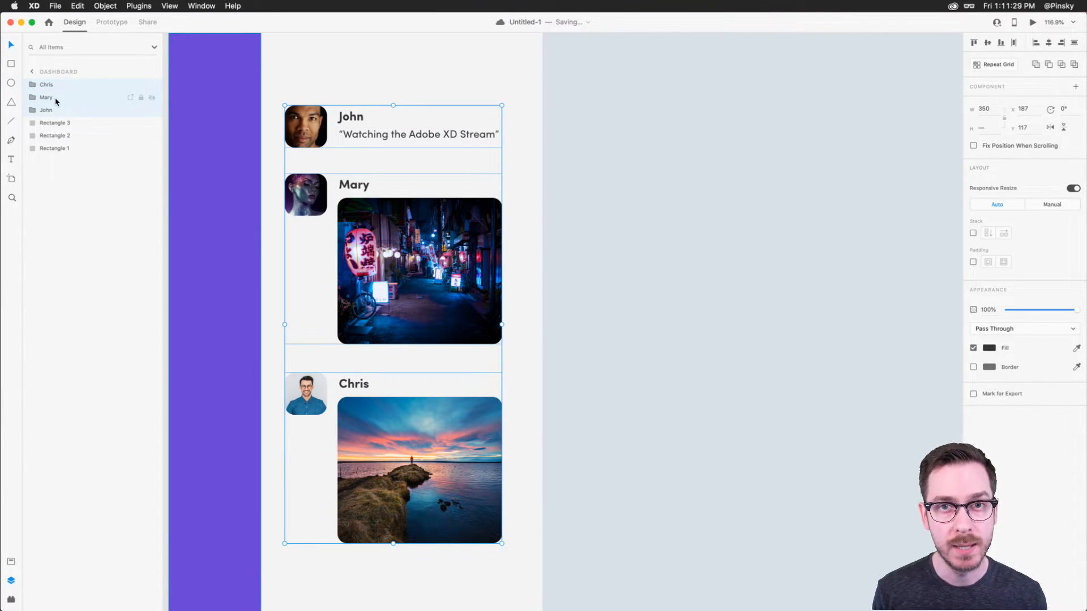
{"action": "right_click", "coordinate": [61, 96]}
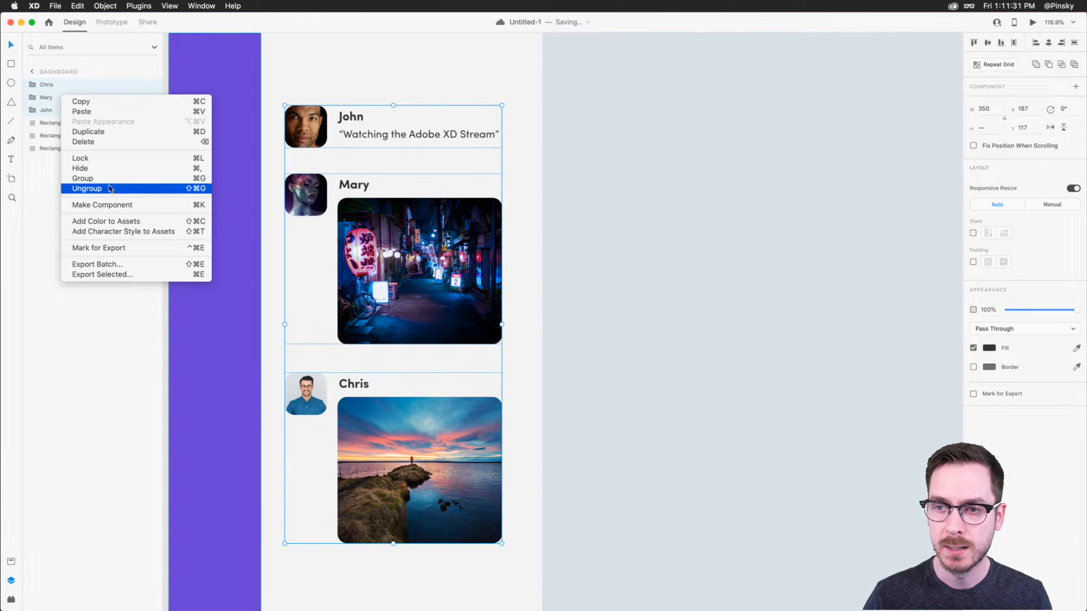
{"action": "left_click", "coordinate": [99, 178]}
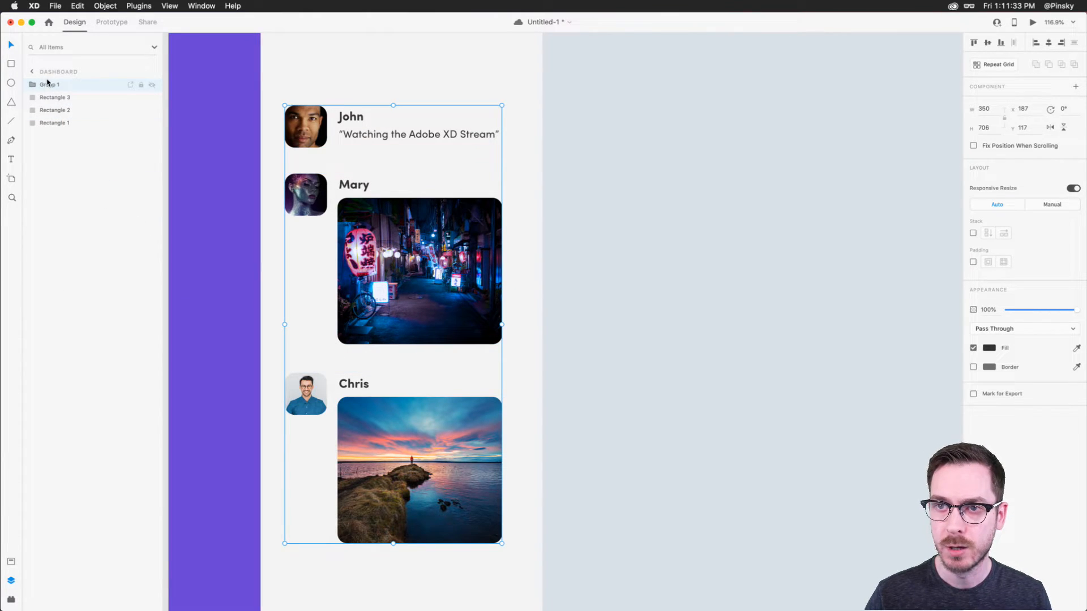
{"action": "double_click", "coordinate": [47, 85]}
{"action": "type", "text": "Activity"}
{"action": "key", "text": "Return"}
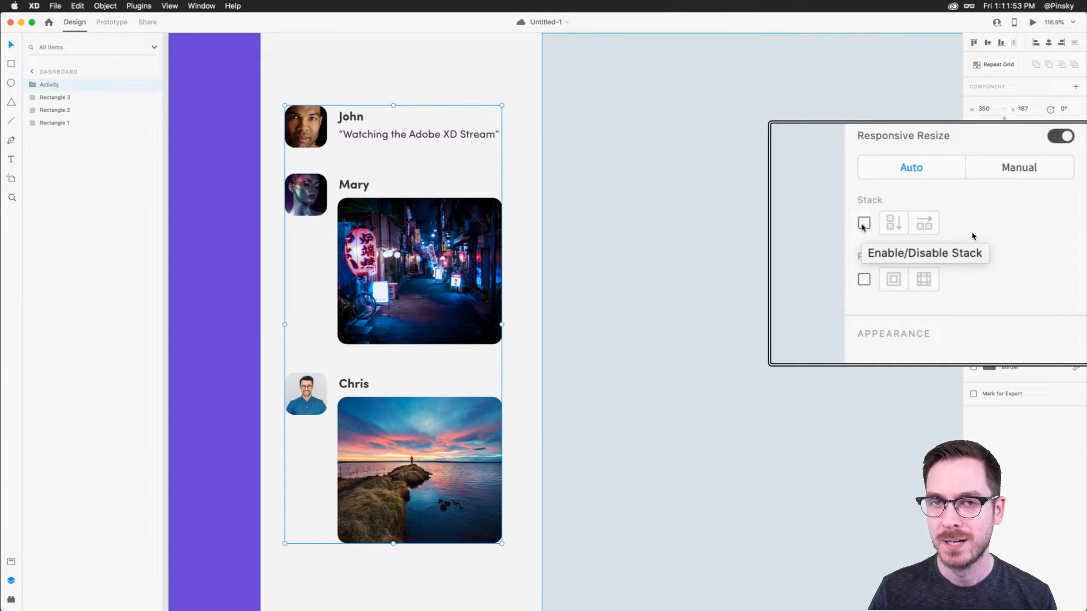
Turn on a vertical Stack for the Activity group and narrow the gap between its second and third entries to about 24.
{"action": "left_click", "coordinate": [973, 235]}
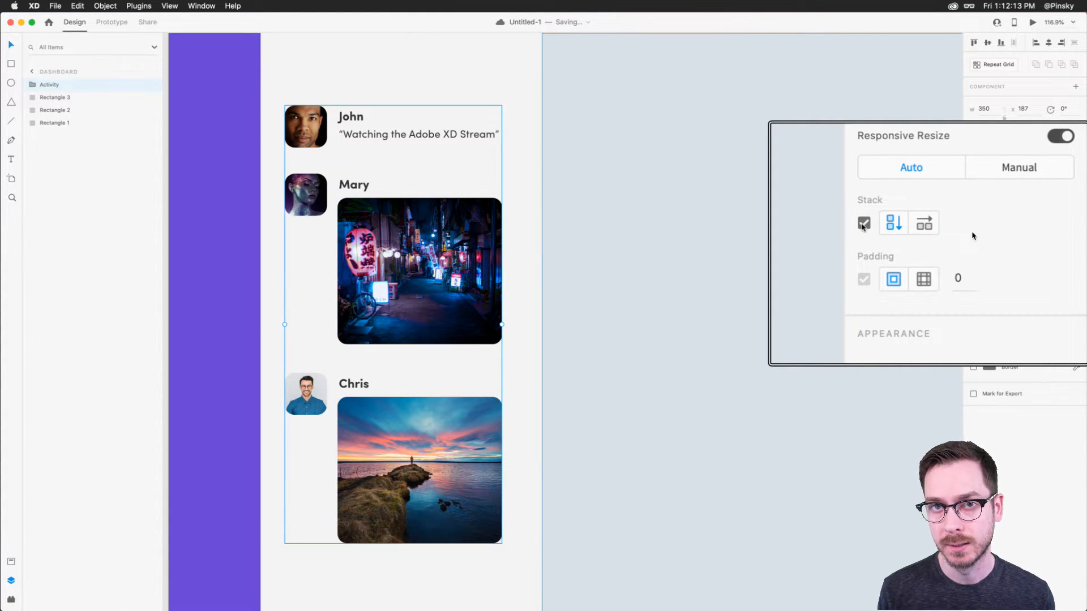
{"action": "left_click", "coordinate": [973, 233]}
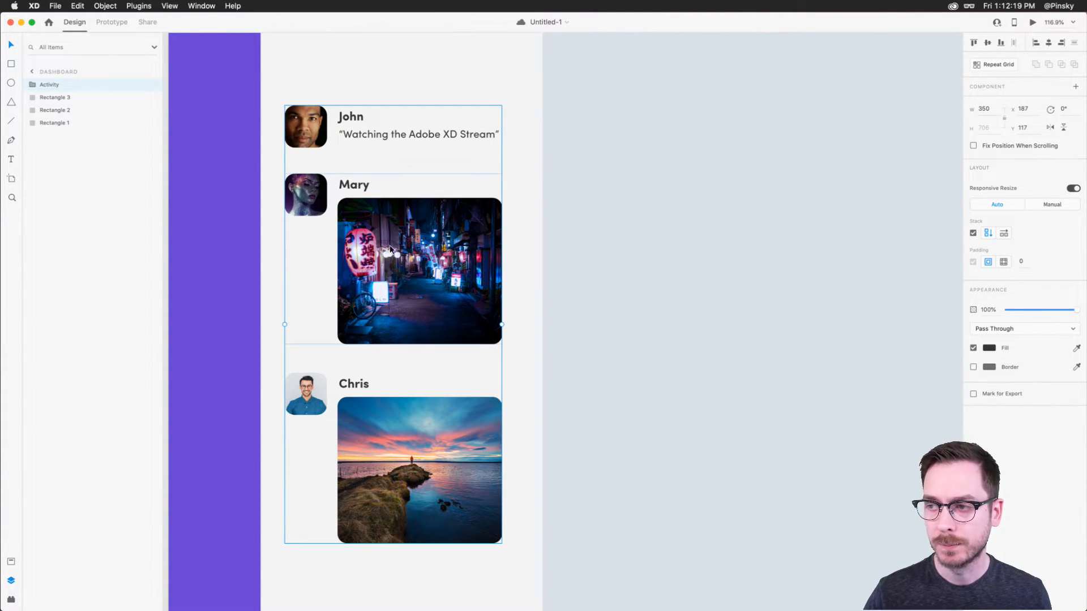
{"action": "double_click", "coordinate": [349, 172]}
{"action": "mouse_move", "coordinate": [341, 168]}
{"action": "mouse_move", "coordinate": [341, 353]}
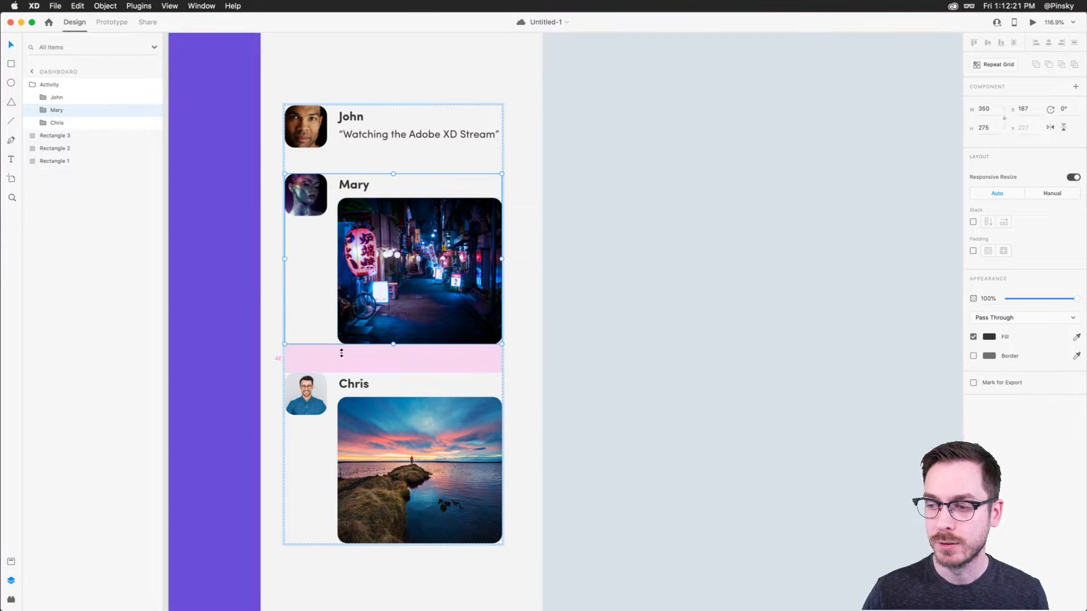
{"action": "mouse_move", "coordinate": [342, 353]}
{"action": "left_mouse_down"}
{"action": "mouse_move", "coordinate": [341, 385]}
{"action": "mouse_move", "coordinate": [352, 317]}
{"action": "mouse_move", "coordinate": [352, 383]}
{"action": "mouse_move", "coordinate": [350, 344]}
{"action": "left_mouse_up"}
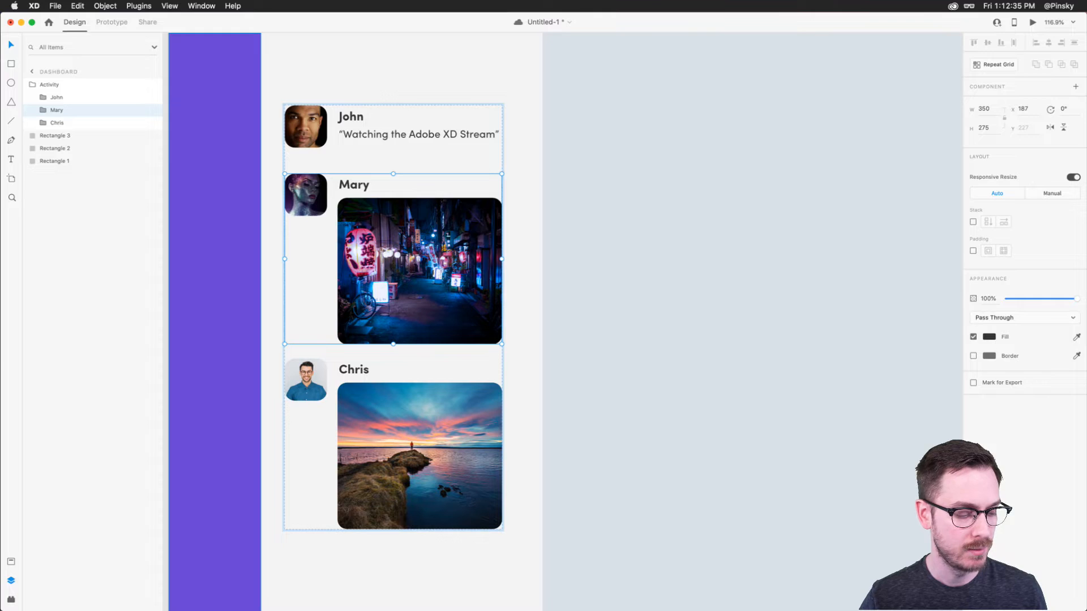
Set the spacing between all entries in the Activity stack uniformly to 24.
{"action": "key", "text": "super+Tab"}
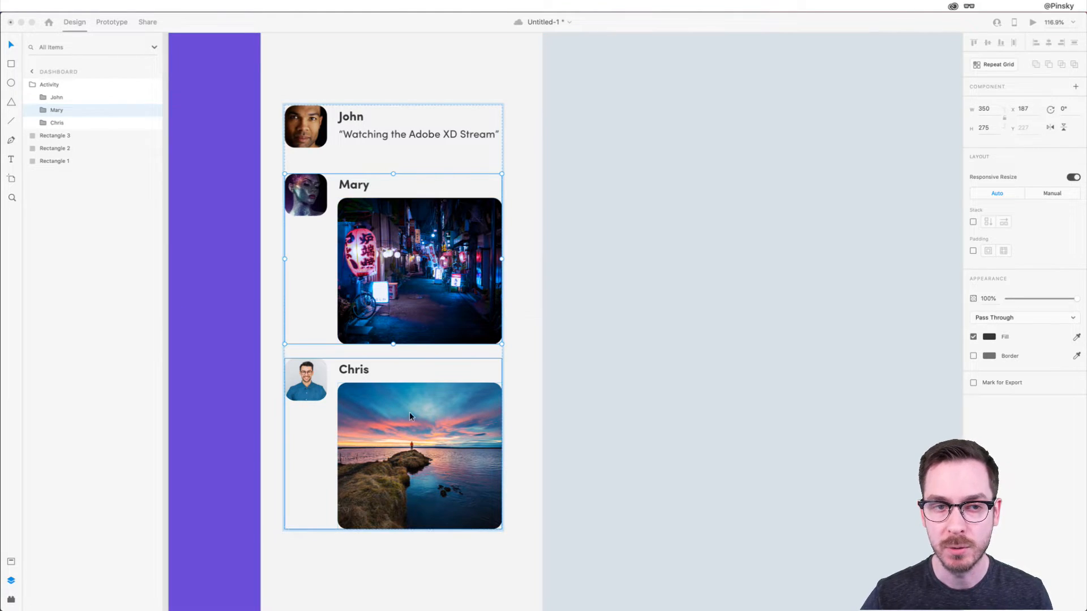
{"action": "left_click", "coordinate": [417, 371]}
{"action": "mouse_move", "coordinate": [385, 354]}
{"action": "mouse_move", "coordinate": [385, 354]}
{"action": "left_mouse_down"}
{"action": "mouse_move", "coordinate": [384, 372]}
{"action": "mouse_move", "coordinate": [377, 346]}
{"action": "mouse_move", "coordinate": [375, 368]}
{"action": "mouse_move", "coordinate": [368, 359]}
{"action": "mouse_move", "coordinate": [371, 379]}
{"action": "mouse_move", "coordinate": [371, 329]}
{"action": "mouse_move", "coordinate": [372, 368]}
{"action": "mouse_move", "coordinate": [370, 352]}
{"action": "left_mouse_up"}
{"action": "key", "text": "shift"}
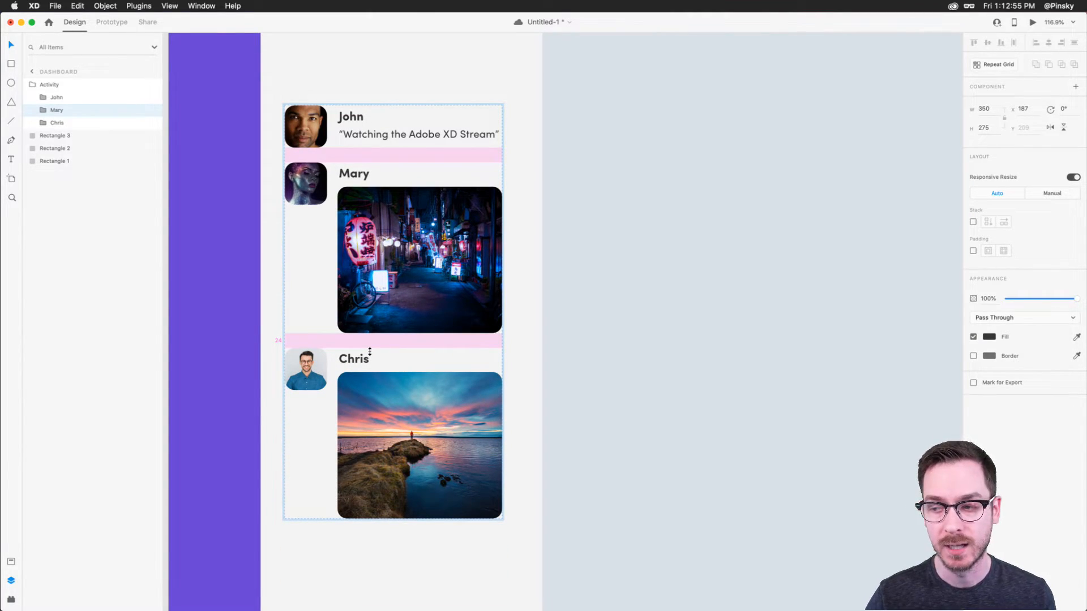
{"action": "left_click_drag", "start_coordinate": [370, 352], "coordinate": [371, 351]}
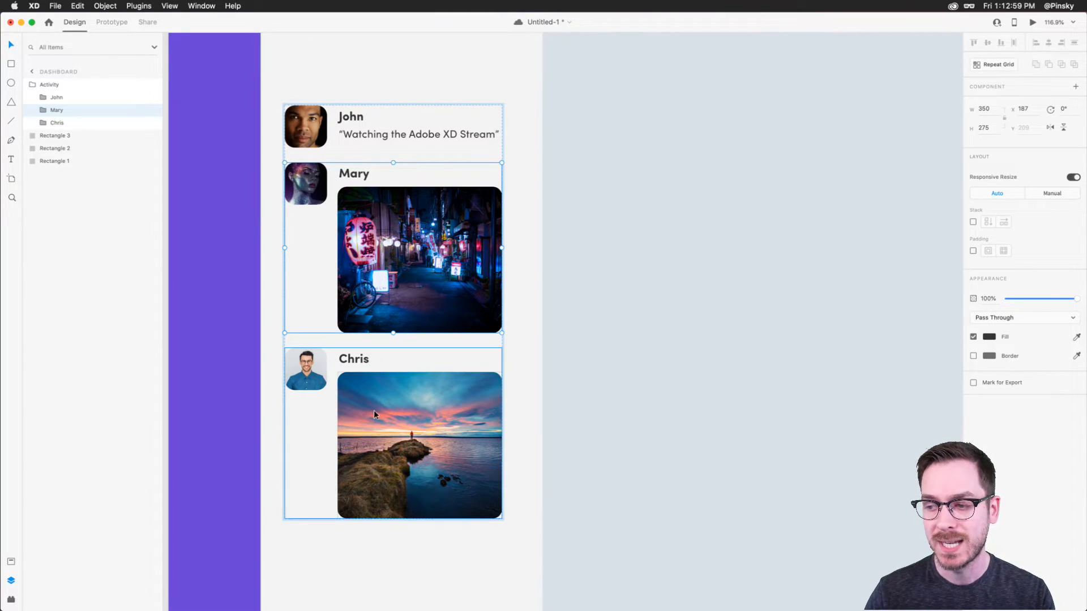
Move the sunset-photo entry to the top of the stack, place the night-street entry above it, and save the document.
{"action": "left_click", "coordinate": [379, 434]}
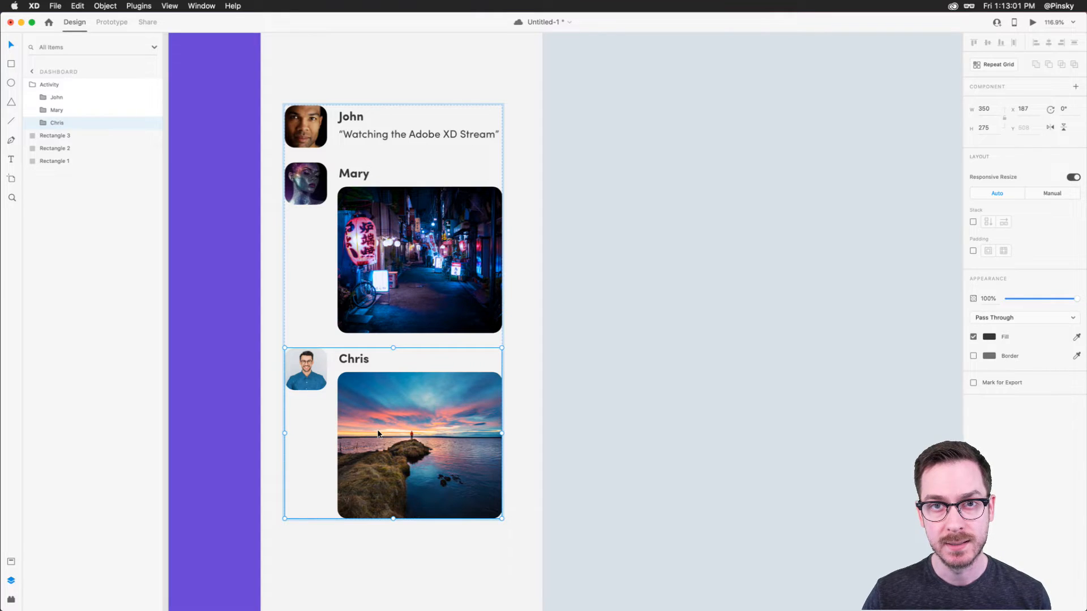
{"action": "left_click_drag", "start_coordinate": [378, 434], "coordinate": [374, 195]}
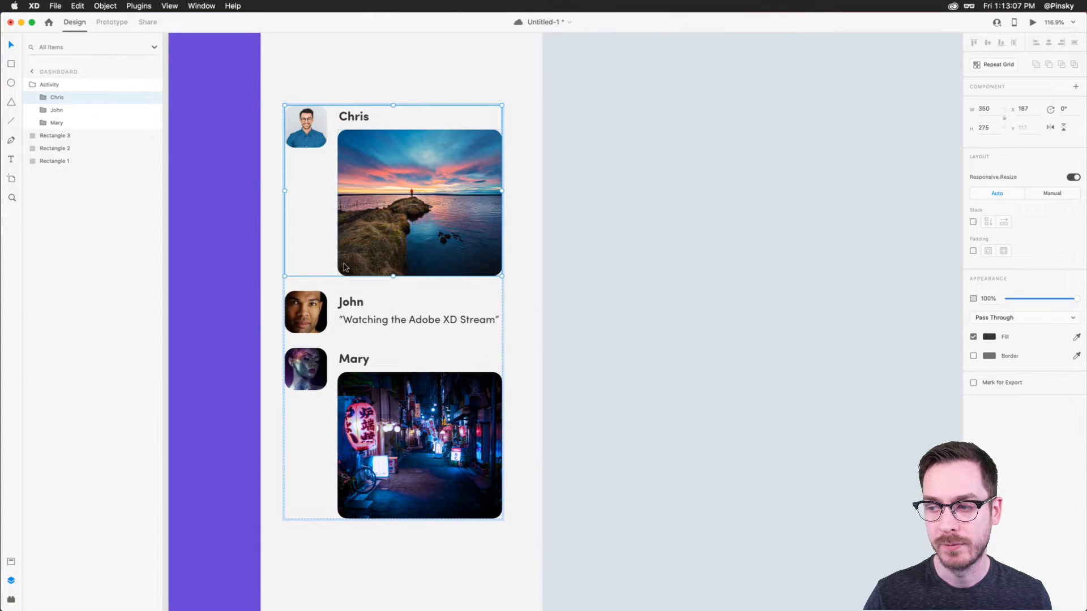
{"action": "left_click_drag", "start_coordinate": [312, 379], "coordinate": [392, 207]}
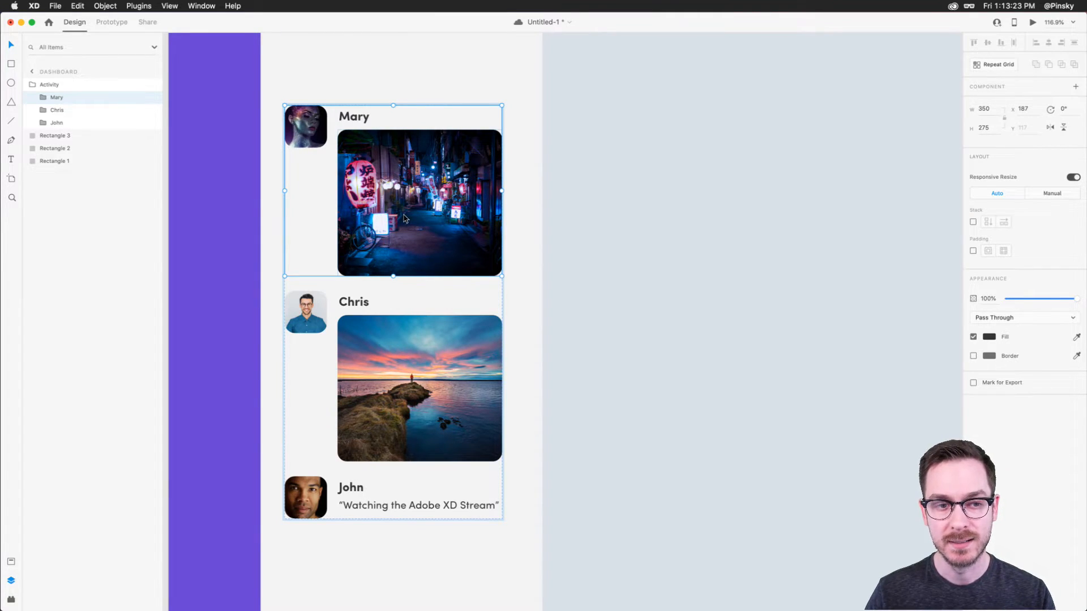
{"action": "key", "text": "cmd+s"}
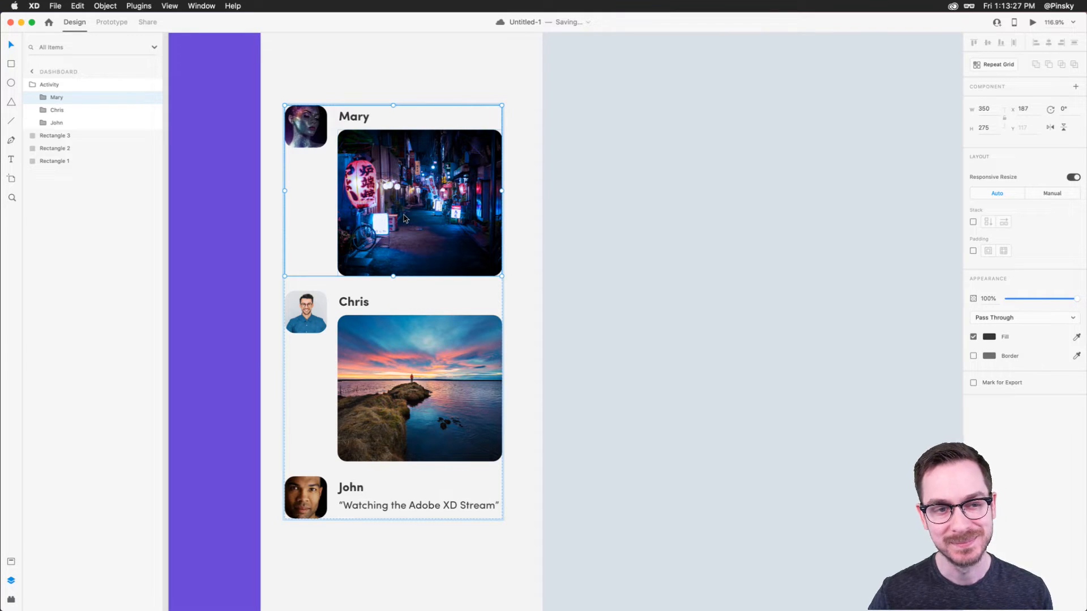
Move the status-text entry between the night-street and sunset-photo entries in the stack, and select it.
{"action": "left_click_drag", "start_coordinate": [406, 218], "coordinate": [395, 301]}
{"action": "left_click_drag", "start_coordinate": [368, 508], "coordinate": [362, 318]}
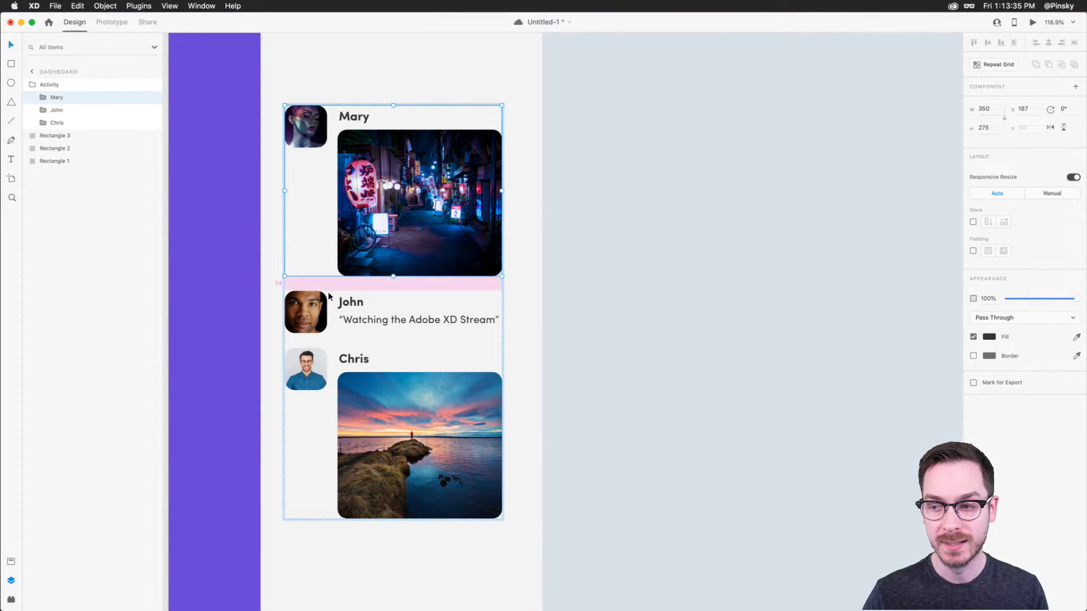
{"action": "left_click", "coordinate": [309, 315]}
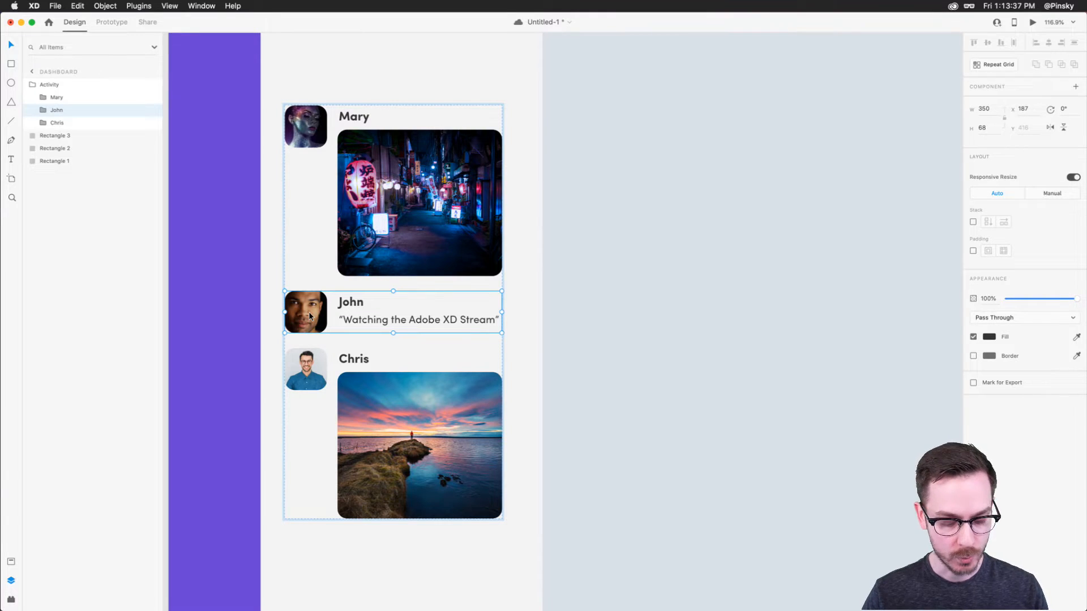
Duplicate the status-text entry and move the copy to the bottom of the Activity stack.
{"action": "key", "text": "super+d"}
{"action": "scroll", "coordinate": [309, 316], "scroll_direction": "down", "scroll_amount": 3}
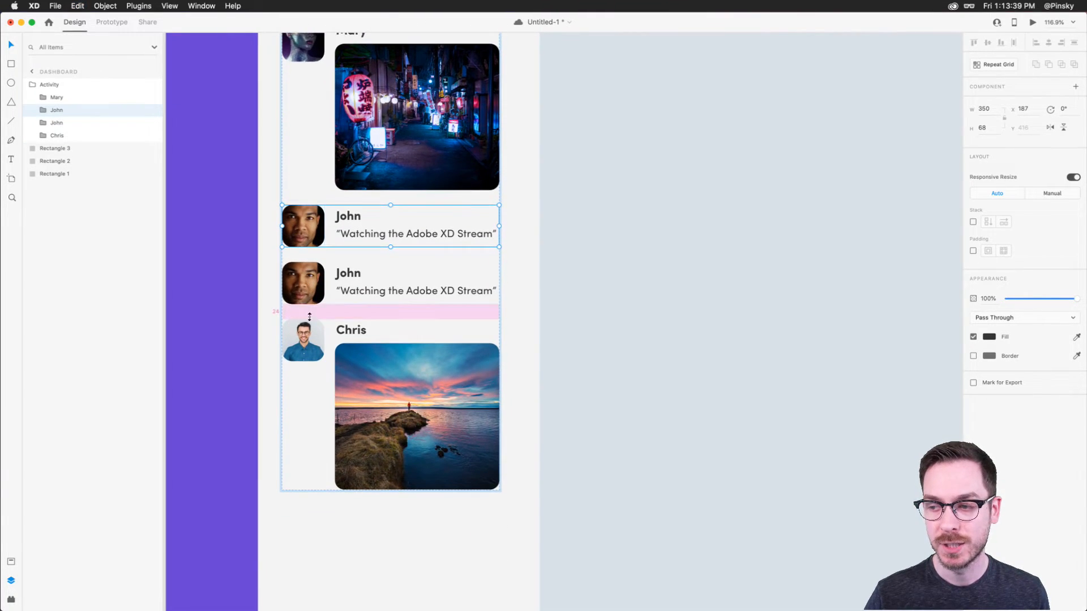
{"action": "left_click_drag", "start_coordinate": [306, 292], "coordinate": [303, 478]}
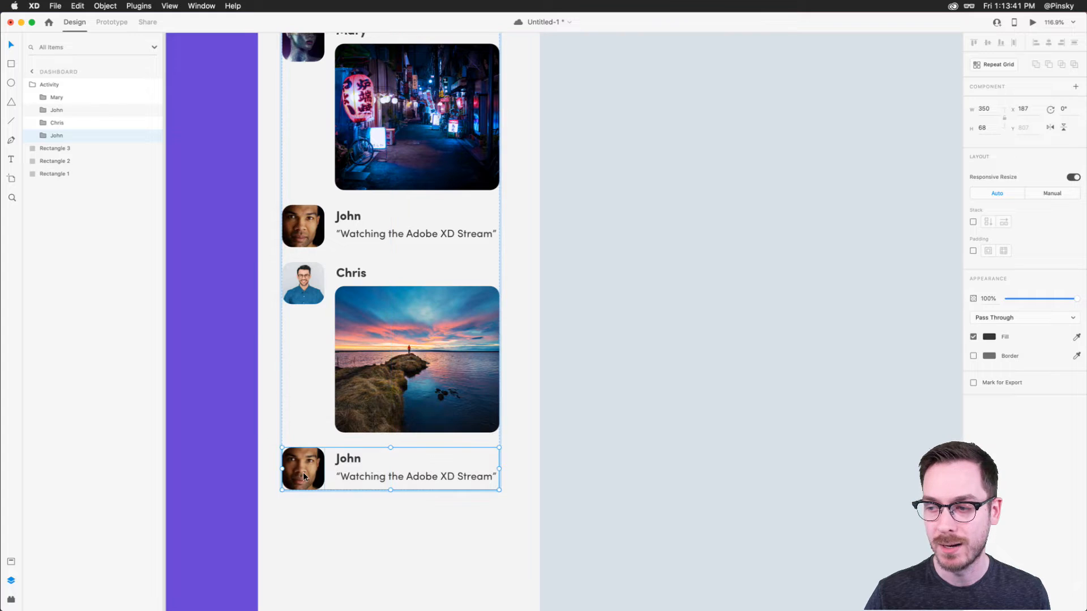
{"action": "scroll", "coordinate": [378, 314], "scroll_direction": "up", "scroll_amount": 3}
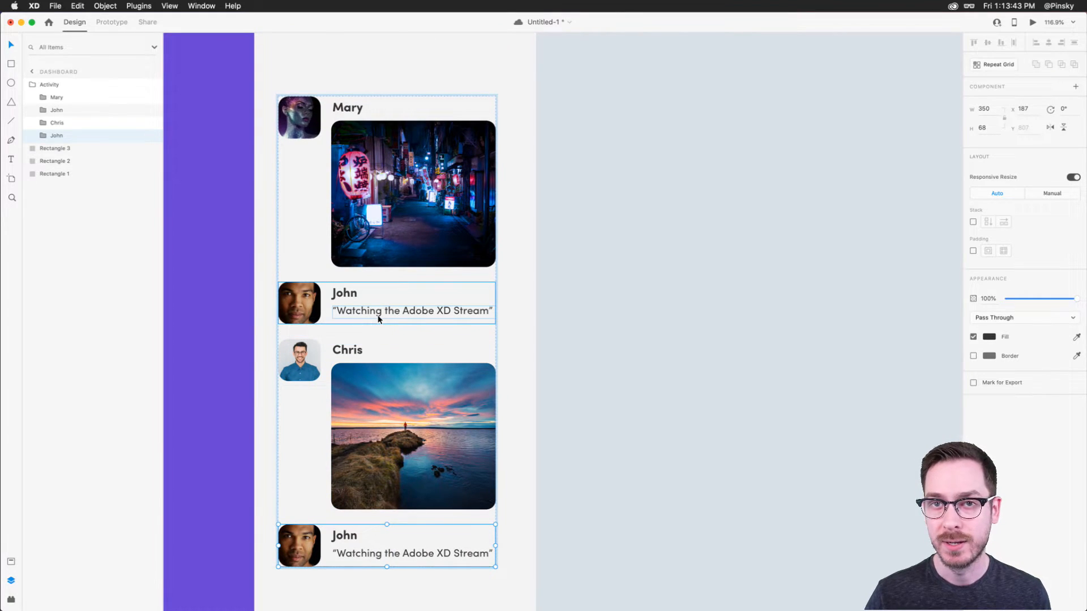
{"action": "key", "text": "Escape"}
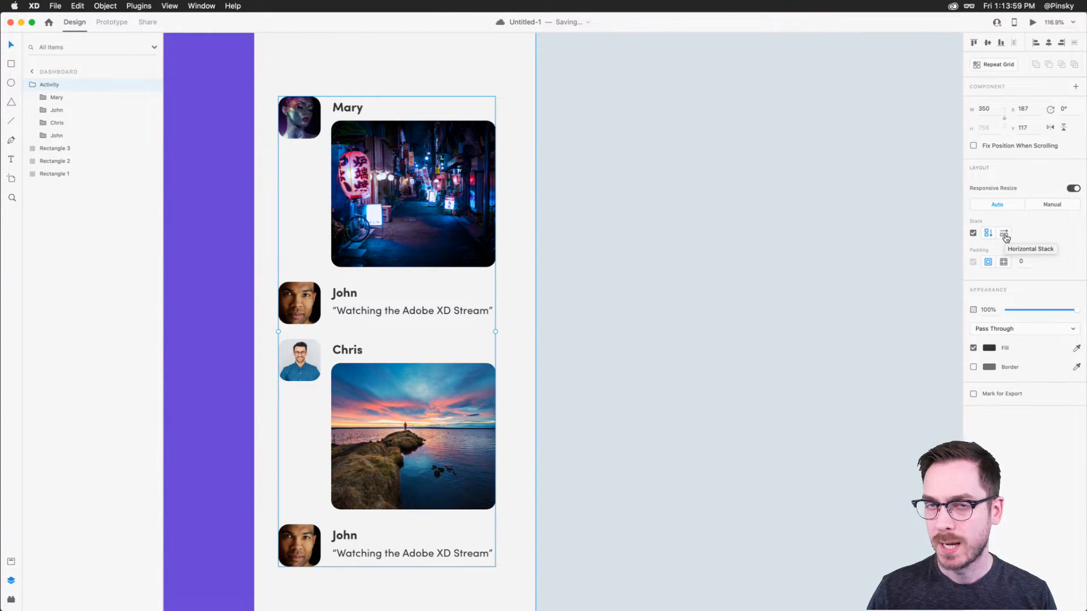
Try a horizontal Stack direction on the Activity group, and switch it back to vertical.
{"action": "left_click", "coordinate": [1005, 235]}
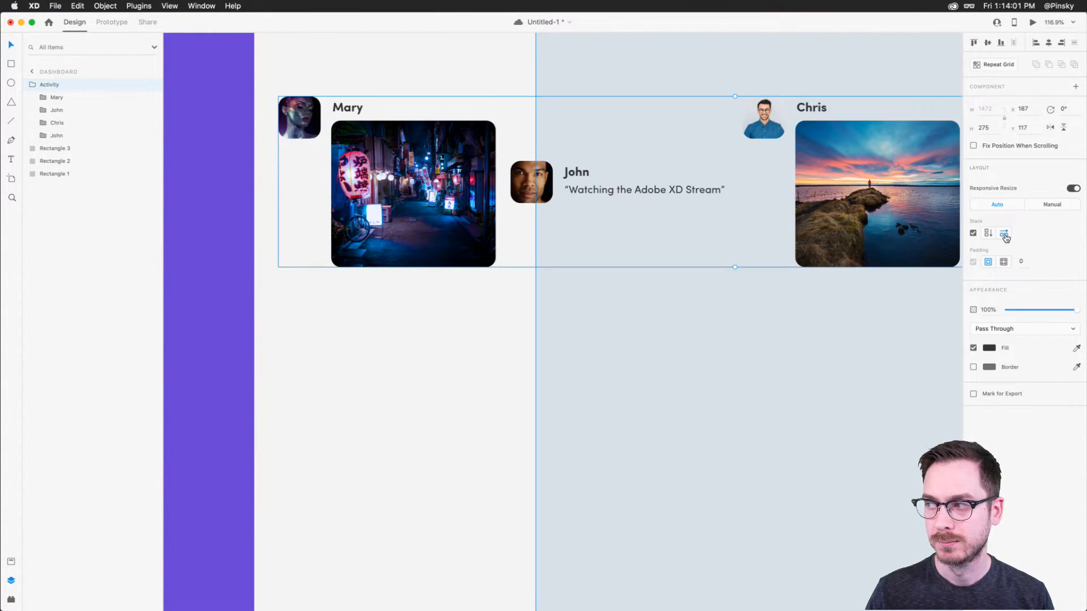
{"action": "scroll", "coordinate": [426, 319], "scroll_direction": "right", "scroll_amount": 5}
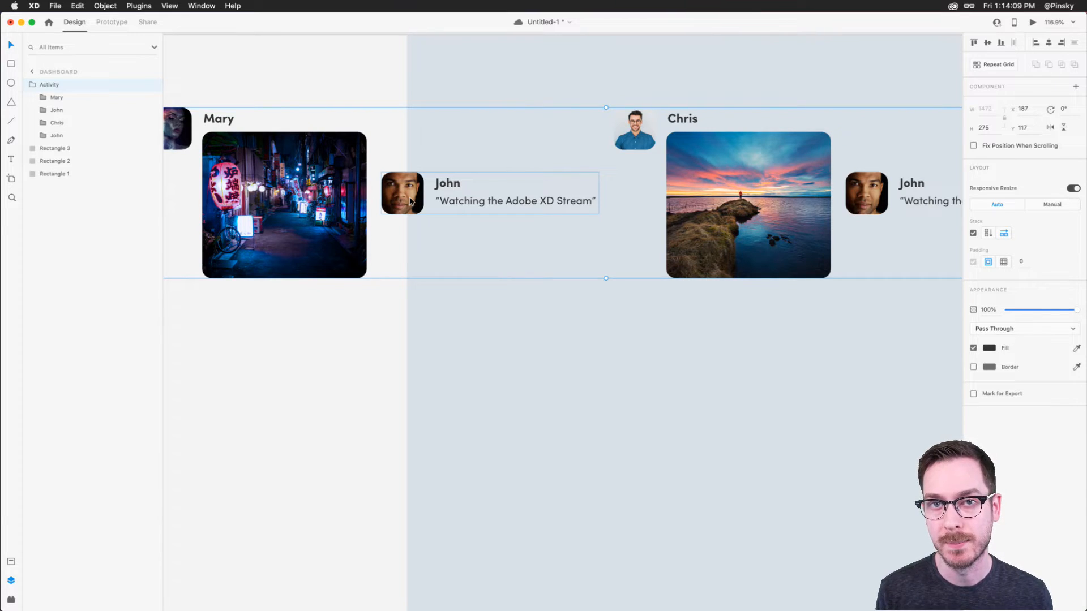
{"action": "left_click", "coordinate": [988, 232]}
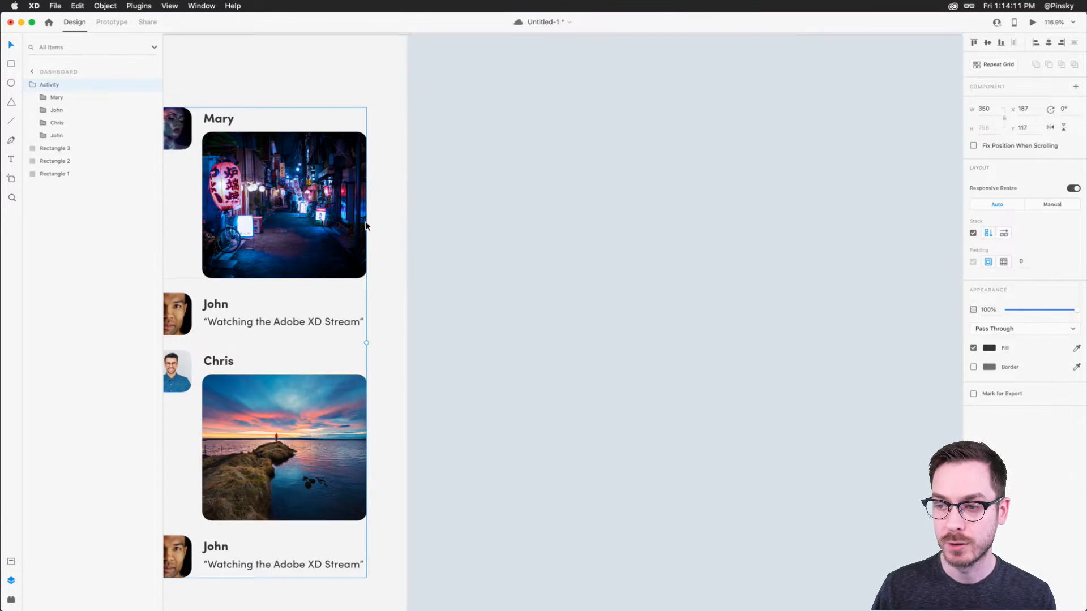
Add a "Recent Activity" text heading above the first entry inside the Activity stack.
{"action": "scroll", "coordinate": [367, 226], "scroll_direction": "down", "scroll_amount": 4}
{"action": "mouse_move", "coordinate": [363, 207]}
{"action": "left_mouse_down"}
{"action": "mouse_move", "coordinate": [360, 187]}
{"action": "mouse_move", "coordinate": [355, 207]}
{"action": "left_mouse_up"}
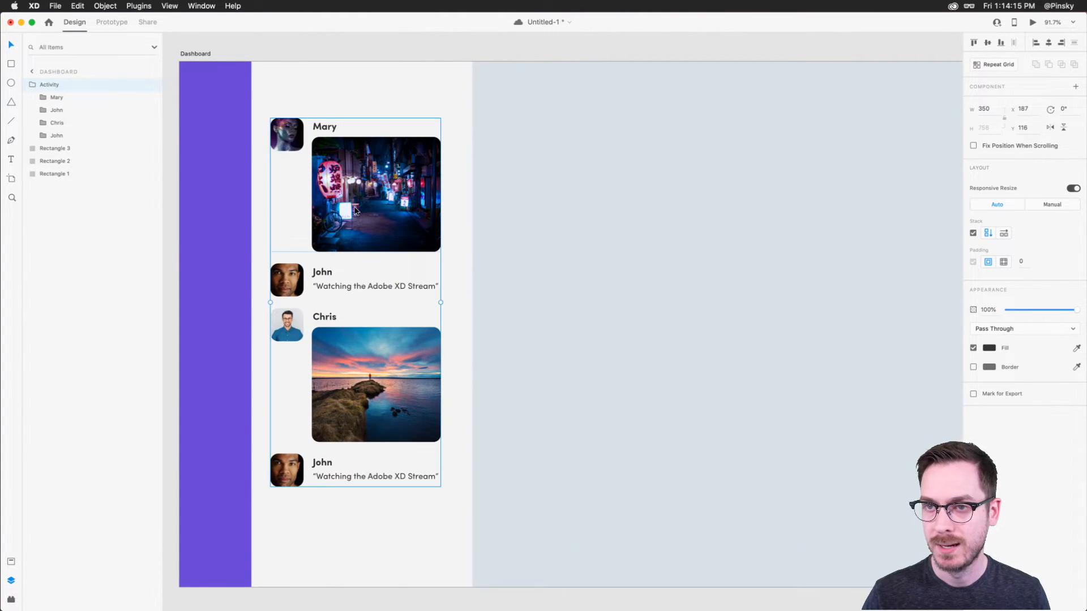
{"action": "double_click", "coordinate": [354, 207]}
{"action": "key", "text": "t"}
{"action": "left_click", "coordinate": [275, 120]}
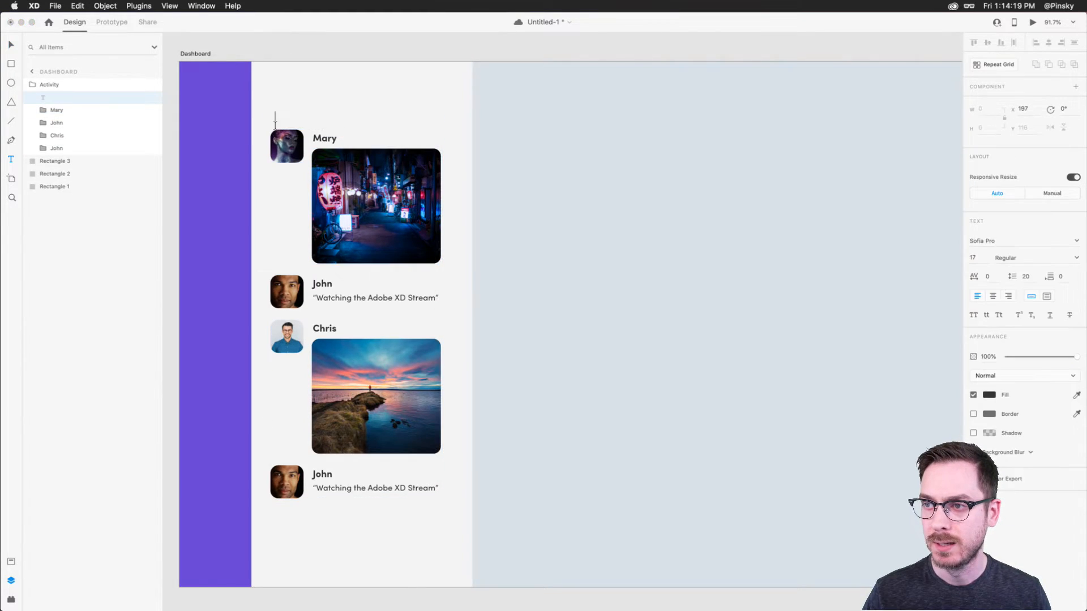
{"action": "type", "text": "Recen"}
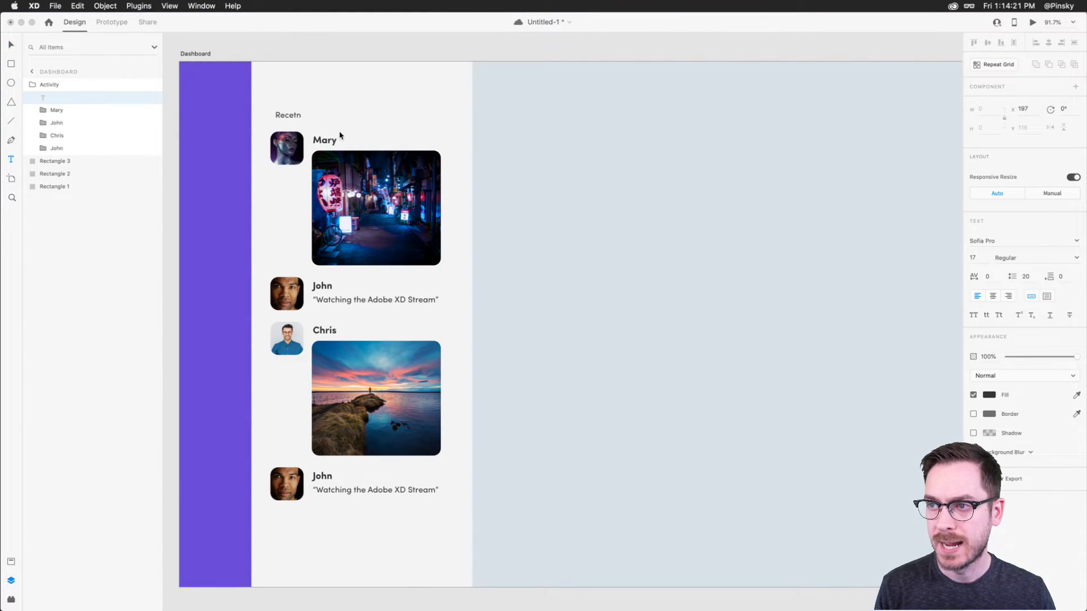
{"action": "type", "text": "t Activy"}
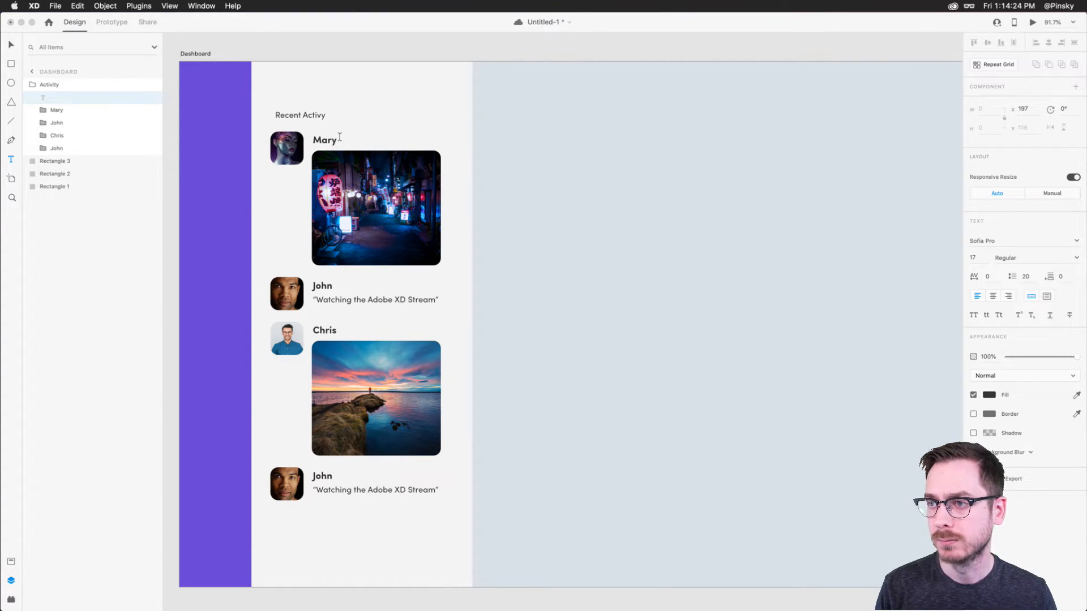
{"action": "key", "text": "Escape"}
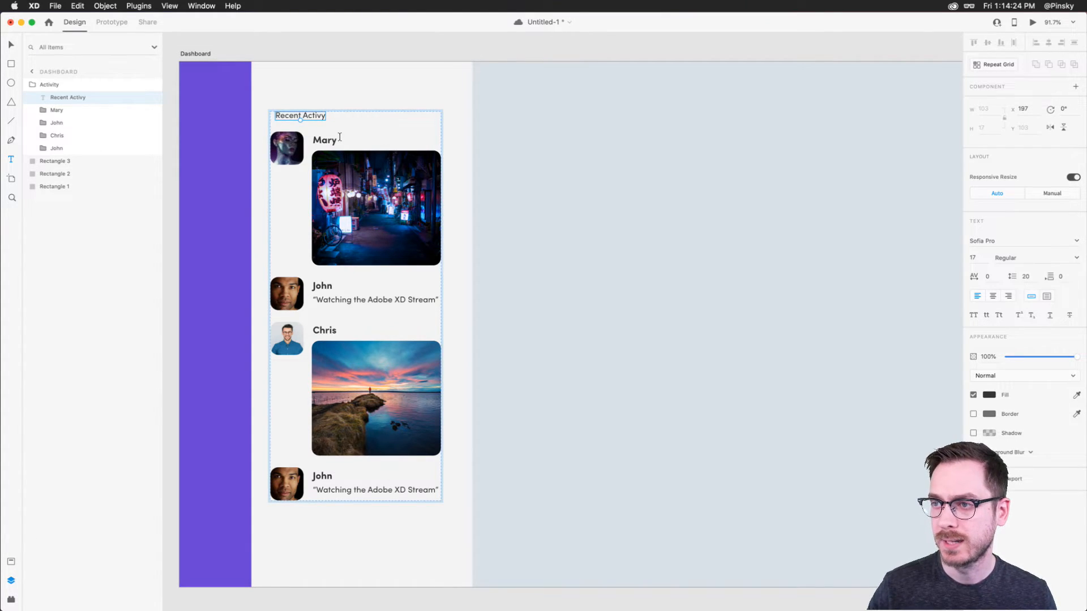
{"action": "double_click", "coordinate": [314, 116]}
{"action": "type", "text": "Activity"}
{"action": "key", "text": "Escape"}
Set the Recent Activity heading's font to Dunbar Tall and enlarge it to size 31.
{"action": "left_click", "coordinate": [1010, 248]}
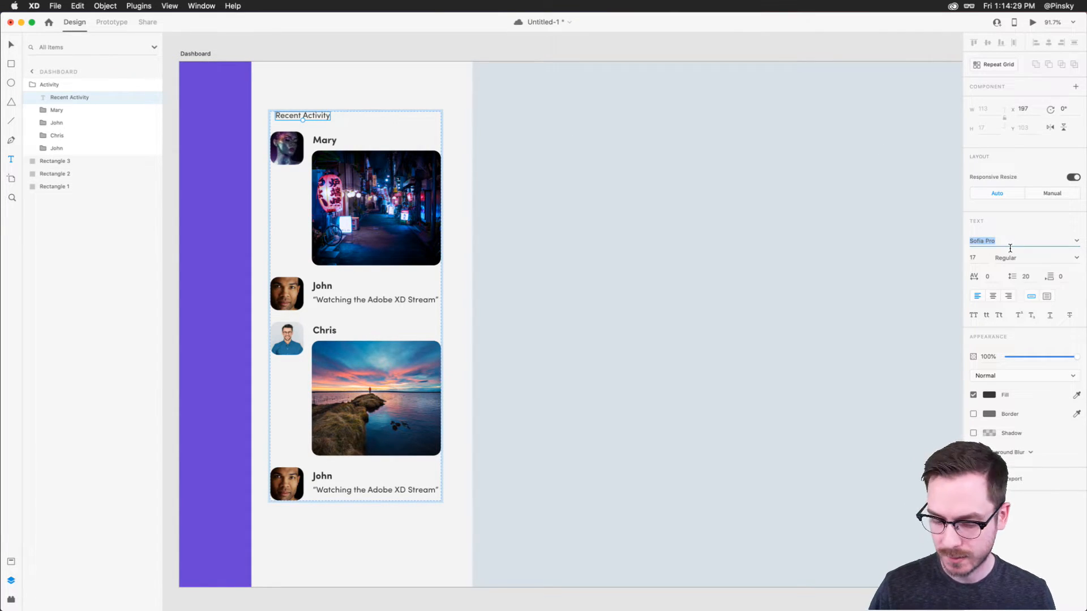
{"action": "type", "text": "Dunbar Tall"}
{"action": "key", "text": "Down"}
{"action": "key", "text": "Return"}
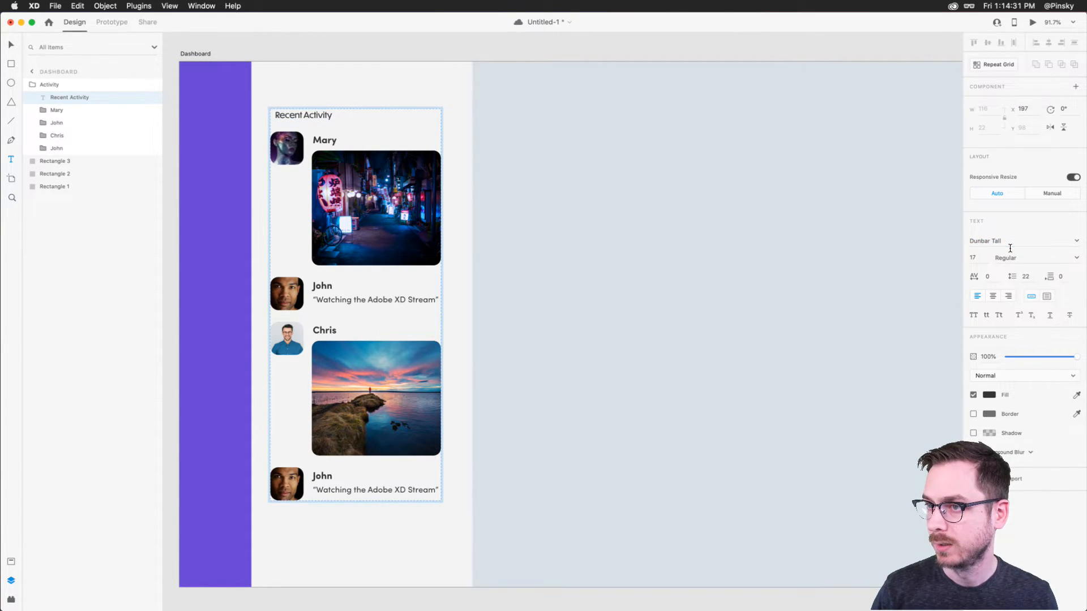
{"action": "mouse_move", "coordinate": [303, 120]}
{"action": "left_mouse_down"}
{"action": "mouse_move", "coordinate": [306, 130]}
{"action": "mouse_move", "coordinate": [317, 120]}
{"action": "left_mouse_up"}
{"action": "key", "text": "v"}
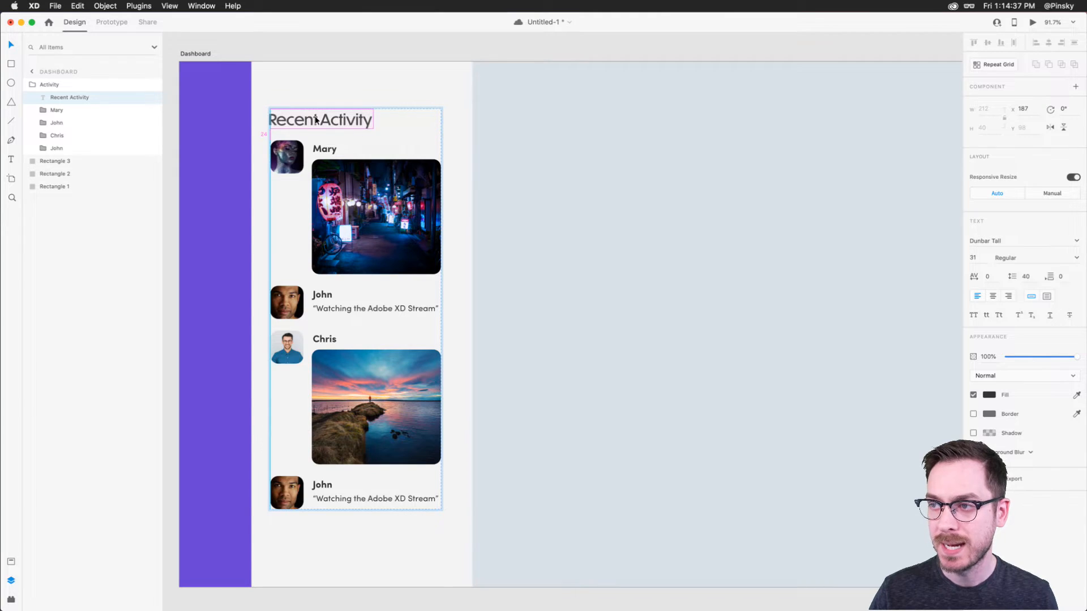
Break the heading into two lines, with "Recent" above "Activity".
{"action": "double_click", "coordinate": [323, 121]}
{"action": "left_click", "coordinate": [324, 126]}
{"action": "key", "text": "Return"}
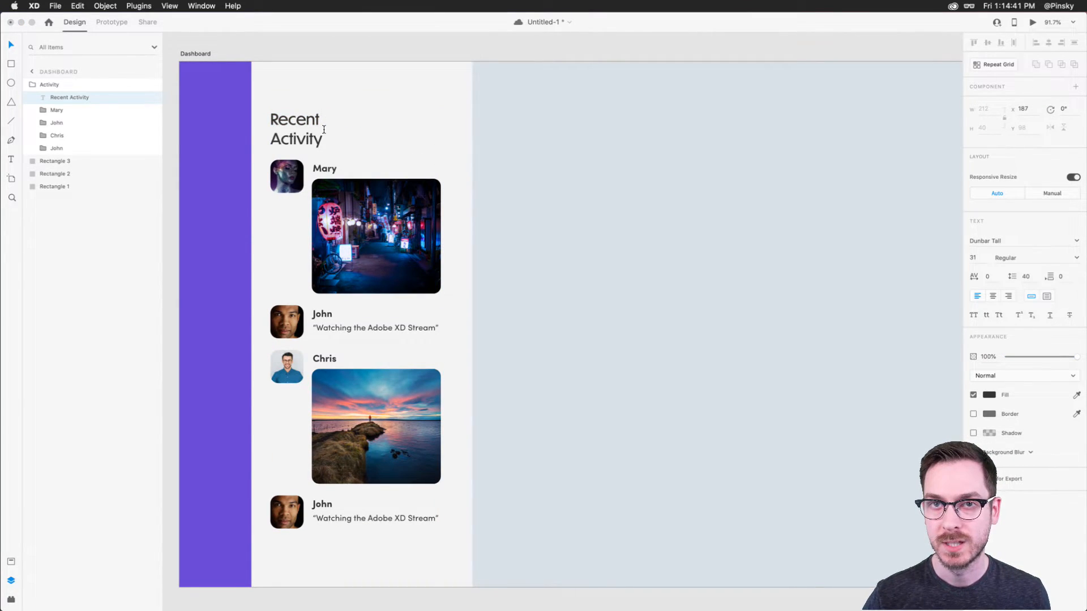
{"action": "key", "text": "Escape"}
Fill the heading with the sidebar's purple and move the Activity group to about X 192, Y 36.
{"action": "key", "text": "i"}
{"action": "left_click", "coordinate": [218, 175]}
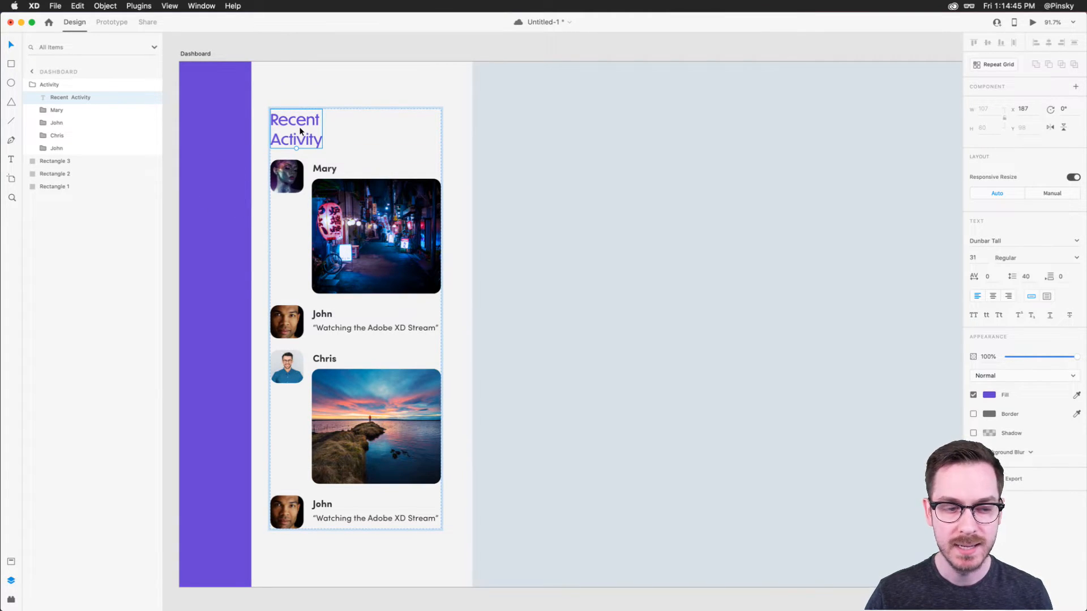
{"action": "key", "text": "Escape"}
{"action": "left_click_drag", "start_coordinate": [350, 223], "coordinate": [353, 193]}
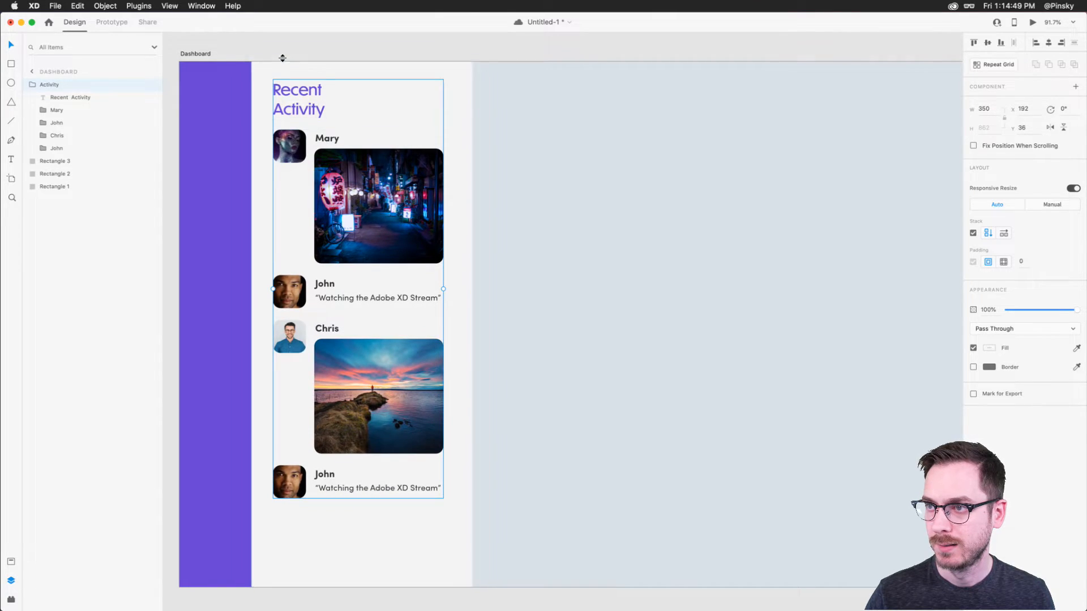
Set the Recent Activity heading to Bold at size 41 and reposition the Activity group at about Y 37.
{"action": "double_click", "coordinate": [296, 97]}
{"action": "left_click", "coordinate": [1069, 258]}
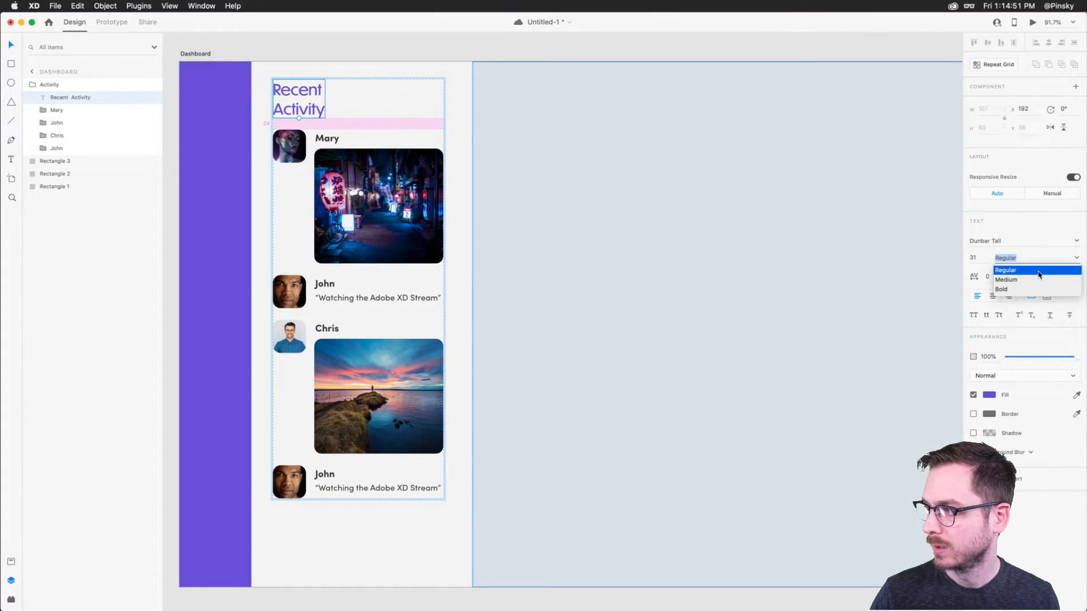
{"action": "left_click", "coordinate": [1001, 289]}
{"action": "left_click", "coordinate": [982, 261]}
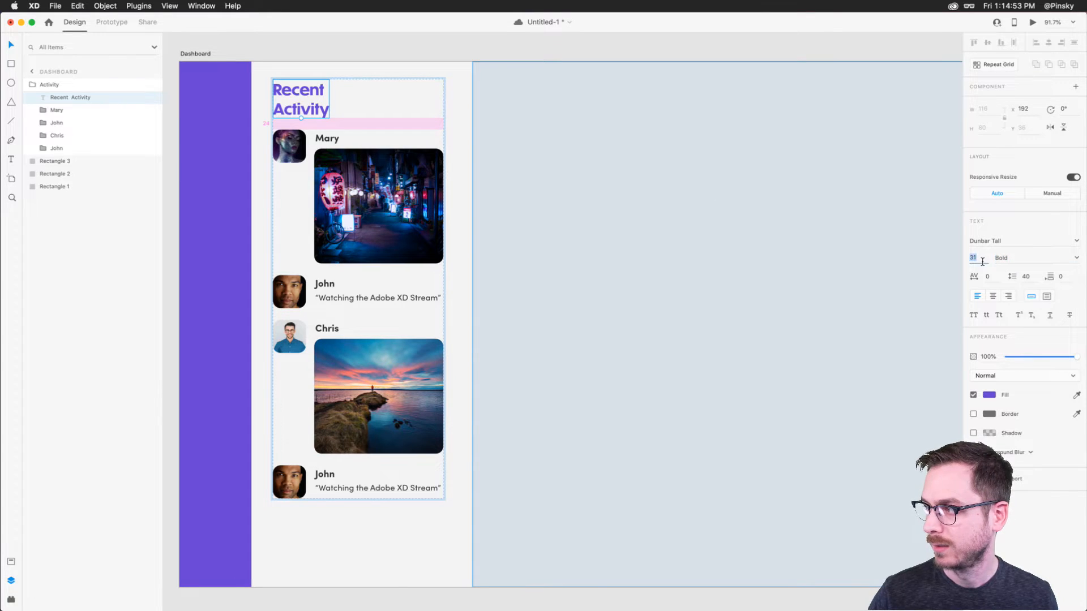
{"action": "key", "text": "shift+Up"}
{"action": "key", "text": "shift+Down"}
{"action": "key", "text": "shift+Up"}
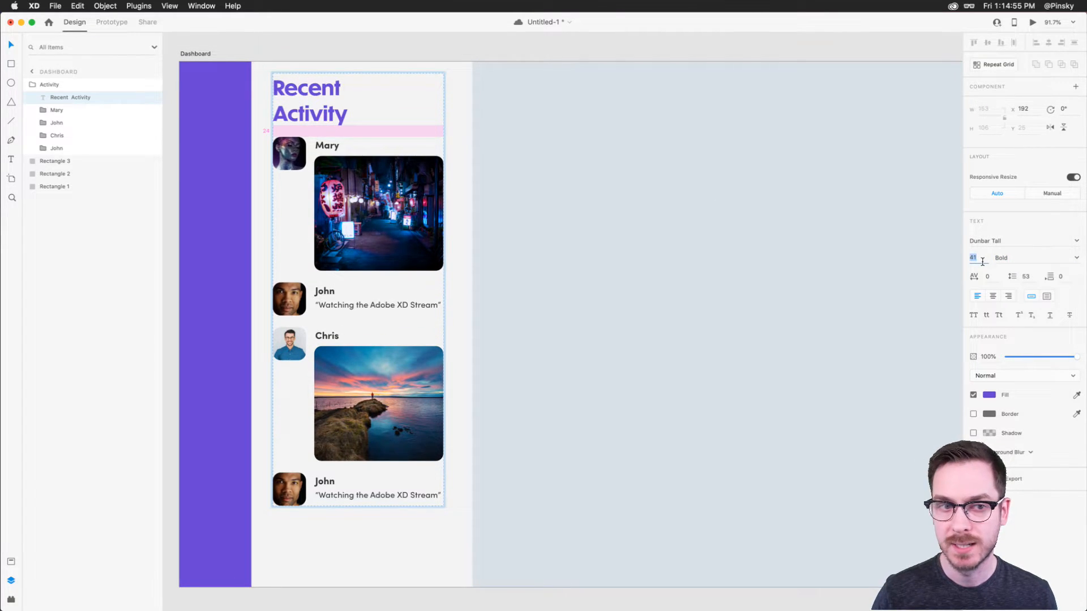
{"action": "key", "text": "Return"}
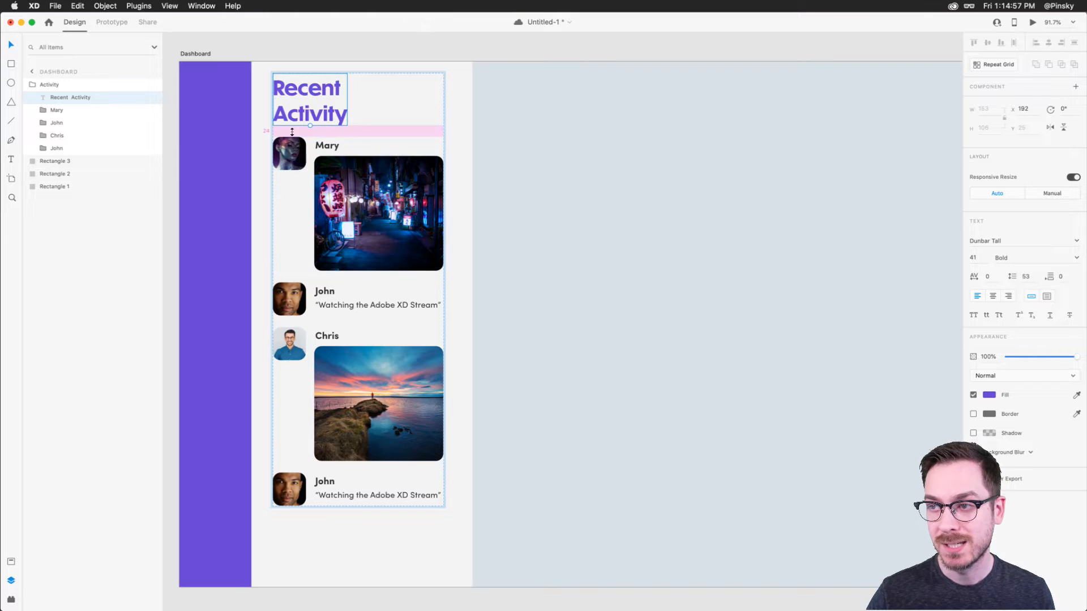
{"action": "key", "text": "Escape"}
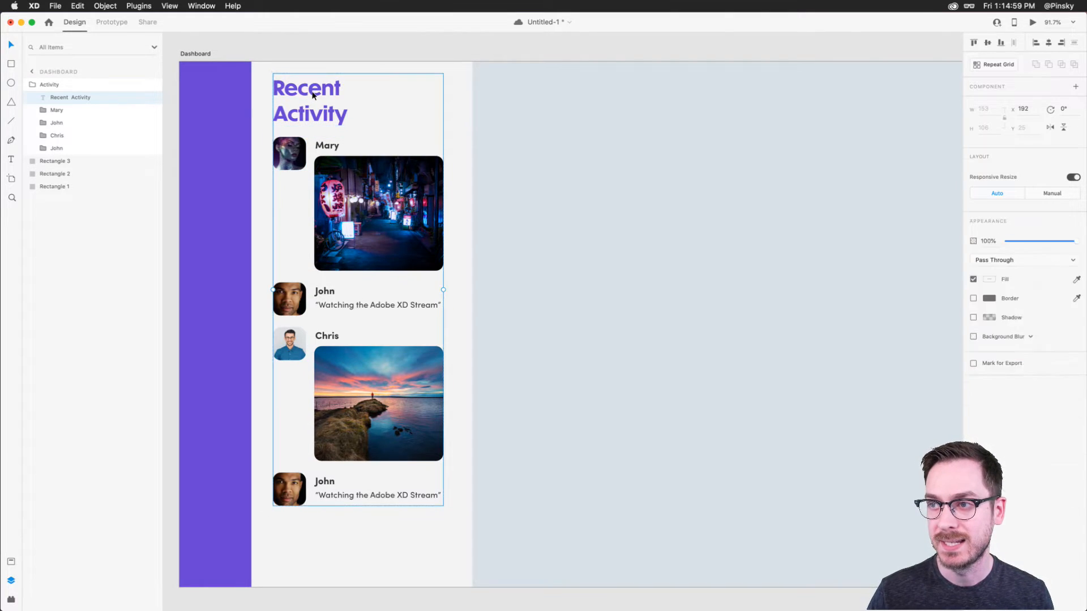
{"action": "left_click_drag", "start_coordinate": [309, 93], "coordinate": [309, 99]}
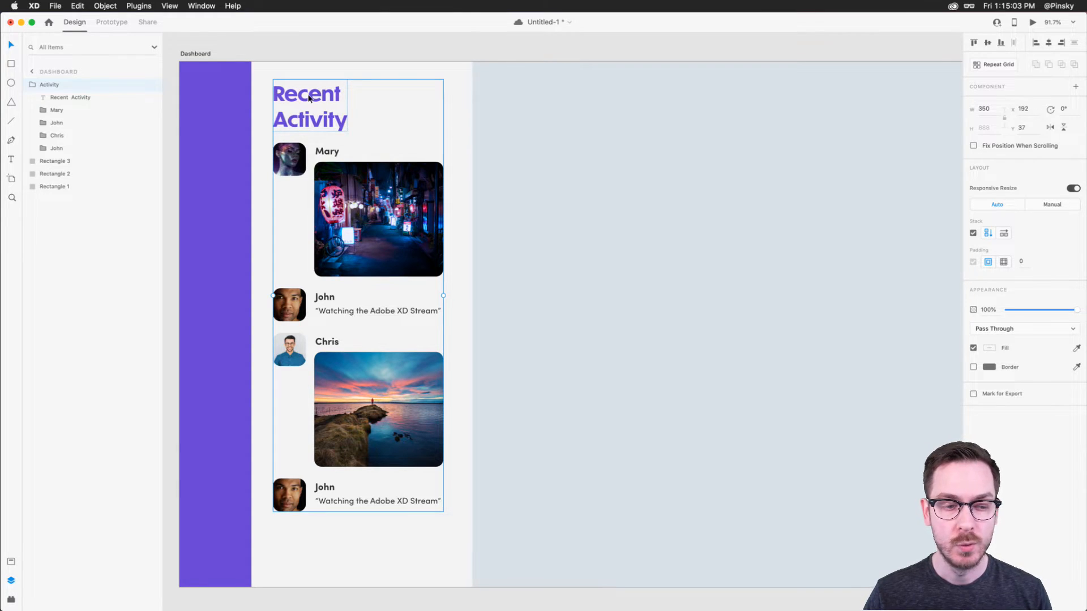
Insert the Ionic md-chatbubbles icon from the Icons 4 Design plugin and place it in the main content panel's upper-left corner.
{"action": "scroll", "coordinate": [604, 148], "scroll_direction": "right", "scroll_amount": 4}
{"action": "scroll", "coordinate": [605, 148], "scroll_direction": "down", "scroll_amount": 3}
{"action": "scroll", "coordinate": [604, 147], "scroll_direction": "up", "scroll_amount": 2}
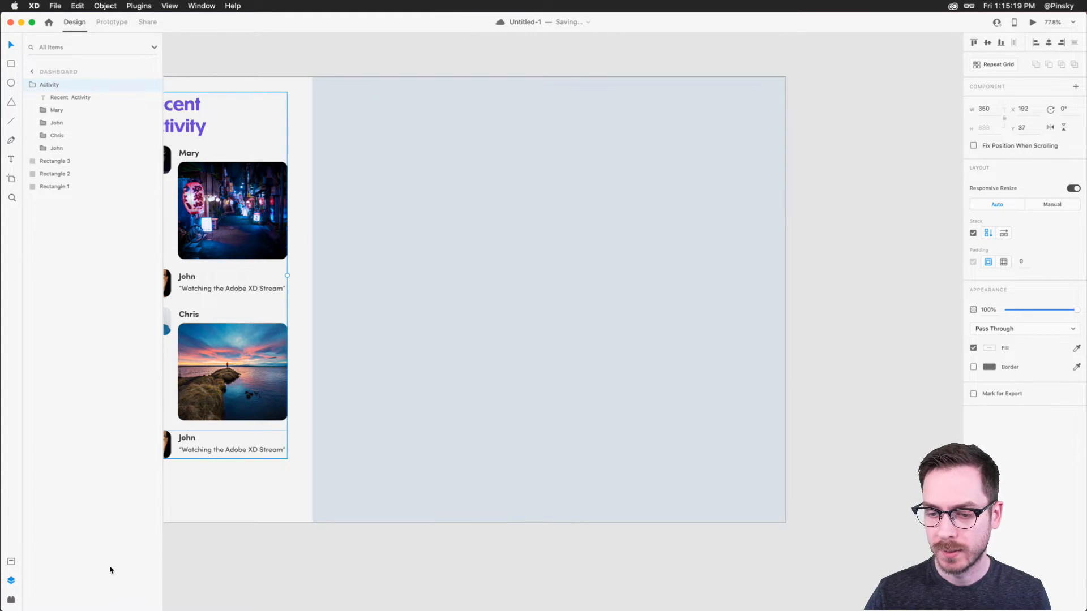
{"action": "left_click", "coordinate": [13, 596]}
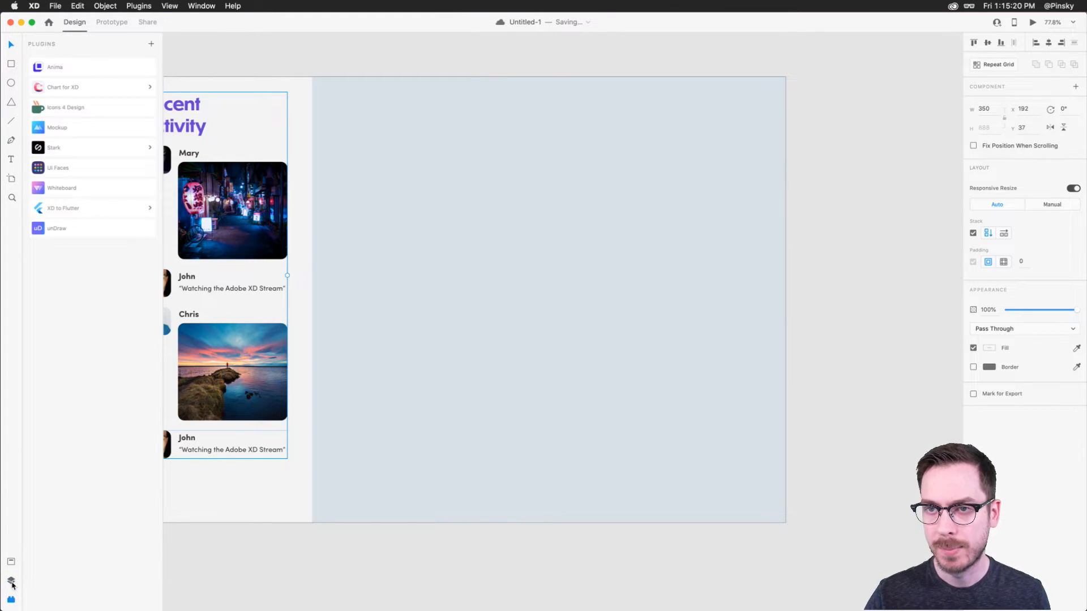
{"action": "left_click", "coordinate": [90, 107]}
{"action": "left_click", "coordinate": [53, 101]}
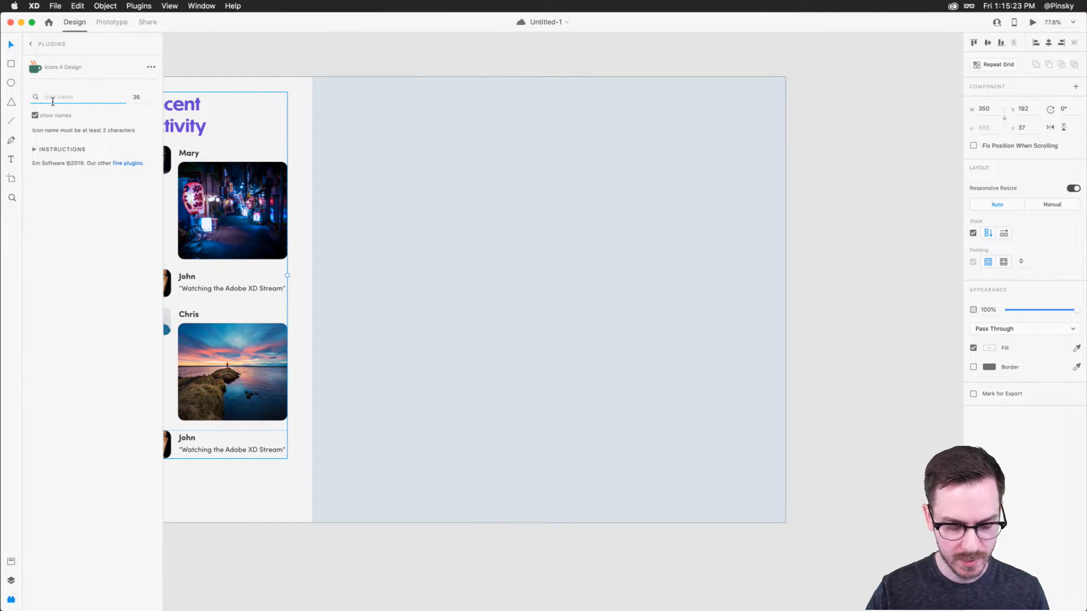
{"action": "type", "text": "chat"}
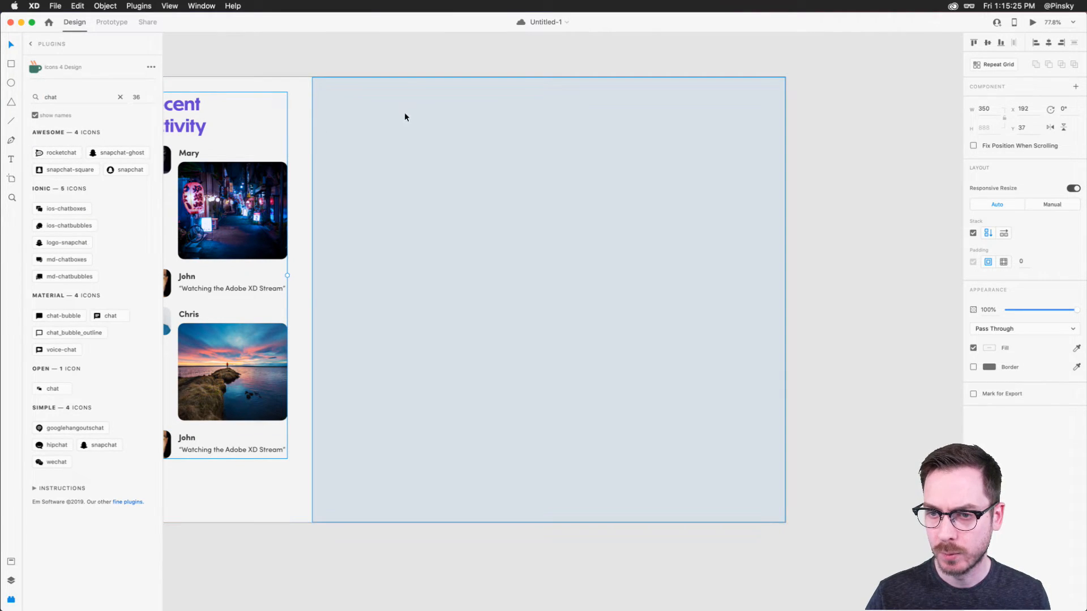
{"action": "left_click", "coordinate": [50, 276]}
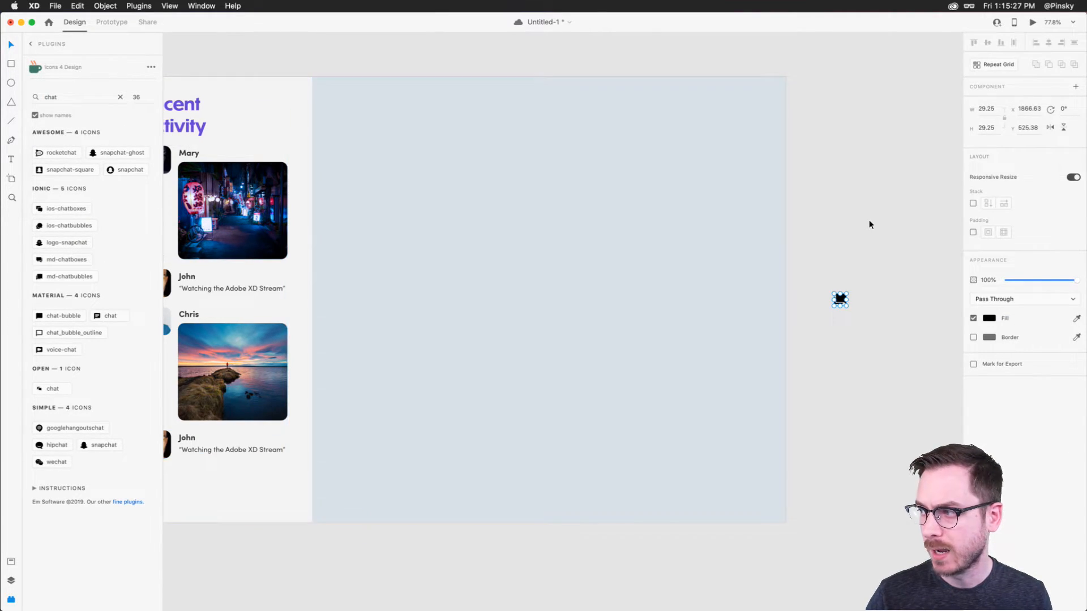
{"action": "left_click_drag", "start_coordinate": [840, 300], "coordinate": [342, 101]}
Search the plugin for "bell", insert the Awesome bell icon, and place it just right of the chat icon at about X 713.
{"action": "double_click", "coordinate": [82, 102]}
{"action": "key", "text": "BackSpace"}
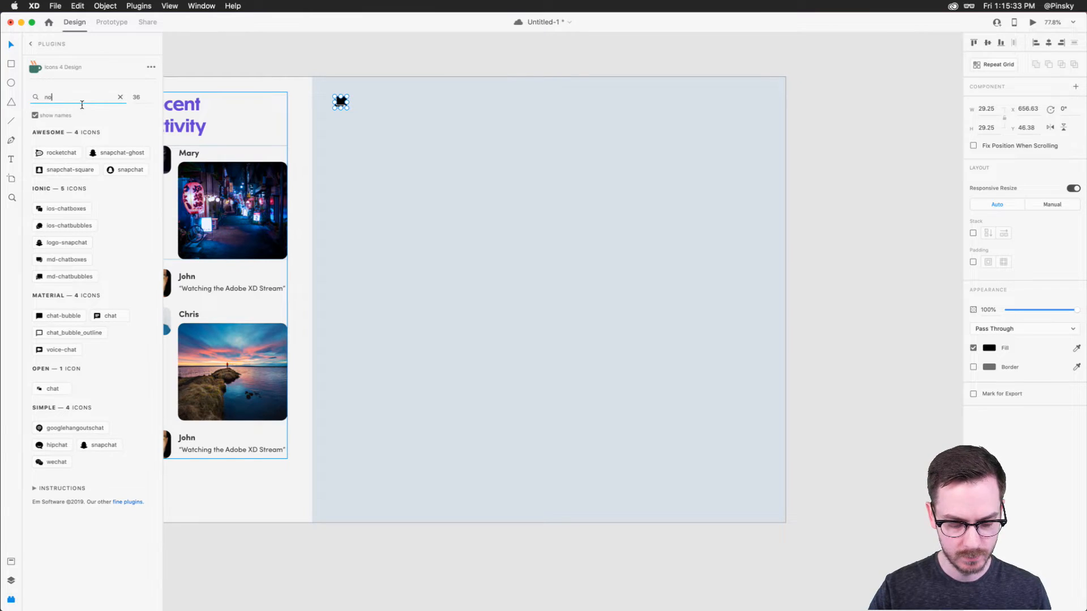
{"action": "type", "text": "be"}
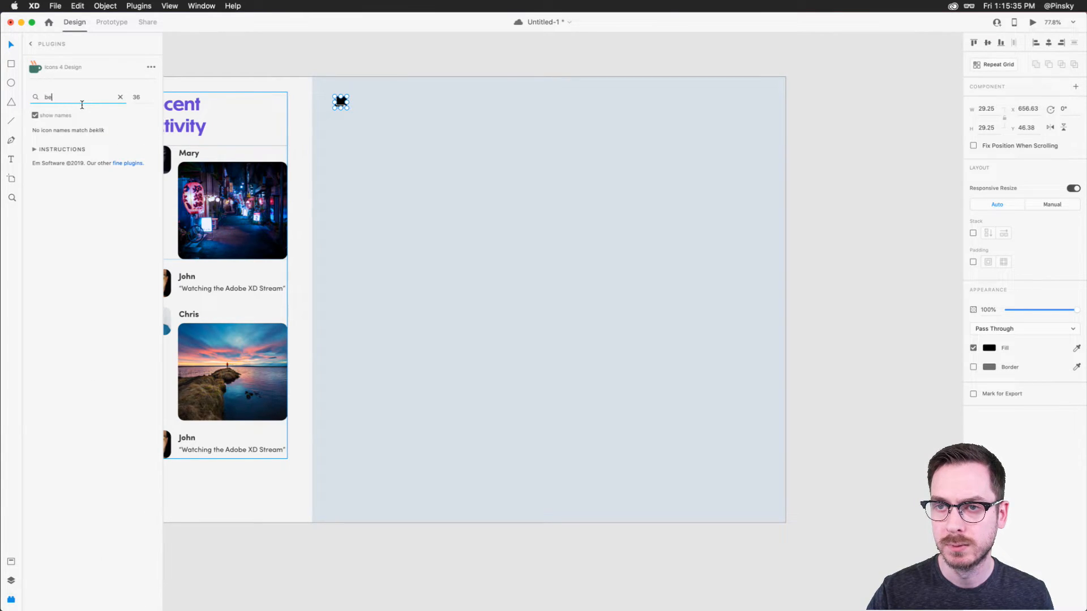
{"action": "type", "text": "kll"}
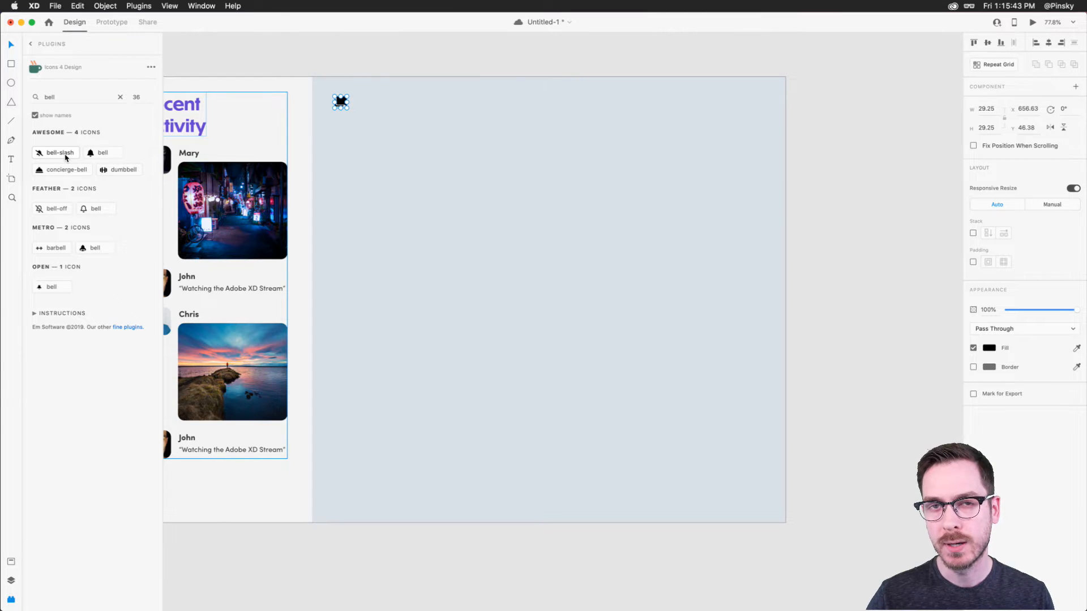
{"action": "left_click", "coordinate": [103, 153]}
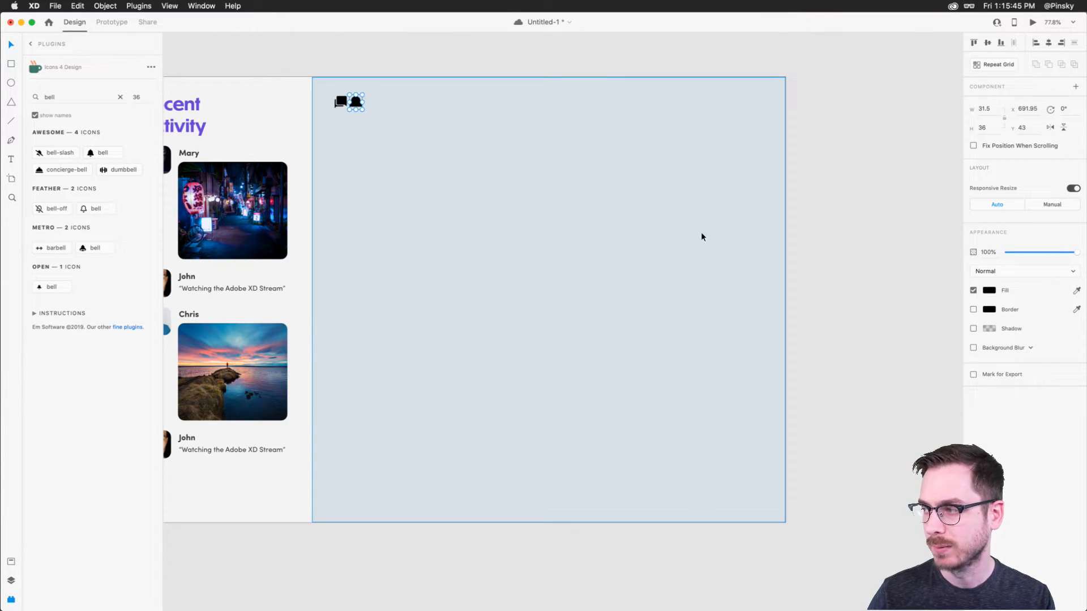
{"action": "left_click_drag", "start_coordinate": [356, 102], "coordinate": [368, 102]}
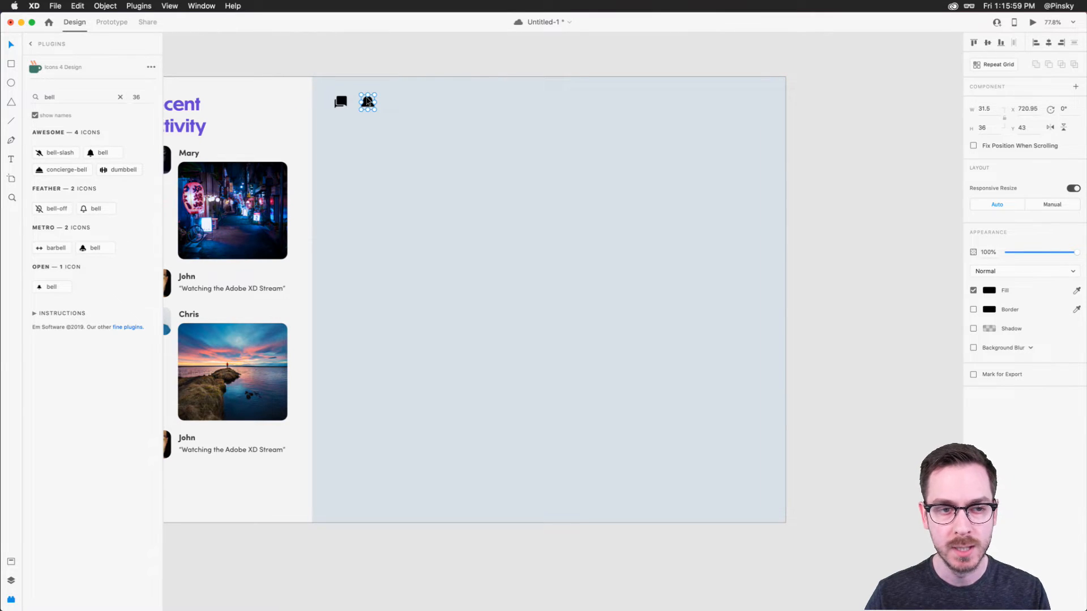
{"action": "left_click_drag", "start_coordinate": [368, 101], "coordinate": [364, 103]}
{"action": "scroll", "coordinate": [394, 94], "scroll_direction": "up", "scroll_amount": 5}
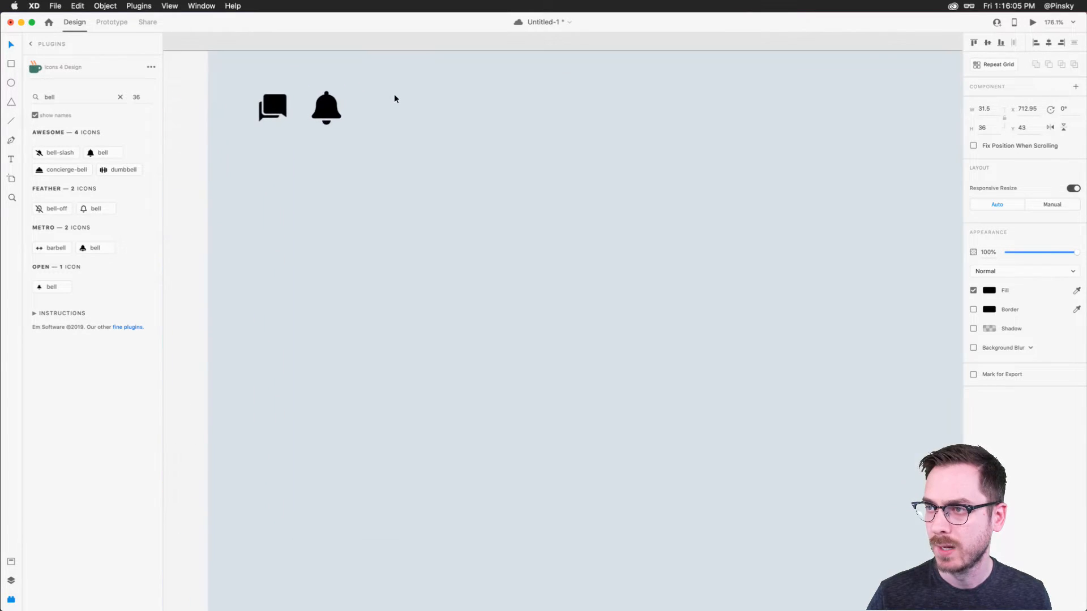
Draw a 41 px circle just right of the bell icon and fill it with a woman's portrait from the People folder.
{"action": "key", "text": "e"}
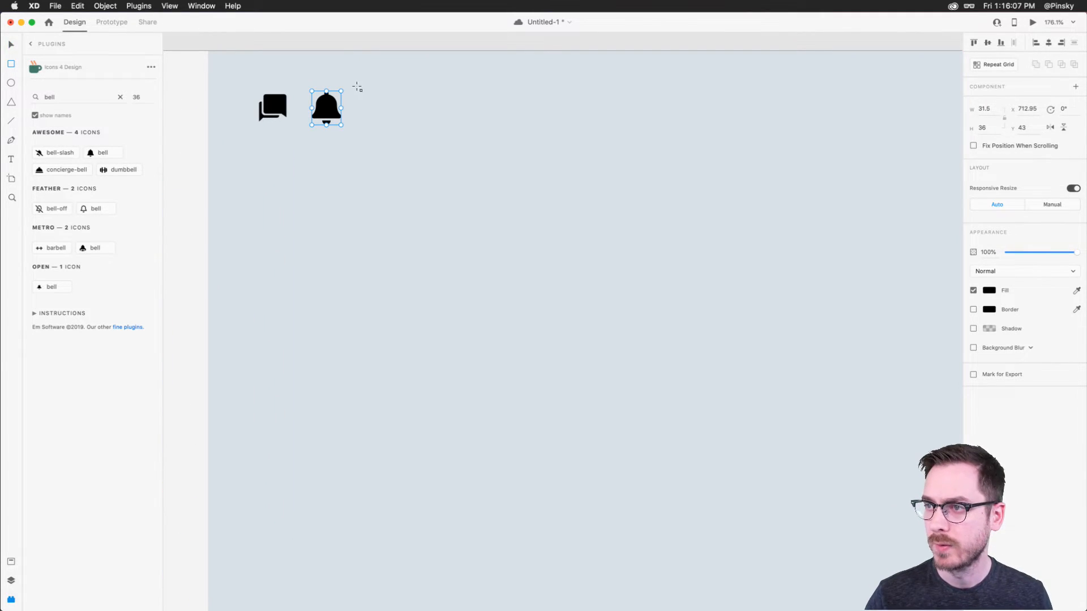
{"action": "mouse_move", "coordinate": [363, 92]}
{"action": "left_mouse_down"}
{"action": "mouse_move", "coordinate": [408, 141]}
{"action": "mouse_move", "coordinate": [387, 108]}
{"action": "left_mouse_up"}
{"action": "key", "text": "v"}
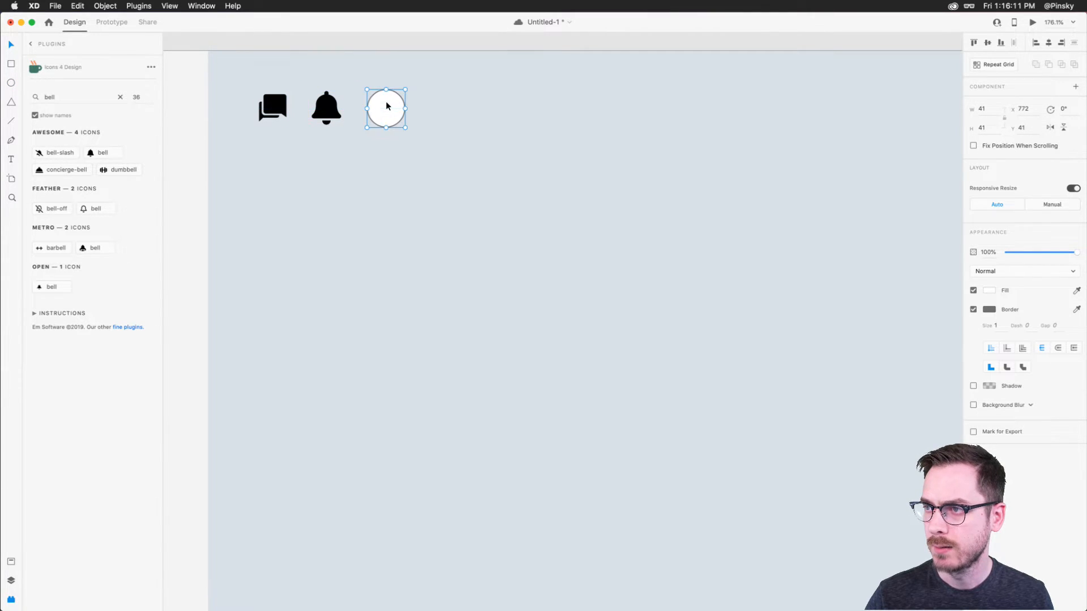
{"action": "key", "text": "super+Tab"}
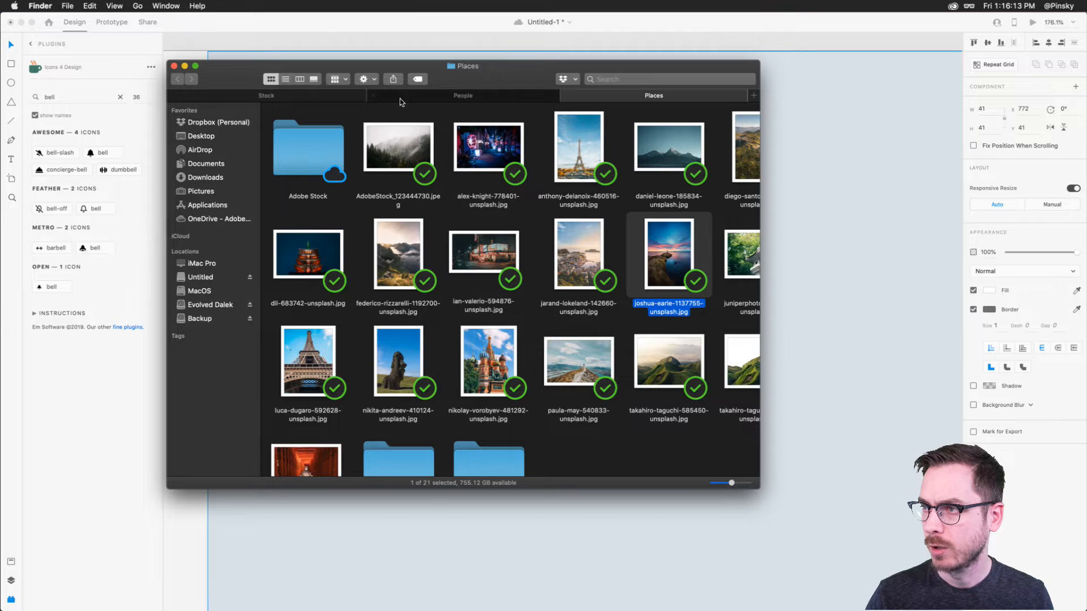
{"action": "left_click", "coordinate": [406, 96]}
{"action": "key", "text": "super+Tab"}
{"action": "left_click_drag", "start_coordinate": [496, 239], "coordinate": [393, 115]}
Add a text label with the profile's first name to the right of the portrait circle.
{"action": "key", "text": "t"}
{"action": "left_click", "coordinate": [418, 120]}
{"action": "type", "text": "Michelle"}
{"action": "key", "text": "Escape"}
{"action": "left_click_drag", "start_coordinate": [496, 124], "coordinate": [498, 104]}
Set the name label's fill to dark grey #313131 and its font weight to Medium.
{"action": "left_click", "coordinate": [992, 409]}
{"action": "left_click_drag", "start_coordinate": [916, 395], "coordinate": [854, 414]}
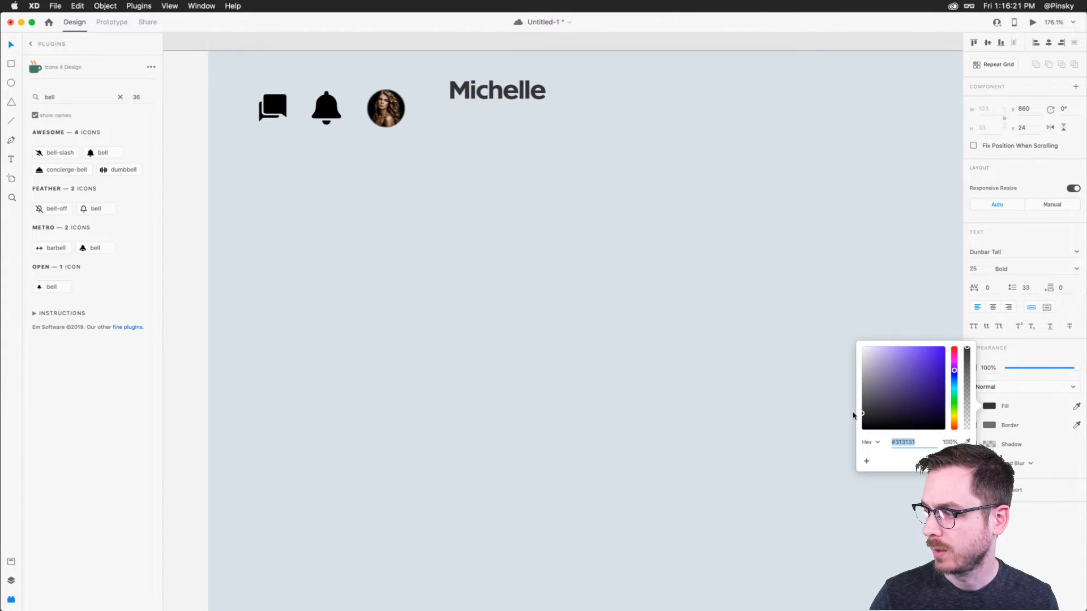
{"action": "left_click", "coordinate": [815, 362]}
{"action": "left_click", "coordinate": [1076, 269]}
{"action": "left_click", "coordinate": [1036, 286]}
Position the name label just right of the portrait, vertically centred with the circle.
{"action": "left_click_drag", "start_coordinate": [488, 96], "coordinate": [453, 117]}
{"action": "left_click", "coordinate": [386, 108]}
{"action": "left_click", "coordinate": [538, 128]}
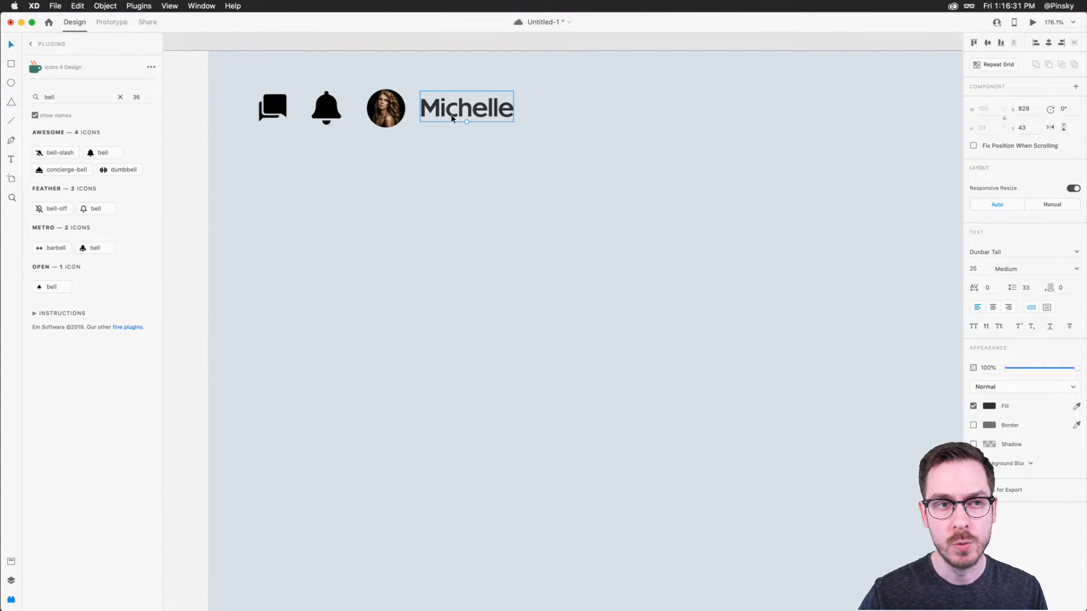
{"action": "left_click_drag", "start_coordinate": [462, 110], "coordinate": [461, 109]}
Group the portrait circle with the name label and rename the group Profile.
{"action": "left_click", "coordinate": [387, 111]}
{"action": "left_click", "coordinate": [476, 109], "text": "shift"}
{"action": "key", "text": "cmd+g"}
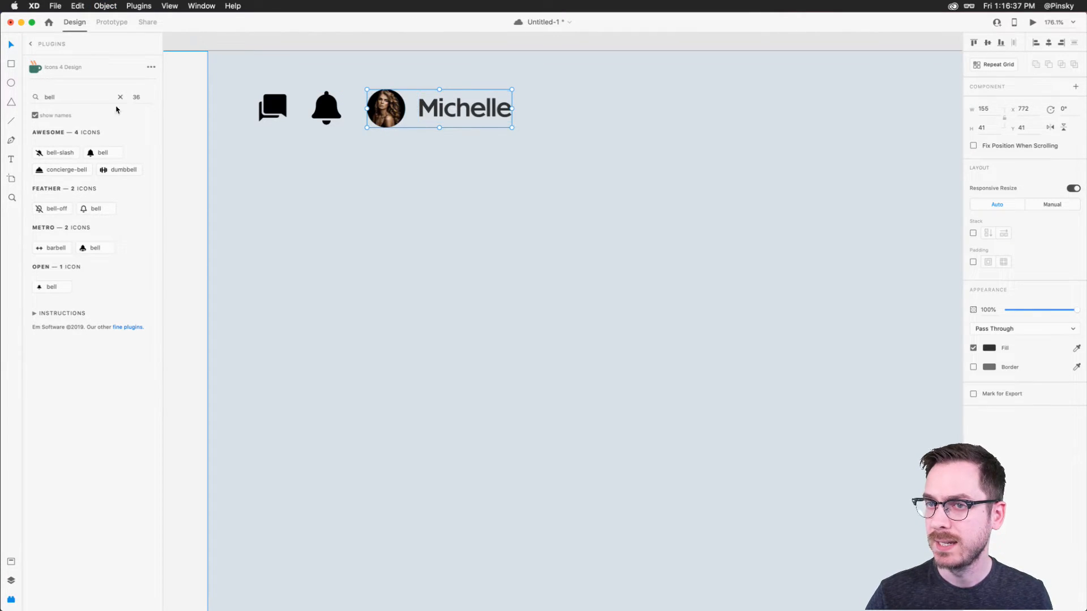
{"action": "key", "text": "cmd+y"}
{"action": "double_click", "coordinate": [50, 85]}
{"action": "type", "text": "Pi"}
{"action": "type", "text": "ofile"}
{"action": "key", "text": "Return"}
Group the chat icon, bell icon and Profile group together and rename the new group Actions.
{"action": "left_click", "coordinate": [277, 107]}
{"action": "left_click", "coordinate": [316, 115]}
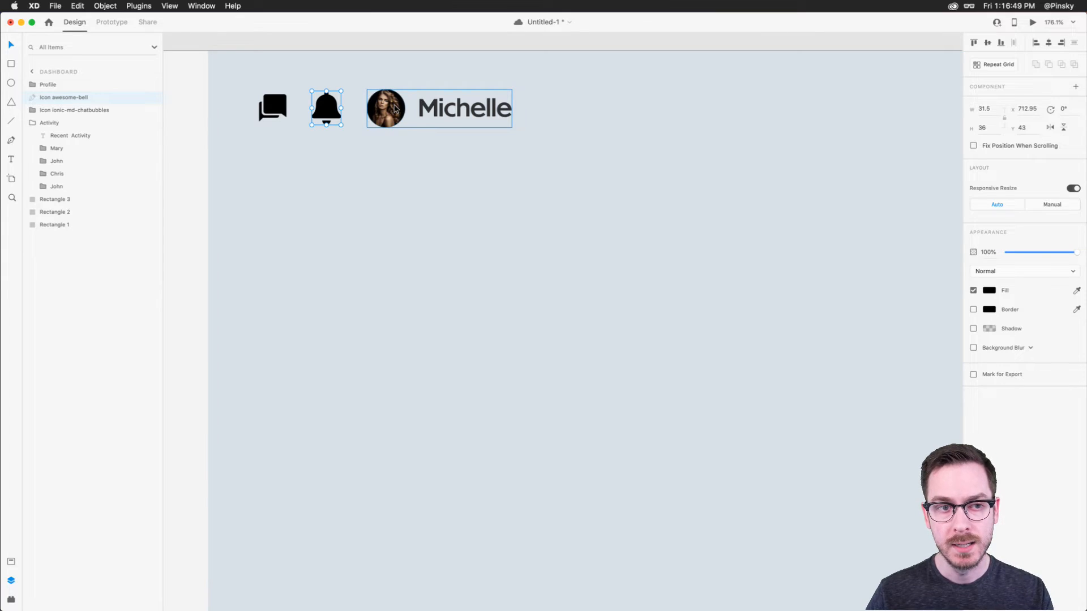
{"action": "left_click", "coordinate": [281, 104]}
{"action": "left_click", "coordinate": [329, 104], "text": "shift"}
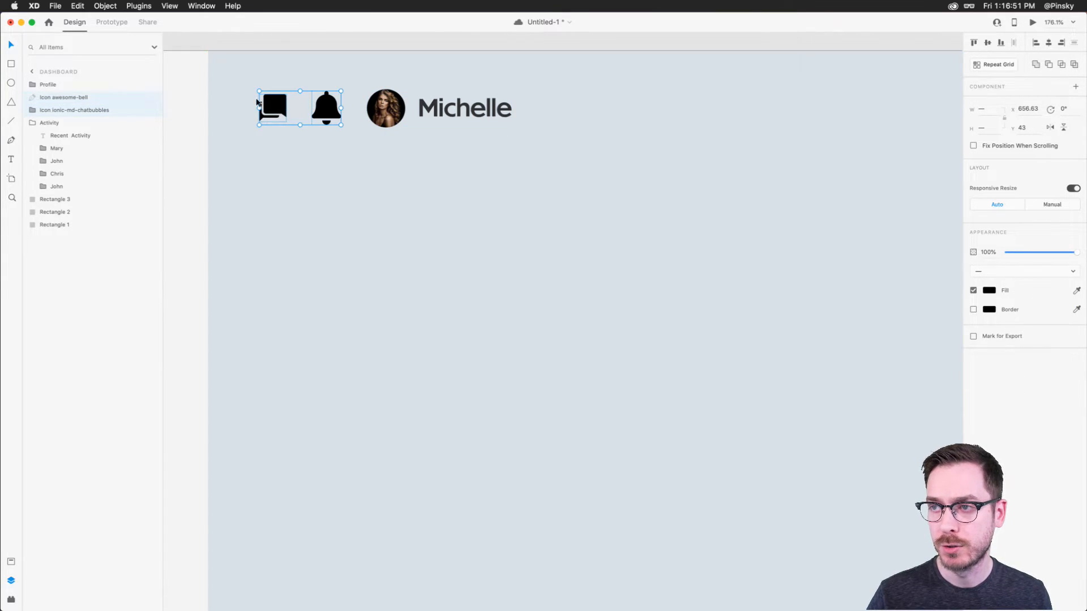
{"action": "left_click", "coordinate": [387, 109], "text": "shift"}
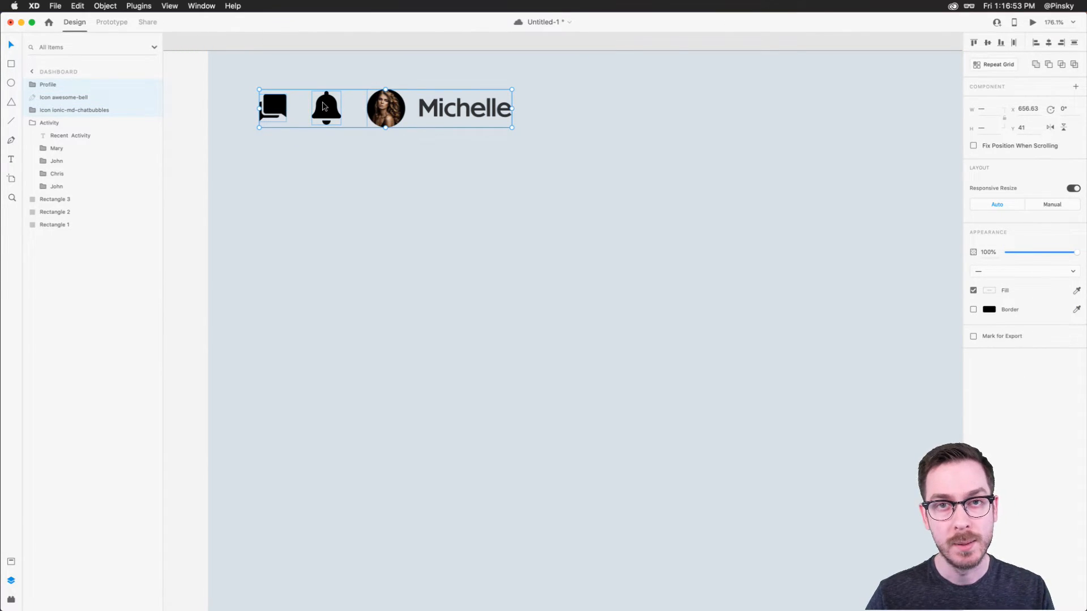
{"action": "key", "text": "super+g"}
{"action": "double_click", "coordinate": [52, 85]}
{"action": "type", "text": "Actions"}
{"action": "key", "text": "Return"}
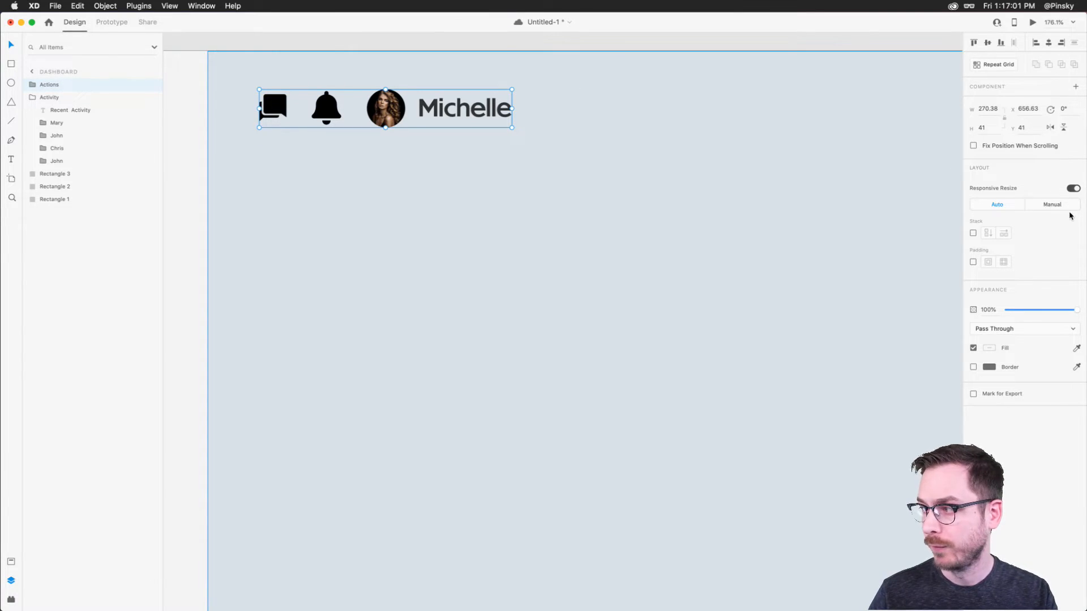
Turn on Stack for the Actions group, try the vertical direction and set it back to horizontal.
{"action": "left_click", "coordinate": [967, 233]}
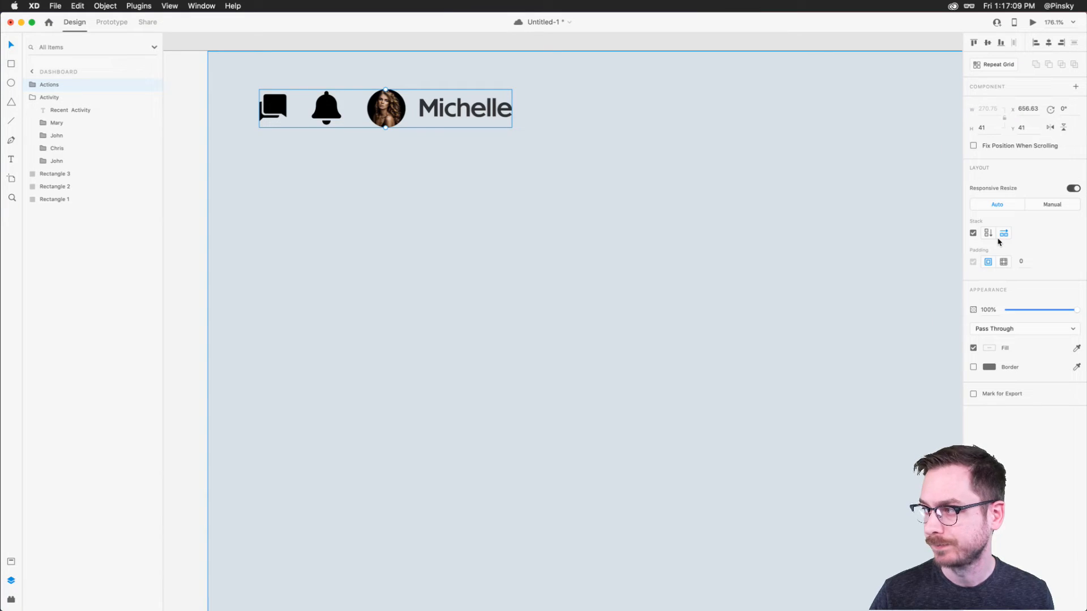
{"action": "left_click", "coordinate": [989, 234]}
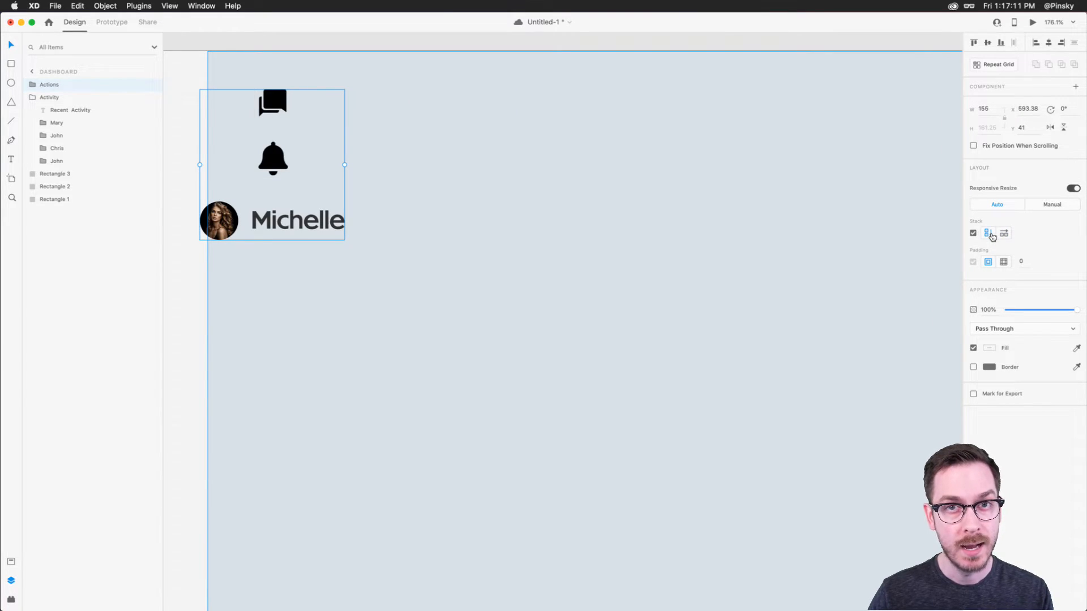
{"action": "left_click", "coordinate": [1004, 233]}
Try placing the profile ahead of the icons in the Actions stack, and return it to the end.
{"action": "left_click_drag", "start_coordinate": [328, 103], "coordinate": [430, 103]}
{"action": "double_click", "coordinate": [375, 104]}
{"action": "left_click", "coordinate": [260, 103]}
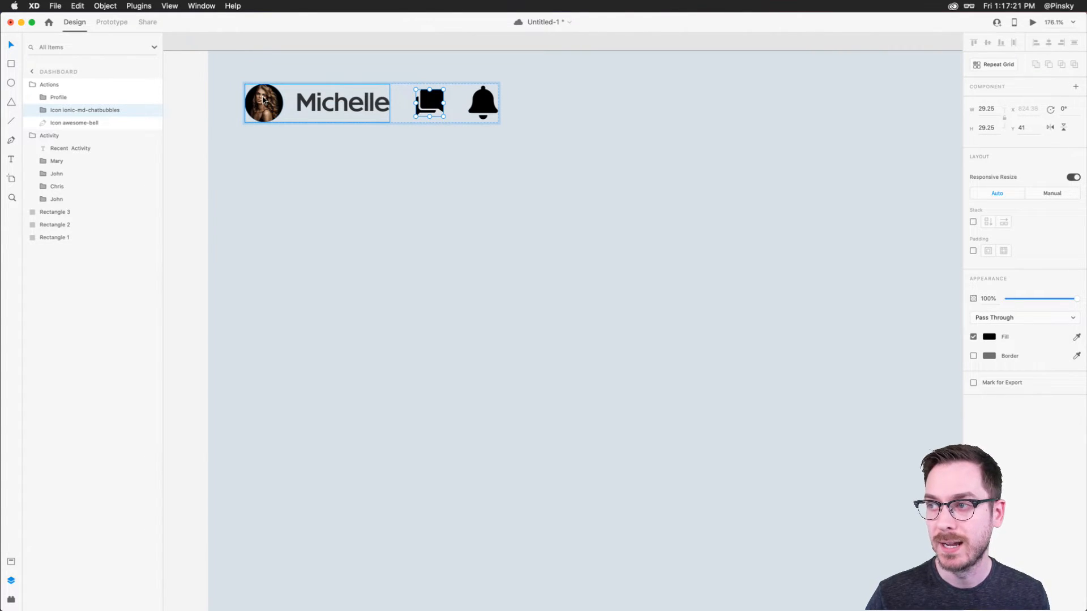
{"action": "left_click_drag", "start_coordinate": [252, 103], "coordinate": [376, 112]}
Draw a borderless white search bar of 680 by 47 with corner radius 24 right of the Actions group, at about X 942, Y 32.
{"action": "scroll", "coordinate": [560, 116], "scroll_direction": "down", "scroll_amount": 4}
{"action": "scroll", "coordinate": [559, 116], "scroll_direction": "right", "scroll_amount": 3}
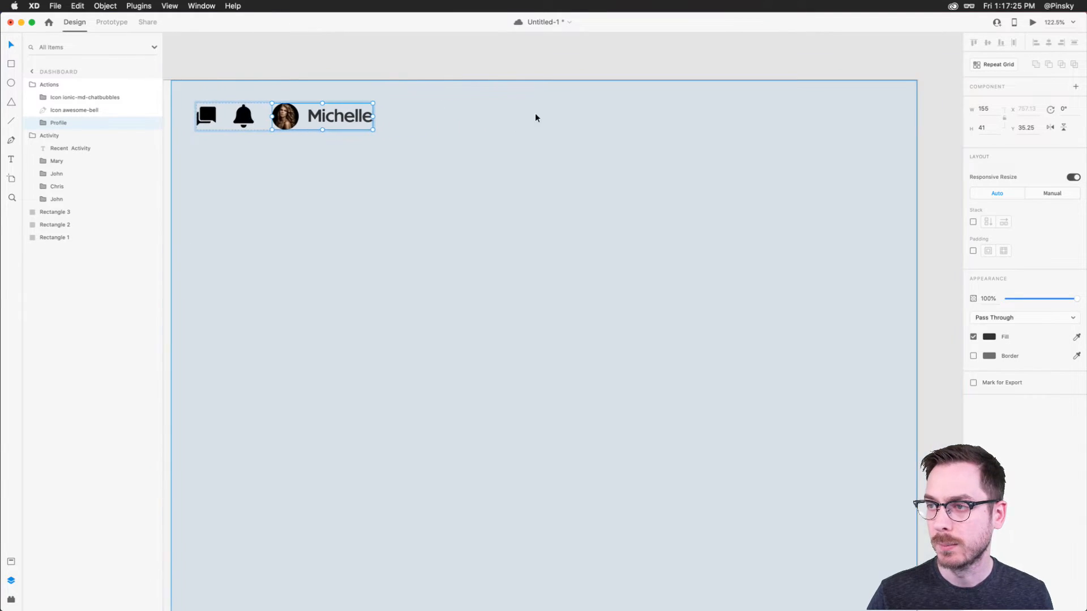
{"action": "left_click", "coordinate": [402, 110]}
{"action": "key", "text": "r"}
{"action": "mouse_move", "coordinate": [393, 103]}
{"action": "left_mouse_down"}
{"action": "mouse_move", "coordinate": [500, 148]}
{"action": "mouse_move", "coordinate": [830, 143]}
{"action": "mouse_move", "coordinate": [831, 130]}
{"action": "mouse_move", "coordinate": [815, 126]}
{"action": "left_mouse_up"}
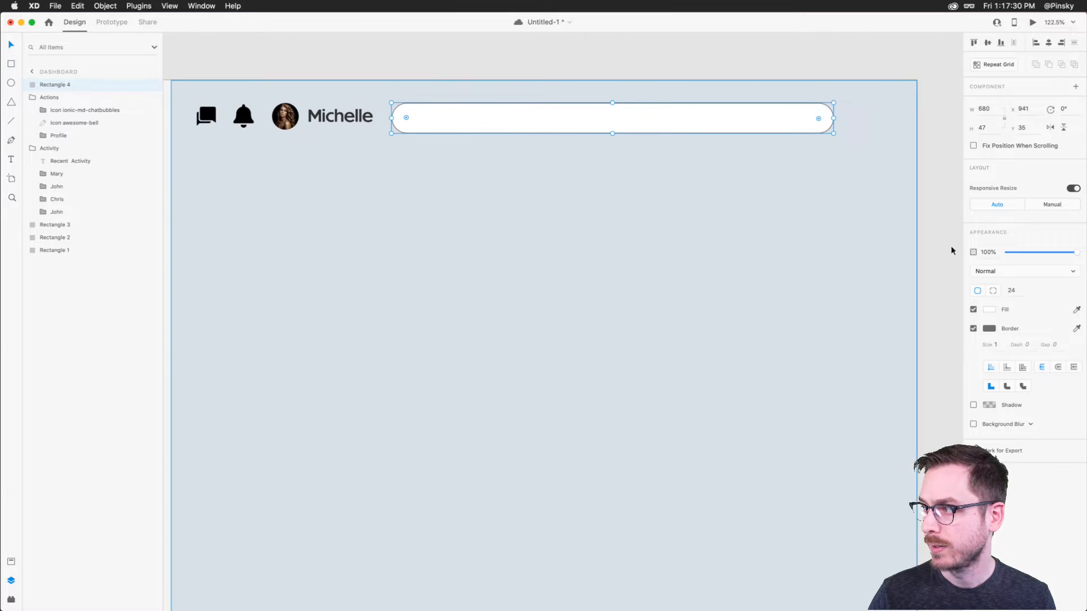
{"action": "left_click", "coordinate": [974, 328]}
{"action": "left_click_drag", "start_coordinate": [648, 112], "coordinate": [650, 112]}
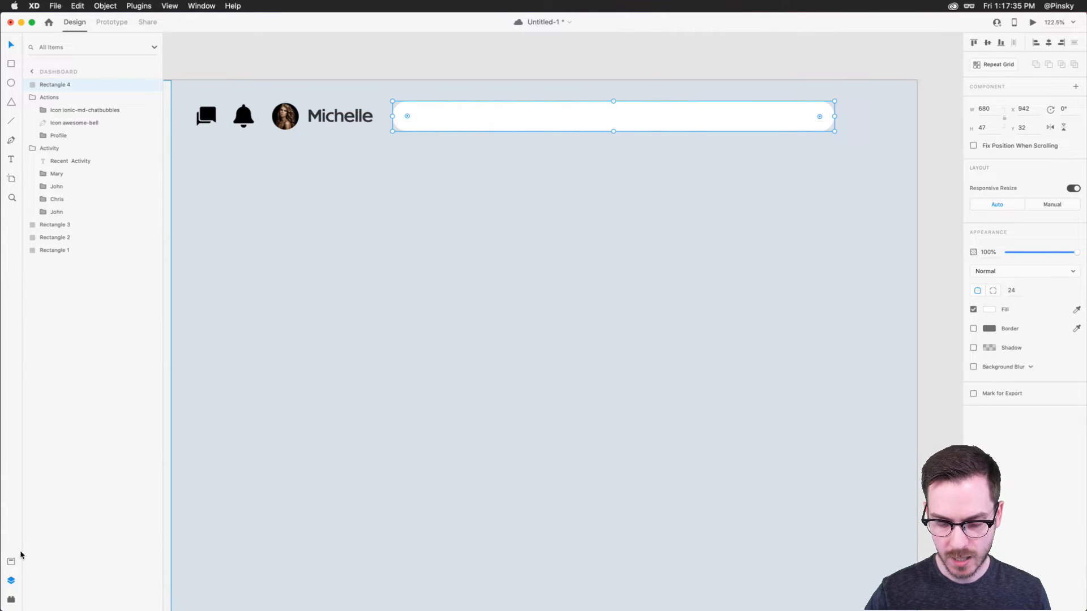
Search the icon plugin for "search", insert the Feather search icon, and place it inside the search bar's left end at about X 965.
{"action": "left_click", "coordinate": [11, 599]}
{"action": "double_click", "coordinate": [55, 102]}
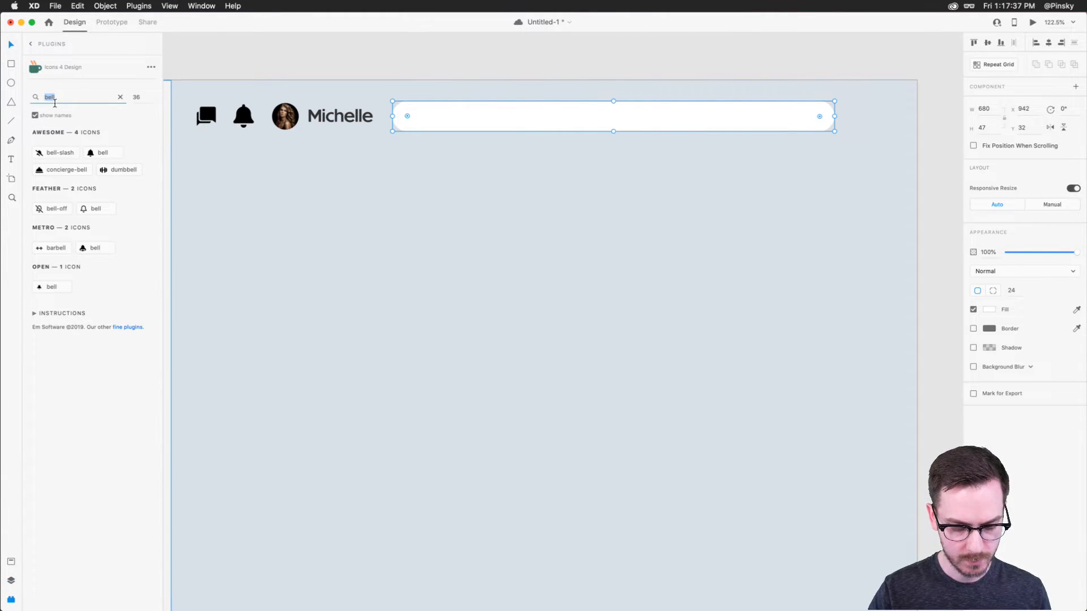
{"action": "type", "text": "search"}
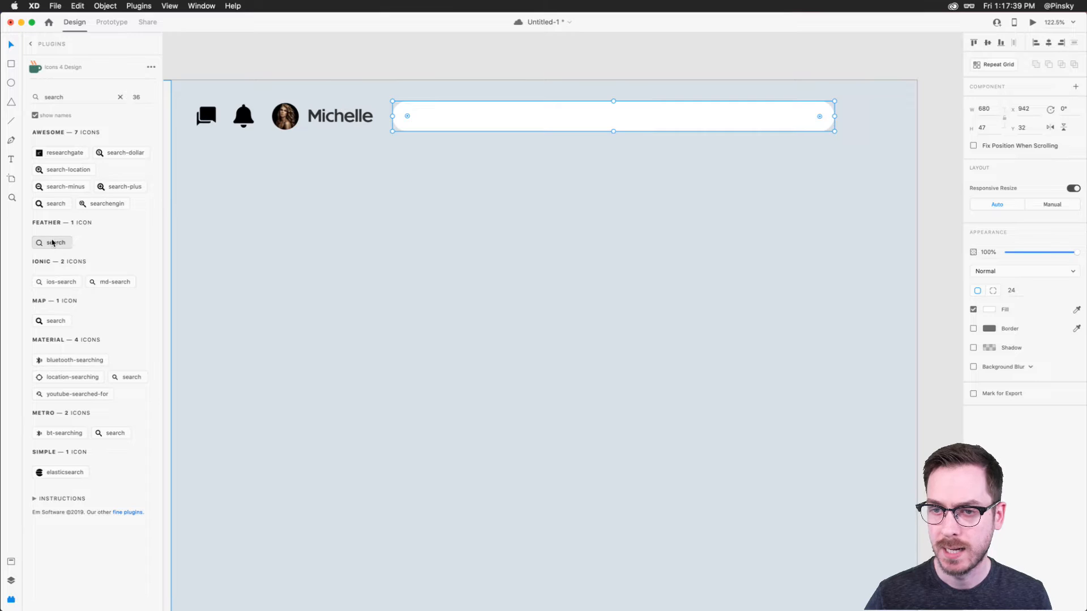
{"action": "left_click", "coordinate": [50, 242]}
{"action": "left_click_drag", "start_coordinate": [903, 128], "coordinate": [399, 117]}
{"action": "scroll", "coordinate": [423, 120], "scroll_direction": "up", "scroll_amount": 5}
{"action": "scroll", "coordinate": [398, 117], "scroll_direction": "down", "scroll_amount": 4}
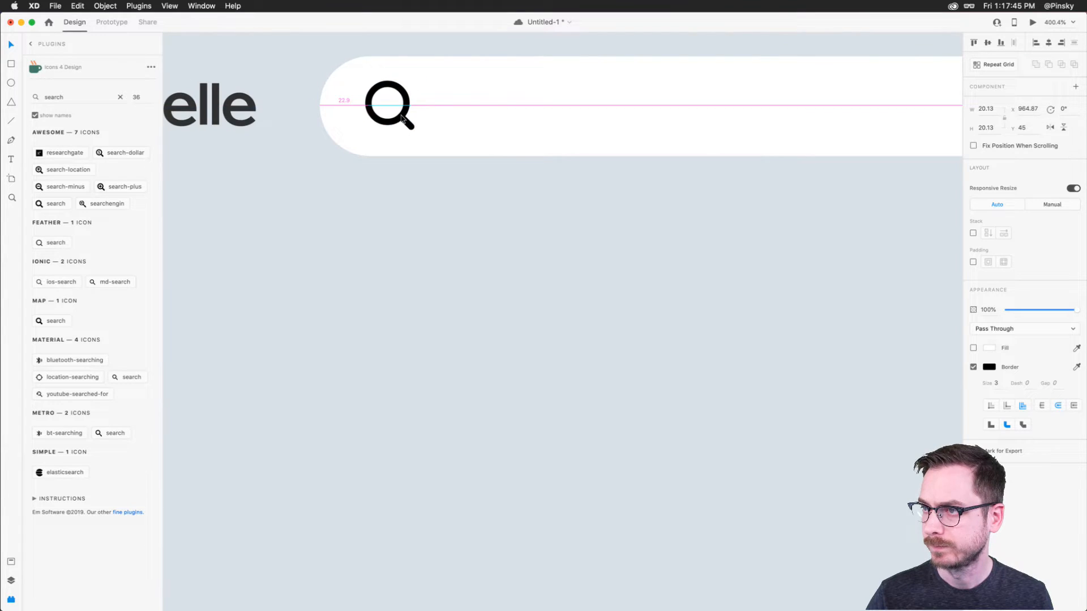
Add the text "Search" beside the magnifier icon inside the bar, at about X 1003, Y 43.
{"action": "left_click", "coordinate": [433, 117]}
{"action": "type", "text": "Search"}
{"action": "key", "text": "Escape"}
{"action": "left_click_drag", "start_coordinate": [468, 121], "coordinate": [450, 115]}
{"action": "scroll", "coordinate": [449, 115], "scroll_direction": "down", "scroll_amount": 4}
{"action": "scroll", "coordinate": [450, 114], "scroll_direction": "up", "scroll_amount": 4}
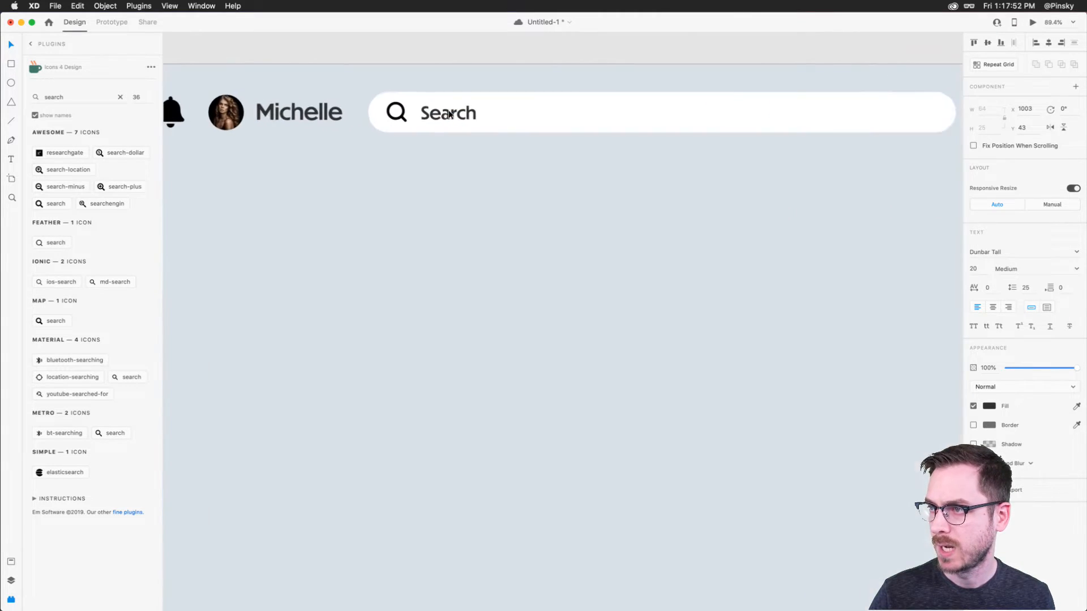
Shift the magnifier icon and the Search text slightly toward the bar's left end, keeping them vertically centred.
{"action": "left_click", "coordinate": [404, 111]}
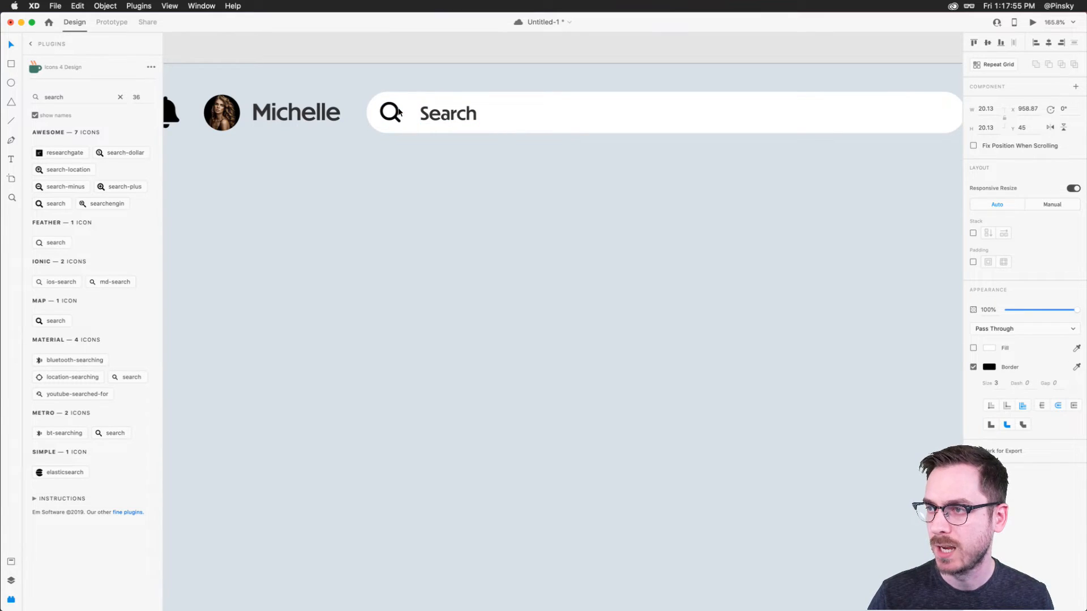
{"action": "left_click", "coordinate": [447, 113], "text": "shift"}
{"action": "left_click_drag", "start_coordinate": [448, 113], "coordinate": [444, 116]}
{"action": "left_click", "coordinate": [443, 116]}
{"action": "left_click", "coordinate": [405, 111]}
{"action": "left_click", "coordinate": [439, 116], "text": "shift"}
{"action": "scroll", "coordinate": [439, 116], "scroll_direction": "down", "scroll_amount": 3}
Group the search bar, magnifier icon and Search text, and widen the group to about 764.
{"action": "left_click", "coordinate": [497, 113]}
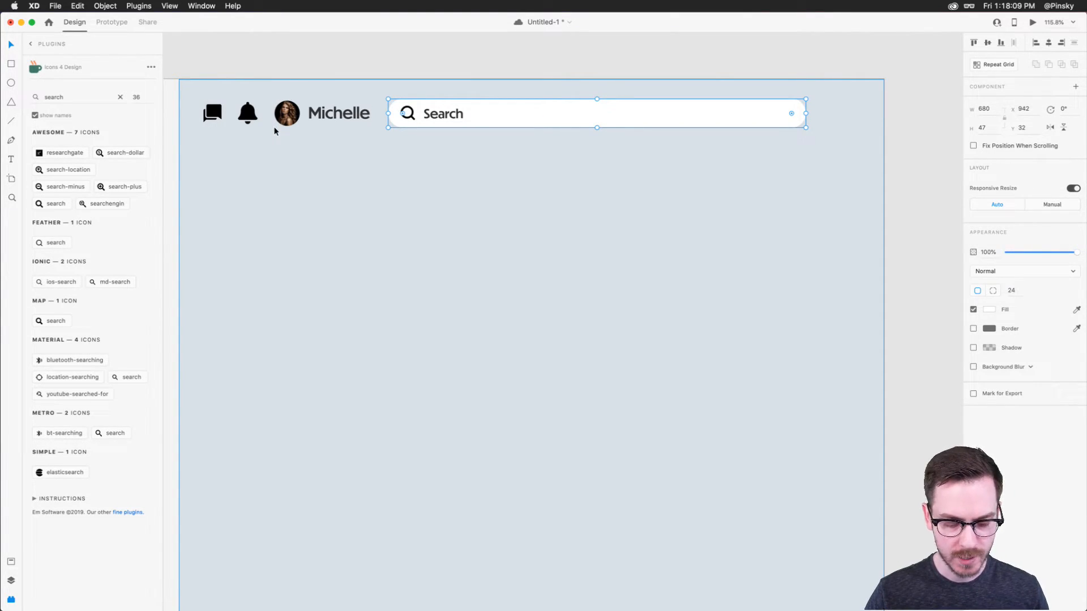
{"action": "key", "text": "super+y"}
{"action": "left_click", "coordinate": [62, 87]}
{"action": "left_click", "coordinate": [61, 109], "text": "shift"}
{"action": "key", "text": "super+g"}
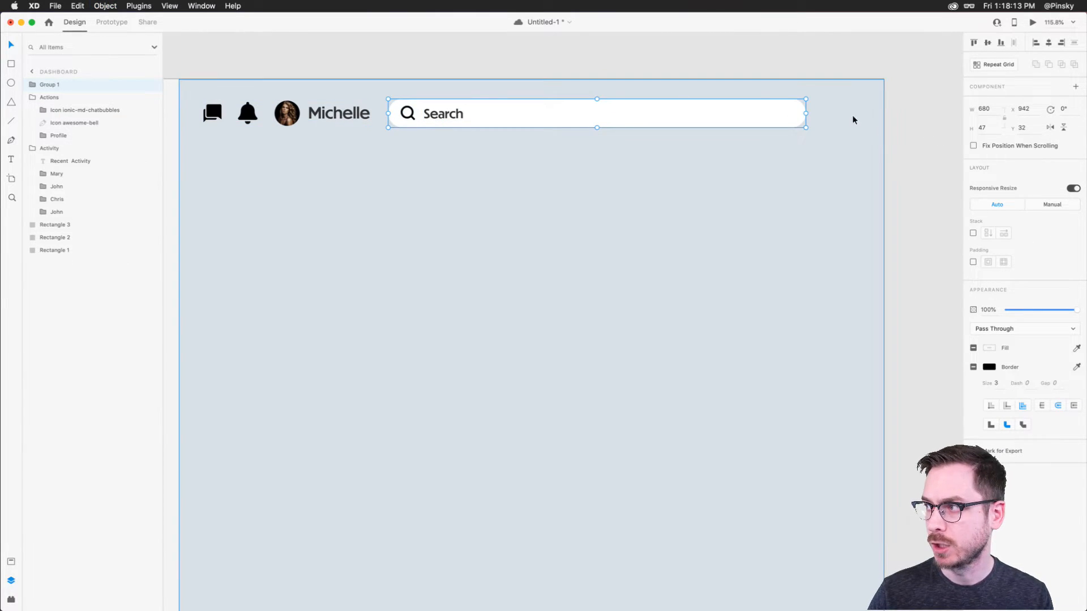
{"action": "left_click_drag", "start_coordinate": [805, 113], "coordinate": [858, 113]}
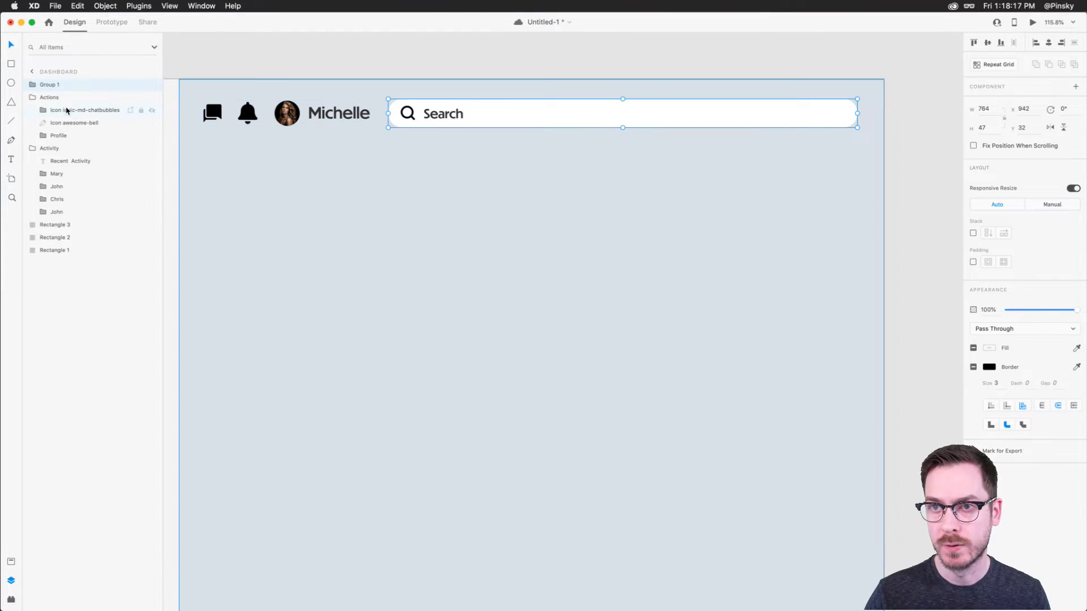
Rename the search bar's group Search.
{"action": "double_click", "coordinate": [52, 85]}
{"action": "type", "text": "Search"}
{"action": "key", "text": "Return"}
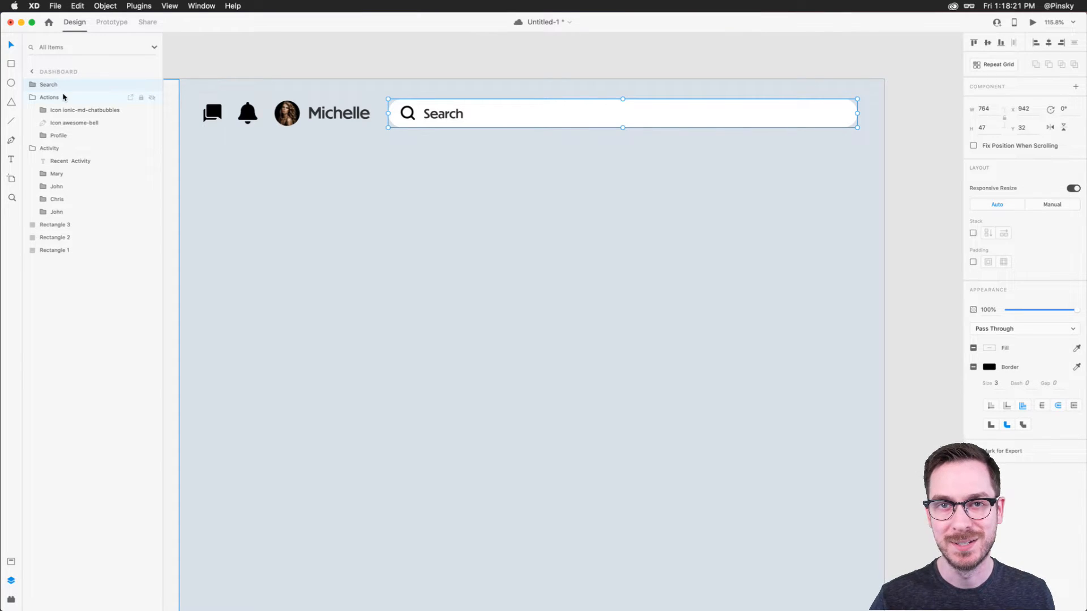
Group Search and Actions together as Upper Section and turn on Stack for the new group.
{"action": "left_click", "coordinate": [32, 97]}
{"action": "left_click", "coordinate": [65, 97], "text": "shift"}
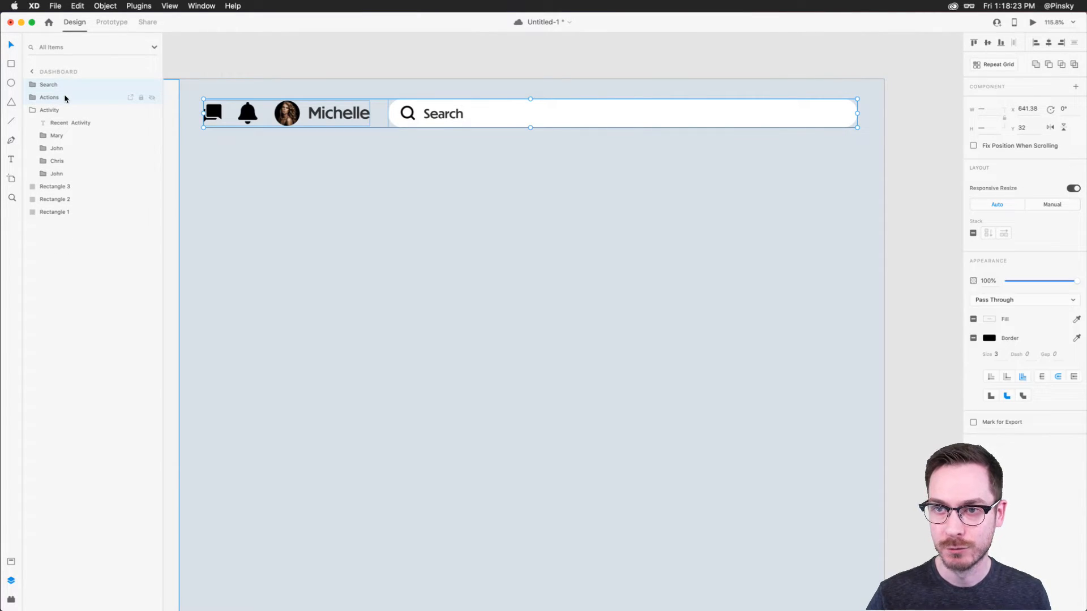
{"action": "key", "text": "super+g"}
{"action": "double_click", "coordinate": [49, 85]}
{"action": "type", "text": "Upper Section"}
{"action": "key", "text": "Return"}
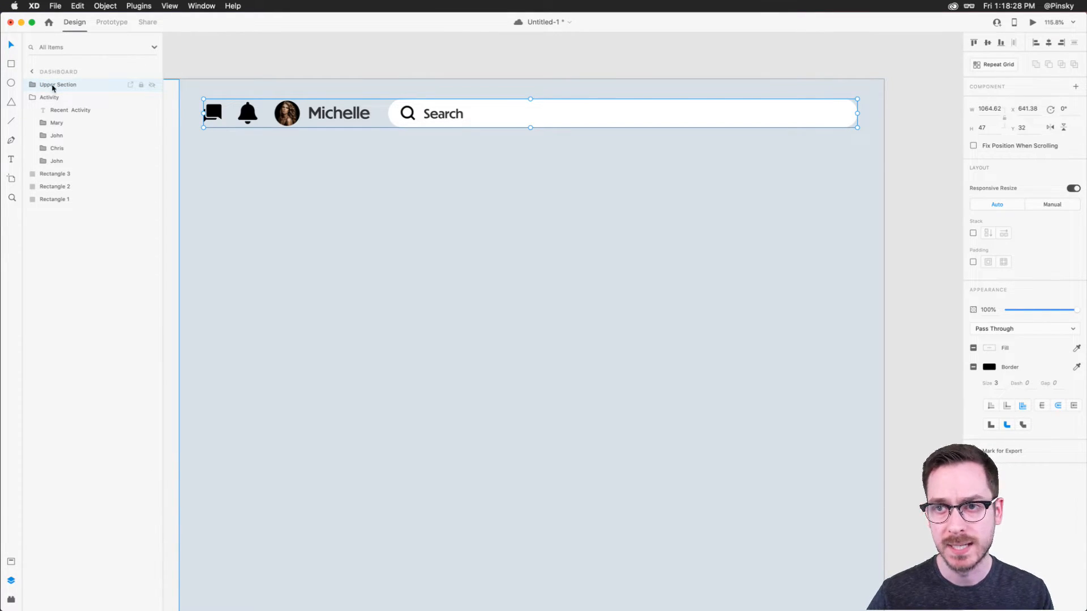
{"action": "left_click", "coordinate": [973, 234]}
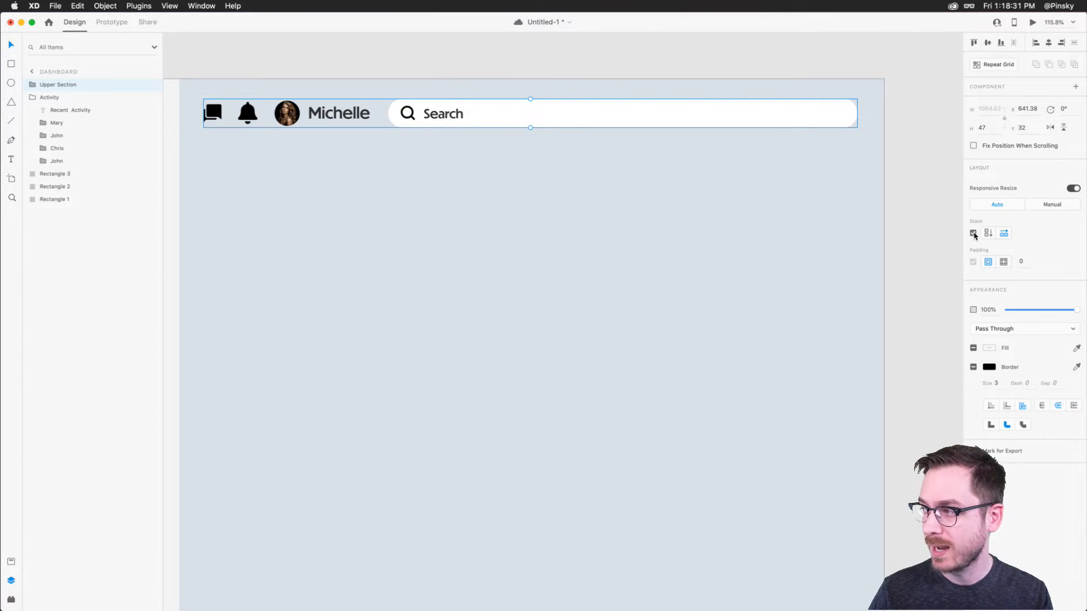
Try the search bar ahead of Actions in the Upper Section stack, and move Actions back to the front.
{"action": "double_click", "coordinate": [553, 107]}
{"action": "left_click_drag", "start_coordinate": [601, 112], "coordinate": [444, 116]}
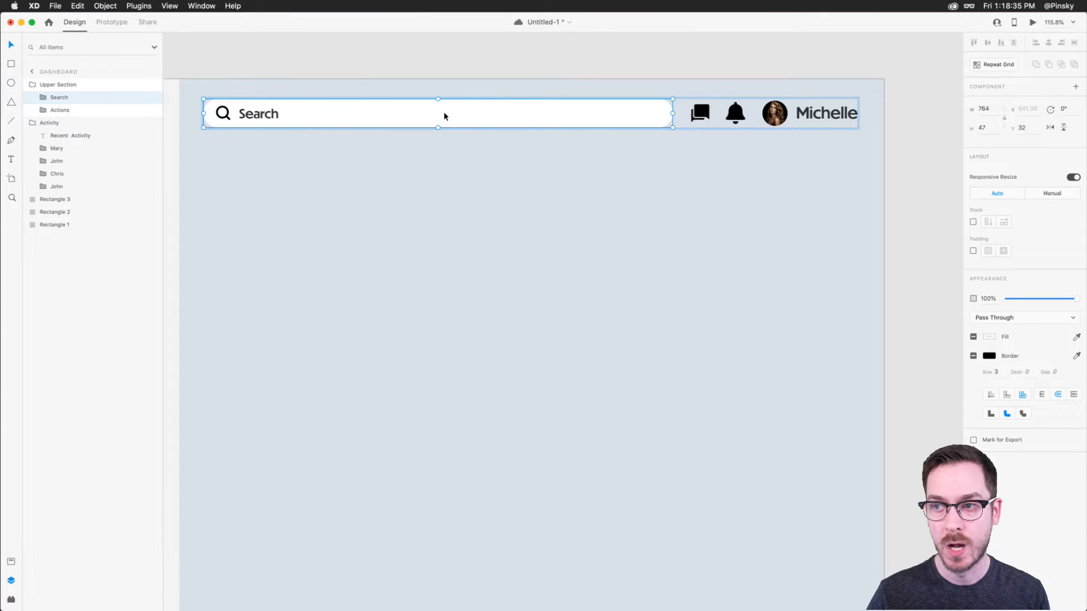
{"action": "left_click_drag", "start_coordinate": [790, 114], "coordinate": [370, 115]}
{"action": "key", "text": "super+z"}
{"action": "left_click", "coordinate": [764, 107]}
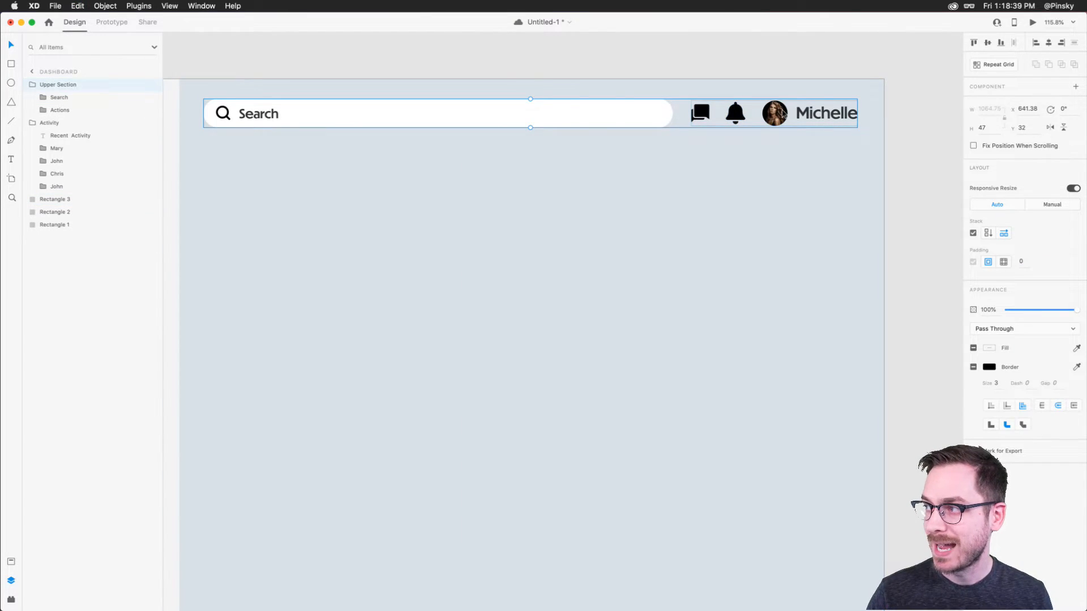
{"action": "double_click", "coordinate": [764, 108]}
{"action": "left_click_drag", "start_coordinate": [764, 108], "coordinate": [304, 114]}
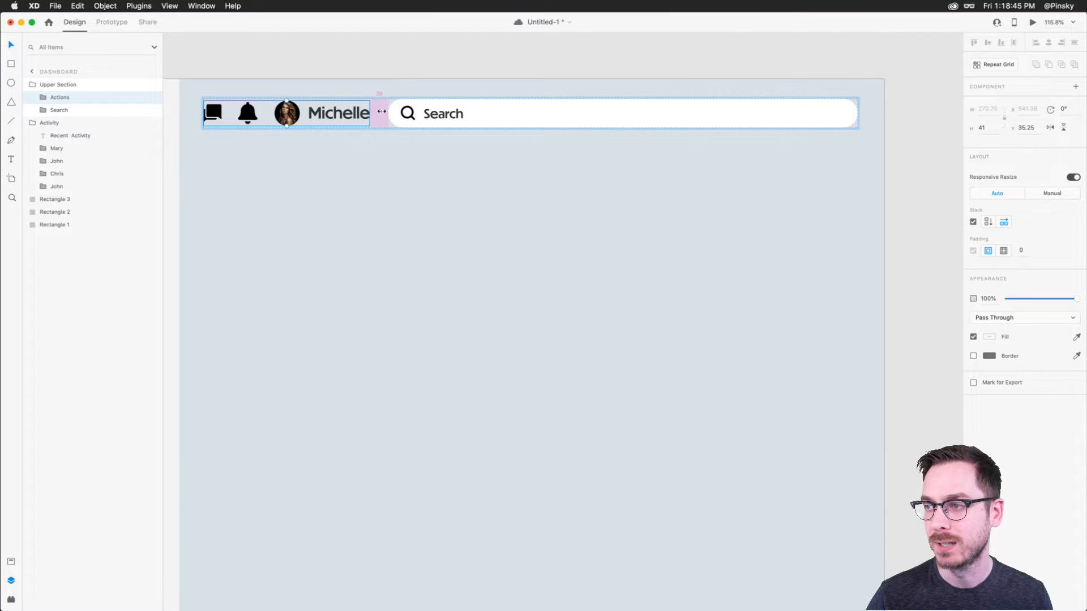
Move the Profile group ahead of the chat and bell icons in the Actions stack.
{"action": "double_click", "coordinate": [289, 110]}
{"action": "left_click_drag", "start_coordinate": [290, 110], "coordinate": [221, 112]}
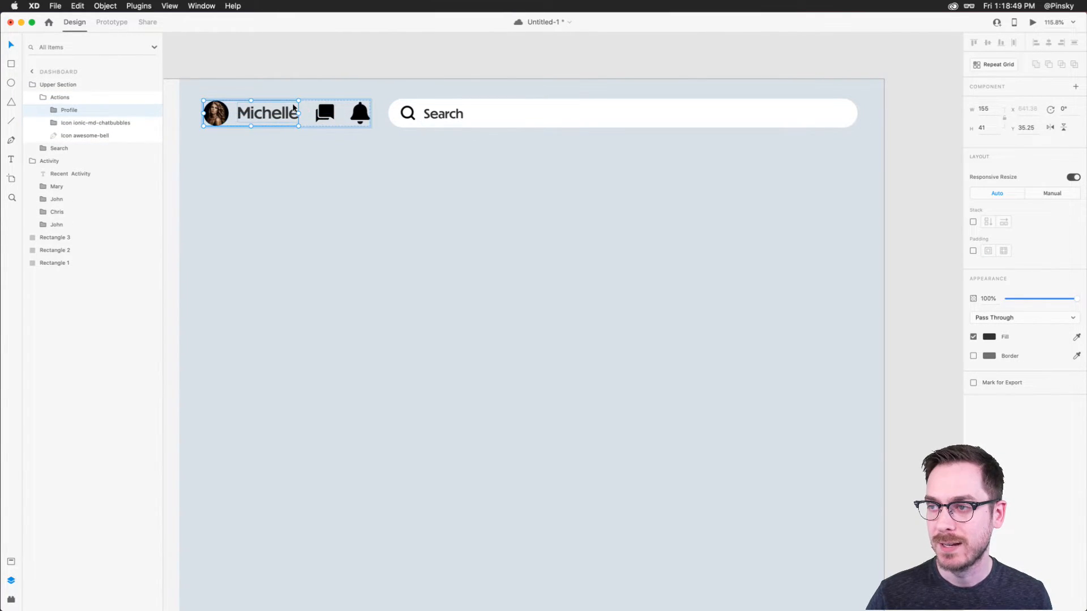
{"action": "key", "text": "Escape"}
Move the whole Upper Section group down to Y 46.
{"action": "scroll", "coordinate": [413, 152], "scroll_direction": "down", "scroll_amount": 5}
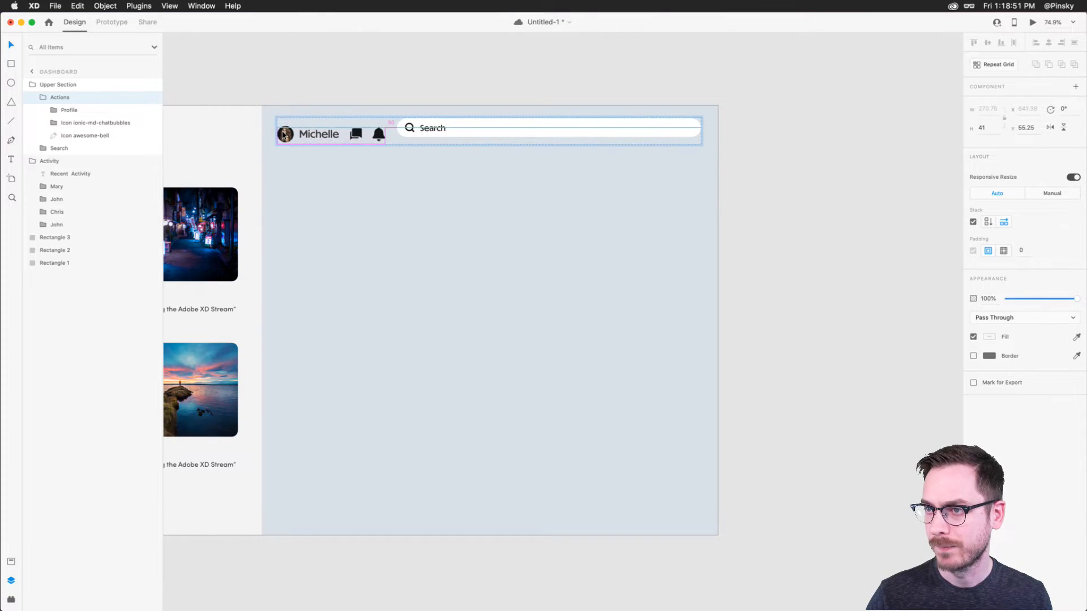
{"action": "key", "text": "Escape"}
{"action": "left_click_drag", "start_coordinate": [286, 131], "coordinate": [286, 136]}
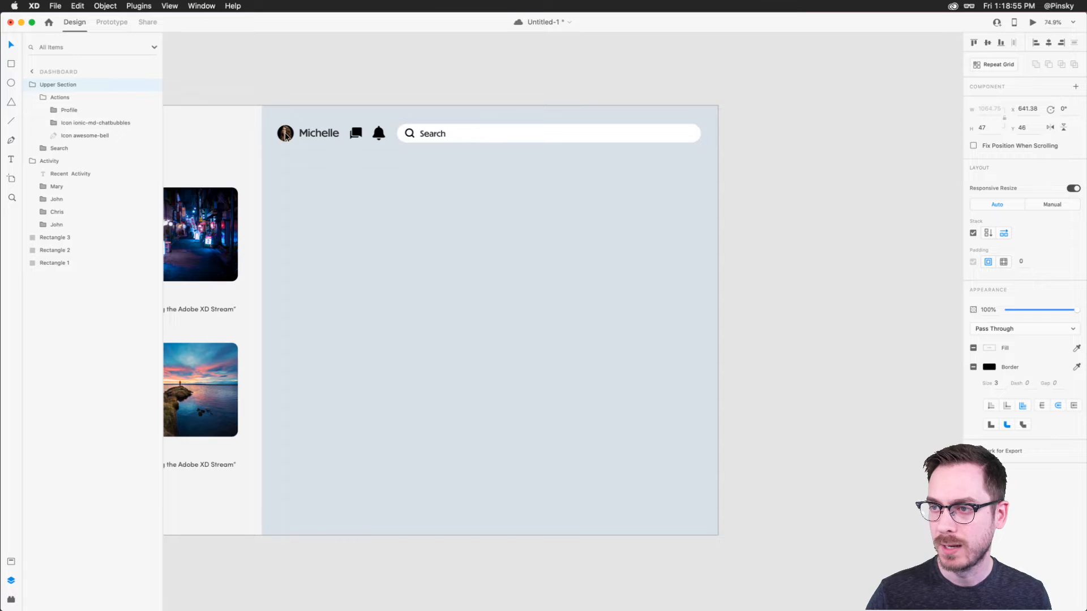
{"action": "scroll", "coordinate": [284, 132], "scroll_direction": "down", "scroll_amount": 3}
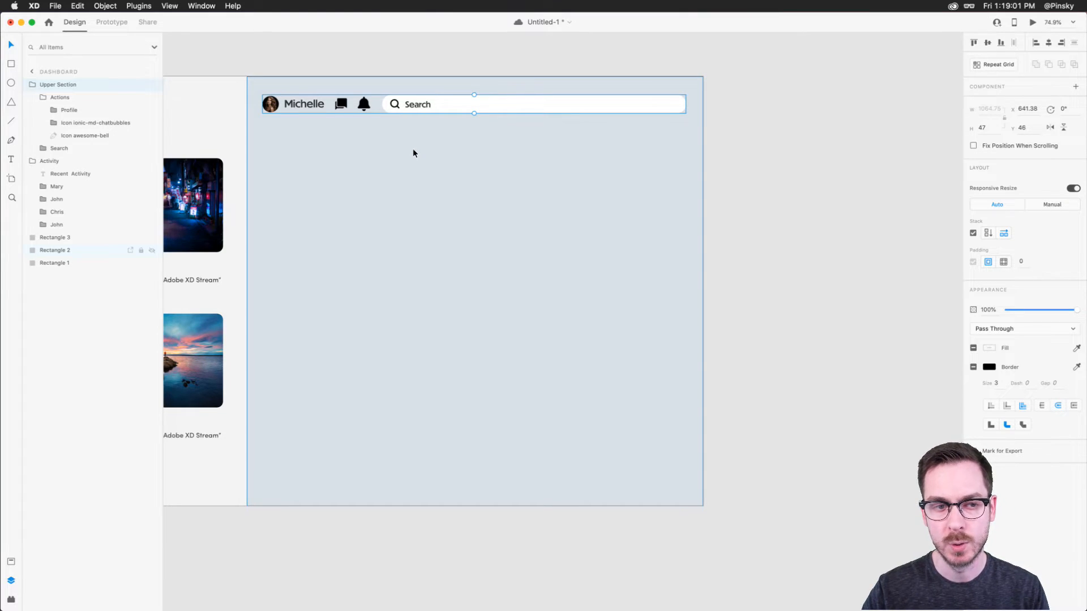
Draw a borderless white rectangle about 1065 by 612 px with corner radius 28 below the Upper Section, and shift it up slightly.
{"action": "left_click", "coordinate": [403, 131]}
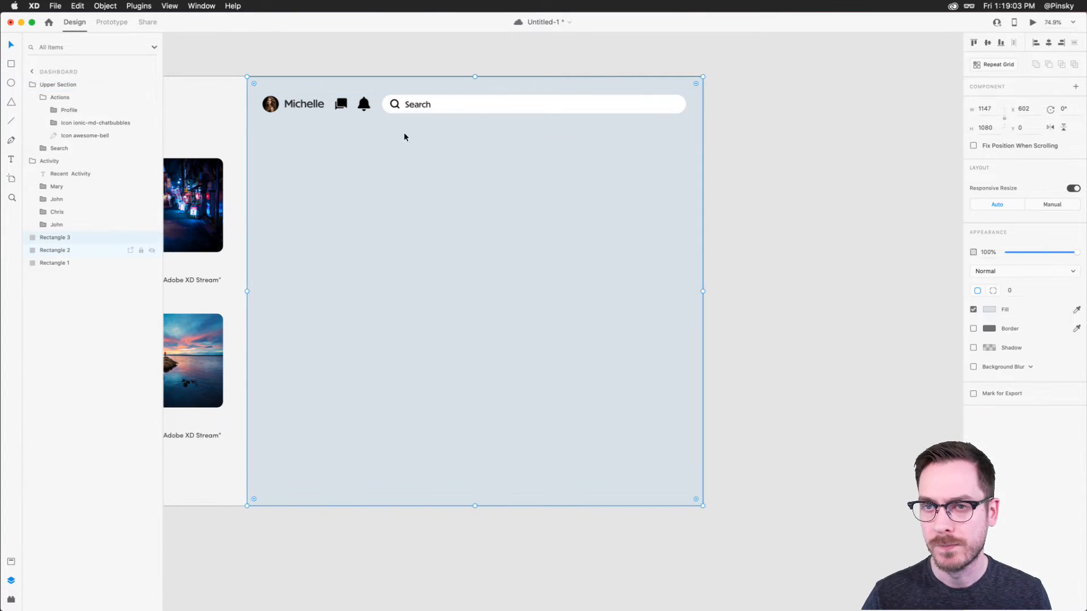
{"action": "left_click", "coordinate": [11, 64]}
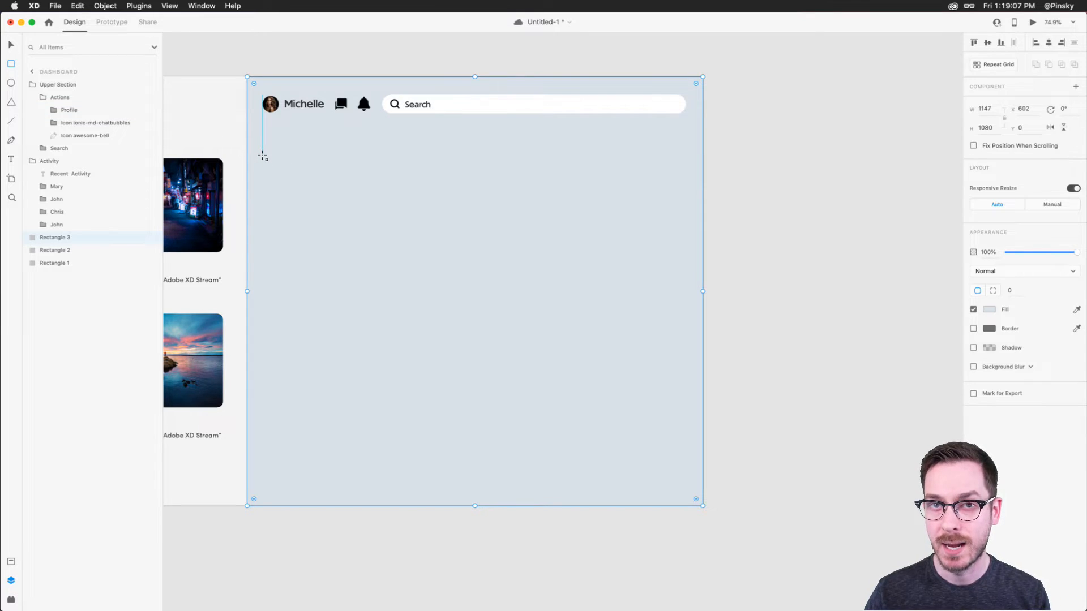
{"action": "mouse_move", "coordinate": [263, 155]}
{"action": "left_mouse_down"}
{"action": "mouse_move", "coordinate": [585, 337]}
{"action": "mouse_move", "coordinate": [644, 458]}
{"action": "mouse_move", "coordinate": [688, 397]}
{"action": "mouse_move", "coordinate": [675, 398]}
{"action": "mouse_move", "coordinate": [687, 401]}
{"action": "mouse_move", "coordinate": [677, 389]}
{"action": "left_mouse_up"}
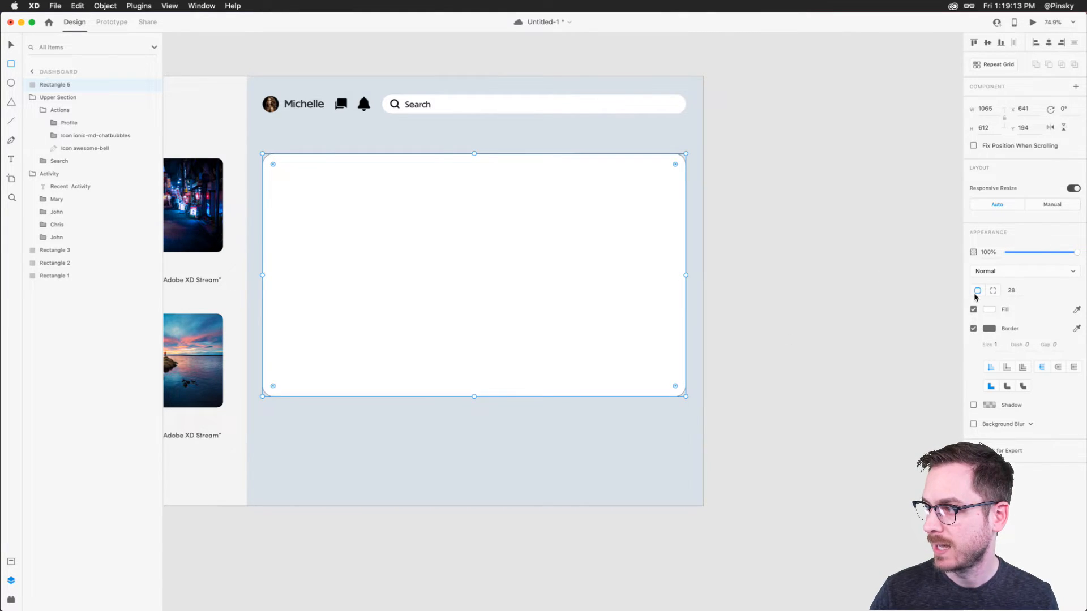
{"action": "left_click", "coordinate": [973, 329]}
{"action": "key", "text": "v"}
{"action": "mouse_move", "coordinate": [500, 239]}
{"action": "left_mouse_down"}
{"action": "mouse_move", "coordinate": [499, 216]}
{"action": "mouse_move", "coordinate": [499, 231]}
{"action": "left_mouse_up"}
Add the heading "Planner" above the white card in all caps and Bold, aligned with the card's left edge at X 641.
{"action": "key", "text": "t"}
{"action": "left_click", "coordinate": [270, 139]}
{"action": "type", "text": "Planner"}
{"action": "key", "text": "Escape"}
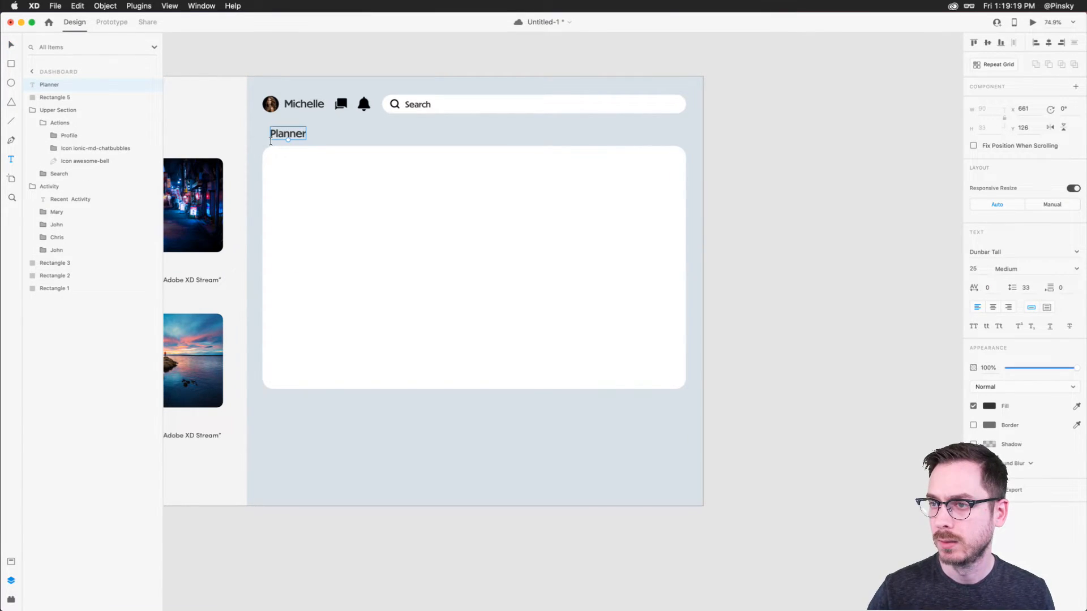
{"action": "left_click", "coordinate": [974, 326]}
{"action": "key", "text": "v"}
{"action": "left_click_drag", "start_coordinate": [287, 134], "coordinate": [278, 135]}
{"action": "left_click", "coordinate": [1077, 269]}
{"action": "left_click", "coordinate": [1011, 301]}
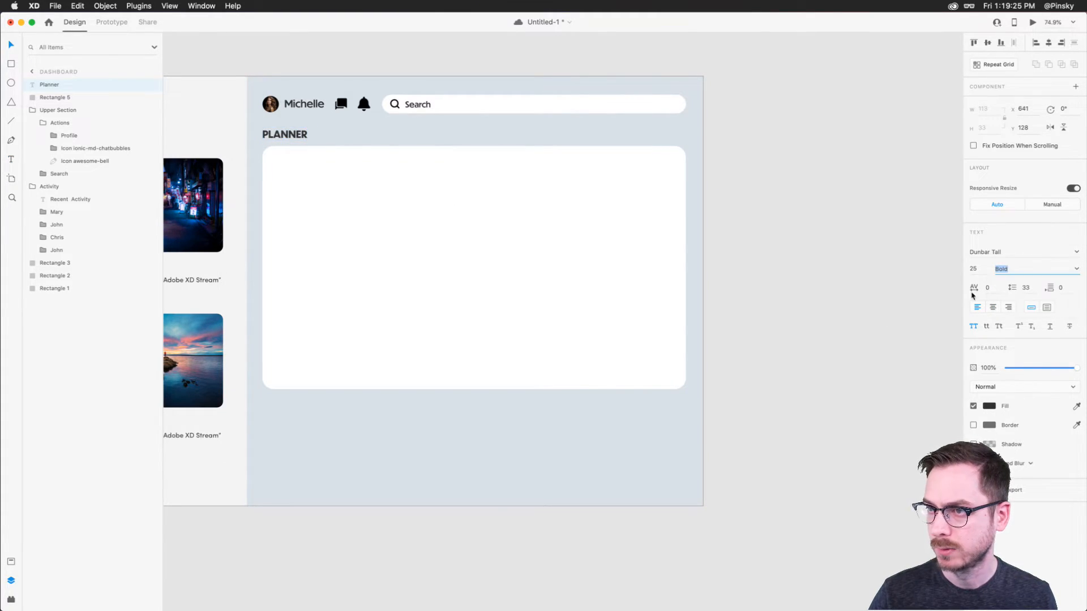
Move the PLANNER heading and the white card together slightly down, away from the search bar.
{"action": "left_click", "coordinate": [346, 182], "text": "shift"}
{"action": "left_click_drag", "start_coordinate": [346, 184], "coordinate": [347, 194]}
{"action": "left_click", "coordinate": [774, 203]}
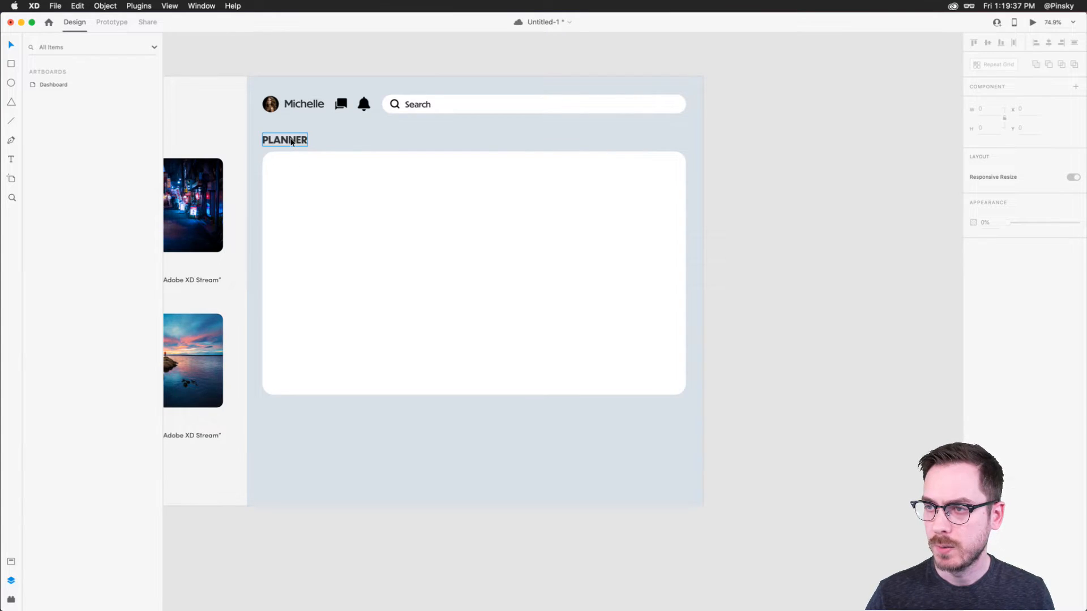
Copy the PLANNER heading into the card's upper left corner and make it a mixed-case, Medium-weight "Morning" label at X 681.
{"action": "left_click", "coordinate": [292, 141]}
{"action": "left_click_drag", "start_coordinate": [293, 146], "coordinate": [308, 180]}
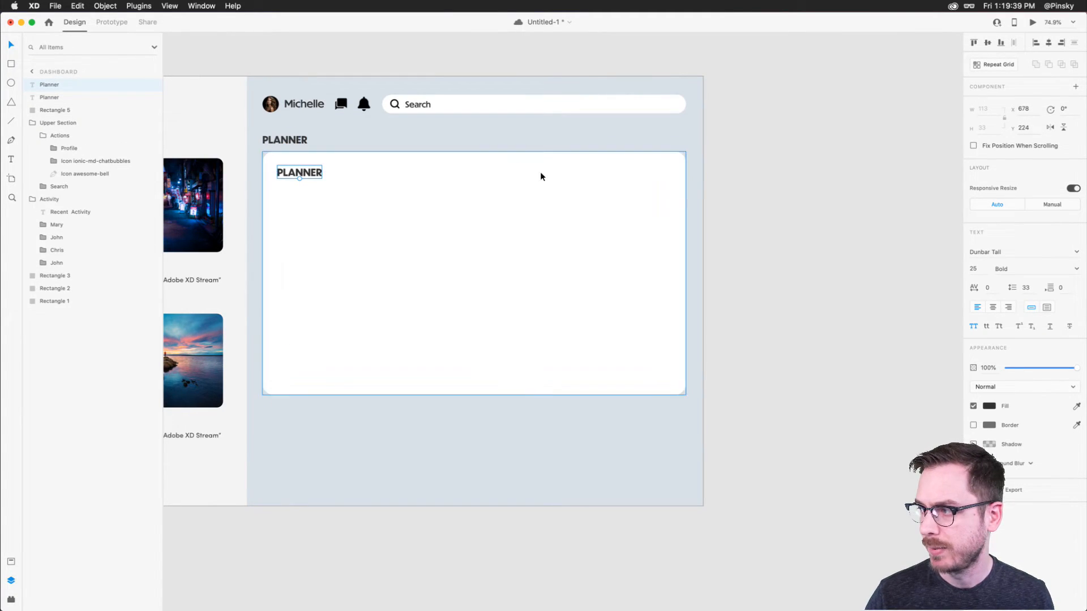
{"action": "left_click", "coordinate": [973, 325]}
{"action": "double_click", "coordinate": [286, 172]}
{"action": "type", "text": "Morning"}
{"action": "key", "text": "Escape"}
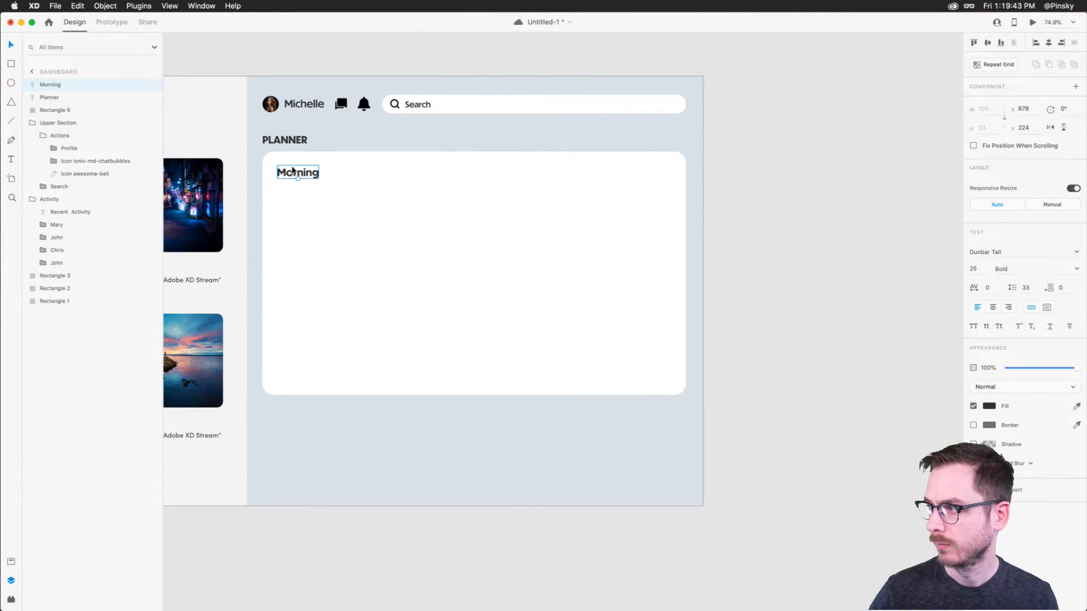
{"action": "left_click", "coordinate": [1076, 268]}
{"action": "left_click", "coordinate": [1006, 290]}
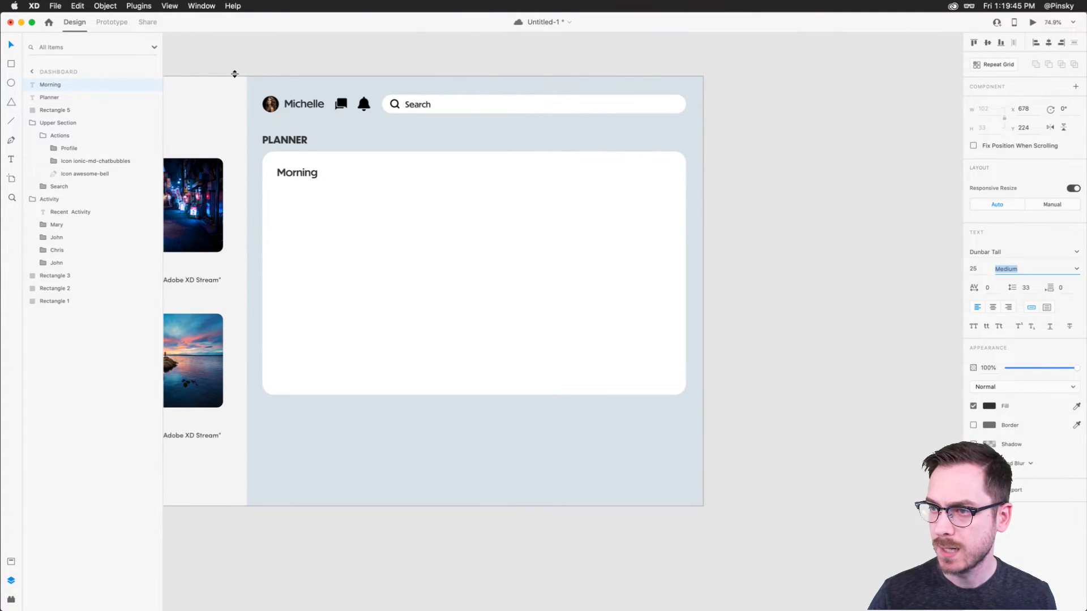
{"action": "left_click_drag", "start_coordinate": [294, 170], "coordinate": [295, 169]}
Draw a rounded rectangle about 296 by 64 px with corner radius 13 directly under the Morning label.
{"action": "scroll", "coordinate": [295, 170], "scroll_direction": "up", "scroll_amount": 5}
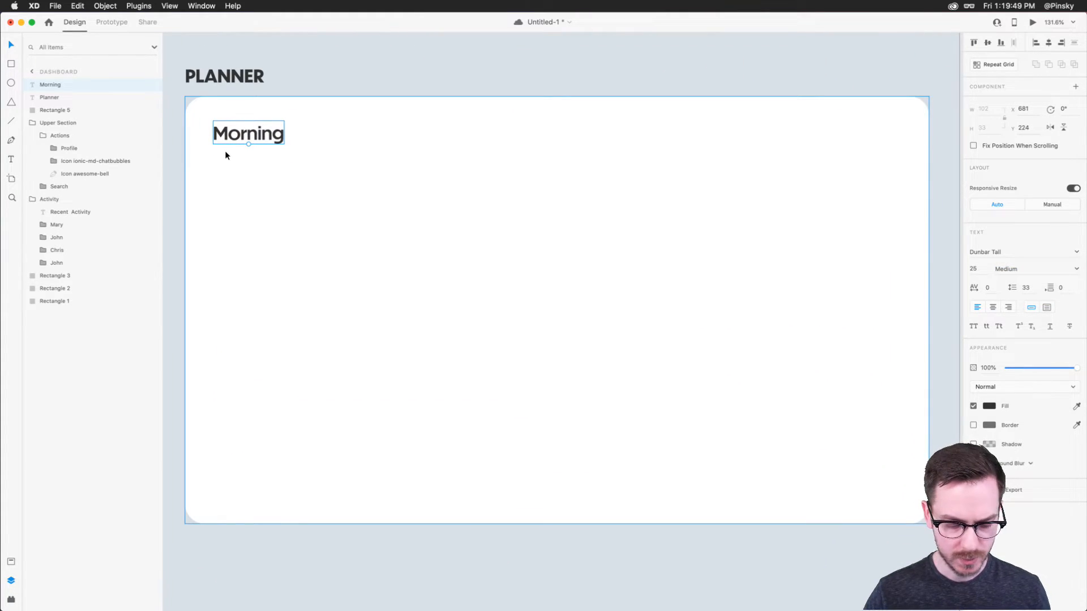
{"action": "key", "text": "r"}
{"action": "mouse_move", "coordinate": [214, 156]}
{"action": "left_mouse_down"}
{"action": "mouse_move", "coordinate": [429, 201]}
{"action": "mouse_move", "coordinate": [411, 190]}
{"action": "left_mouse_up"}
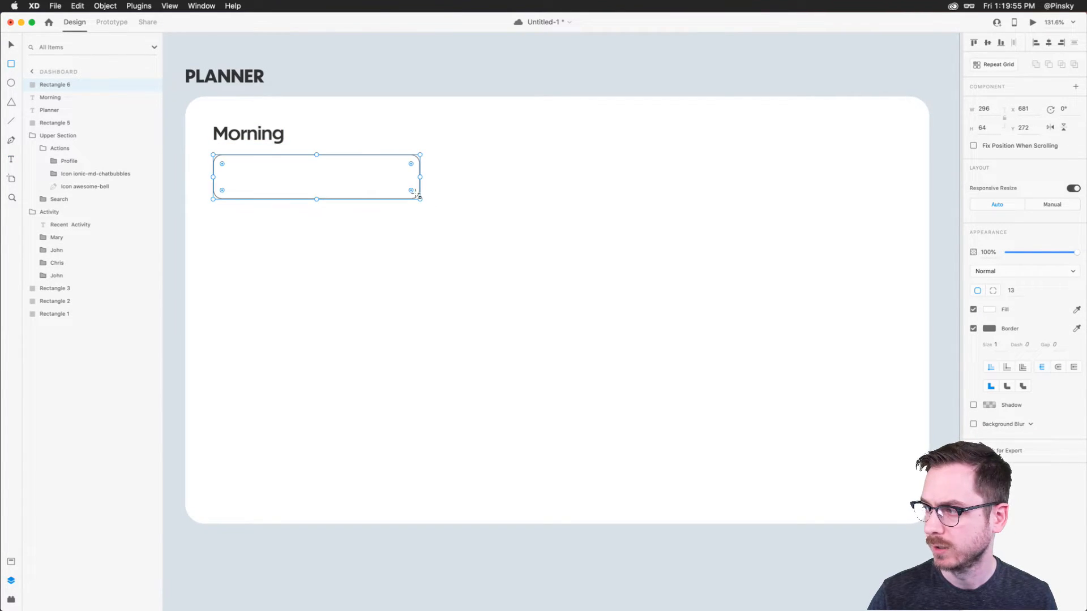
Fill the rectangle under Morning with yellow #FFC400 and remove its border.
{"action": "left_click", "coordinate": [989, 310]}
{"action": "left_click", "coordinate": [955, 322]}
{"action": "left_click_drag", "start_coordinate": [957, 325], "coordinate": [956, 328]}
{"action": "left_click", "coordinate": [943, 257]}
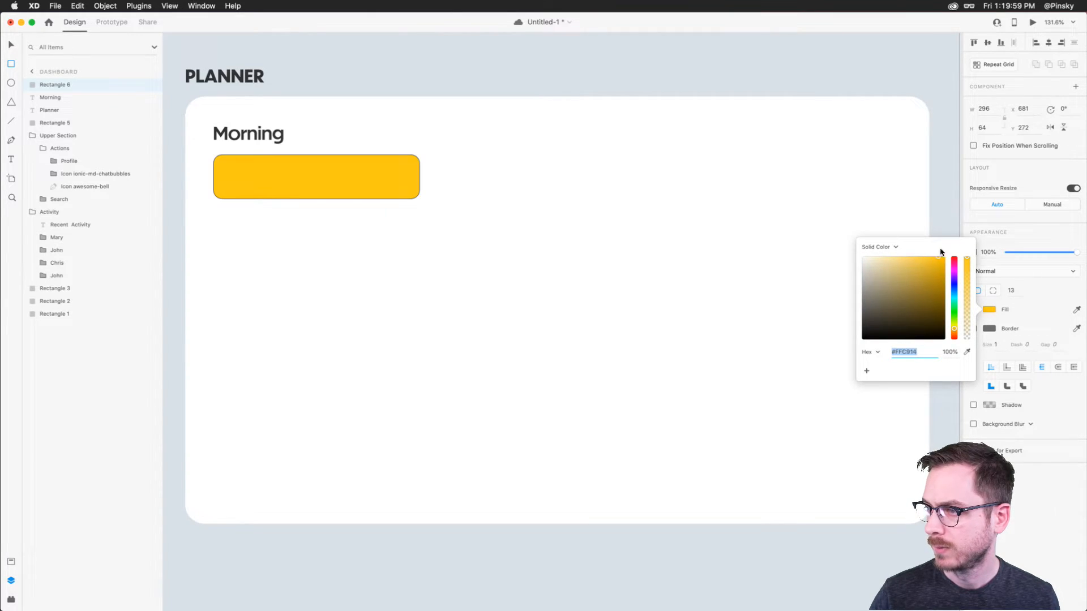
{"action": "left_click", "coordinate": [1000, 301]}
{"action": "left_click", "coordinate": [974, 329]}
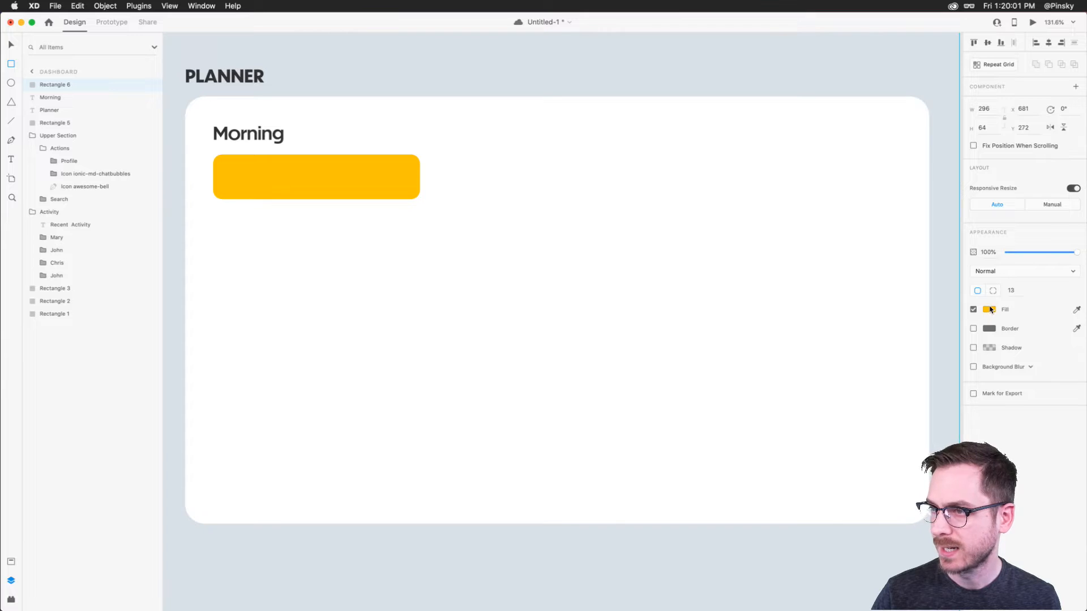
{"action": "left_click", "coordinate": [989, 310]}
{"action": "left_click", "coordinate": [953, 327]}
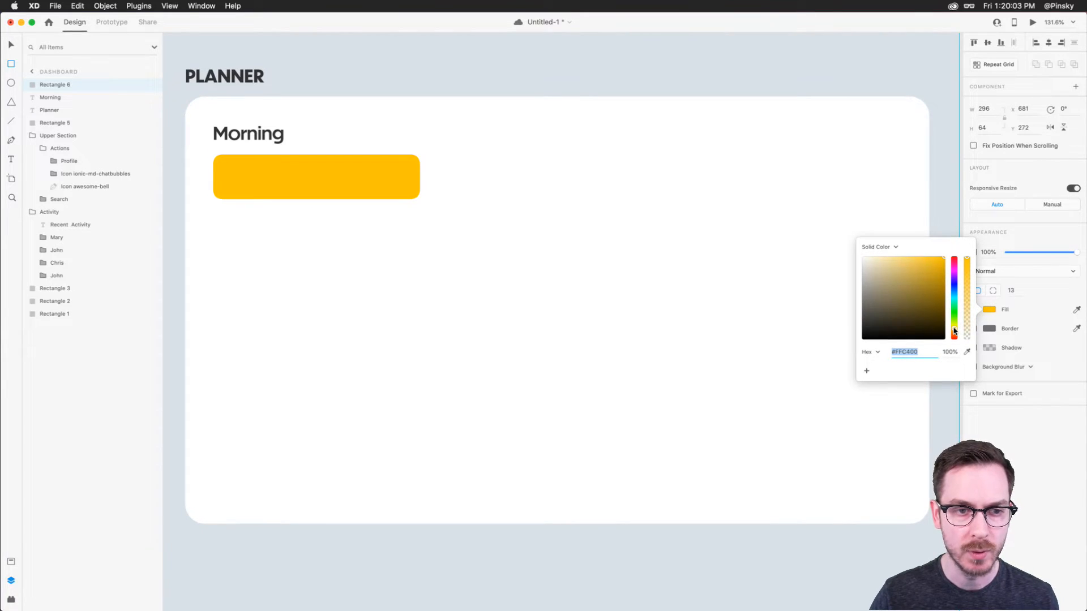
{"action": "left_click", "coordinate": [1005, 434]}
{"action": "key", "text": "v"}
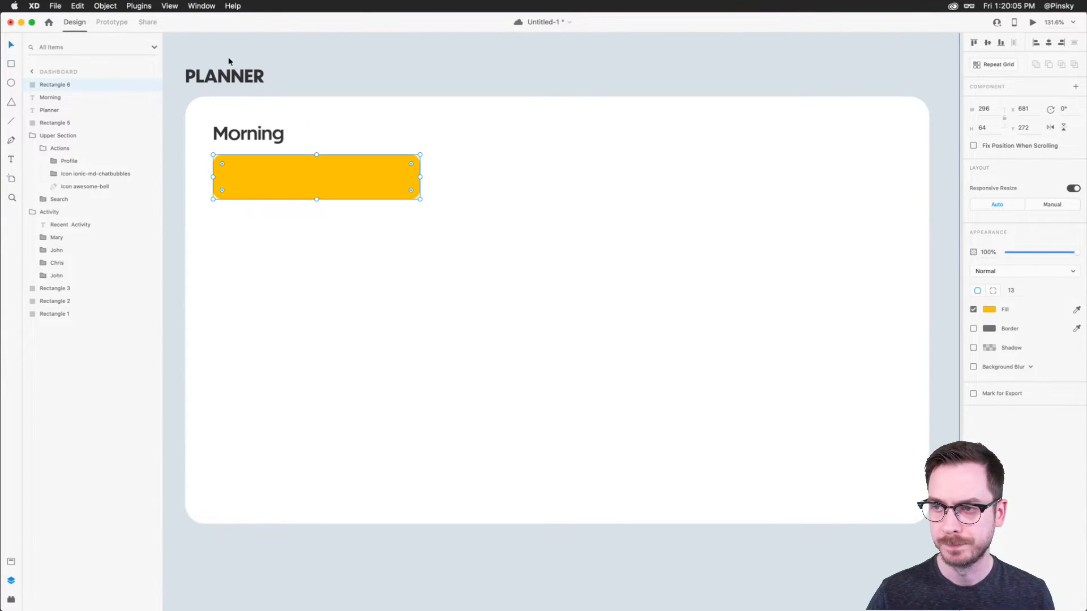
Place the text "Make breakfast" inside the yellow rectangle and narrow the rectangle to about 227 px to fit it.
{"action": "key", "text": "t"}
{"action": "left_click", "coordinate": [235, 182]}
{"action": "type", "text": "Make breakfast"}
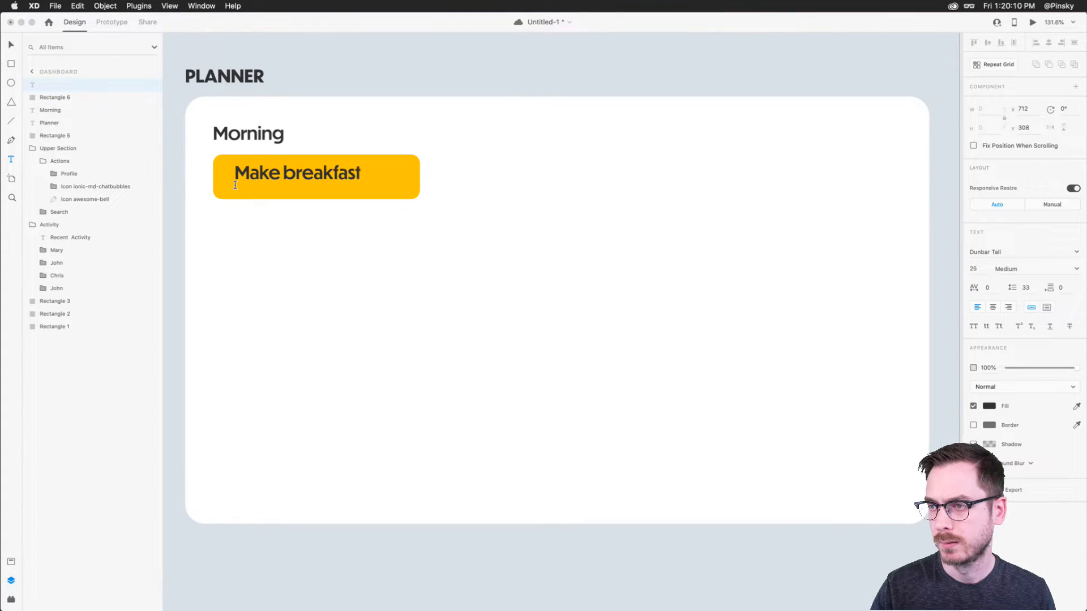
{"action": "key", "text": "Escape"}
{"action": "key", "text": "super+apostrophe"}
{"action": "left_click_drag", "start_coordinate": [263, 172], "coordinate": [260, 178]}
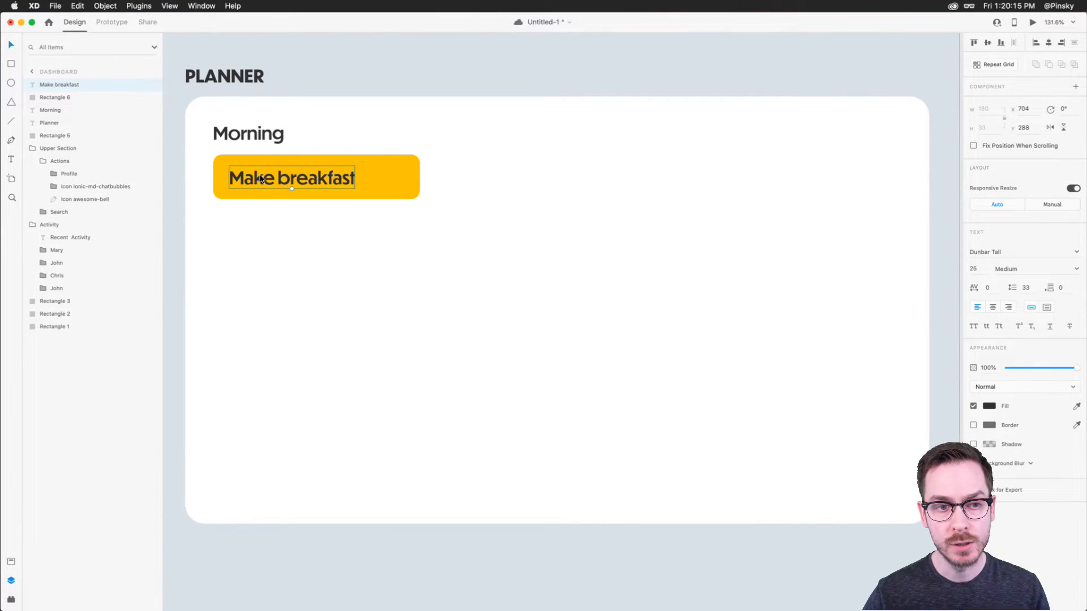
{"action": "left_click", "coordinate": [393, 172]}
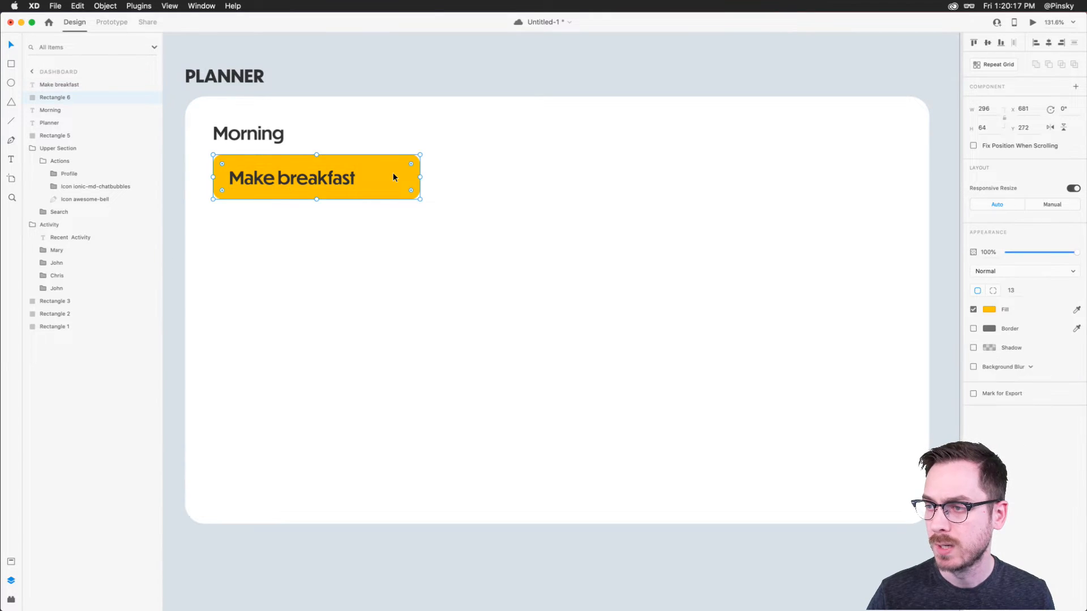
{"action": "left_click_drag", "start_coordinate": [419, 178], "coordinate": [371, 179]}
Group the Make breakfast text with its yellow rectangle and name the group Task.
{"action": "left_click", "coordinate": [321, 177], "text": "shift"}
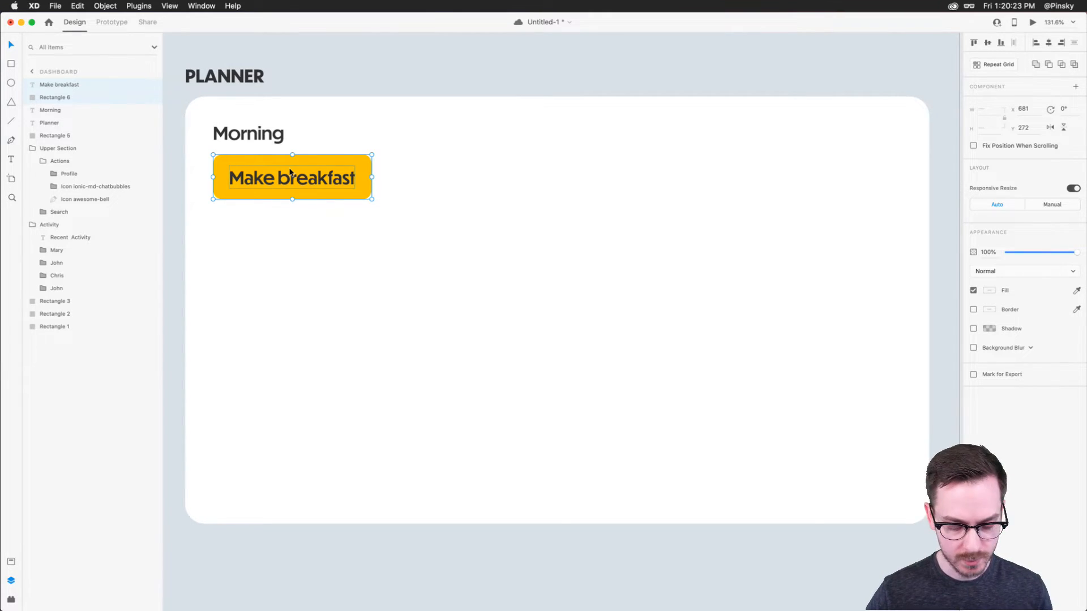
{"action": "key", "text": "super+g"}
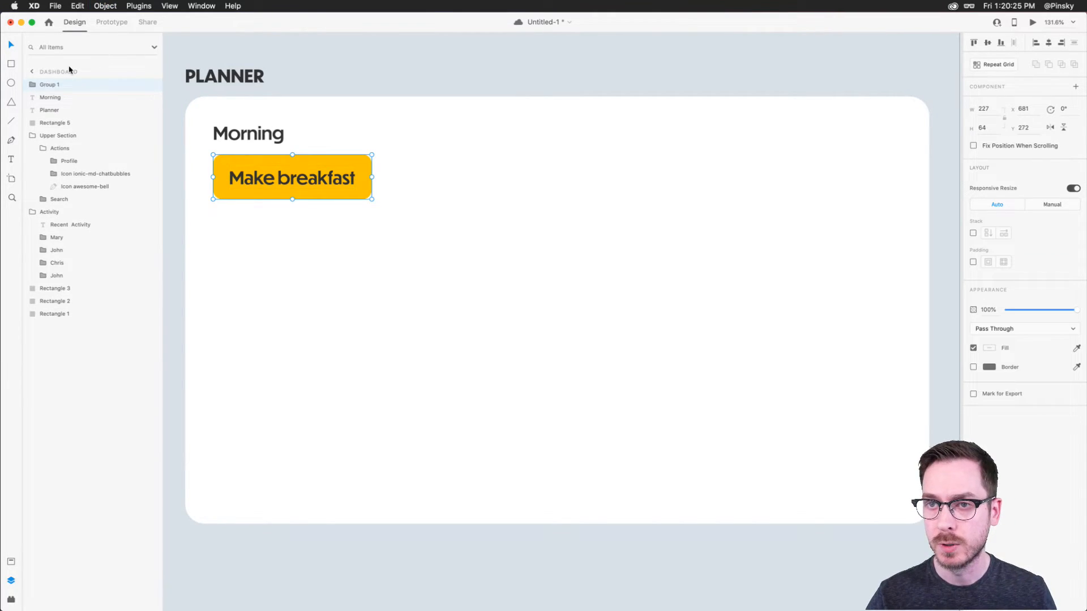
{"action": "double_click", "coordinate": [48, 85]}
{"action": "type", "text": "Tas"}
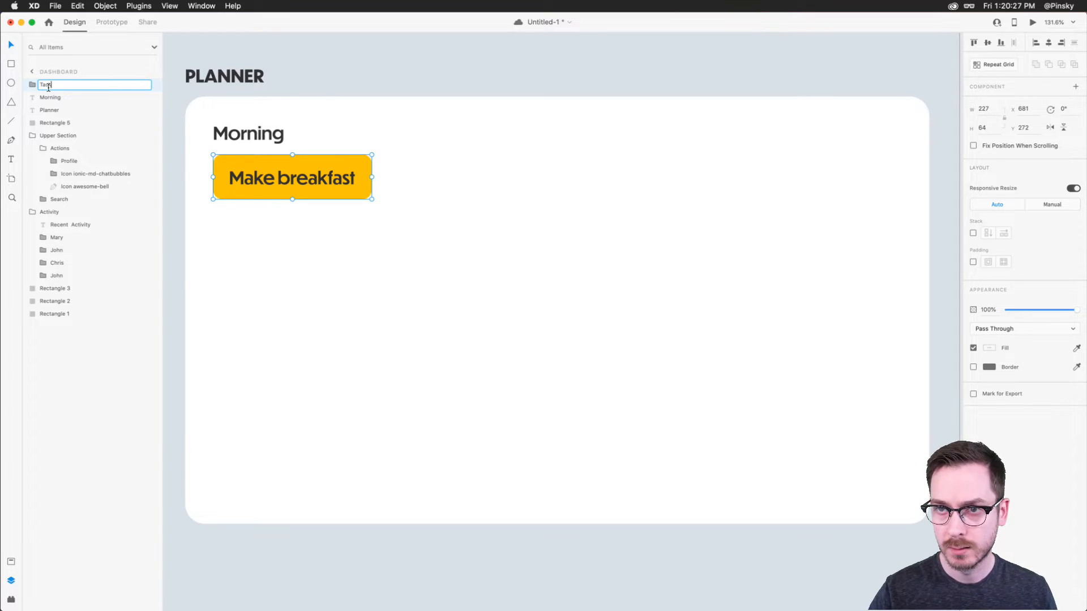
{"action": "type", "text": "k"}
{"action": "key", "text": "Return"}
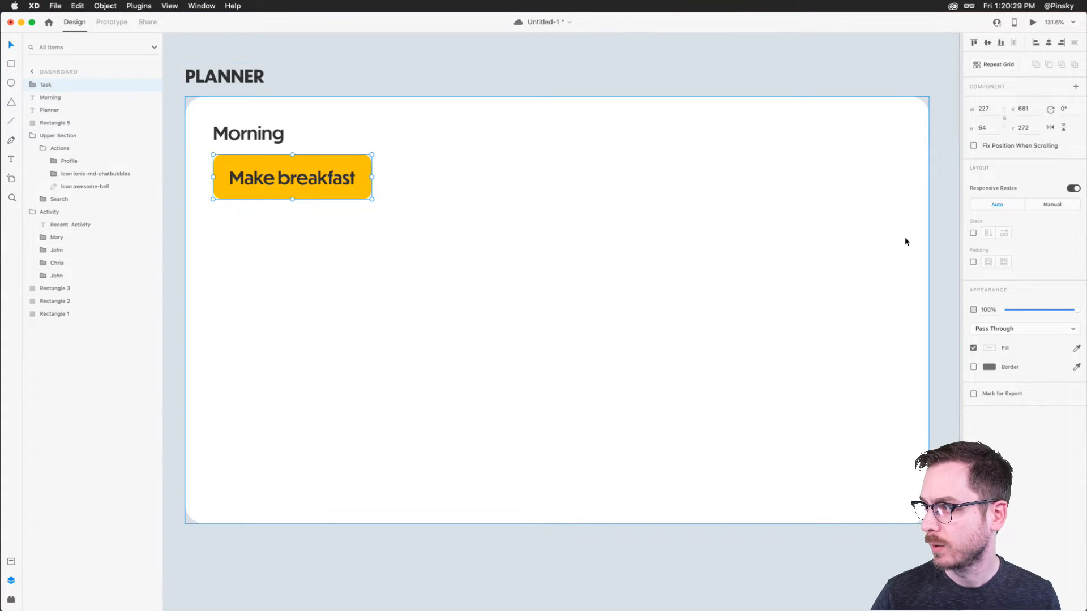
Turn on Padding for the Task group with left padding 24, and realign the group to X 681 under Morning.
{"action": "left_click", "coordinate": [972, 262]}
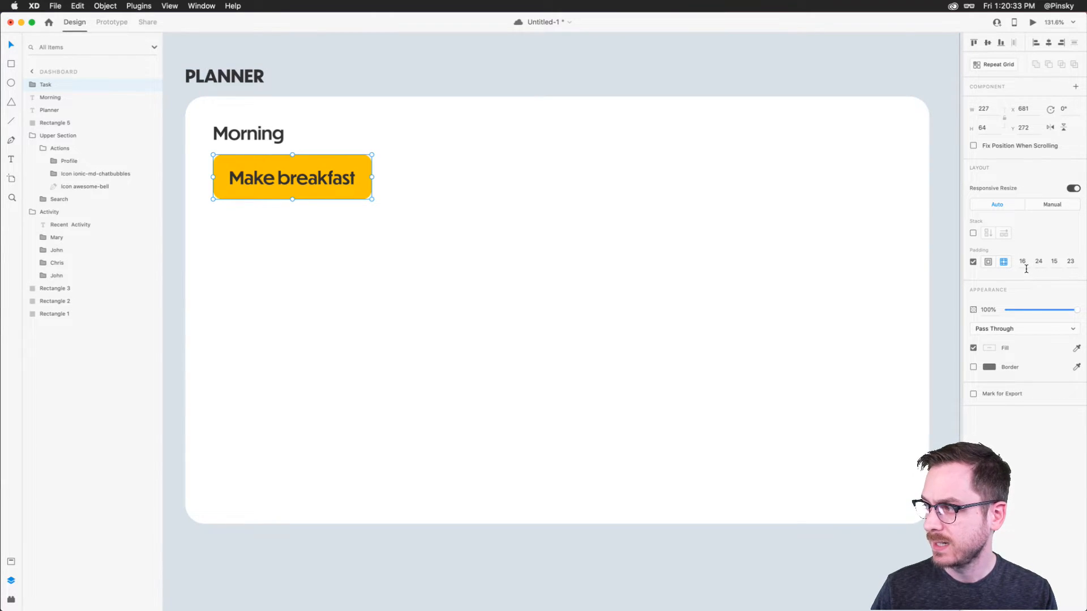
{"action": "left_click", "coordinate": [1074, 267]}
{"action": "type", "text": "24"}
{"action": "key", "text": "Return"}
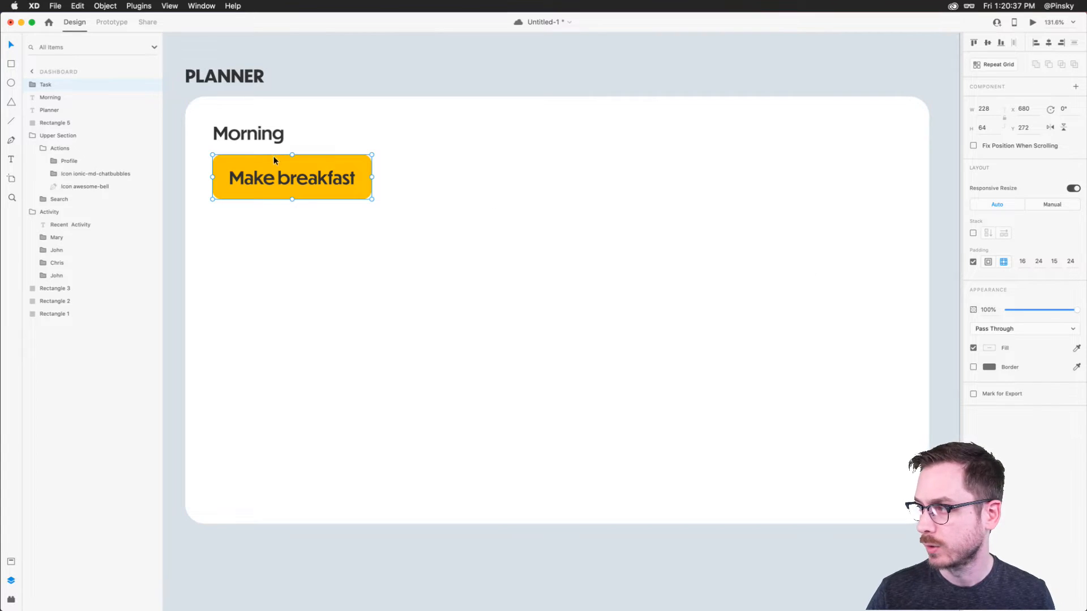
{"action": "left_click_drag", "start_coordinate": [273, 168], "coordinate": [273, 169]}
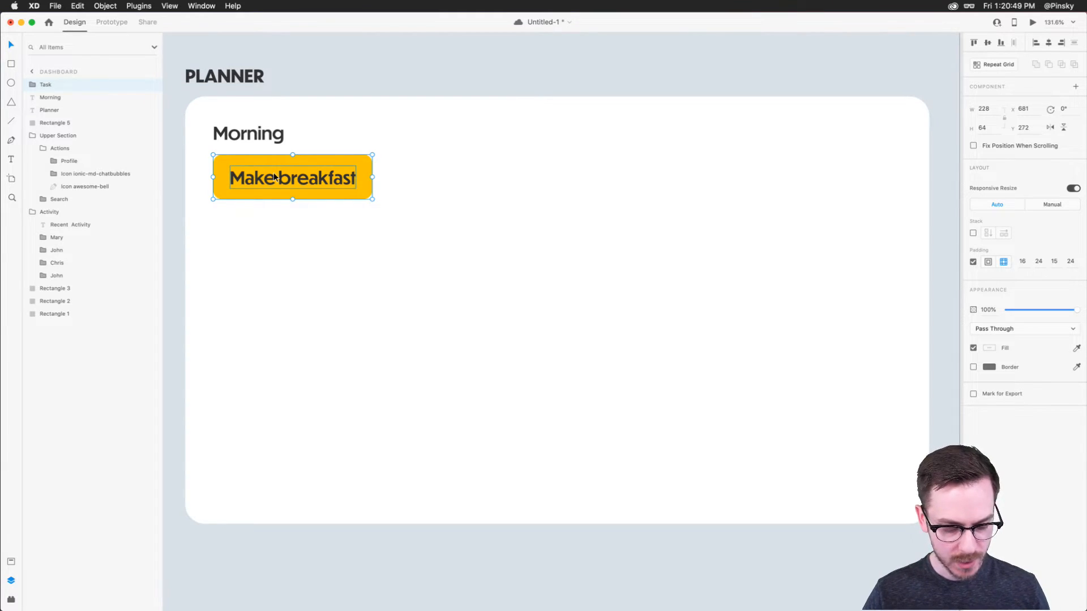
{"action": "key", "text": "super+g"}
{"action": "double_click", "coordinate": [47, 86]}
{"action": "type", "text": "Ma"}
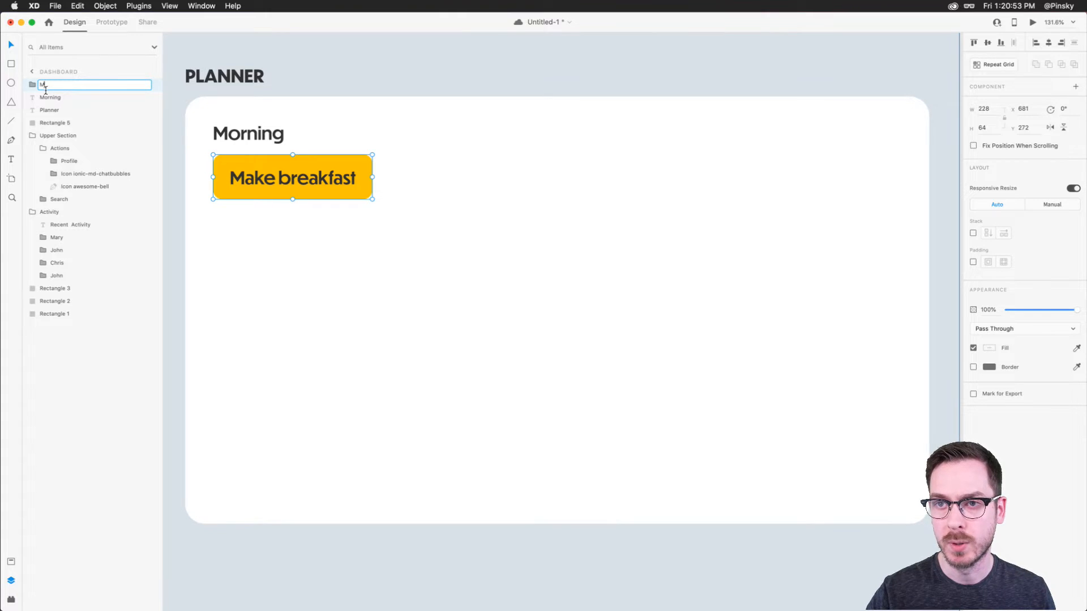
{"action": "key", "text": "Escape"}
{"action": "key", "text": "super+z"}
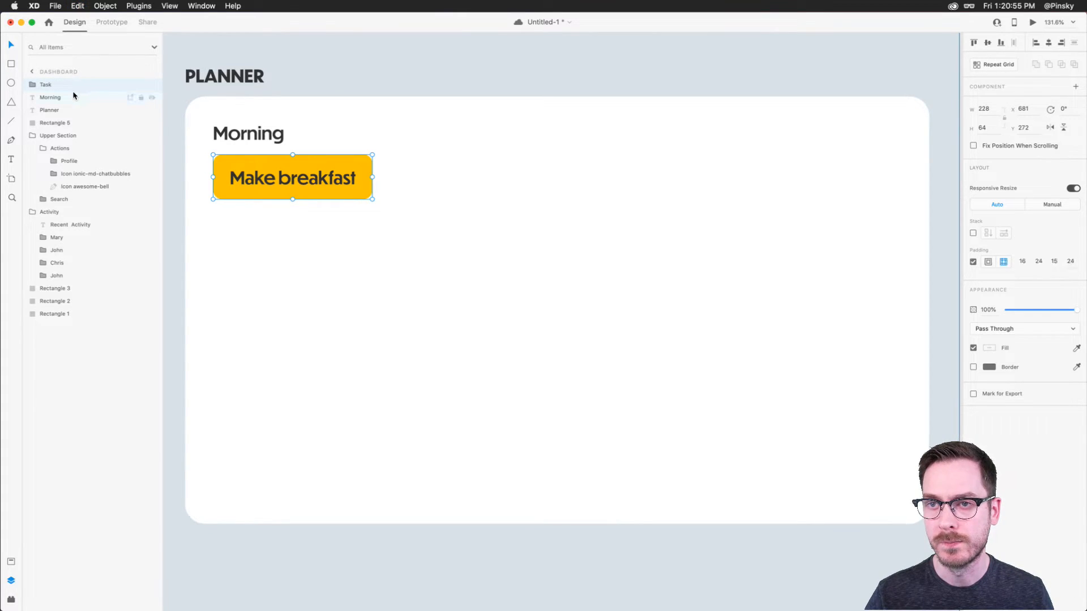
Group the Task group with the Morning label as "Morning" and turn on a vertical Stack for it.
{"action": "left_click", "coordinate": [69, 98], "text": "shift"}
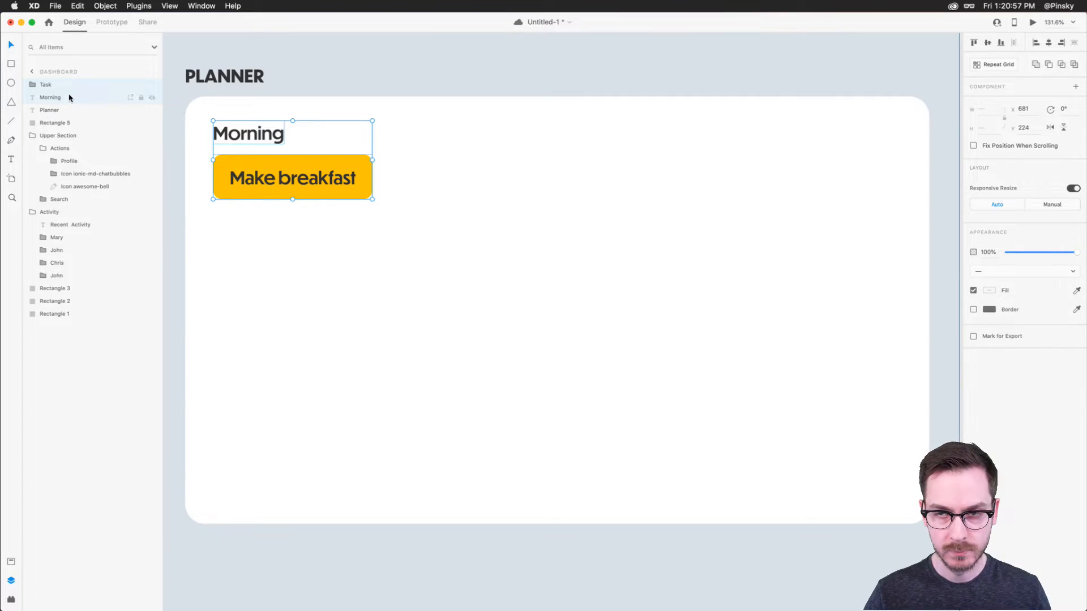
{"action": "key", "text": "super+g"}
{"action": "double_click", "coordinate": [48, 86]}
{"action": "type", "text": "Morning"}
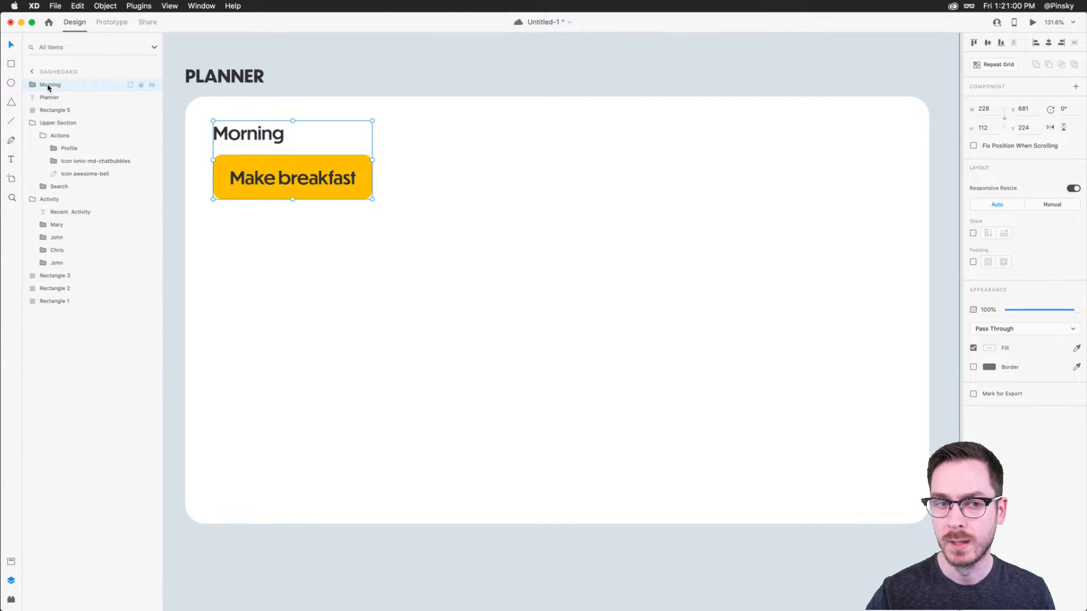
{"action": "key", "text": "Return"}
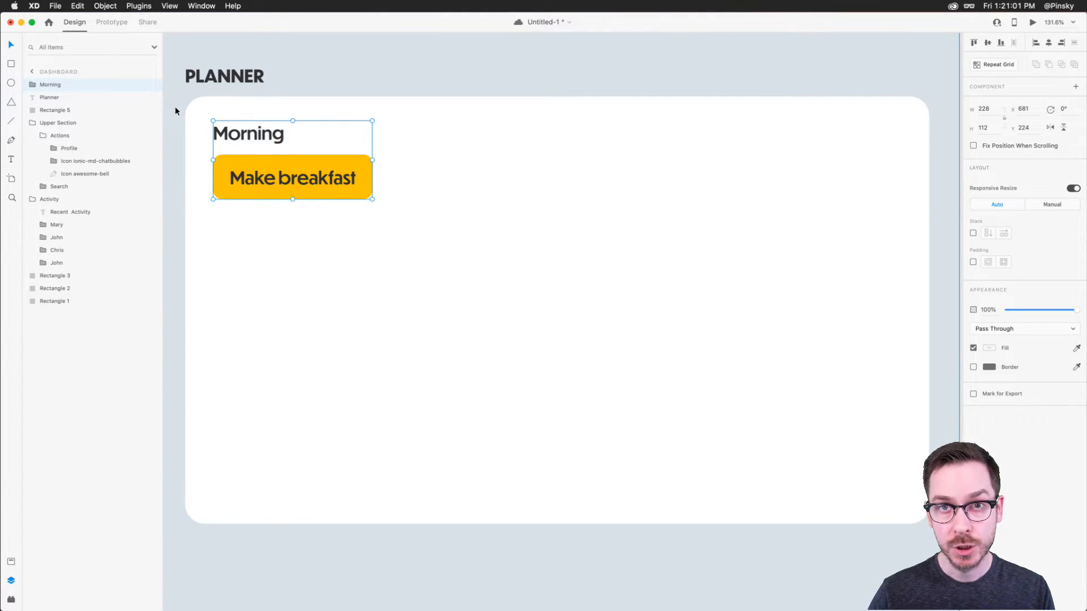
{"action": "left_click", "coordinate": [974, 233]}
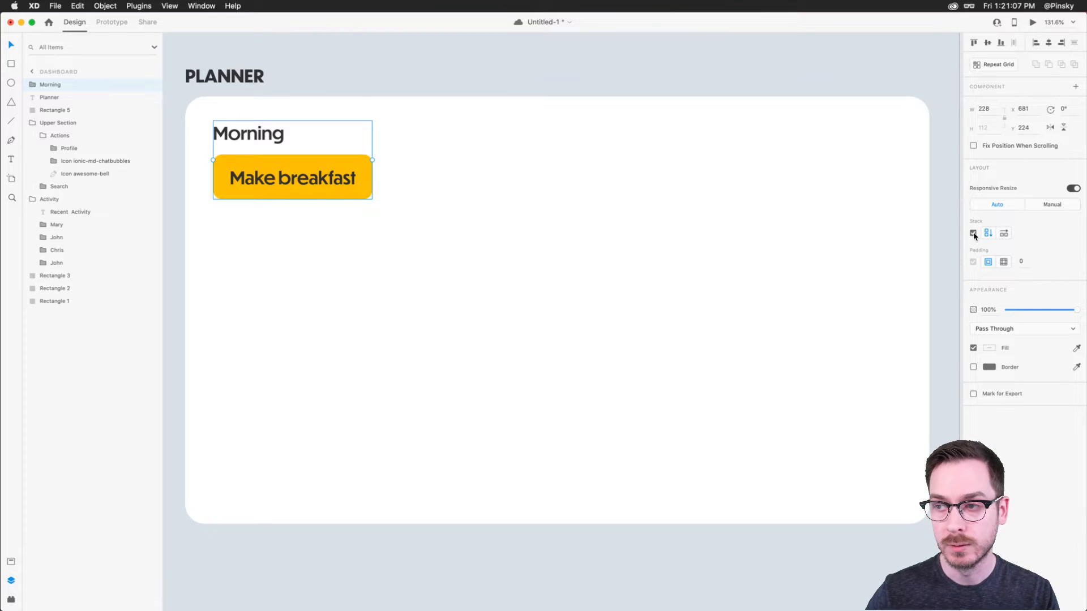
Duplicate the Make breakfast task within the Morning stack and change the lower task's text to "Meeting with" plus a contact's first name.
{"action": "double_click", "coordinate": [307, 167]}
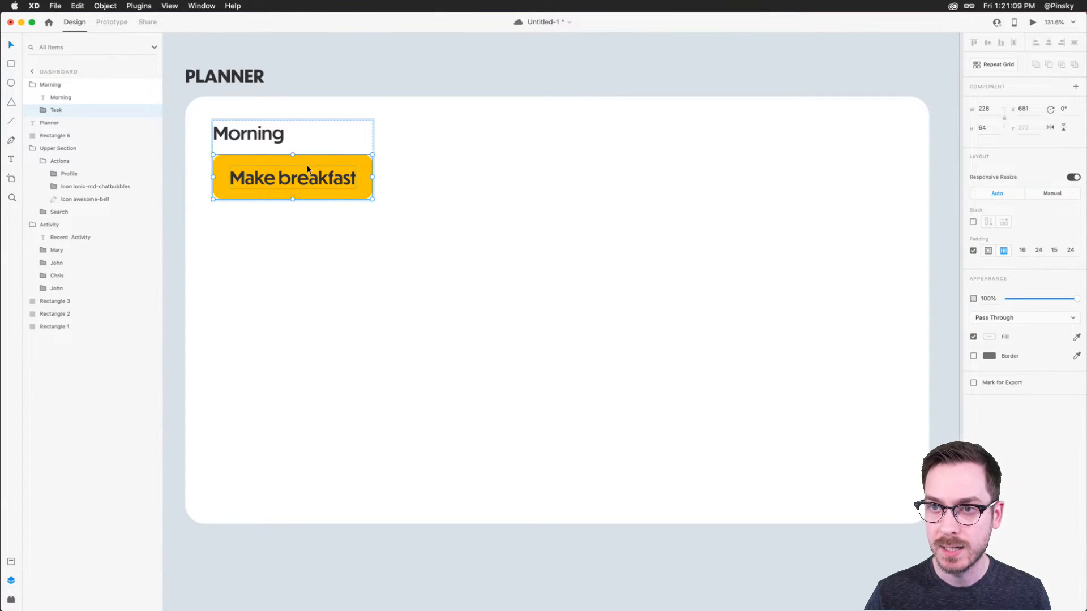
{"action": "key", "text": "super+d"}
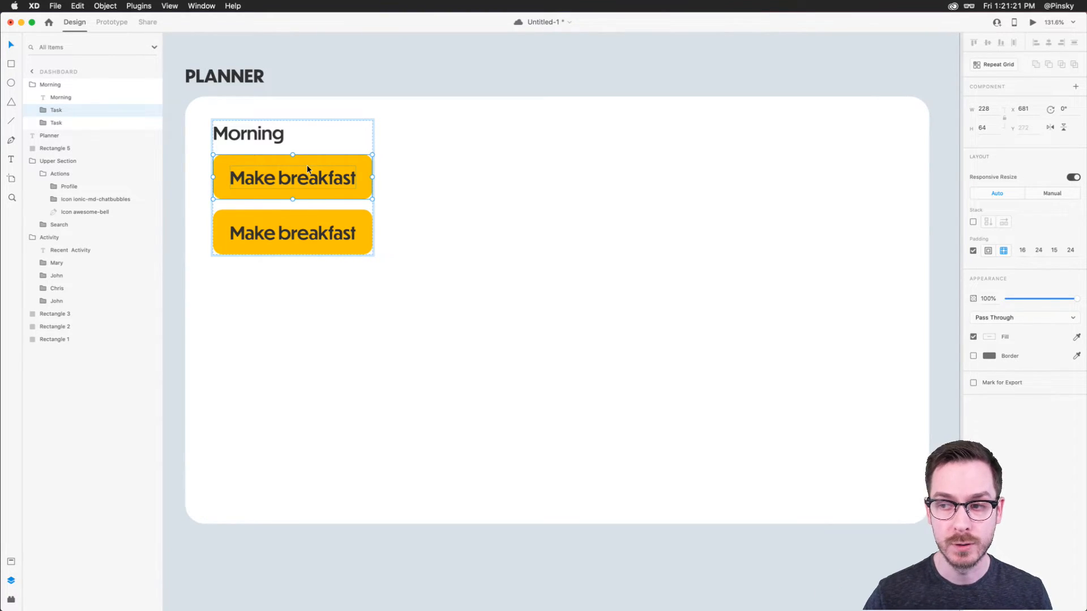
{"action": "left_click", "coordinate": [300, 235]}
{"action": "double_click", "coordinate": [300, 235]}
{"action": "double_click", "coordinate": [300, 235]}
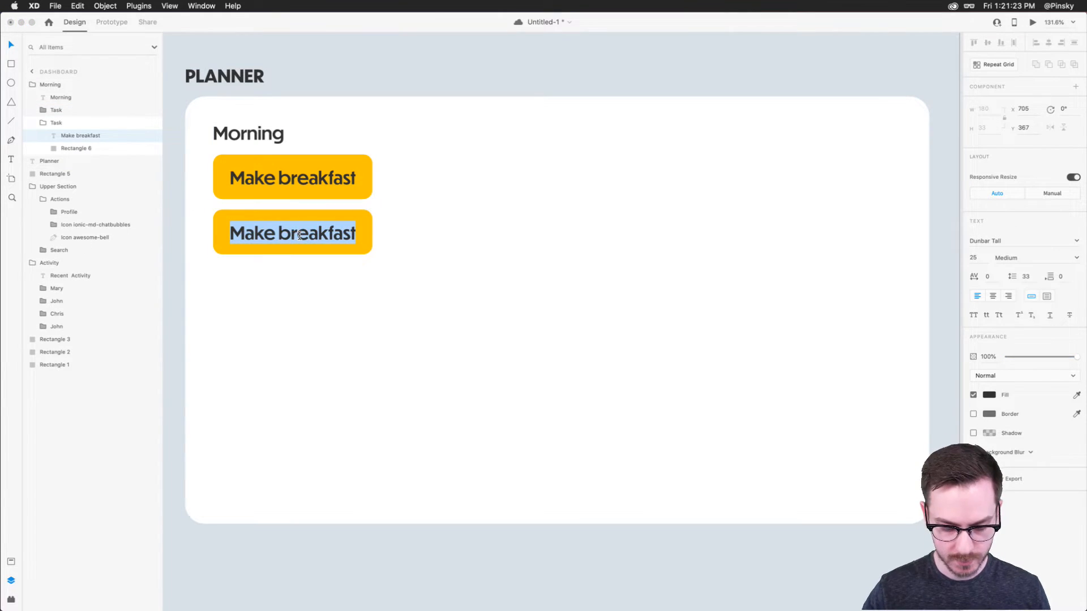
{"action": "type", "text": "Meeting with HJan"}
{"action": "key", "text": "BackSpace"}
{"action": "key", "text": "BackSpace"}
{"action": "key", "text": "BackSpace"}
{"action": "key", "text": "BackSpace"}
{"action": "type", "text": "jan"}
{"action": "key", "text": "Escape"}
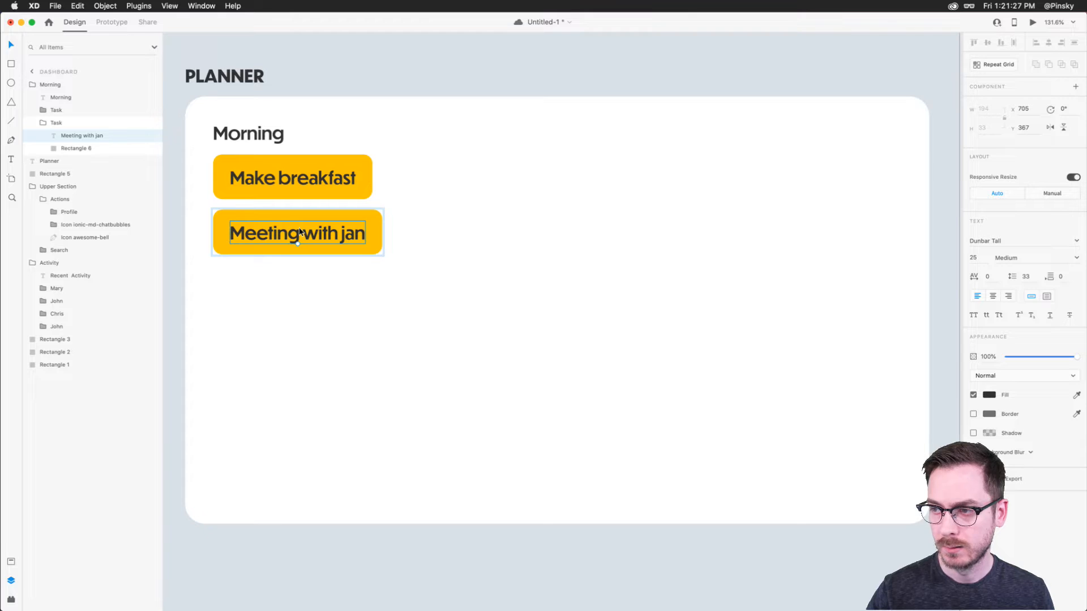
Capitalize the contact's first name in the Meeting task and shift that task right to X 909 within the Morning stack.
{"action": "double_click", "coordinate": [347, 236]}
{"action": "left_click", "coordinate": [346, 236]}
{"action": "key", "text": "BackSpace"}
{"action": "type", "text": "J"}
{"action": "key", "text": "Escape"}
{"action": "key", "text": "Escape"}
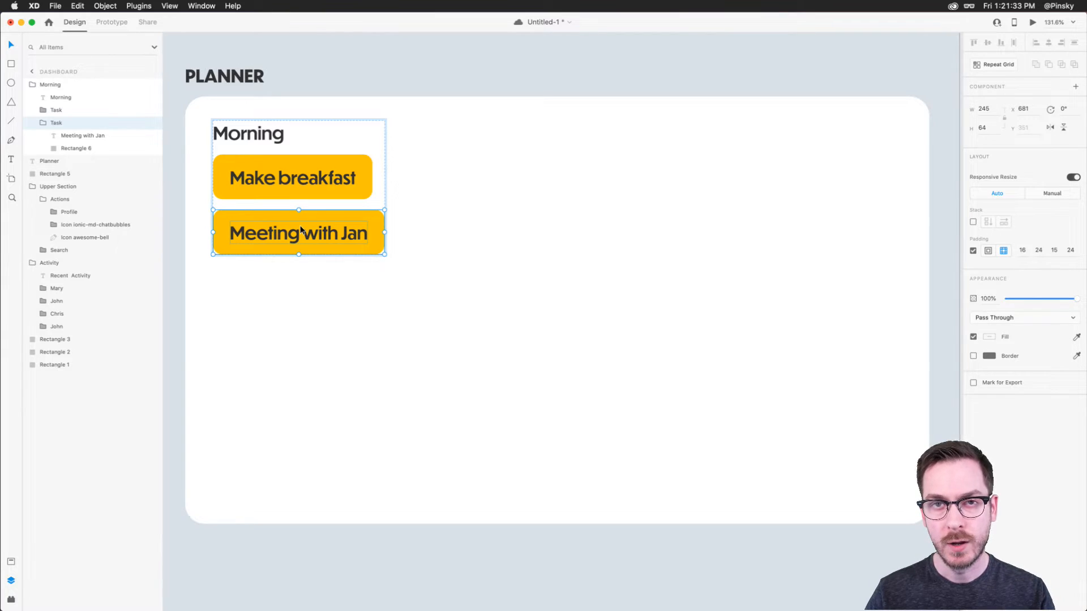
{"action": "left_click_drag", "start_coordinate": [250, 227], "coordinate": [407, 228]}
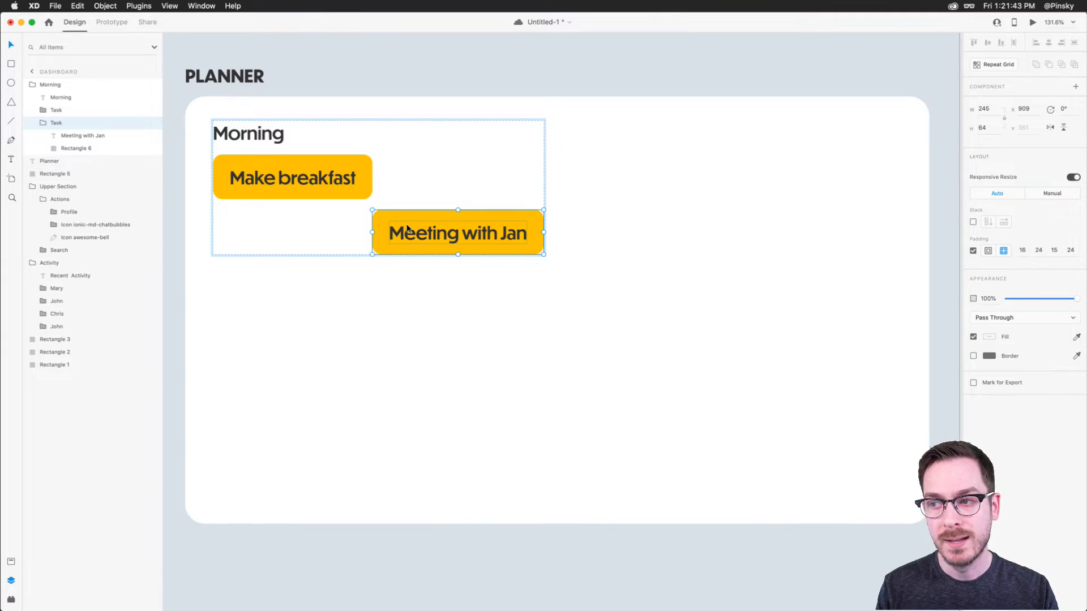
Duplicate the Make breakfast task, shift the copy right to X 800, and change its text to "Play Animal Crossing".
{"action": "left_click", "coordinate": [330, 183]}
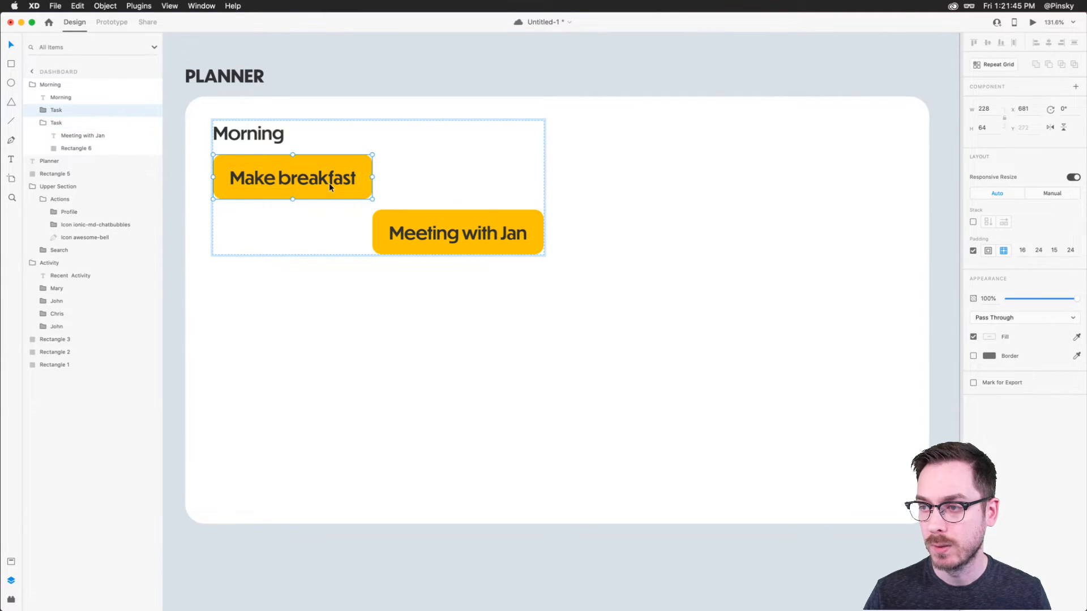
{"action": "key", "text": "super+d"}
{"action": "left_click_drag", "start_coordinate": [304, 226], "coordinate": [387, 225]}
{"action": "double_click", "coordinate": [386, 235]}
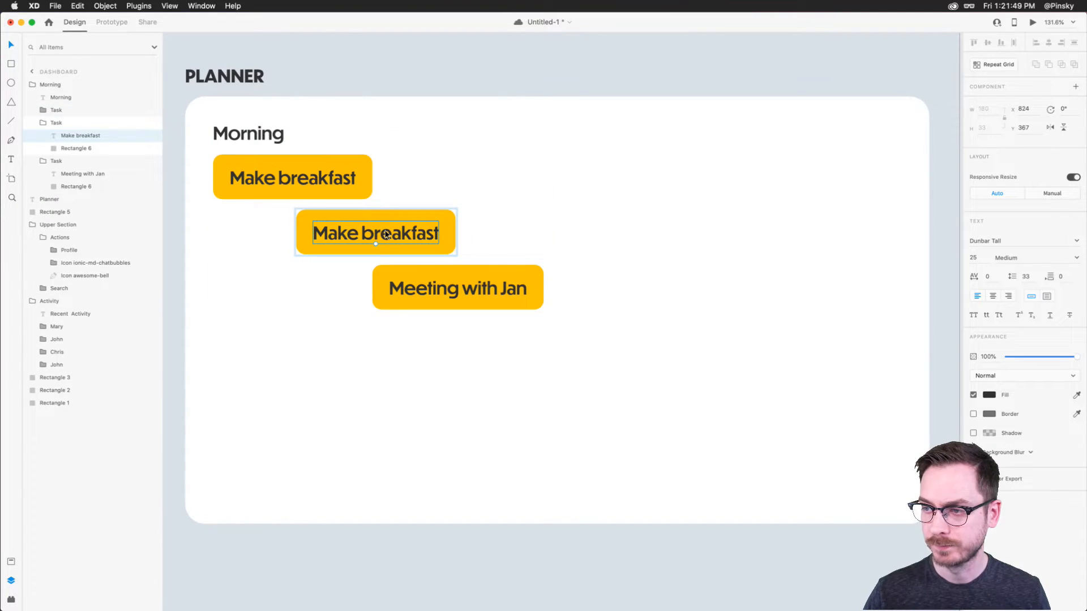
{"action": "double_click", "coordinate": [387, 238]}
{"action": "type", "text": "Play"}
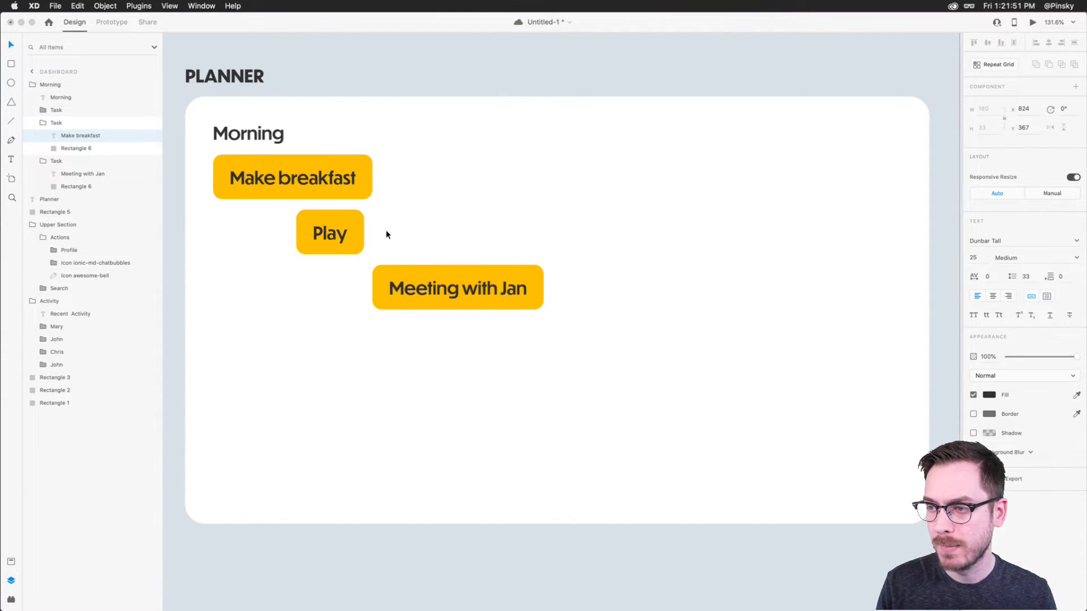
{"action": "type", "text": " Anima"}
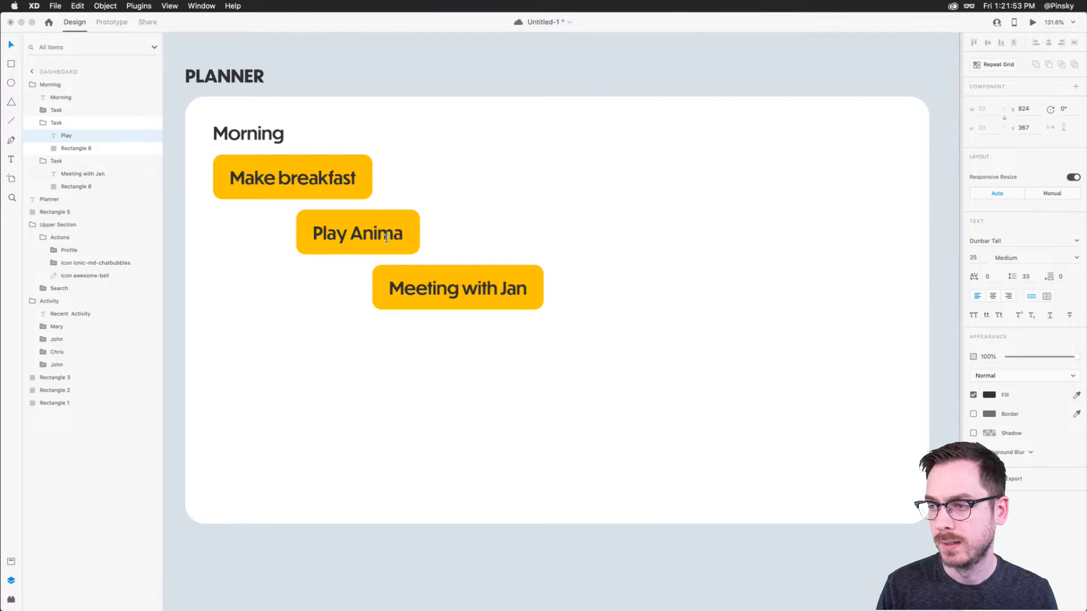
{"action": "type", "text": "l Crossing"}
{"action": "key", "text": "Escape"}
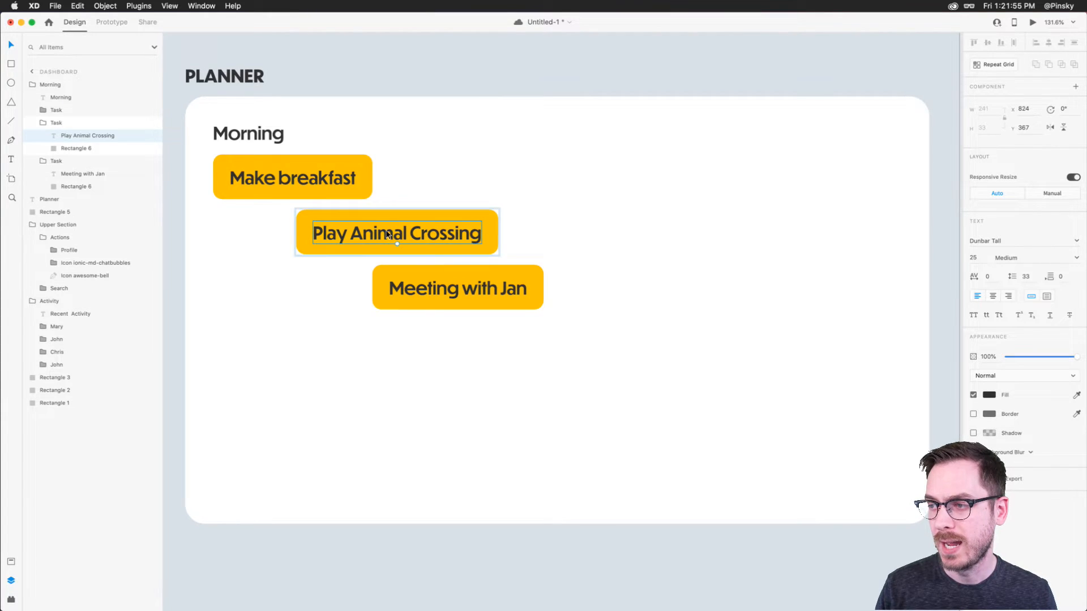
{"action": "key", "text": "Escape"}
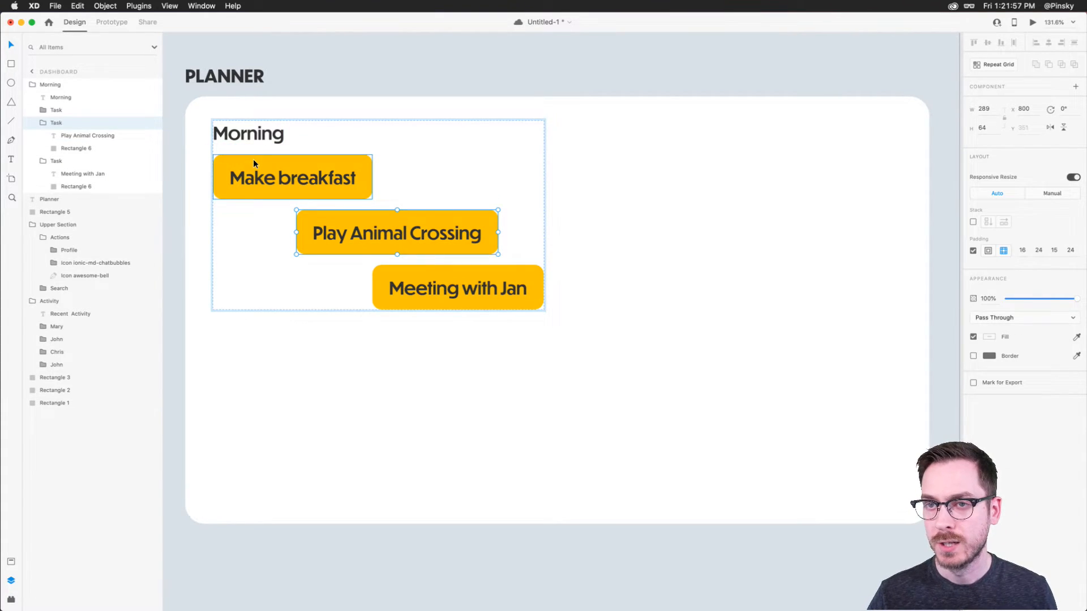
Wrap the whole Morning stack in a new group named "Day" and turn on a vertical Stack for it.
{"action": "key", "text": "Escape"}
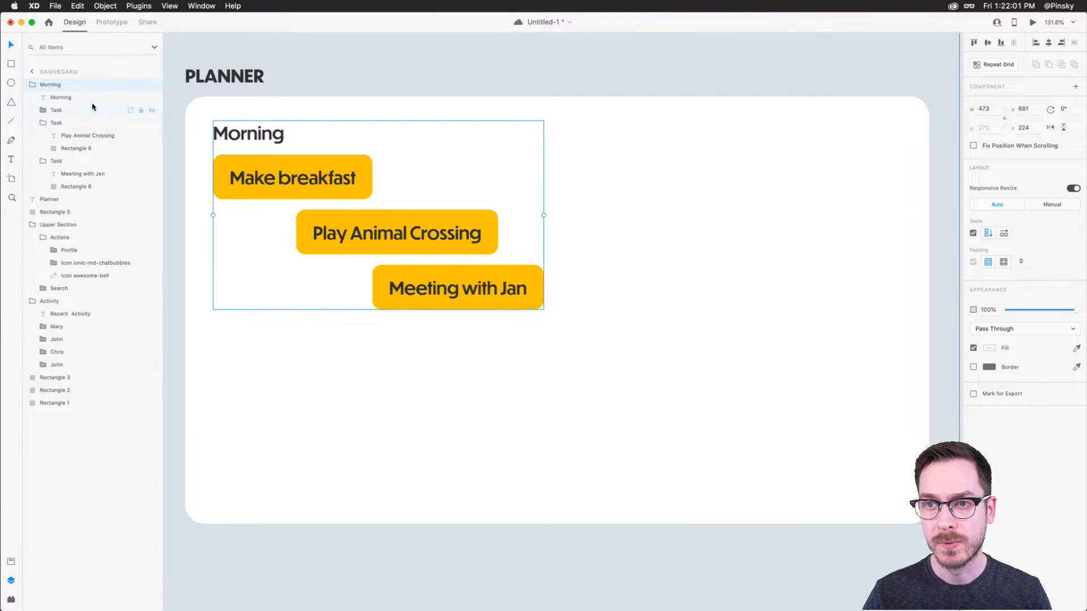
{"action": "left_click", "coordinate": [34, 85]}
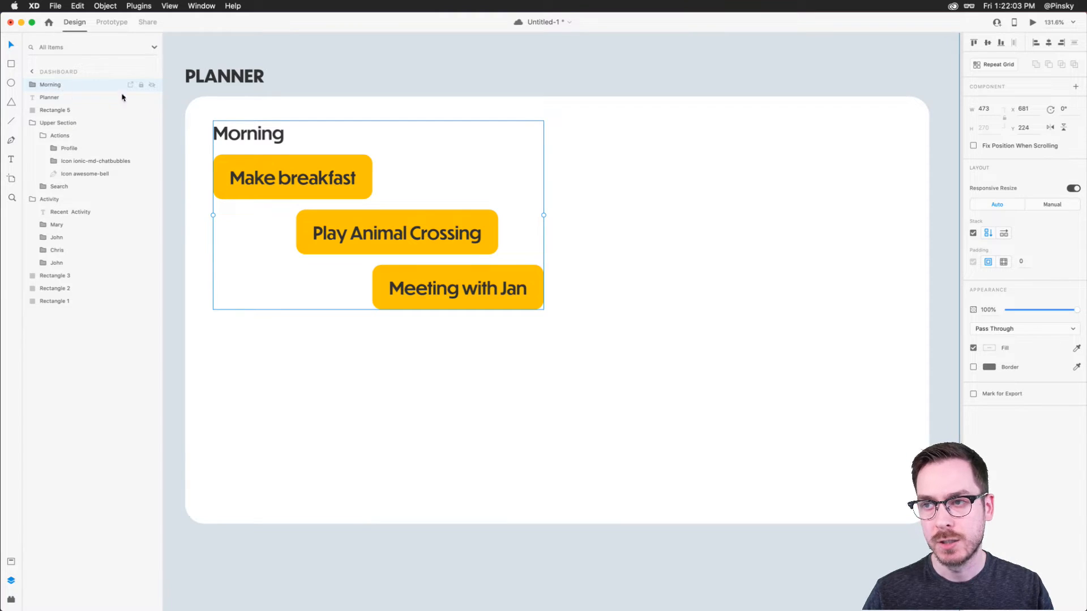
{"action": "left_click_drag", "start_coordinate": [265, 178], "coordinate": [290, 182]}
{"action": "key", "text": "super+z"}
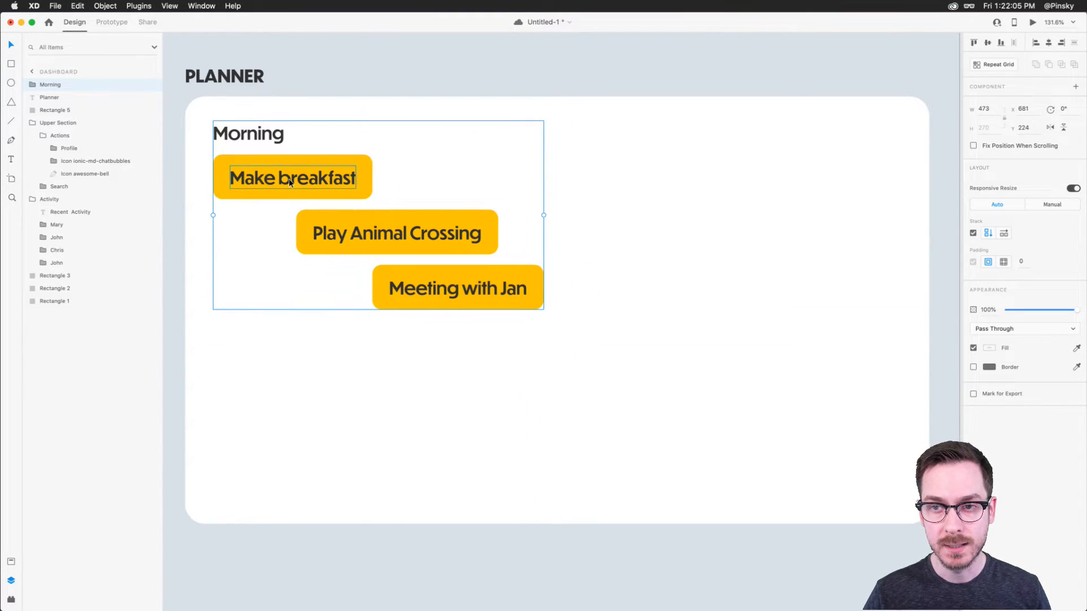
{"action": "key", "text": "super+g"}
{"action": "double_click", "coordinate": [52, 85]}
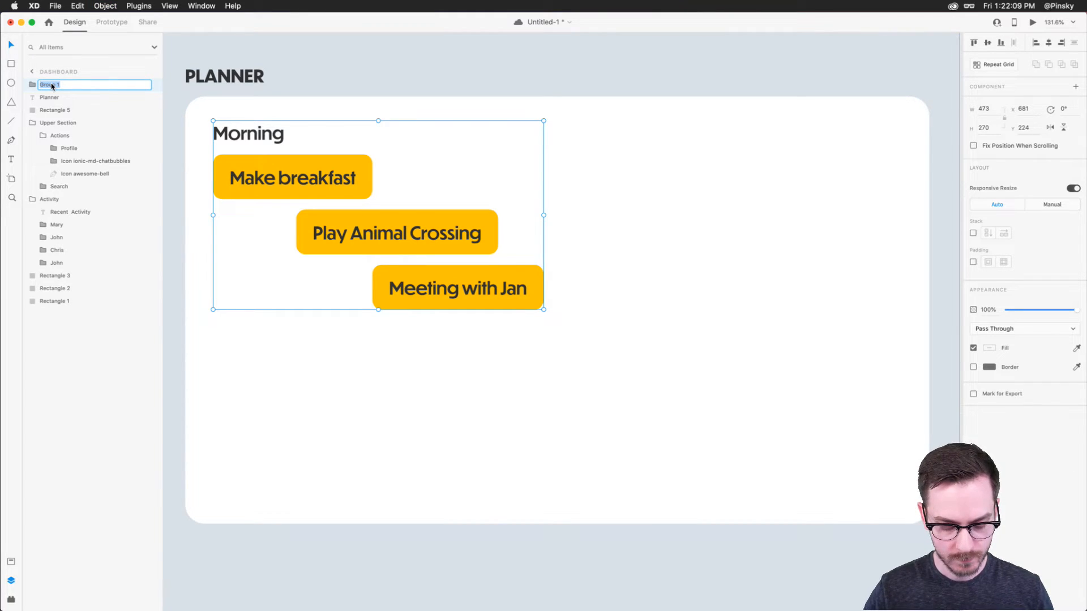
{"action": "type", "text": "Day"}
{"action": "key", "text": "Return"}
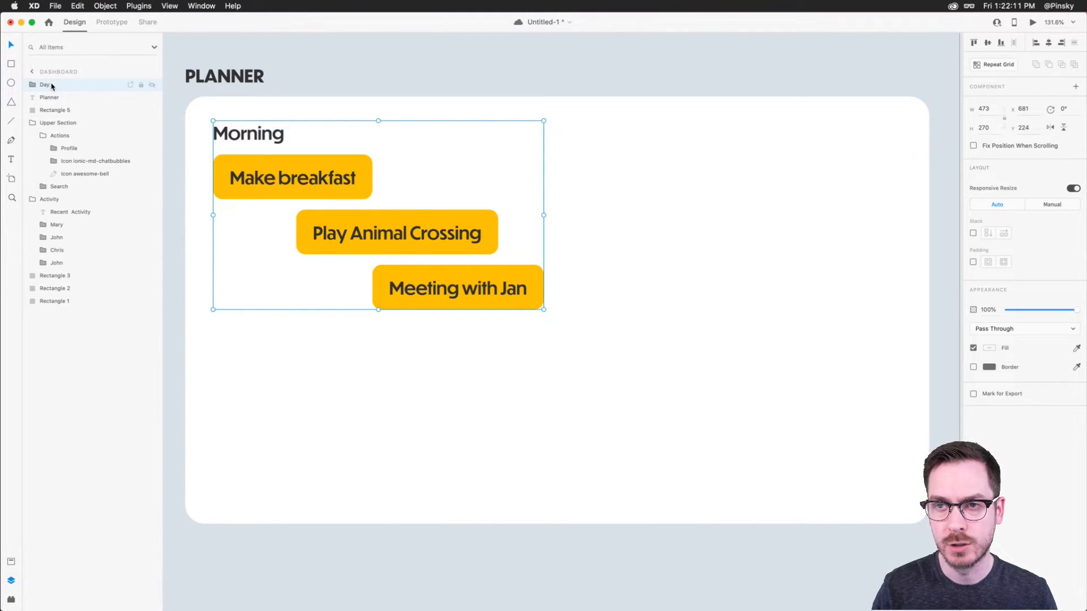
{"action": "left_click", "coordinate": [38, 83]}
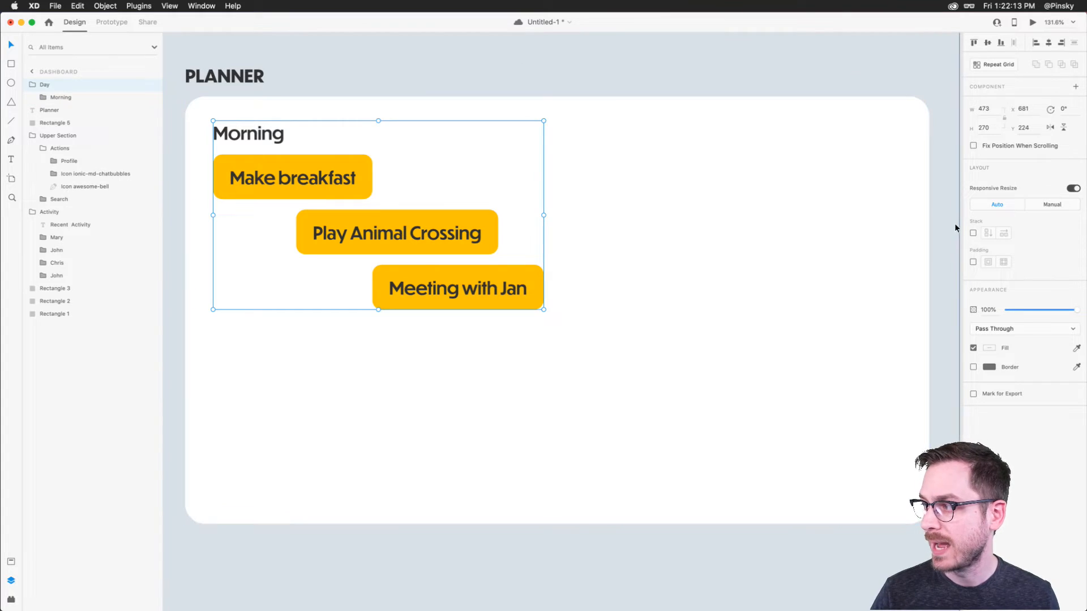
{"action": "left_click", "coordinate": [972, 233]}
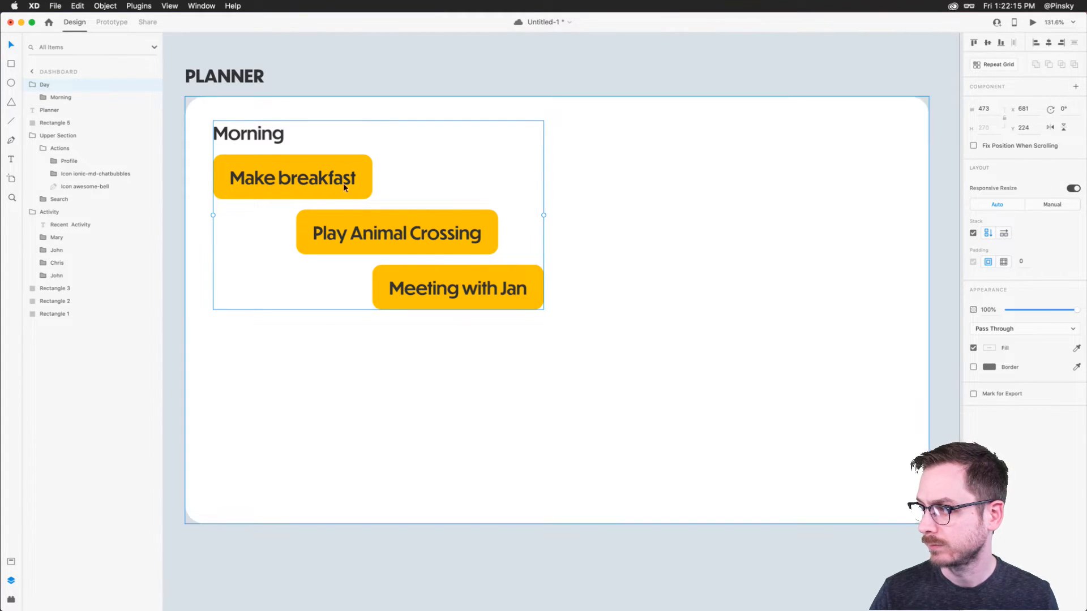
Duplicate the Morning group within the Day stack and change the lower group's heading to "Afternoon".
{"action": "left_click", "coordinate": [57, 96]}
{"action": "key", "text": "super+d"}
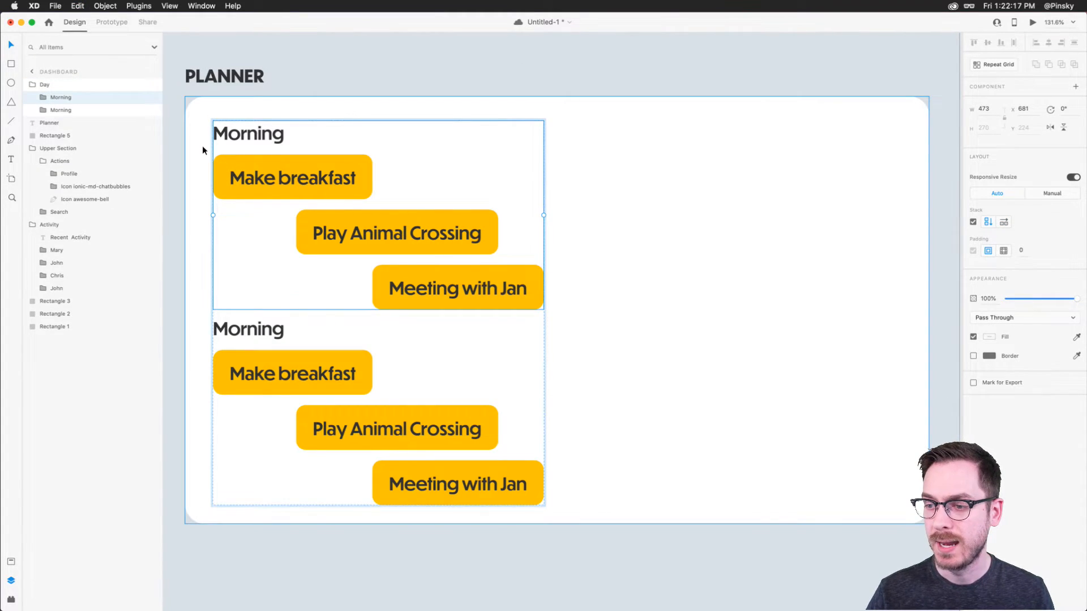
{"action": "double_click", "coordinate": [253, 329]}
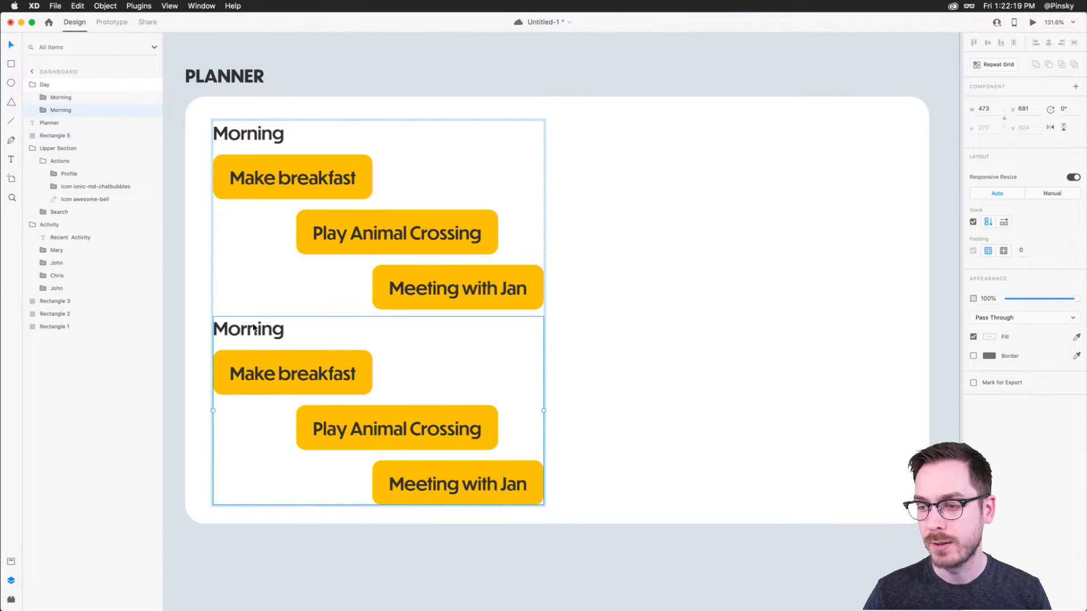
{"action": "double_click", "coordinate": [253, 329]}
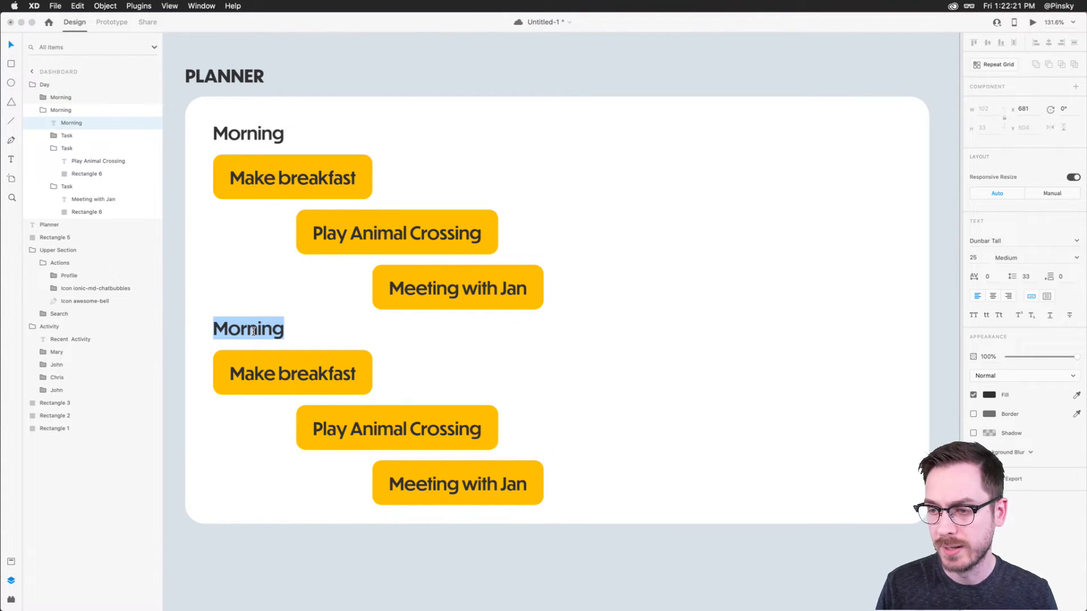
{"action": "type", "text": "Afternoon"}
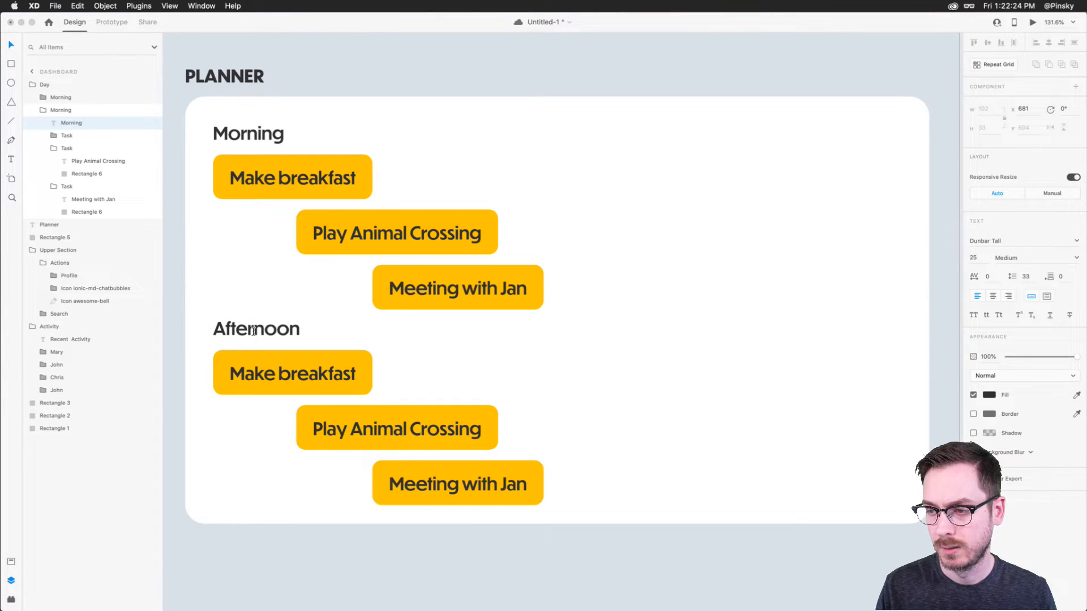
{"action": "key", "text": "Escape"}
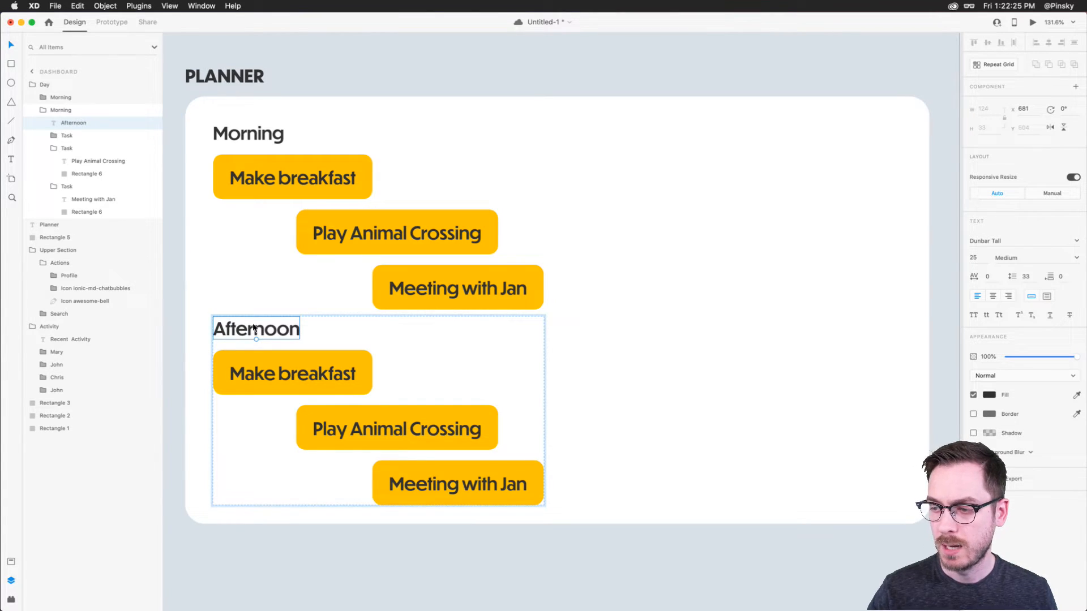
Recolor the rectangle of the Make breakfast task under Afternoon to light blue #77C8FF.
{"action": "left_click", "coordinate": [358, 372]}
{"action": "left_click", "coordinate": [469, 417], "text": "shift"}
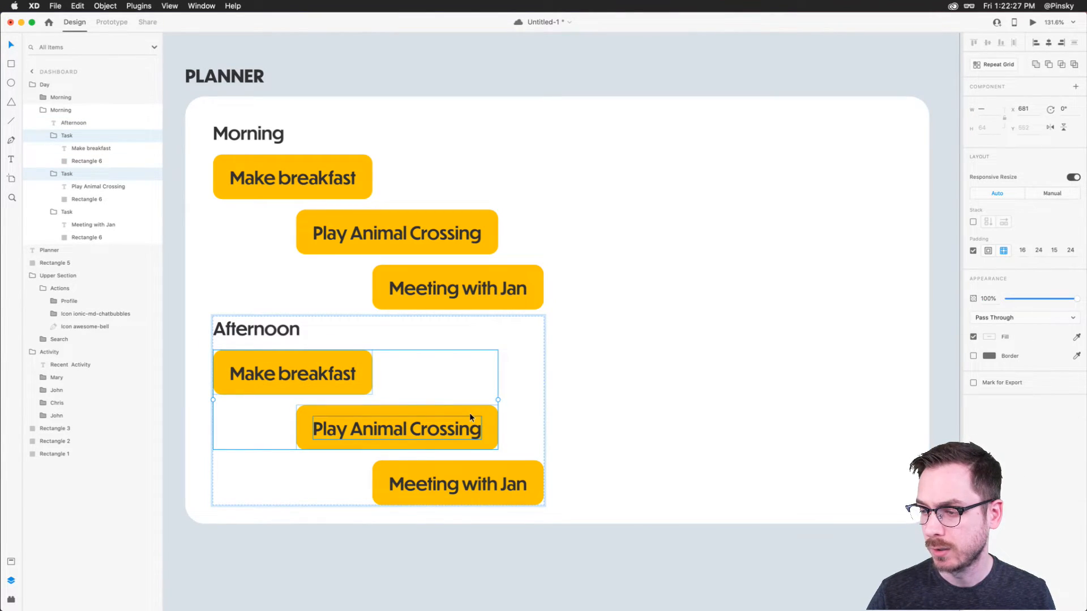
{"action": "double_click", "coordinate": [324, 358]}
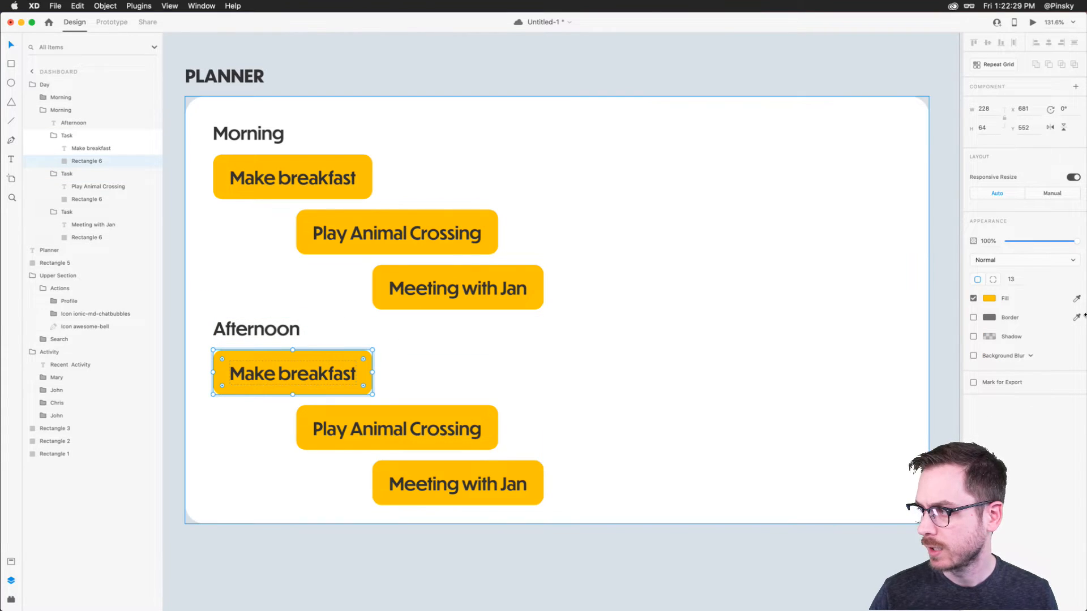
{"action": "left_click", "coordinate": [989, 299]}
{"action": "left_click_drag", "start_coordinate": [954, 274], "coordinate": [911, 244]}
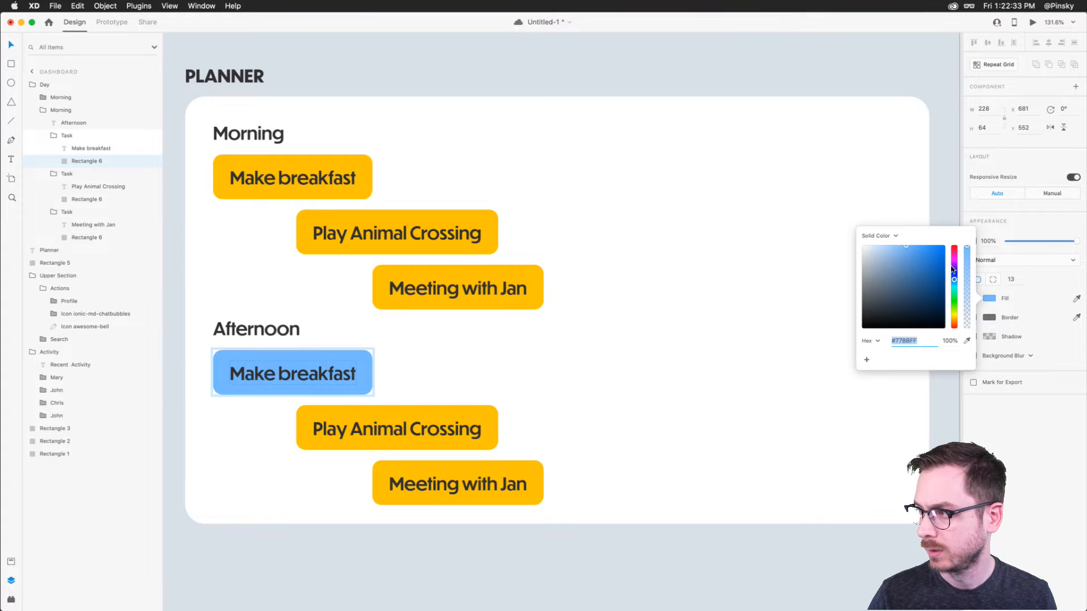
{"action": "left_click_drag", "start_coordinate": [955, 279], "coordinate": [953, 283]}
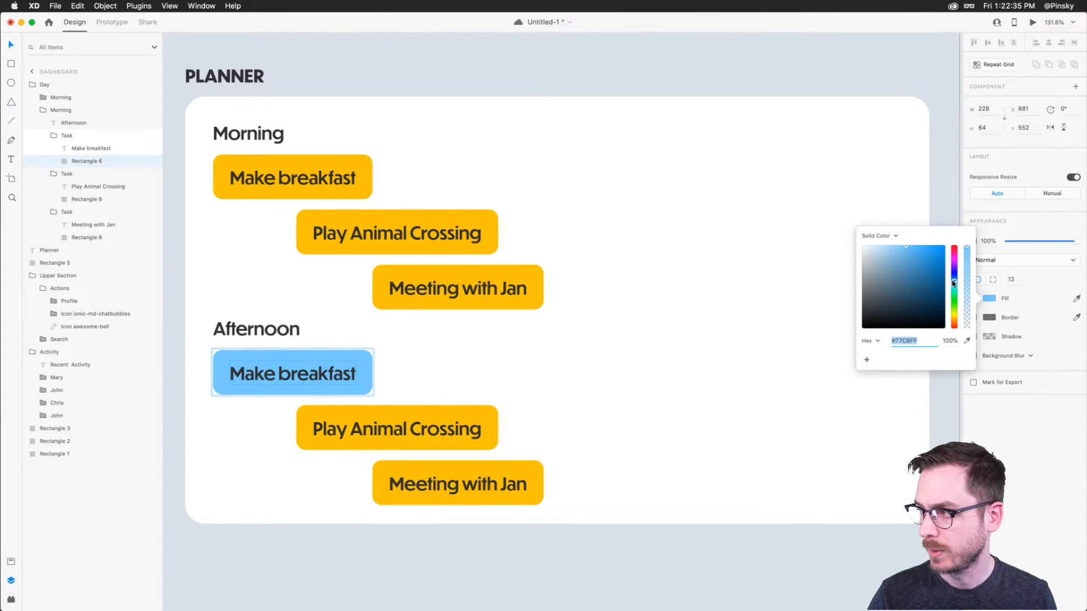
Apply the same light blue fill #77C8FF to the rectangles of the two remaining Afternoon tasks.
{"action": "double_click", "coordinate": [459, 414]}
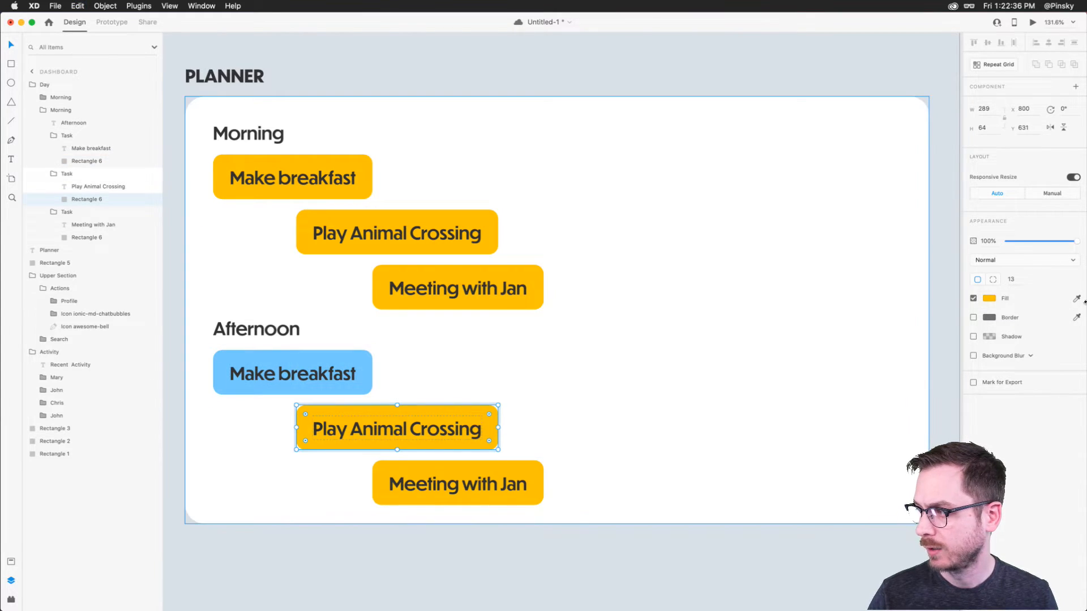
{"action": "left_click", "coordinate": [992, 300]}
{"action": "type", "text": "#77C8FF"}
{"action": "double_click", "coordinate": [538, 465]}
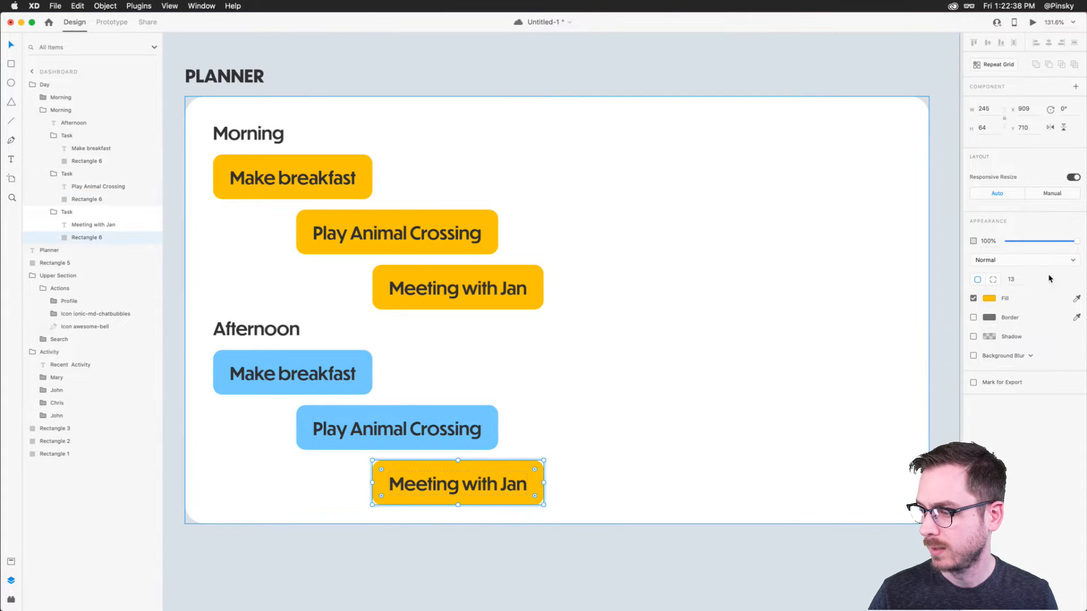
{"action": "left_click", "coordinate": [989, 298]}
{"action": "key", "text": "super+v"}
{"action": "left_click", "coordinate": [606, 308]}
{"action": "left_click", "coordinate": [606, 308]}
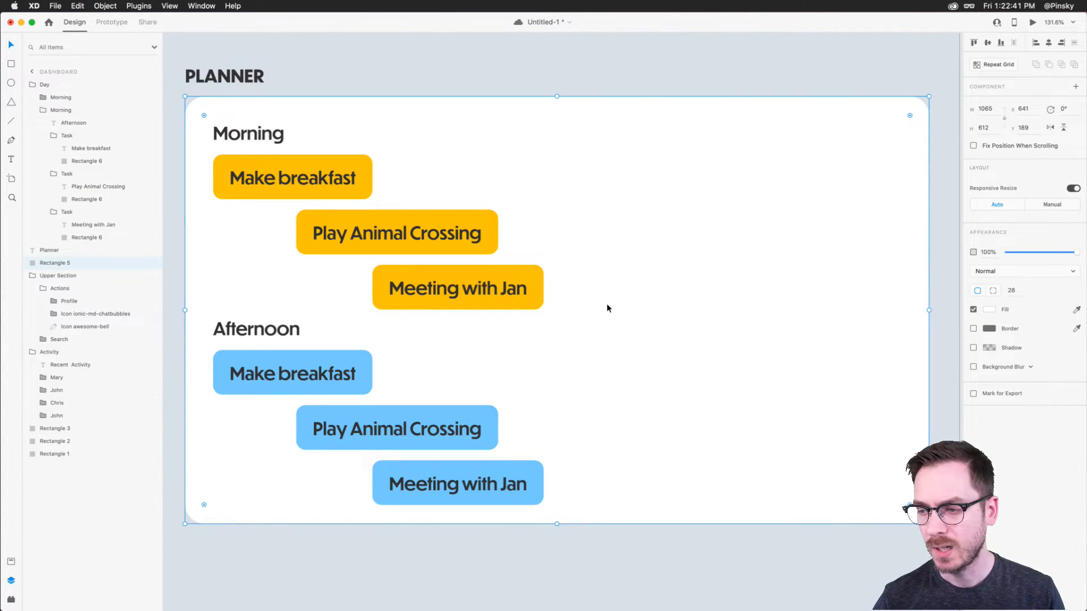
Change the text of the first Afternoon task to "Record new video on Stacks".
{"action": "double_click", "coordinate": [258, 397]}
{"action": "double_click", "coordinate": [277, 372]}
{"action": "double_click", "coordinate": [291, 372]}
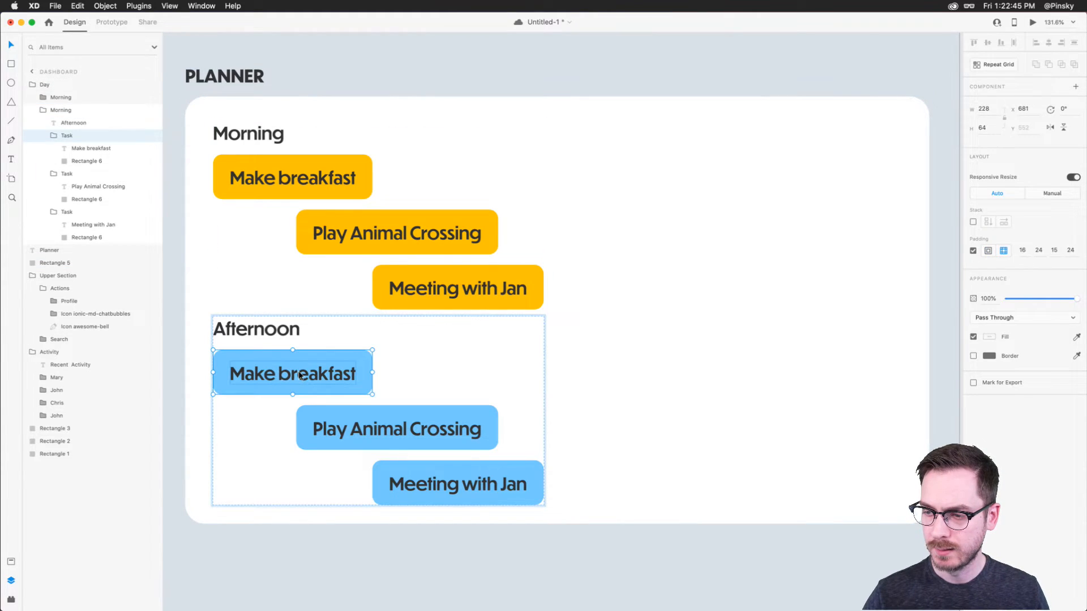
{"action": "double_click", "coordinate": [298, 372]}
{"action": "key", "text": "Return"}
{"action": "type", "text": "Recti"}
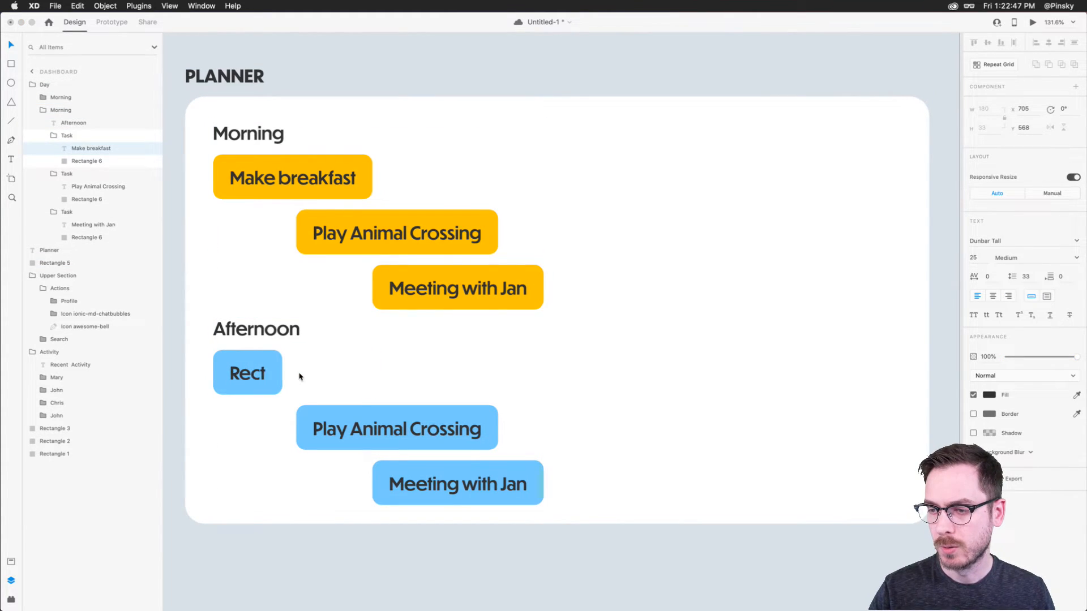
{"action": "key", "text": "BackSpace"}
{"action": "key", "text": "BackSpace"}
{"action": "type", "text": "ord new"}
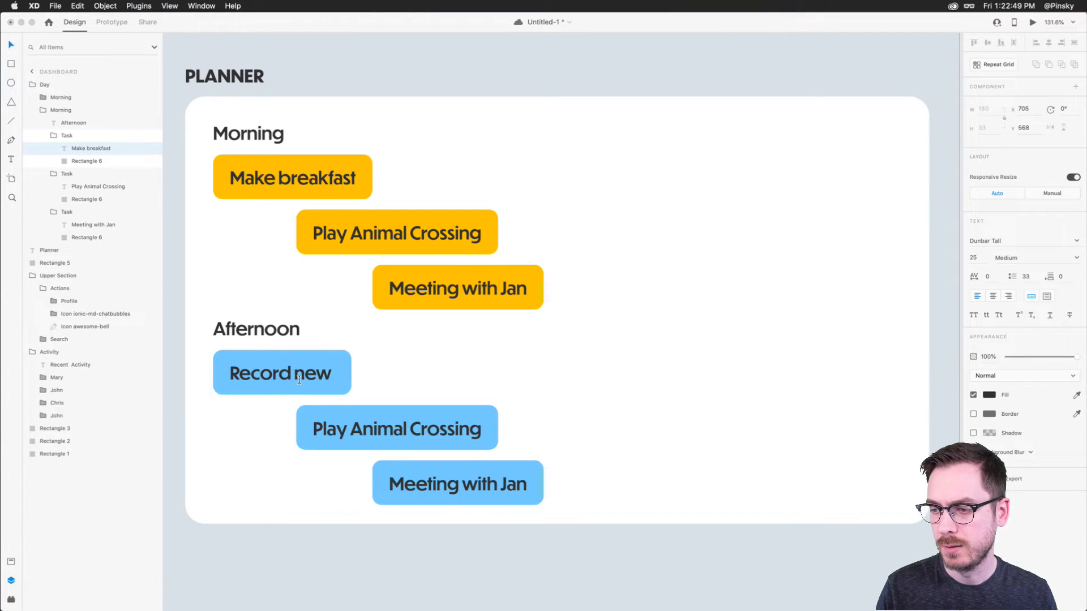
{"action": "type", "text": " video on Stacks"}
{"action": "key", "text": "Escape"}
Shift the second Afternoon task right until its text sits at X 1080, and change the text to "Record new video on ********".
{"action": "left_click_drag", "start_coordinate": [359, 429], "coordinate": [526, 423]}
{"action": "double_click", "coordinate": [527, 423]}
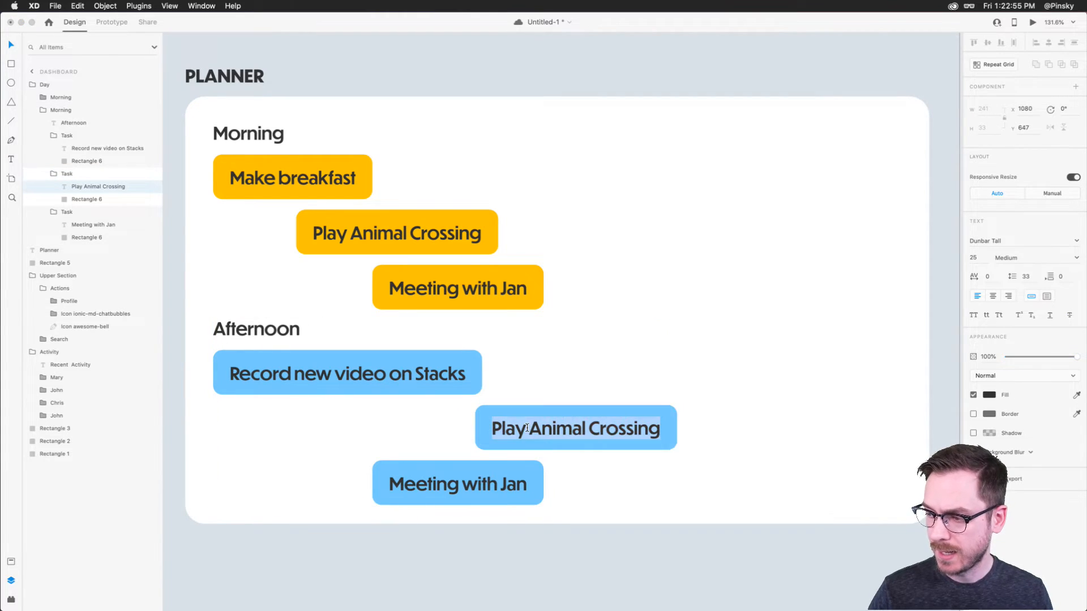
{"action": "type", "text": "Record new videos on"}
{"action": "key", "text": "BackSpace"}
{"action": "key", "text": "BackSpace"}
{"action": "key", "text": "BackSpace"}
{"action": "key", "text": "BackSpace"}
{"action": "type", "text": "on"}
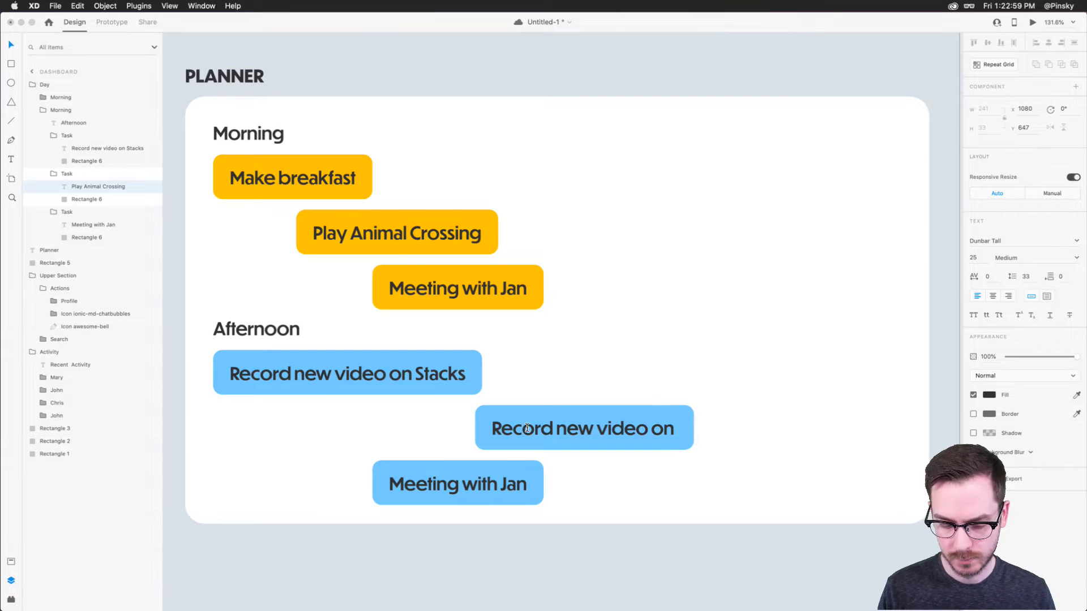
{"action": "type", "text": " ********"}
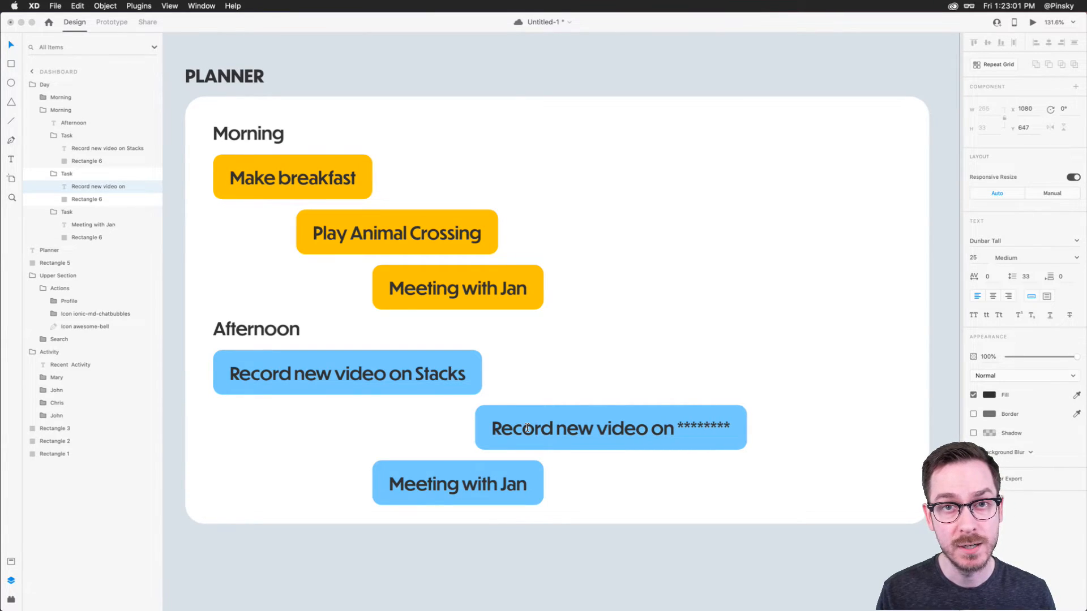
{"action": "key", "text": "Escape"}
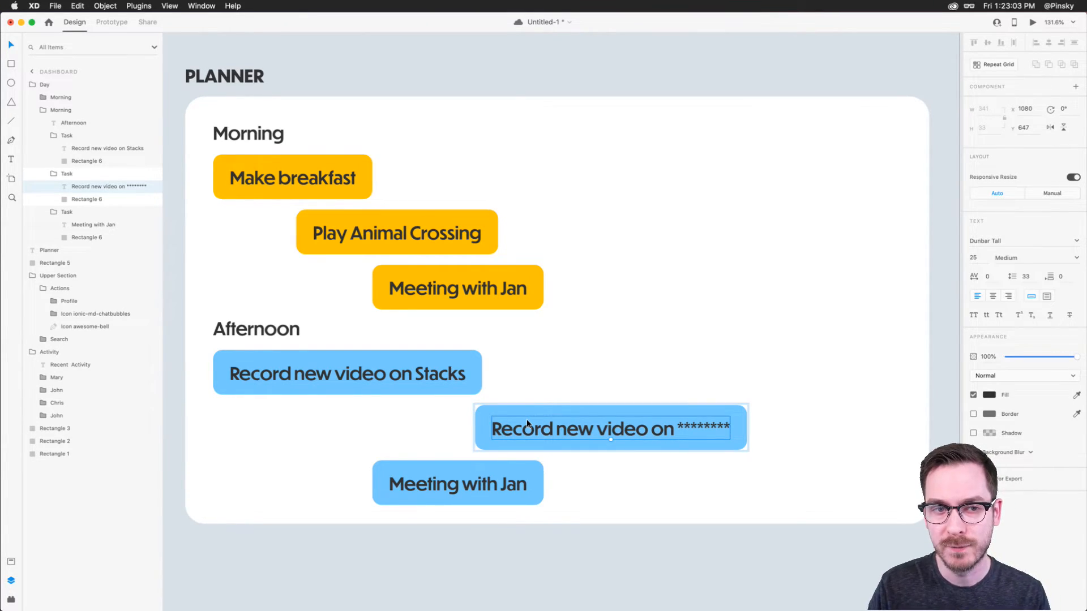
Shift the Afternoon Meeting task right until its text sits at X 1242, and replace the name with another contact's first name.
{"action": "left_click_drag", "start_coordinate": [476, 481], "coordinate": [692, 479]}
{"action": "double_click", "coordinate": [692, 479]}
{"action": "double_click", "coordinate": [730, 484]}
{"action": "type", "text": "Mike"}
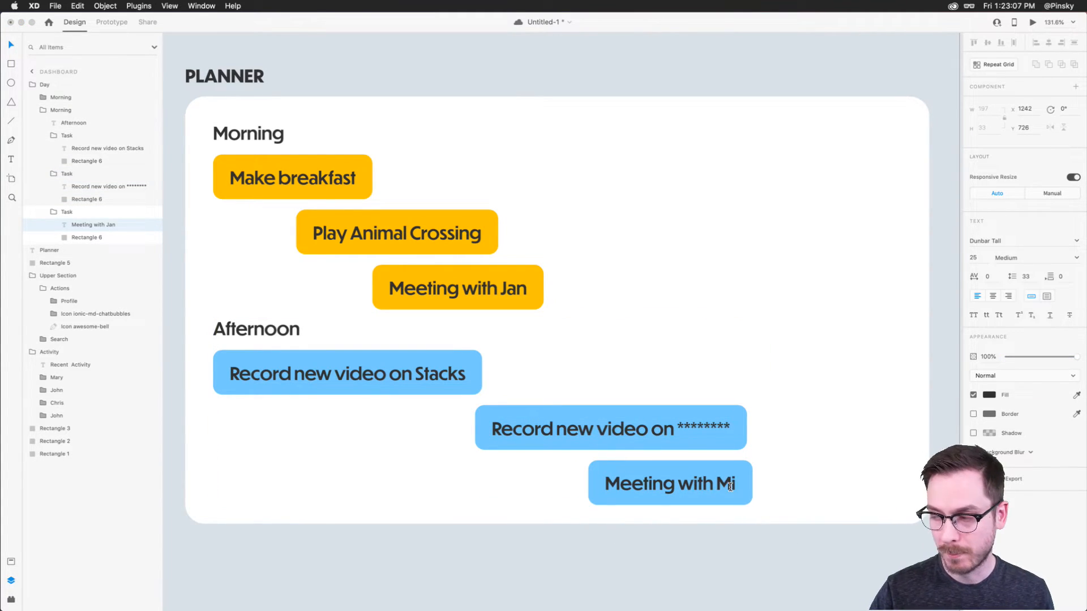
Finish editing the Afternoon Meeting task's text and shift the whole task right to X 1393.
{"action": "key", "text": "Escape"}
{"action": "key", "text": "Escape"}
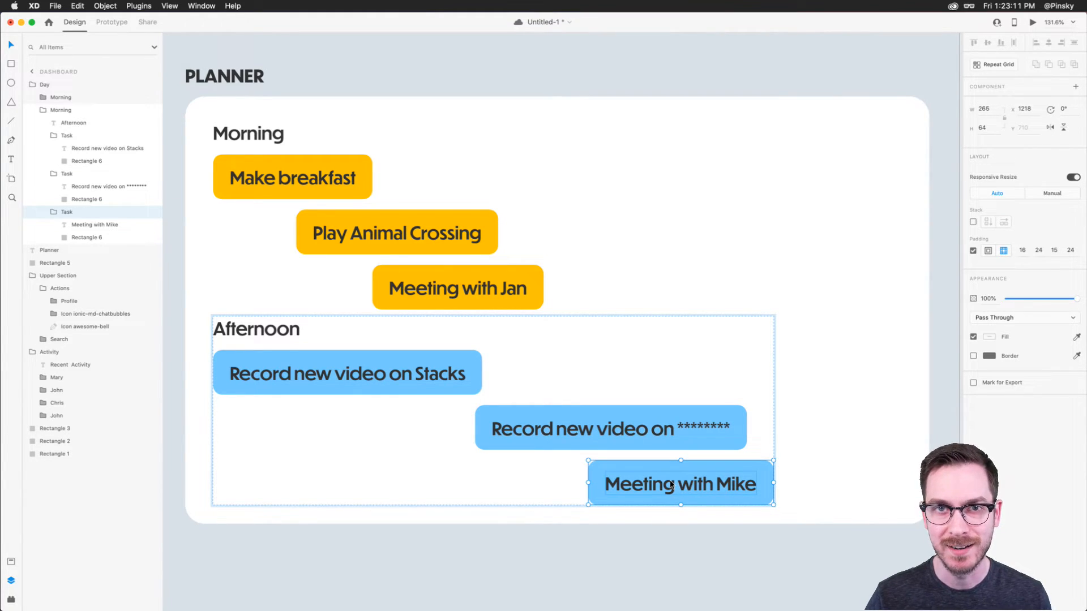
{"action": "left_click_drag", "start_coordinate": [658, 485], "coordinate": [779, 482]}
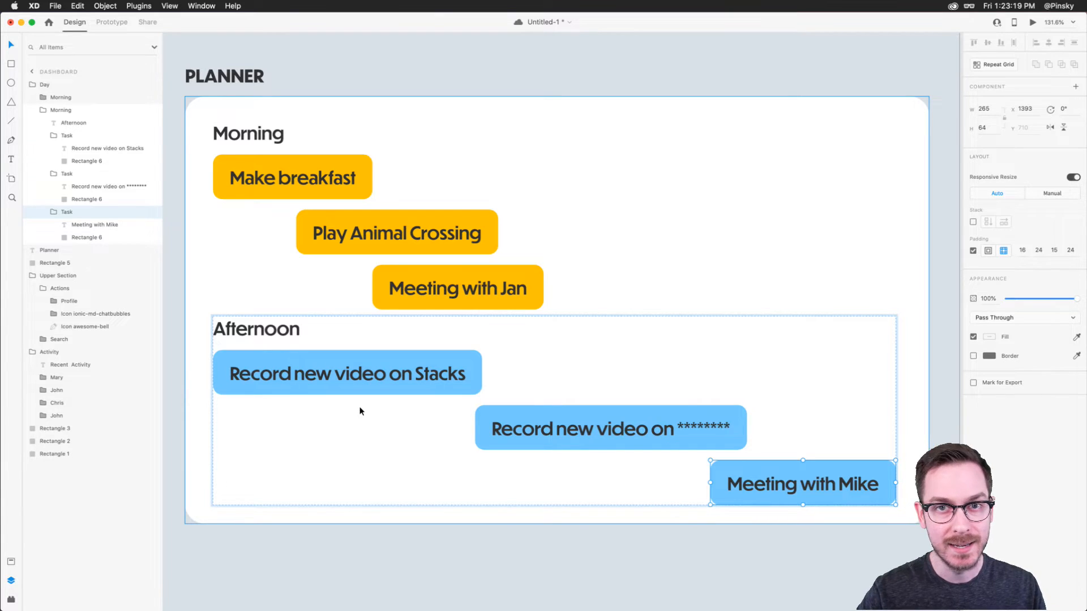
Delete the Play Animal Crossing task from the Morning stack and save the document.
{"action": "left_click", "coordinate": [403, 313]}
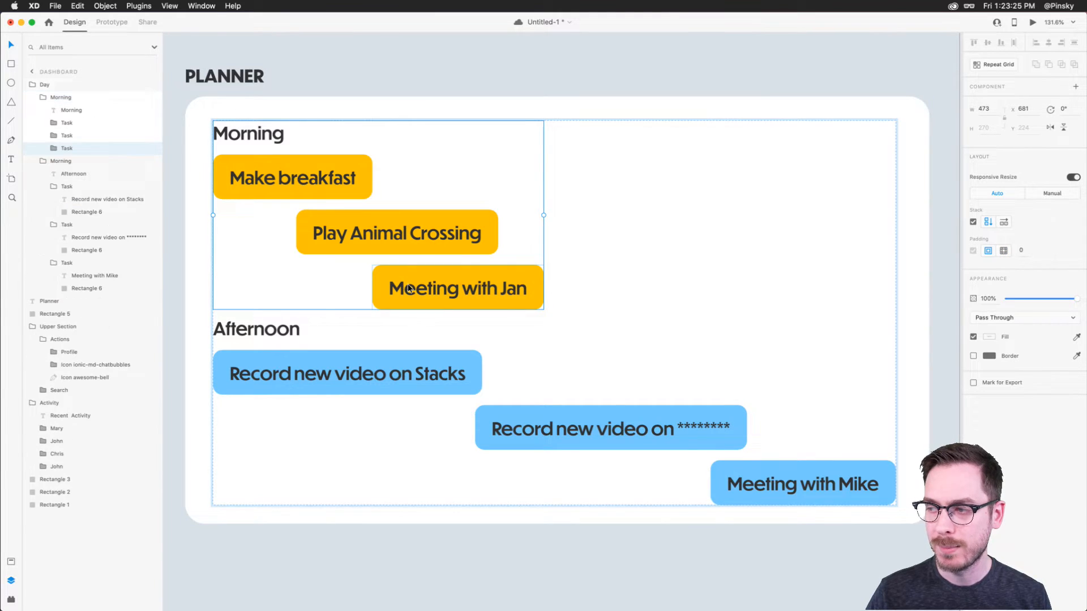
{"action": "double_click", "coordinate": [409, 289]}
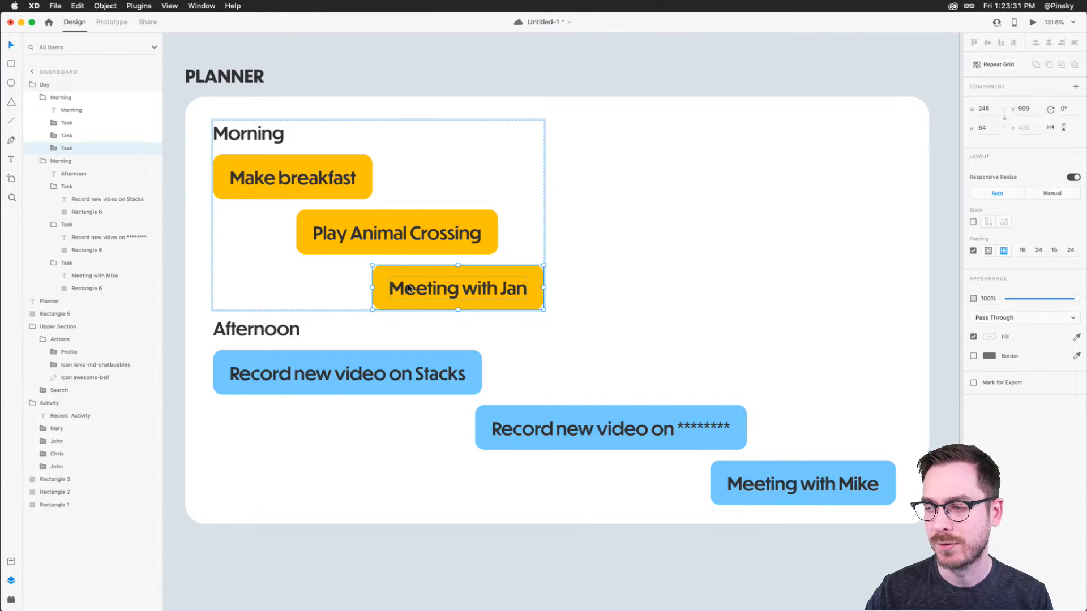
{"action": "left_click", "coordinate": [374, 240]}
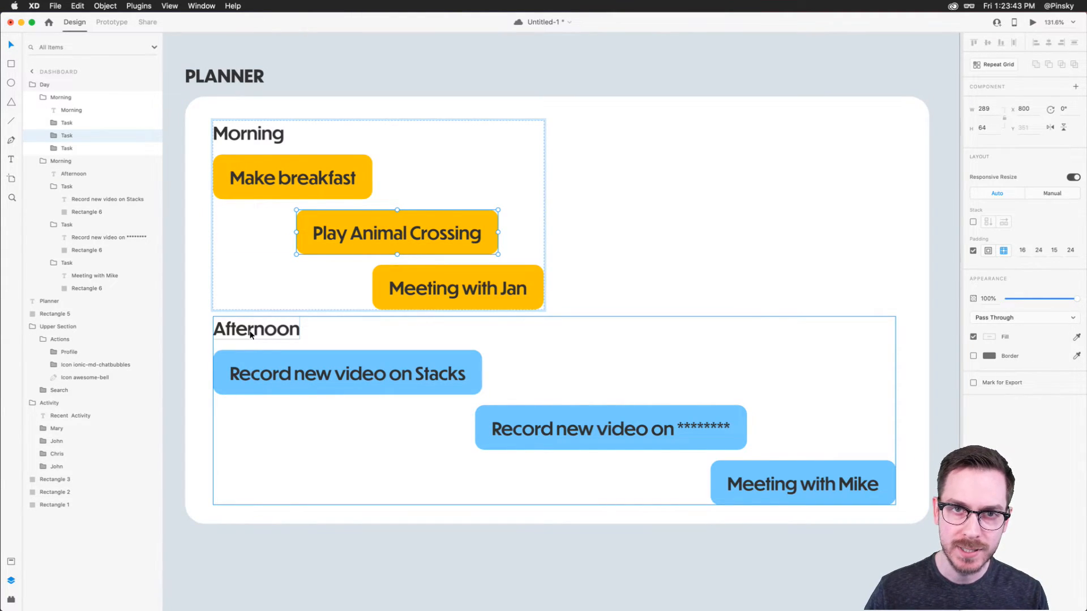
{"action": "key", "text": "Delete"}
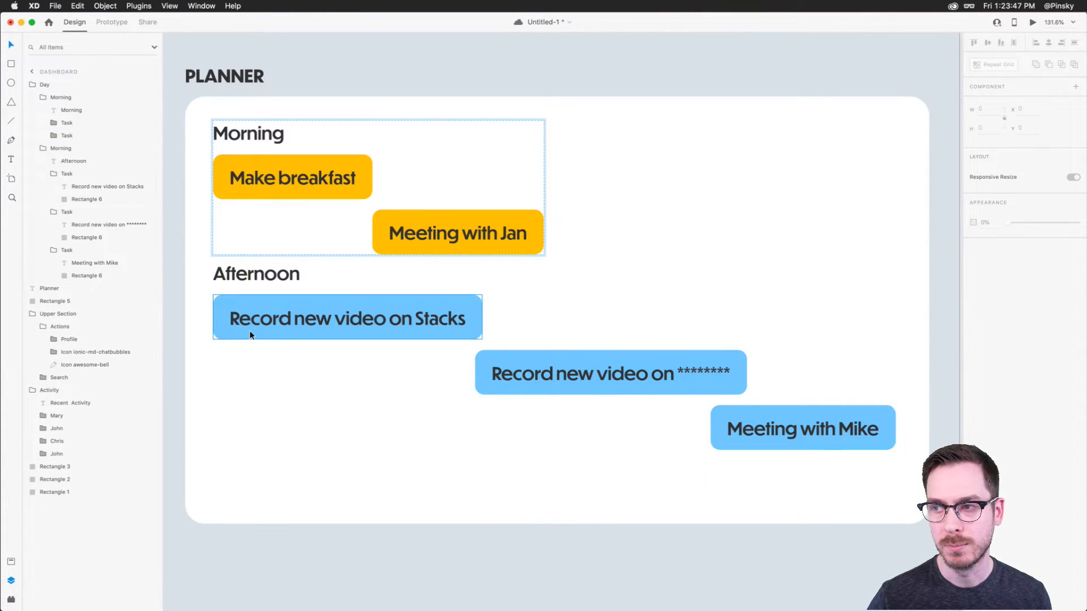
{"action": "key", "text": "super+z"}
{"action": "key", "text": "Delete"}
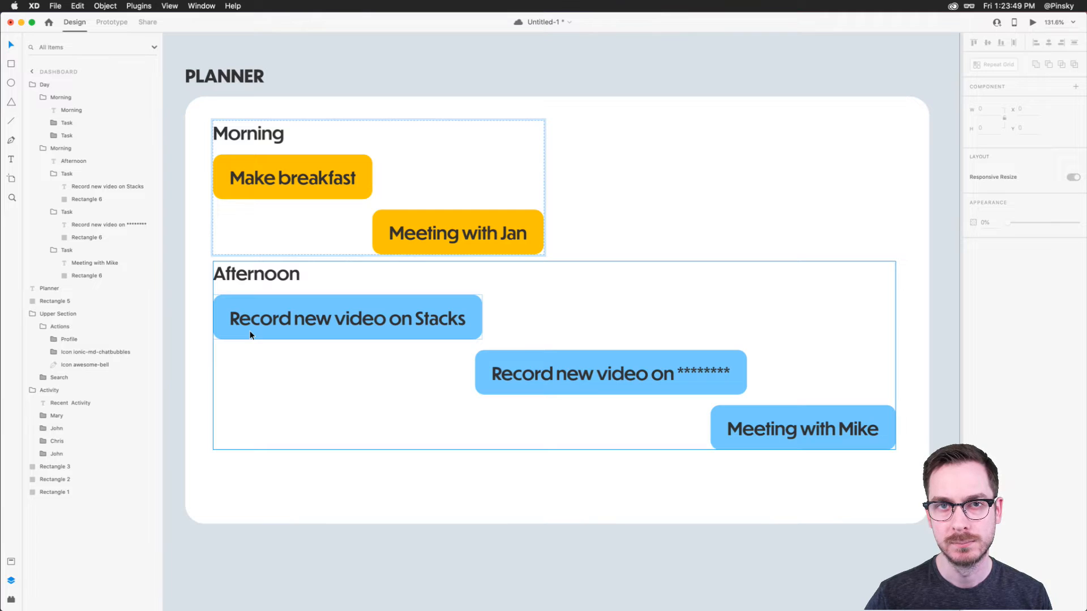
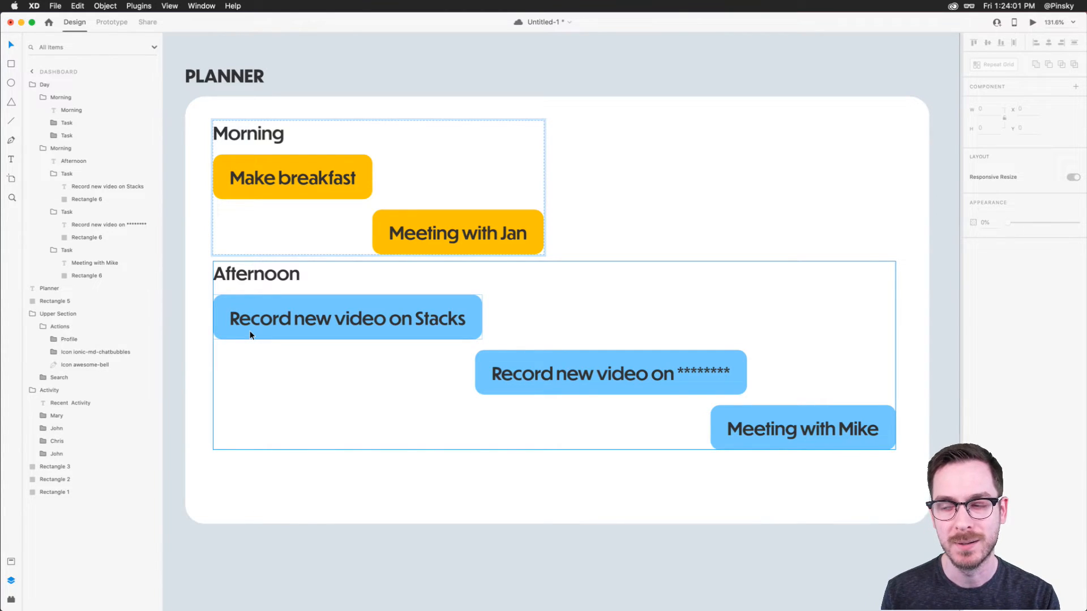
{"action": "key", "text": "super+s"}
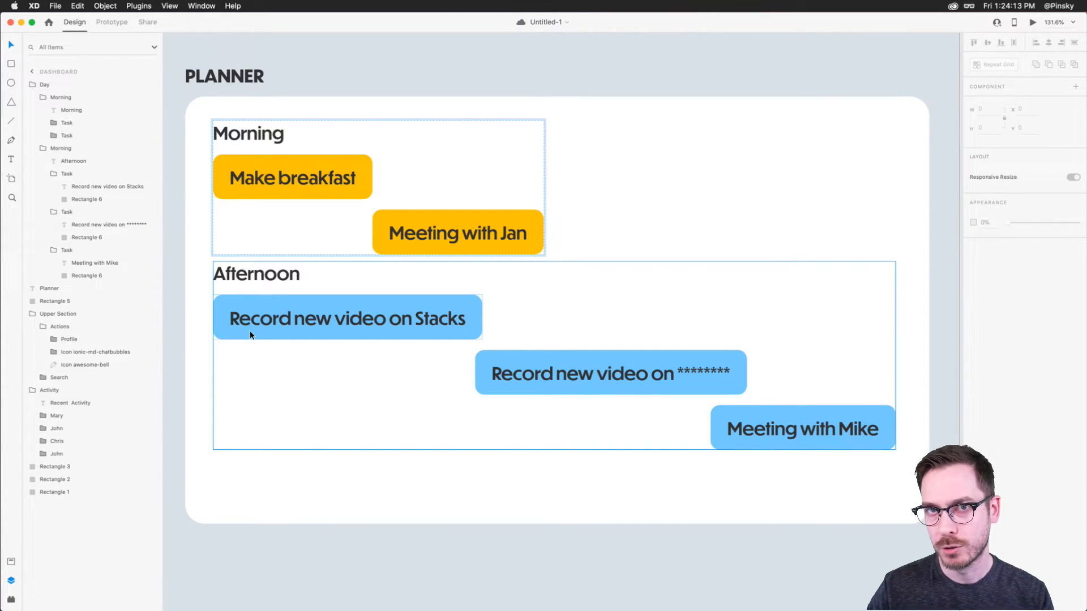
Duplicate the Make breakfast task in the Morning stack and shift the lower one right until its text sits at X 856.
{"action": "left_click", "coordinate": [331, 180]}
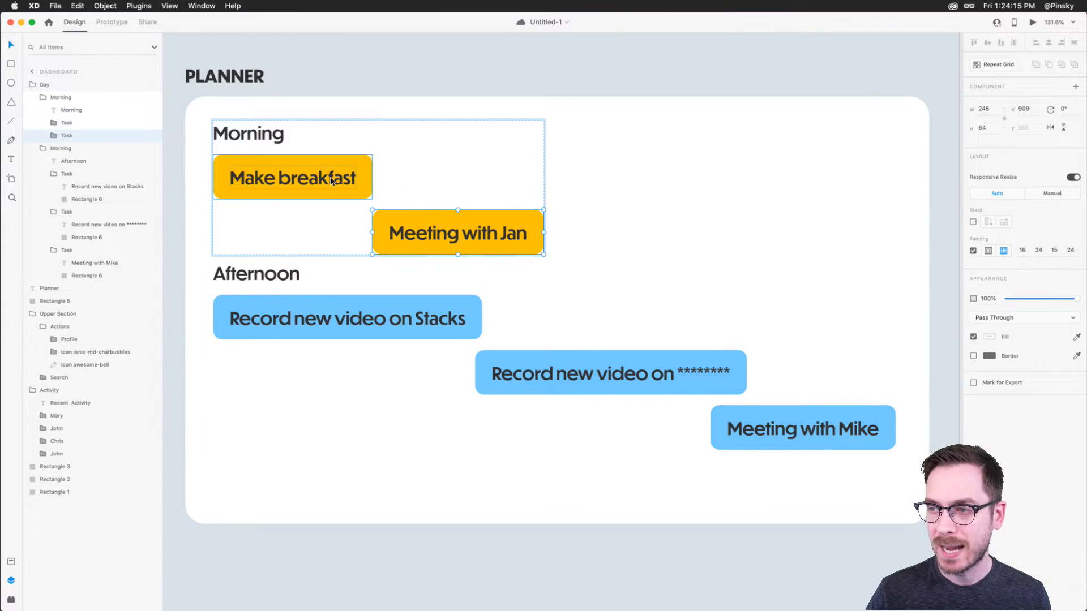
{"action": "key", "text": "super+d"}
{"action": "left_click_drag", "start_coordinate": [306, 218], "coordinate": [411, 216]}
Add a second line reading "Hello!" to the text of the offset Make breakfast task.
{"action": "double_click", "coordinate": [455, 233]}
{"action": "double_click", "coordinate": [456, 237]}
{"action": "left_click", "coordinate": [456, 239]}
{"action": "key", "text": "Return"}
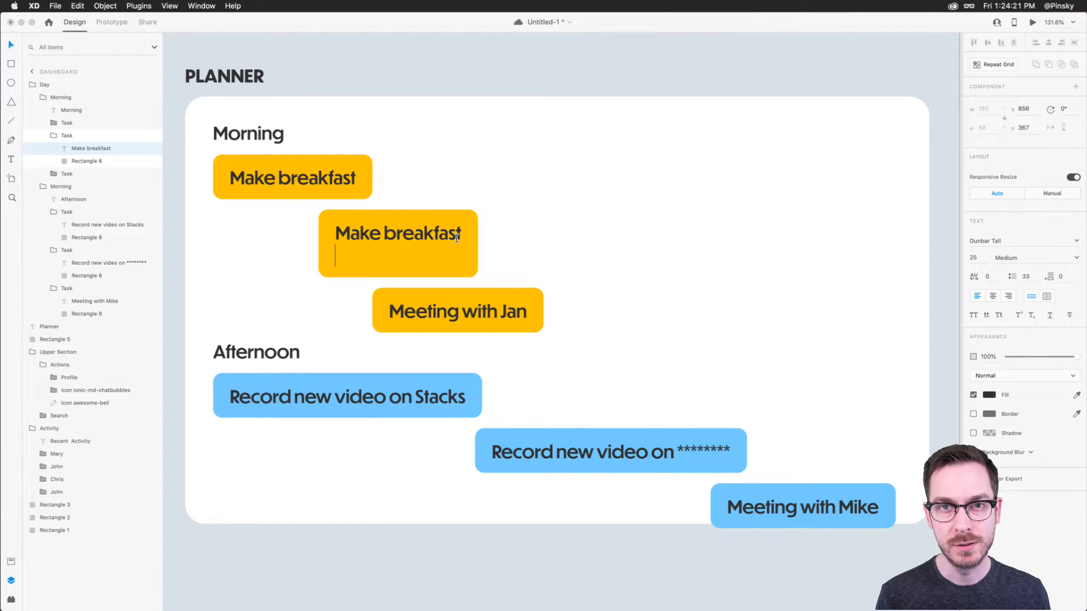
{"action": "type", "text": "Hello!"}
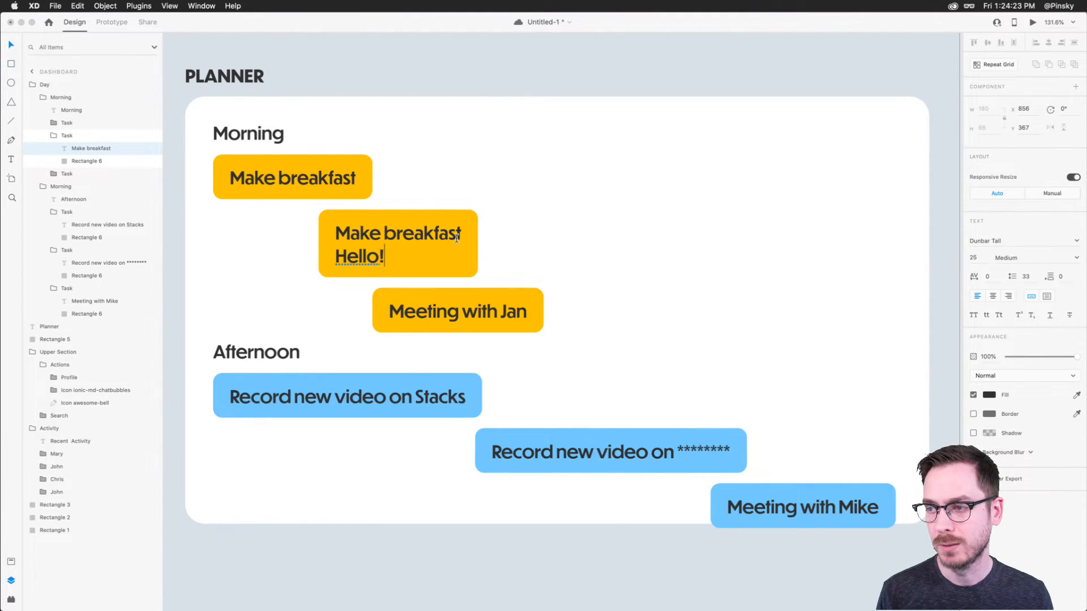
Replace the second line of the offset Make breakfast task with "6:30AM", and delete that task.
{"action": "key", "text": "super+z"}
{"action": "key", "text": "Right"}
{"action": "key", "text": "alt+shift+Left"}
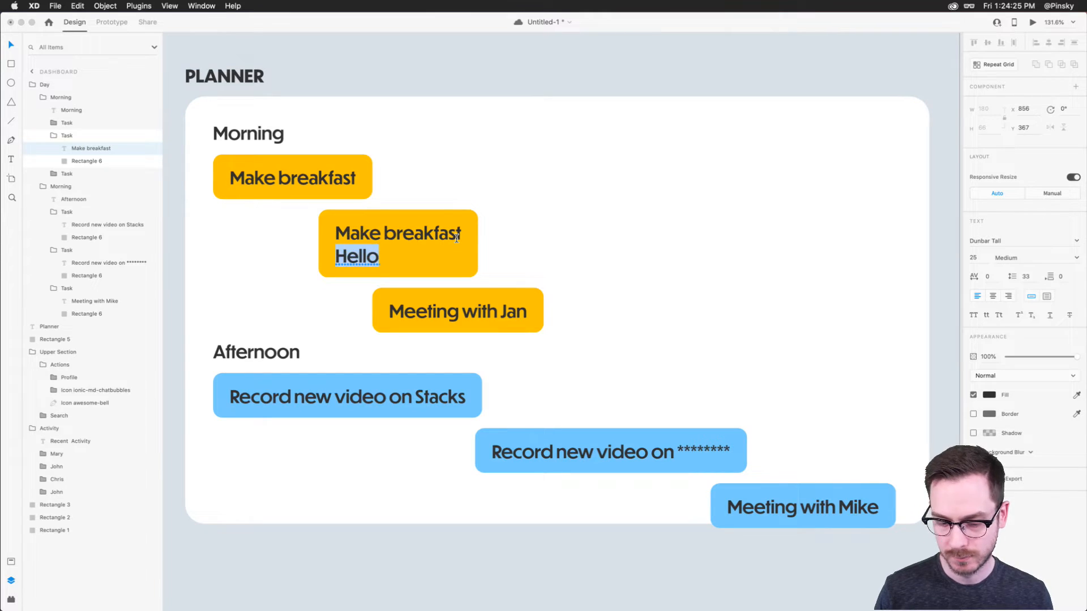
{"action": "type", "text": "6:30"}
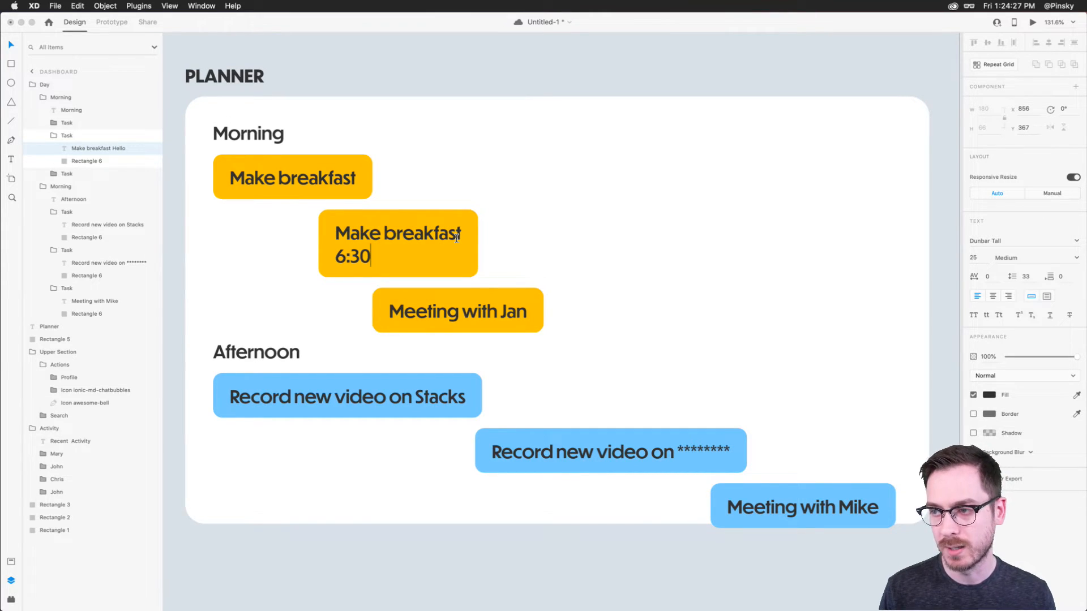
{"action": "type", "text": "AM"}
{"action": "key", "text": "Escape"}
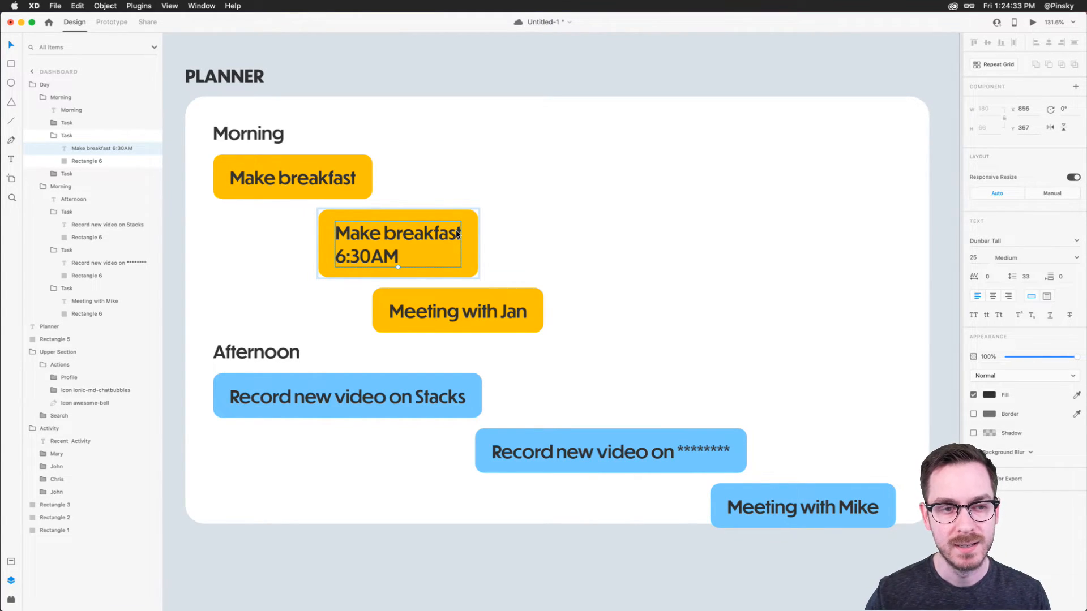
{"action": "key", "text": "Escape"}
{"action": "key", "text": "Delete"}
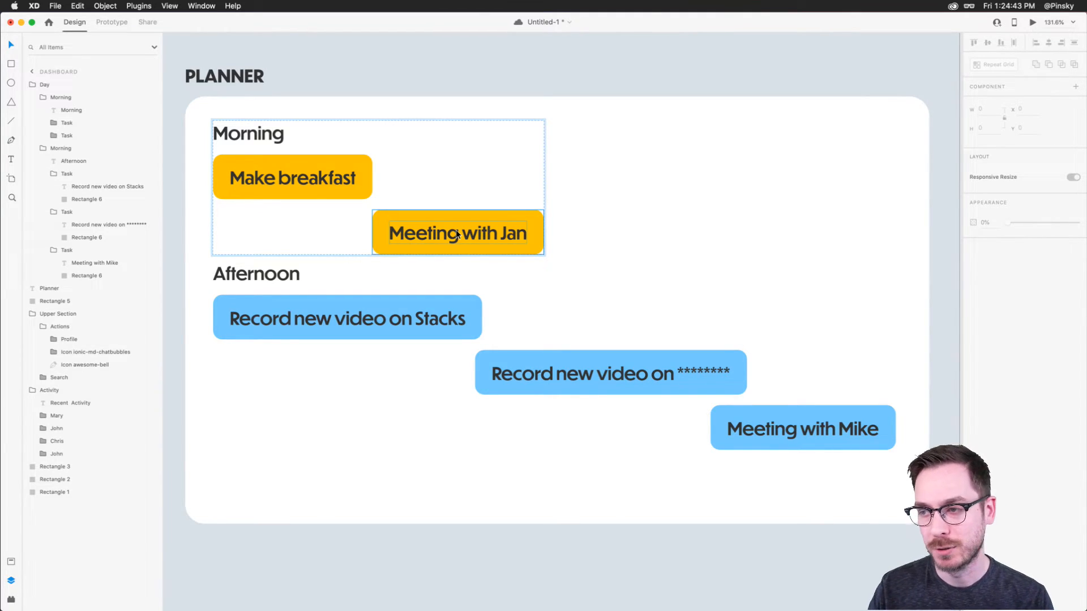
Duplicate the Afternoon stack inside the Day stack and extend the white Planner card downward to a height of 812.
{"action": "left_click", "coordinate": [324, 322]}
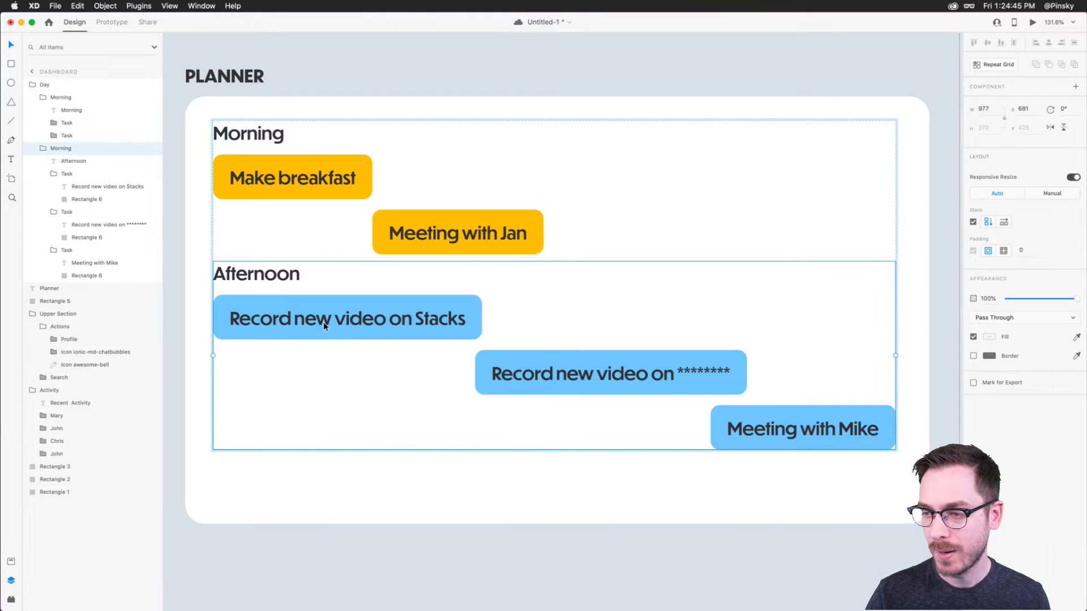
{"action": "key", "text": "super+d"}
{"action": "scroll", "coordinate": [364, 442], "scroll_direction": "down", "scroll_amount": 5}
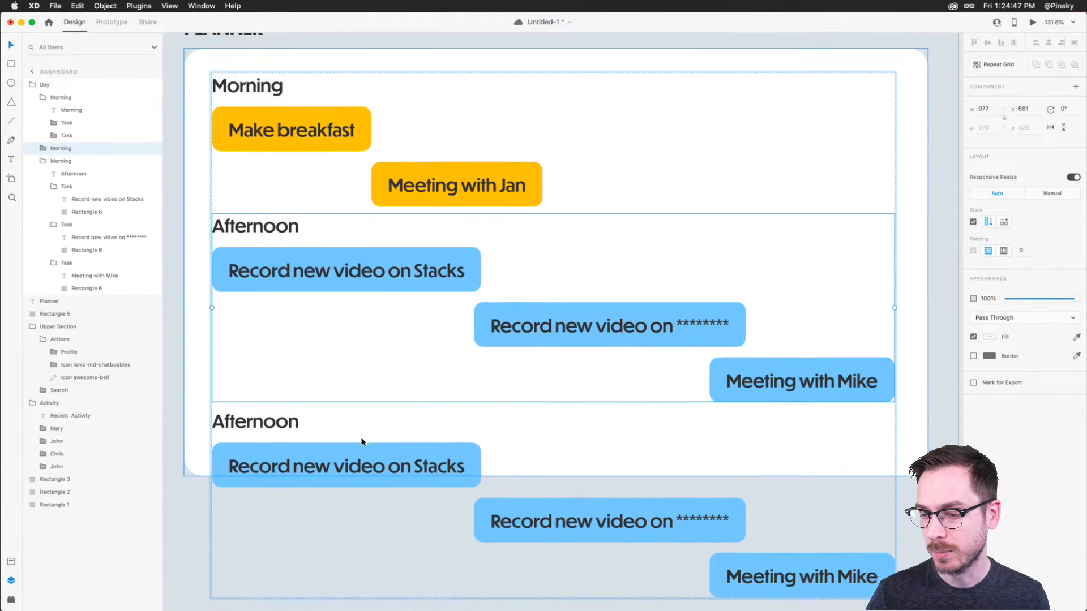
{"action": "left_click", "coordinate": [474, 348]}
{"action": "left_click_drag", "start_coordinate": [554, 349], "coordinate": [564, 490]}
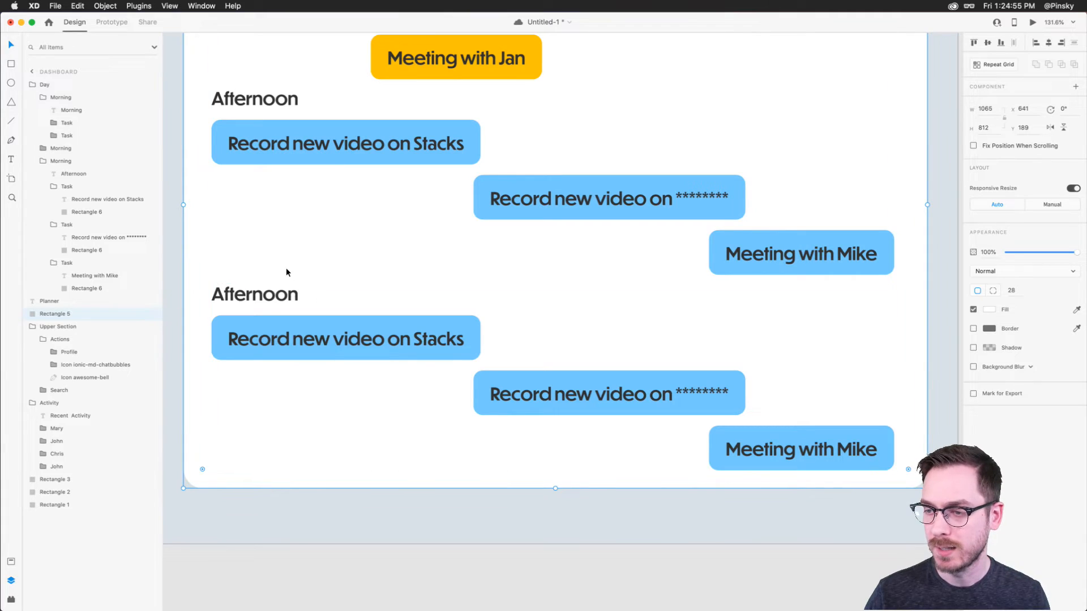
Change the heading of the lower Afternoon stack to "Night".
{"action": "left_click", "coordinate": [260, 295]}
{"action": "double_click", "coordinate": [260, 297]}
{"action": "double_click", "coordinate": [260, 295]}
{"action": "type", "text": "Night"}
{"action": "key", "text": "Escape"}
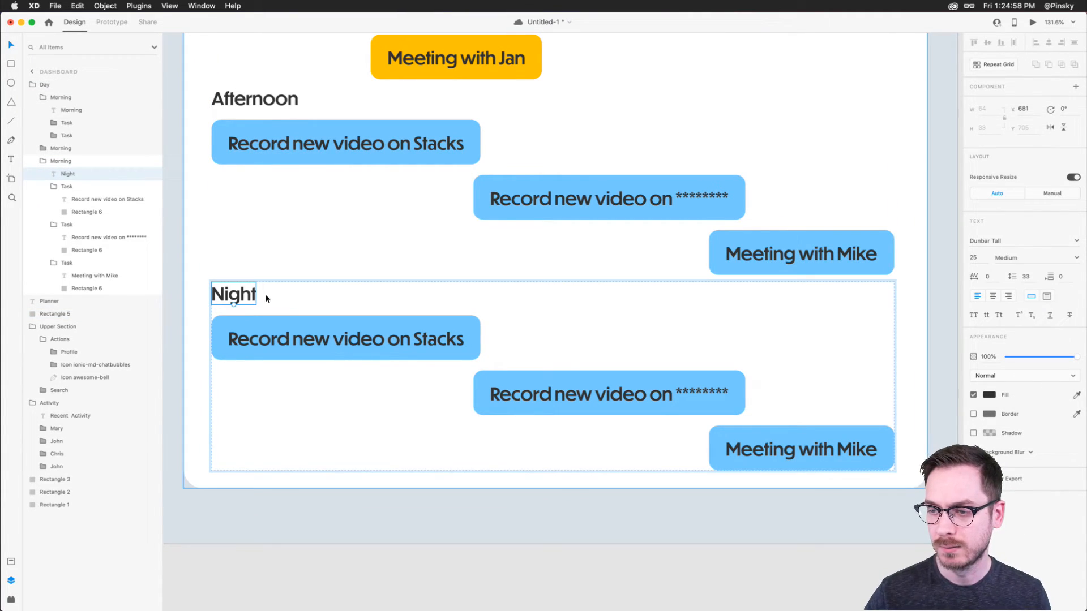
Recolor the rectangle of the first Night task with the pink fill #FF77A6.
{"action": "double_click", "coordinate": [358, 317]}
{"action": "left_click", "coordinate": [990, 298]}
{"action": "left_click_drag", "start_coordinate": [953, 261], "coordinate": [955, 250]}
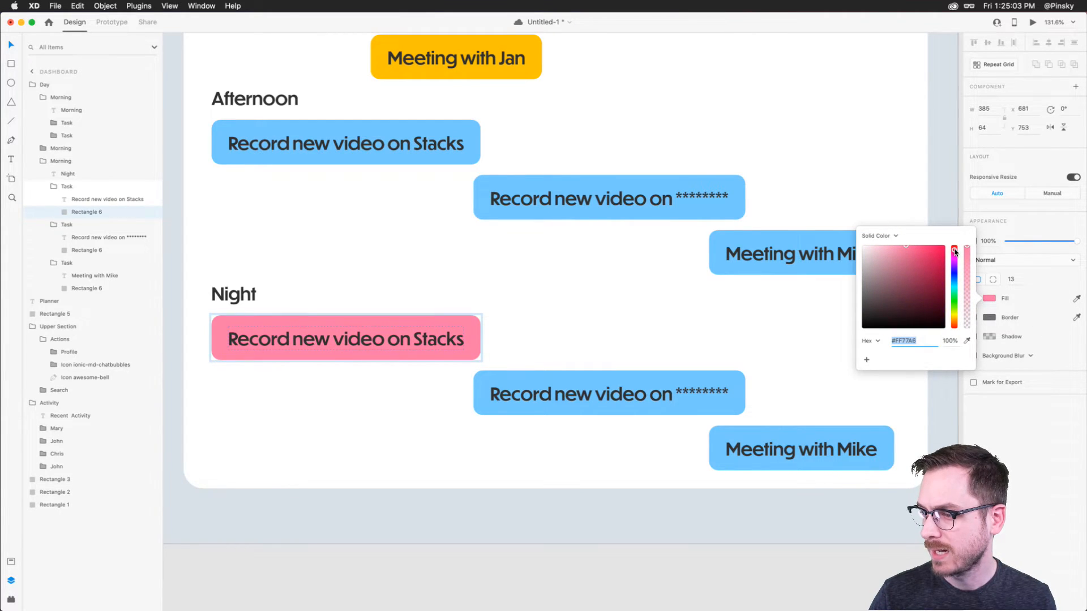
{"action": "left_click", "coordinate": [804, 322]}
Delete the two remaining blue tasks from the Night stack.
{"action": "left_click", "coordinate": [585, 391]}
{"action": "key", "text": "Delete"}
{"action": "left_click", "coordinate": [792, 393]}
{"action": "key", "text": "Delete"}
Duplicate the pink Night task and change the text of the lower one to "Answer emails".
{"action": "left_click", "coordinate": [333, 343]}
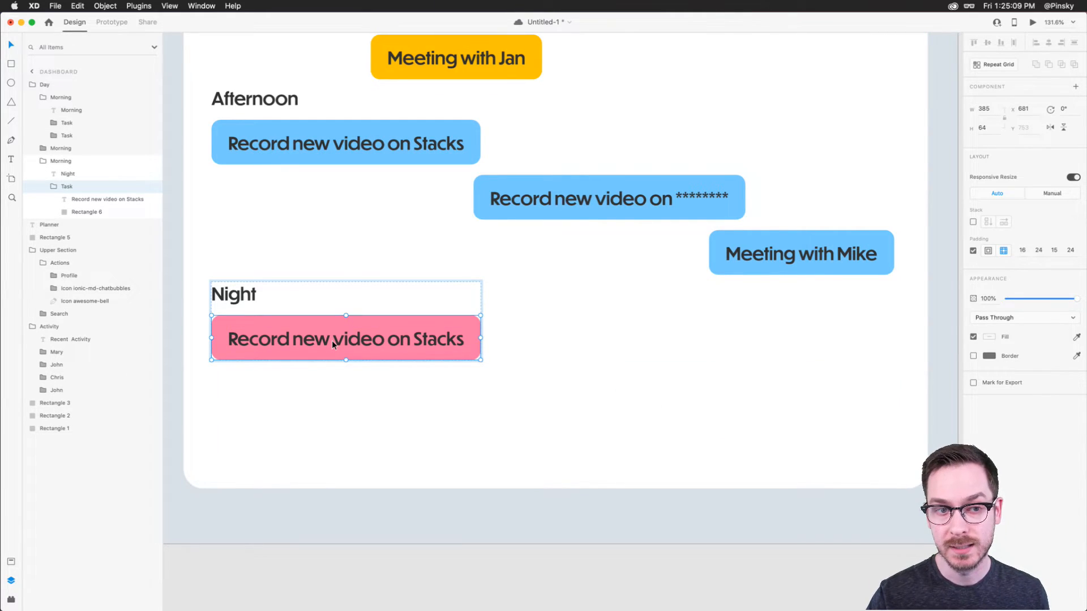
{"action": "key", "text": "super+d"}
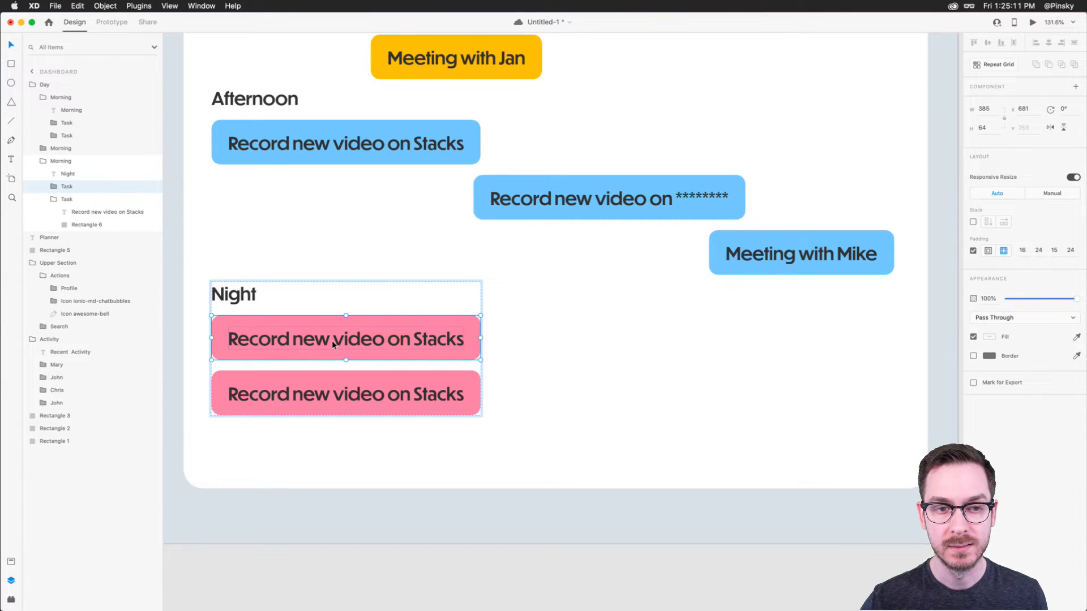
{"action": "double_click", "coordinate": [308, 391]}
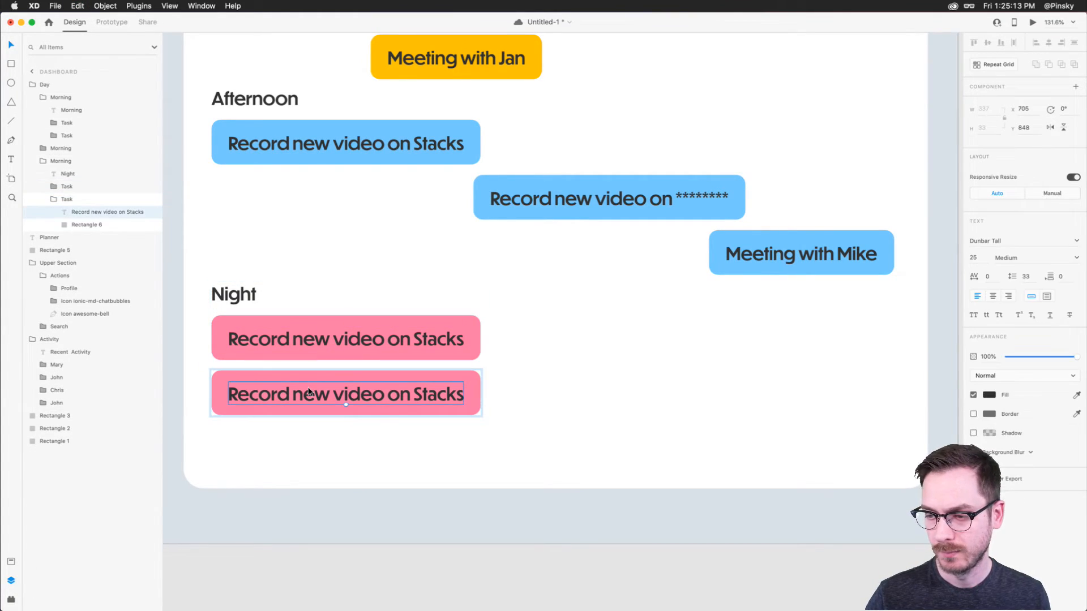
{"action": "key", "text": "Return"}
{"action": "type", "text": "Answer"}
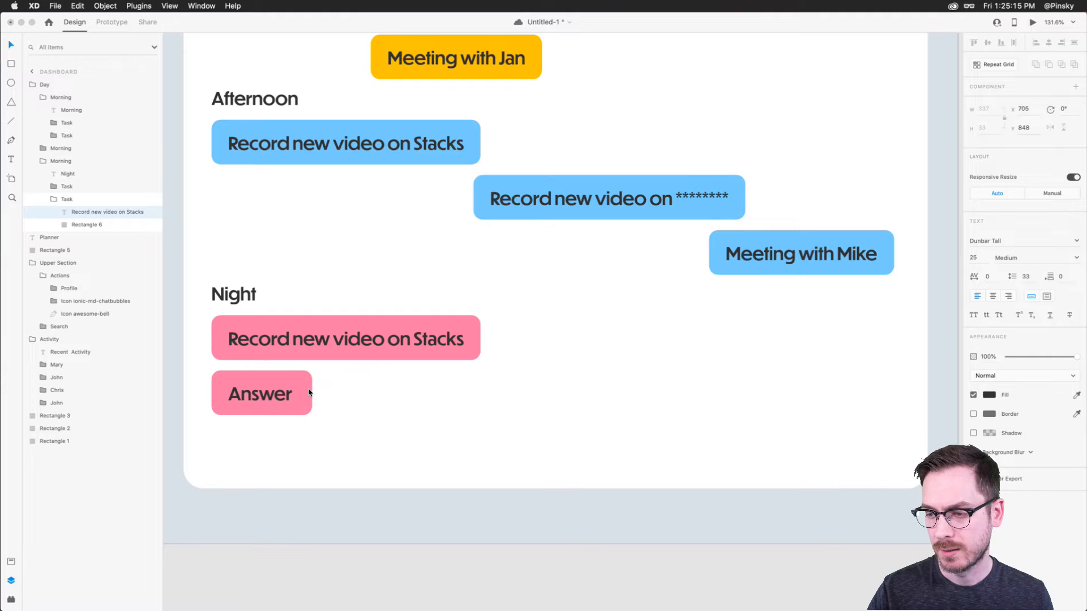
{"action": "type", "text": " emails"}
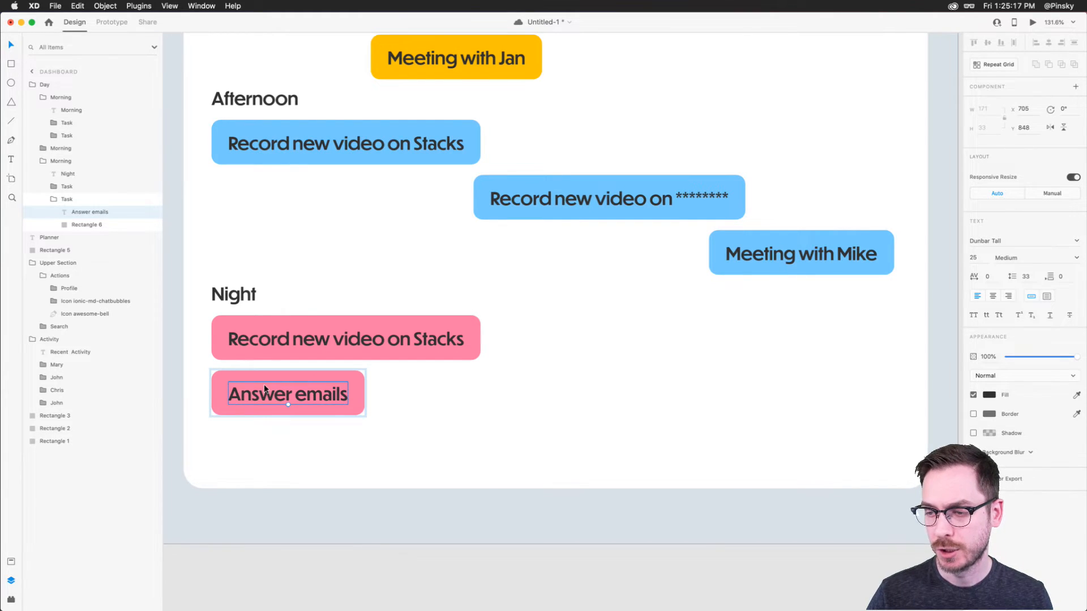
Shift the Answer emails task right to X 1045 within the Night stack.
{"action": "key", "text": "Escape"}
{"action": "key", "text": "1"}
{"action": "key", "text": "super+z"}
{"action": "left_click_drag", "start_coordinate": [256, 390], "coordinate": [507, 394]}
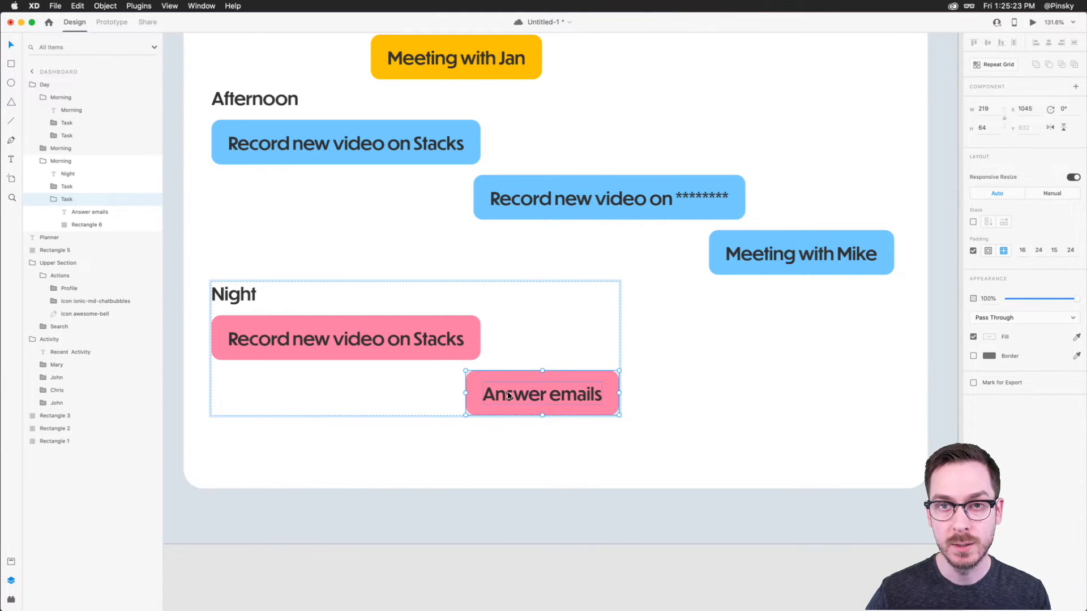
Shorten the white Planner card to a height of 736 so it ends just below the Night tasks.
{"action": "scroll", "coordinate": [507, 394], "scroll_direction": "down", "scroll_amount": 5}
{"action": "left_click", "coordinate": [539, 426]}
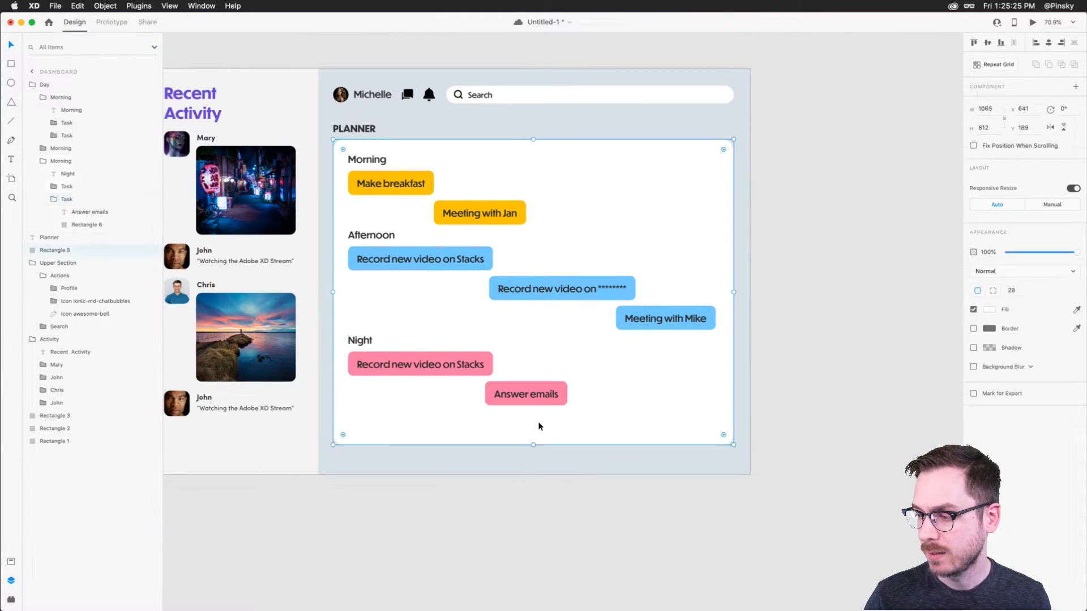
{"action": "left_click_drag", "start_coordinate": [536, 444], "coordinate": [540, 419]}
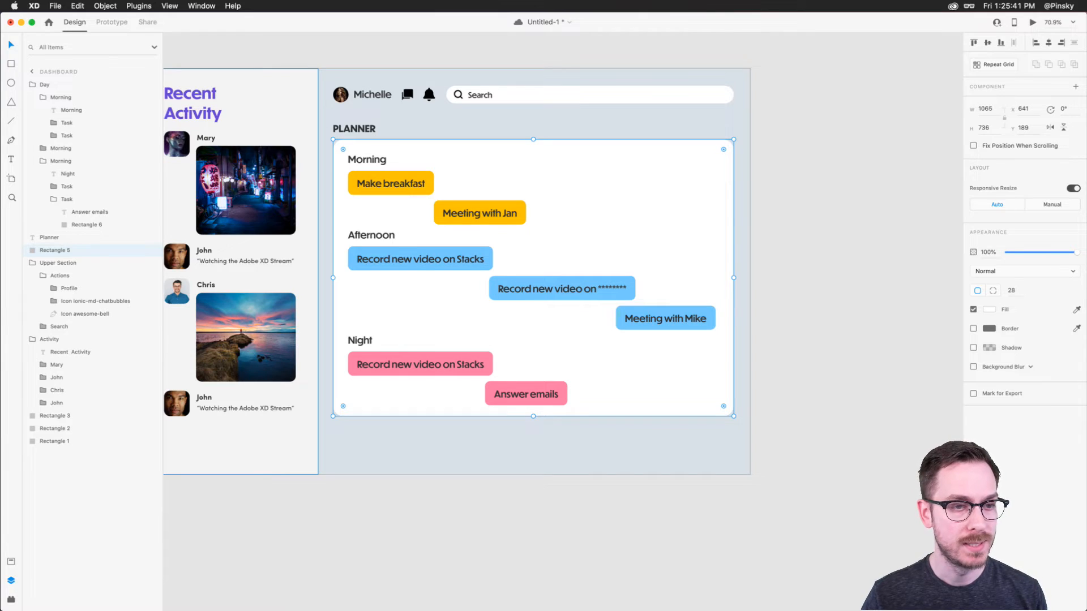
{"action": "left_click", "coordinate": [900, 338]}
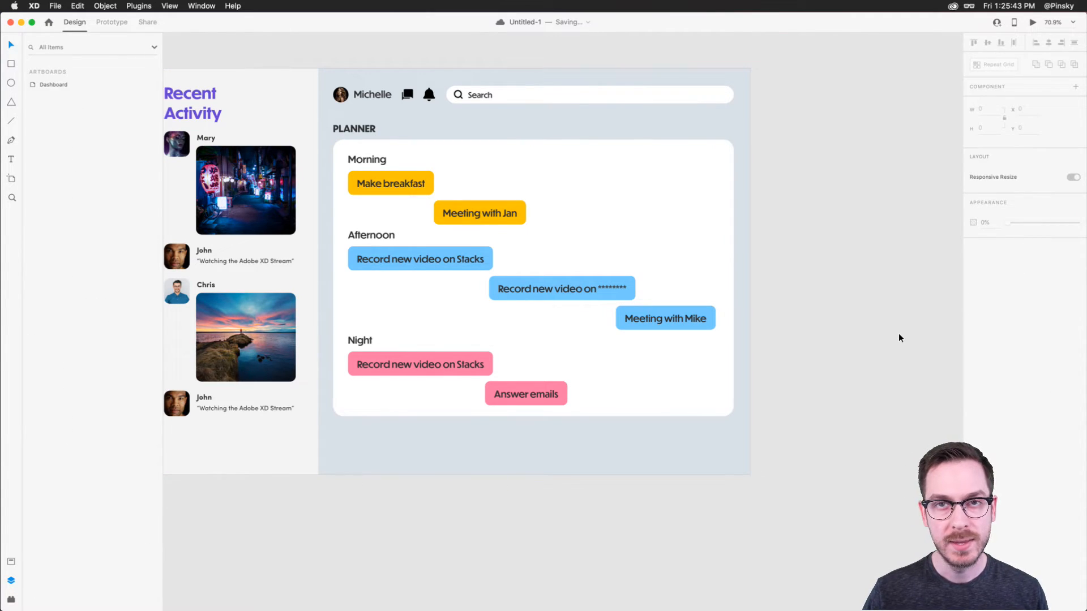
{"action": "scroll", "coordinate": [900, 338], "scroll_direction": "right", "scroll_amount": 8}
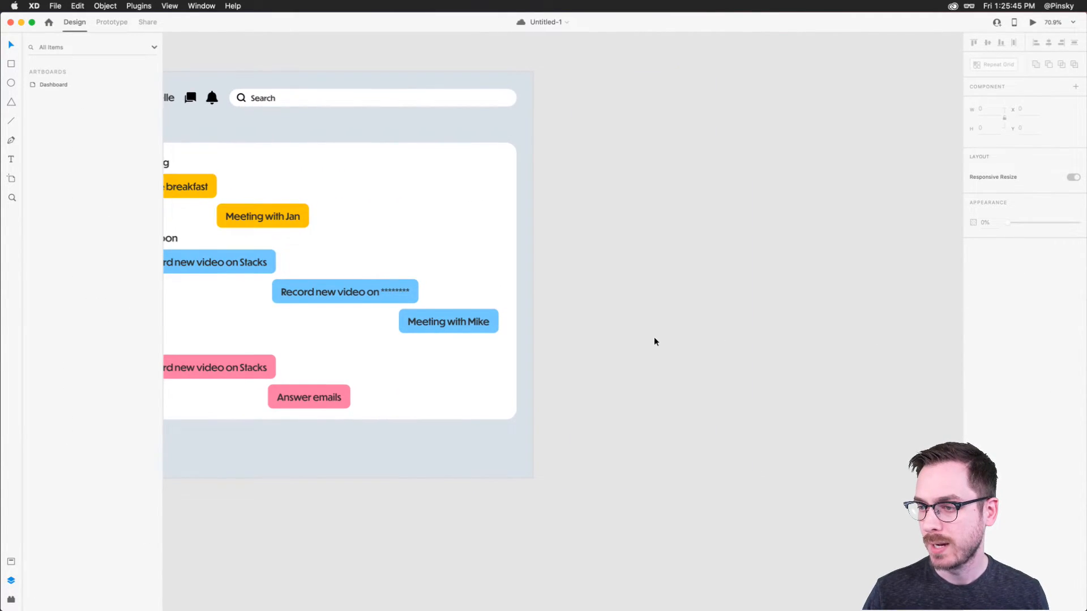
{"action": "scroll", "coordinate": [665, 341], "scroll_direction": "left", "scroll_amount": 8}
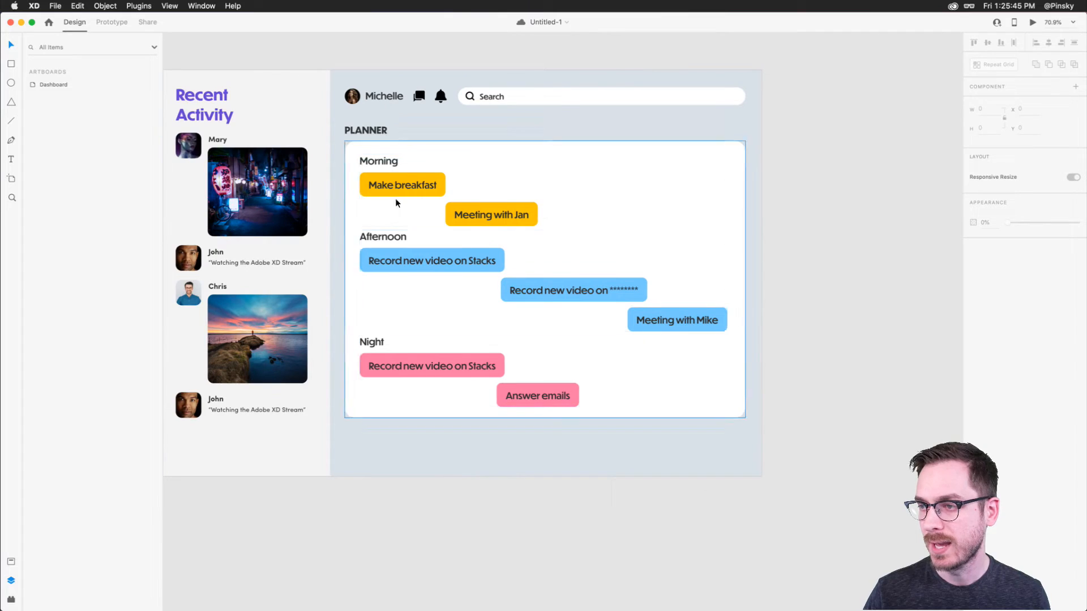
{"action": "left_click", "coordinate": [682, 250]}
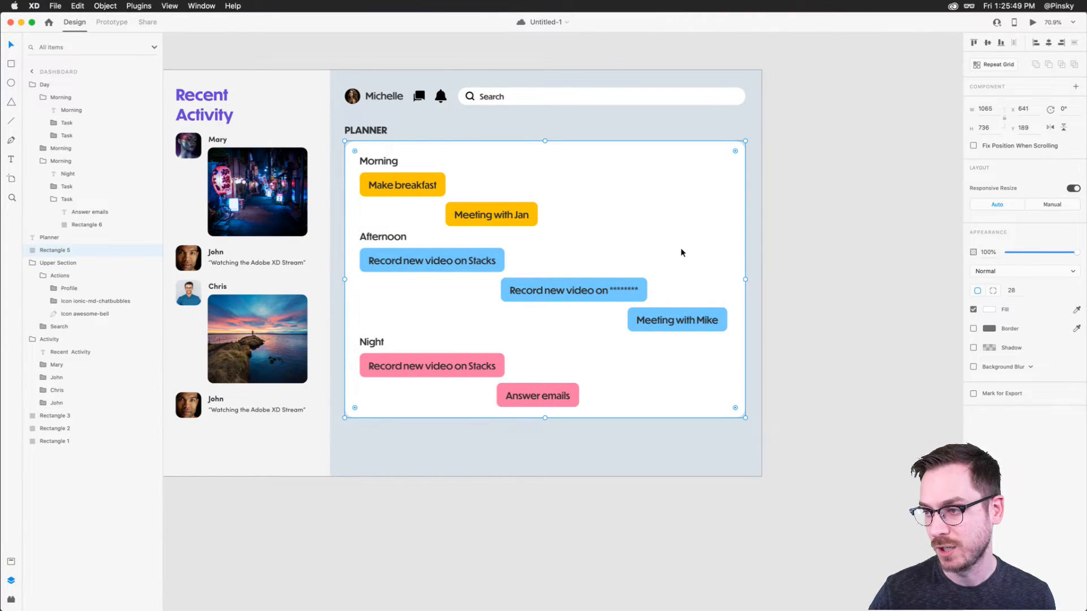
{"action": "scroll", "coordinate": [681, 247], "scroll_direction": "right", "scroll_amount": 3}
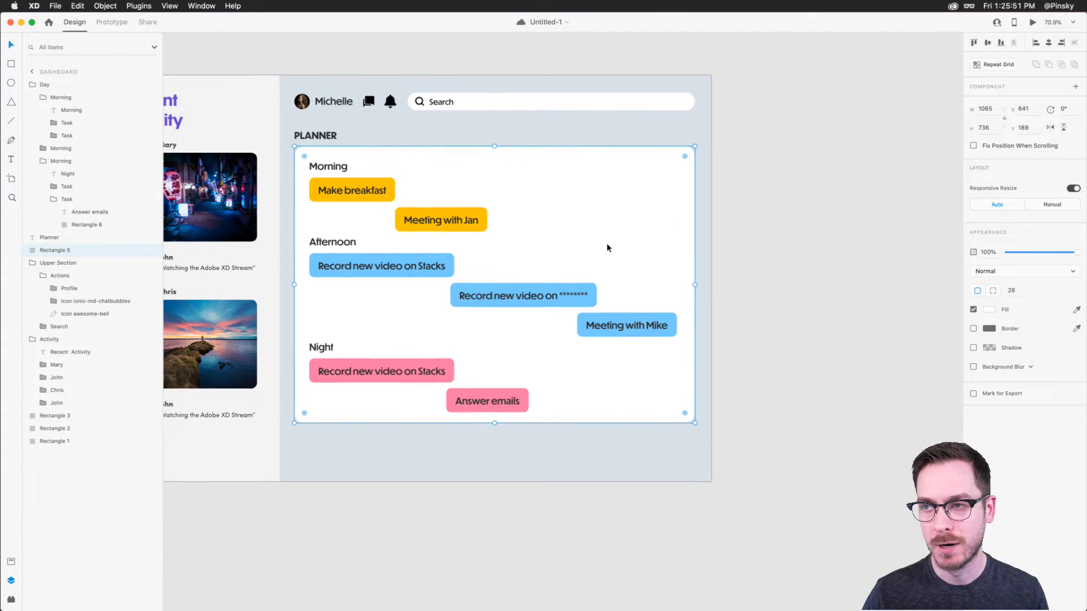
{"action": "scroll", "coordinate": [606, 243], "scroll_direction": "left", "scroll_amount": 6}
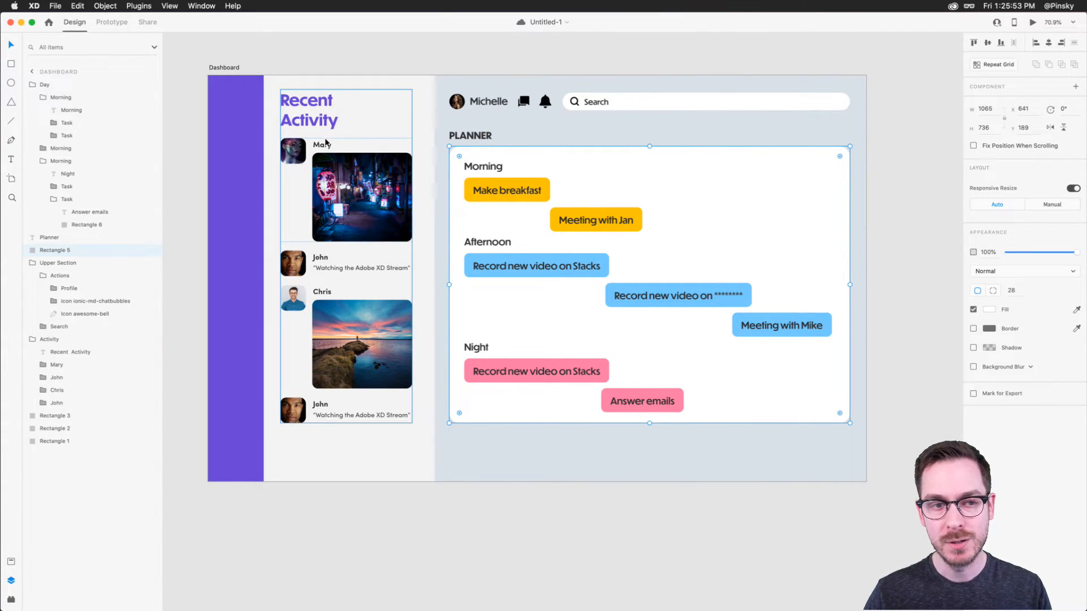
Group the Recent Activity stack with its light grey background panel and name the group Activity.
{"action": "left_click", "coordinate": [347, 168]}
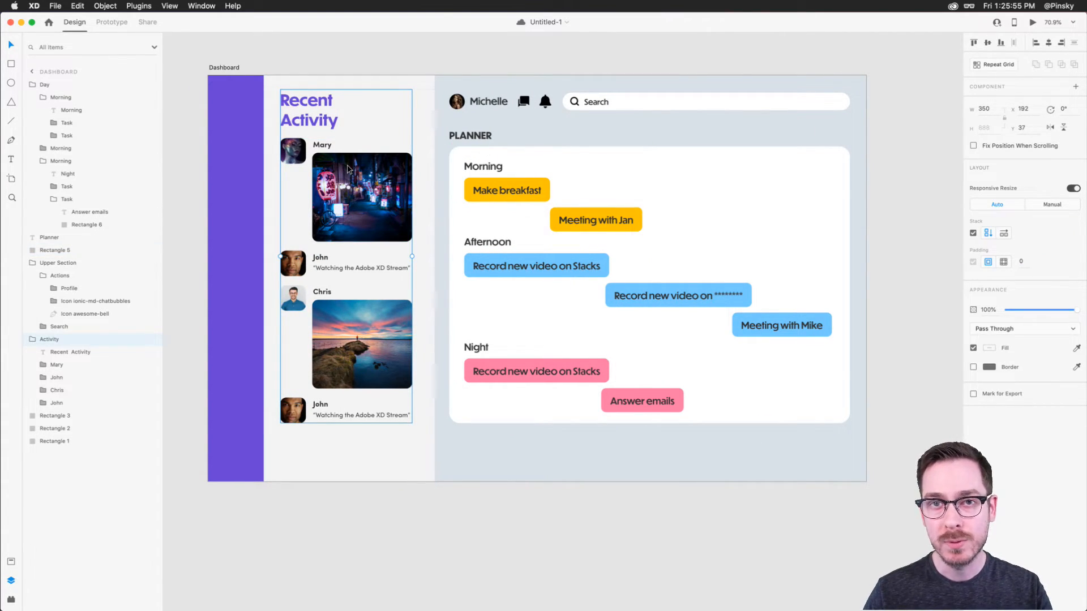
{"action": "mouse_move", "coordinate": [349, 169]}
{"action": "left_mouse_down"}
{"action": "mouse_move", "coordinate": [353, 191]}
{"action": "mouse_move", "coordinate": [352, 165]}
{"action": "left_mouse_up"}
{"action": "key", "text": "super+z"}
{"action": "left_click", "coordinate": [421, 86]}
{"action": "left_click", "coordinate": [302, 188], "text": "shift"}
{"action": "key", "text": "super+g"}
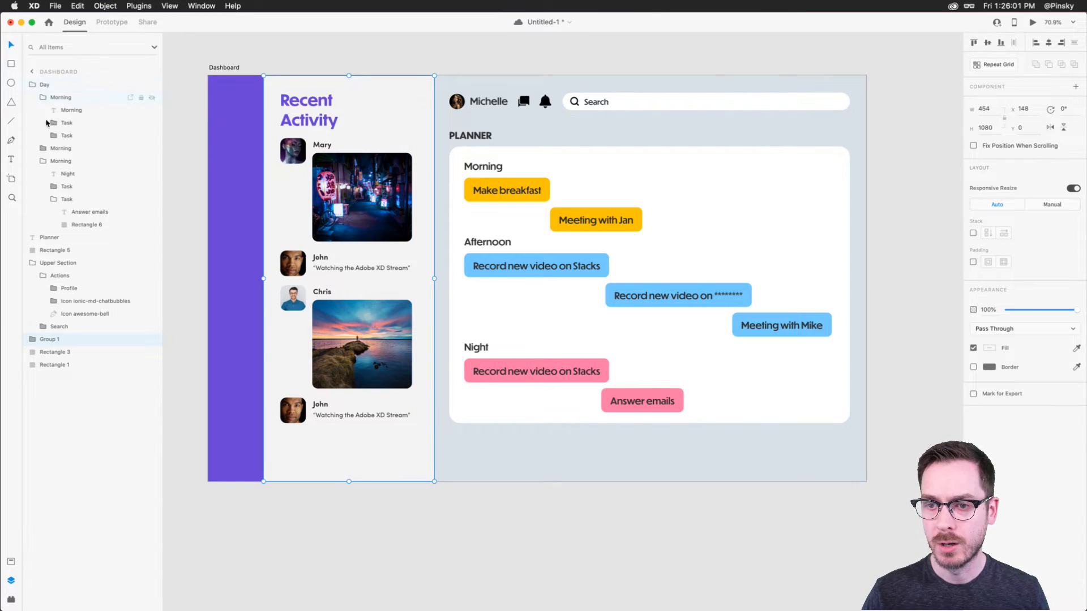
{"action": "double_click", "coordinate": [48, 339]}
{"action": "type", "text": "Activity"}
{"action": "key", "text": "Return"}
Group the header, Planner content and blue-grey background into one group named Dashboard.
{"action": "left_click_drag", "start_coordinate": [457, 59], "coordinate": [855, 452]}
{"action": "key", "text": "super+g"}
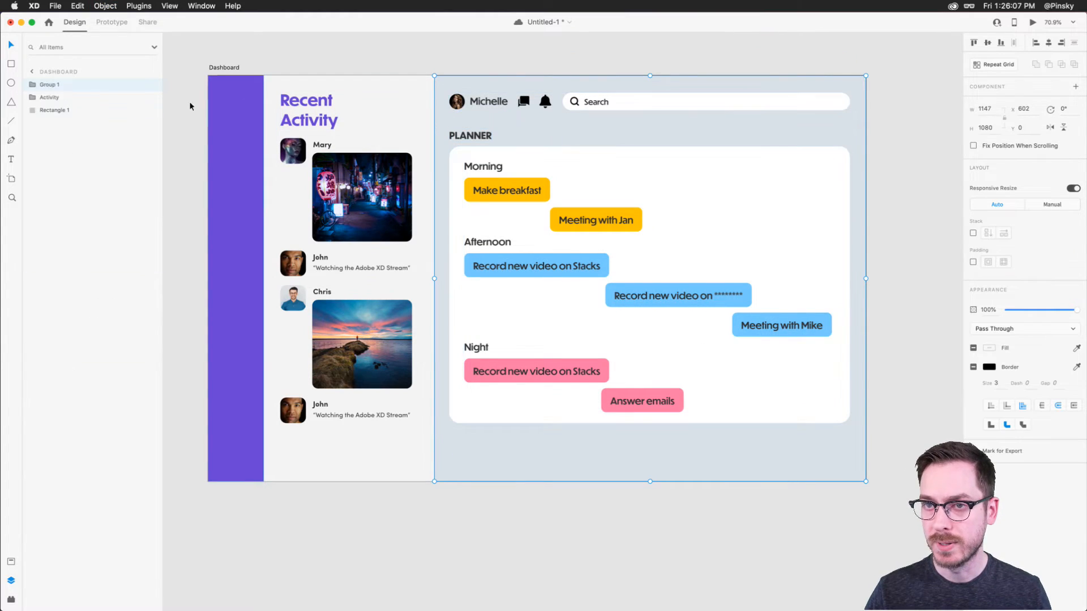
{"action": "double_click", "coordinate": [44, 86]}
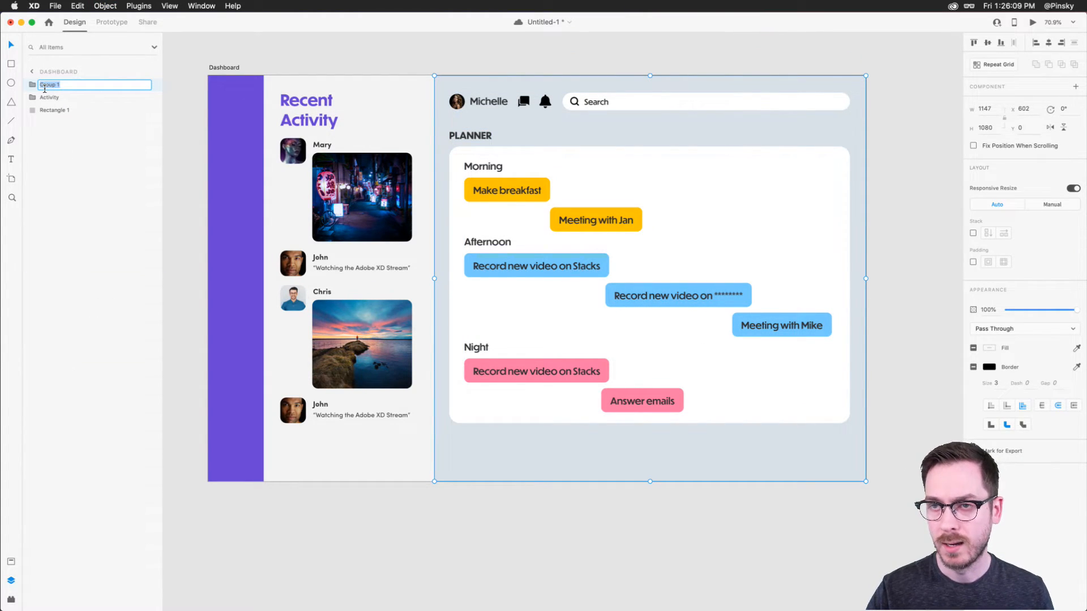
{"action": "type", "text": "Dashboard"}
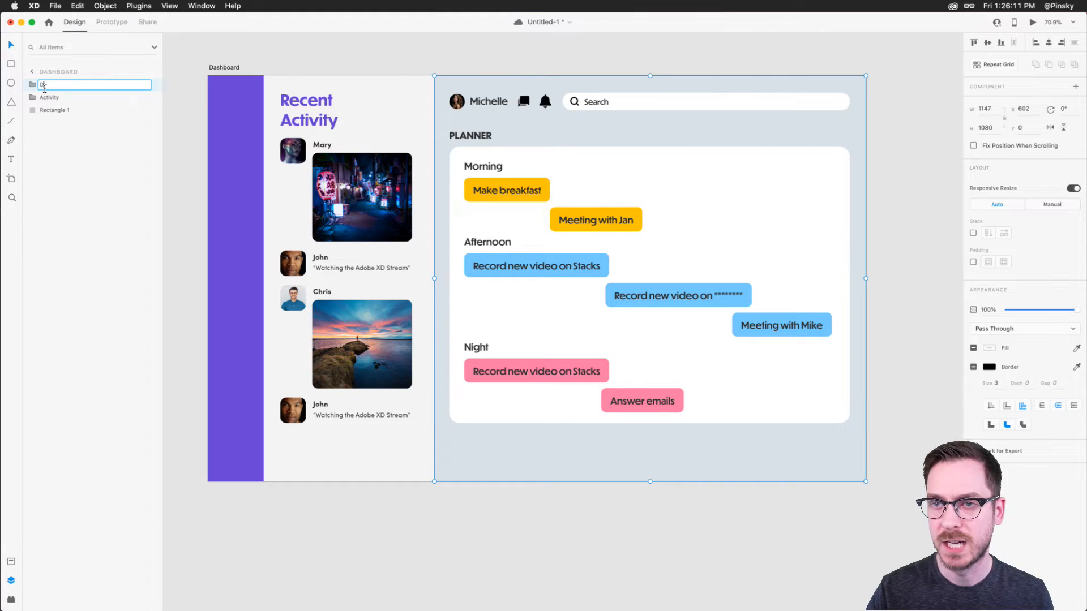
{"action": "key", "text": "Return"}
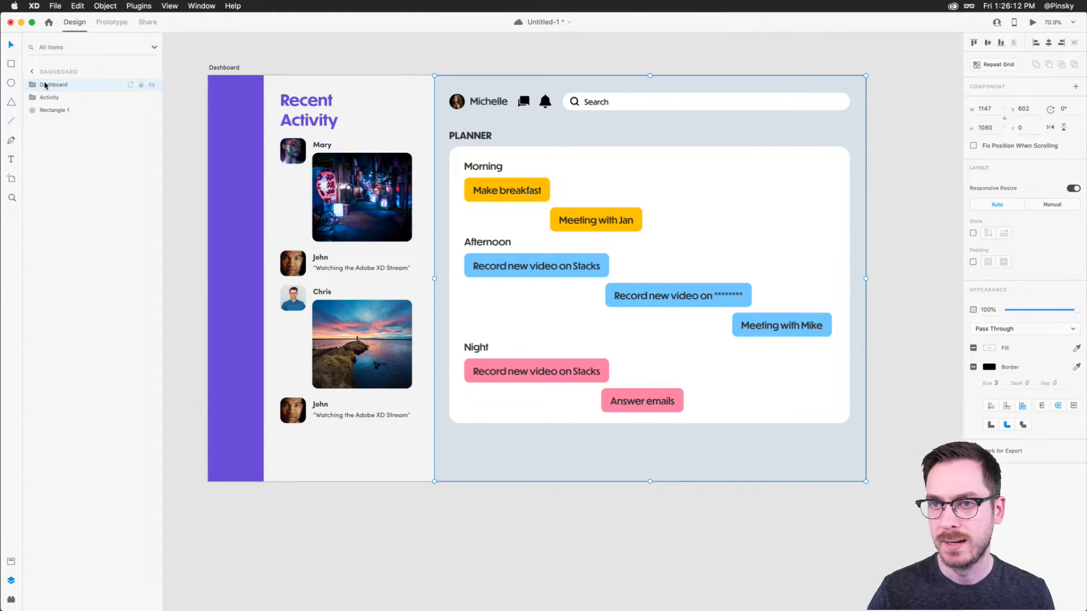
Rename the purple sidebar rectangle as Nav.
{"action": "left_click", "coordinate": [250, 151]}
{"action": "double_click", "coordinate": [48, 112]}
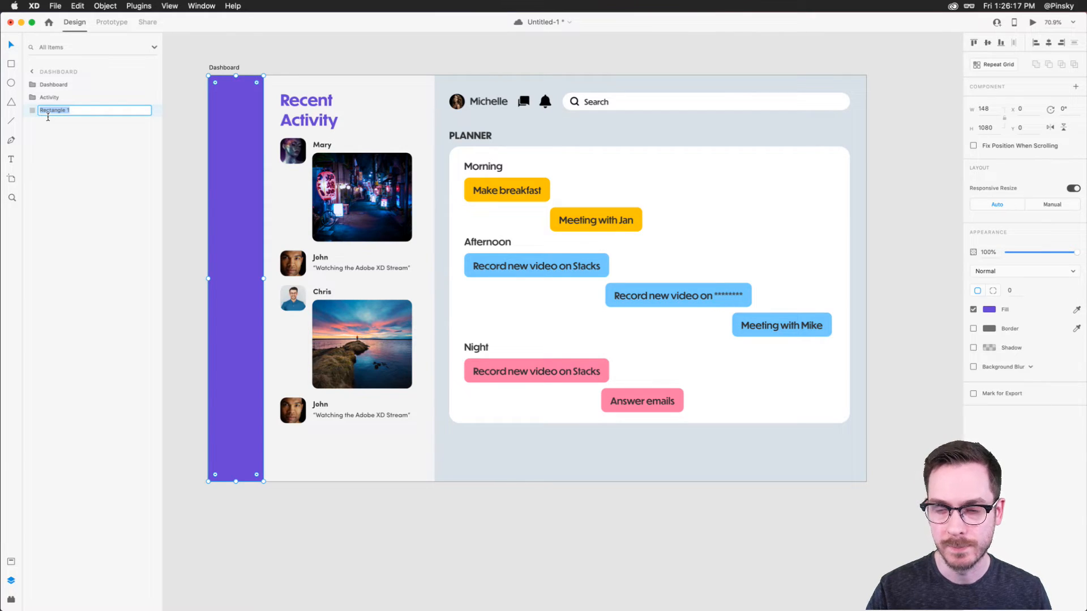
{"action": "type", "text": "Nav"}
{"action": "key", "text": "Return"}
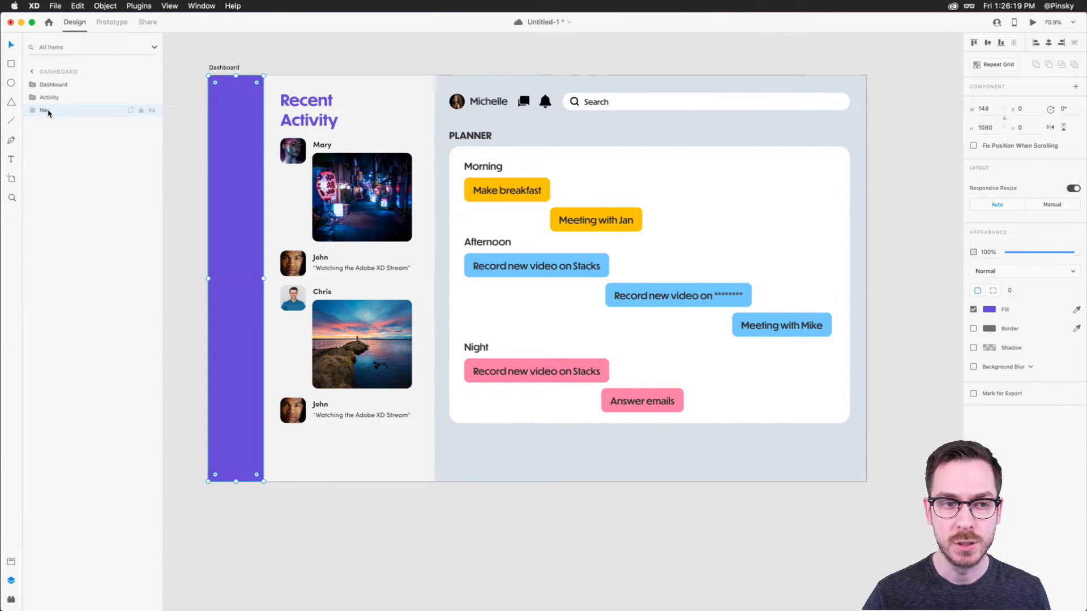
{"action": "left_click", "coordinate": [236, 48]}
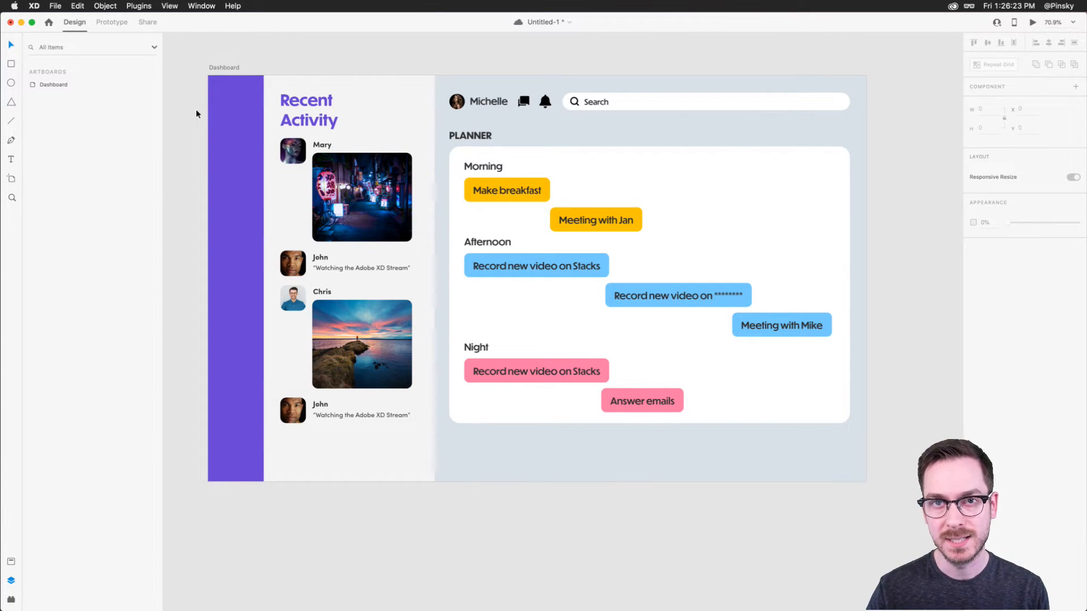
Group the Nav, Activity and Dashboard sections under the name Dashboard and make the group a horizontal stack.
{"action": "left_click_drag", "start_coordinate": [196, 110], "coordinate": [645, 277]}
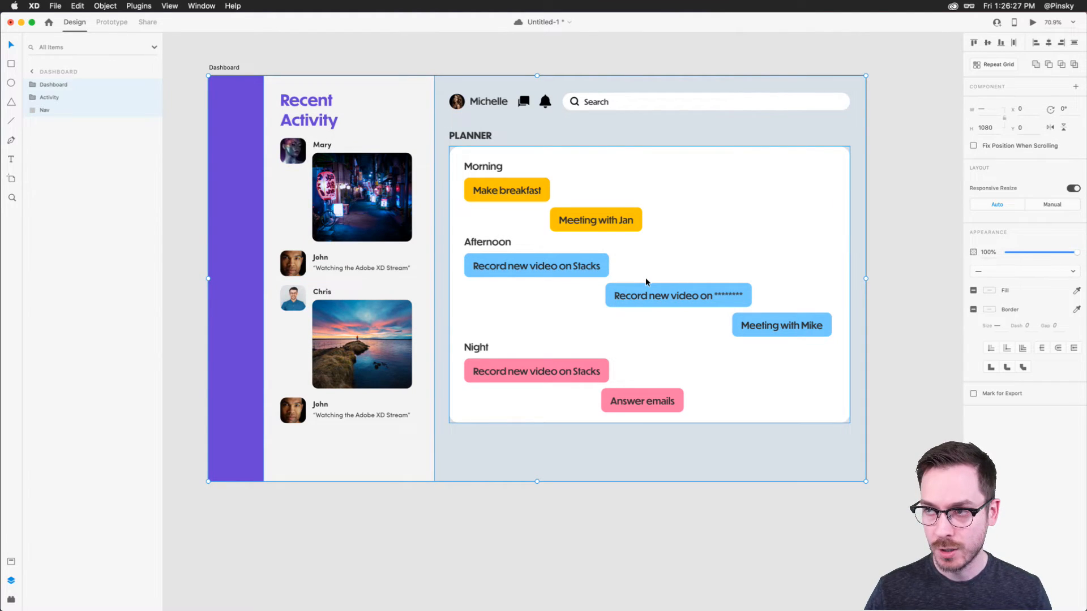
{"action": "key", "text": "super+g"}
{"action": "double_click", "coordinate": [46, 85]}
{"action": "type", "text": "Dashboard"}
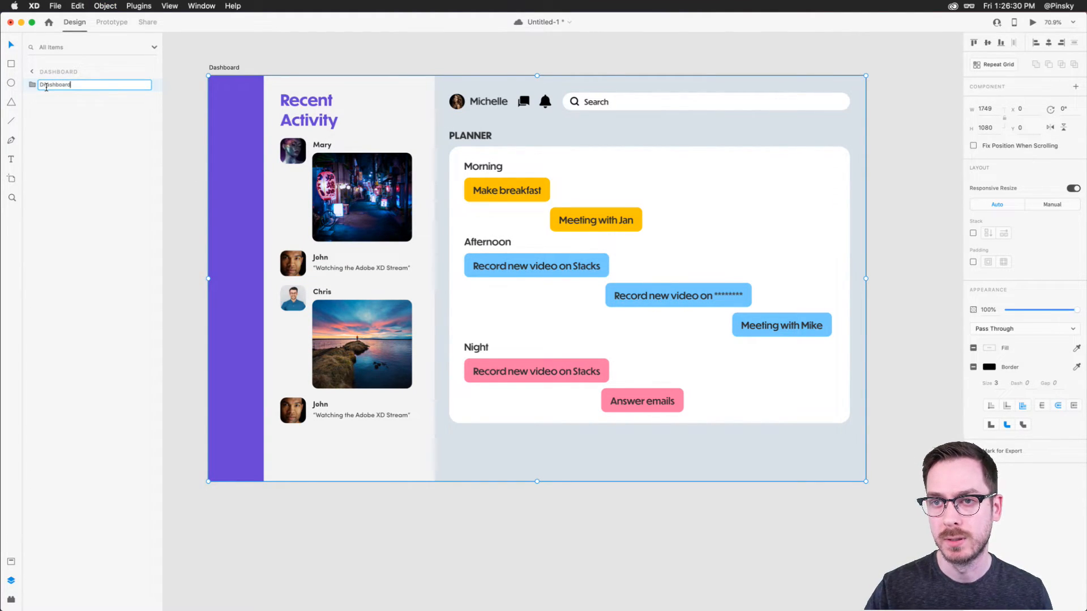
{"action": "key", "text": "super+a"}
{"action": "type", "text": "Da"}
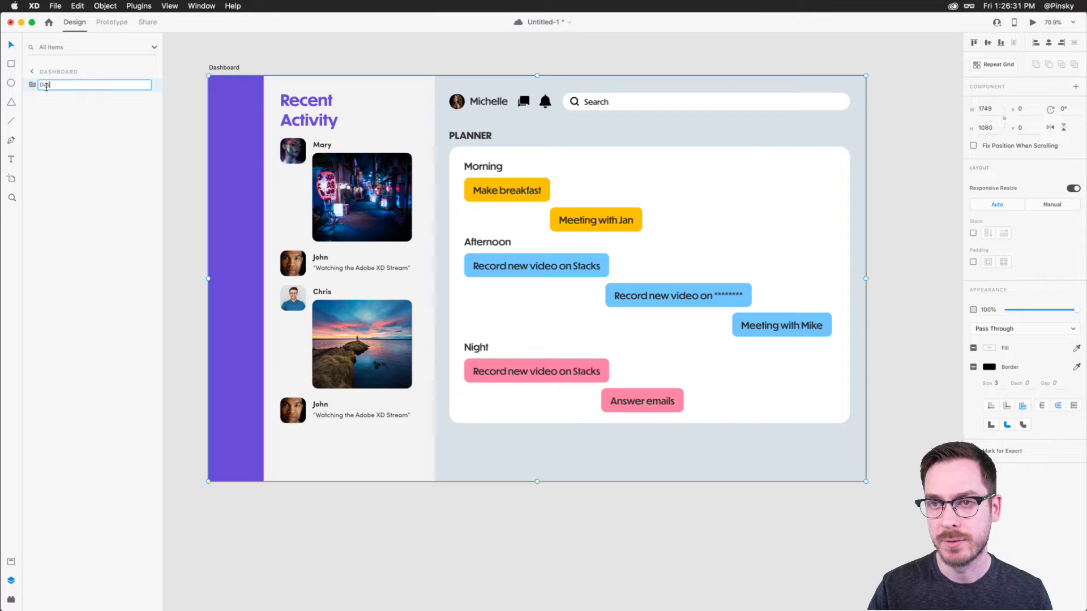
{"action": "type", "text": "shboard"}
{"action": "key", "text": "Return"}
{"action": "left_click", "coordinate": [974, 234]}
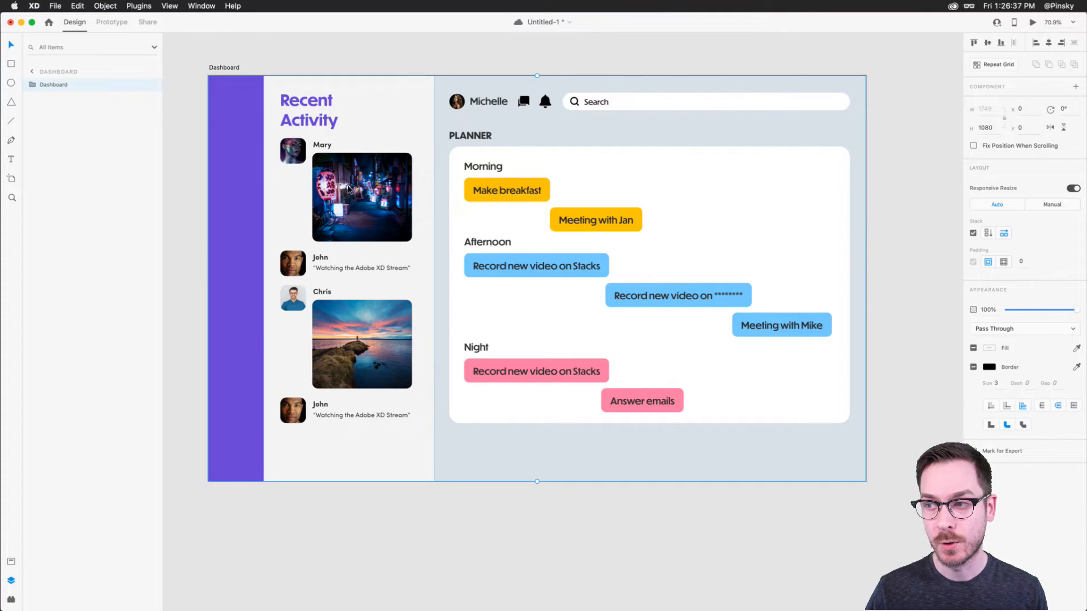
Reorder the page stack so Activity follows the Planner section and the purple Nav bar sits at the far right.
{"action": "double_click", "coordinate": [321, 177]}
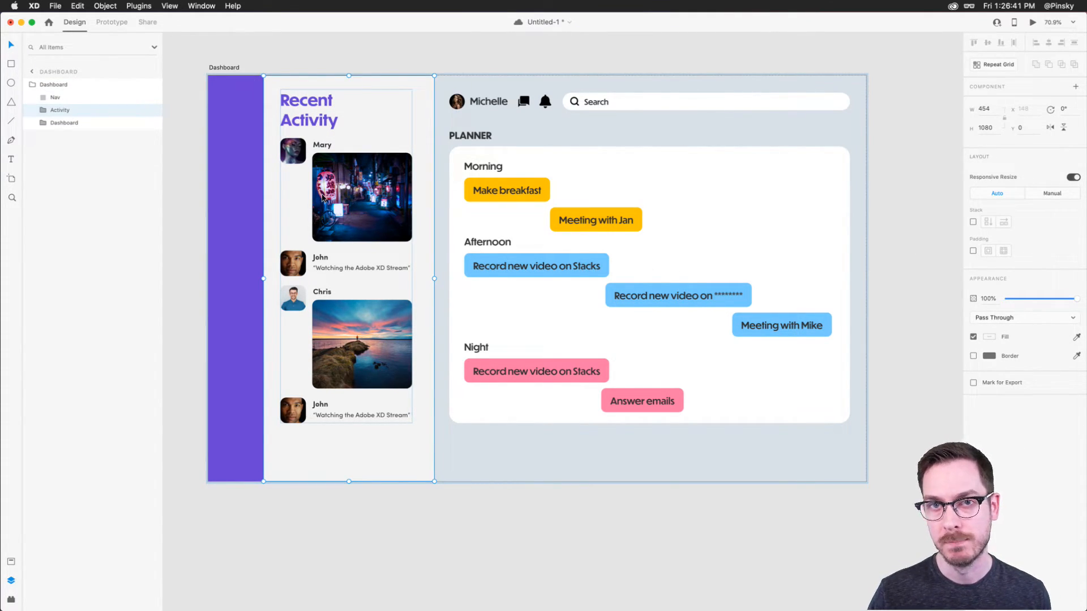
{"action": "left_click_drag", "start_coordinate": [323, 197], "coordinate": [624, 229]}
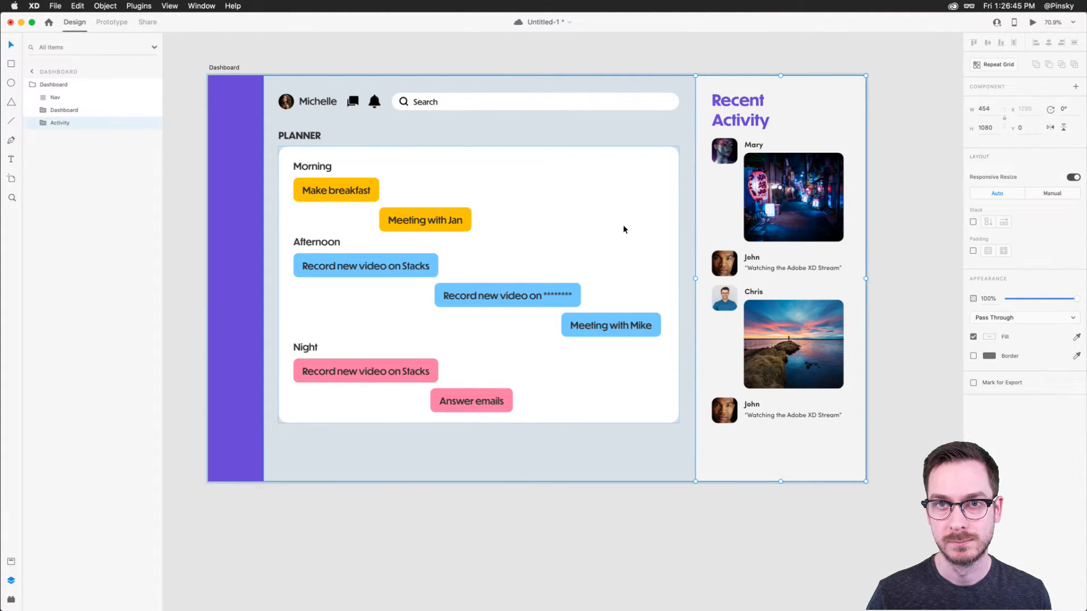
{"action": "left_click_drag", "start_coordinate": [244, 205], "coordinate": [805, 237]}
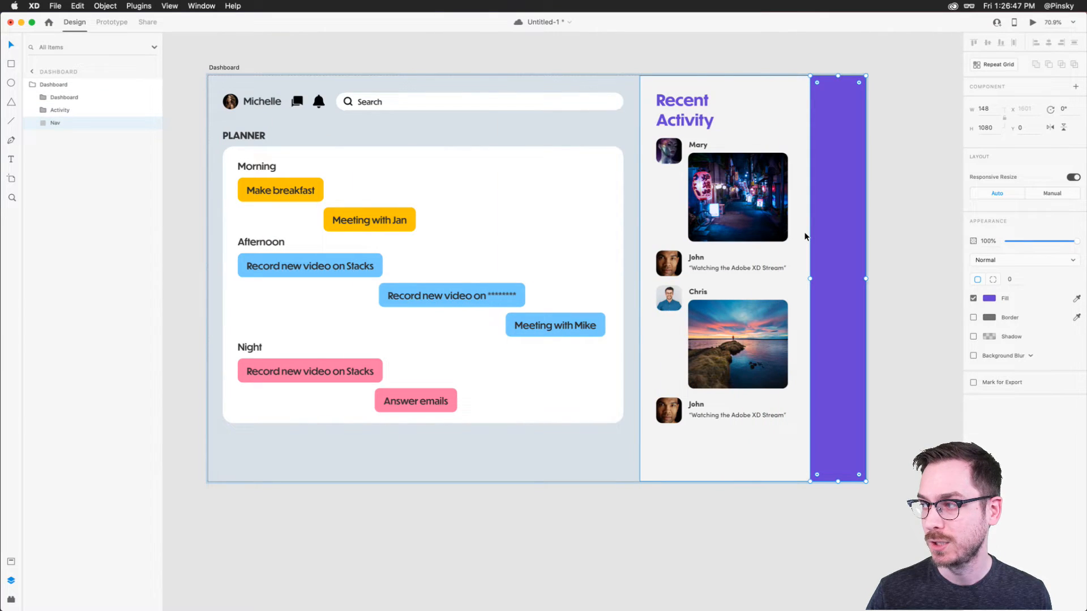
Duplicate the Make breakfast task in the Morning stack, then delete the extra task.
{"action": "double_click", "coordinate": [271, 207]}
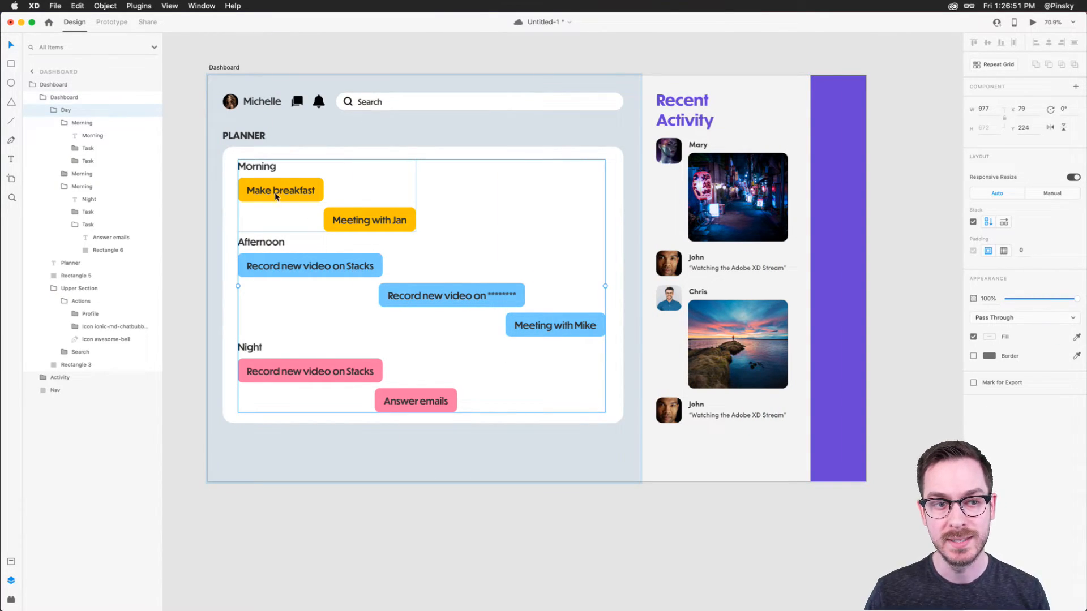
{"action": "double_click", "coordinate": [276, 197]}
{"action": "double_click", "coordinate": [279, 192]}
{"action": "key", "text": "super+d"}
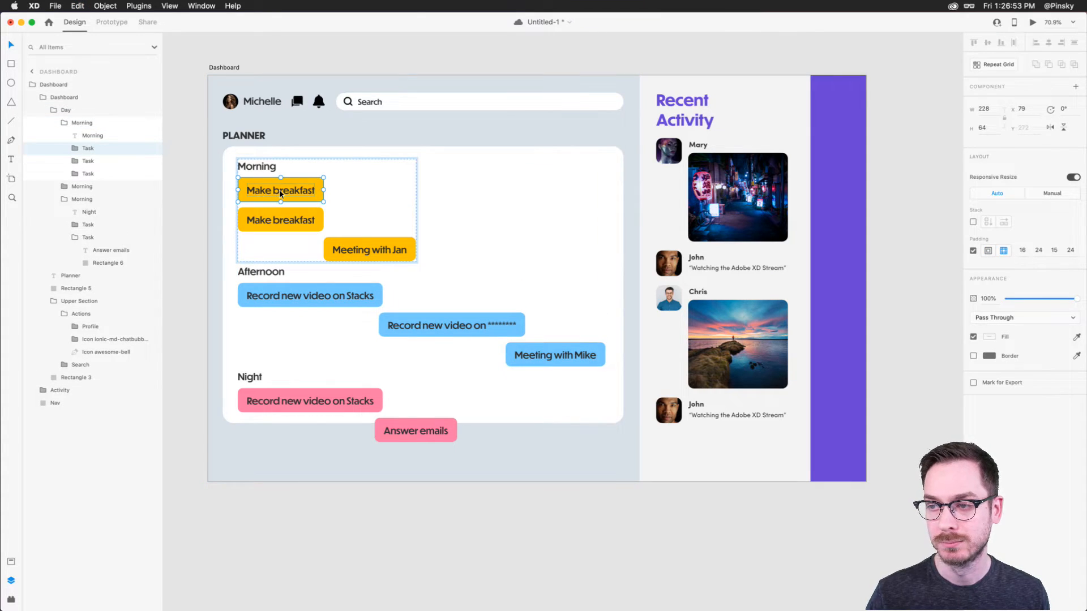
{"action": "key", "text": "Delete"}
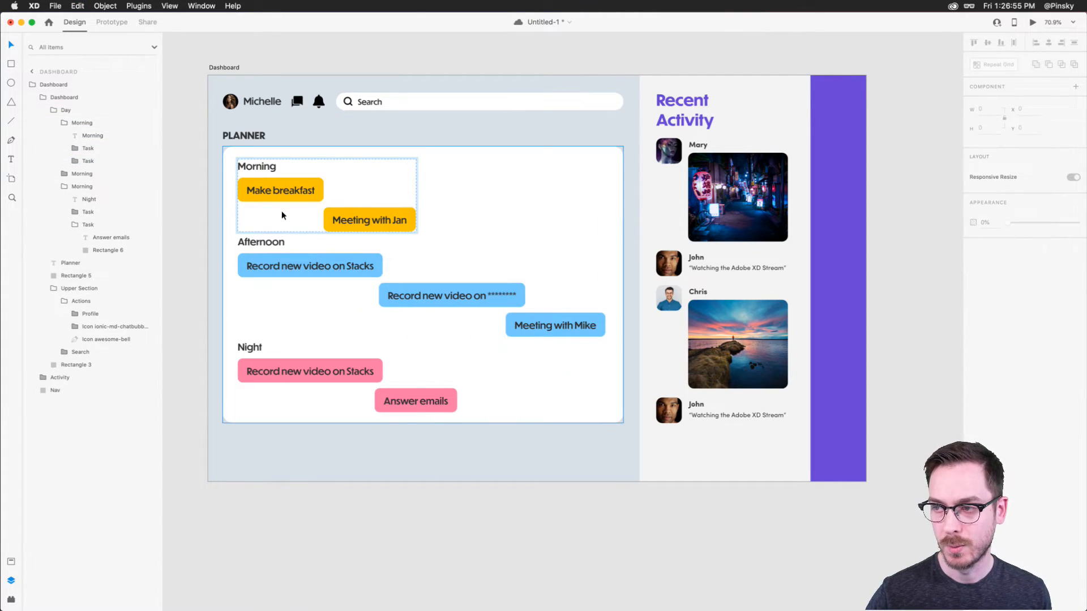
Move the Search bar ahead of the profile and notification icons in the Upper Section stack.
{"action": "left_click", "coordinate": [390, 104]}
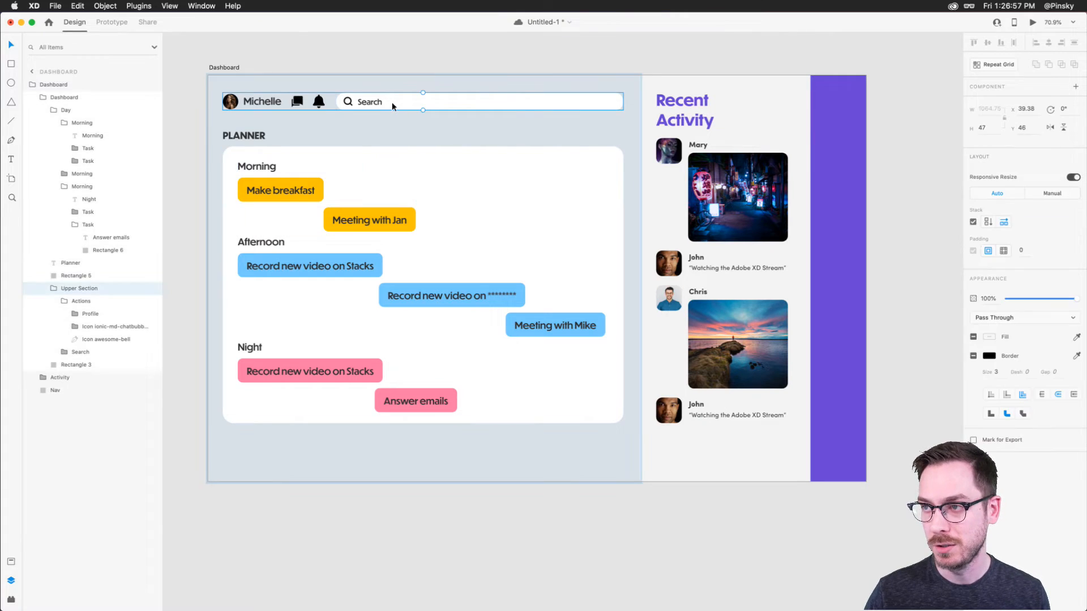
{"action": "double_click", "coordinate": [392, 102]}
{"action": "left_click_drag", "start_coordinate": [420, 97], "coordinate": [242, 102]}
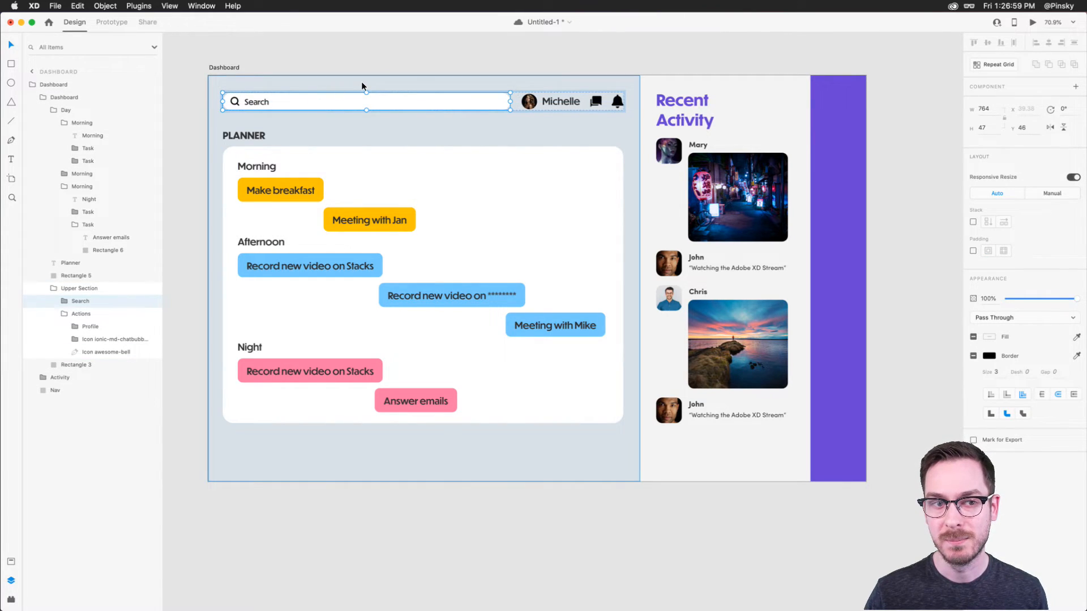
{"action": "left_click", "coordinate": [432, 47]}
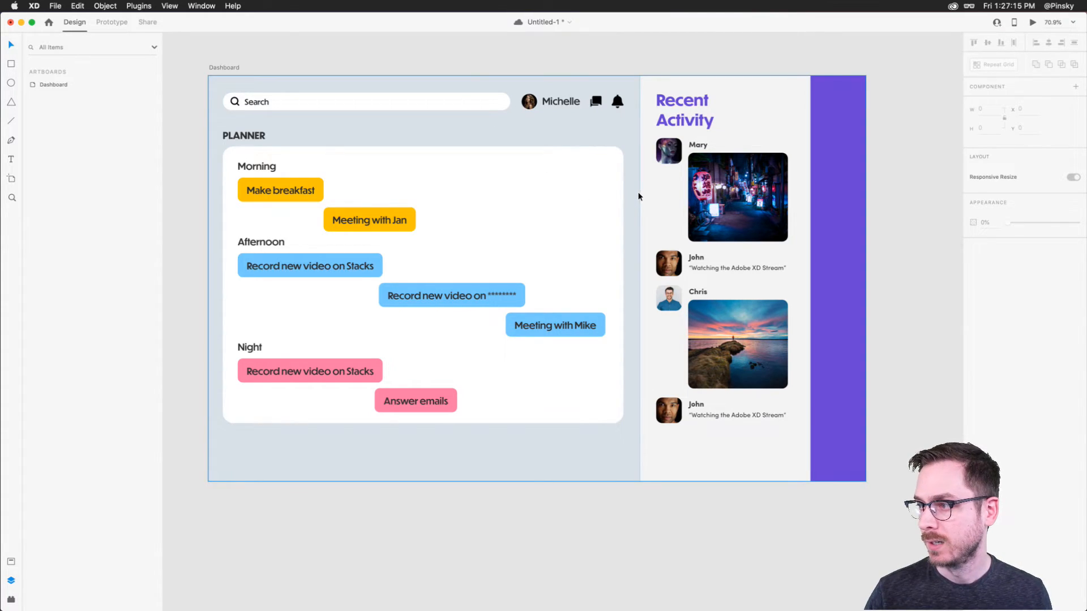
Duplicate the Dashboard artboard.
{"action": "scroll", "coordinate": [643, 196], "scroll_direction": "right", "scroll_amount": 5}
{"action": "scroll", "coordinate": [381, 164], "scroll_direction": "left", "scroll_amount": 6}
{"action": "left_click", "coordinate": [266, 68]}
{"action": "key", "text": "super+d"}
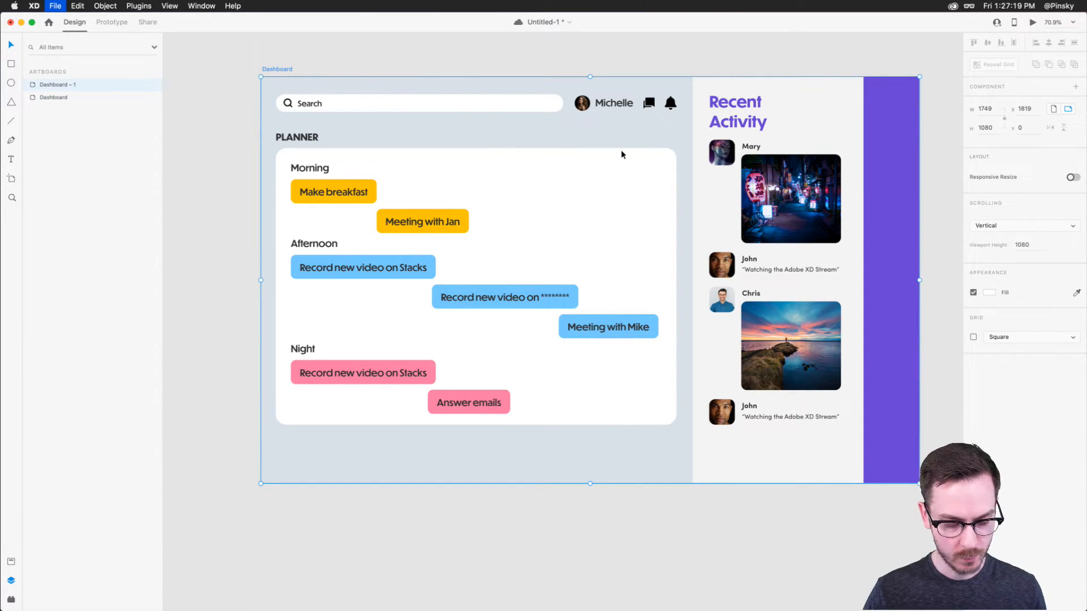
{"action": "key", "text": "super+e"}
{"action": "left_click", "coordinate": [696, 213]}
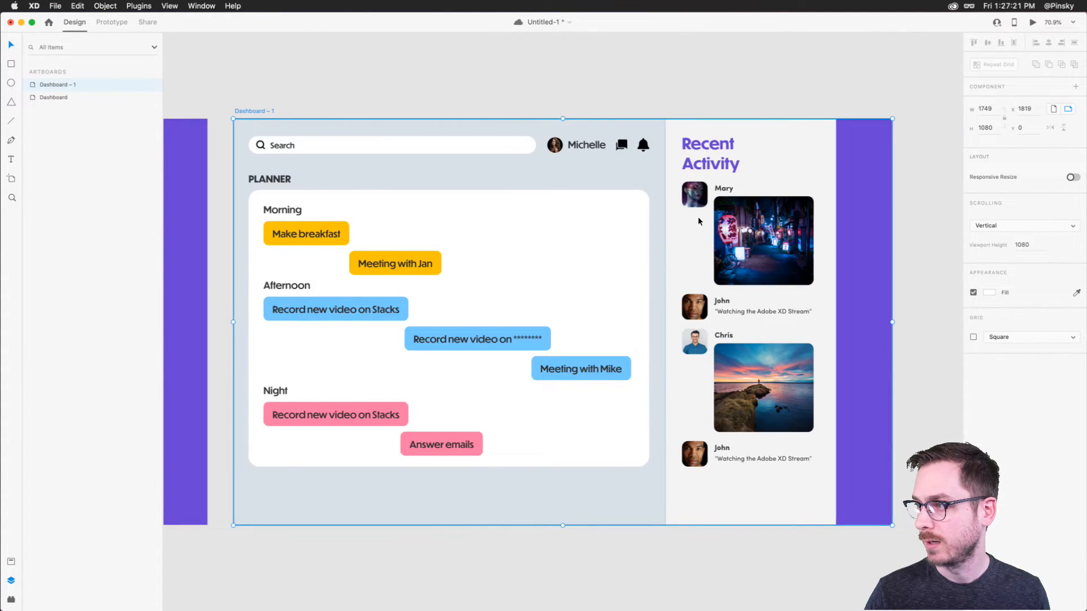
In the duplicated artboard, move the Nav bar back to the far left and place Activity directly beside it.
{"action": "scroll", "coordinate": [697, 217], "scroll_direction": "right", "scroll_amount": 10}
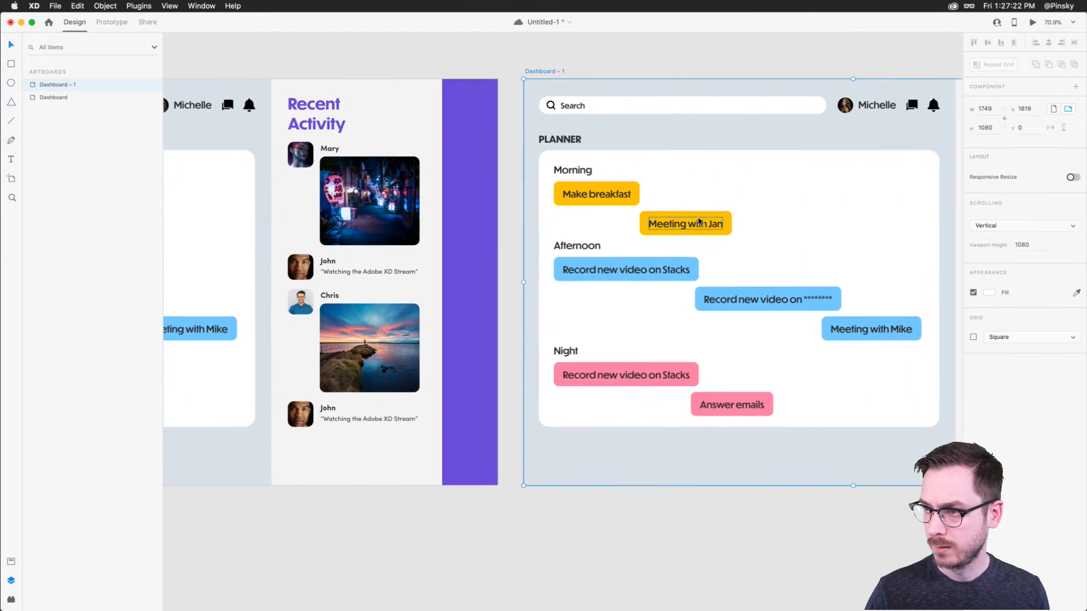
{"action": "scroll", "coordinate": [606, 201], "scroll_direction": "right", "scroll_amount": 10}
{"action": "left_click", "coordinate": [901, 163]}
{"action": "double_click", "coordinate": [901, 162]}
{"action": "left_click_drag", "start_coordinate": [901, 162], "coordinate": [312, 189]}
{"action": "left_click_drag", "start_coordinate": [844, 202], "coordinate": [474, 201]}
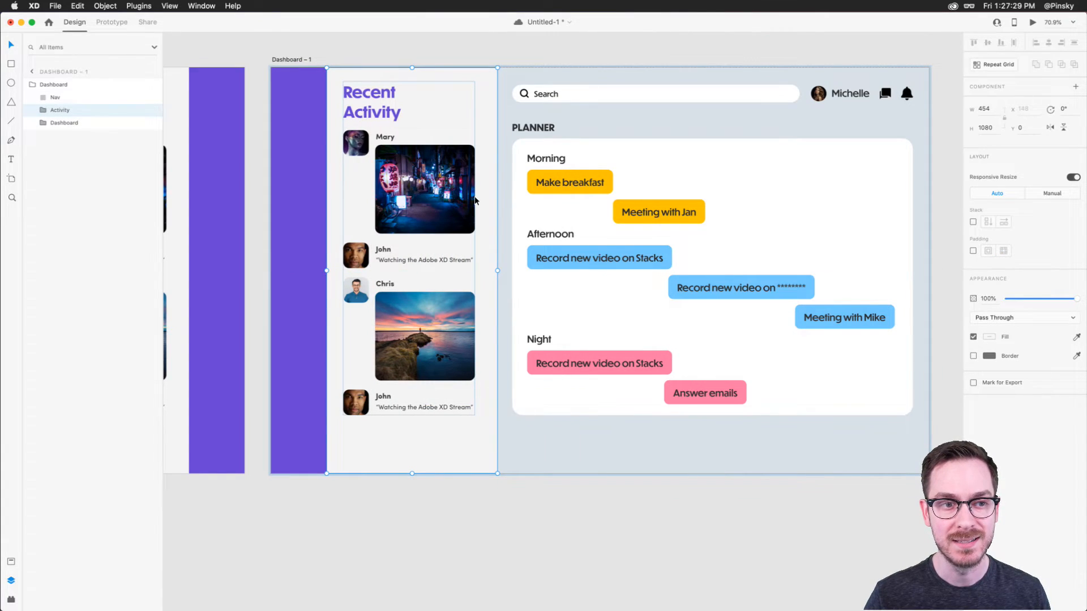
Delete the Day stack with all Morning, Afternoon and Night tasks from the duplicated artboard's Planner card.
{"action": "scroll", "coordinate": [475, 200], "scroll_direction": "right", "scroll_amount": 5}
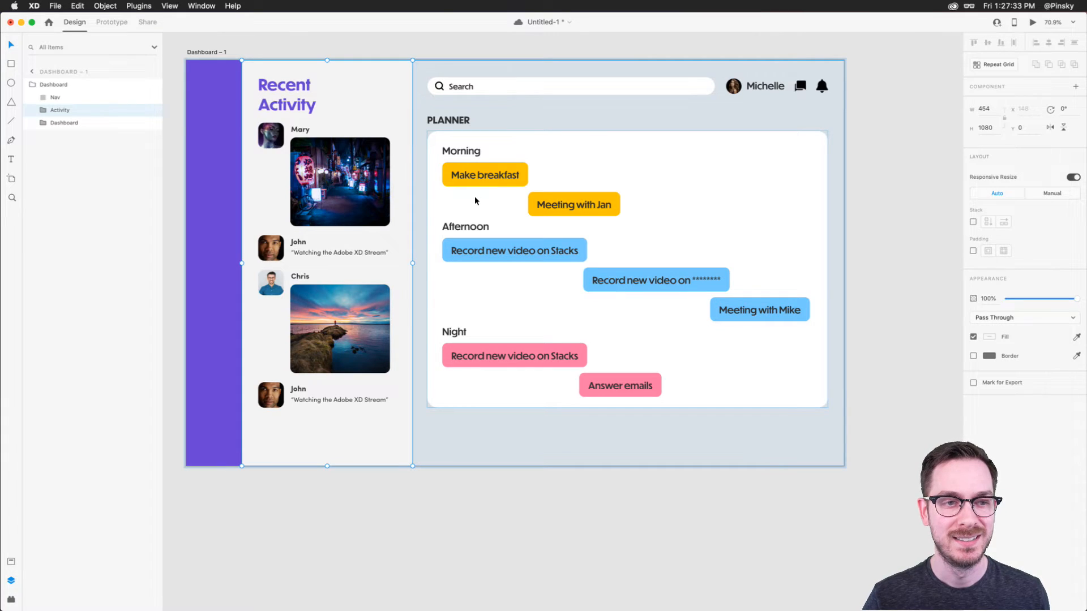
{"action": "scroll", "coordinate": [475, 200], "scroll_direction": "right", "scroll_amount": 6}
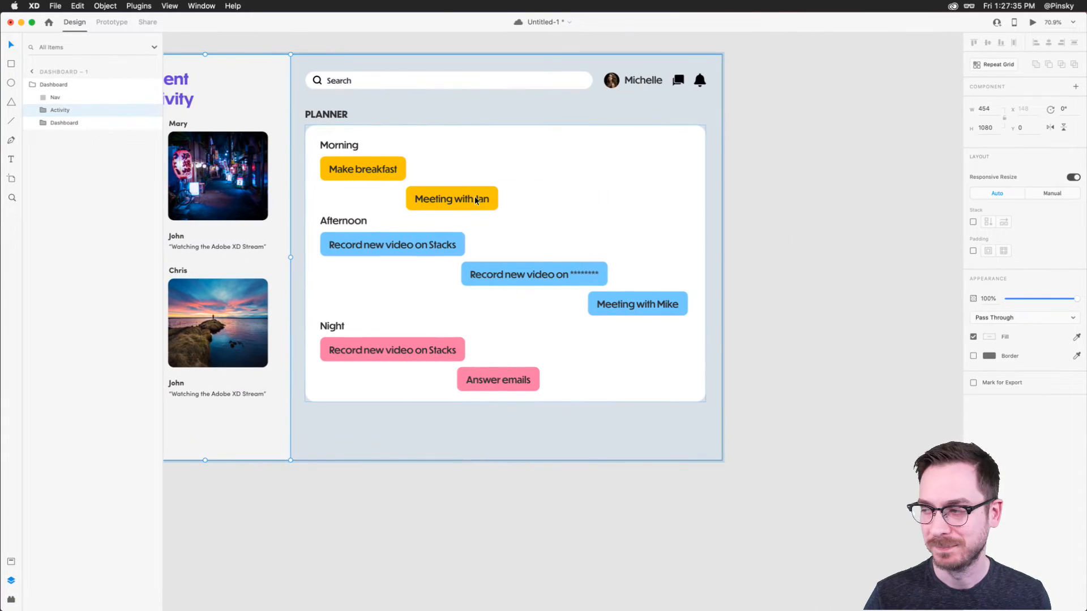
{"action": "double_click", "coordinate": [442, 168]}
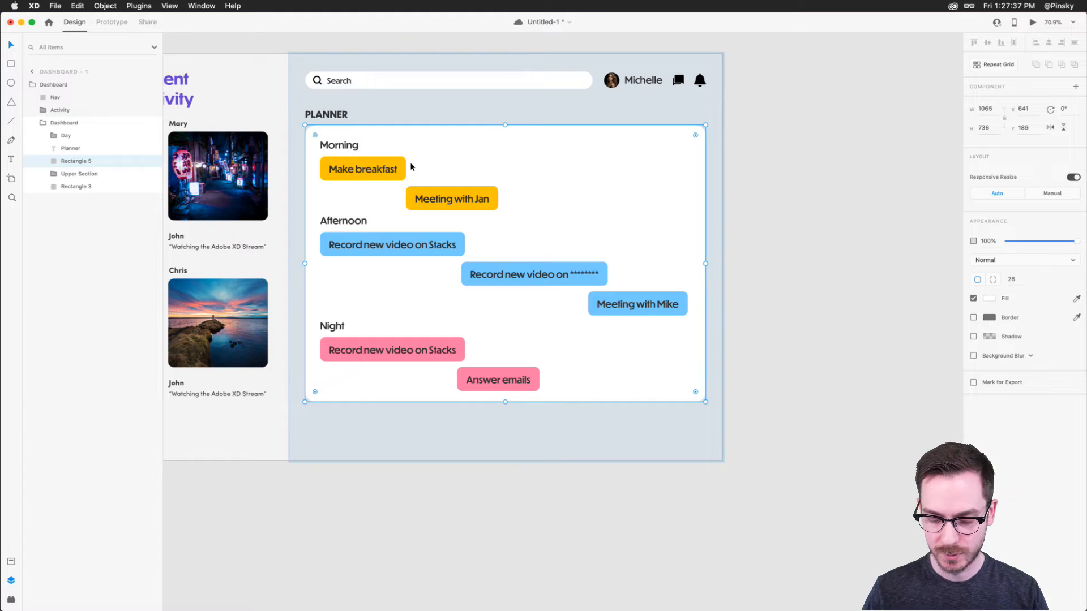
{"action": "left_click", "coordinate": [340, 169]}
{"action": "key", "text": "Delete"}
Lower the empty Planner card's opacity to 34% and extend its height to 850.
{"action": "left_click", "coordinate": [442, 147]}
{"action": "left_click_drag", "start_coordinate": [1074, 241], "coordinate": [1033, 242]}
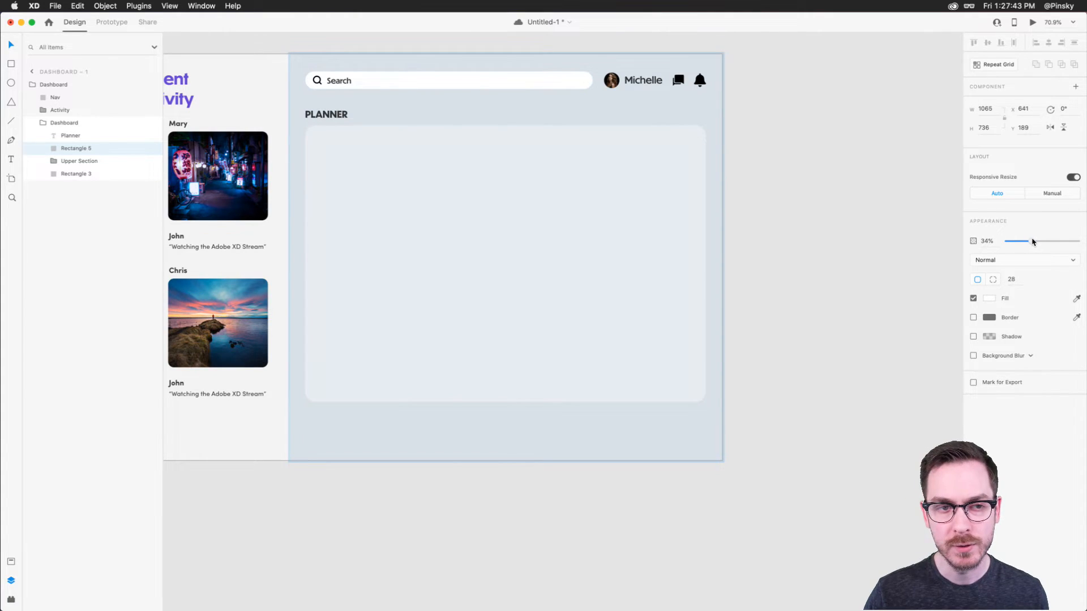
{"action": "left_click_drag", "start_coordinate": [504, 403], "coordinate": [504, 447]}
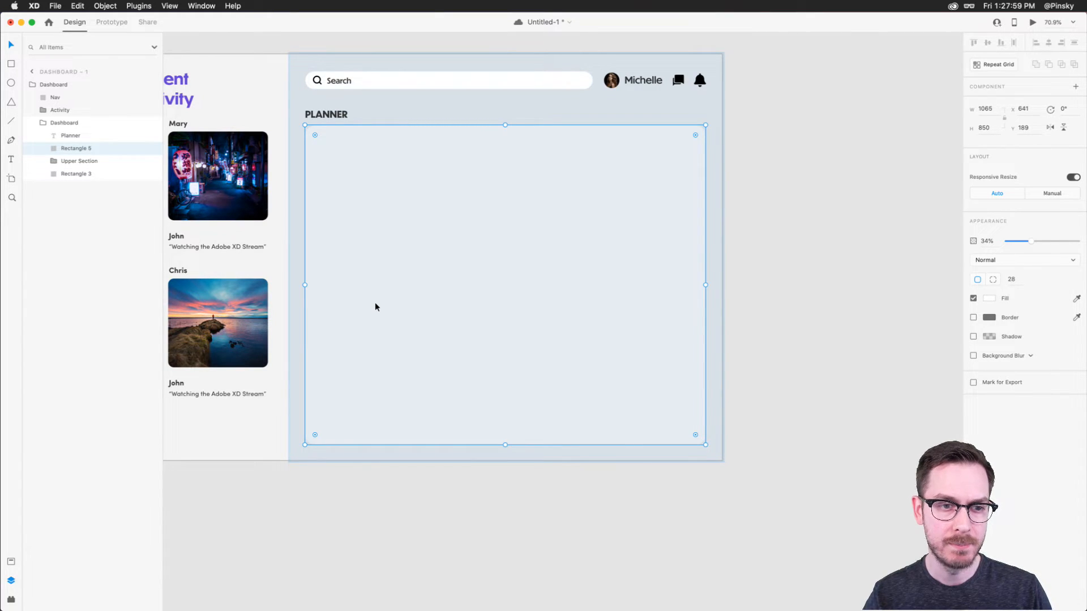
Add the text "Board name" near the upper left corner of the Planner card at about X 674, Y 224.
{"action": "scroll", "coordinate": [478, 158], "scroll_direction": "left", "scroll_amount": 2}
{"action": "scroll", "coordinate": [478, 158], "scroll_direction": "up", "scroll_amount": 3}
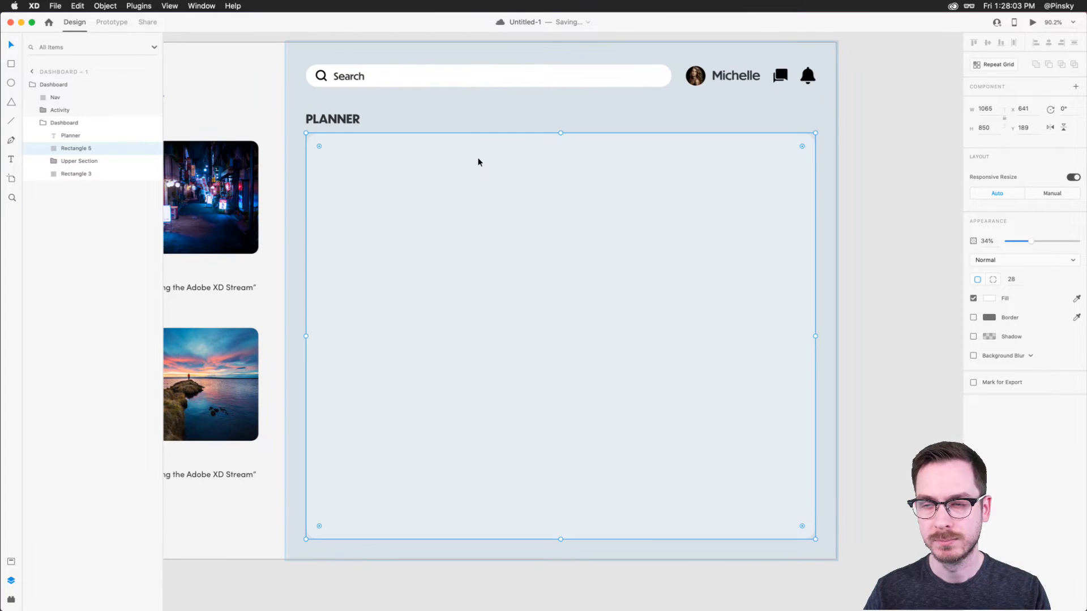
{"action": "scroll", "coordinate": [478, 158], "scroll_direction": "up", "scroll_amount": 3}
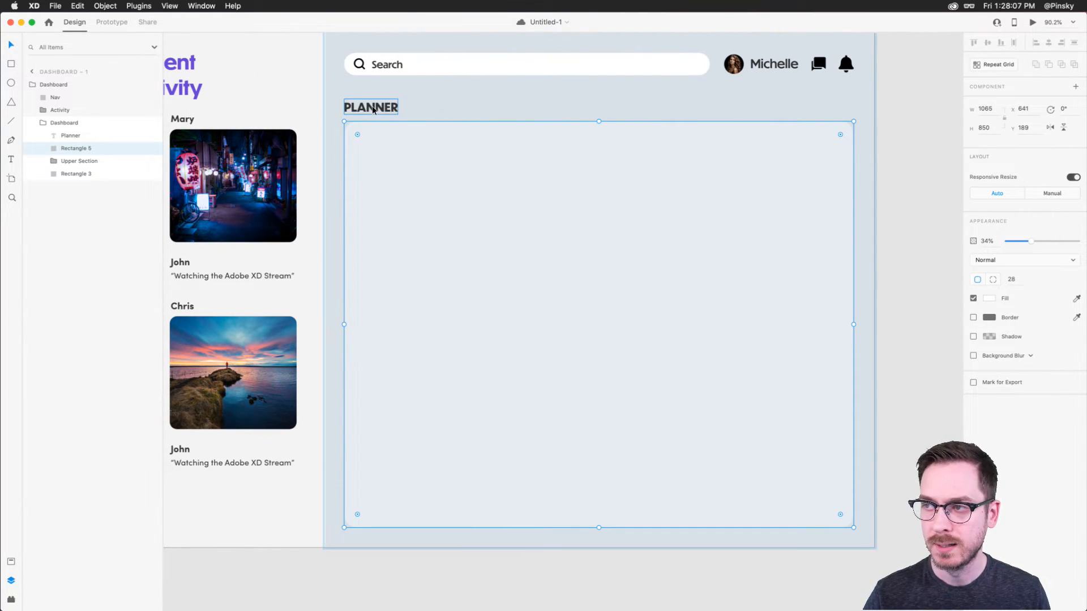
{"action": "key", "text": "t"}
{"action": "left_click", "coordinate": [362, 150]}
{"action": "type", "text": "Board name"}
{"action": "key", "text": "Escape"}
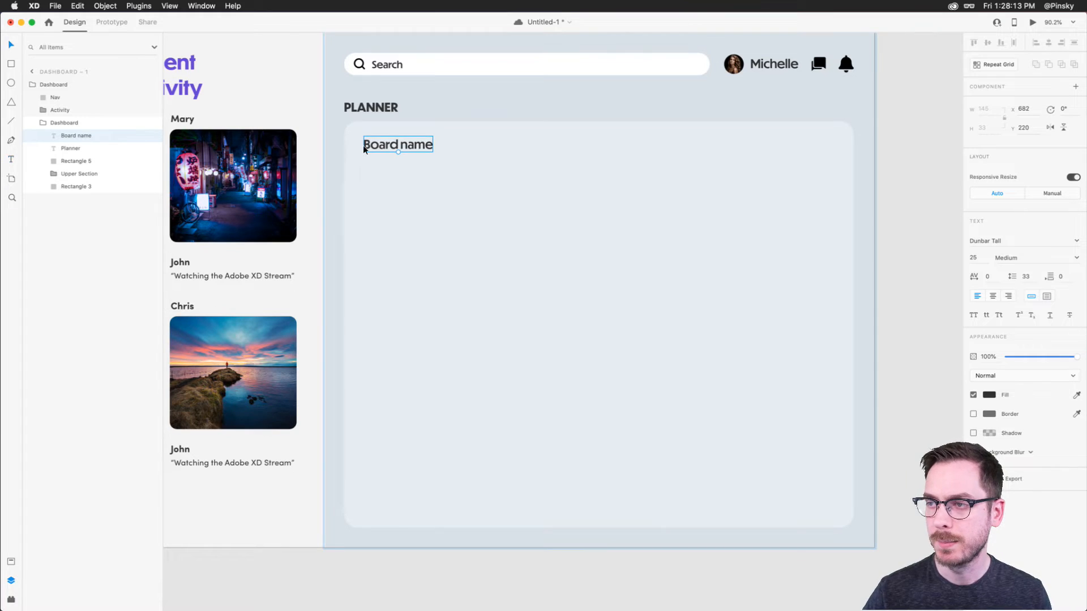
{"action": "left_click_drag", "start_coordinate": [371, 146], "coordinate": [367, 148]}
Draw a borderless white card of 328 × 250 with 13 px rounded corners directly below the "Board name" text, at X 674, Y 269.
{"action": "scroll", "coordinate": [447, 168], "scroll_direction": "up", "scroll_amount": 3}
{"action": "scroll", "coordinate": [448, 168], "scroll_direction": "right", "scroll_amount": 1}
{"action": "scroll", "coordinate": [447, 168], "scroll_direction": "down", "scroll_amount": 1}
{"action": "key", "text": "r"}
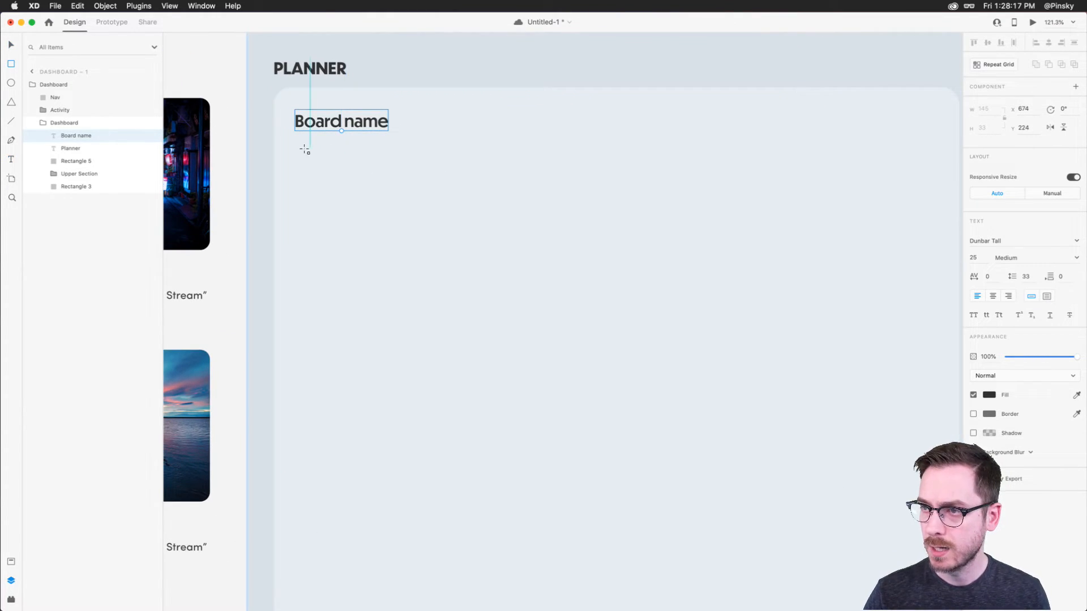
{"action": "left_click_drag", "start_coordinate": [295, 139], "coordinate": [498, 290]}
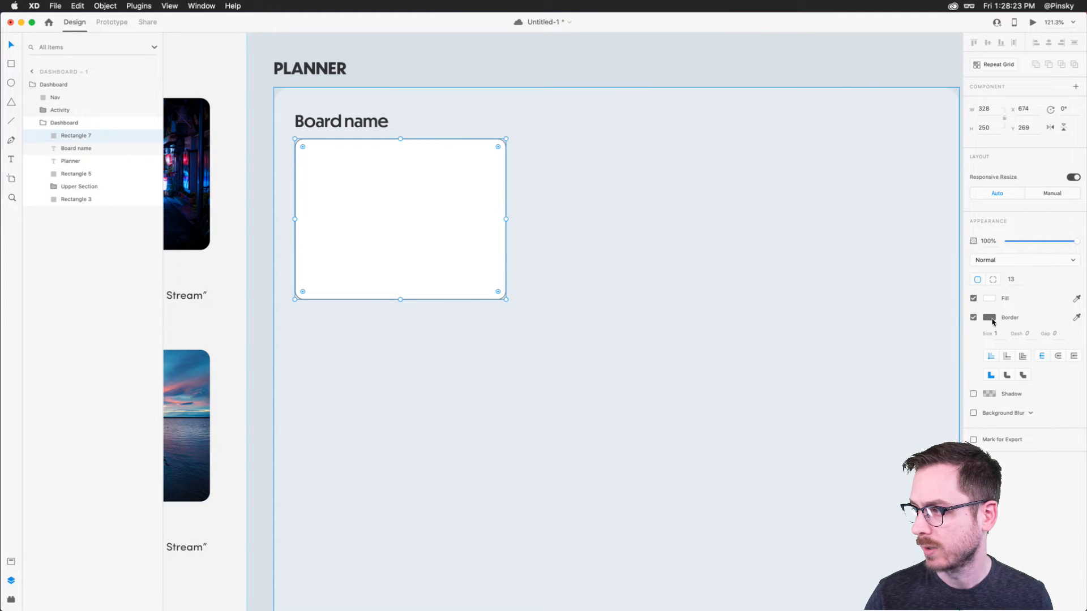
{"action": "left_click", "coordinate": [973, 317]}
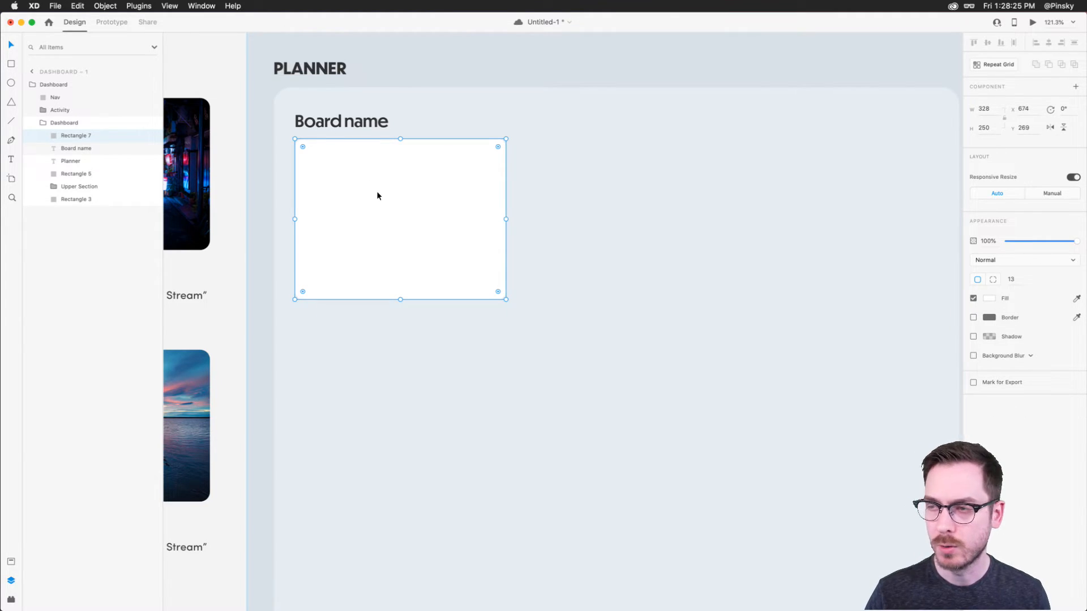
Make a light grey image area with square lower corners from a shortened duplicate of the card, and extend the white card's height to 274.
{"action": "key", "text": "super+d"}
{"action": "left_click_drag", "start_coordinate": [400, 300], "coordinate": [400, 242]}
{"action": "left_click", "coordinate": [990, 299]}
{"action": "left_click_drag", "start_coordinate": [881, 271], "coordinate": [852, 258]}
{"action": "left_click", "coordinate": [708, 313]}
{"action": "left_click_drag", "start_coordinate": [498, 234], "coordinate": [506, 242]}
{"action": "left_click", "coordinate": [317, 261]}
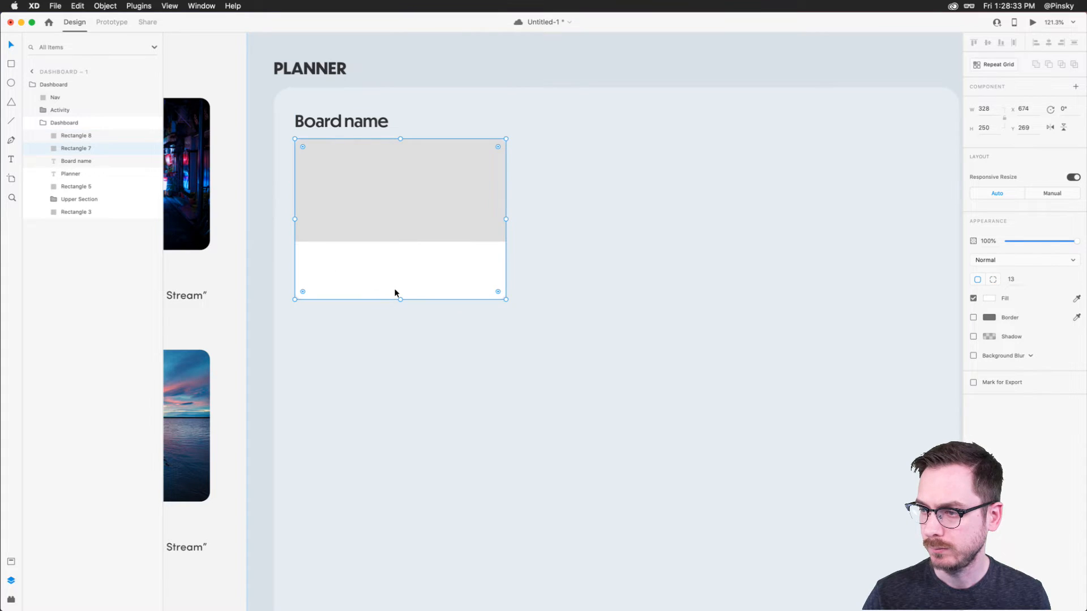
{"action": "left_click_drag", "start_coordinate": [400, 299], "coordinate": [400, 315]}
Add the text "Project Name" in the white area of the card below the grey image area.
{"action": "key", "text": "t"}
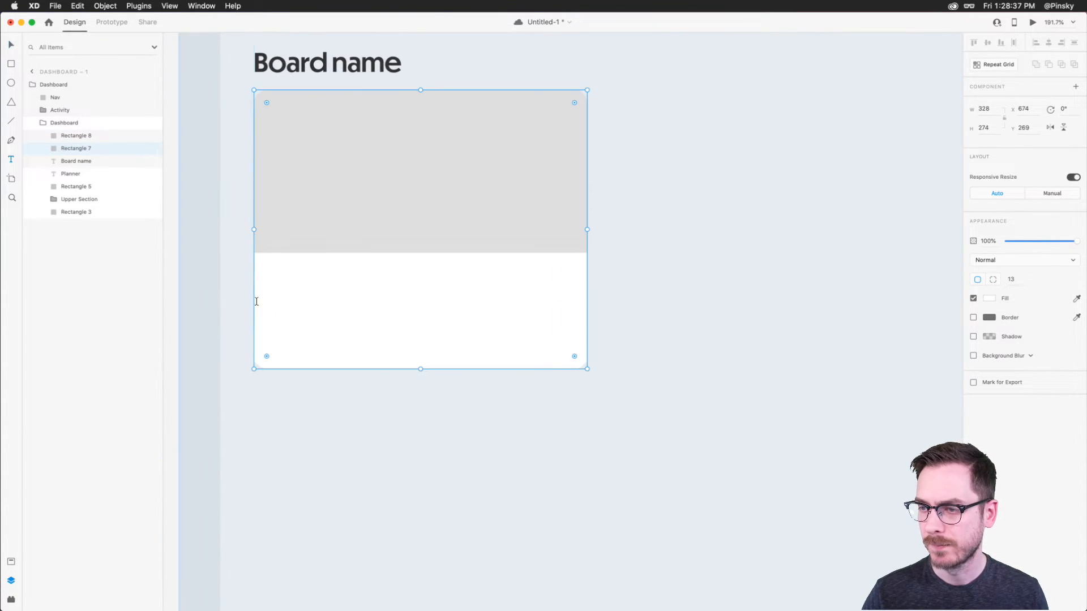
{"action": "left_click", "coordinate": [275, 280]}
{"action": "type", "text": "Project Name"}
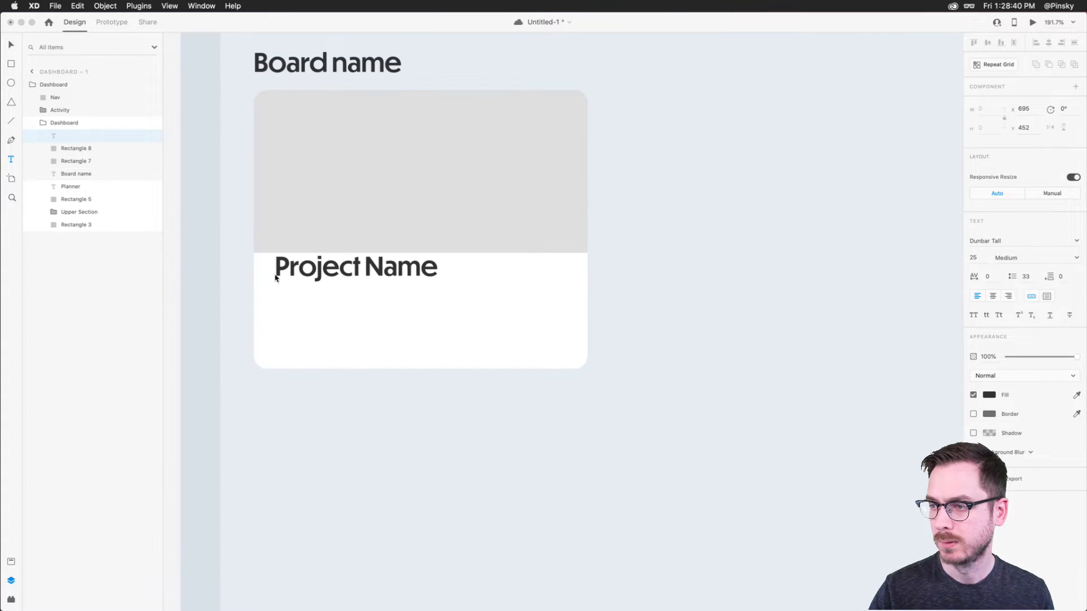
{"action": "key", "text": "Escape"}
Set the "Project Name" text in Sofia Pro Regular at size 17 and place it at X 689, Y 441 near the card's left edge.
{"action": "left_click", "coordinate": [1078, 257]}
{"action": "left_click", "coordinate": [1038, 274]}
{"action": "left_click", "coordinate": [985, 242]}
{"action": "type", "text": "Sofia Pro"}
{"action": "key", "text": "Return"}
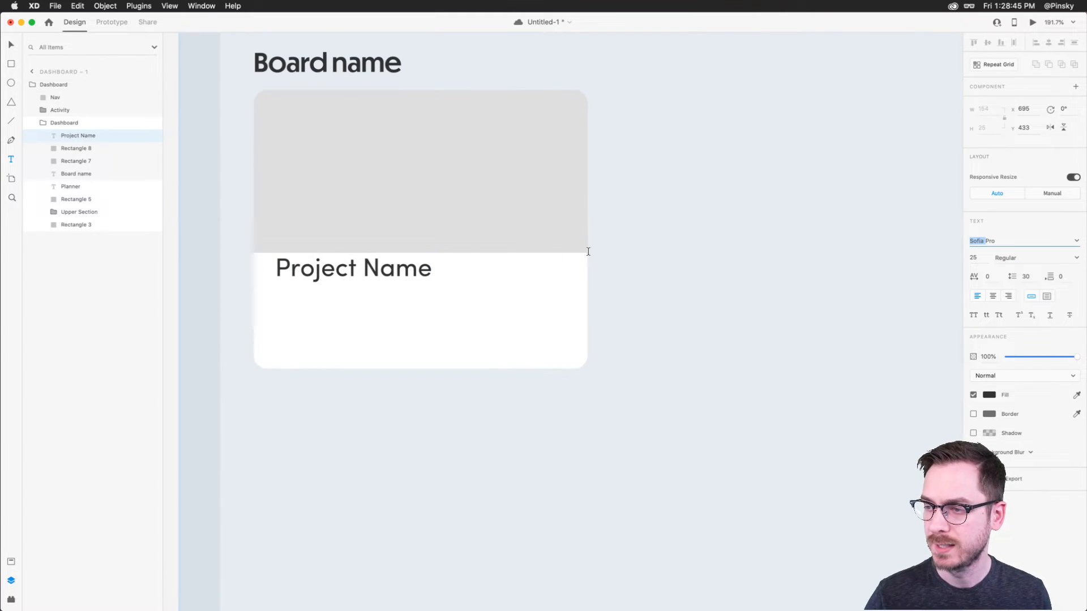
{"action": "left_click_drag", "start_coordinate": [353, 283], "coordinate": [355, 276]}
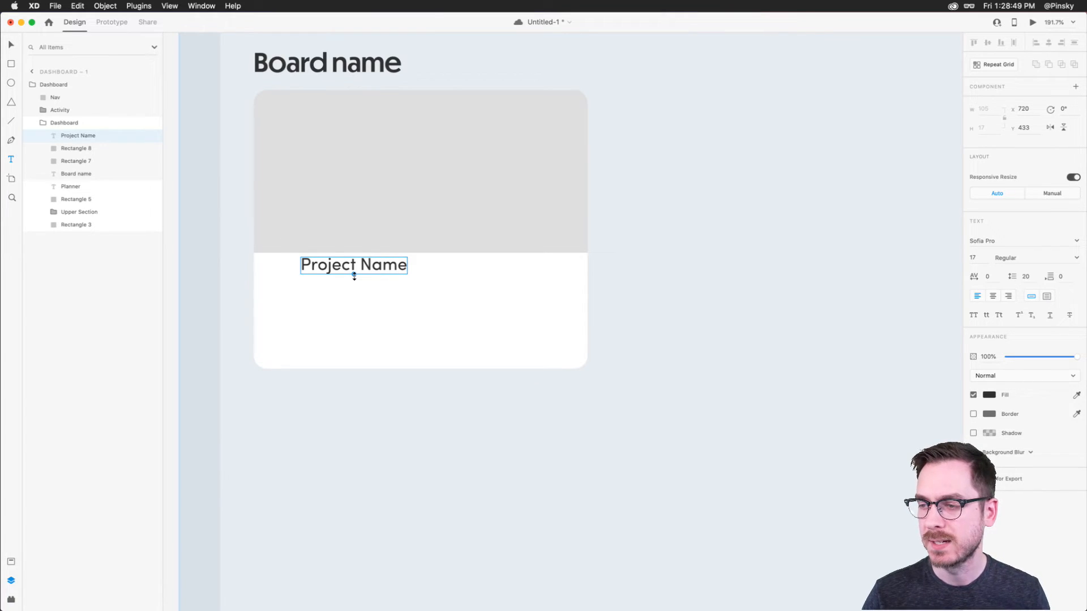
{"action": "left_click_drag", "start_coordinate": [356, 263], "coordinate": [326, 275]}
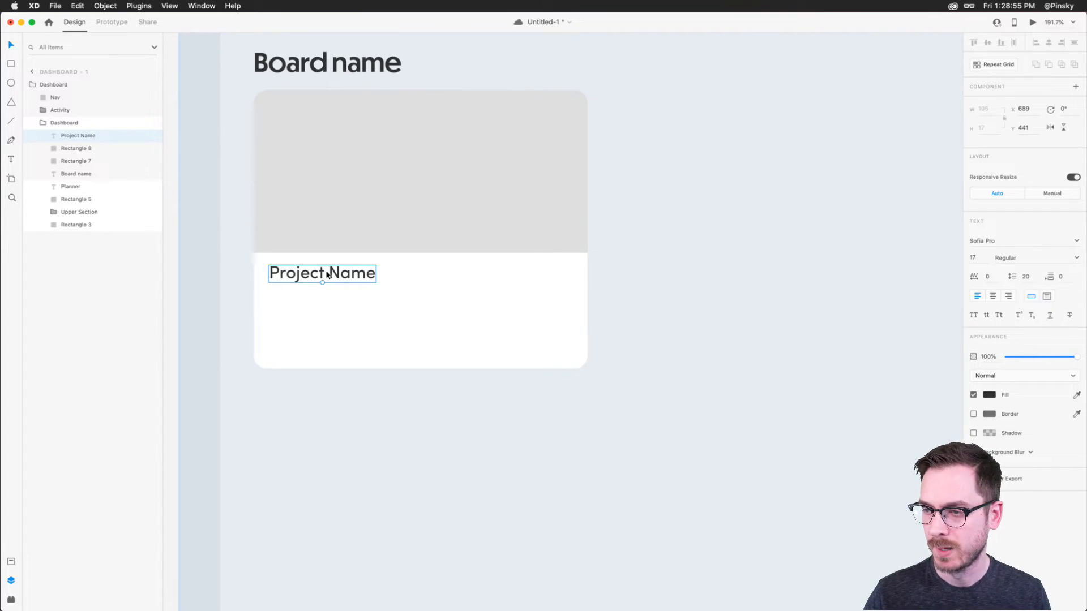
Copy the Project Name text to the card's opposite side, change it to "June 12" and right-align it near the edge.
{"action": "left_click_drag", "start_coordinate": [326, 274], "coordinate": [520, 268], "text": "alt"}
{"action": "double_click", "coordinate": [520, 268]}
{"action": "type", "text": "June"}
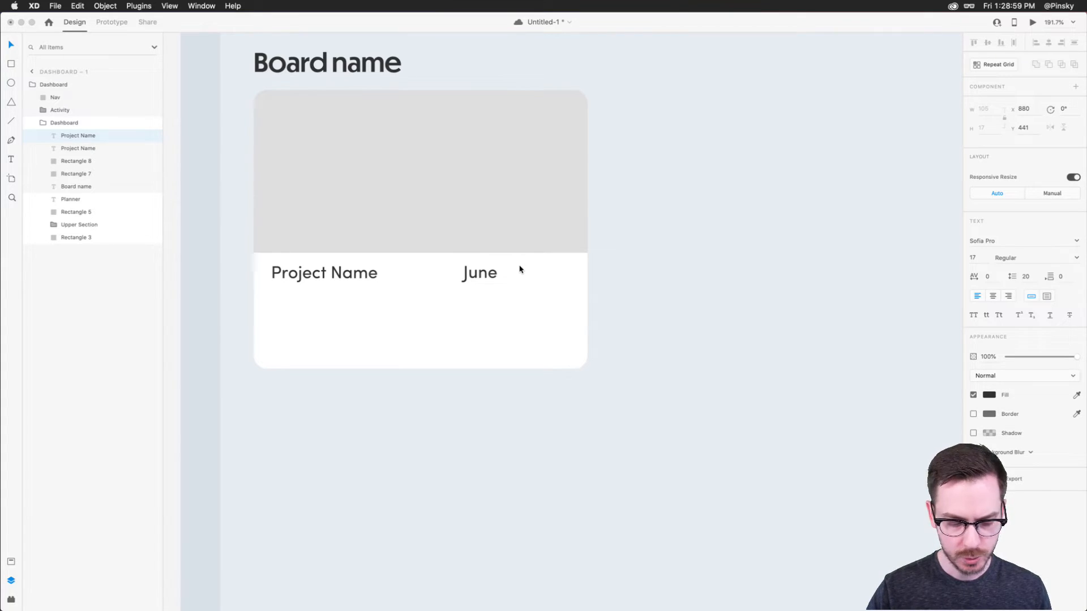
{"action": "type", "text": " 12"}
{"action": "key", "text": "Escape"}
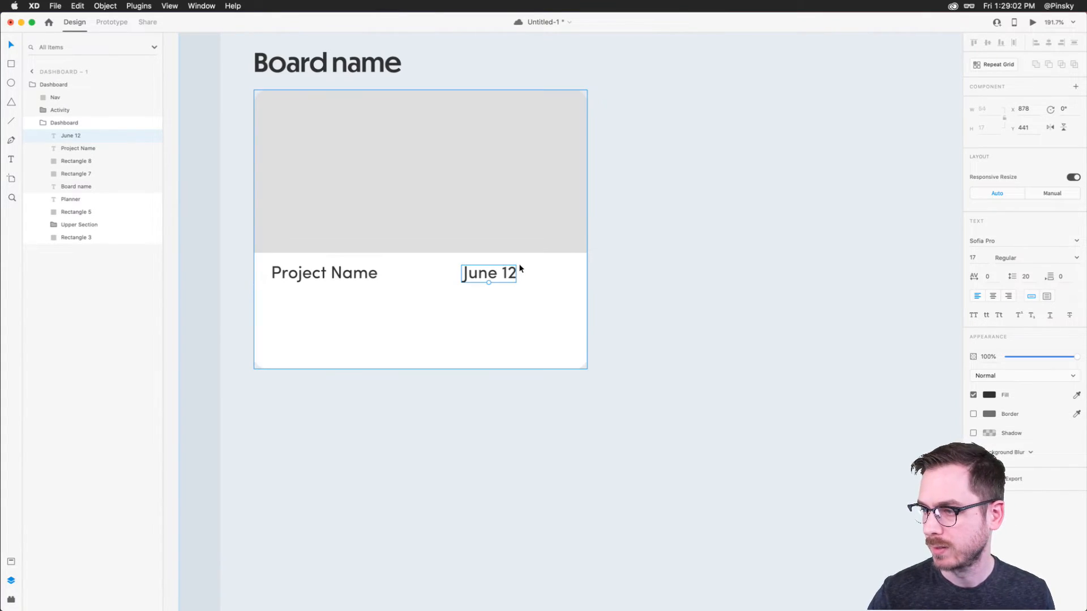
{"action": "left_click", "coordinate": [1011, 295]}
{"action": "left_click_drag", "start_coordinate": [485, 273], "coordinate": [540, 273]}
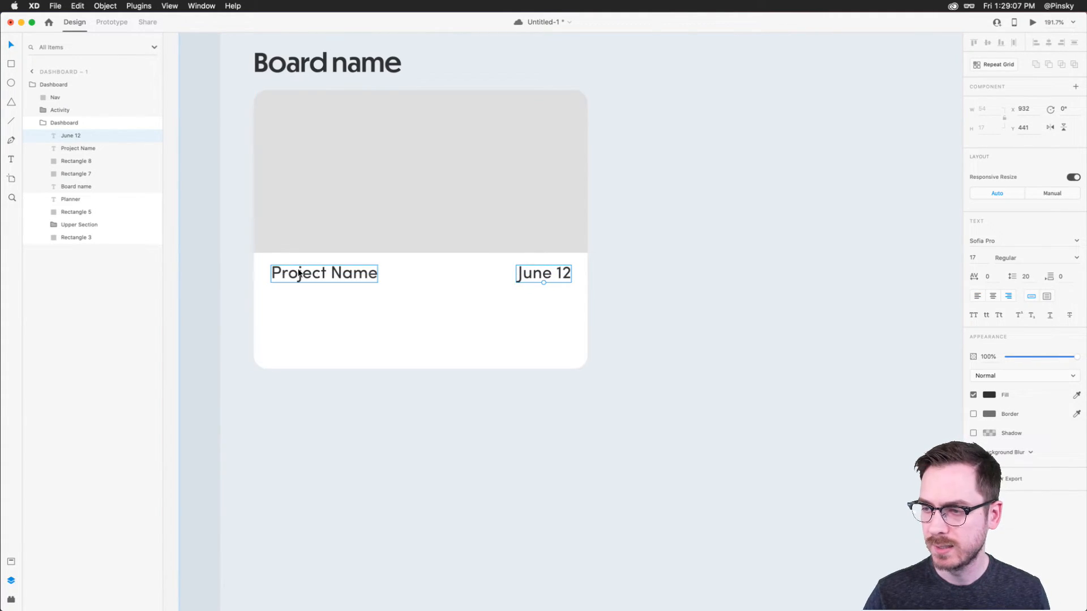
Create a borderless, pale blue-grey pill of 52 by 21 in the card's lower corner, lined up under the project name.
{"action": "scroll", "coordinate": [299, 329], "scroll_direction": "up", "scroll_amount": 5}
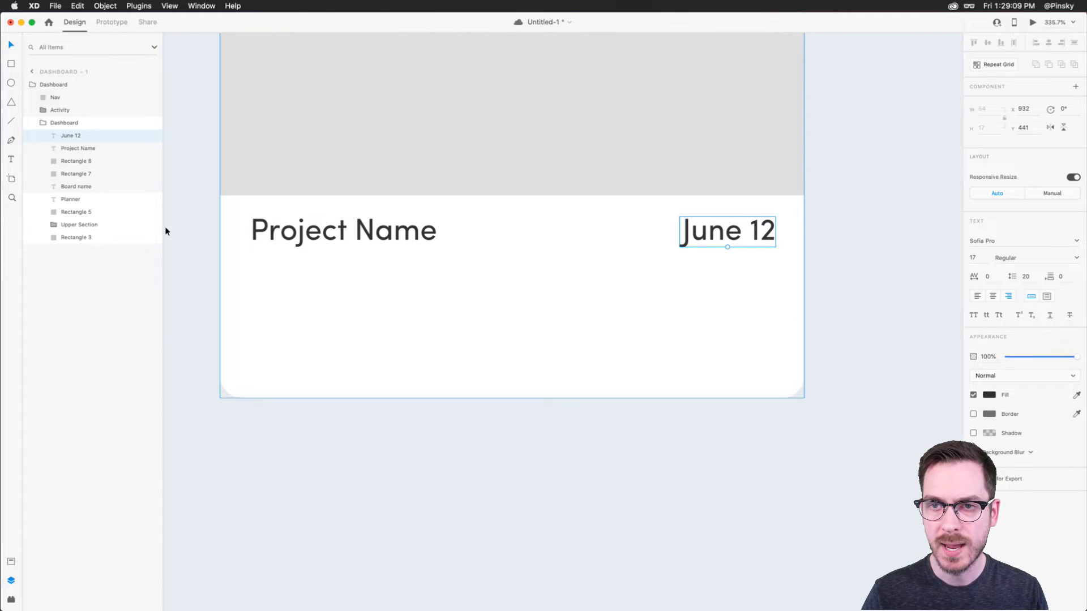
{"action": "left_click", "coordinate": [12, 64]}
{"action": "left_click_drag", "start_coordinate": [260, 320], "coordinate": [311, 315]}
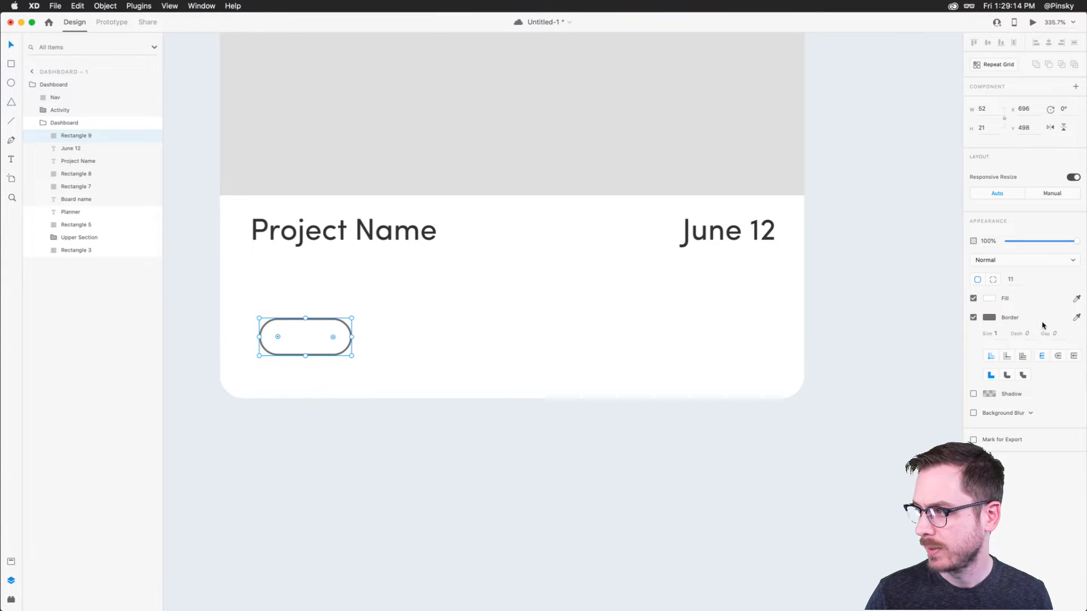
{"action": "left_click", "coordinate": [973, 318]}
{"action": "left_click", "coordinate": [890, 300]}
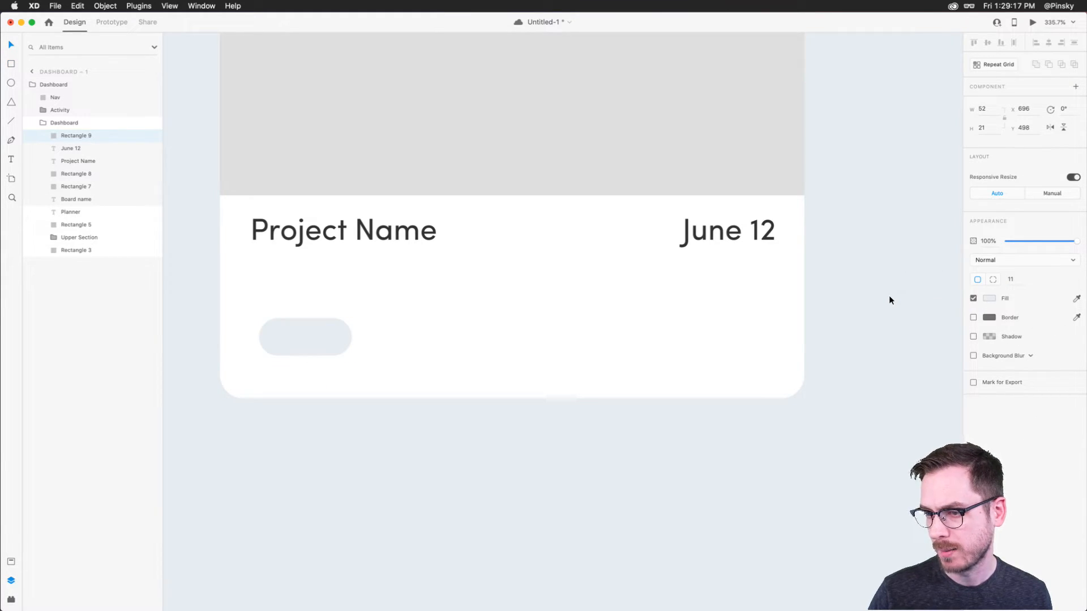
{"action": "left_click_drag", "start_coordinate": [307, 342], "coordinate": [297, 352]}
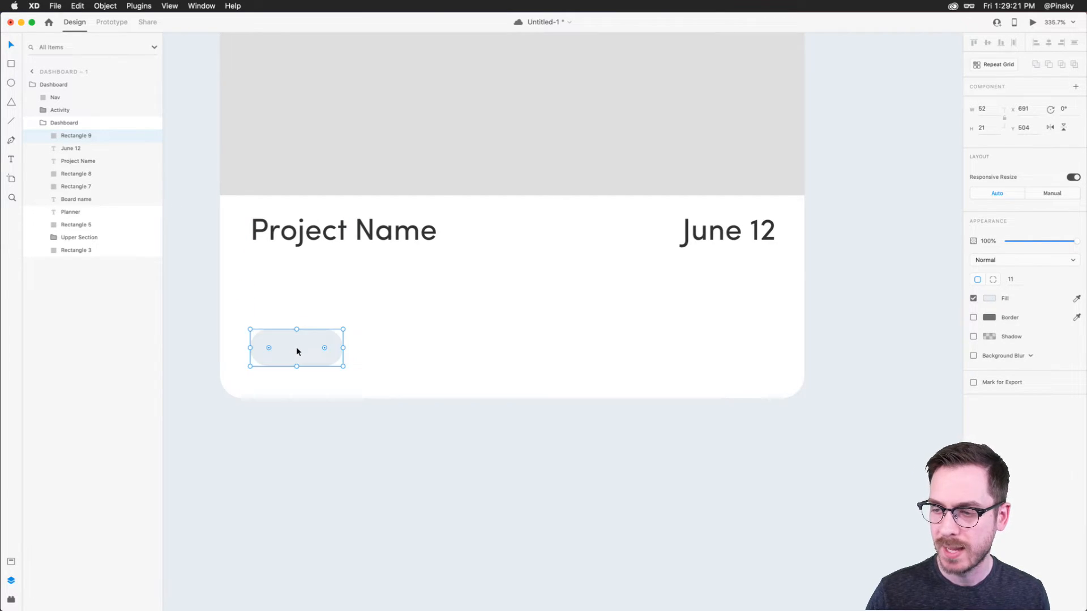
Add a left-aligned text "Tag" at size 12 and centre it on the pill.
{"action": "scroll", "coordinate": [296, 348], "scroll_direction": "up", "scroll_amount": 5}
{"action": "key", "text": "t"}
{"action": "left_click", "coordinate": [322, 338]}
{"action": "type", "text": "Tag"}
{"action": "key", "text": "Escape"}
{"action": "left_click", "coordinate": [978, 296]}
{"action": "left_click_drag", "start_coordinate": [281, 334], "coordinate": [350, 320]}
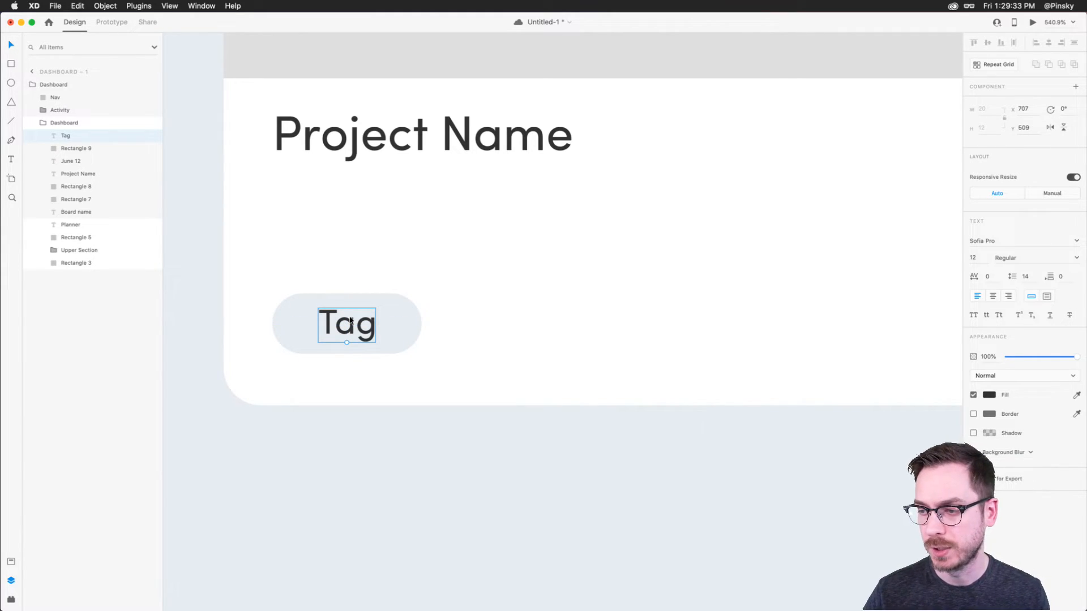
{"action": "scroll", "coordinate": [349, 324], "scroll_direction": "down", "scroll_amount": 5}
{"action": "scroll", "coordinate": [349, 324], "scroll_direction": "up", "scroll_amount": 5}
{"action": "left_click_drag", "start_coordinate": [349, 323], "coordinate": [350, 321]}
Make a component from the pill and its text, and enable padding with separate values for each edge.
{"action": "left_click", "coordinate": [396, 319], "text": "shift"}
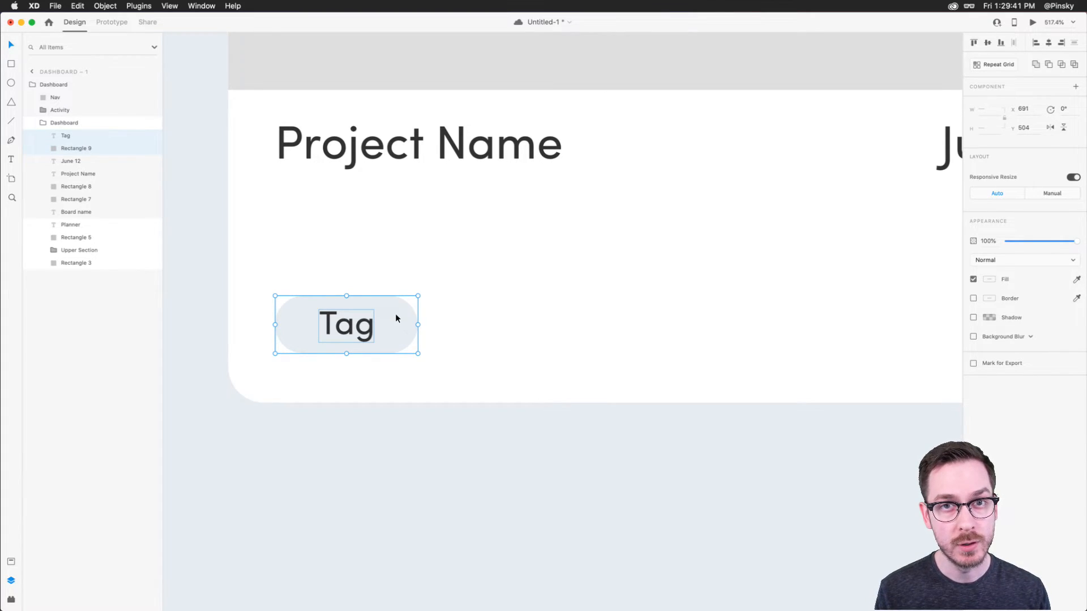
{"action": "right_click", "coordinate": [396, 319]}
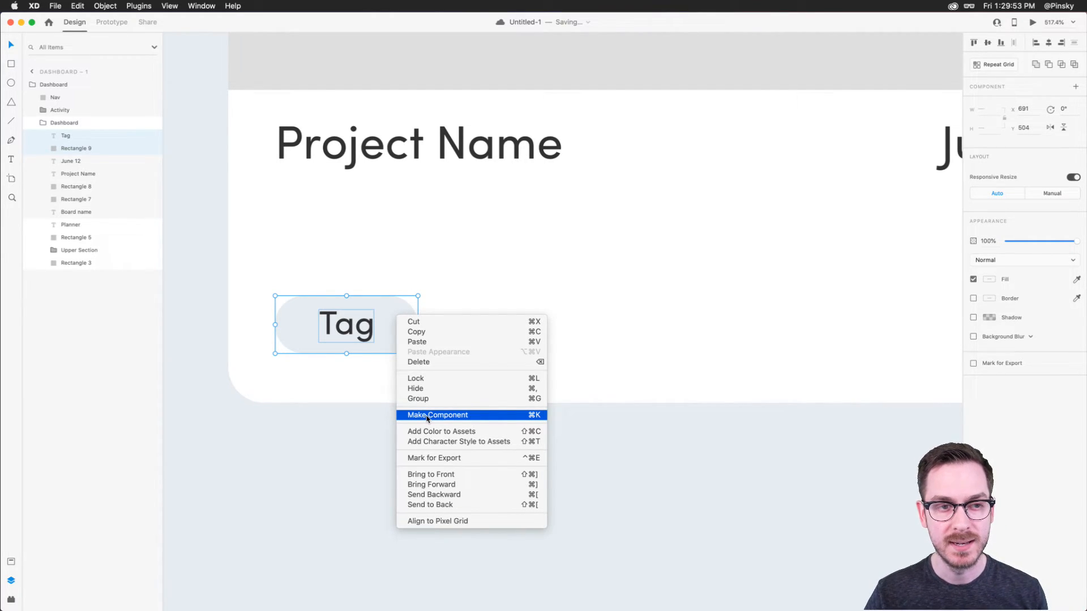
{"action": "left_click", "coordinate": [427, 415]}
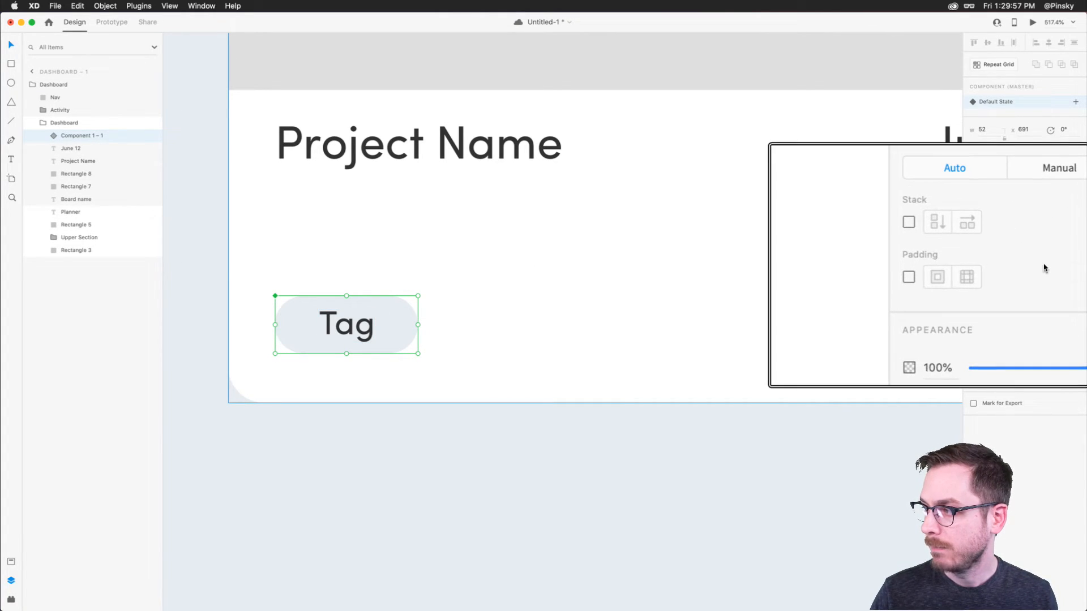
{"action": "left_click", "coordinate": [973, 271]}
{"action": "left_click", "coordinate": [1004, 271]}
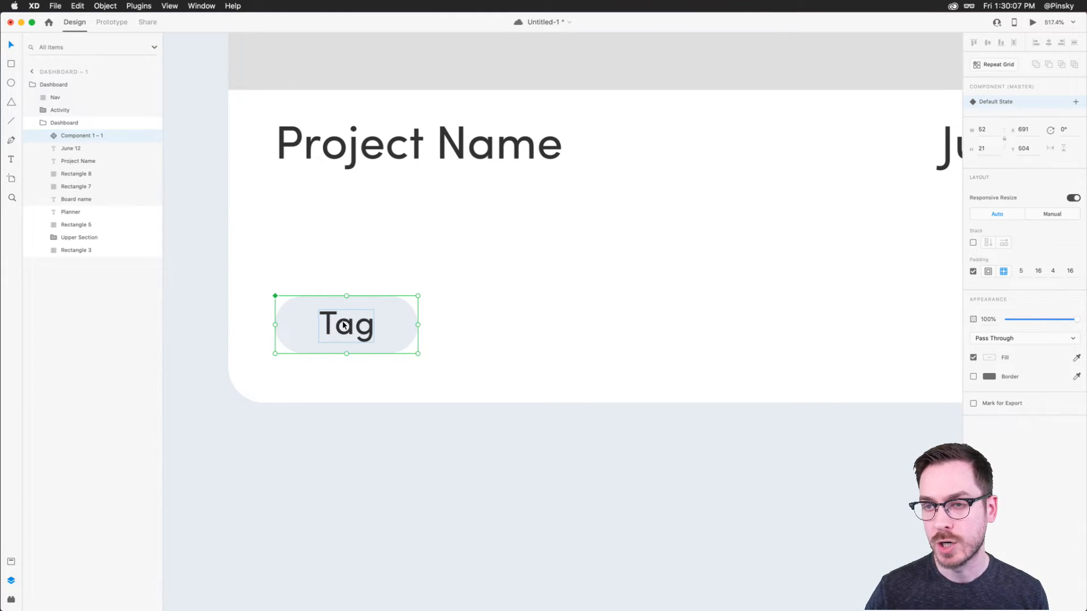
Try a copy of the tag beside the original, undo it, and rename the component "Tag".
{"action": "left_click_drag", "start_coordinate": [344, 325], "coordinate": [497, 320]}
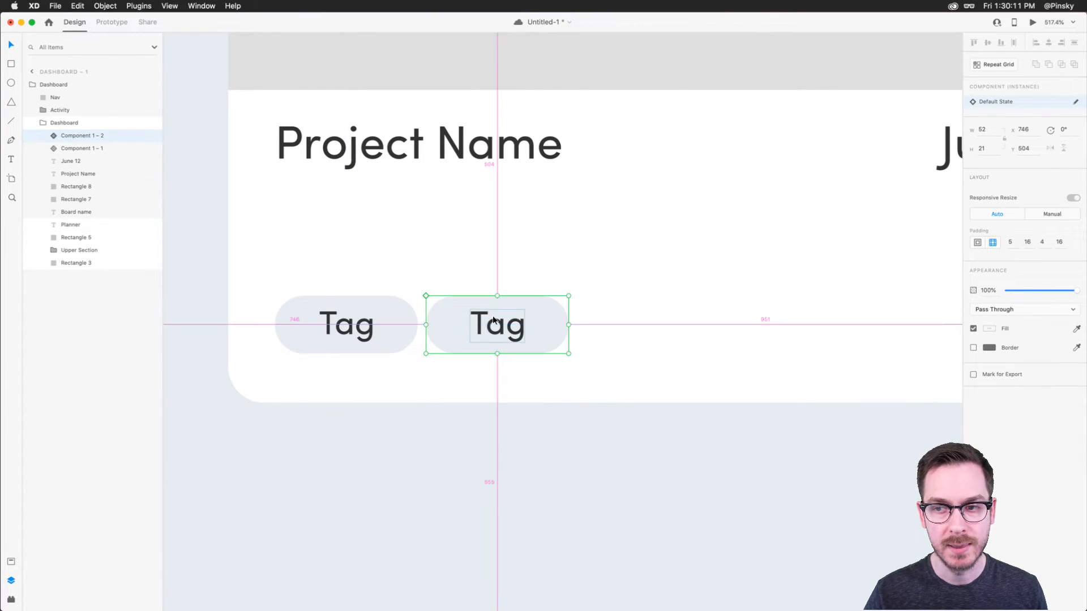
{"action": "key", "text": "super+z"}
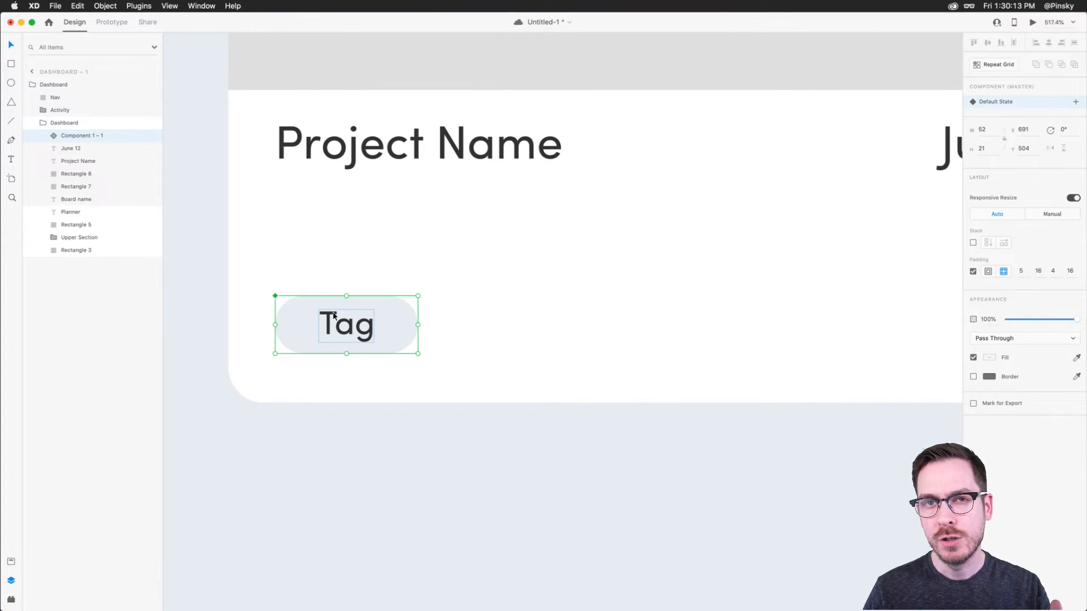
{"action": "double_click", "coordinate": [77, 136]}
{"action": "type", "text": "Tag"}
{"action": "key", "text": "Return"}
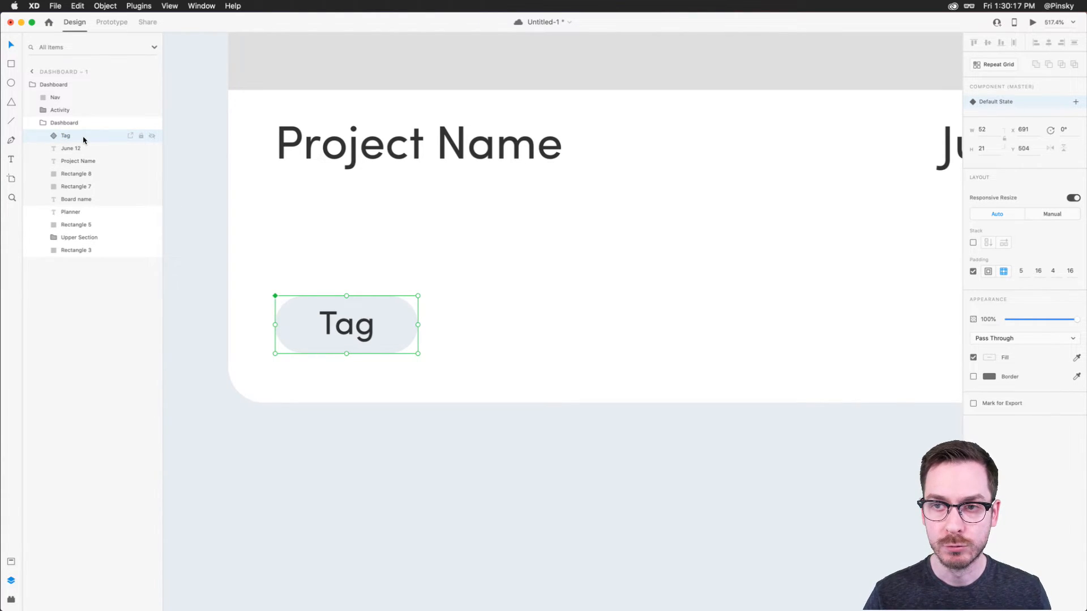
Put the Tag component in a group named "Tags" and turn on a horizontal stack for that group.
{"action": "key", "text": "super+g"}
{"action": "double_click", "coordinate": [69, 138]}
{"action": "type", "text": "Tags"}
{"action": "key", "text": "Return"}
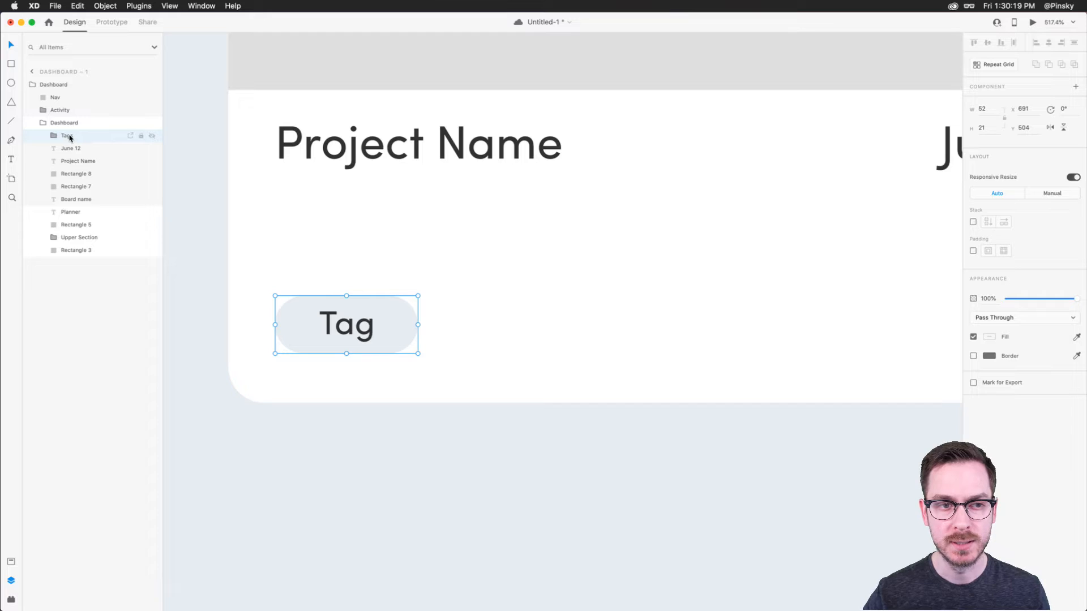
{"action": "double_click", "coordinate": [364, 329]}
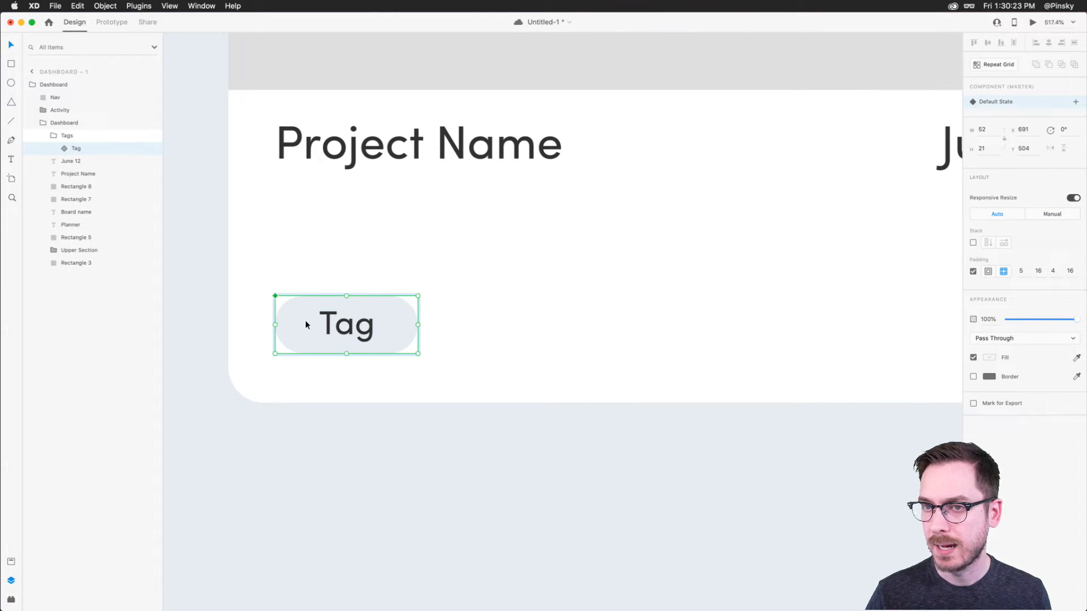
{"action": "left_click", "coordinate": [56, 135]}
{"action": "left_click", "coordinate": [972, 222]}
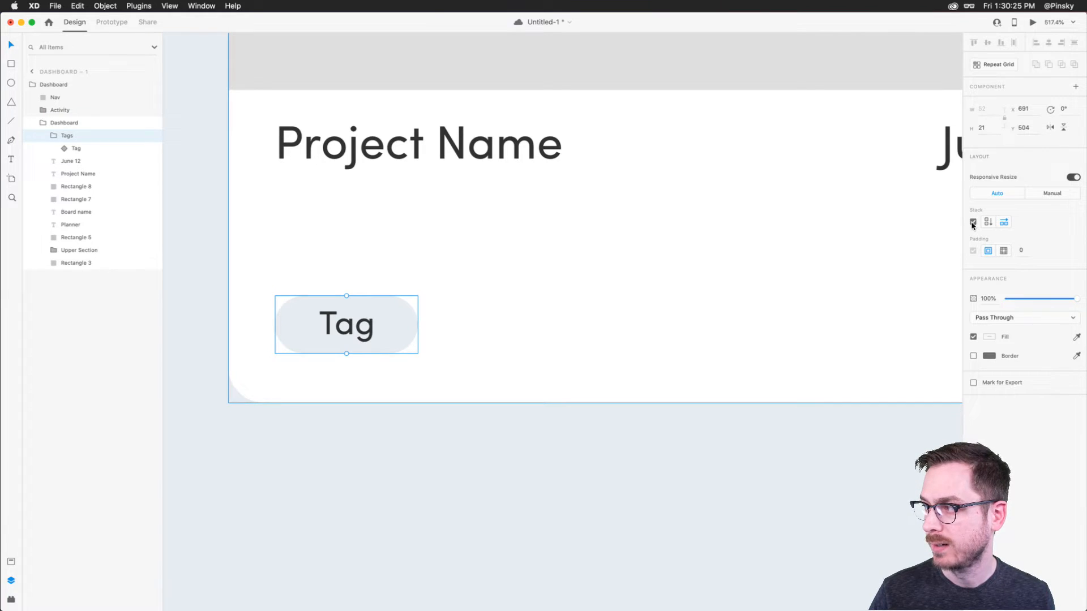
Duplicate the tag inside the Tags stack and slightly reduce the gap between the two tags.
{"action": "left_click", "coordinate": [353, 333]}
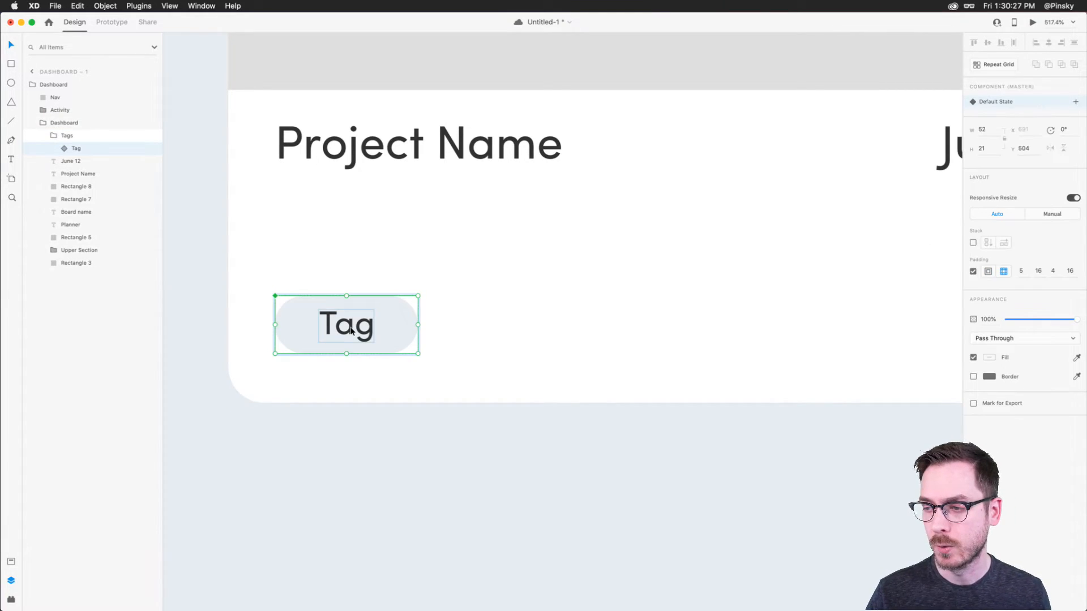
{"action": "key", "text": "super+d"}
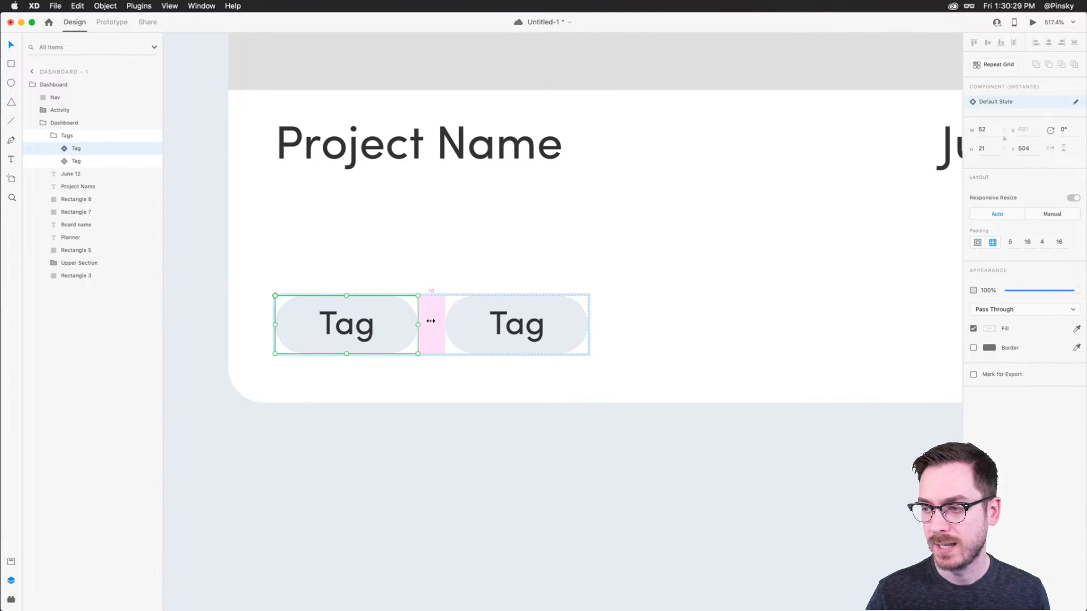
{"action": "left_click_drag", "start_coordinate": [425, 321], "coordinate": [424, 321]}
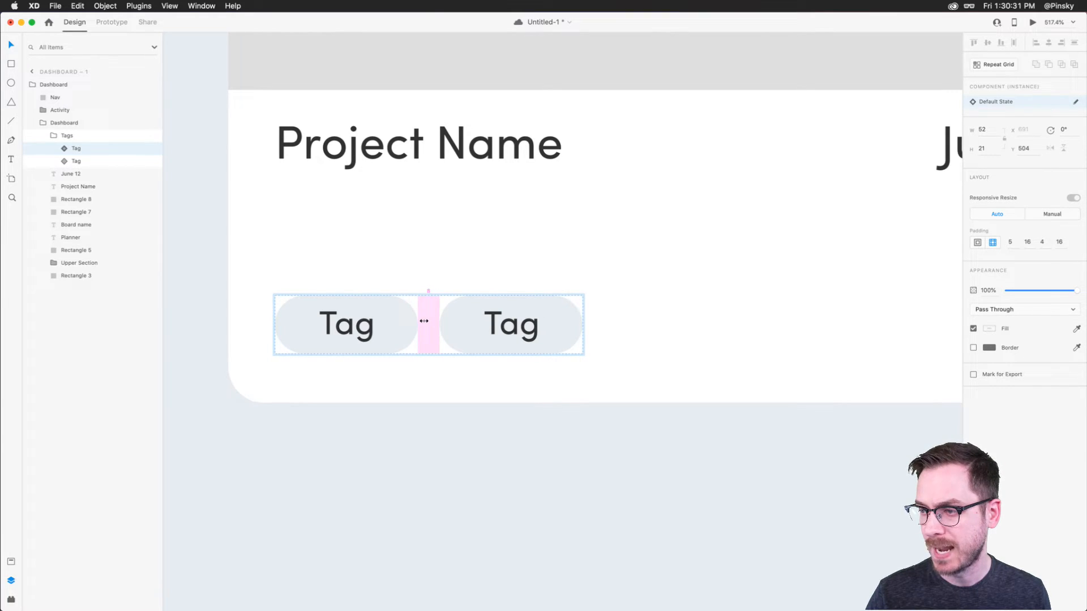
{"action": "double_click", "coordinate": [518, 326]}
{"action": "double_click", "coordinate": [518, 325]}
{"action": "type", "text": "Anot"}
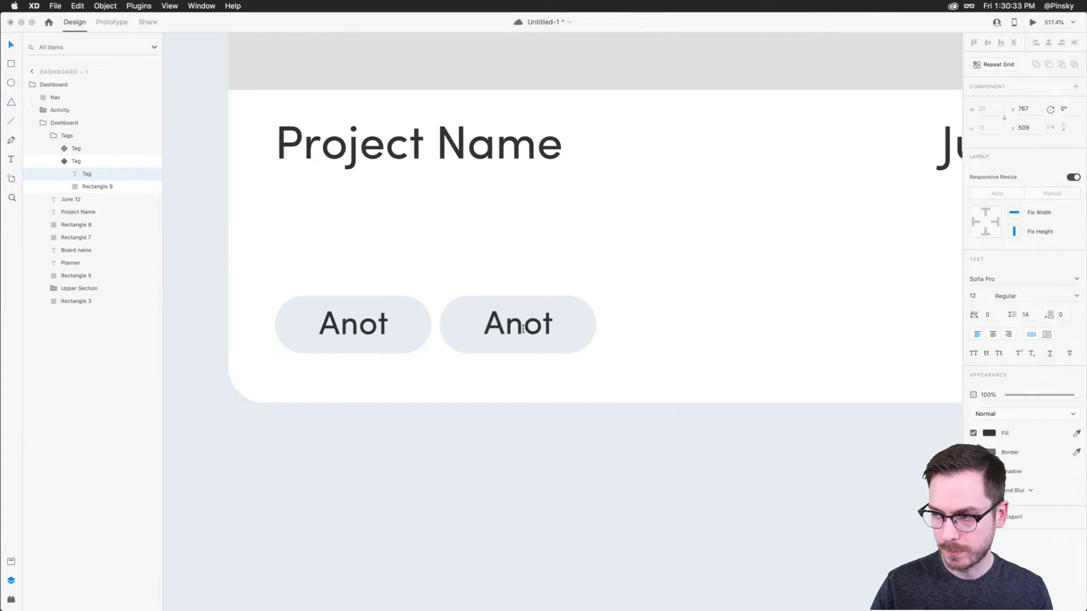
{"action": "type", "text": "her"}
{"action": "key", "text": "super+z"}
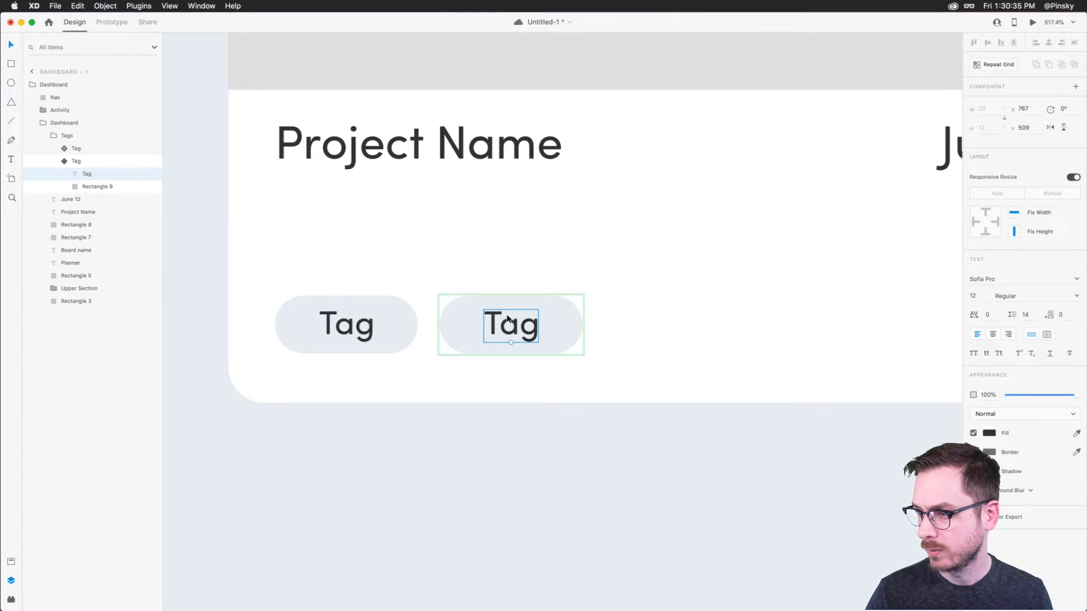
{"action": "key", "text": "Escape"}
Reorder the Tags stack so the master tag comes first and its copy second.
{"action": "left_click", "coordinate": [351, 321]}
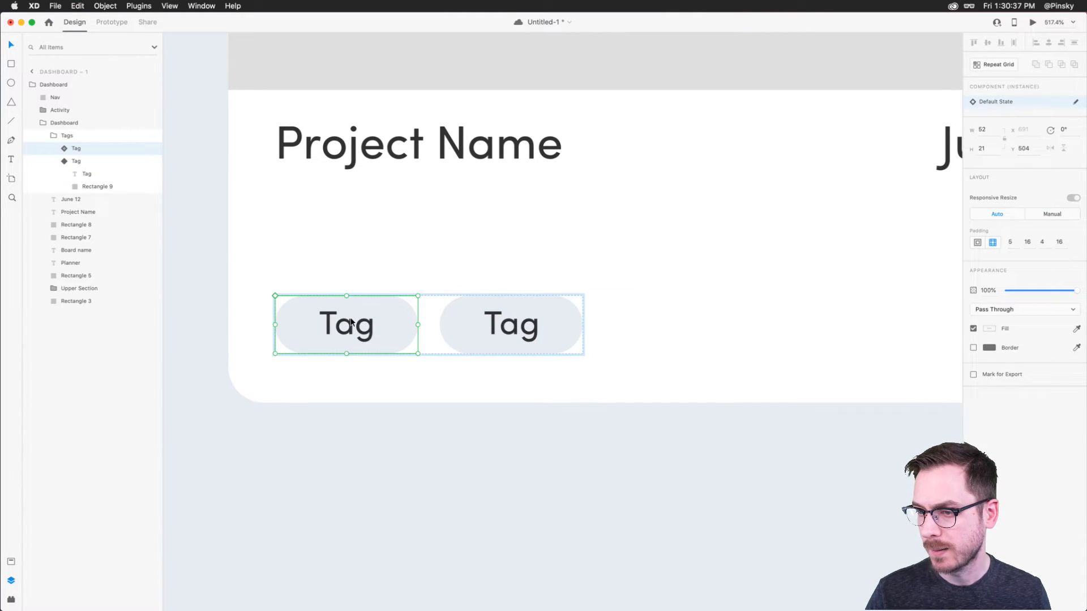
{"action": "left_click_drag", "start_coordinate": [517, 322], "coordinate": [360, 311]}
{"action": "left_click", "coordinate": [334, 321]}
Change the text of the second tag, the component instance, to "Another Tag".
{"action": "double_click", "coordinate": [512, 321]}
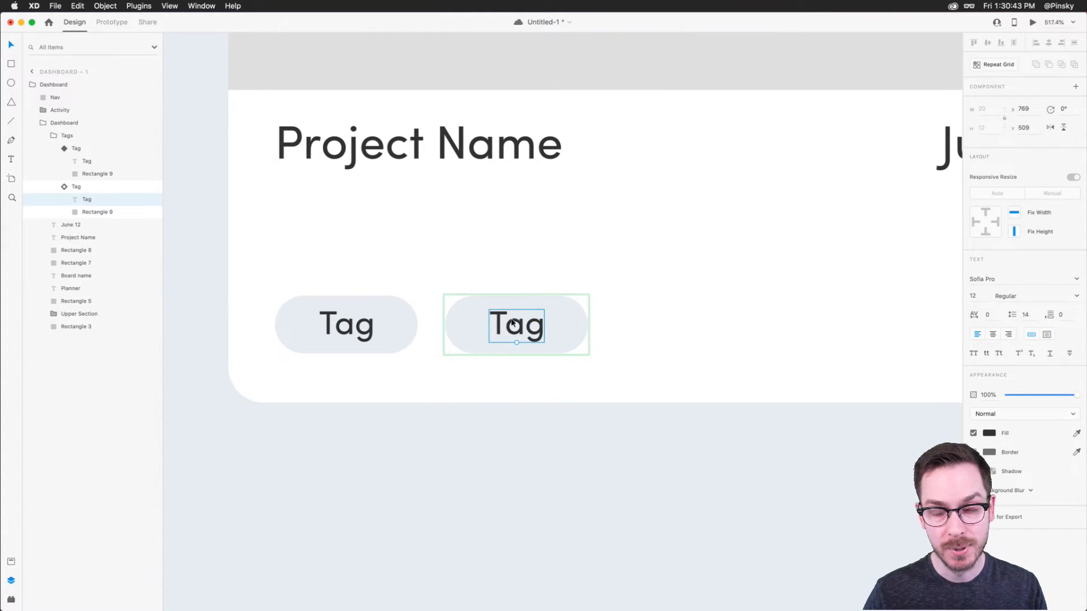
{"action": "double_click", "coordinate": [512, 324]}
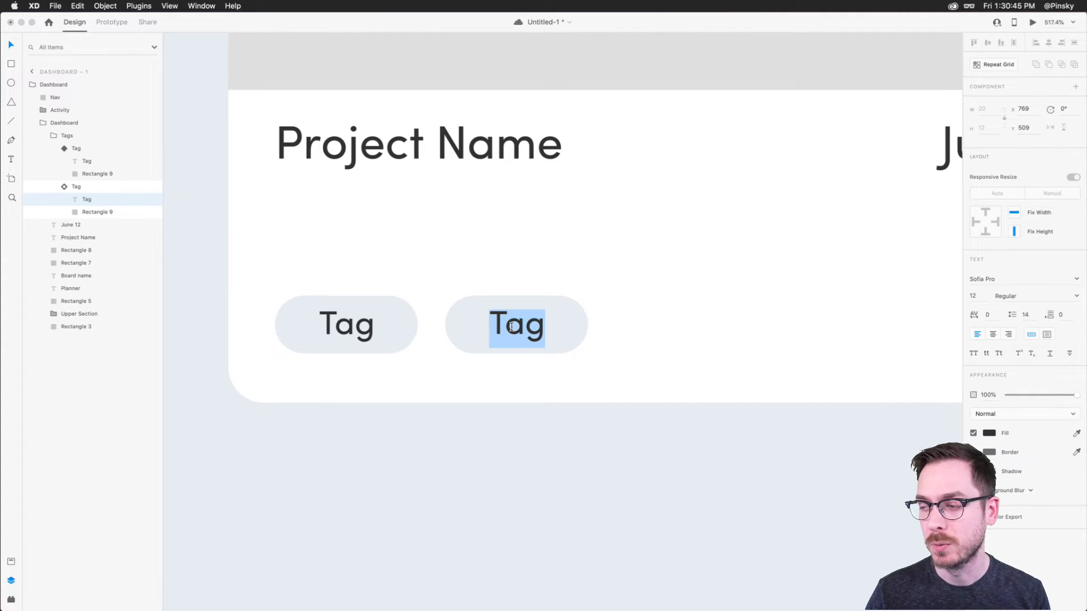
{"action": "type", "text": "Another Tag"}
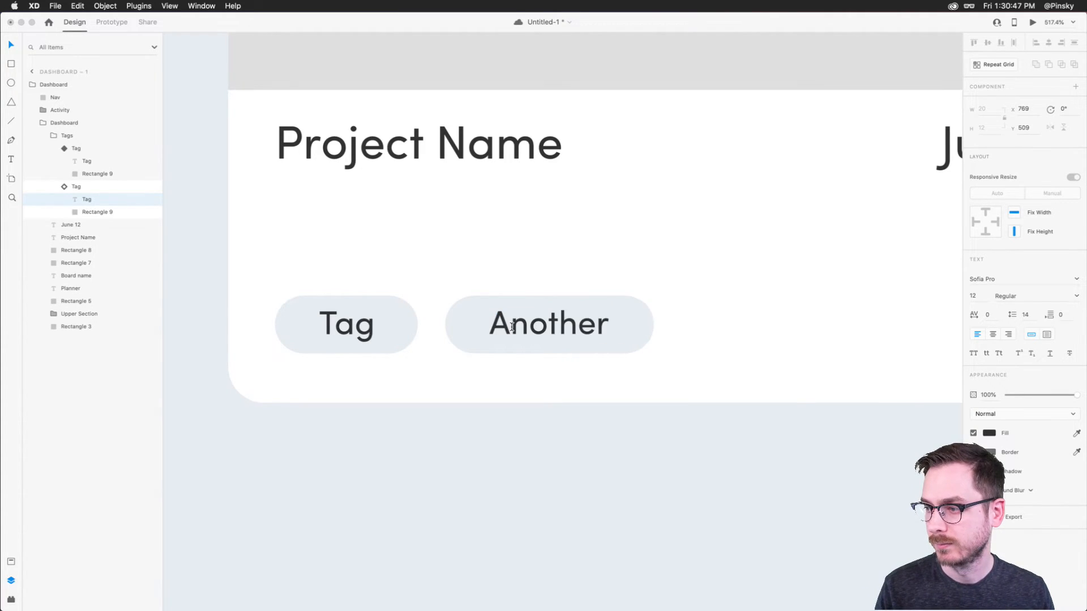
{"action": "key", "text": "Escape"}
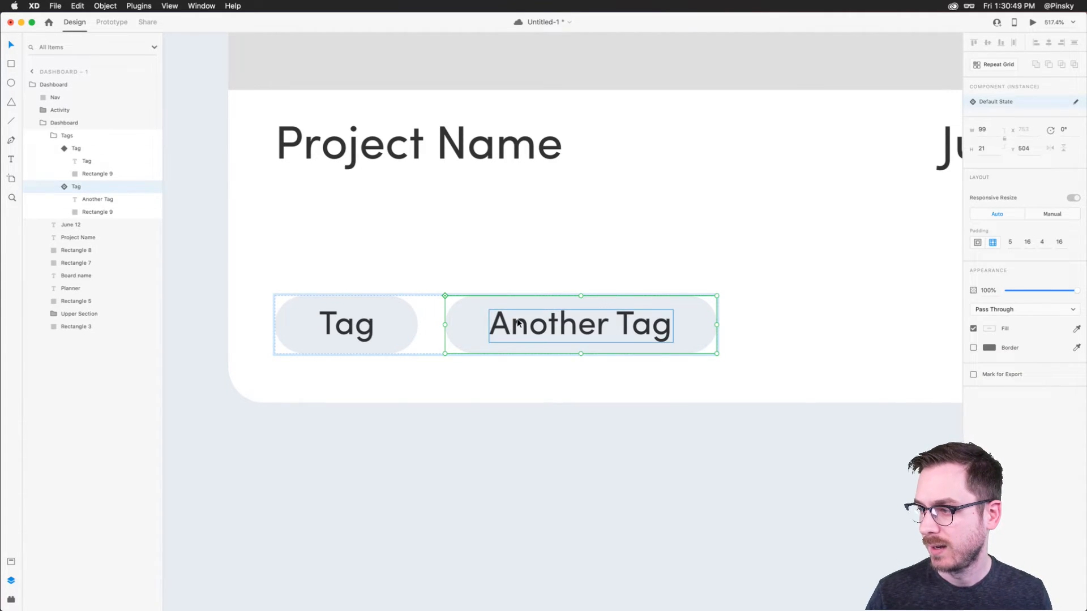
Duplicate the "Another Tag" instance and change the last tag's text to "3rd tag".
{"action": "key", "text": "super+d"}
{"action": "scroll", "coordinate": [671, 318], "scroll_direction": "right", "scroll_amount": 5}
{"action": "double_click", "coordinate": [724, 322]}
{"action": "double_click", "coordinate": [723, 322]}
{"action": "type", "text": "3rd tag"}
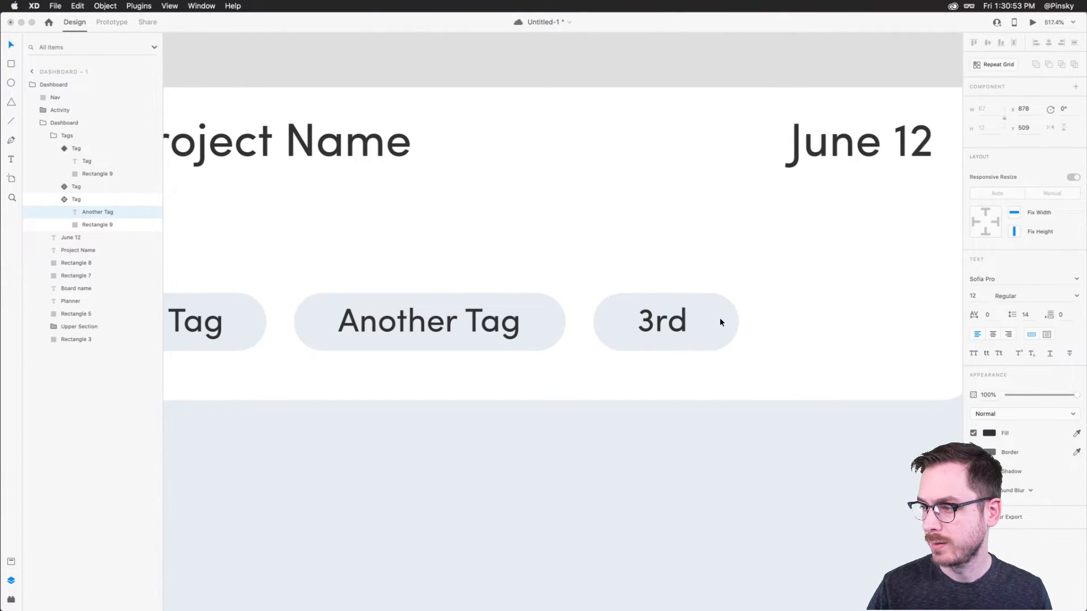
{"action": "key", "text": "Escape"}
{"action": "left_click_drag", "start_coordinate": [762, 339], "coordinate": [723, 338]}
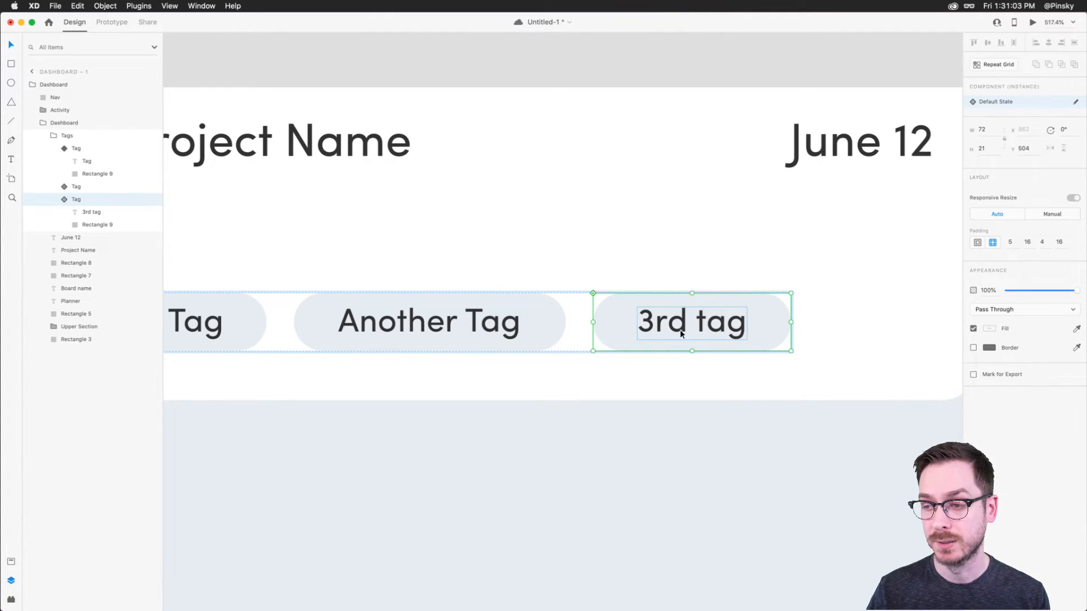
Group the card's two background rectangles, project name, date and Tags stack, and name the group "Card".
{"action": "scroll", "coordinate": [375, 297], "scroll_direction": "left", "scroll_amount": 3}
{"action": "left_click", "coordinate": [283, 329]}
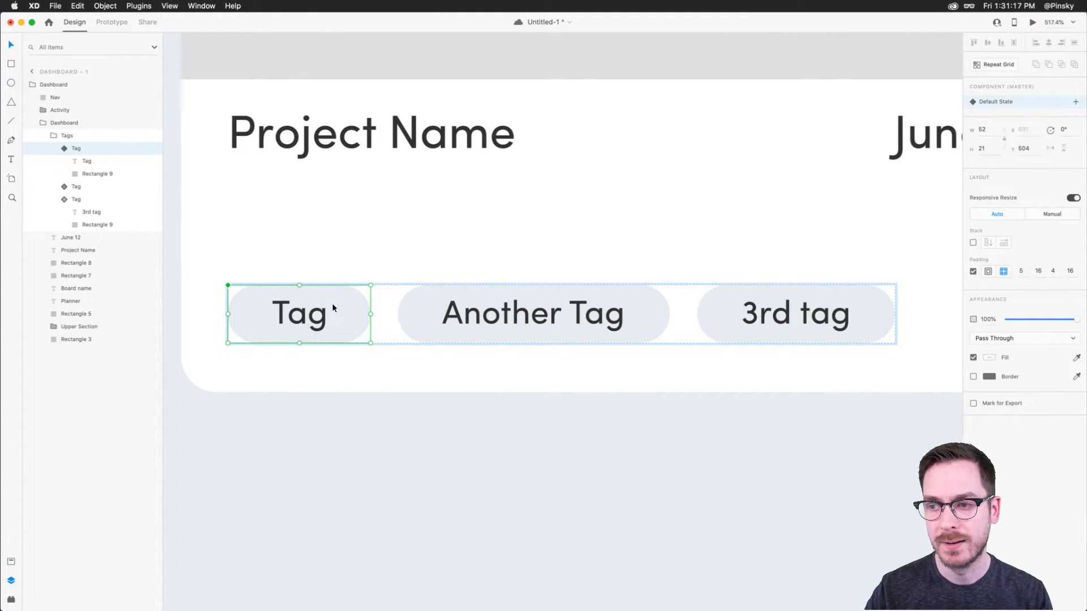
{"action": "scroll", "coordinate": [333, 307], "scroll_direction": "down", "scroll_amount": 5}
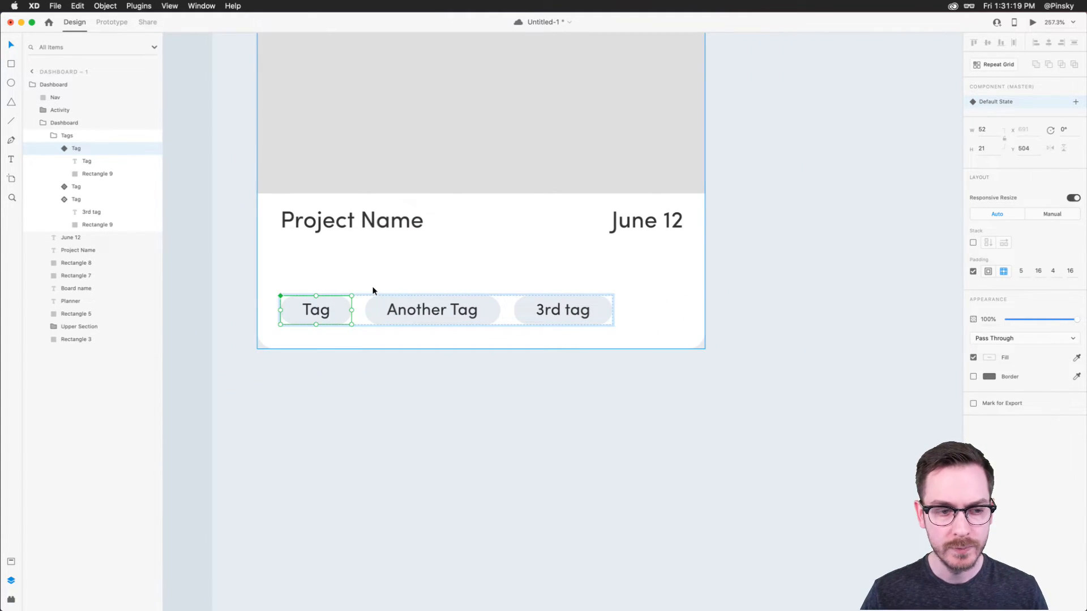
{"action": "scroll", "coordinate": [373, 291], "scroll_direction": "up", "scroll_amount": 1}
{"action": "scroll", "coordinate": [498, 266], "scroll_direction": "down", "scroll_amount": 3}
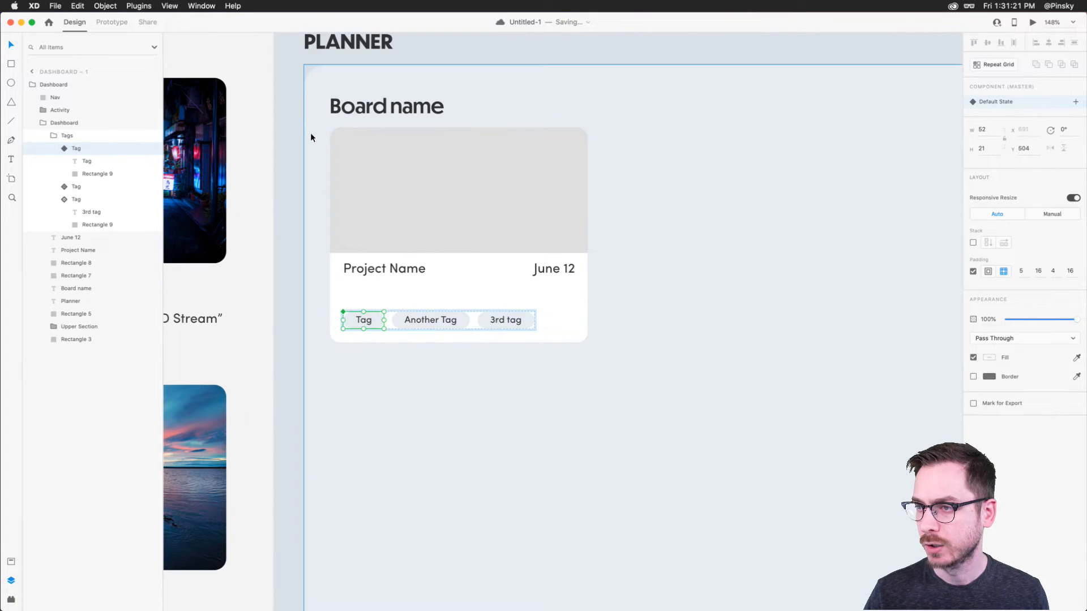
{"action": "left_click", "coordinate": [390, 197]}
{"action": "left_click", "coordinate": [381, 268], "text": "shift"}
{"action": "left_click", "coordinate": [480, 264], "text": "shift"}
{"action": "left_click", "coordinate": [546, 268], "text": "shift"}
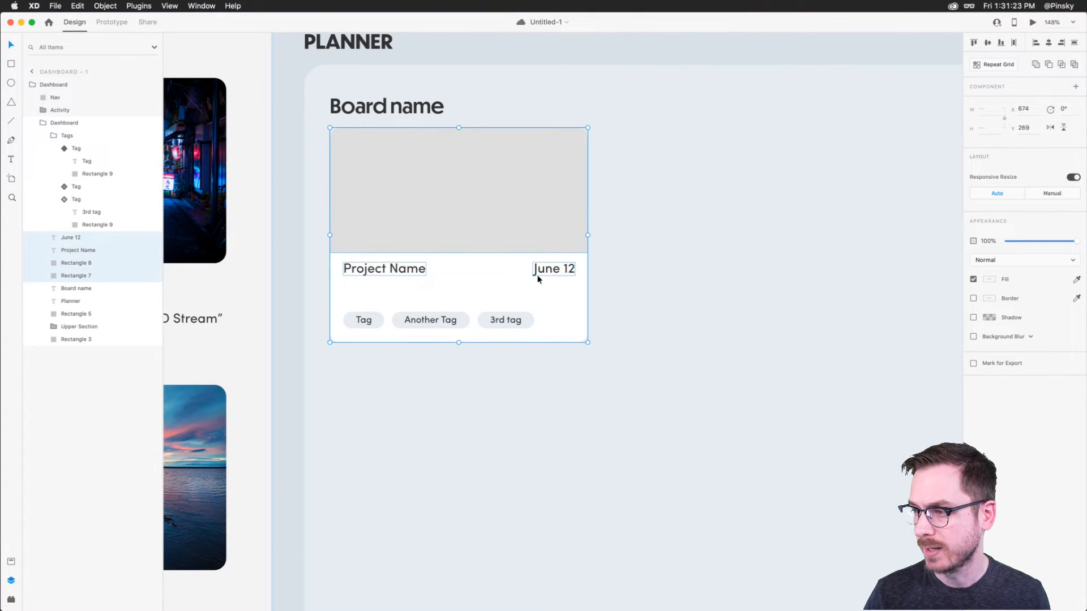
{"action": "left_click", "coordinate": [499, 322], "text": "shift"}
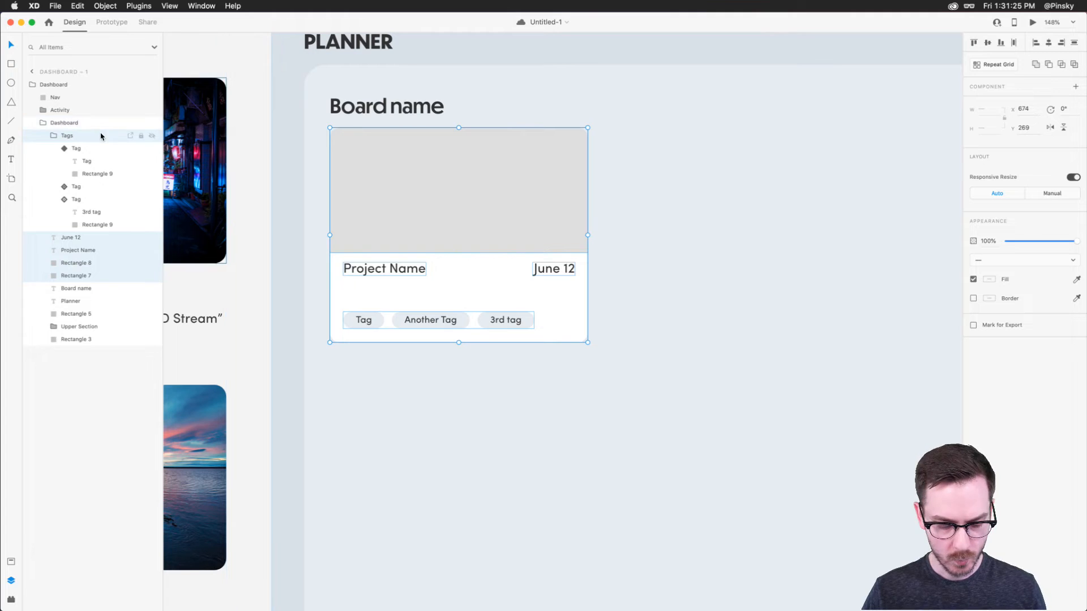
{"action": "key", "text": "super+g"}
{"action": "double_click", "coordinate": [67, 136]}
{"action": "type", "text": "Card"}
{"action": "key", "text": "Return"}
{"action": "scroll", "coordinate": [443, 151], "scroll_direction": "down", "scroll_amount": 5}
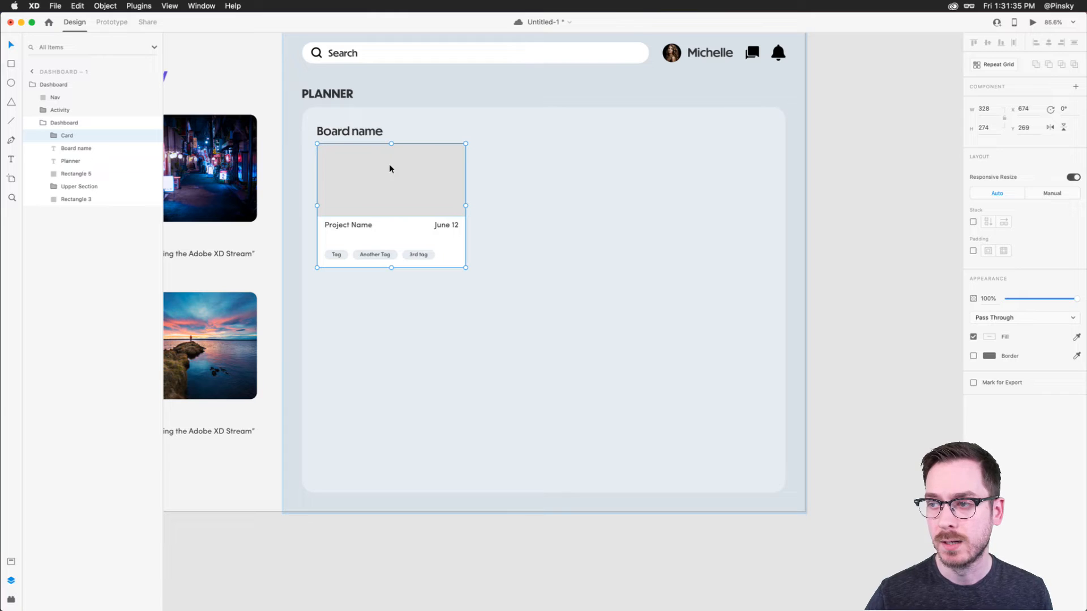
{"action": "left_click_drag", "start_coordinate": [389, 168], "coordinate": [391, 294]}
{"action": "key", "text": "super+z"}
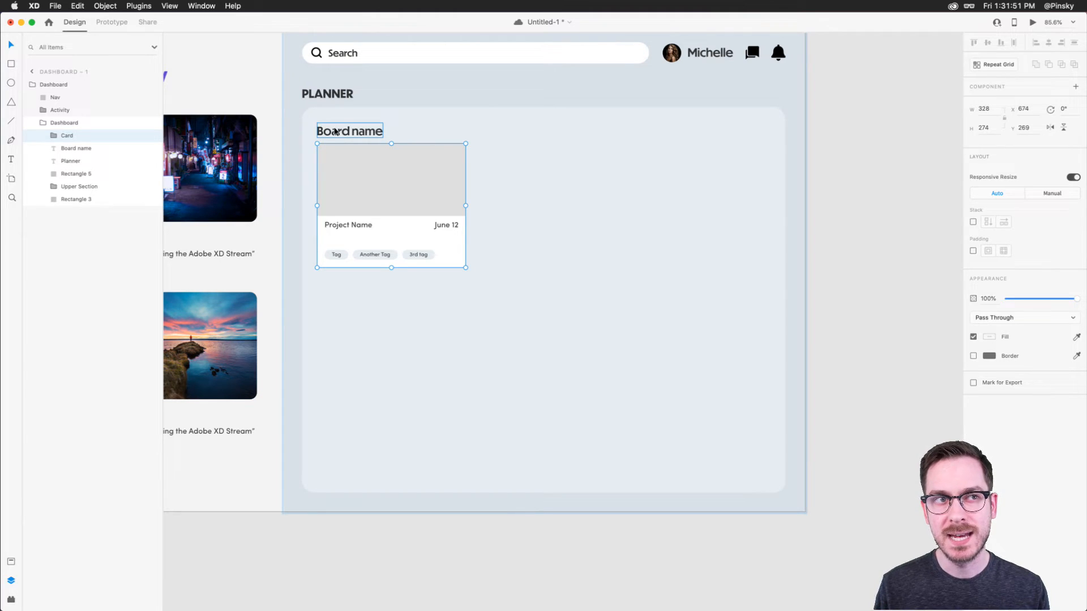
Save the document and group the "Board name" heading with the card under the name "Board".
{"action": "key", "text": "super+s"}
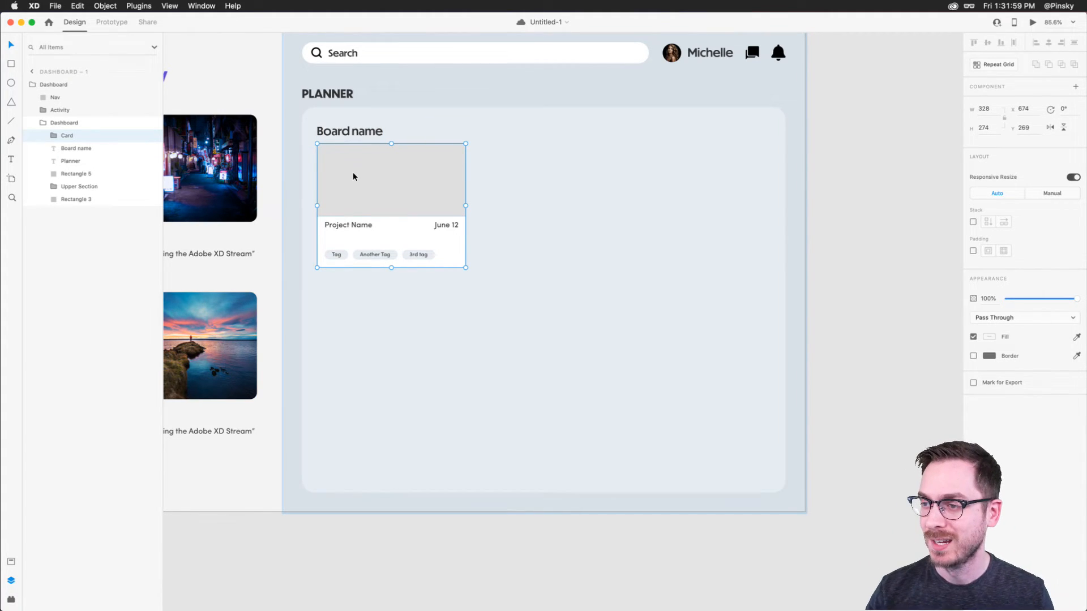
{"action": "left_click", "coordinate": [336, 132], "text": "shift"}
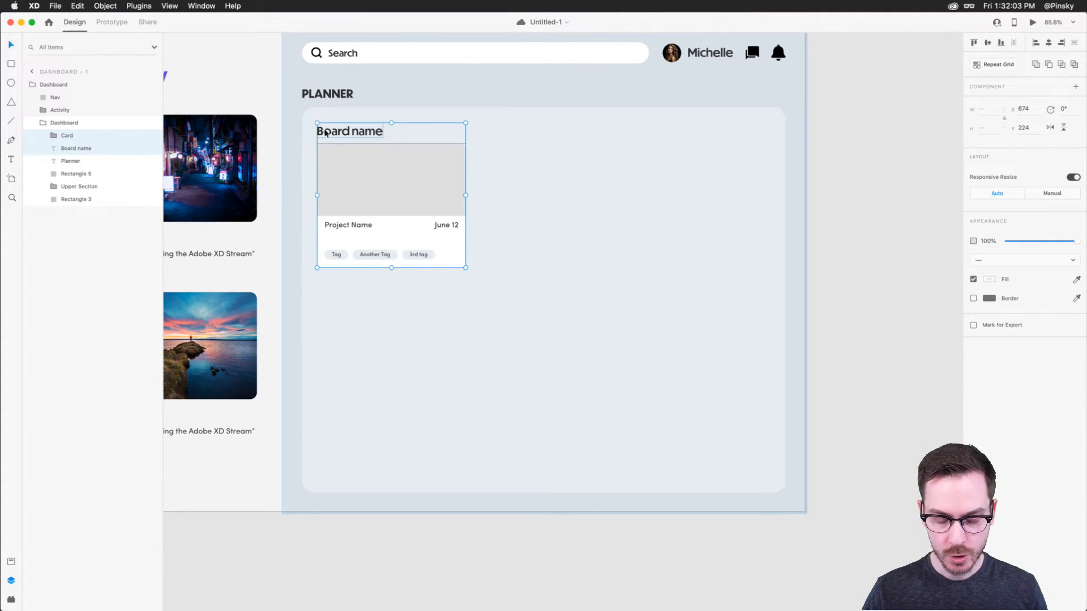
{"action": "key", "text": "super+g"}
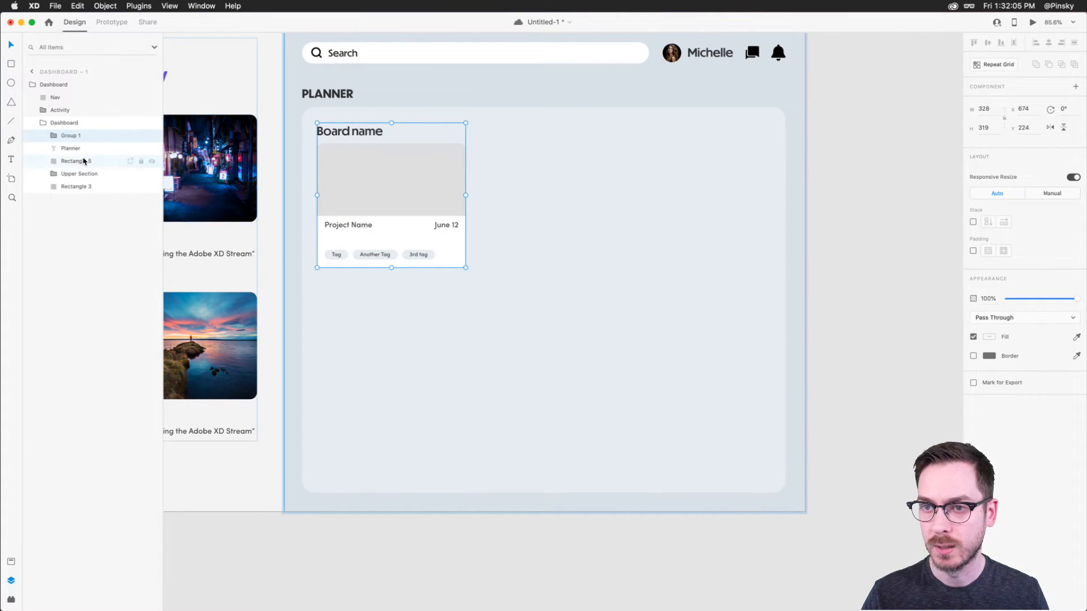
{"action": "double_click", "coordinate": [70, 136]}
{"action": "type", "text": "Boar"}
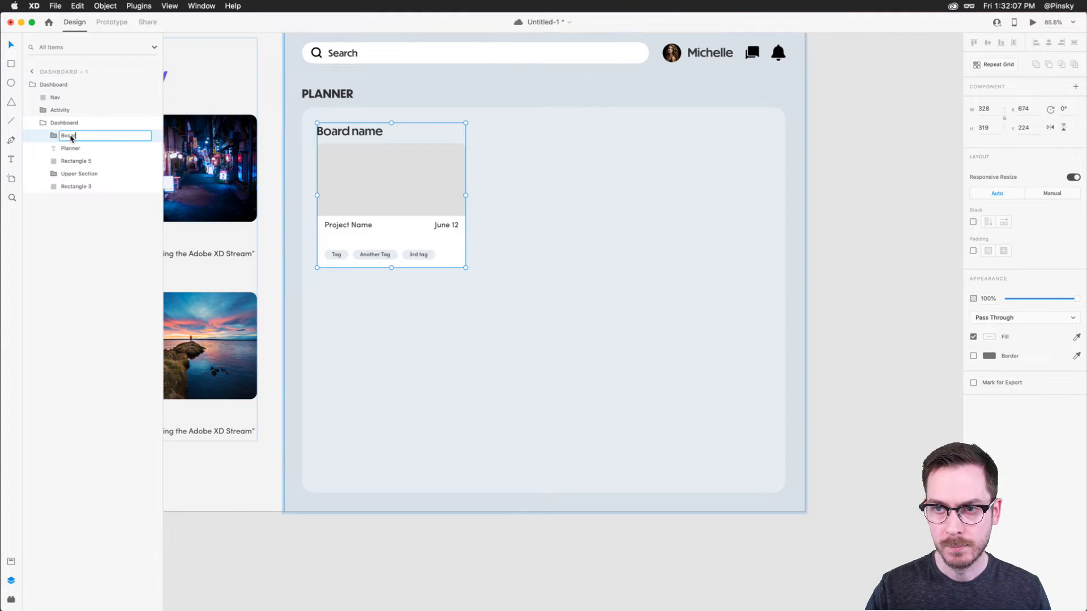
{"action": "type", "text": "d"}
{"action": "key", "text": "Return"}
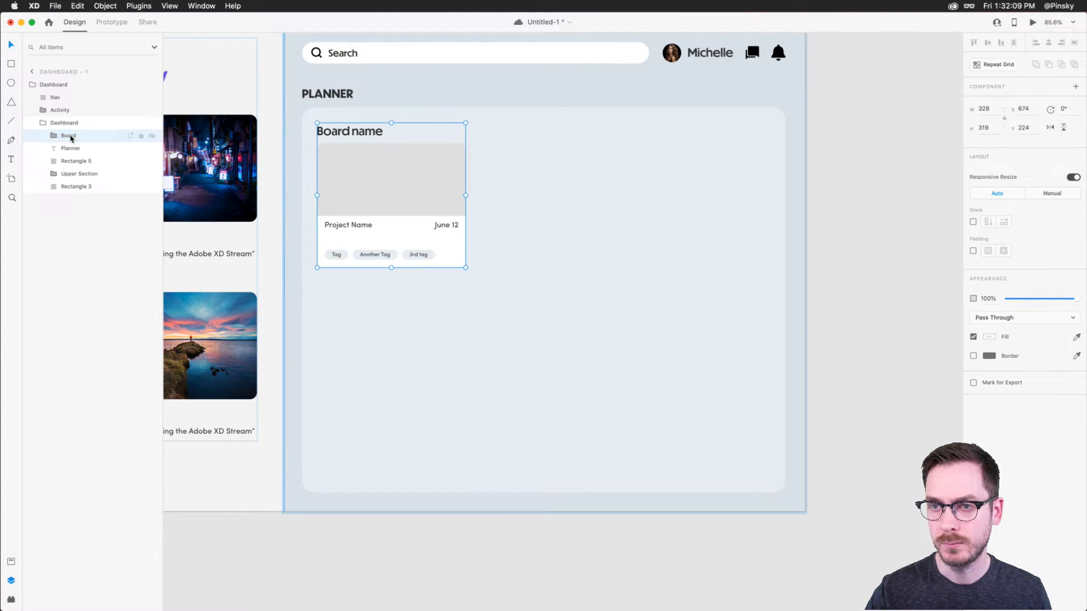
Turn the Board group into a vertical stack and duplicate the card inside it.
{"action": "left_click", "coordinate": [973, 222]}
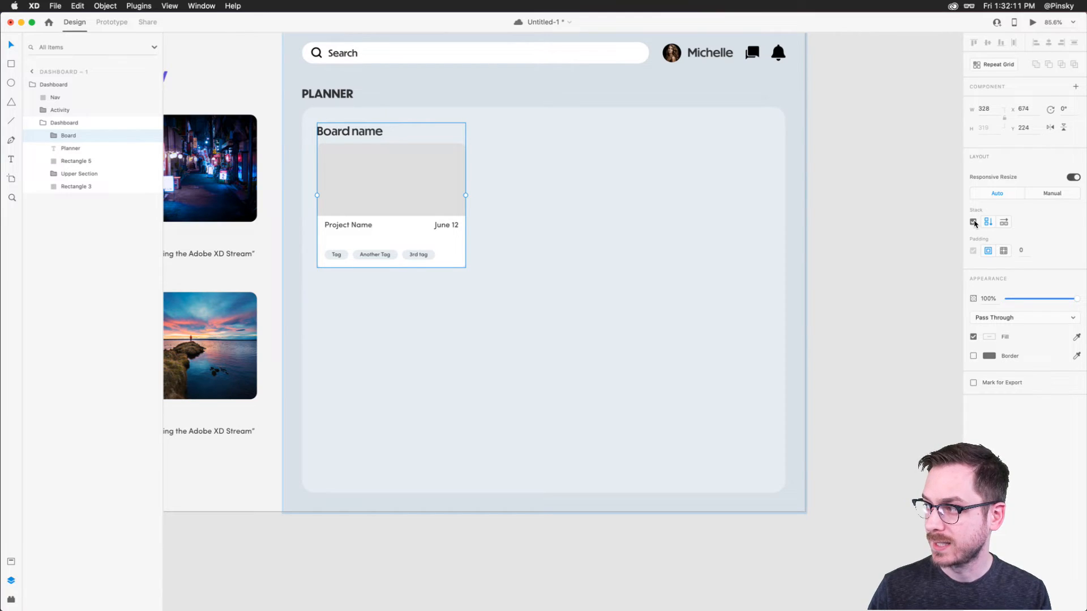
{"action": "double_click", "coordinate": [388, 188]}
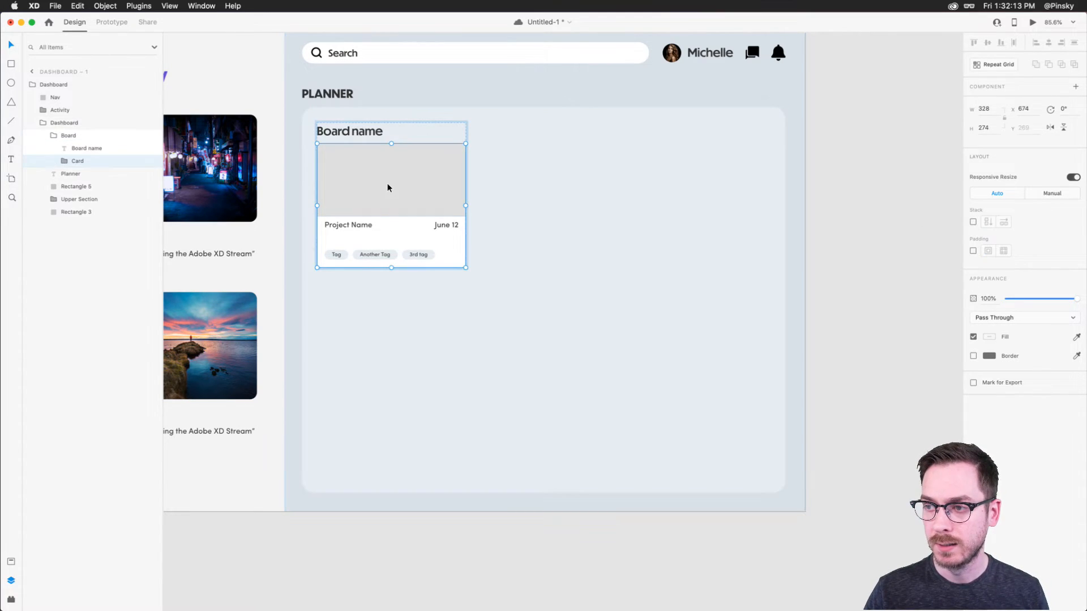
{"action": "key", "text": "super+d"}
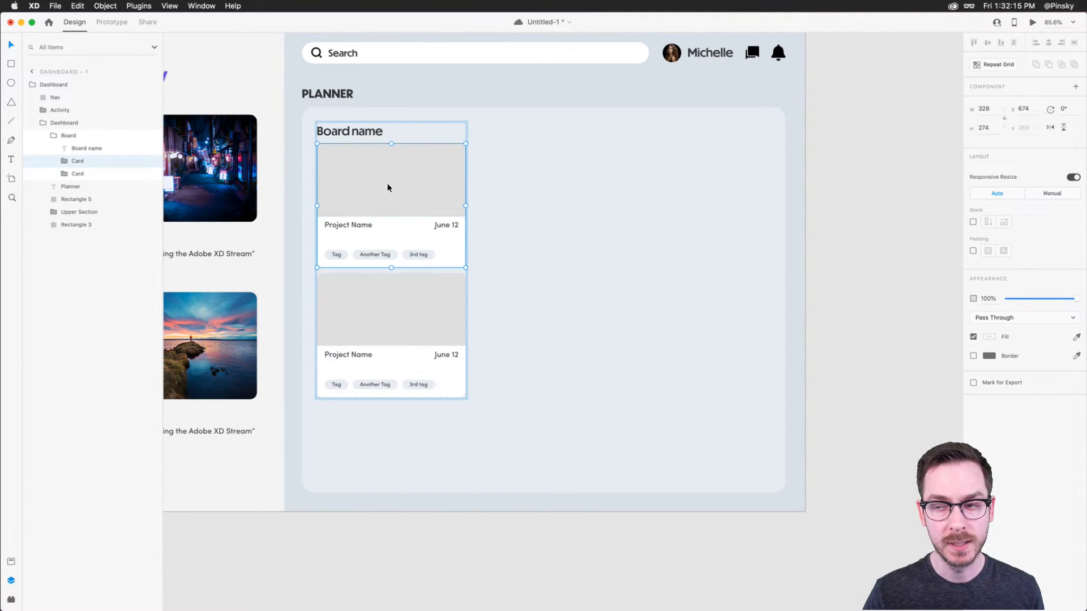
Slightly widen the gap between the two stacked cards and duplicate the lower card to get a third.
{"action": "left_click_drag", "start_coordinate": [357, 269], "coordinate": [358, 272]}
{"action": "left_click", "coordinate": [376, 314]}
{"action": "key", "text": "super+d"}
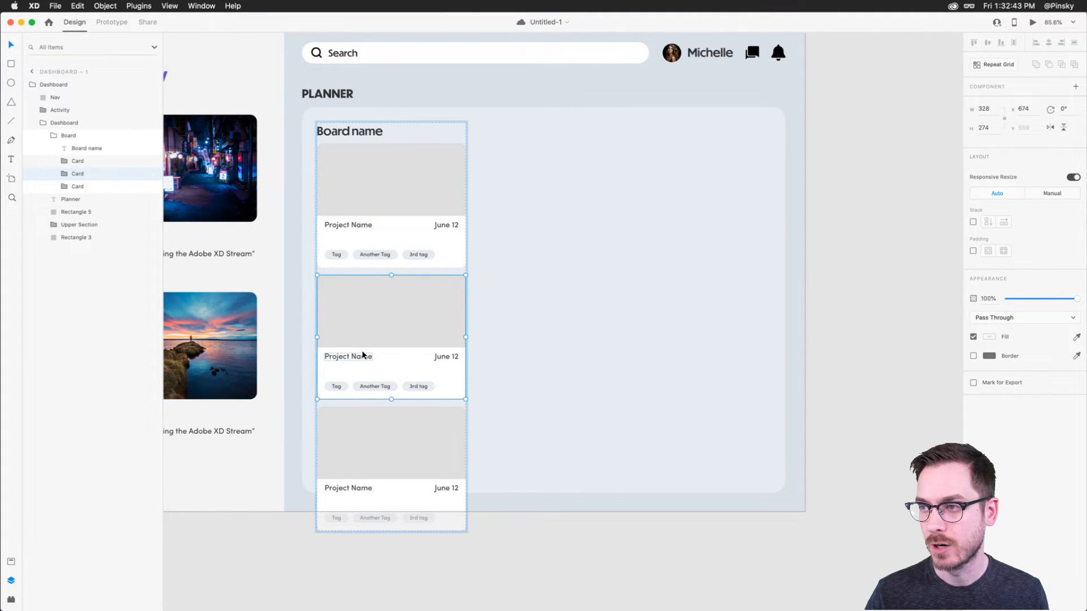
Wrap the Board stack in a new group named "Kanban" and make it a horizontal stack.
{"action": "key", "text": "Escape"}
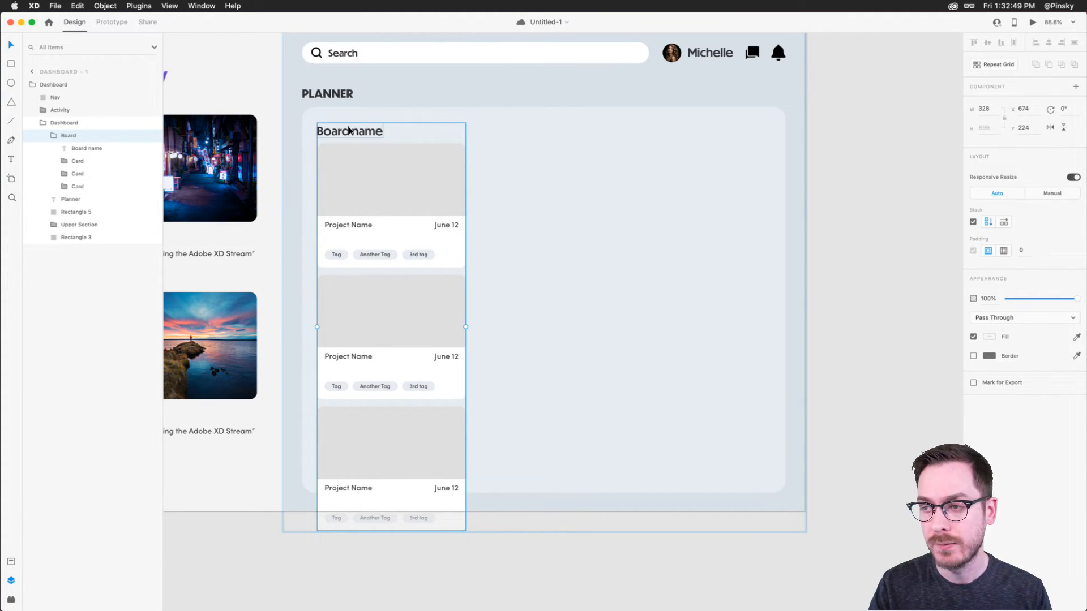
{"action": "scroll", "coordinate": [349, 131], "scroll_direction": "left", "scroll_amount": 15}
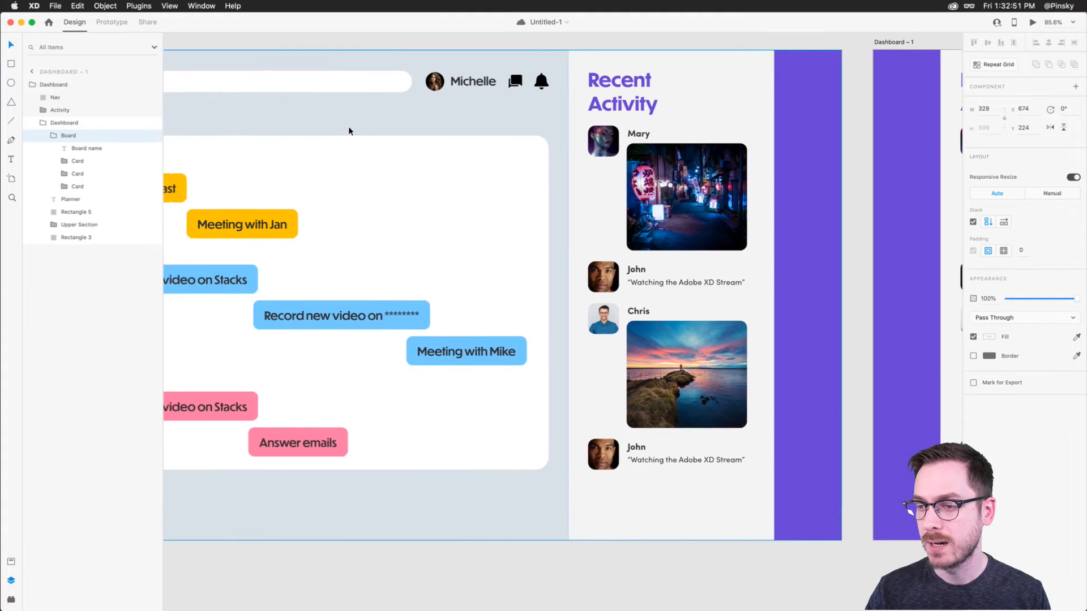
{"action": "scroll", "coordinate": [350, 130], "scroll_direction": "right", "scroll_amount": 15}
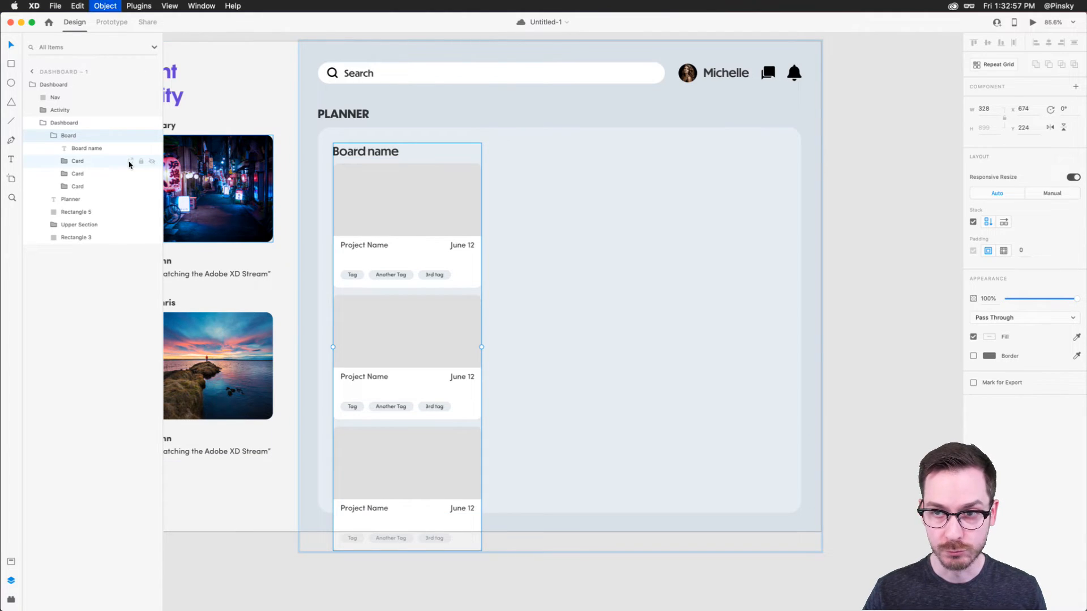
{"action": "key", "text": "super+g"}
{"action": "double_click", "coordinate": [71, 136]}
{"action": "type", "text": "Ka"}
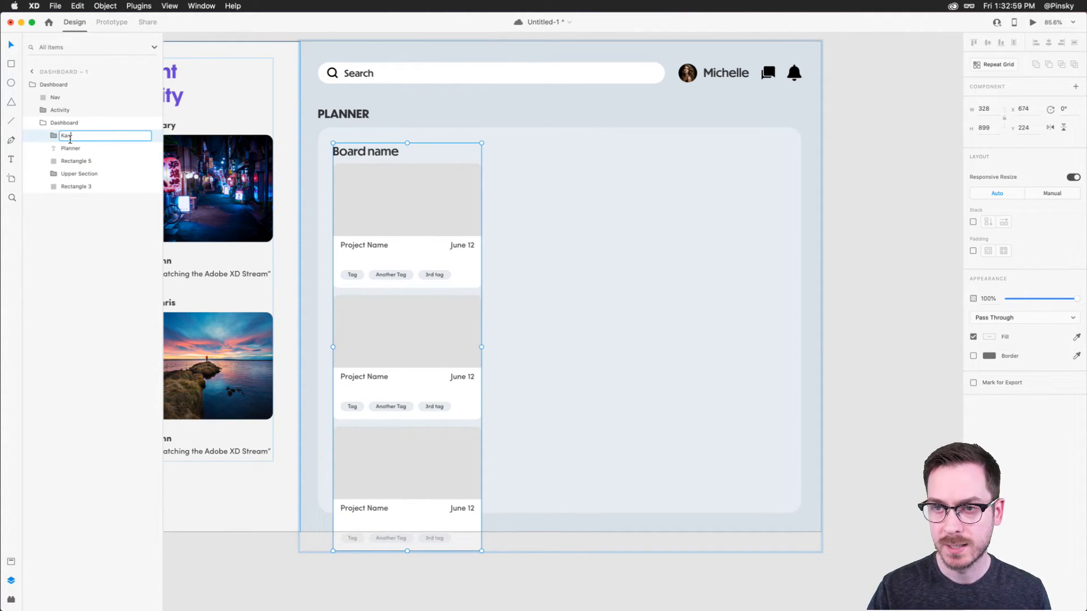
{"action": "type", "text": "nban"}
{"action": "key", "text": "Return"}
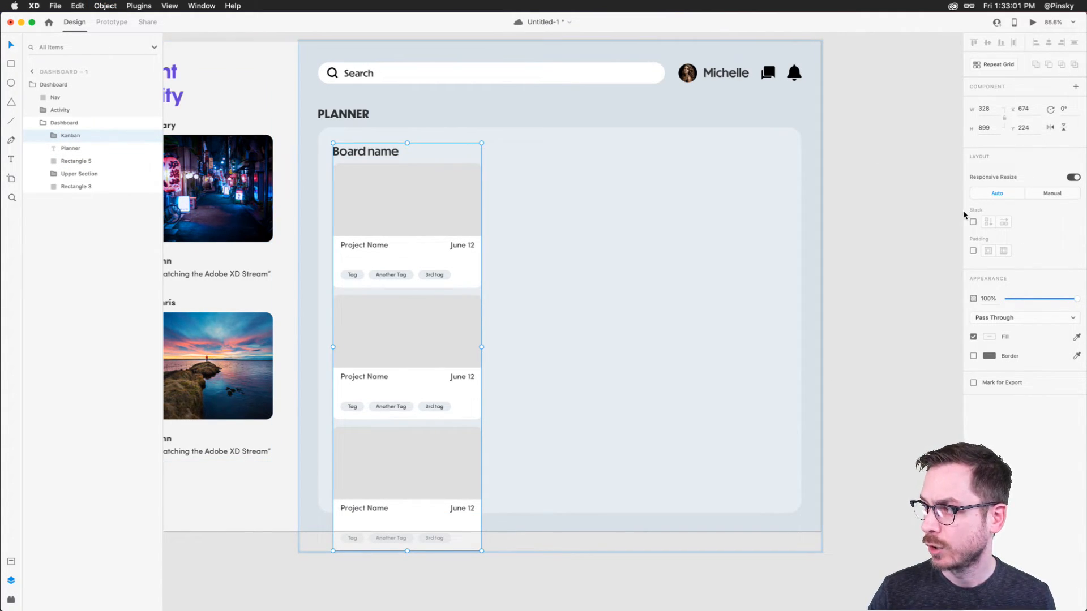
{"action": "left_click", "coordinate": [974, 222]}
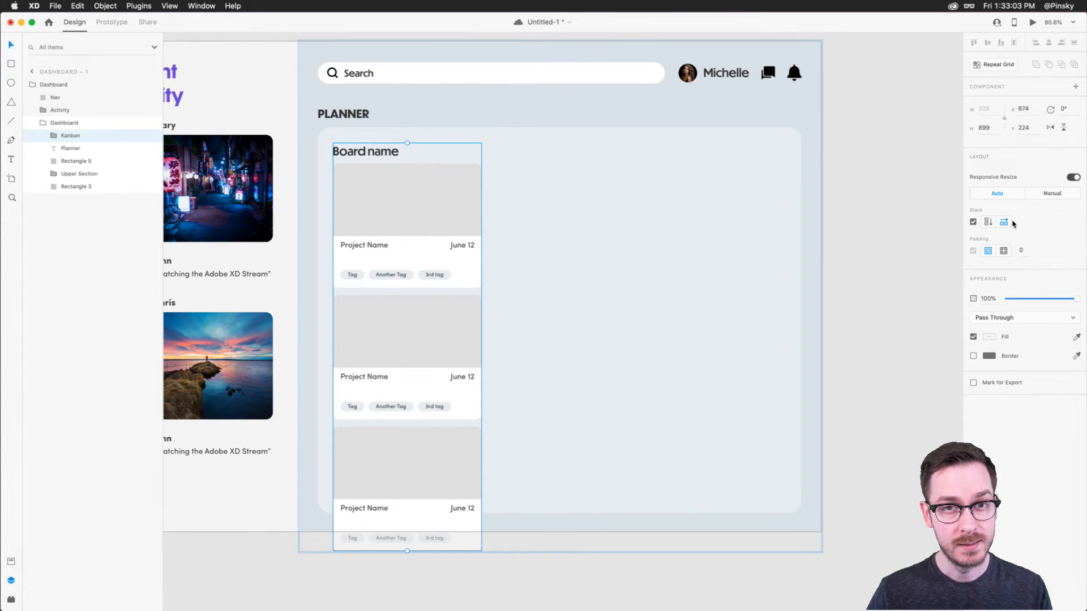
Duplicate the Board column inside the Kanban stack, widen the gap between columns to about 24, and save the document.
{"action": "double_click", "coordinate": [439, 194]}
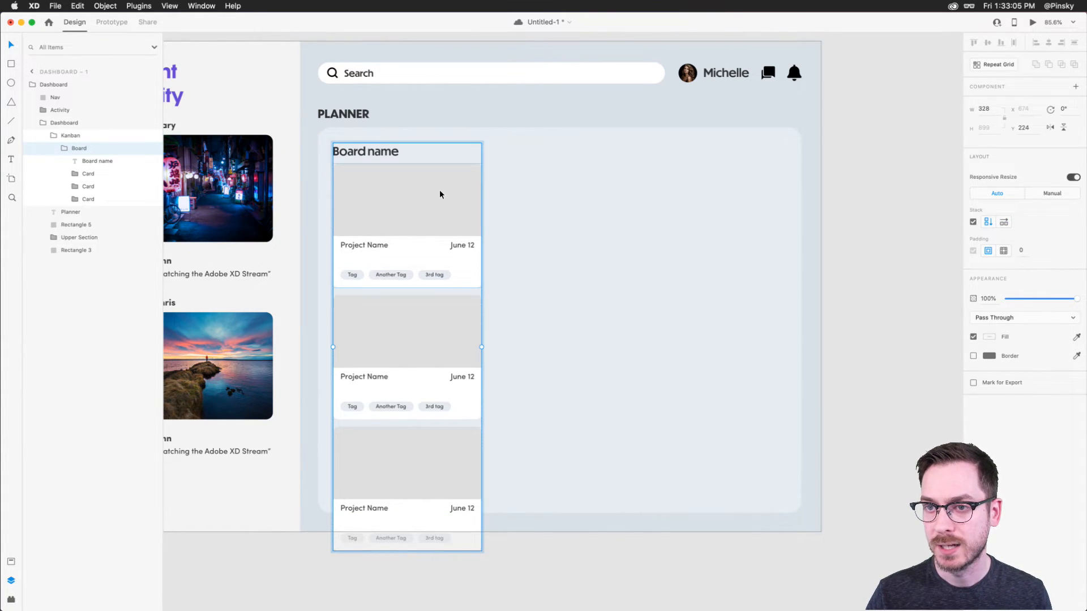
{"action": "key", "text": "super+d"}
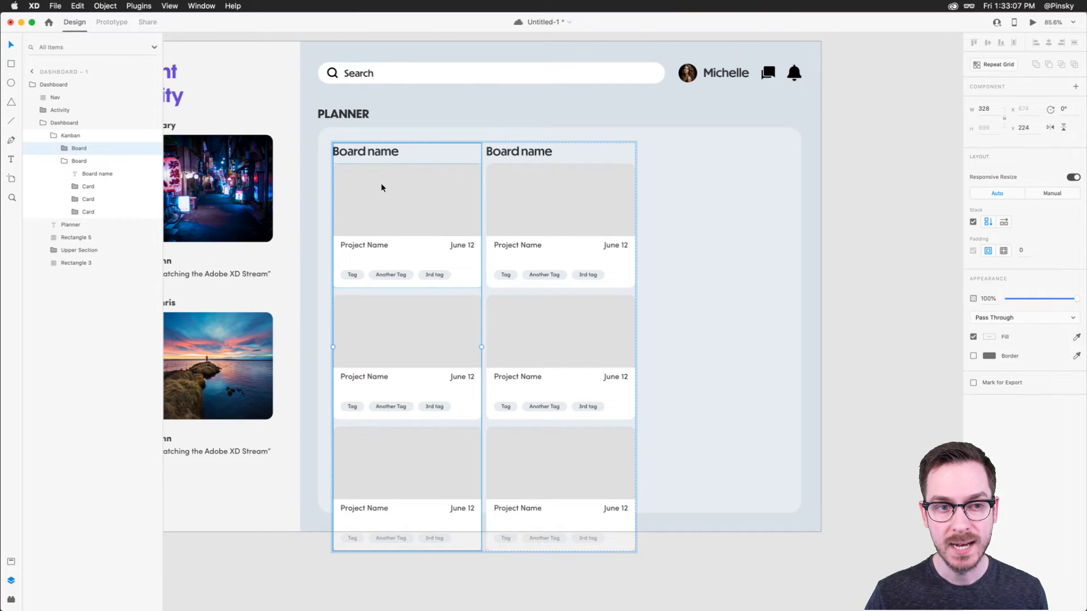
{"action": "mouse_move", "coordinate": [486, 201]}
{"action": "left_click_drag", "start_coordinate": [487, 201], "coordinate": [491, 201]}
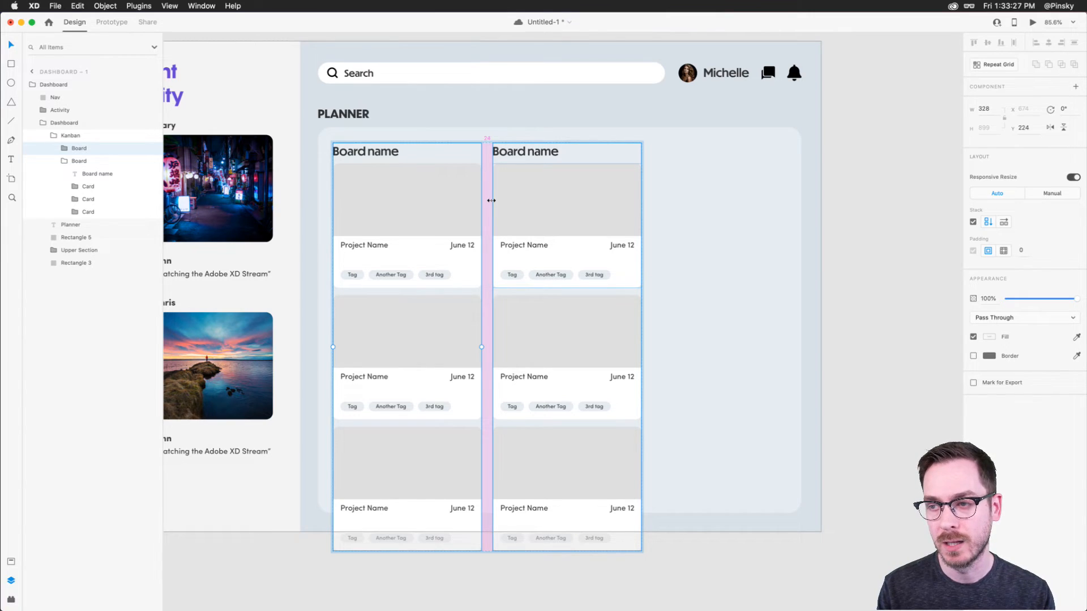
{"action": "key", "text": "super+s"}
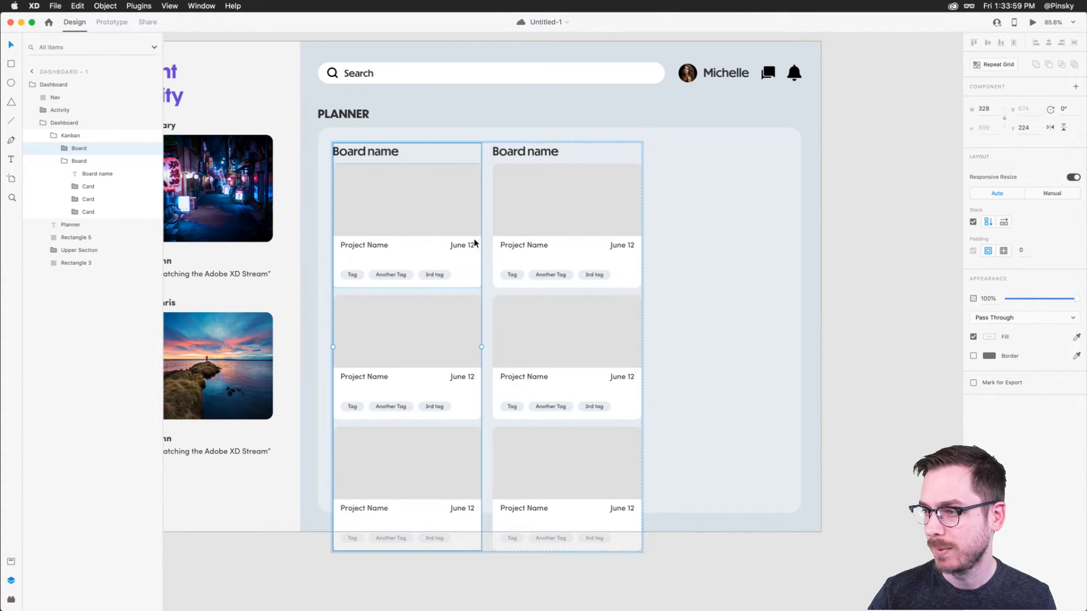
Duplicate the second Board column and narrow the column gap so three columns fit inside the planner panel.
{"action": "left_click", "coordinate": [553, 204]}
{"action": "key", "text": "super+d"}
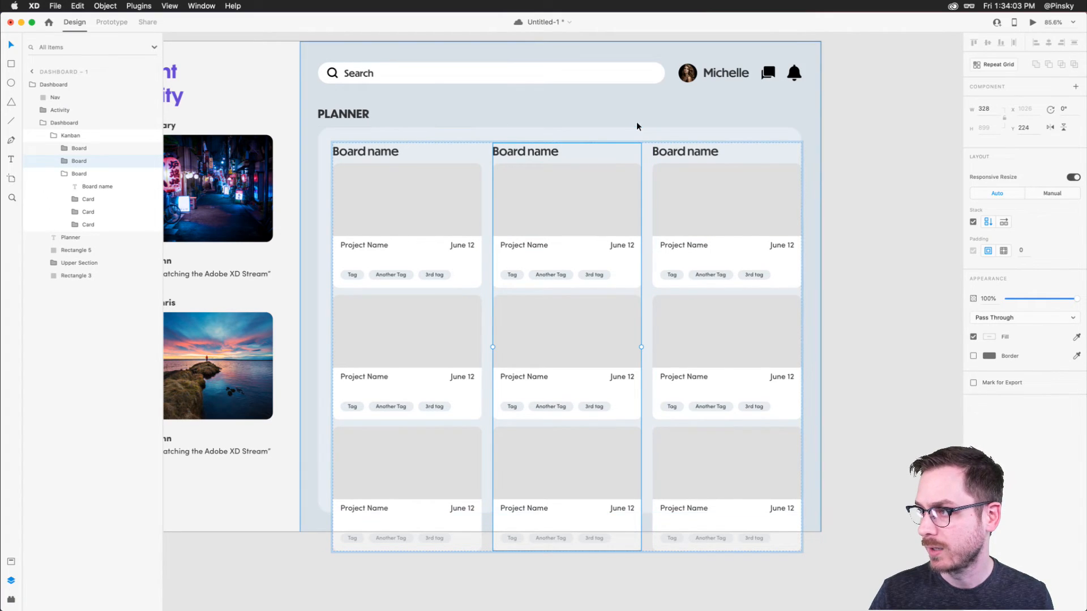
{"action": "left_click_drag", "start_coordinate": [650, 213], "coordinate": [643, 214]}
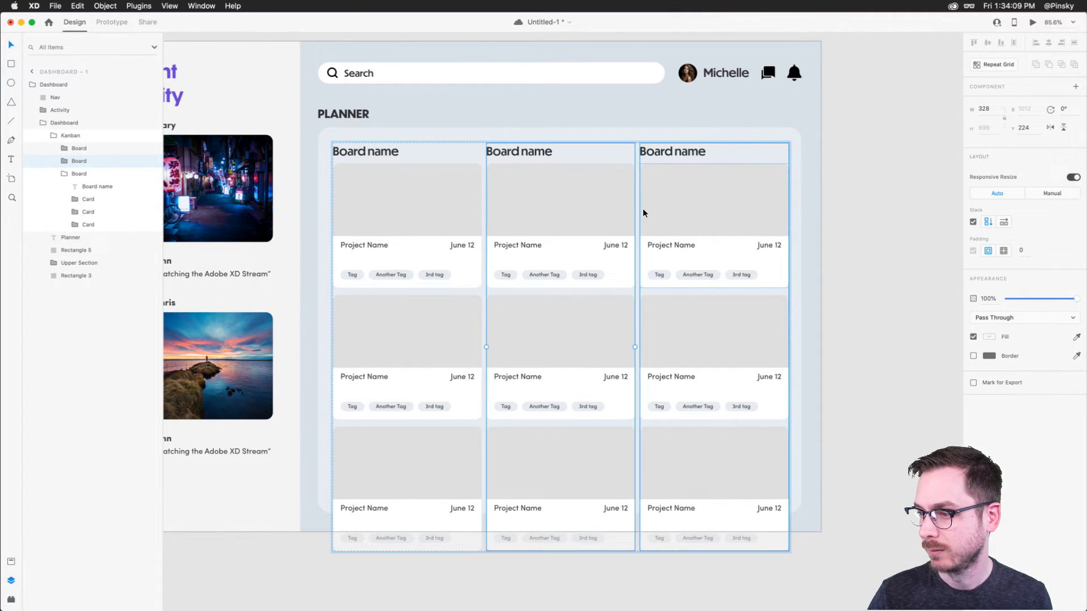
Delete one card from each of the second and third Board columns, leaving two cards in each.
{"action": "double_click", "coordinate": [557, 332]}
{"action": "key", "text": "Delete"}
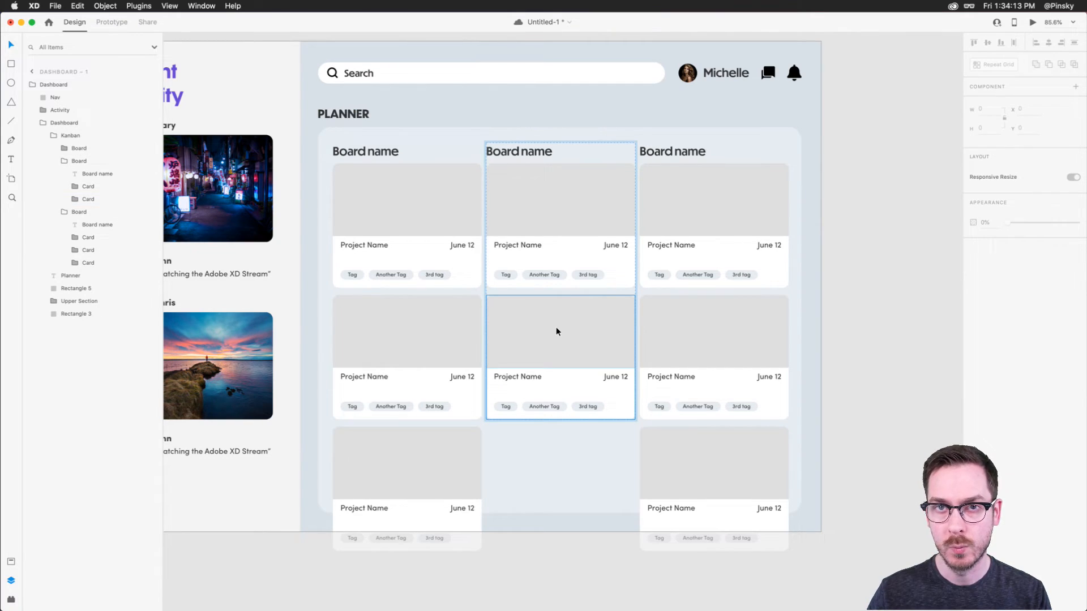
{"action": "left_click", "coordinate": [699, 194]}
{"action": "double_click", "coordinate": [698, 194]}
{"action": "key", "text": "Delete"}
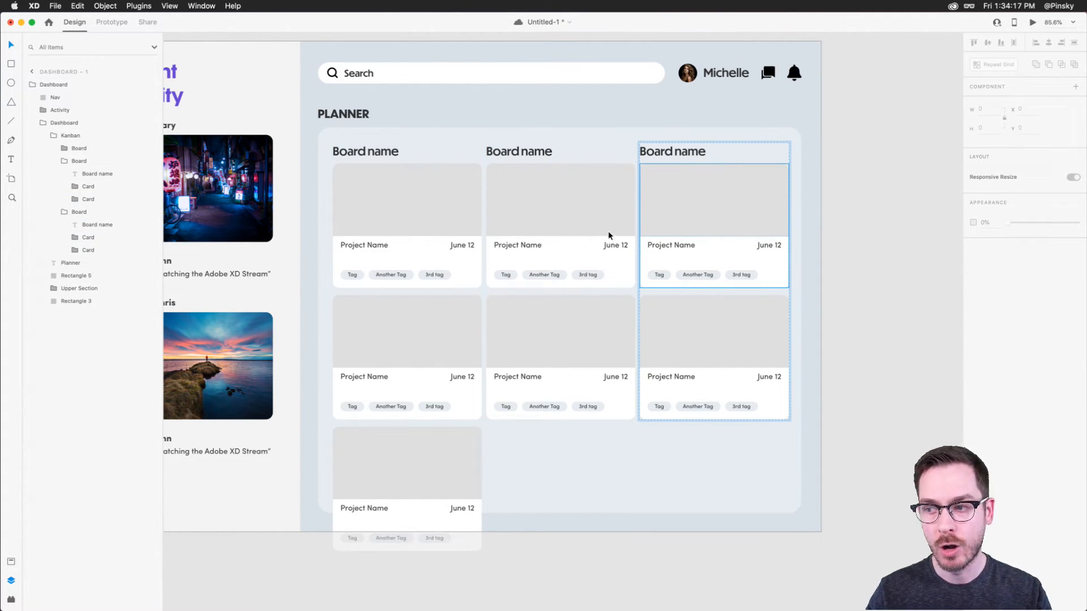
{"action": "scroll", "coordinate": [366, 403], "scroll_direction": "up", "scroll_amount": 5}
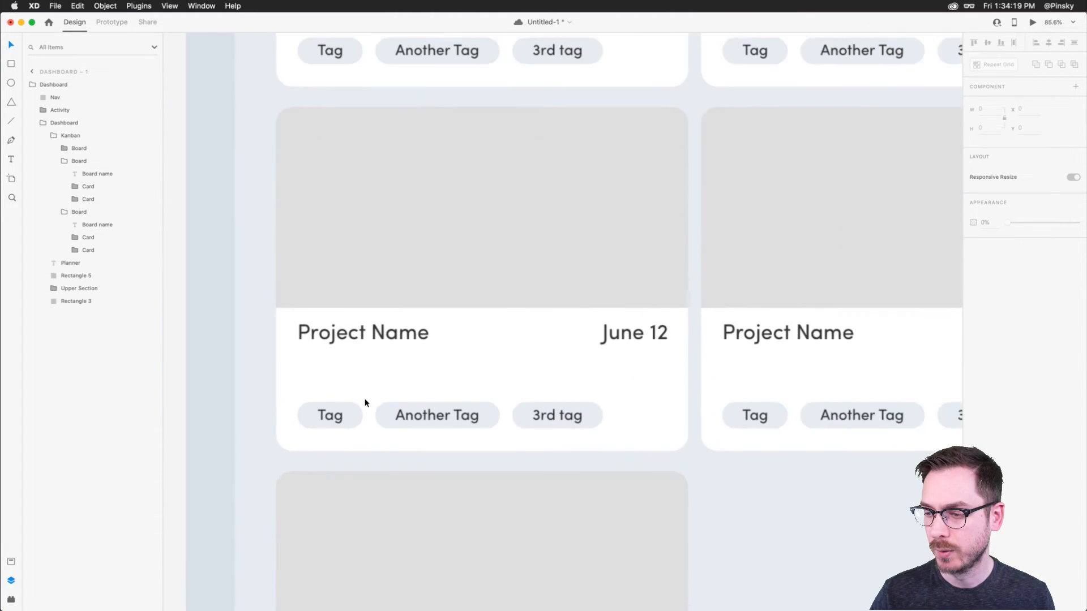
{"action": "scroll", "coordinate": [356, 379], "scroll_direction": "down", "scroll_amount": 5}
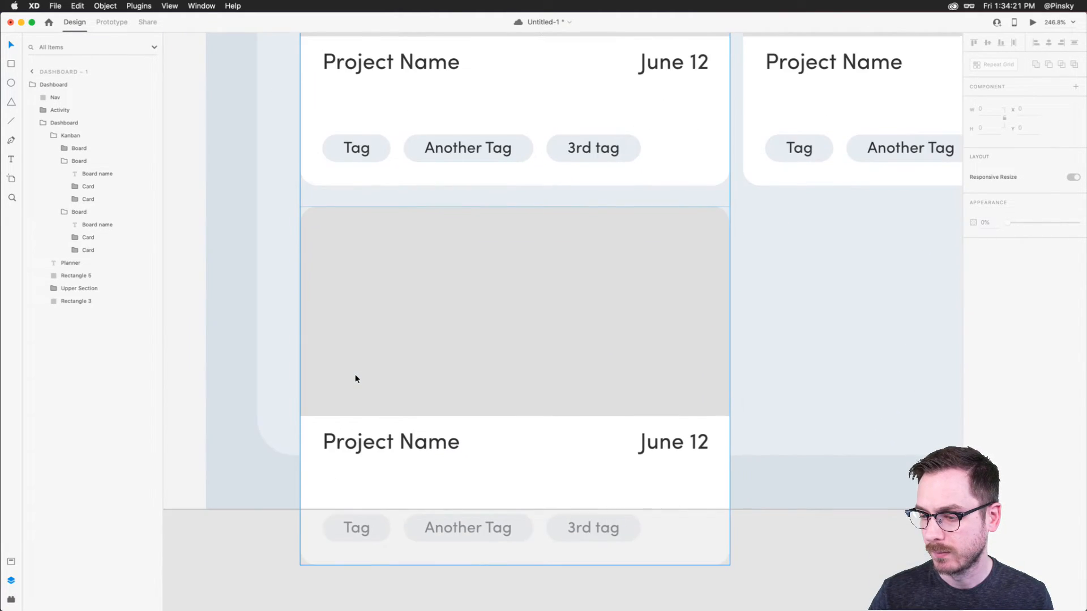
{"action": "scroll", "coordinate": [356, 379], "scroll_direction": "right", "scroll_amount": 5}
{"action": "scroll", "coordinate": [356, 378], "scroll_direction": "up", "scroll_amount": 3}
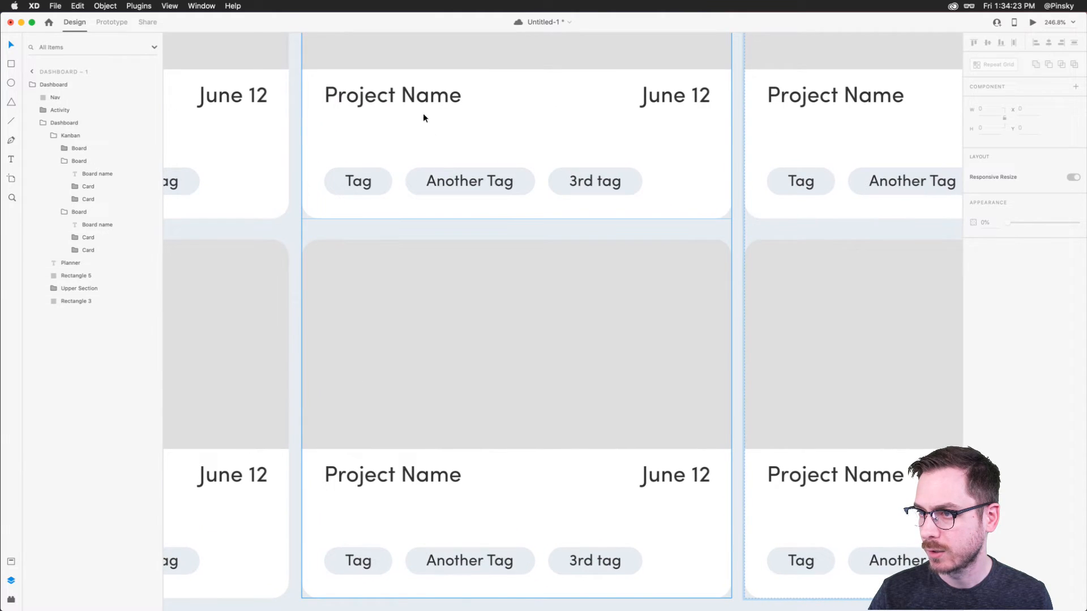
{"action": "left_click", "coordinate": [369, 146]}
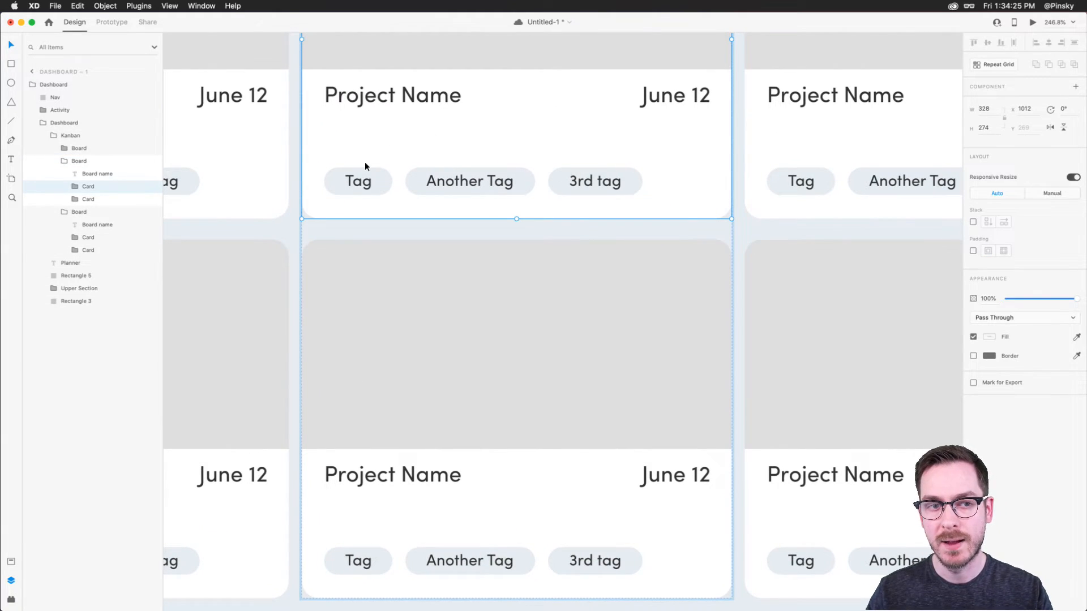
{"action": "scroll", "coordinate": [364, 161], "scroll_direction": "down", "scroll_amount": 3}
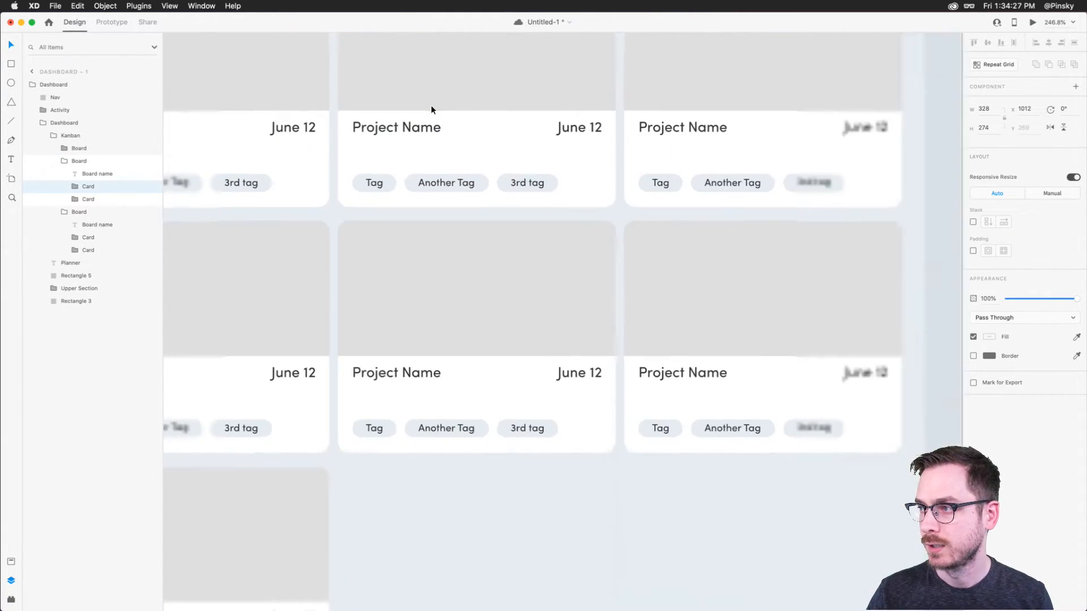
{"action": "double_click", "coordinate": [358, 157]}
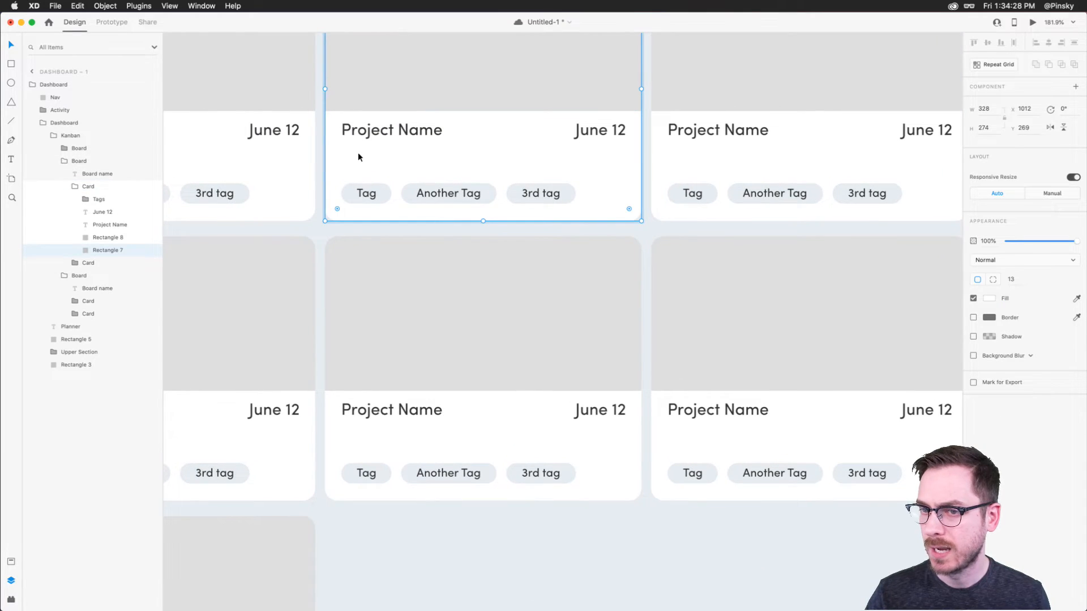
{"action": "left_click", "coordinate": [366, 193]}
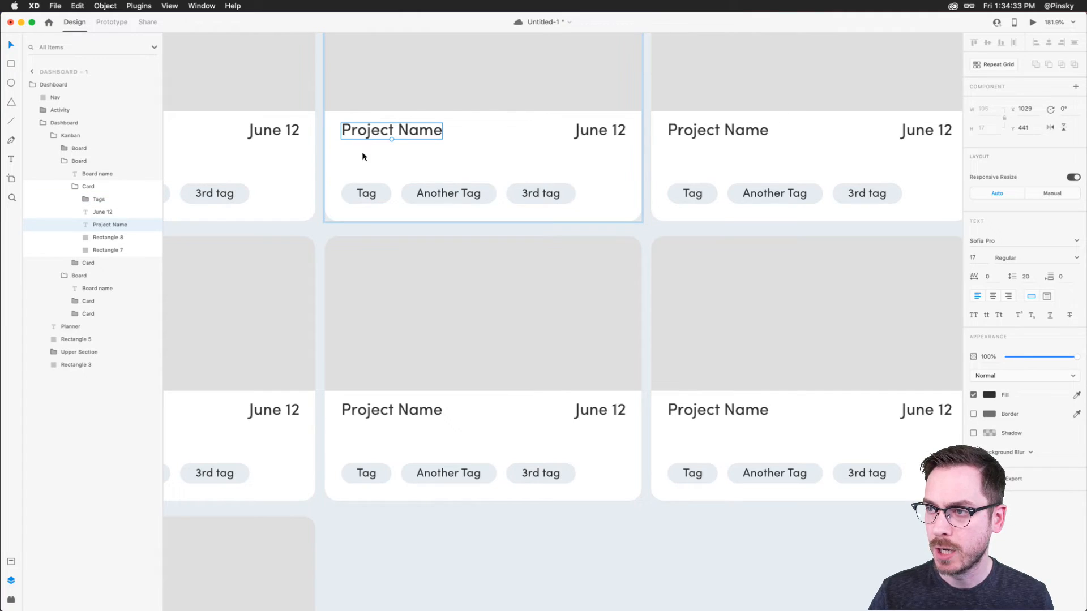
{"action": "key", "text": "r"}
{"action": "key", "text": "e"}
{"action": "left_click_drag", "start_coordinate": [342, 149], "coordinate": [372, 174]}
{"action": "key", "text": "super+z"}
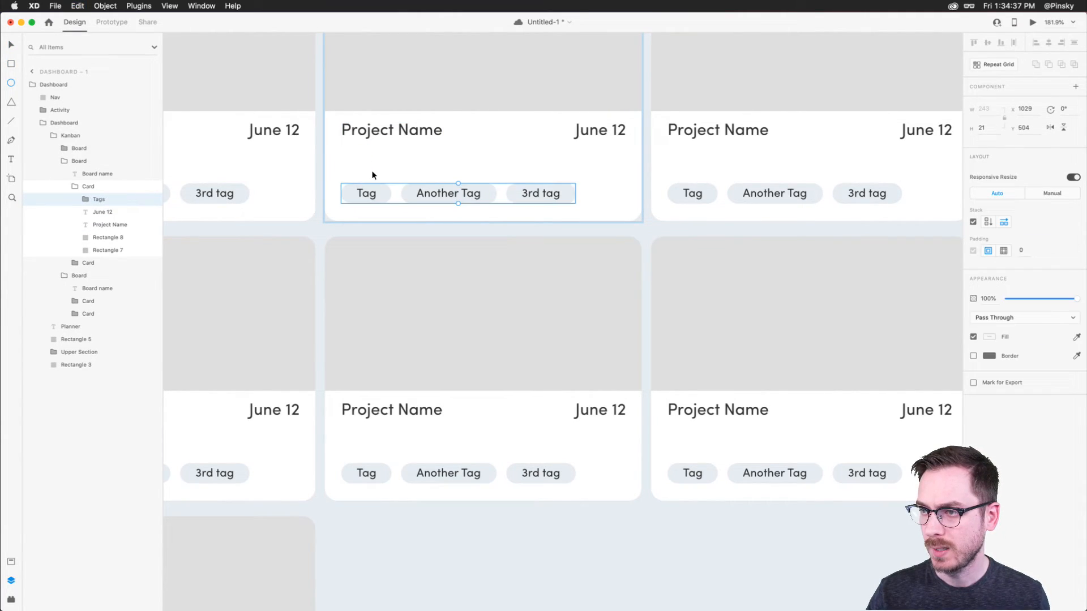
{"action": "scroll", "coordinate": [376, 171], "scroll_direction": "up", "scroll_amount": 4}
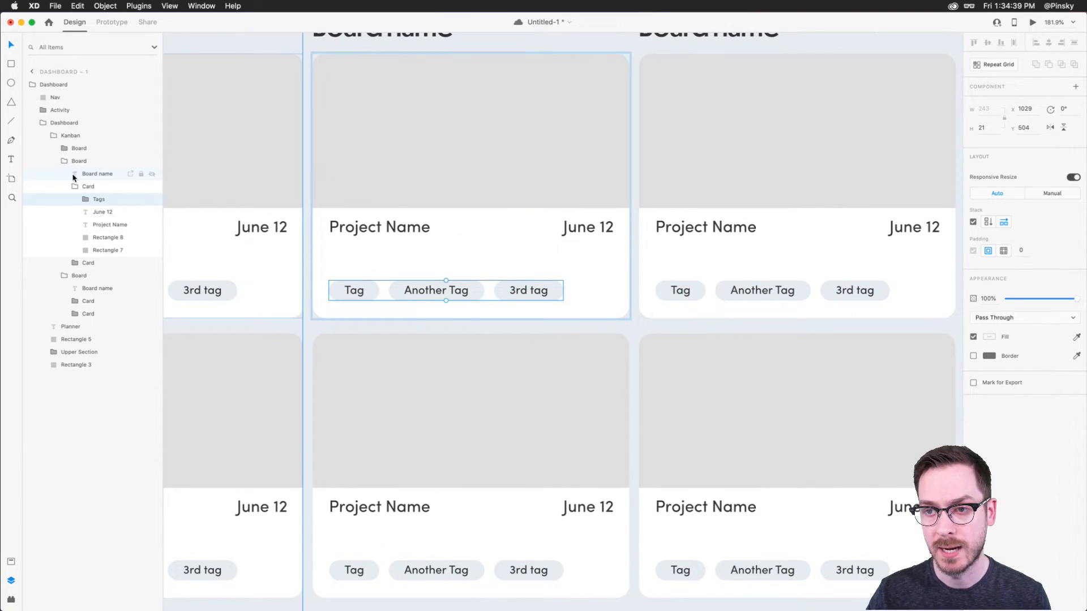
{"action": "left_click", "coordinate": [97, 187]}
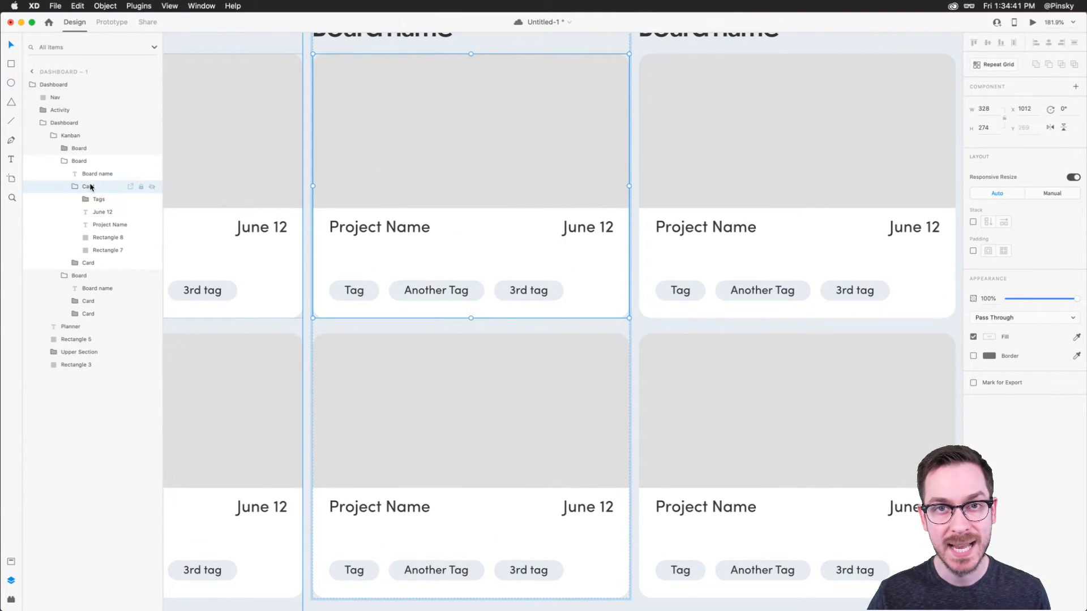
{"action": "left_click", "coordinate": [974, 222]}
{"action": "scroll", "coordinate": [503, 229], "scroll_direction": "down", "scroll_amount": 6}
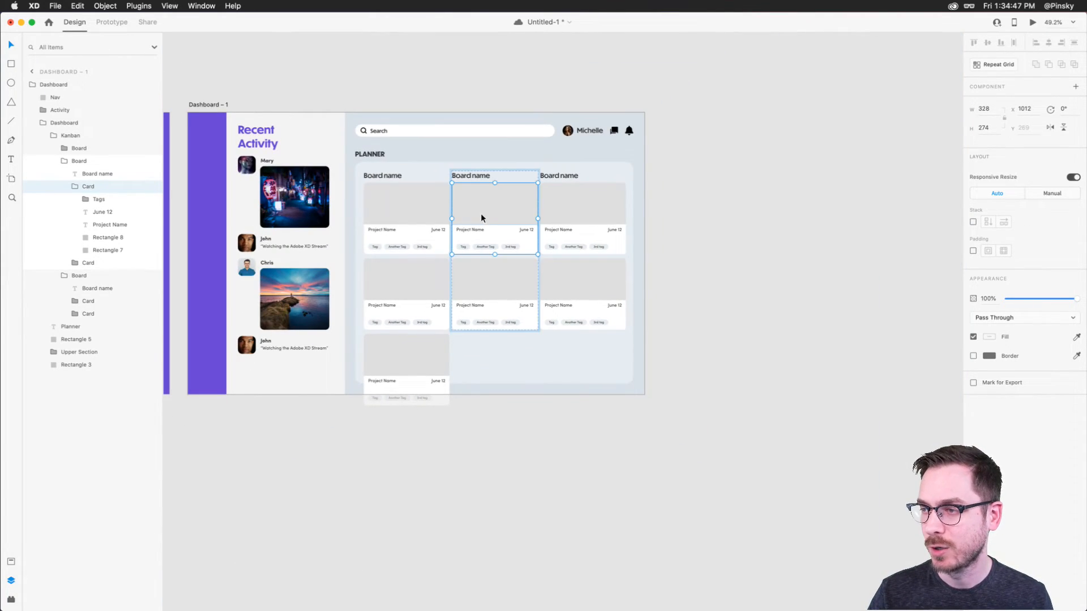
Delete the second and third Board columns from the Kanban stack.
{"action": "left_click", "coordinate": [476, 209]}
{"action": "key", "text": "Delete"}
{"action": "left_click", "coordinate": [491, 205]}
{"action": "key", "text": "Delete"}
Delete the two lower cards from the remaining Board column, leaving only its first card.
{"action": "double_click", "coordinate": [385, 364]}
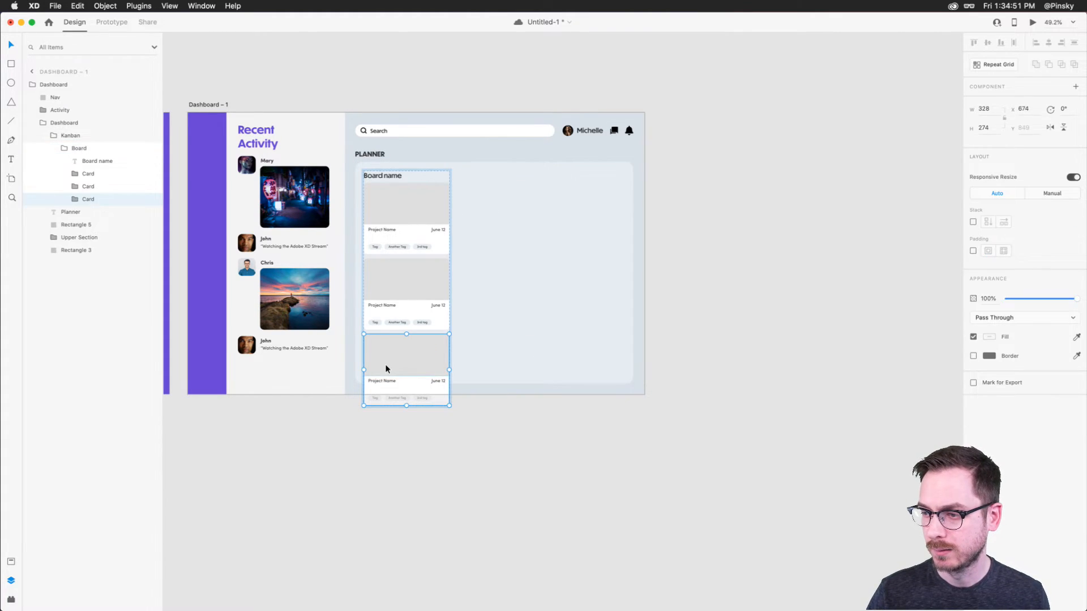
{"action": "key", "text": "Delete"}
{"action": "left_click", "coordinate": [420, 280]}
{"action": "key", "text": "Delete"}
Convert the remaining card into a component and make its contents a vertical stack.
{"action": "left_click", "coordinate": [394, 210]}
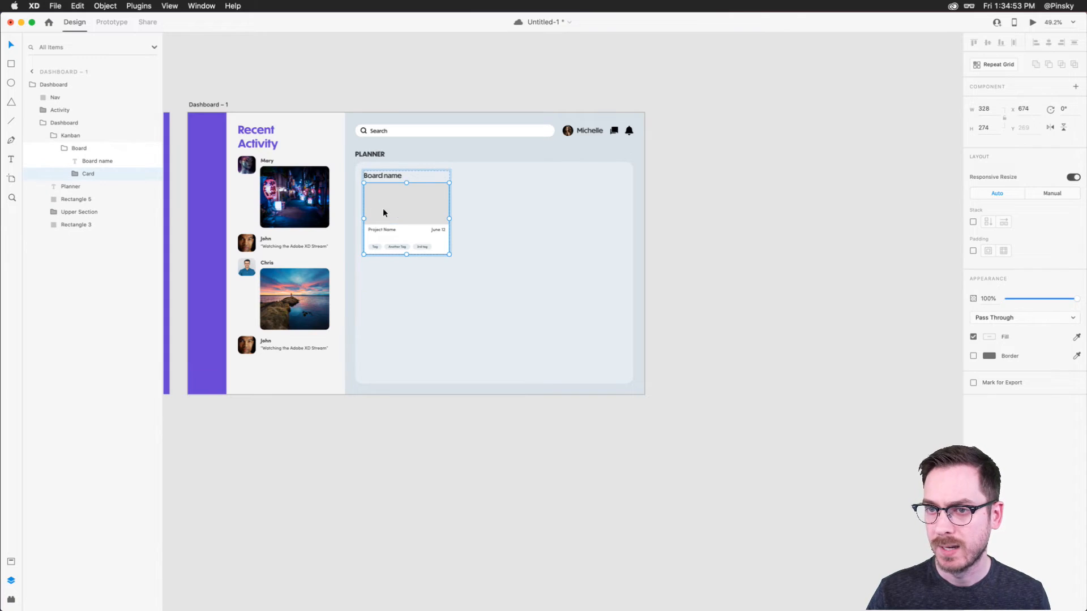
{"action": "key", "text": "super+k"}
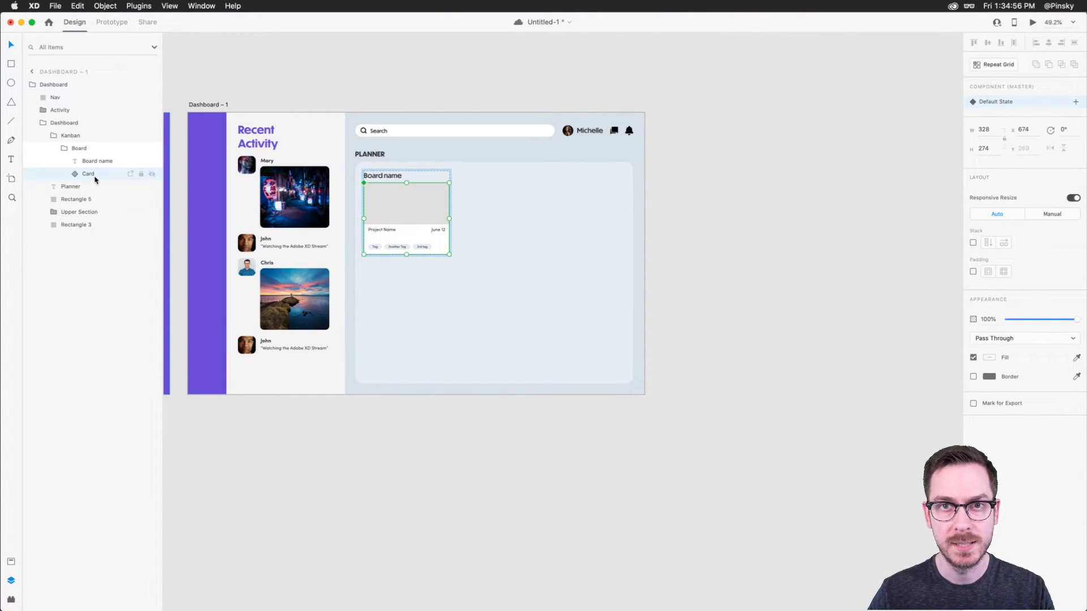
{"action": "scroll", "coordinate": [411, 207], "scroll_direction": "up", "scroll_amount": 3}
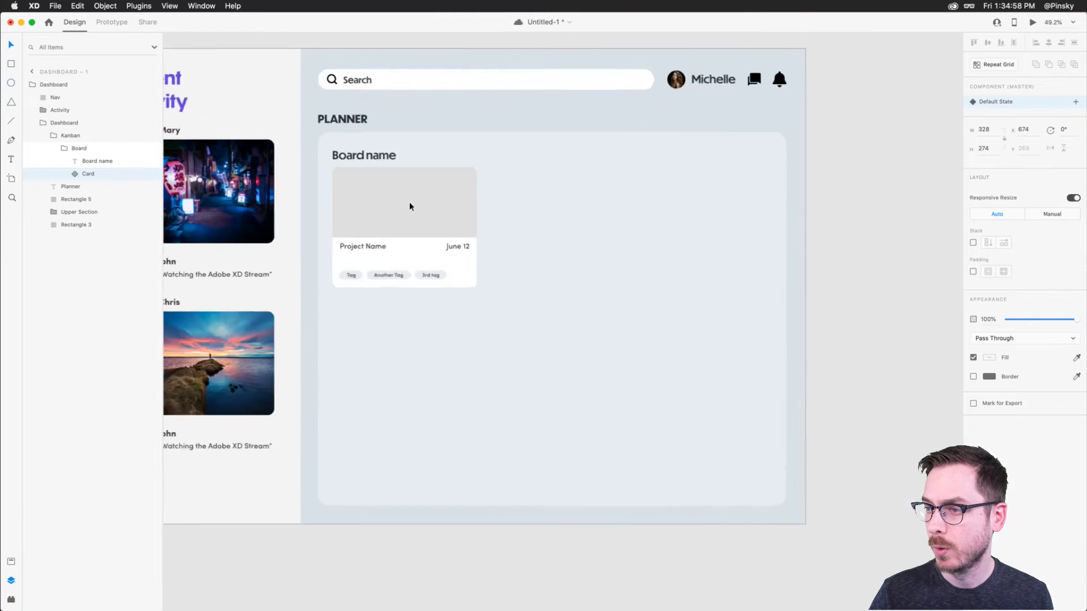
{"action": "scroll", "coordinate": [411, 207], "scroll_direction": "up", "scroll_amount": 3}
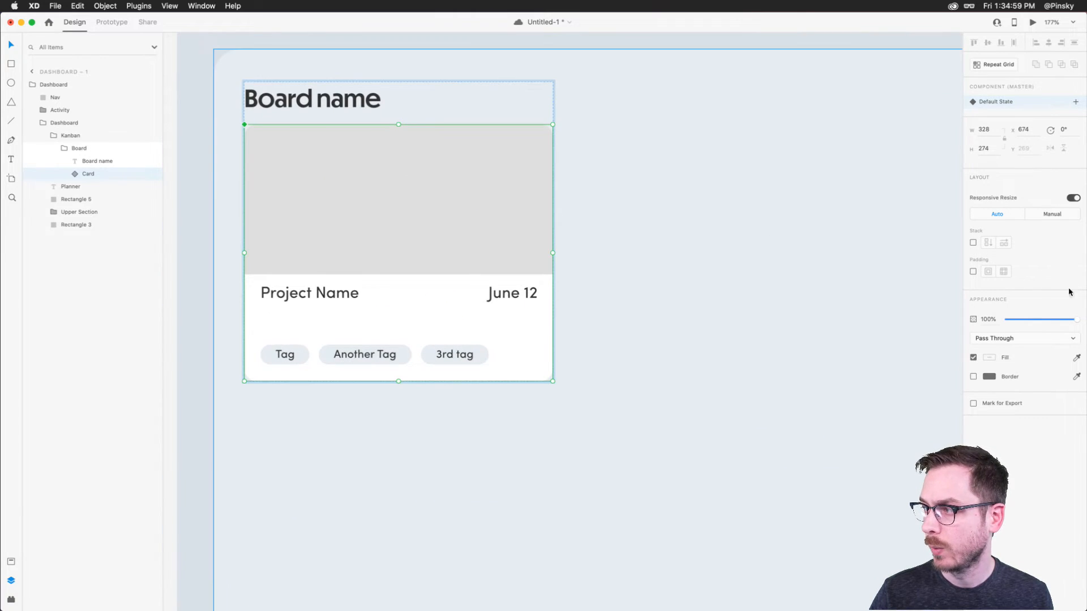
{"action": "left_click", "coordinate": [973, 242]}
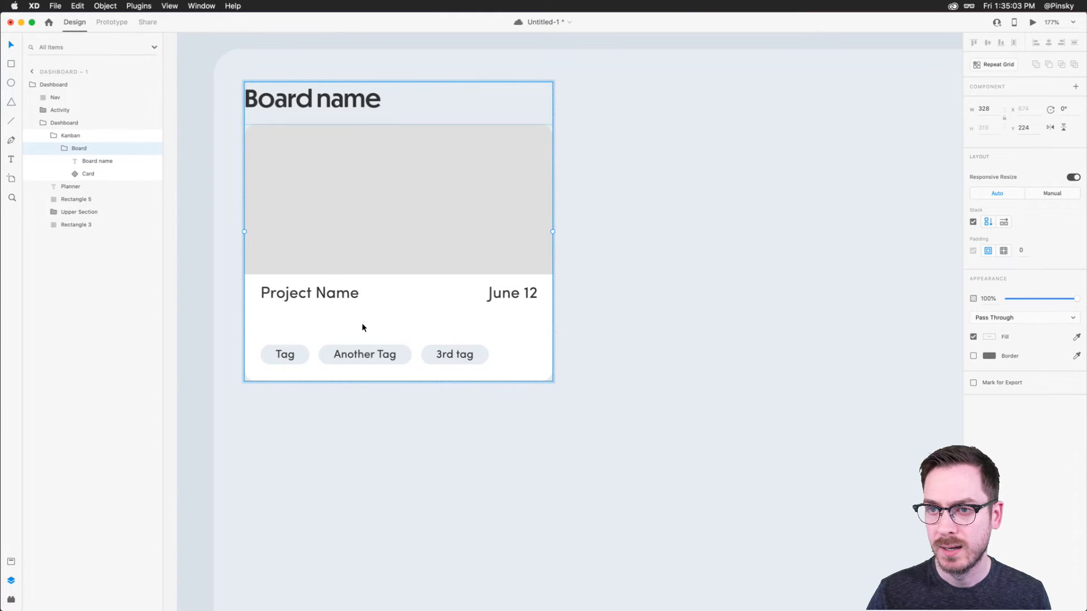
Duplicate the Card component twice inside the Board stack so the column holds three cards.
{"action": "scroll", "coordinate": [362, 328], "scroll_direction": "down", "scroll_amount": 5}
{"action": "left_click", "coordinate": [107, 175]}
{"action": "key", "text": "super+d"}
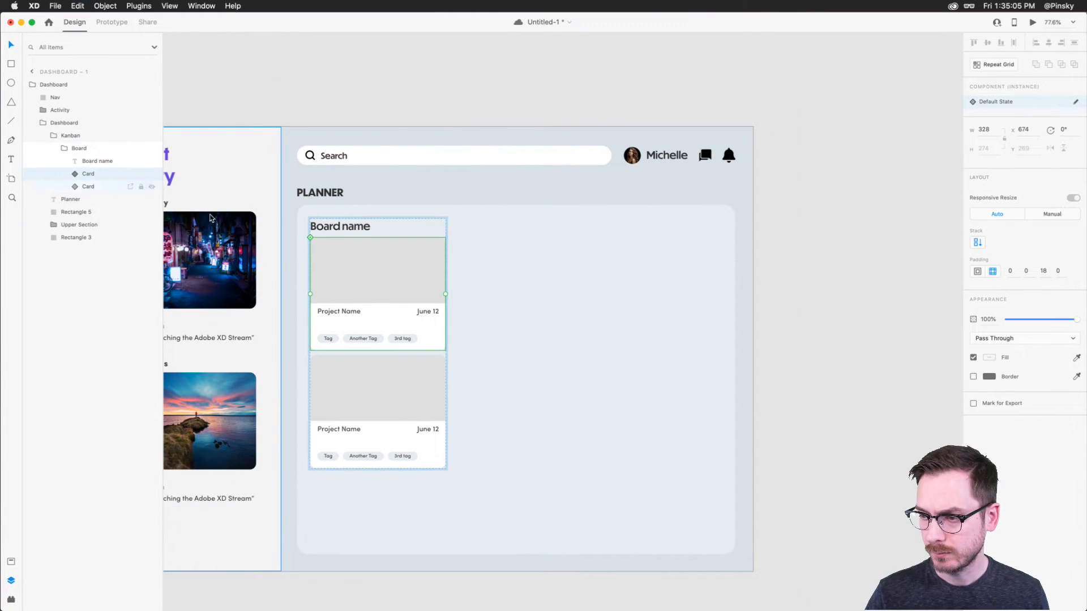
{"action": "key", "text": "super+d"}
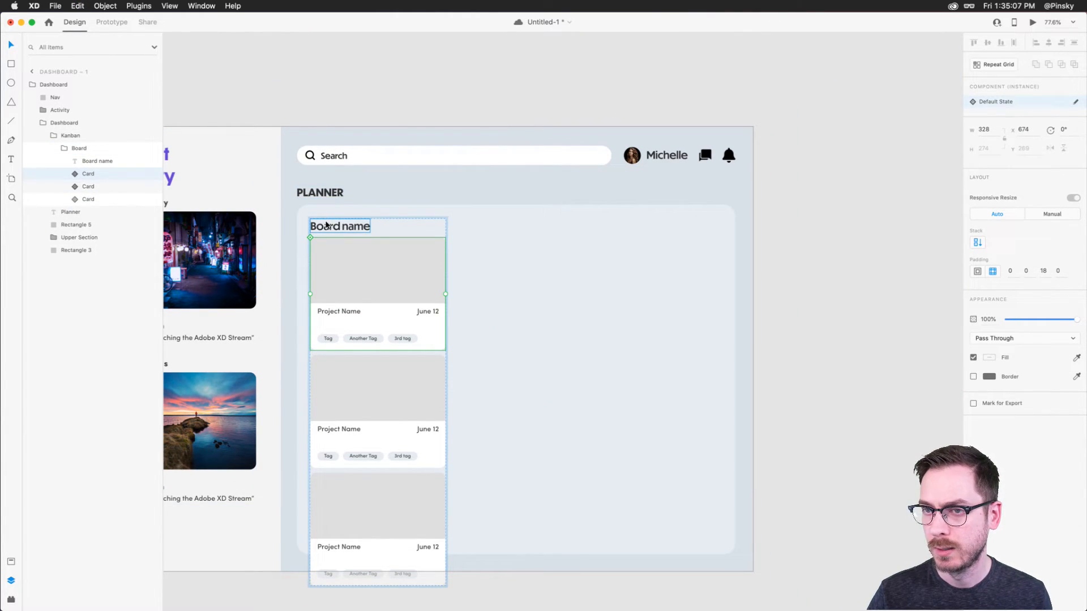
Duplicate the whole Board column twice to make three board columns.
{"action": "key", "text": "Escape"}
{"action": "key", "text": "super+d"}
{"action": "key", "text": "super+d"}
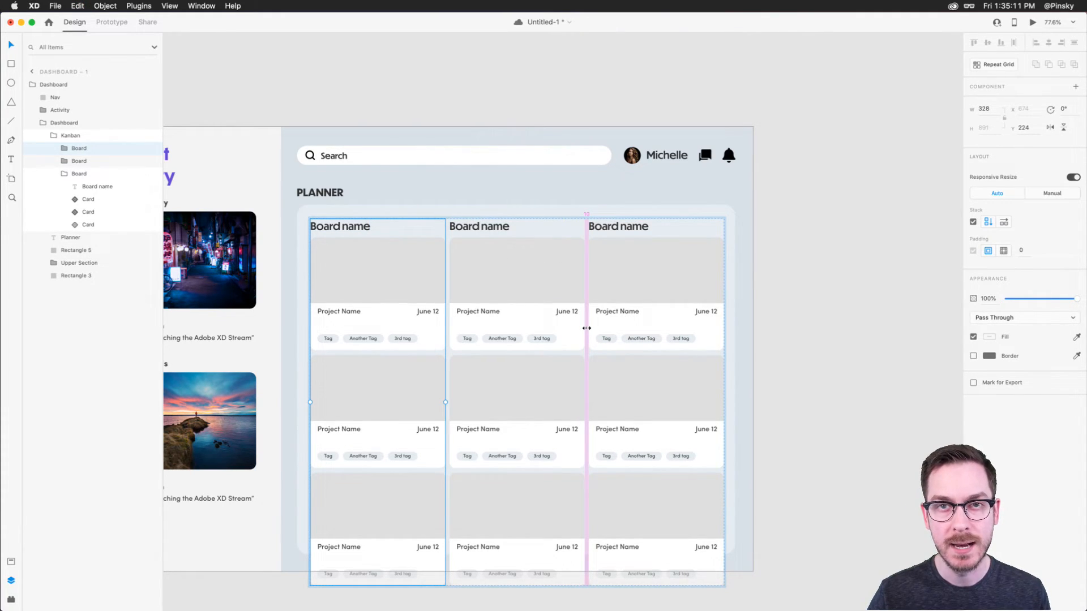
Delete one card instance from each of the second and third Board columns.
{"action": "double_click", "coordinate": [500, 383]}
{"action": "key", "text": "Delete"}
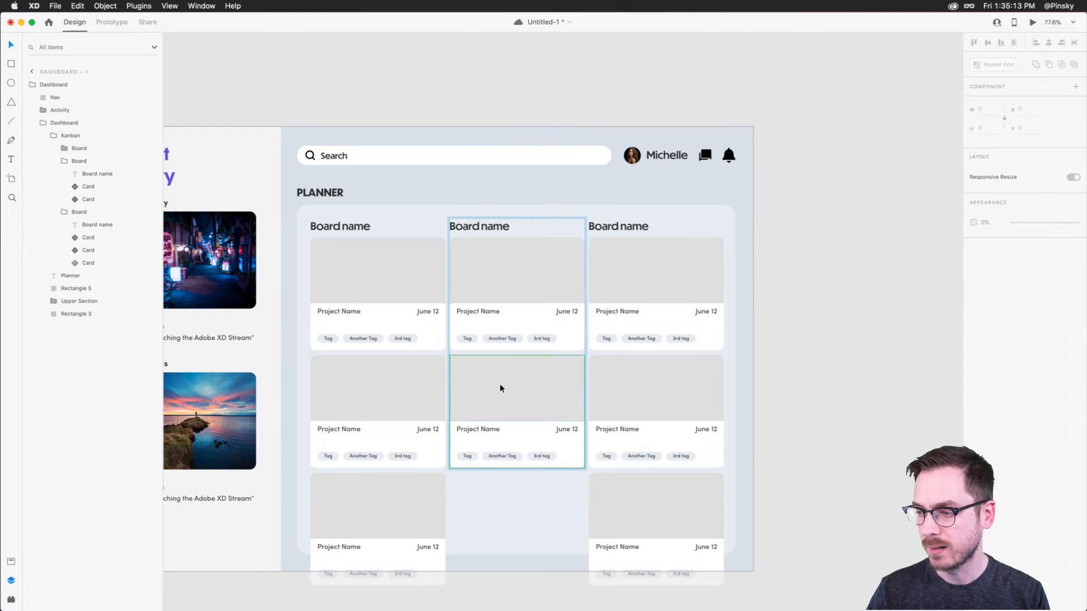
{"action": "double_click", "coordinate": [671, 273]}
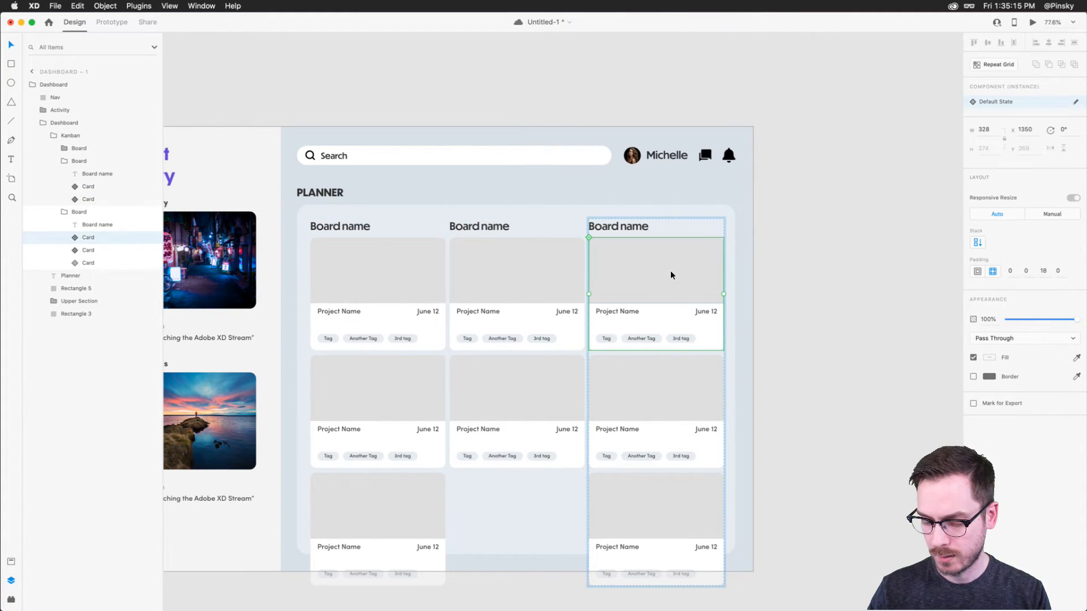
{"action": "key", "text": "Delete"}
Draw a circle of about 43 × 43 between the project name and the tags in the second board's first card.
{"action": "scroll", "coordinate": [466, 334], "scroll_direction": "right", "scroll_amount": 3}
{"action": "double_click", "coordinate": [378, 336]}
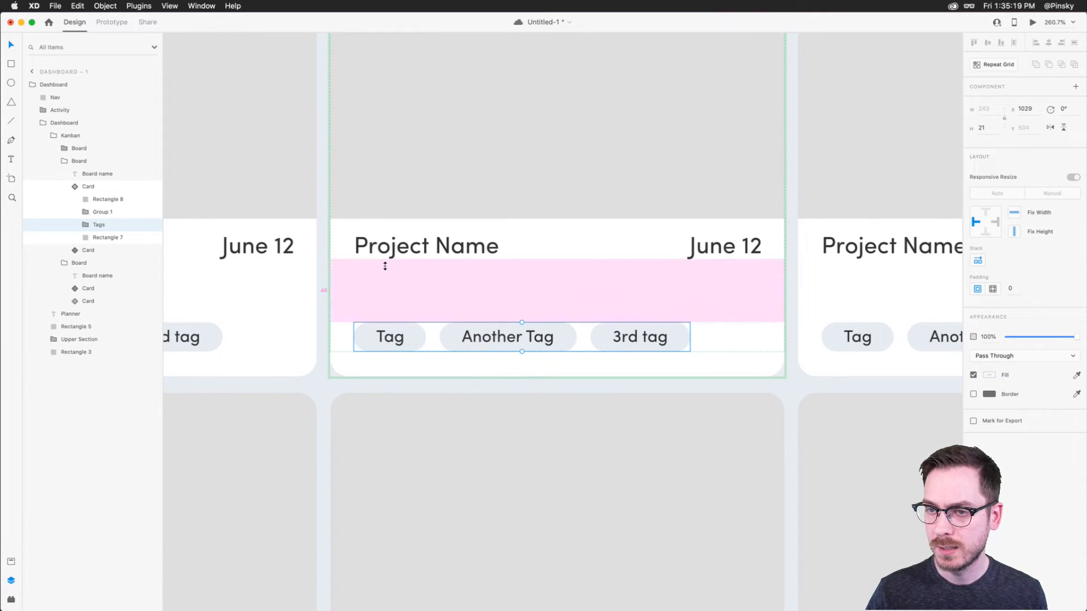
{"action": "key", "text": "e"}
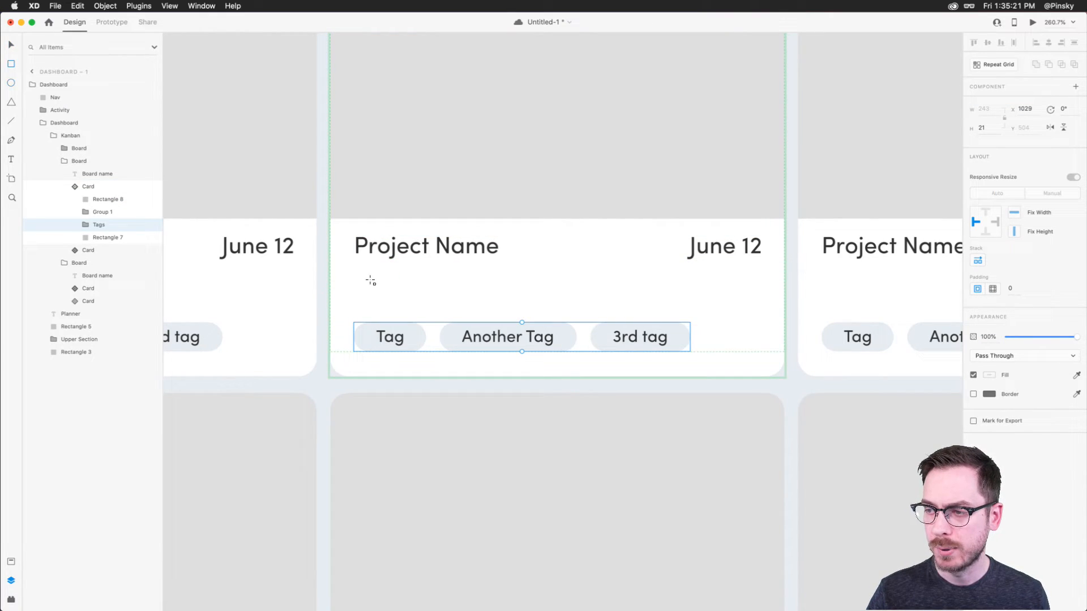
{"action": "mouse_move", "coordinate": [354, 270]}
{"action": "left_mouse_down"}
{"action": "mouse_move", "coordinate": [411, 333]}
{"action": "mouse_move", "coordinate": [394, 302]}
{"action": "left_mouse_up"}
{"action": "key", "text": "v"}
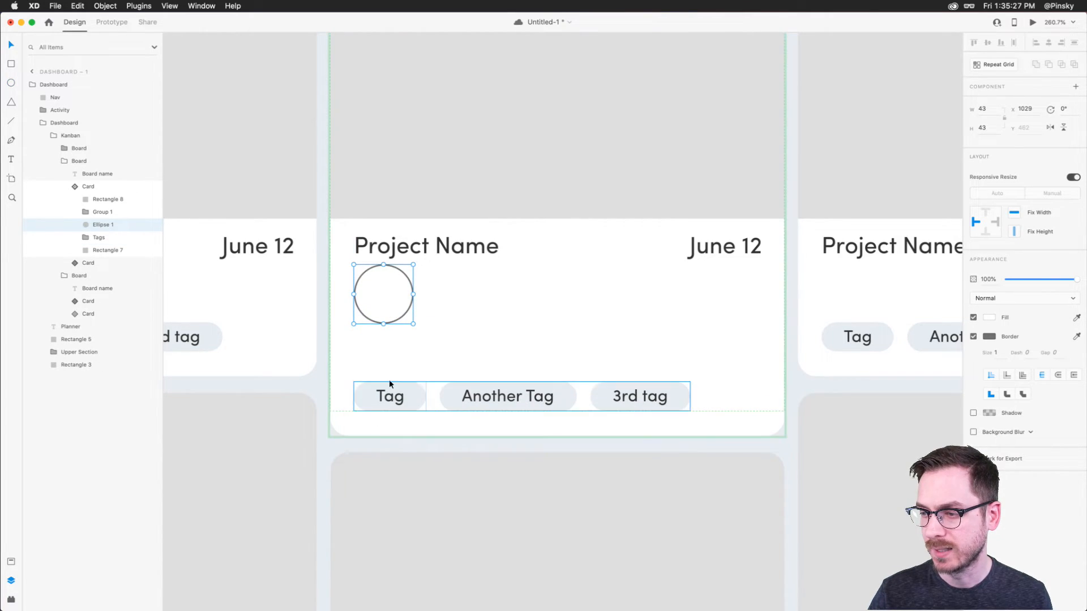
Adjust the stack spacing above and below the circle so the project name, circle and tags sit evenly apart.
{"action": "mouse_move", "coordinate": [388, 365]}
{"action": "left_mouse_down"}
{"action": "mouse_move", "coordinate": [388, 337]}
{"action": "mouse_move", "coordinate": [388, 347]}
{"action": "left_mouse_up"}
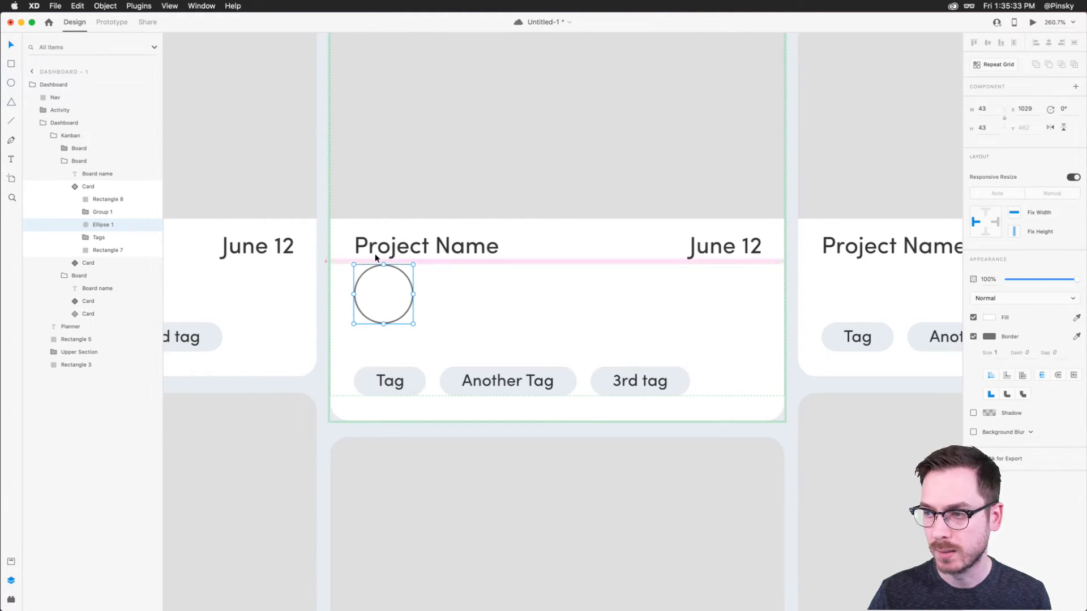
{"action": "left_click_drag", "start_coordinate": [377, 259], "coordinate": [376, 281]}
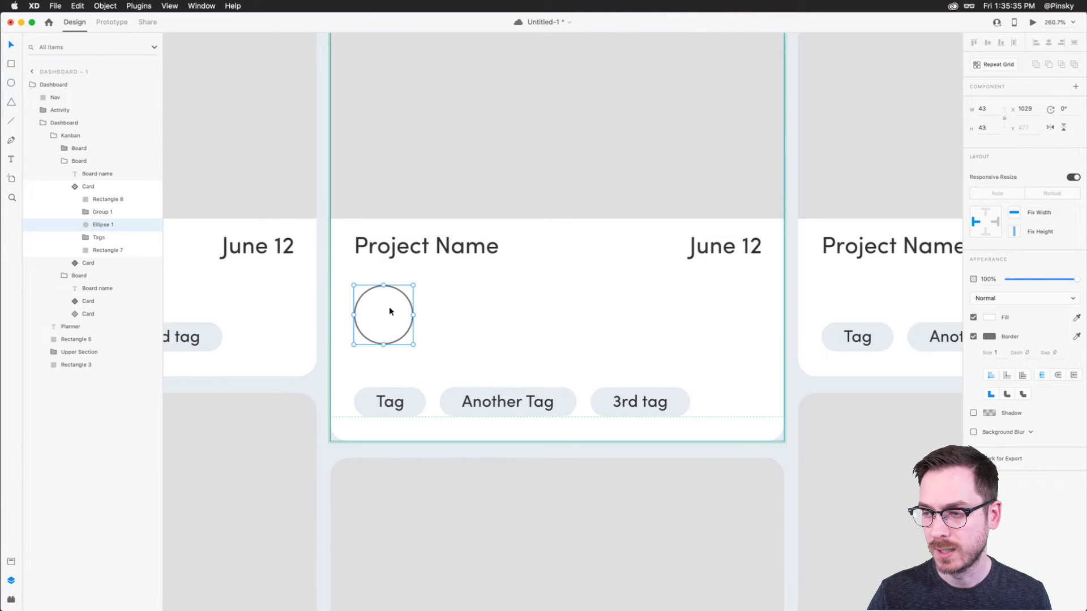
{"action": "key", "text": "super+z"}
{"action": "mouse_move", "coordinate": [389, 349]}
{"action": "left_mouse_down"}
{"action": "mouse_move", "coordinate": [391, 324]}
{"action": "mouse_move", "coordinate": [389, 338]}
{"action": "left_mouse_up"}
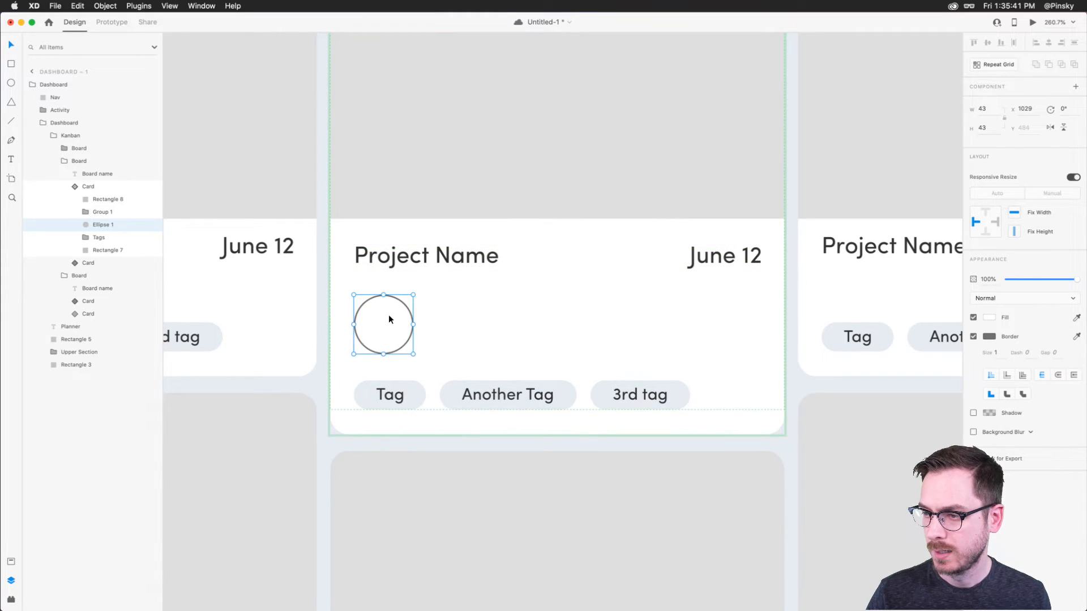
Repeat the circle into a horizontal grid of four overlapping circles with a white border of size 2.
{"action": "key", "text": "super+r"}
{"action": "left_click_drag", "start_coordinate": [413, 326], "coordinate": [480, 324]}
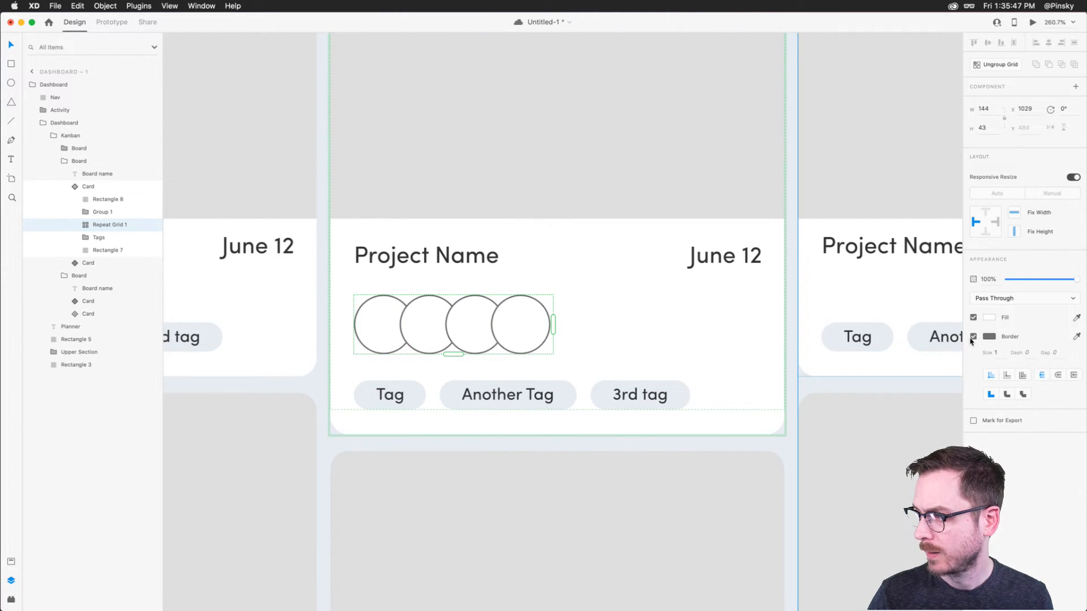
{"action": "left_click", "coordinate": [989, 337]}
{"action": "left_click_drag", "start_coordinate": [891, 293], "coordinate": [781, 200]}
{"action": "left_click", "coordinate": [1006, 548]}
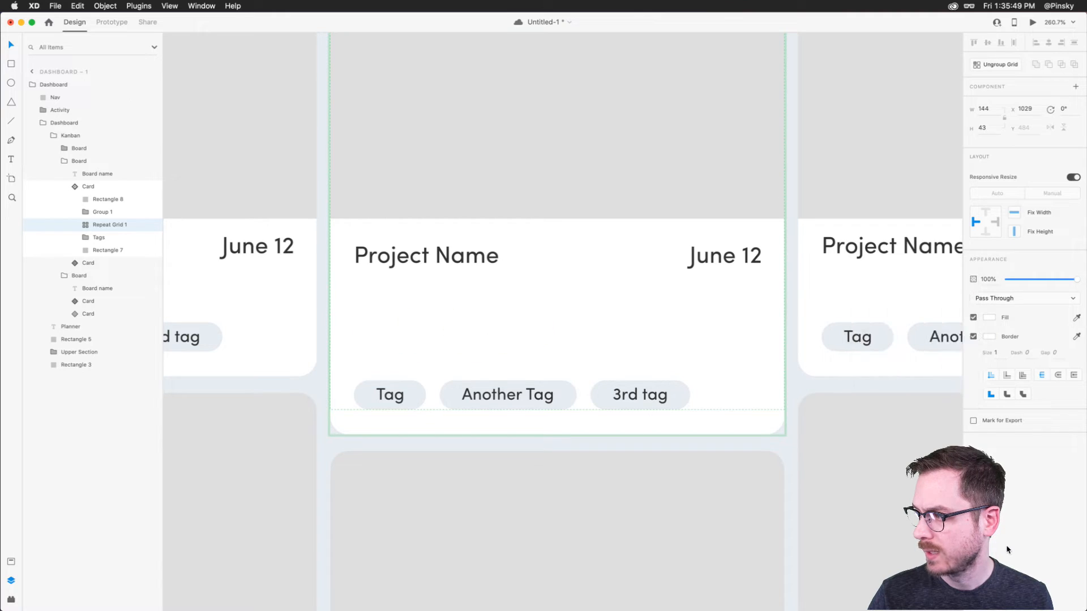
{"action": "left_click", "coordinate": [1000, 356]}
{"action": "key", "text": "Up"}
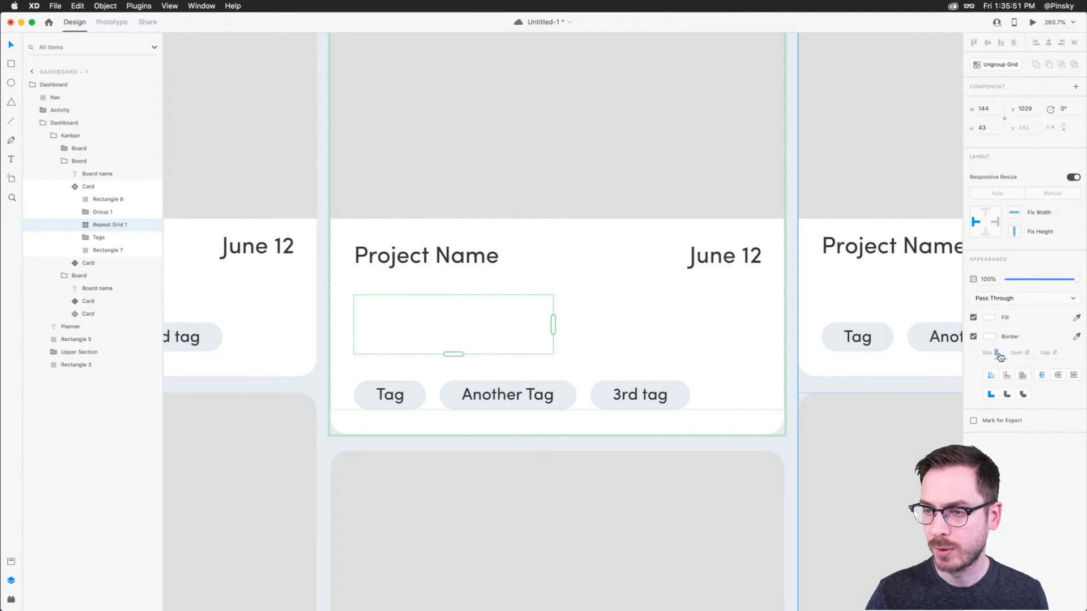
Switch to Finder's People folder and fill the four grid circles with four AdobeStock portrait photos.
{"action": "key", "text": "super+Tab"}
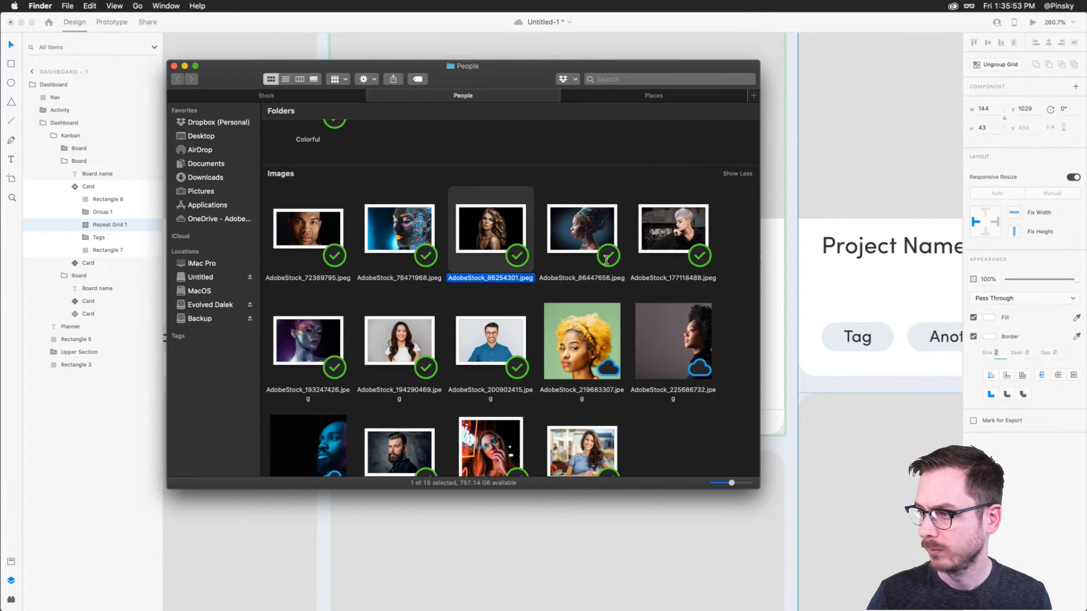
{"action": "left_click_drag", "start_coordinate": [727, 241], "coordinate": [393, 321]}
{"action": "key", "text": "super+Tab"}
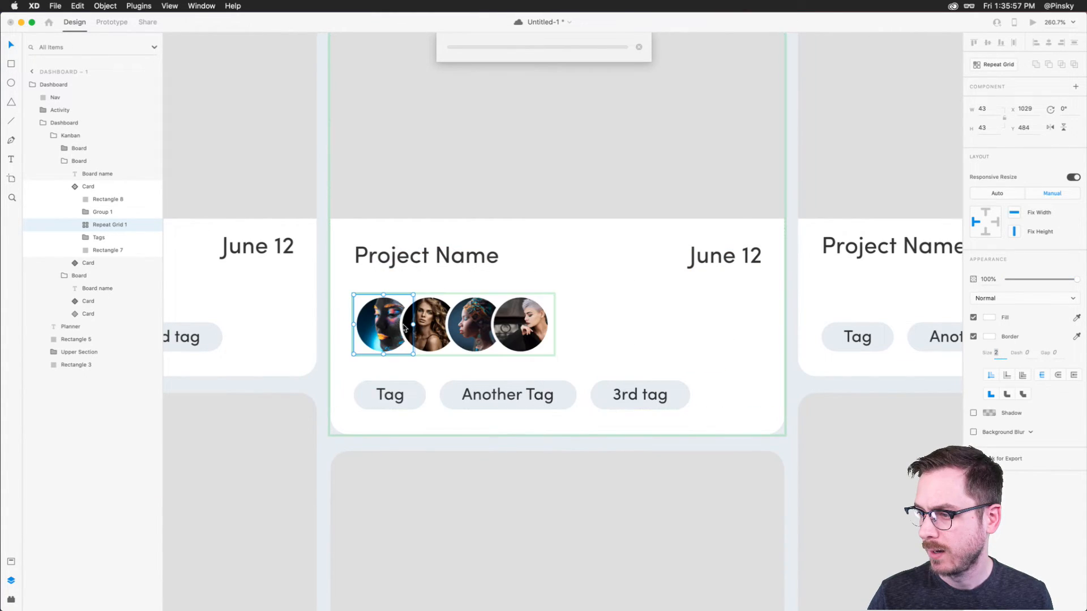
{"action": "left_click", "coordinate": [601, 328]}
{"action": "scroll", "coordinate": [602, 327], "scroll_direction": "down", "scroll_amount": 5}
{"action": "scroll", "coordinate": [601, 327], "scroll_direction": "right", "scroll_amount": 2}
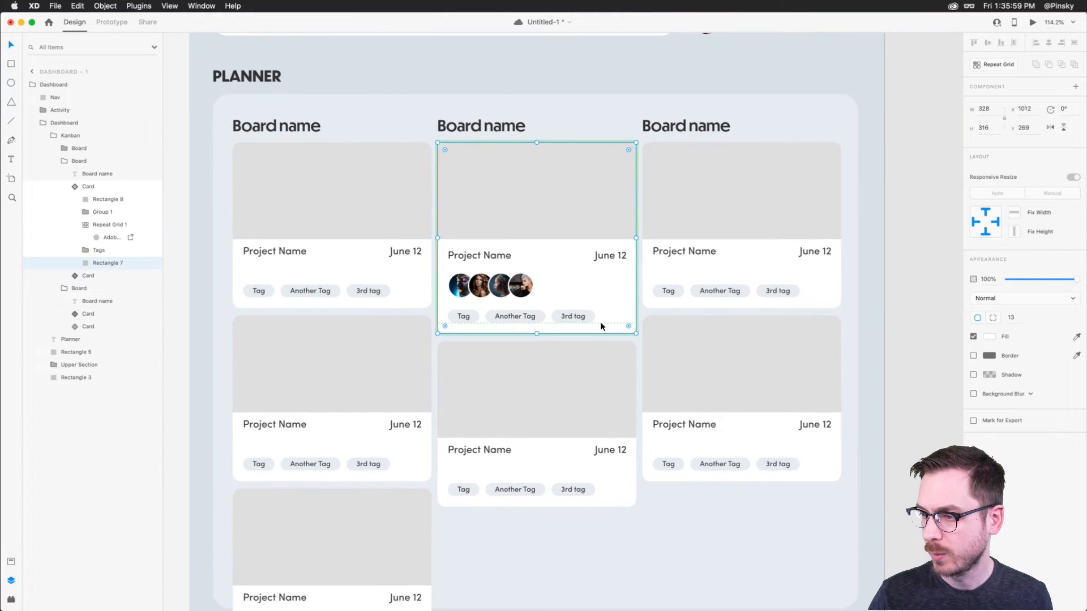
{"action": "left_click", "coordinate": [538, 354]}
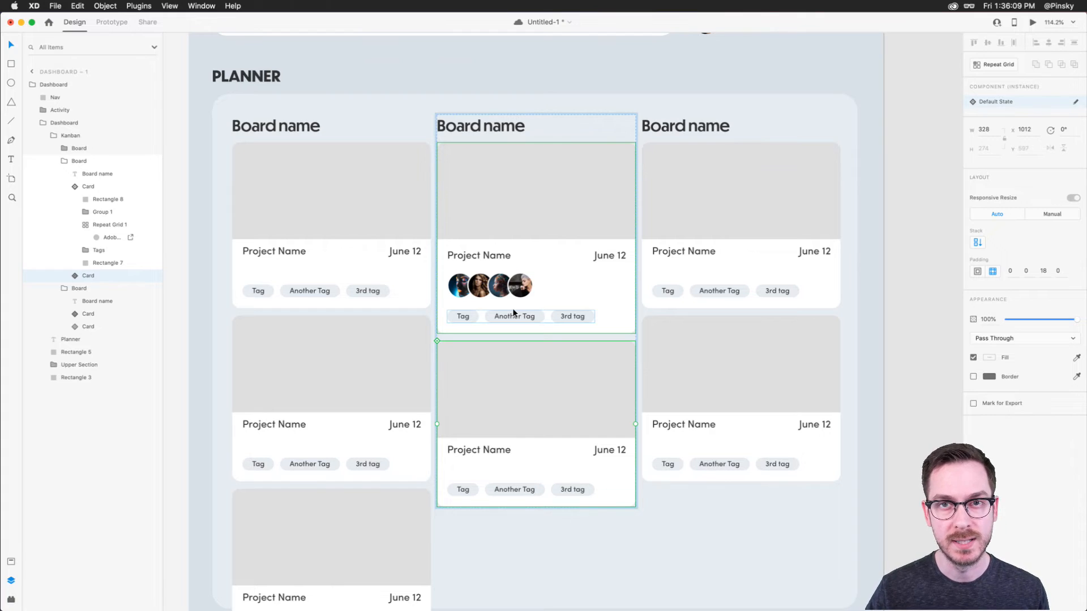
Add a second line reading "Line #2" to the project name on the card with the avatars.
{"action": "double_click", "coordinate": [494, 255]}
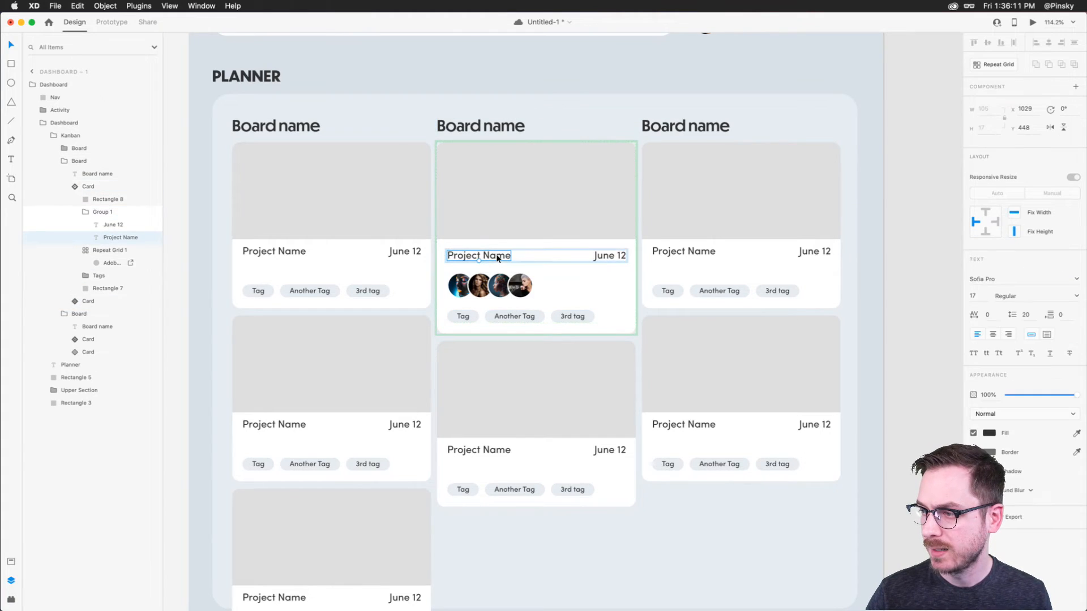
{"action": "double_click", "coordinate": [497, 256]}
{"action": "key", "text": "Right"}
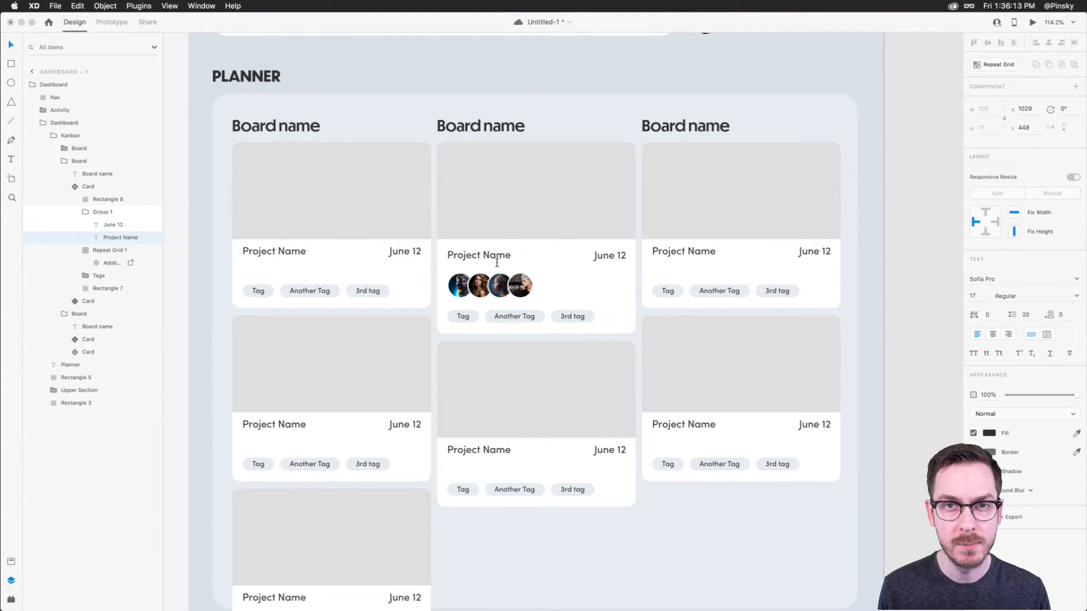
{"action": "key", "text": "Return"}
{"action": "type", "text": "Line #2"}
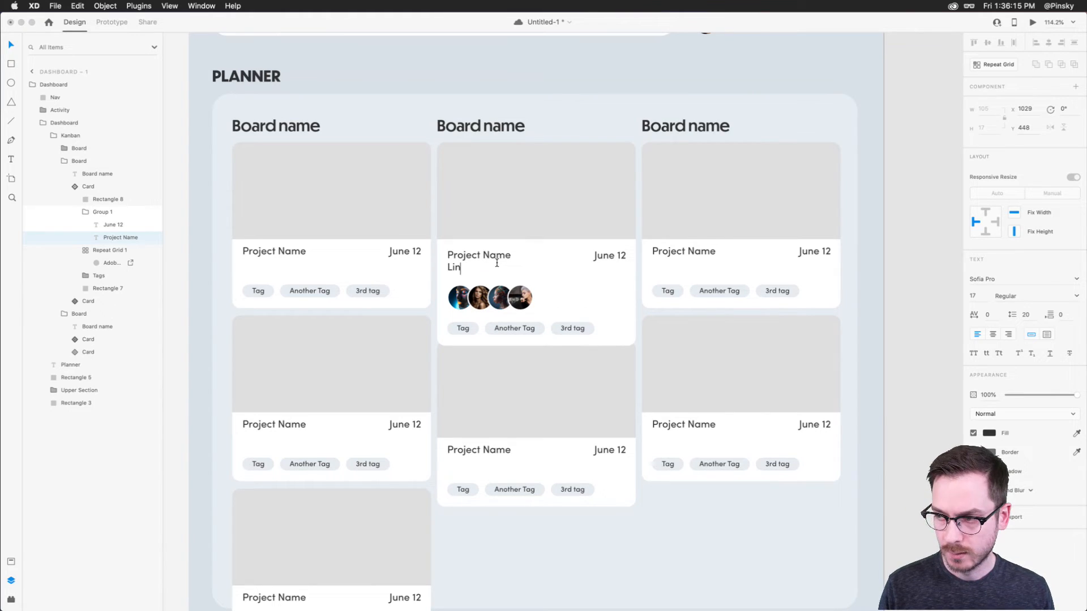
{"action": "key", "text": "Escape"}
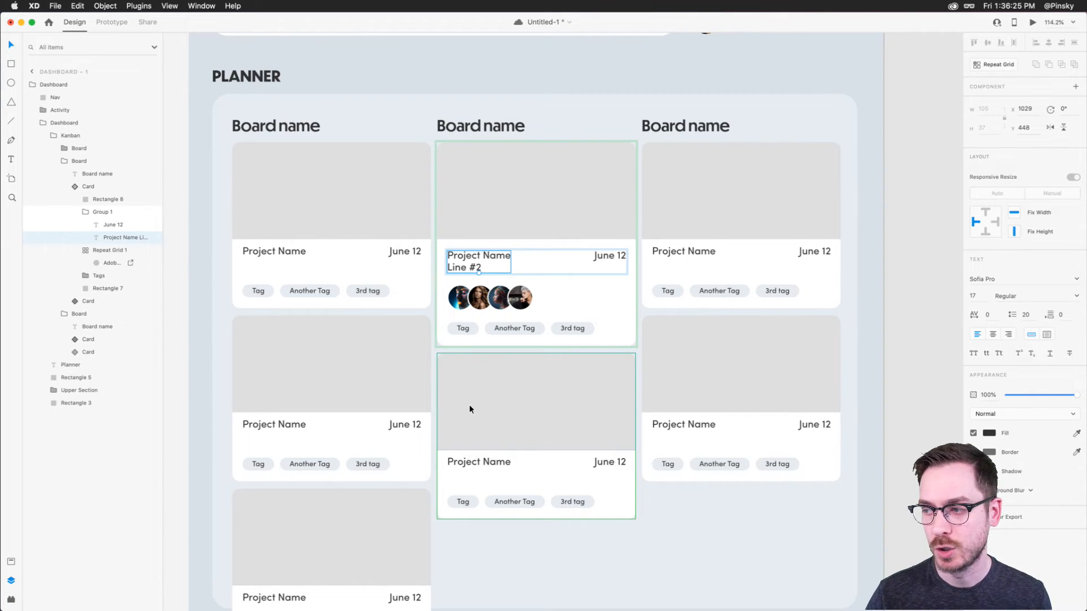
Reorder the second Board column by moving its lower card above the card with the avatars.
{"action": "key", "text": "Escape"}
{"action": "key", "text": "Escape"}
{"action": "left_click_drag", "start_coordinate": [507, 396], "coordinate": [505, 250]}
Move the second card of the first Board column to the top of its stack.
{"action": "left_click", "coordinate": [270, 368]}
{"action": "double_click", "coordinate": [269, 365]}
{"action": "key", "text": "Escape"}
{"action": "double_click", "coordinate": [297, 363]}
{"action": "left_click_drag", "start_coordinate": [297, 363], "coordinate": [307, 202]}
{"action": "scroll", "coordinate": [343, 315], "scroll_direction": "down", "scroll_amount": 5}
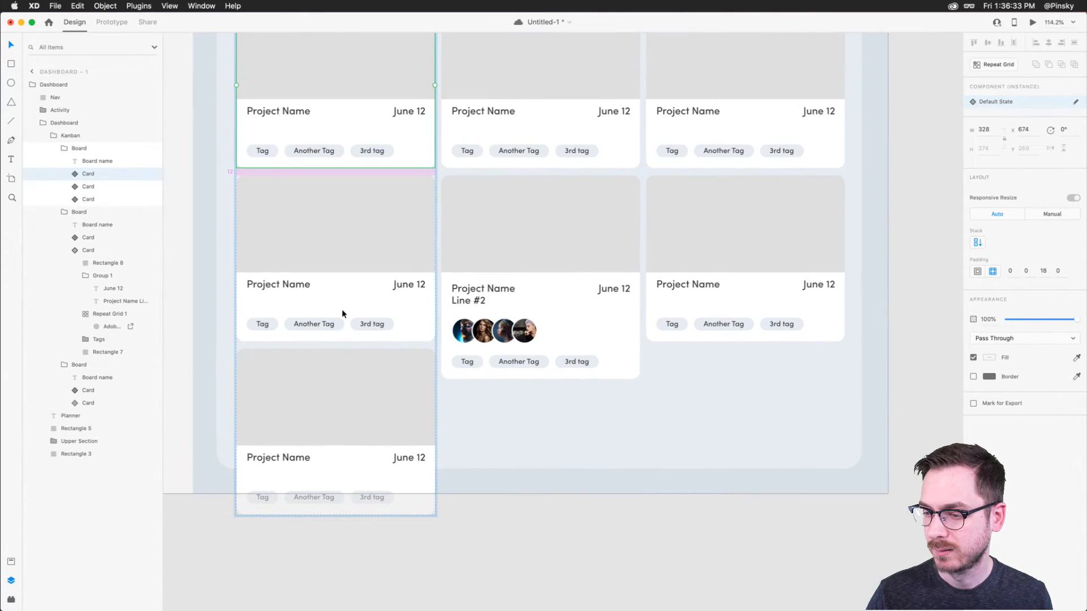
{"action": "left_click", "coordinate": [343, 359]}
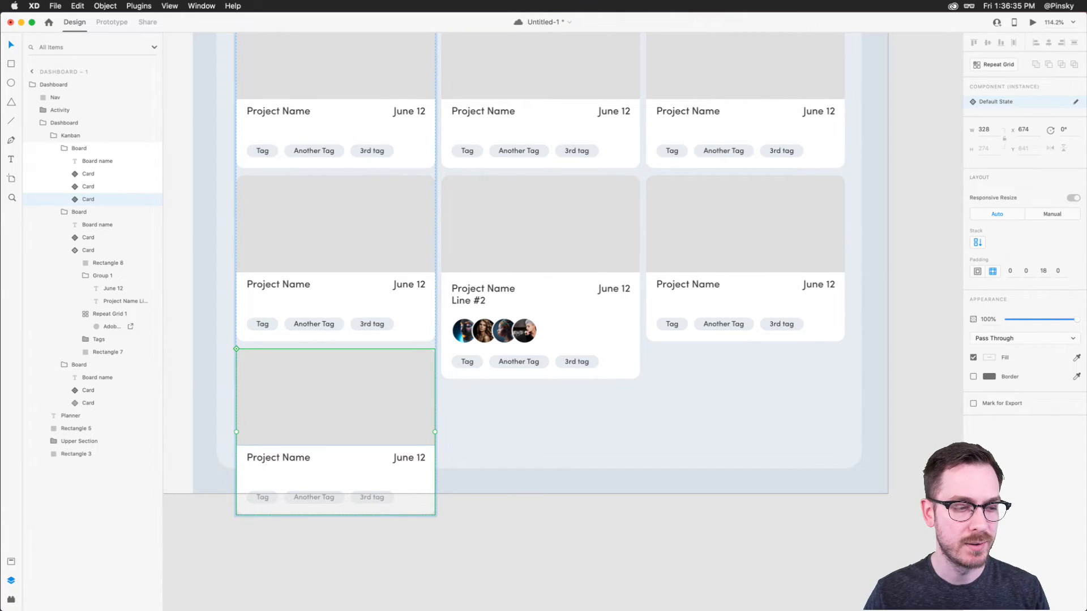
{"action": "key", "text": "super+Tab"}
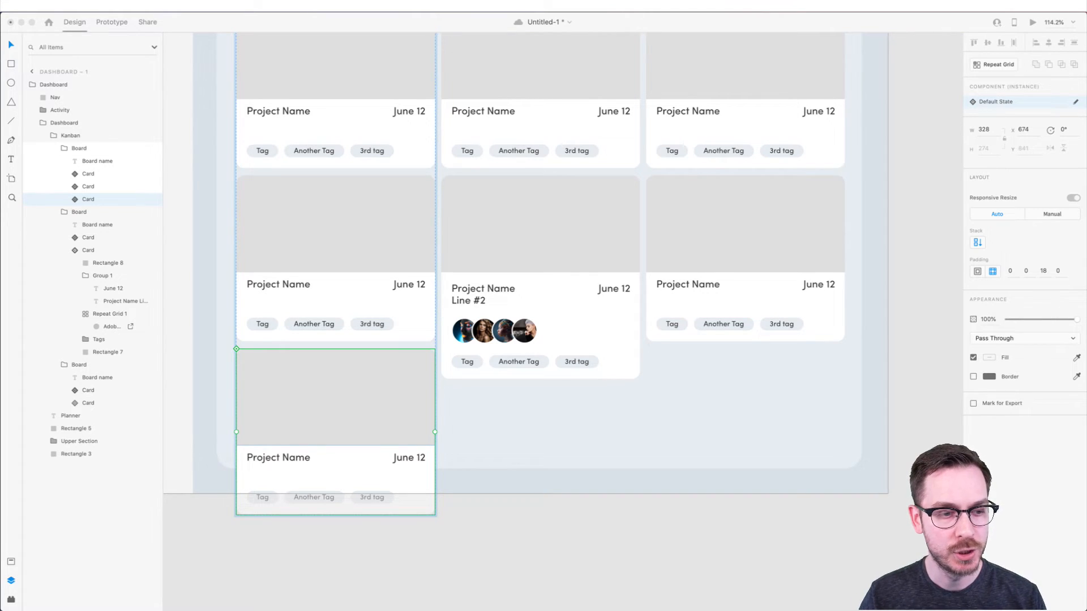
{"action": "left_click", "coordinate": [621, 524]}
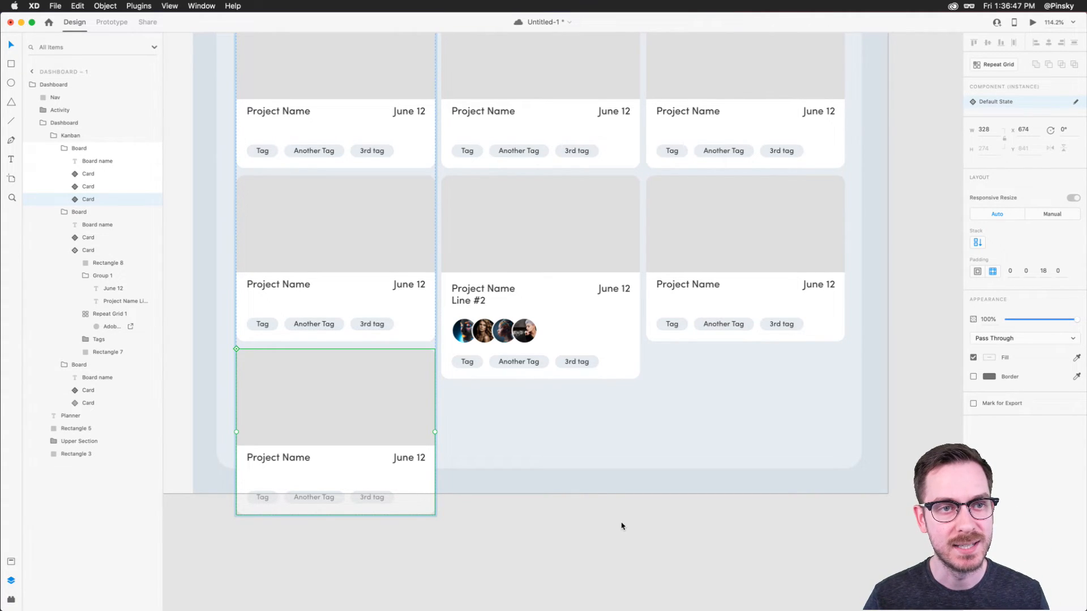
Extend the planner's rounded background panel downward to a height of about 949 so it encloses the three-card board column.
{"action": "left_click", "coordinate": [614, 473]}
{"action": "scroll", "coordinate": [613, 471], "scroll_direction": "down", "scroll_amount": 5}
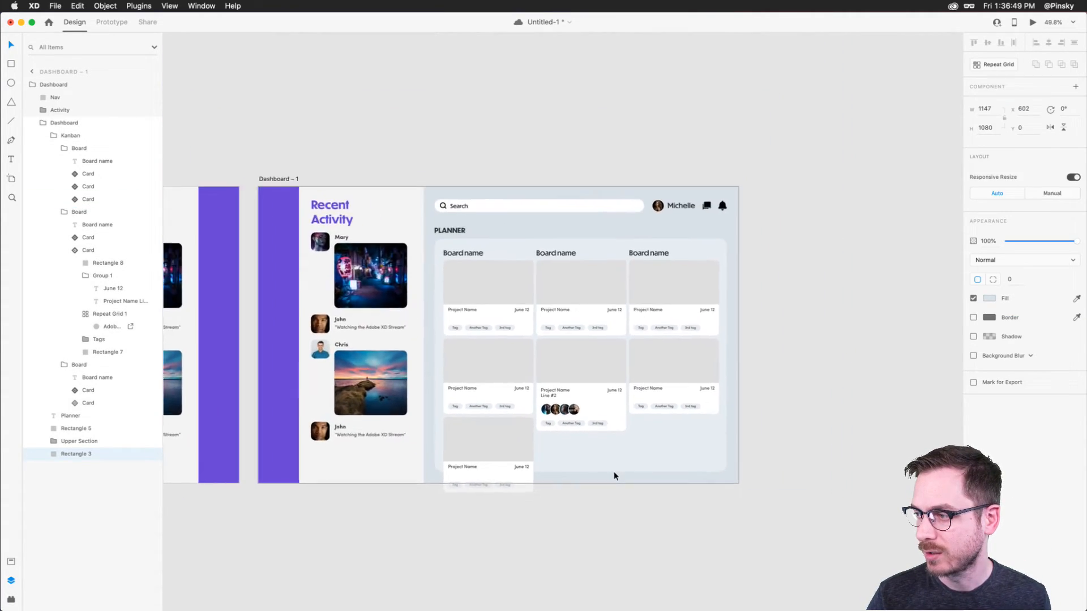
{"action": "left_click", "coordinate": [431, 214]}
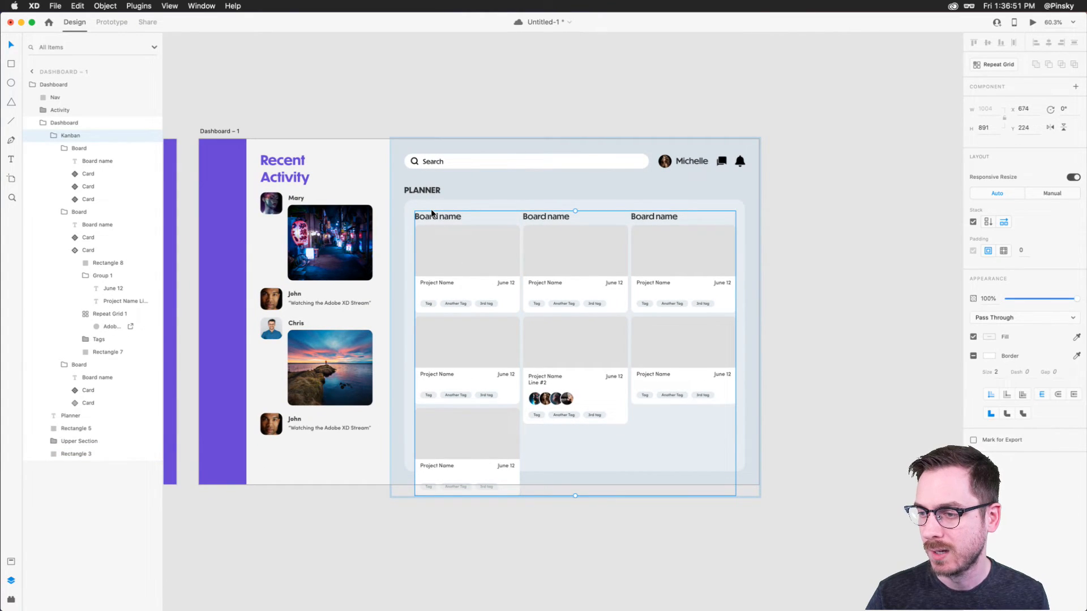
{"action": "scroll", "coordinate": [431, 213], "scroll_direction": "left", "scroll_amount": 10}
{"action": "scroll", "coordinate": [431, 214], "scroll_direction": "right", "scroll_amount": 9}
{"action": "scroll", "coordinate": [432, 214], "scroll_direction": "right", "scroll_amount": 5}
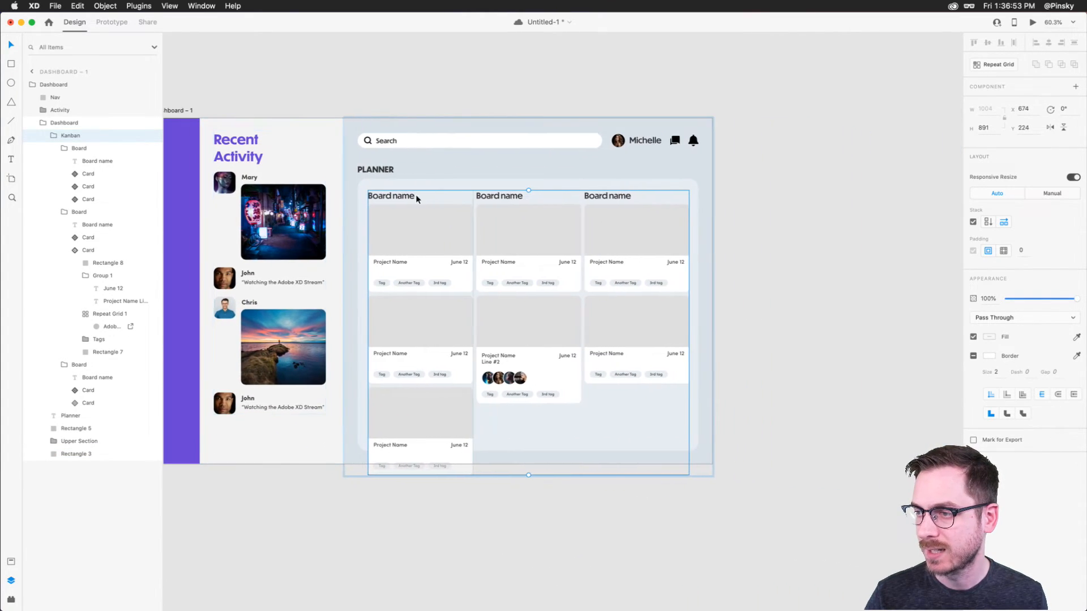
{"action": "left_click", "coordinate": [550, 447]}
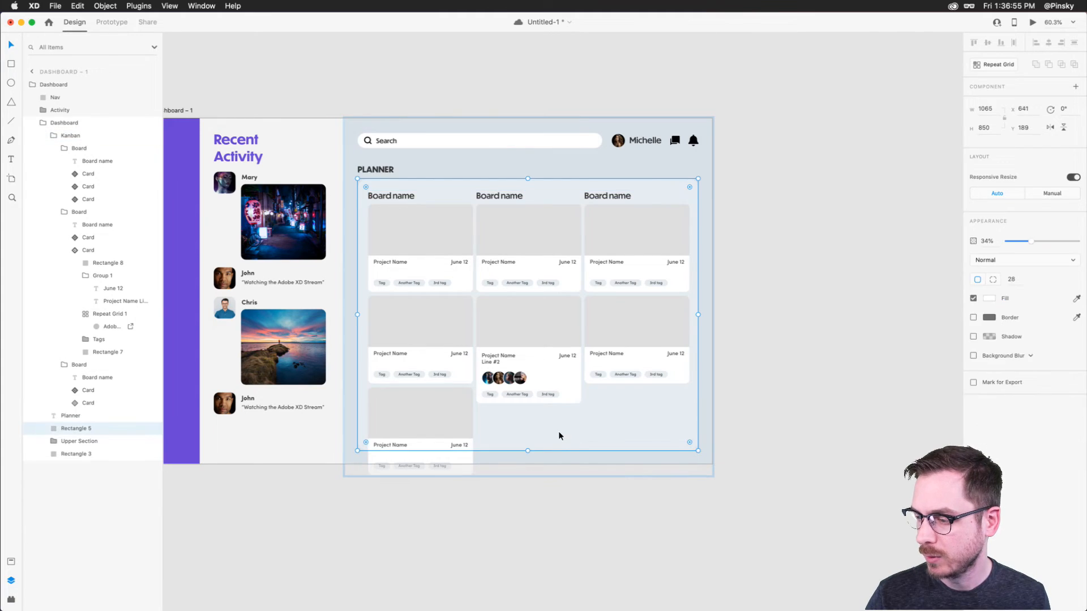
{"action": "left_click_drag", "start_coordinate": [529, 476], "coordinate": [529, 487]}
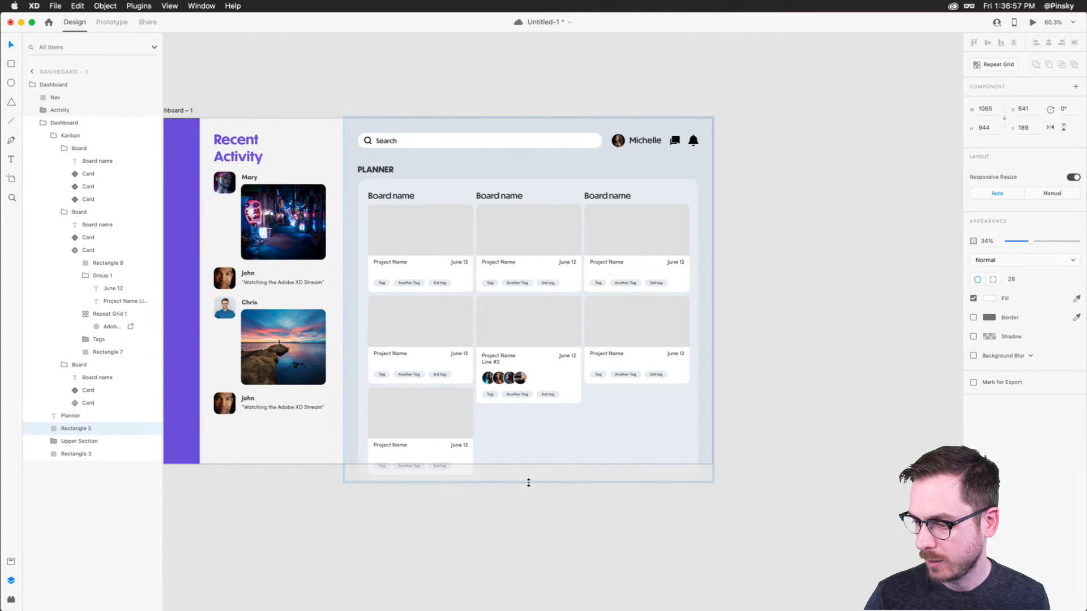
Move the PLANNER heading, its background panel and the Kanban boards down together to about Y 386.
{"action": "left_click", "coordinate": [371, 165], "text": "shift"}
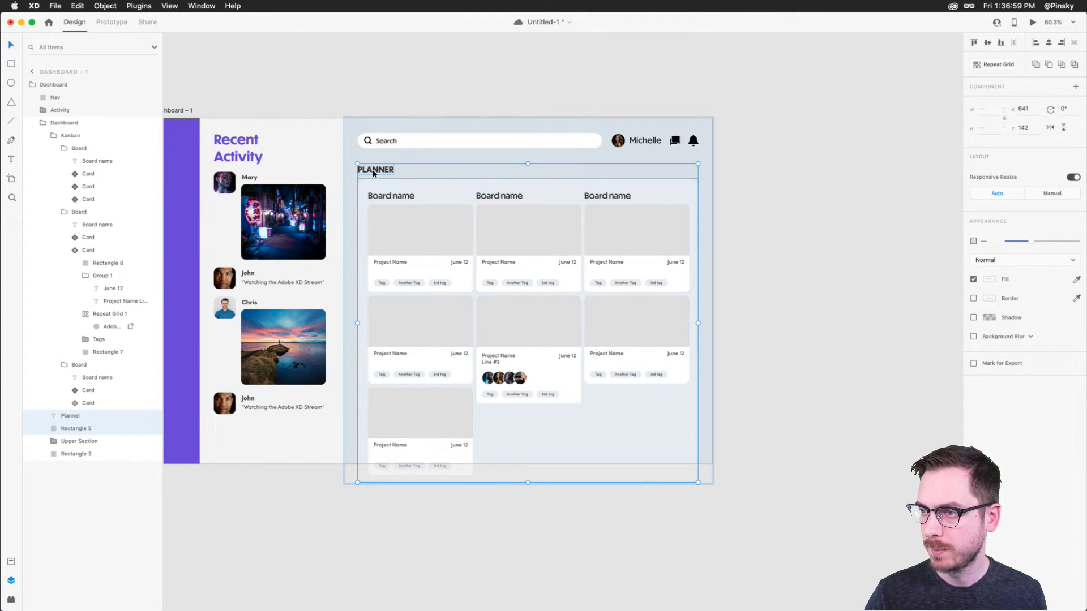
{"action": "left_click", "coordinate": [394, 192], "text": "shift"}
{"action": "left_click_drag", "start_coordinate": [391, 192], "coordinate": [399, 268]}
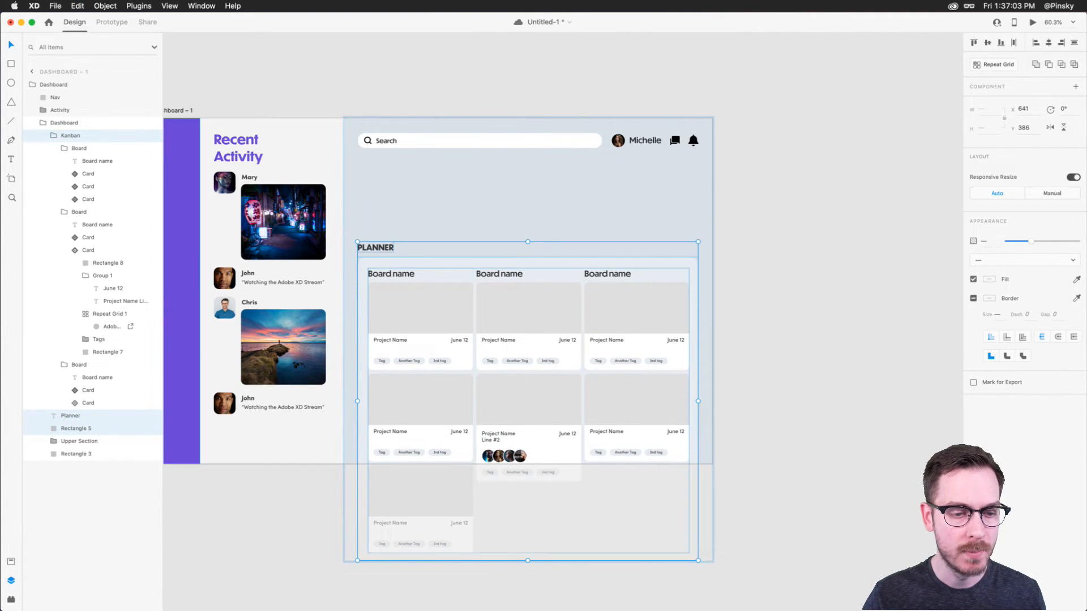
{"action": "key", "text": "super+Tab"}
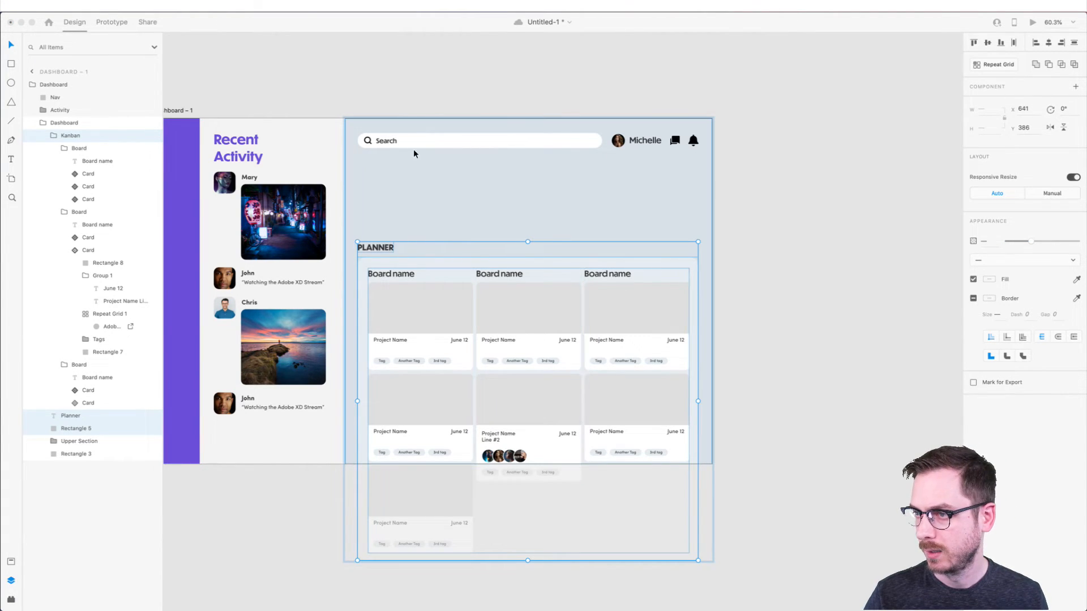
{"action": "key", "text": "super+Tab"}
{"action": "scroll", "coordinate": [402, 185], "scroll_direction": "up", "scroll_amount": 5}
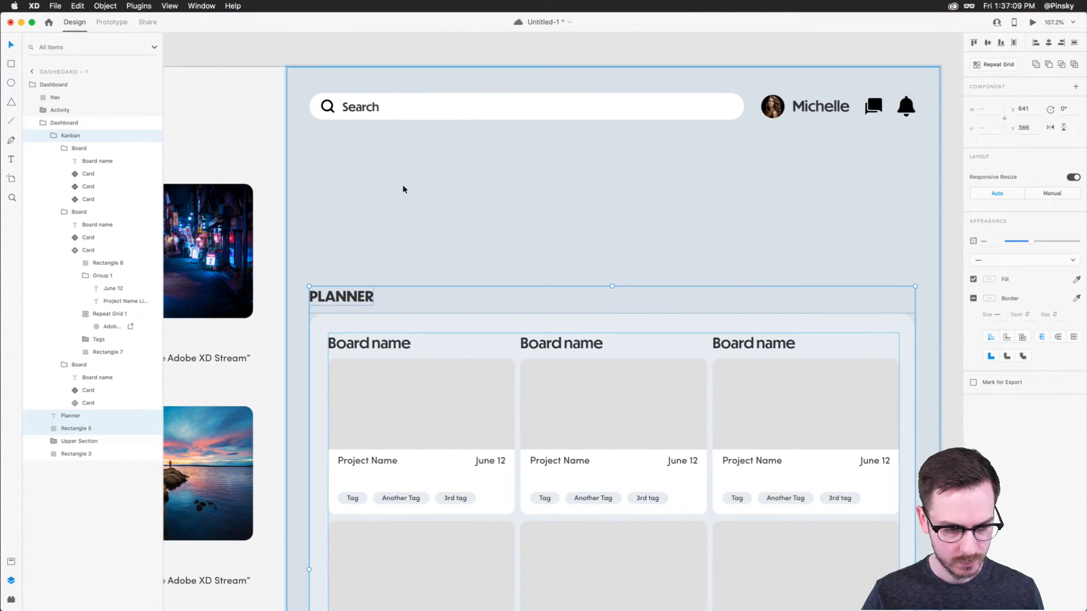
{"action": "double_click", "coordinate": [341, 297]}
{"action": "key", "text": "Escape"}
{"action": "left_click_drag", "start_coordinate": [342, 298], "coordinate": [344, 149]}
{"action": "double_click", "coordinate": [343, 149]}
{"action": "type", "text": "F"}
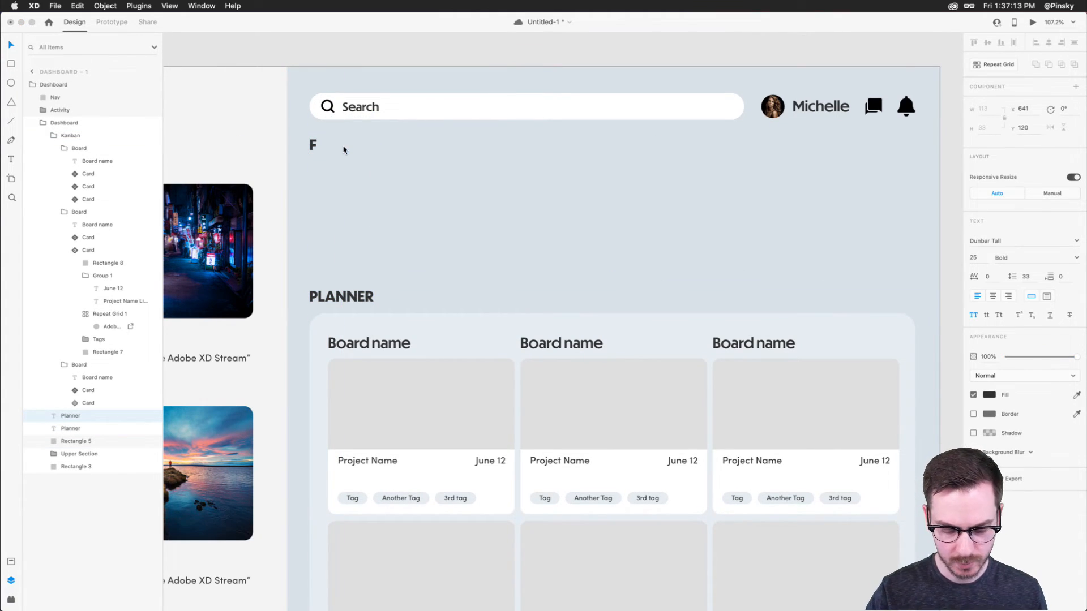
{"action": "type", "text": "O9LDE"}
{"action": "key", "text": "BackSpace"}
{"action": "key", "text": "BackSpace"}
{"action": "key", "text": "BackSpace"}
{"action": "key", "text": "BackSpace"}
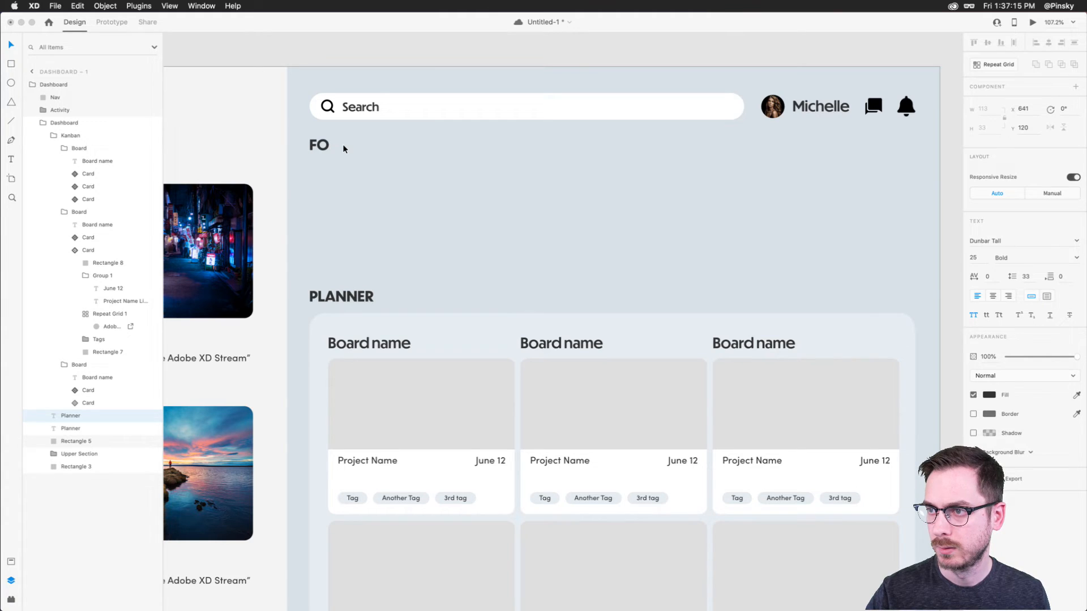
{"action": "key", "text": "BackSpace"}
{"action": "key", "text": "super+z"}
{"action": "key", "text": "super+z"}
Group the PLANNER heading, background panel and Kanban boards together and name the group "Modules".
{"action": "left_click", "coordinate": [342, 318], "text": "shift"}
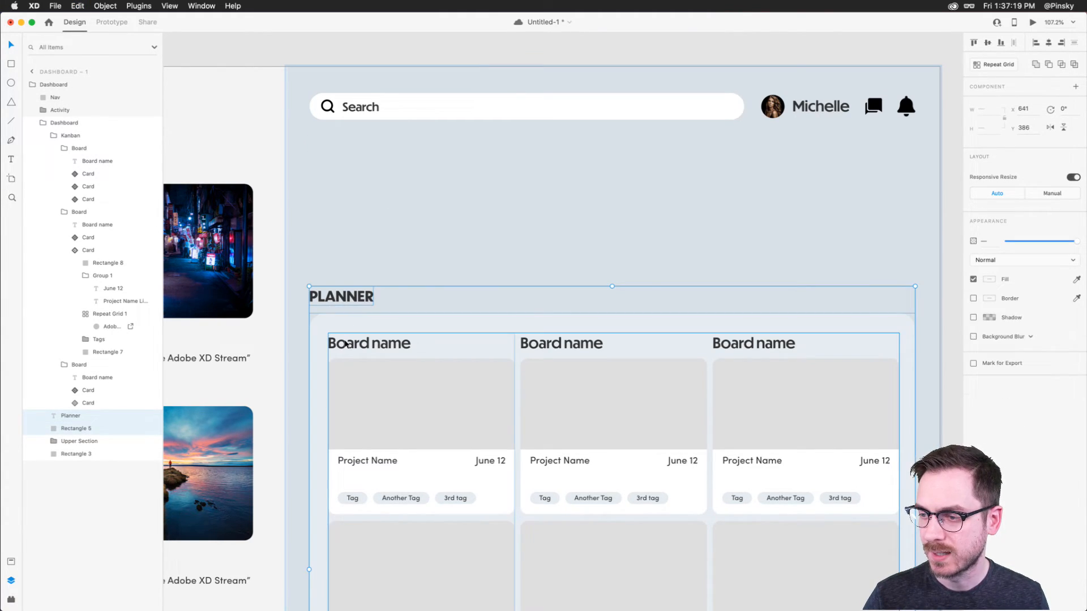
{"action": "key", "text": "super+g"}
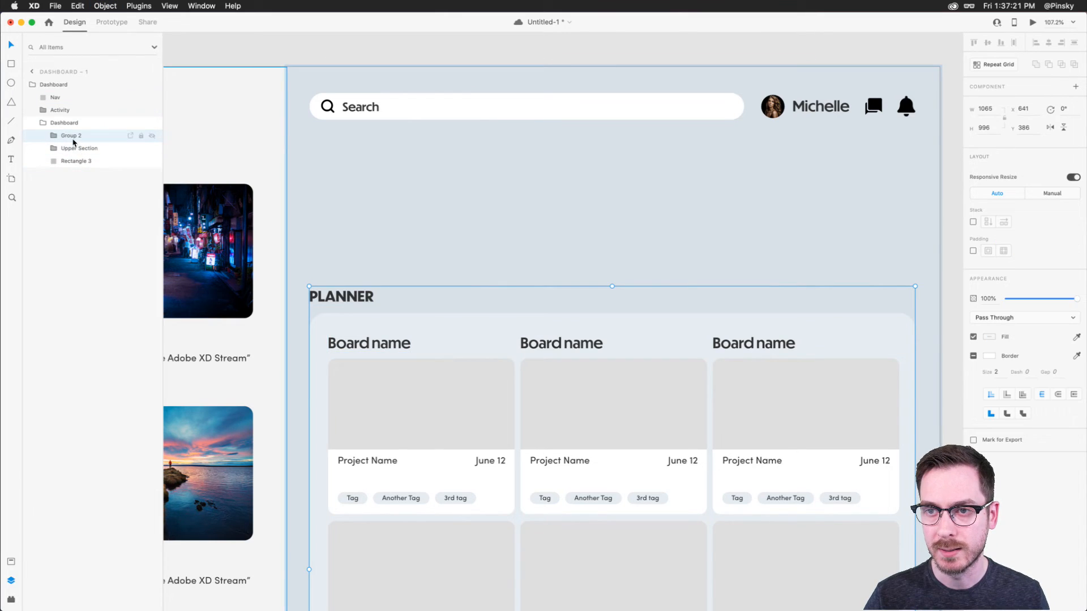
{"action": "double_click", "coordinate": [71, 136]}
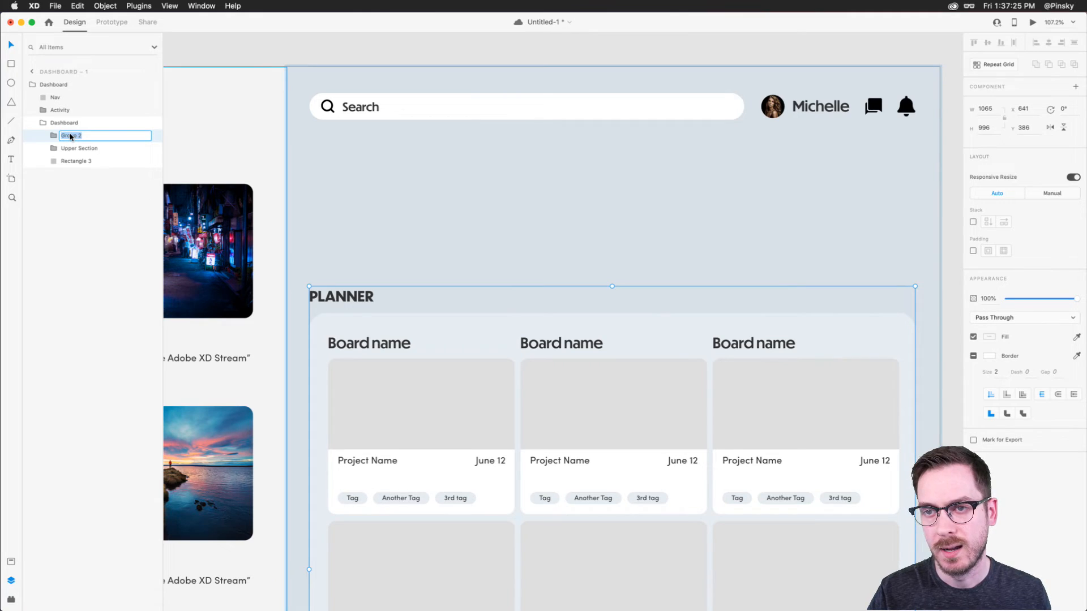
{"action": "type", "text": "M"}
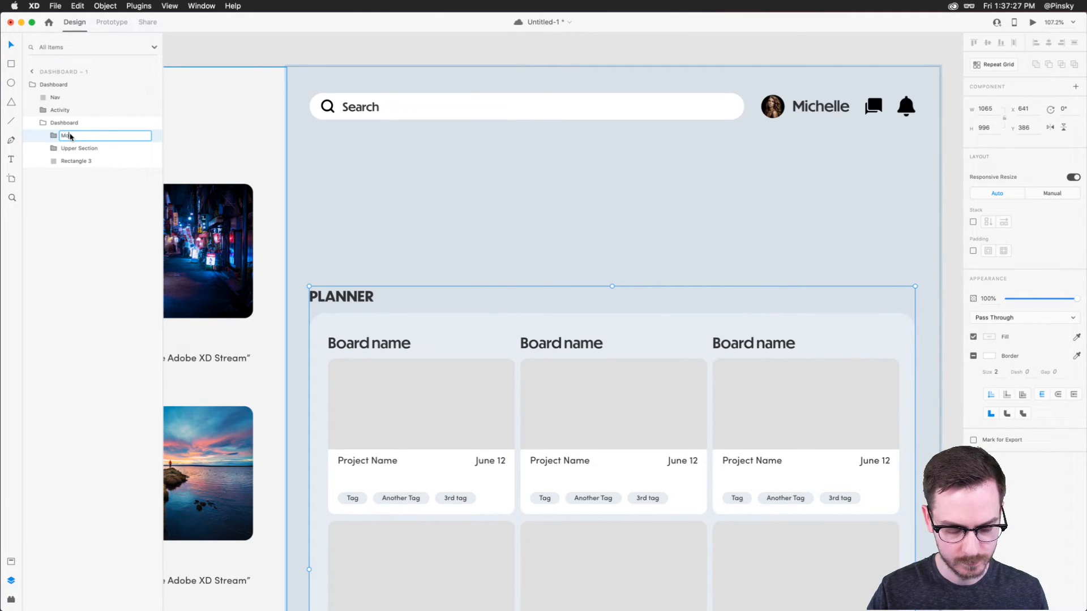
{"action": "type", "text": "odules"}
{"action": "key", "text": "Return"}
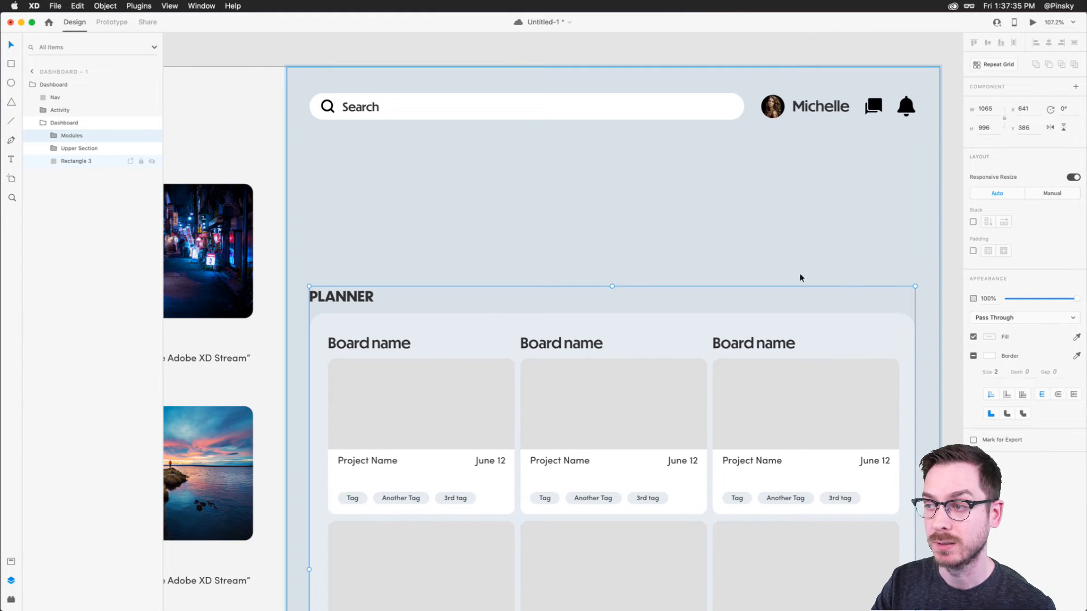
Move the Modules group up to just beneath the search bar, at about Y 131, keeping it selected.
{"action": "scroll", "coordinate": [665, 263], "scroll_direction": "down", "scroll_amount": 3}
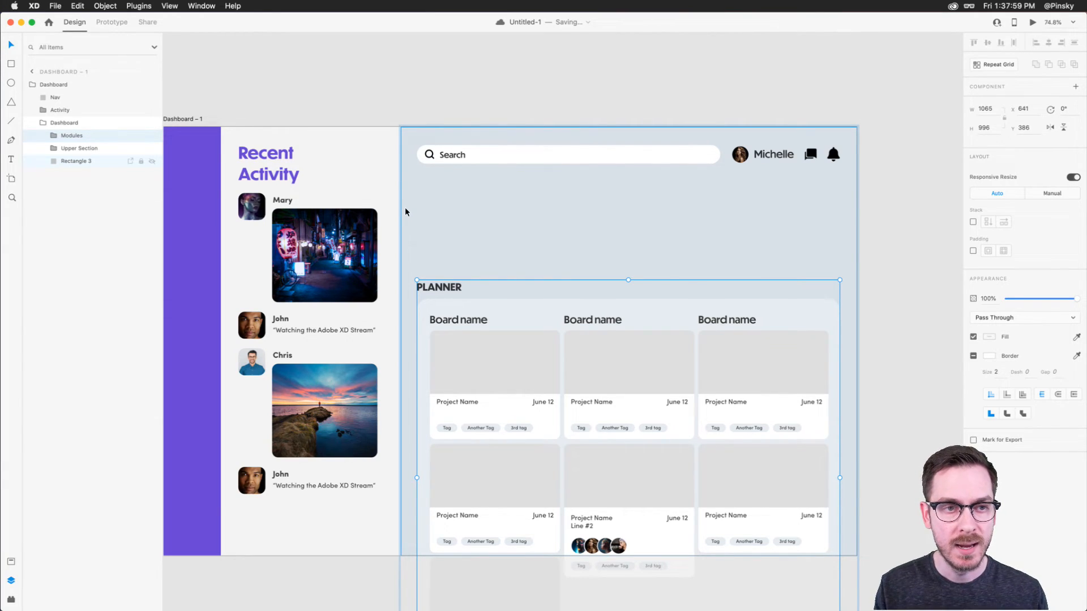
{"action": "scroll", "coordinate": [345, 257], "scroll_direction": "right", "scroll_amount": 3}
{"action": "left_click_drag", "start_coordinate": [351, 272], "coordinate": [352, 173]}
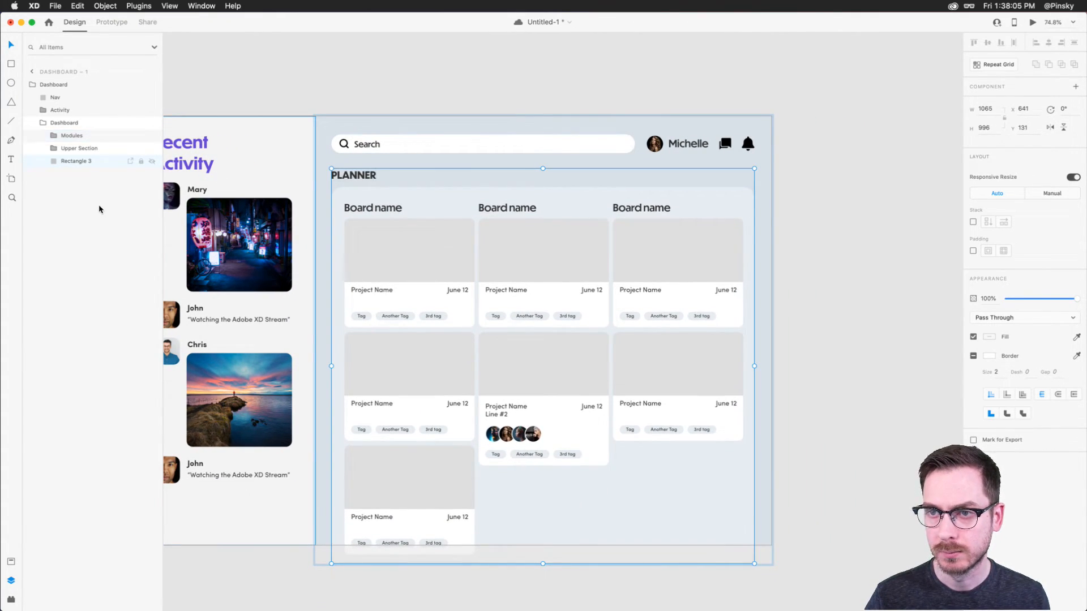
{"action": "left_click", "coordinate": [402, 167]}
{"action": "double_click", "coordinate": [368, 173]}
{"action": "double_click", "coordinate": [379, 175]}
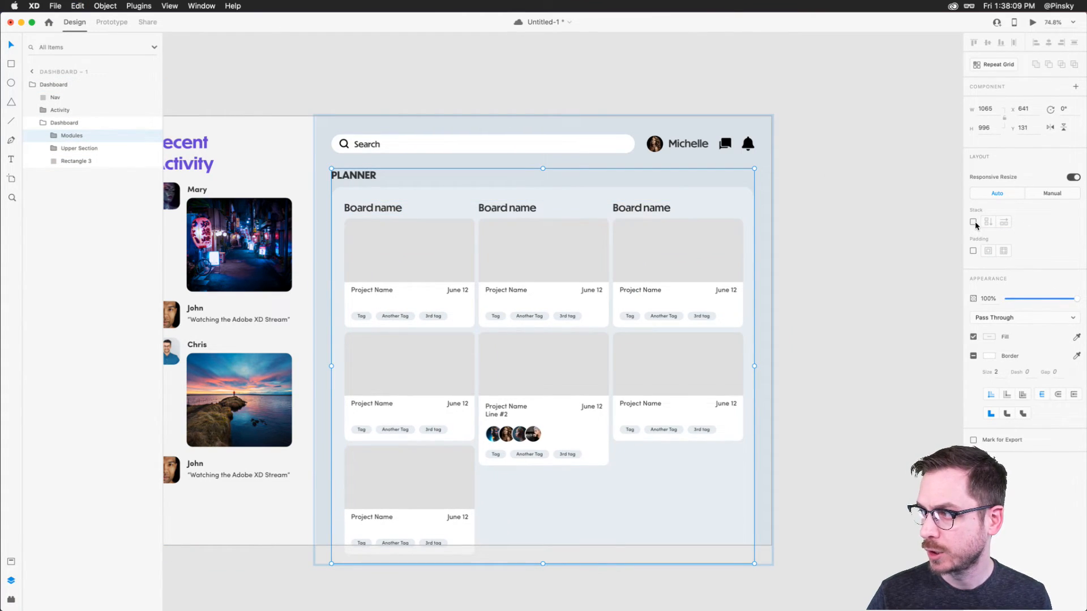
Group the Kanban group, Planner heading and Rectangle 5 inside Modules into a nested group named "Planner".
{"action": "left_click", "coordinate": [55, 136]}
{"action": "left_click", "coordinate": [64, 148]}
{"action": "left_click", "coordinate": [81, 161]}
{"action": "left_click", "coordinate": [84, 173]}
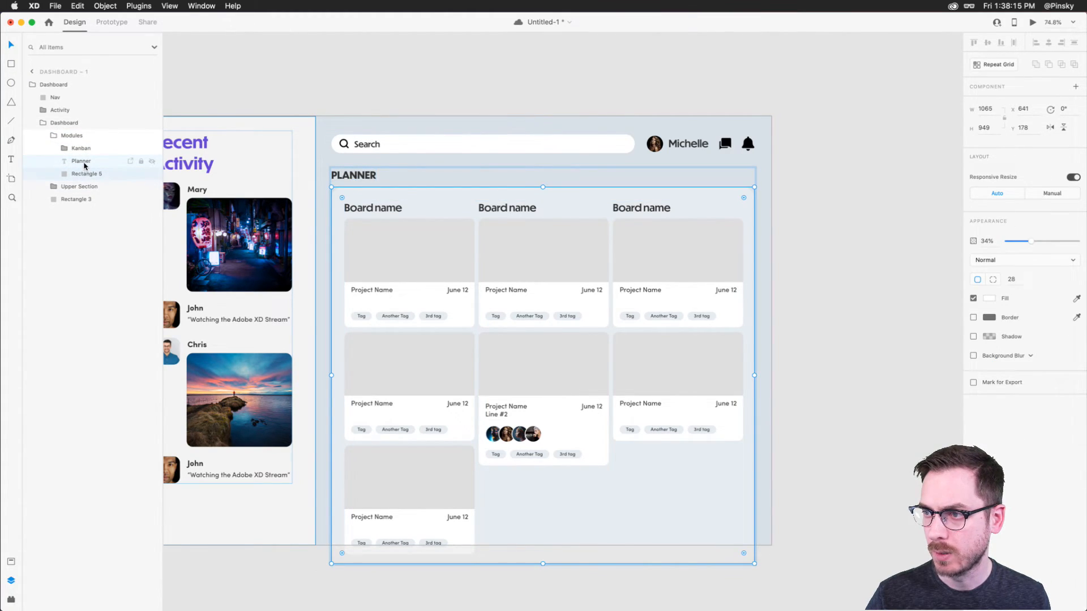
{"action": "left_click", "coordinate": [83, 149], "text": "shift"}
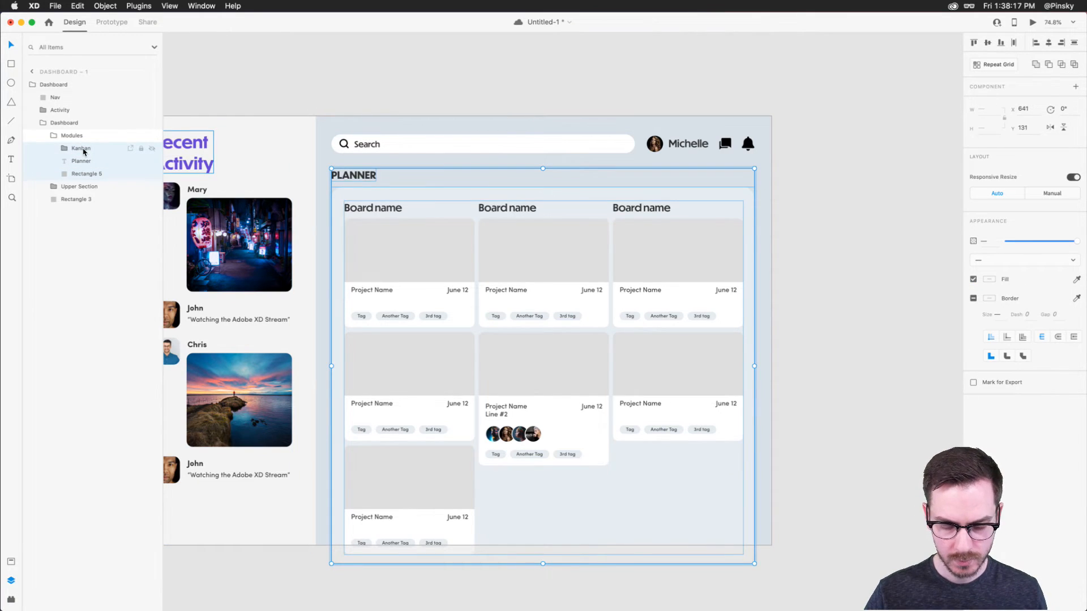
{"action": "key", "text": "super+g"}
{"action": "double_click", "coordinate": [80, 149]}
{"action": "type", "text": "Pl"}
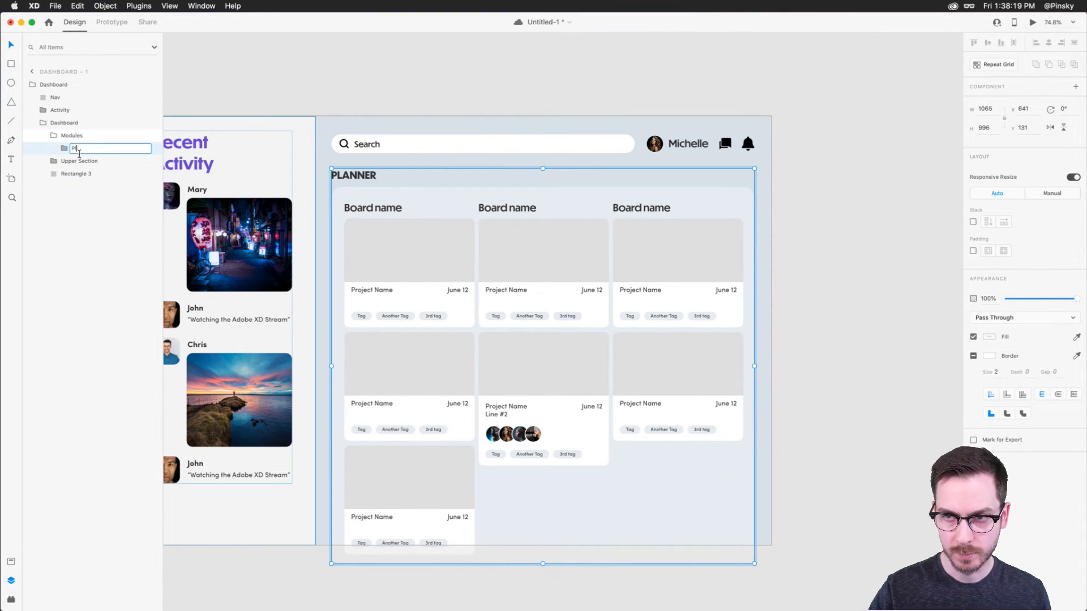
{"action": "type", "text": "anner"}
{"action": "key", "text": "Return"}
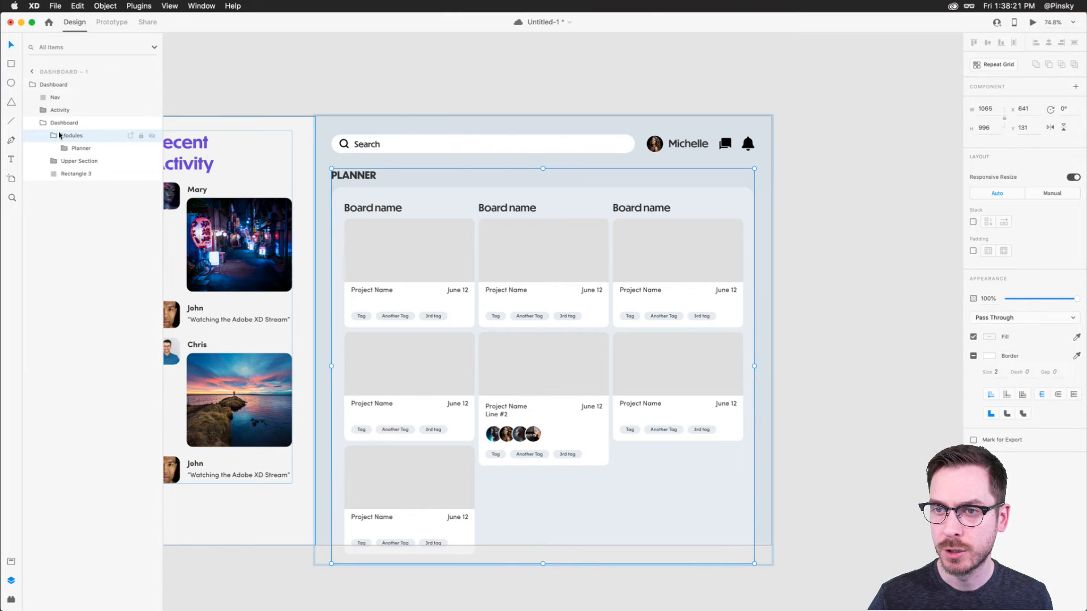
Turn the Modules group into a vertical stack.
{"action": "left_click", "coordinate": [973, 222]}
{"action": "left_click", "coordinate": [988, 222]}
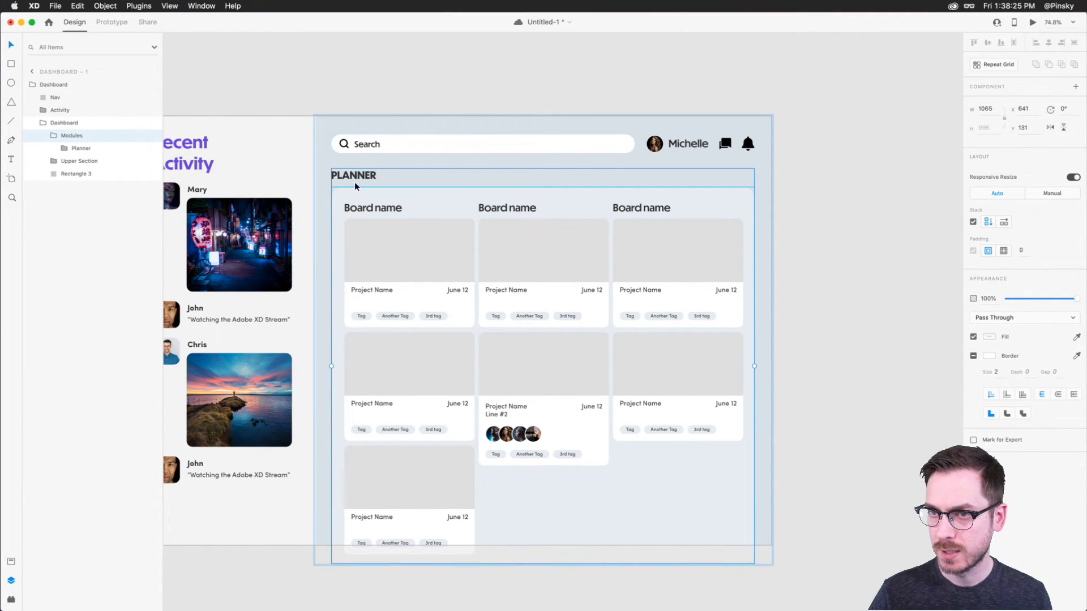
{"action": "left_click", "coordinate": [81, 149]}
{"action": "key", "text": "super+d"}
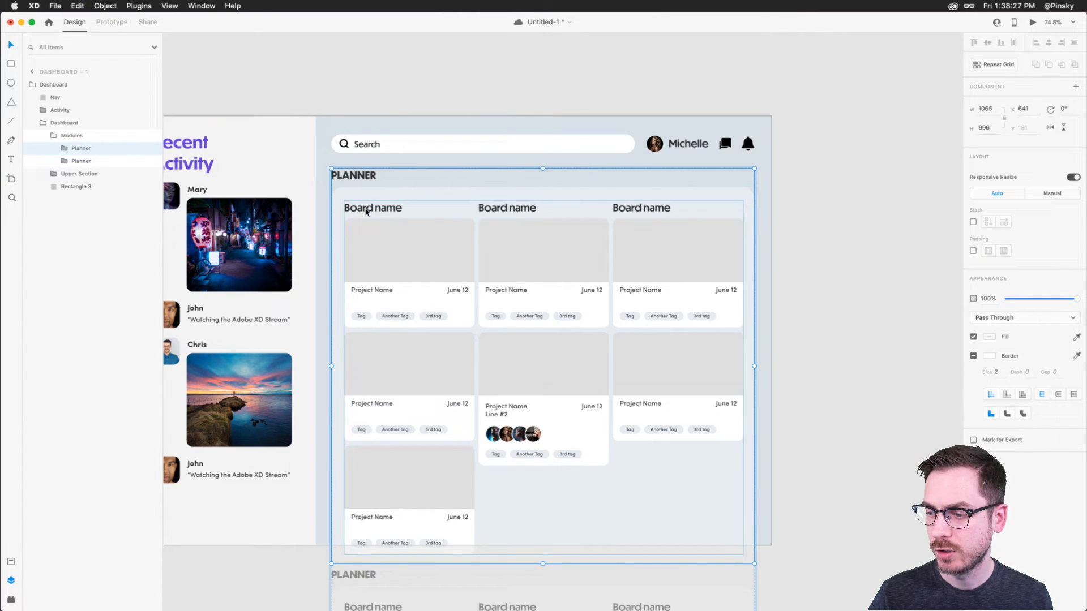
{"action": "key", "text": "super+z"}
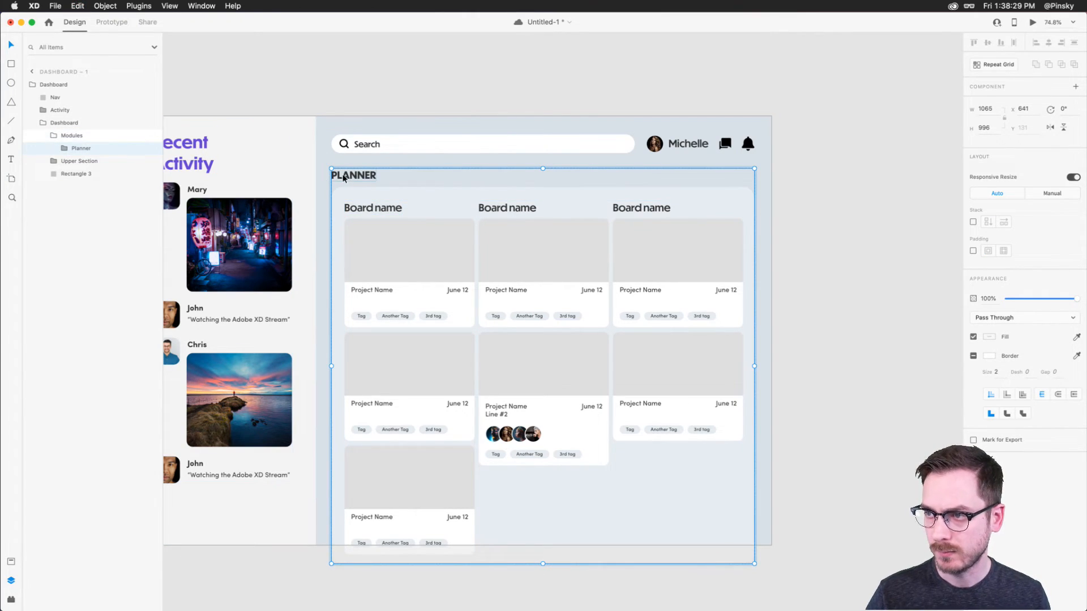
Add a text reading "Folders" to the Modules stack above the Planner group and enlarge it to about size 41.
{"action": "key", "text": "t"}
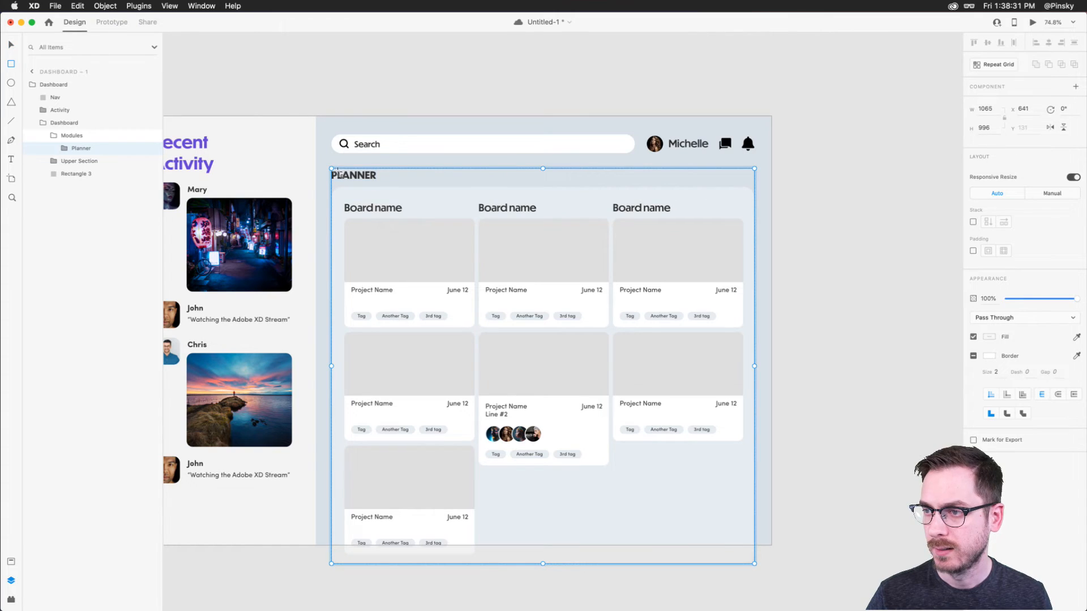
{"action": "left_click", "coordinate": [336, 174]}
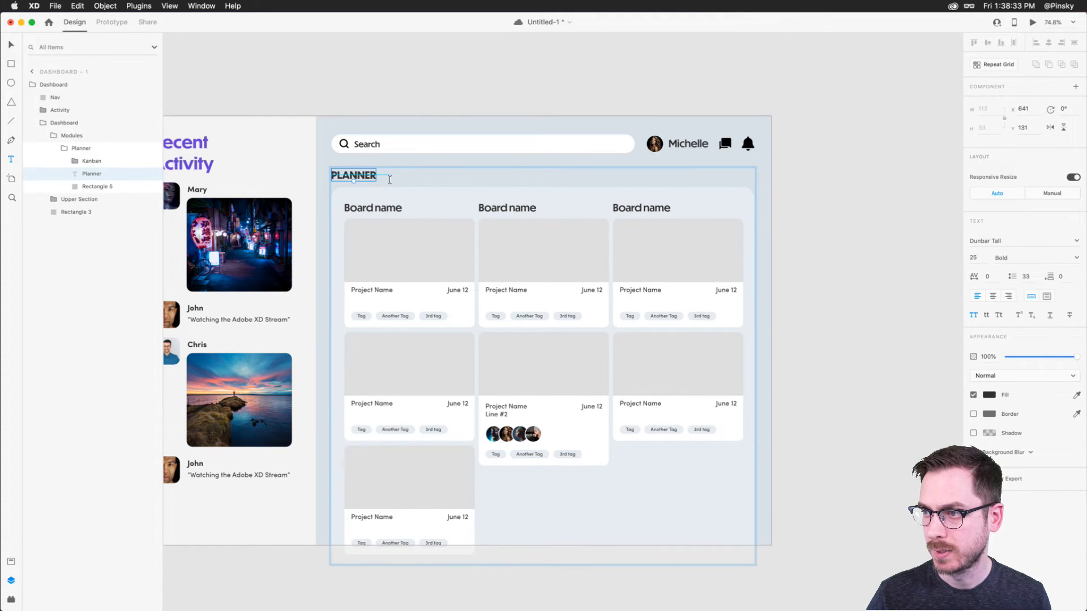
{"action": "key", "text": "Escape"}
{"action": "left_click", "coordinate": [336, 169]}
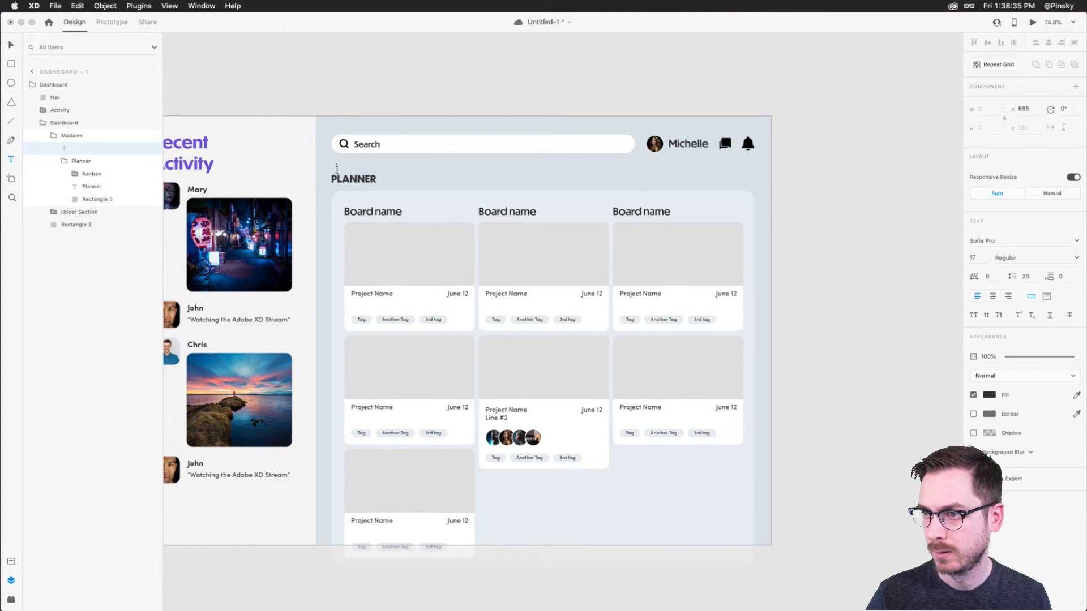
{"action": "type", "text": "Folders"}
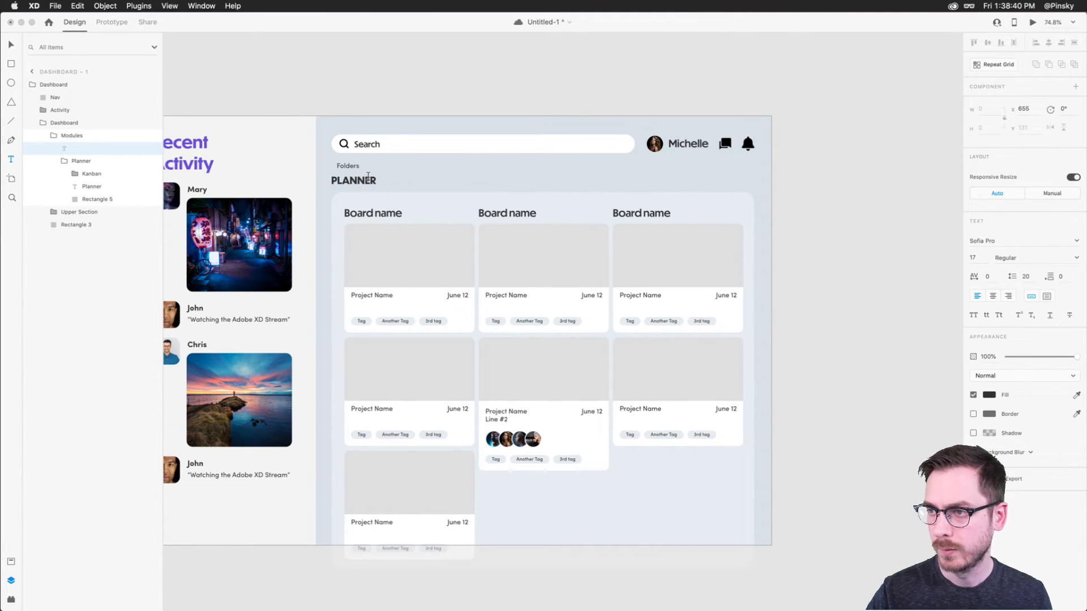
{"action": "key", "text": "Escape"}
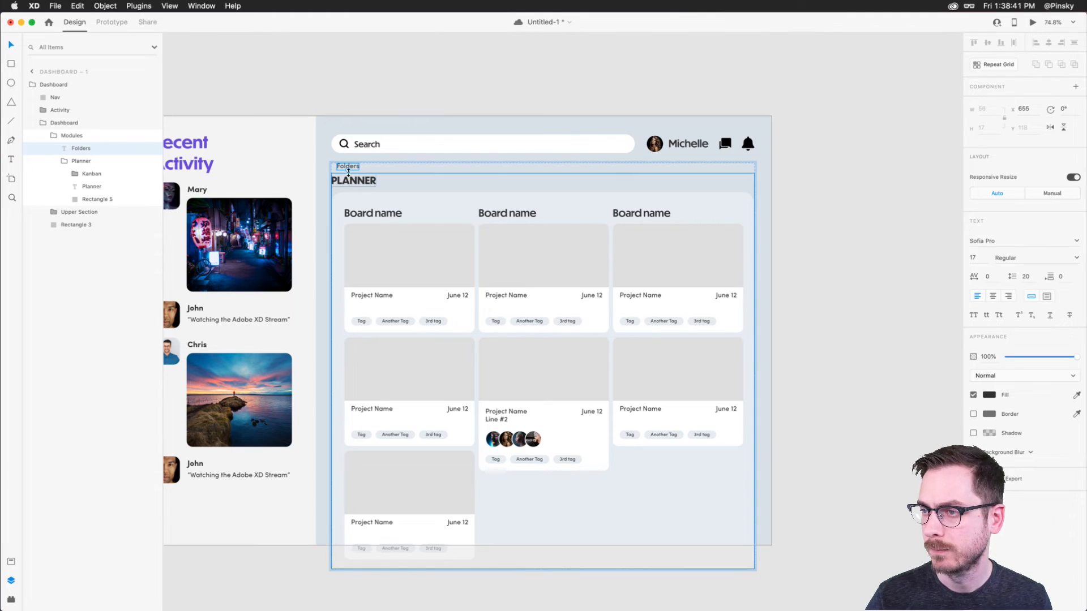
{"action": "left_click_drag", "start_coordinate": [347, 172], "coordinate": [347, 180]}
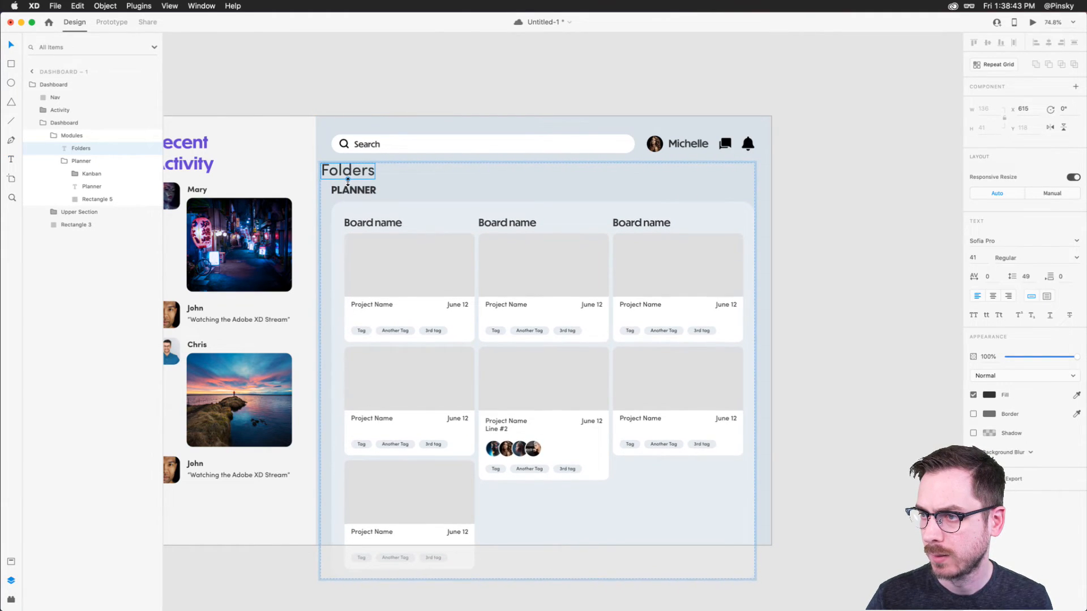
Copy the Planner heading's appearance onto the Folders text so it uses the same bold 25-point Dunbar Tall style.
{"action": "double_click", "coordinate": [352, 192]}
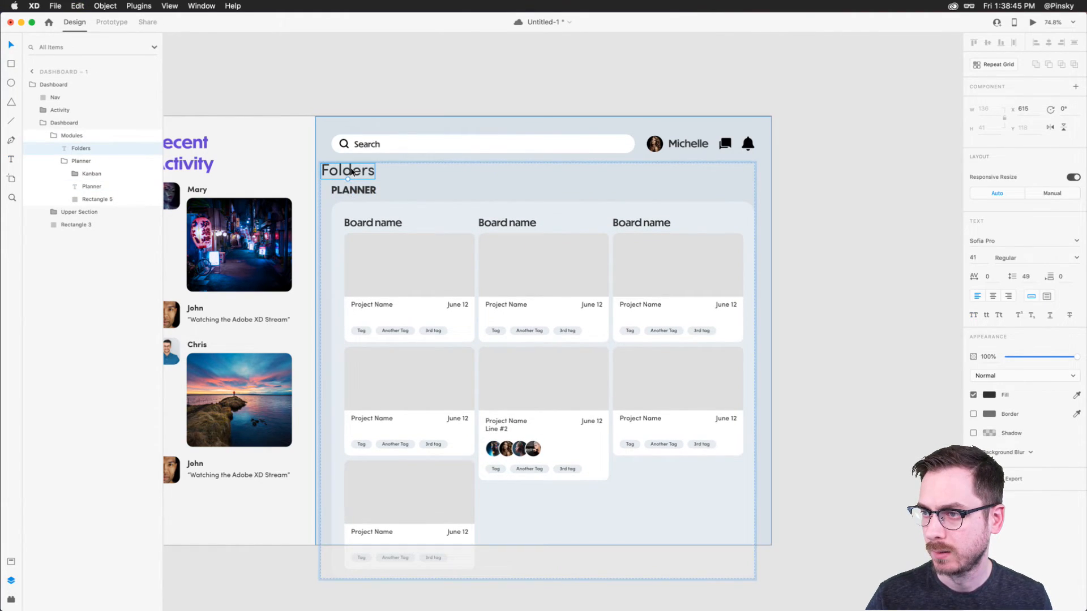
{"action": "left_click", "coordinate": [350, 172]}
{"action": "double_click", "coordinate": [350, 171]}
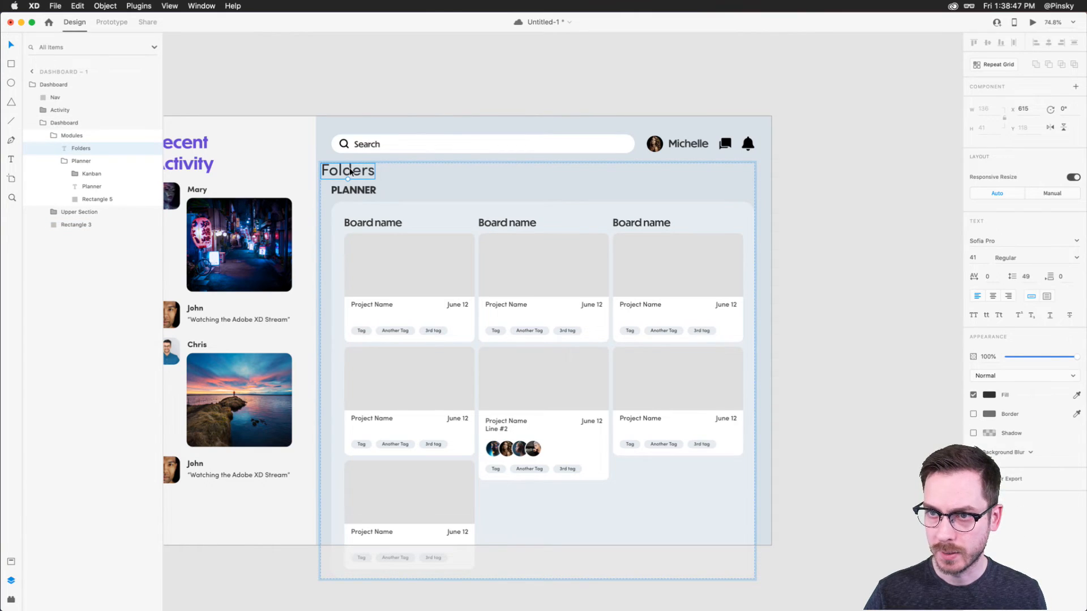
{"action": "key", "text": "super+alt+v"}
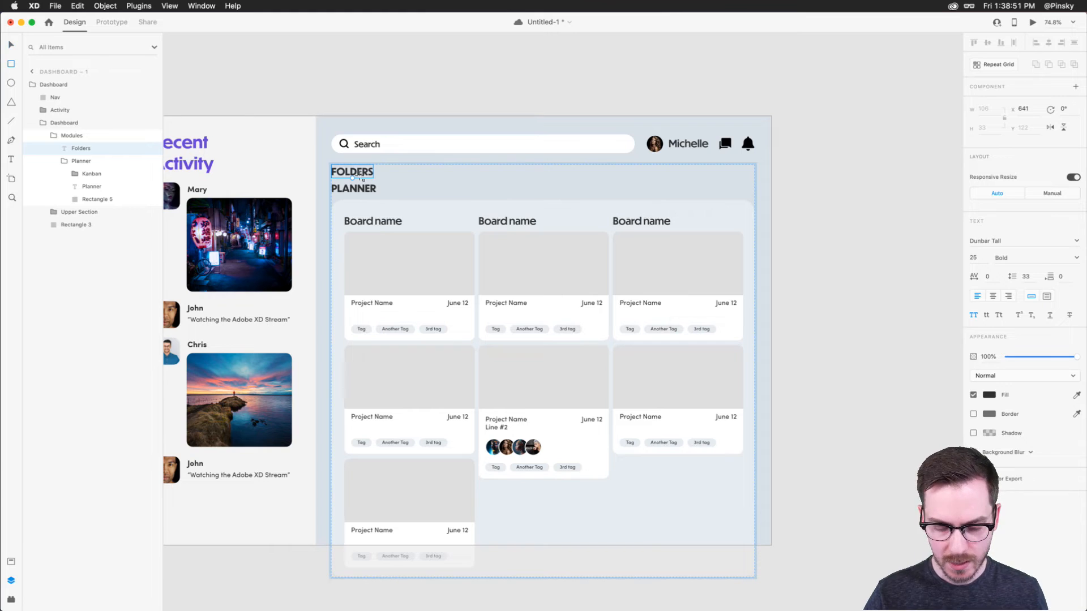
Draw a rectangle of about 276 × 201 and place it between the Folders heading and the Planner group in the Modules stack.
{"action": "key", "text": "r"}
{"action": "mouse_move", "coordinate": [376, 180]}
{"action": "left_mouse_down"}
{"action": "mouse_move", "coordinate": [329, 234]}
{"action": "mouse_move", "coordinate": [342, 258]}
{"action": "mouse_move", "coordinate": [332, 264]}
{"action": "mouse_move", "coordinate": [415, 220]}
{"action": "mouse_move", "coordinate": [550, 249]}
{"action": "mouse_move", "coordinate": [509, 348]}
{"action": "mouse_move", "coordinate": [512, 242]}
{"action": "mouse_move", "coordinate": [469, 249]}
{"action": "mouse_move", "coordinate": [487, 261]}
{"action": "left_mouse_up"}
{"action": "key", "text": "v"}
{"action": "left_click_drag", "start_coordinate": [424, 198], "coordinate": [348, 187]}
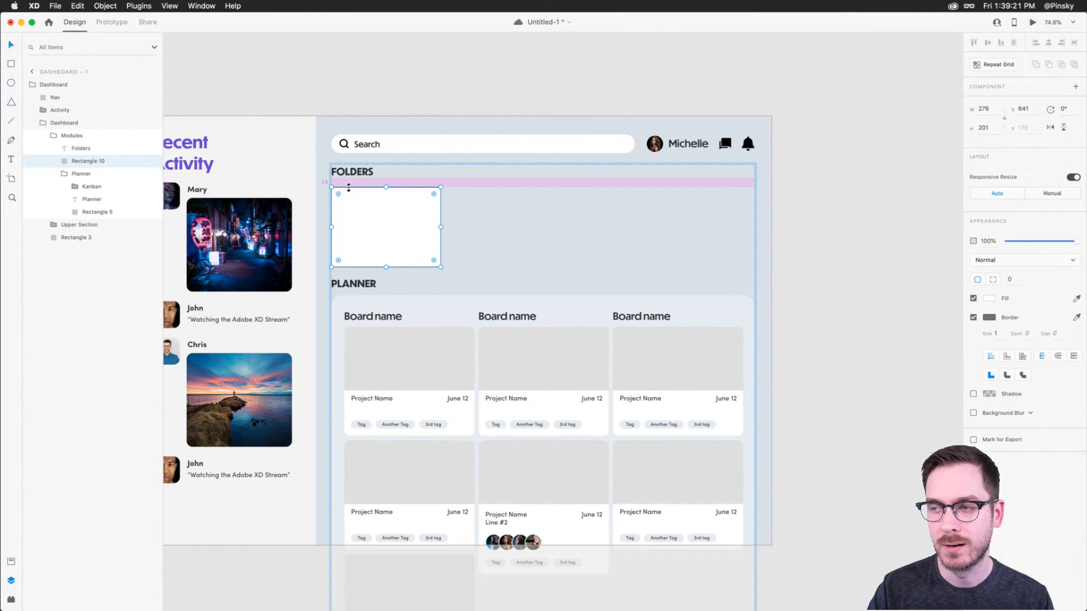
Round the white rectangle's corners to 15 and remove its border.
{"action": "scroll", "coordinate": [379, 198], "scroll_direction": "down", "scroll_amount": 2}
{"action": "scroll", "coordinate": [379, 198], "scroll_direction": "right", "scroll_amount": 2}
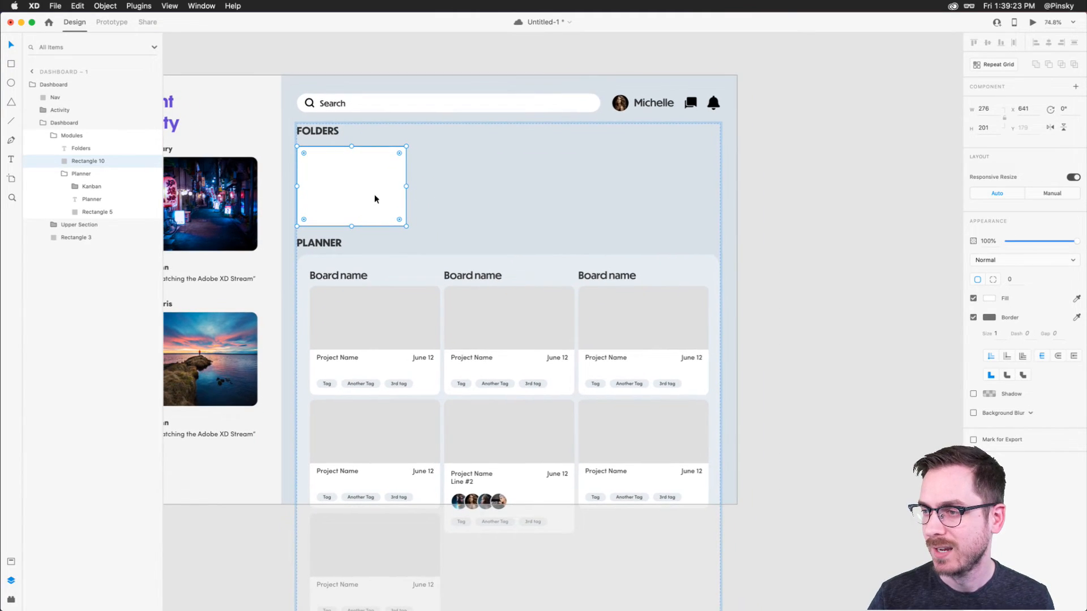
{"action": "left_click_drag", "start_coordinate": [400, 219], "coordinate": [401, 222]}
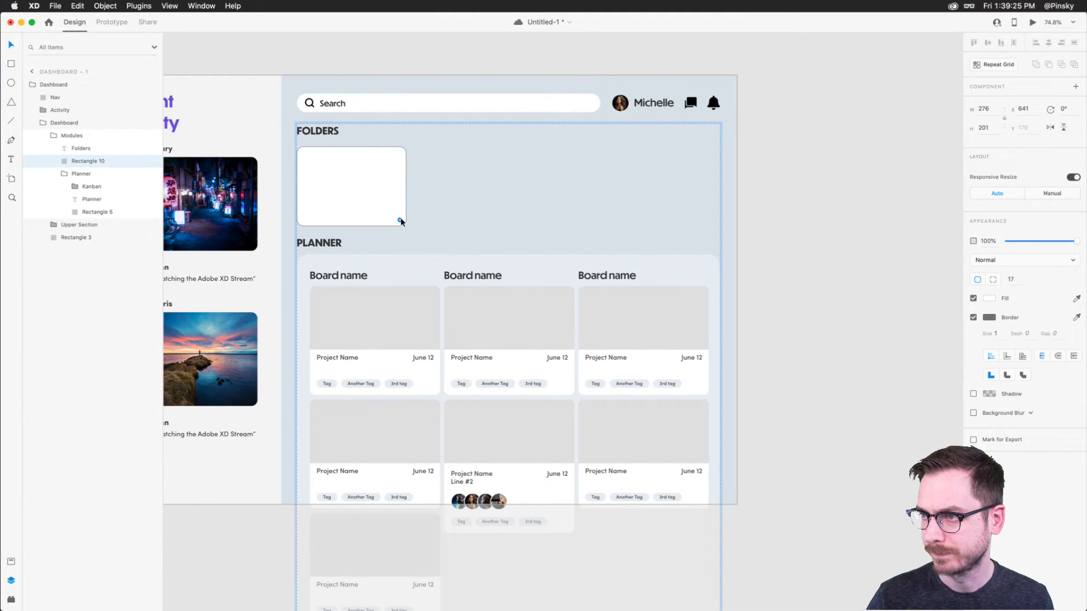
{"action": "left_click", "coordinate": [973, 319]}
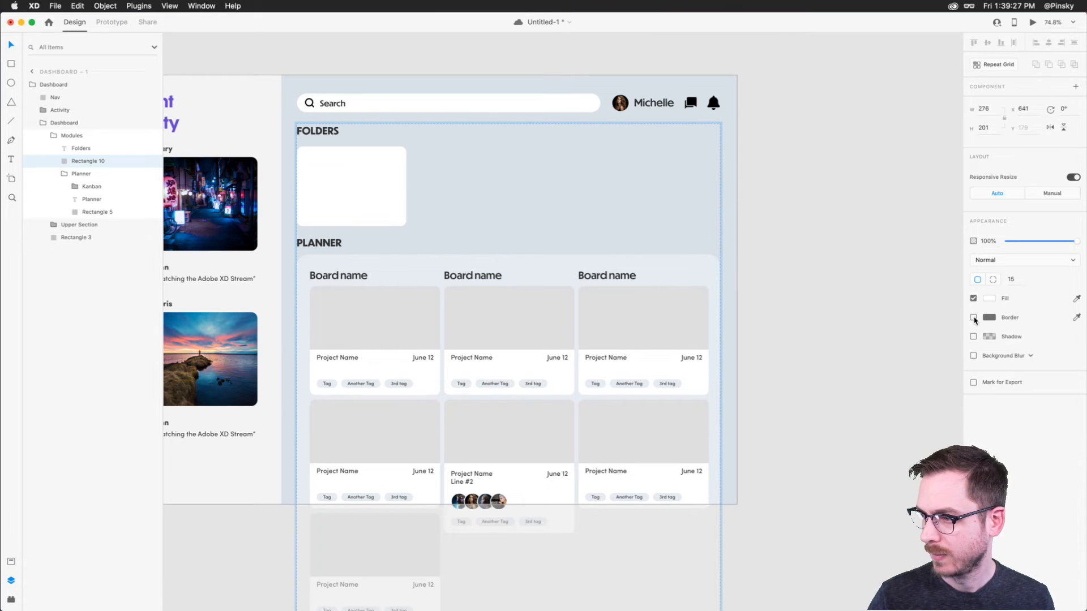
Search the Icons 4 Design plugin for "folder" and insert the Ionic ios-folder-open icon.
{"action": "scroll", "coordinate": [338, 184], "scroll_direction": "up", "scroll_amount": 6}
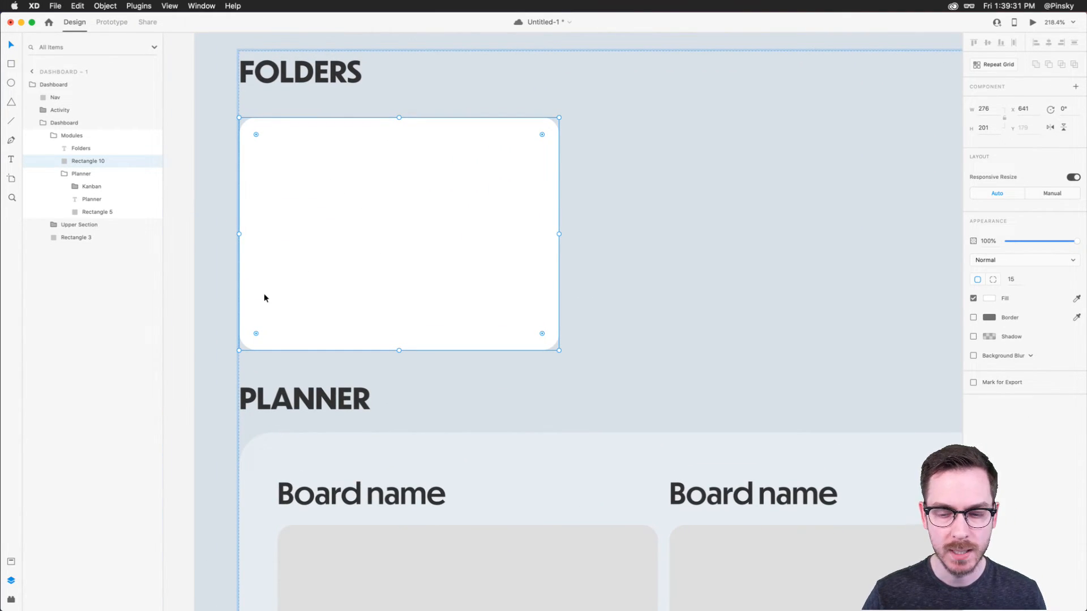
{"action": "key", "text": "shift+super+p"}
{"action": "double_click", "coordinate": [65, 98]}
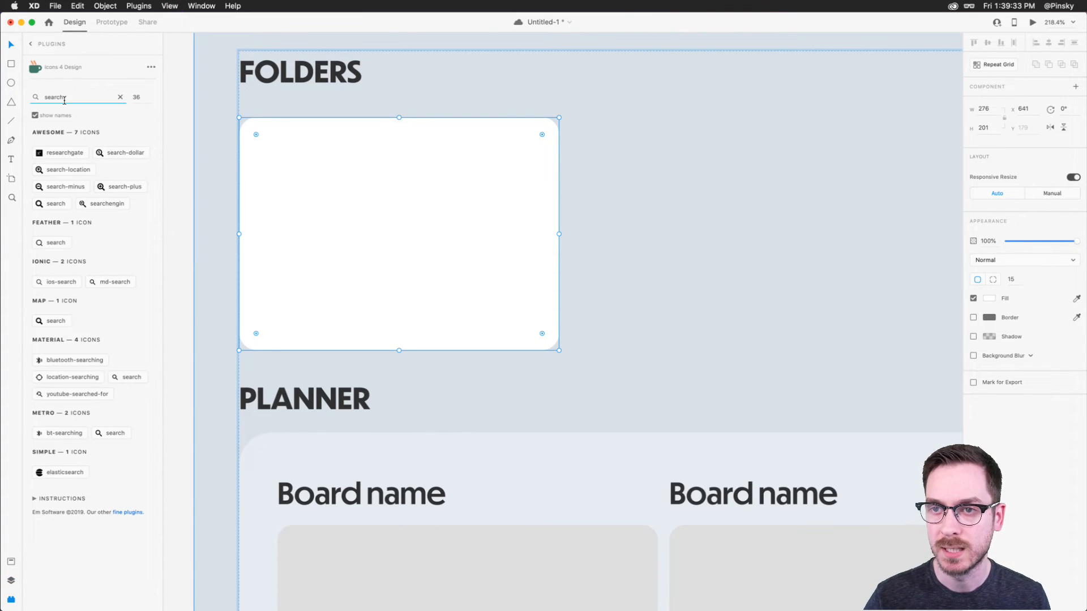
{"action": "type", "text": "folder"}
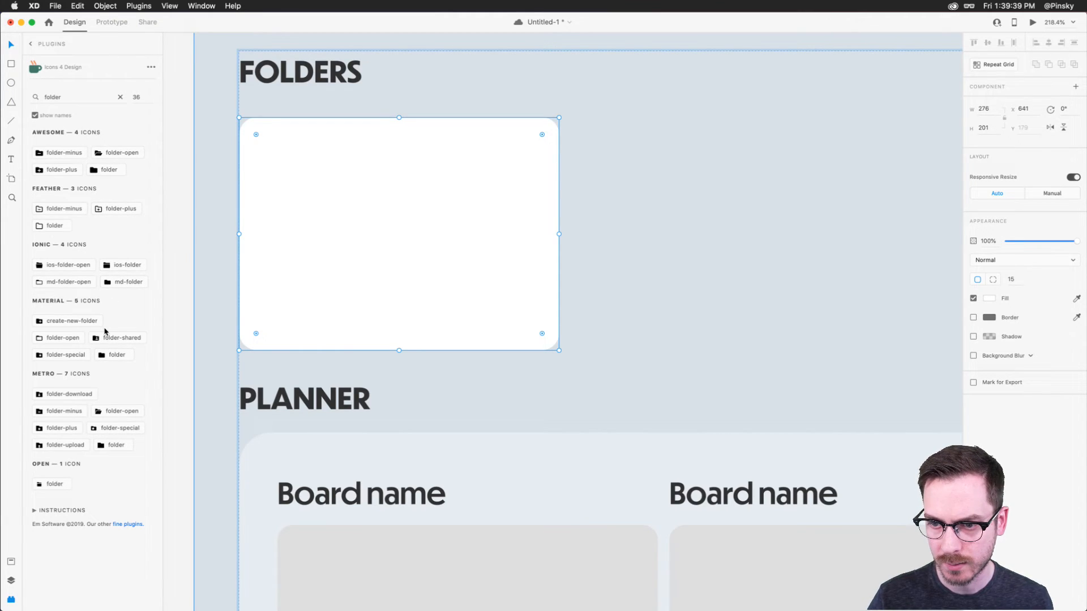
{"action": "left_click", "coordinate": [68, 266]}
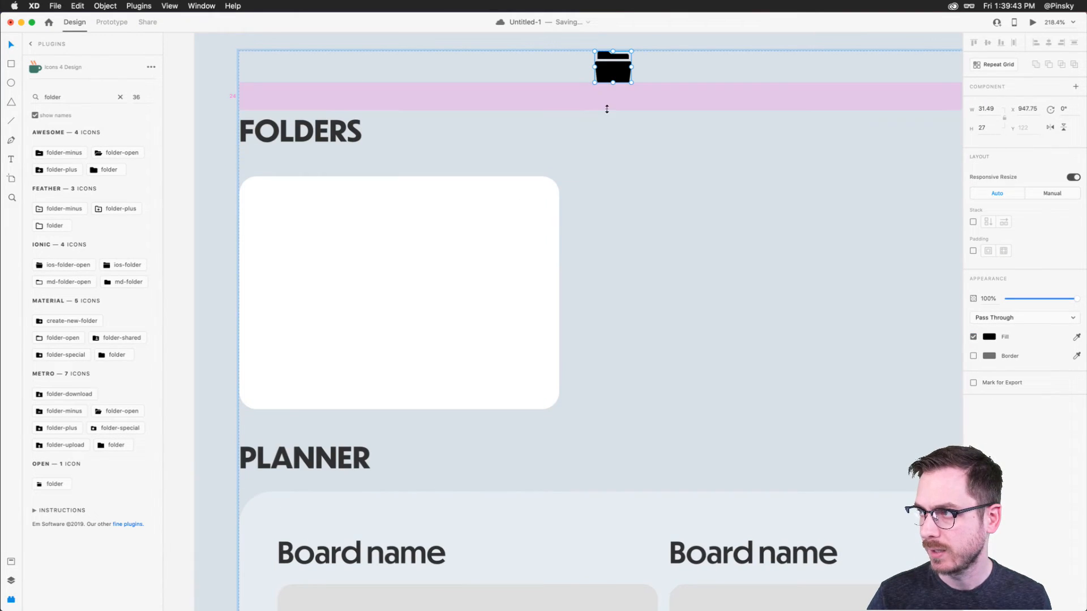
Group the folder icon with the white rectangle, then place the icon near the card's upper-left corner, enlarged to about 44 × 38.
{"action": "left_click_drag", "start_coordinate": [615, 71], "coordinate": [276, 236]}
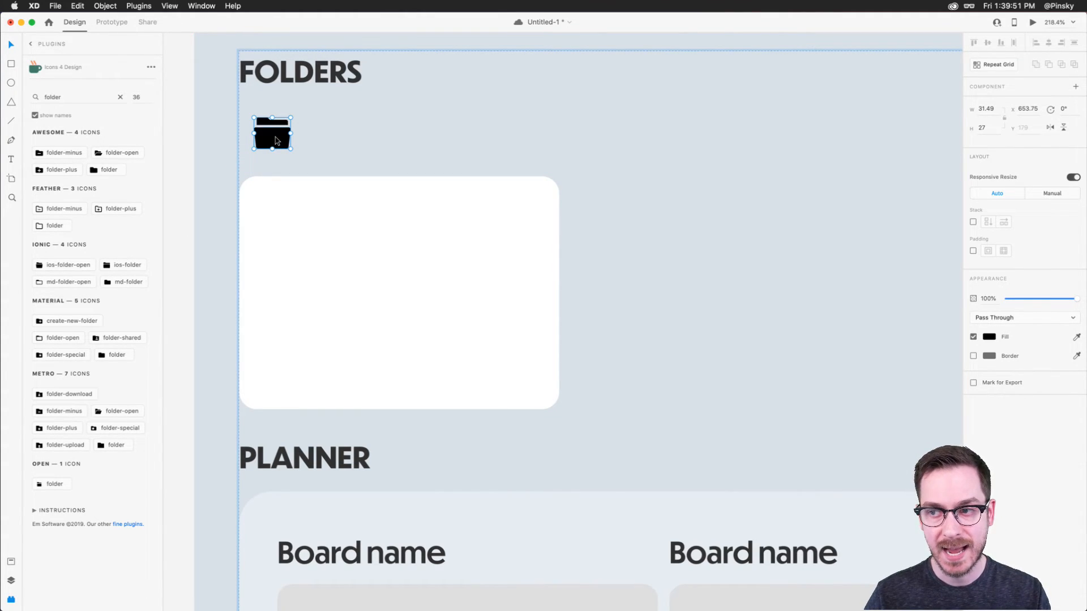
{"action": "left_click", "coordinate": [310, 291], "text": "shift"}
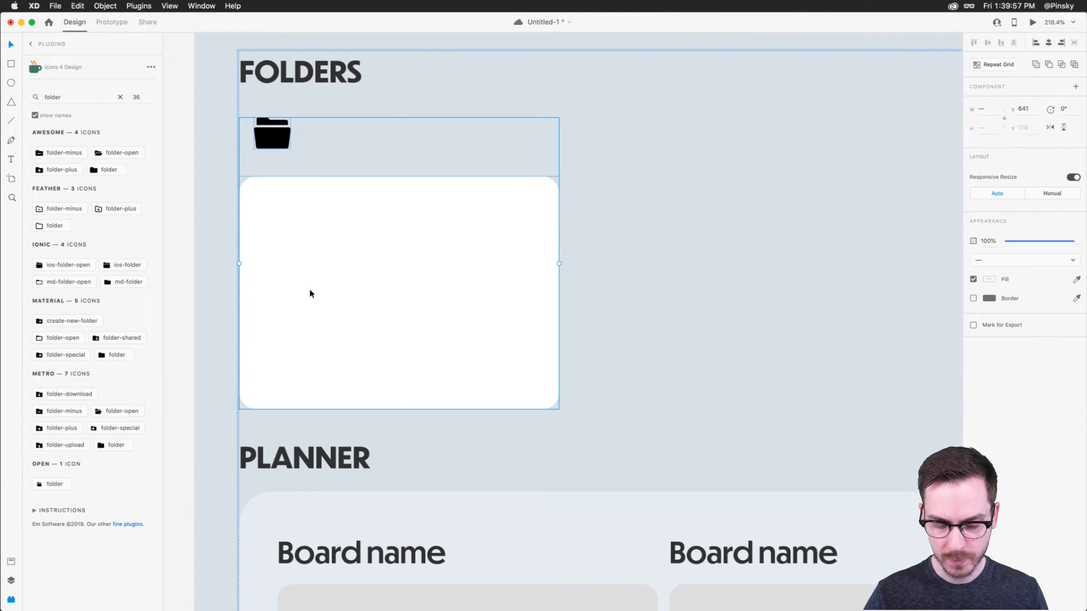
{"action": "key", "text": "super+g"}
{"action": "double_click", "coordinate": [272, 136]}
{"action": "left_click_drag", "start_coordinate": [272, 136], "coordinate": [281, 229]}
{"action": "key", "text": "super+y"}
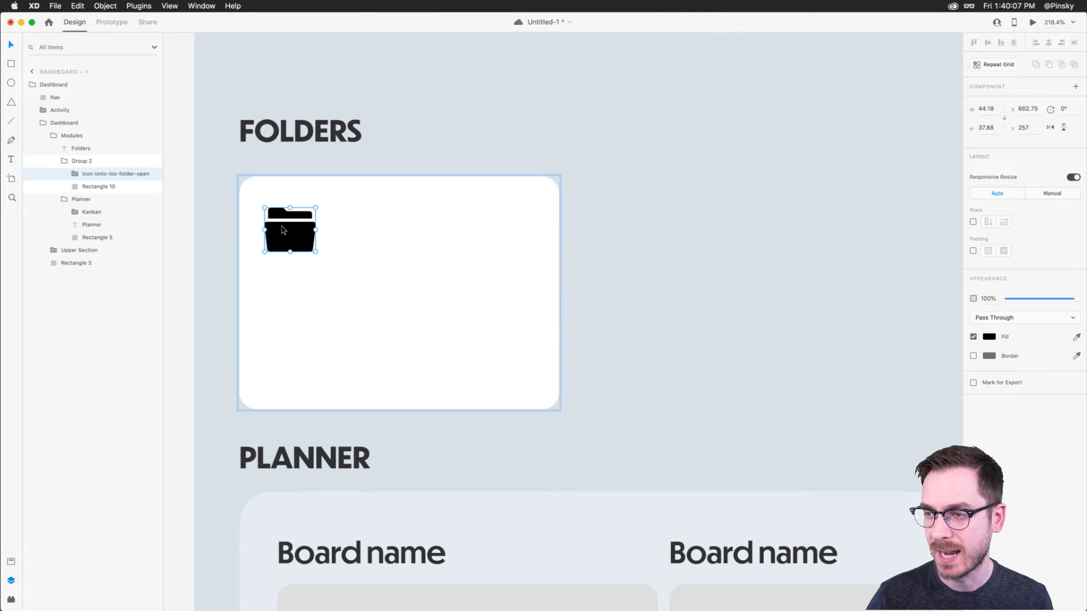
Fill the folder icon with the navigation bar's purple and nudge it to X 663.75, Y 255.
{"action": "scroll", "coordinate": [525, 461], "scroll_direction": "down", "scroll_amount": 5}
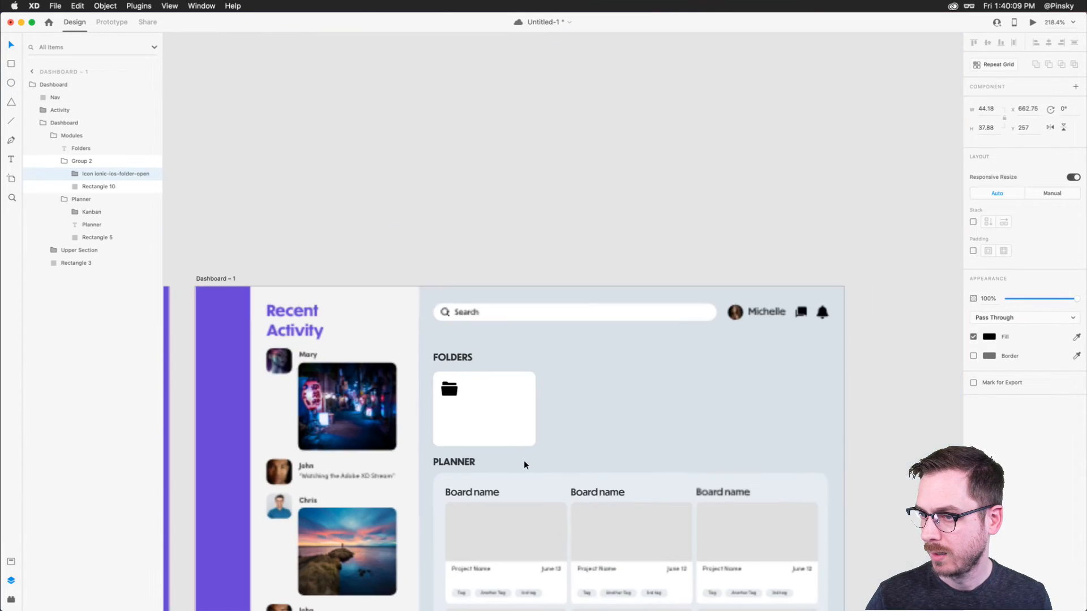
{"action": "scroll", "coordinate": [525, 461], "scroll_direction": "left", "scroll_amount": 2}
{"action": "scroll", "coordinate": [525, 460], "scroll_direction": "down", "scroll_amount": 1}
{"action": "left_click", "coordinate": [267, 340]}
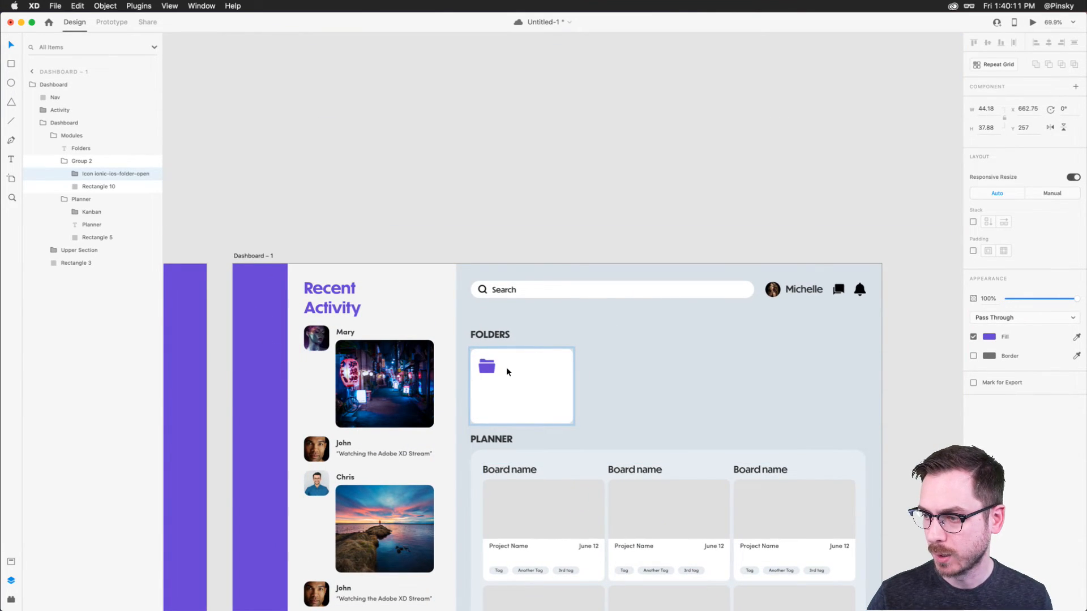
{"action": "scroll", "coordinate": [506, 366], "scroll_direction": "up", "scroll_amount": 5}
{"action": "key", "text": "Right"}
{"action": "key", "text": "Up"}
{"action": "key", "text": "Up"}
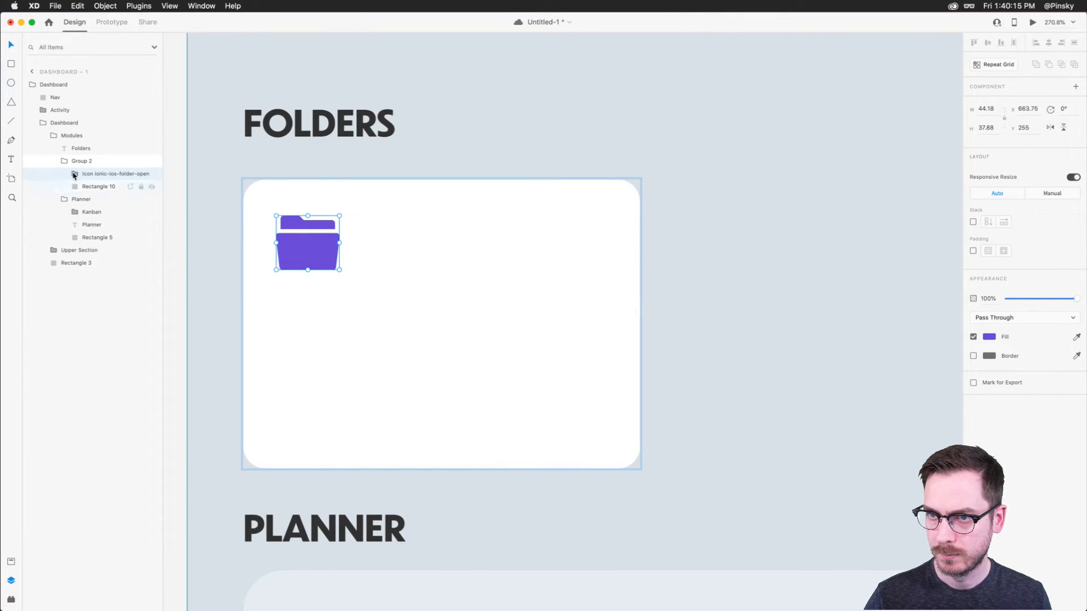
Rename the group holding the folder icon and rectangle as "Card".
{"action": "left_click", "coordinate": [91, 161]}
{"action": "double_click", "coordinate": [83, 162]}
{"action": "type", "text": "Card"}
{"action": "key", "text": "Return"}
Try to turn the Card group into a stack and add a "Video scripts" text beneath the folder icon.
{"action": "left_click", "coordinate": [974, 222]}
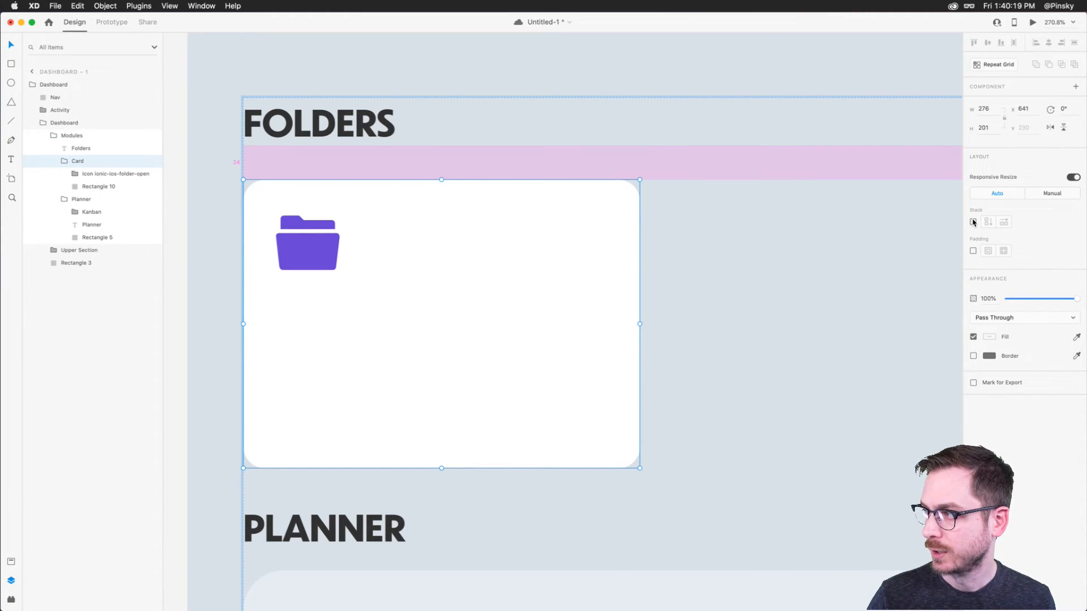
{"action": "double_click", "coordinate": [294, 253]}
{"action": "key", "text": "t"}
{"action": "left_click", "coordinate": [282, 302]}
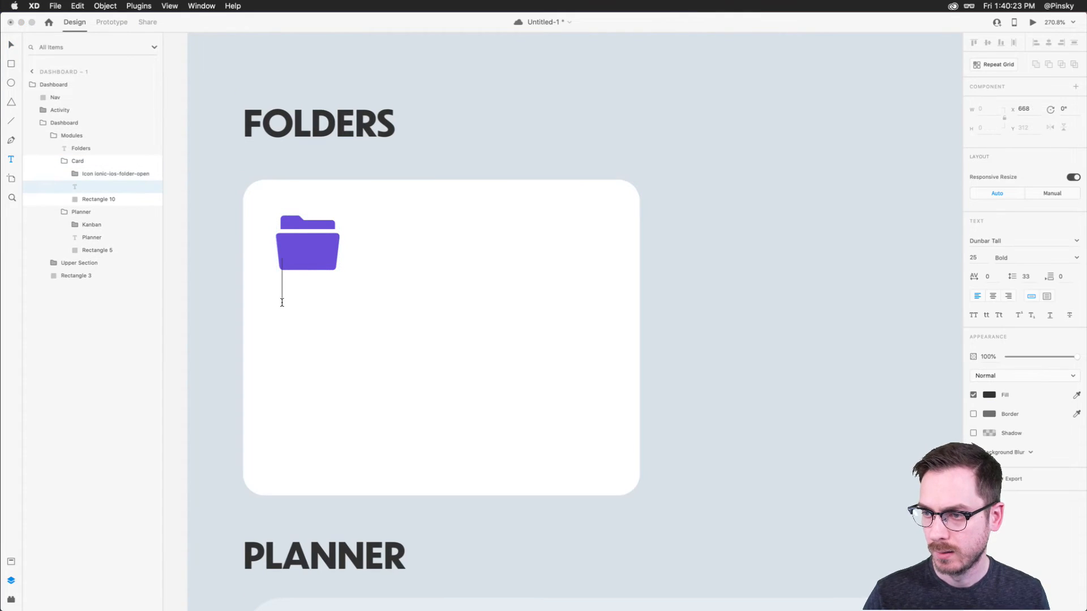
{"action": "type", "text": "Video"}
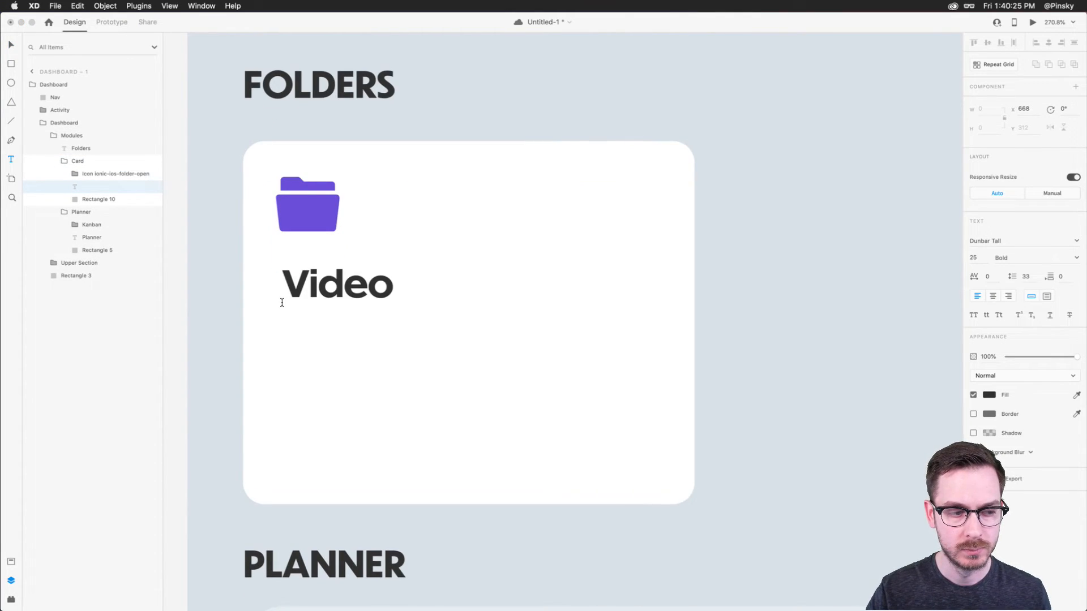
{"action": "type", "text": " scripts"}
{"action": "key", "text": "Escape"}
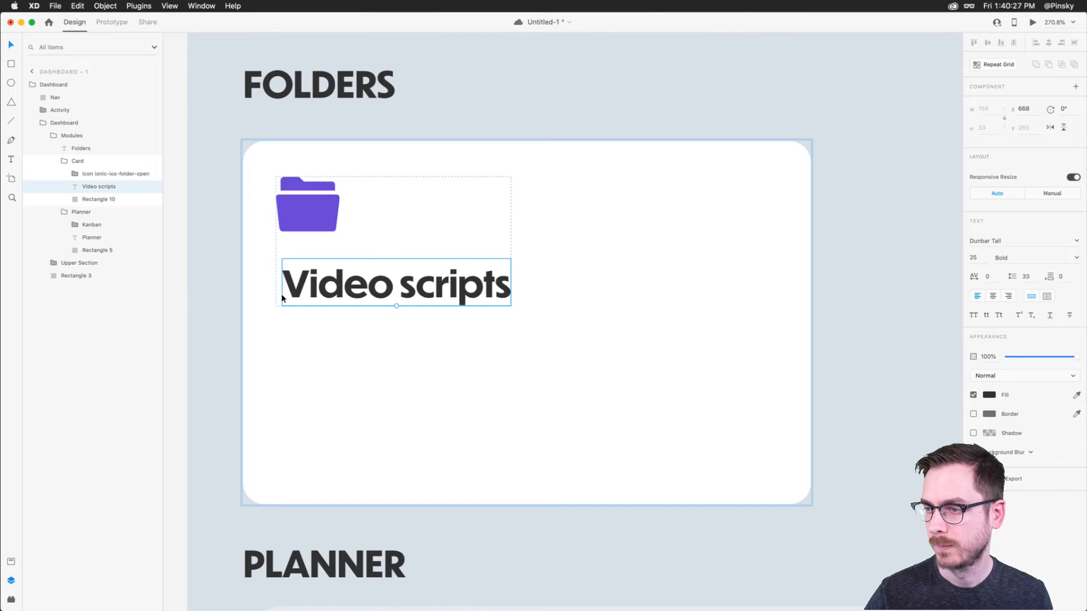
Undo the added text and switch off the stack and padding on the Card group.
{"action": "left_click", "coordinate": [85, 162]}
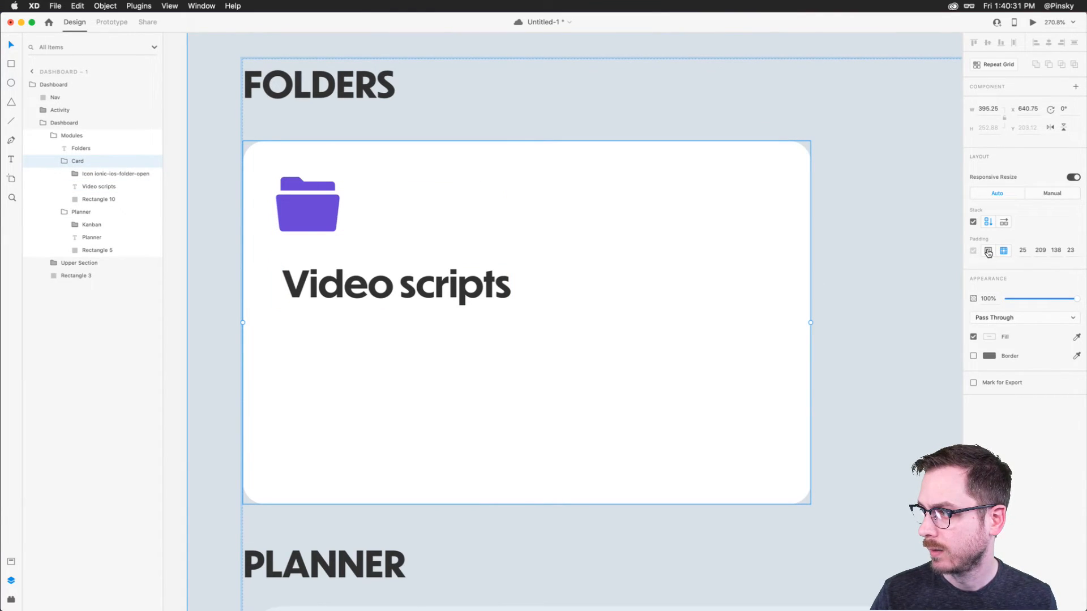
{"action": "key", "text": "super+z"}
{"action": "key", "text": "Escape"}
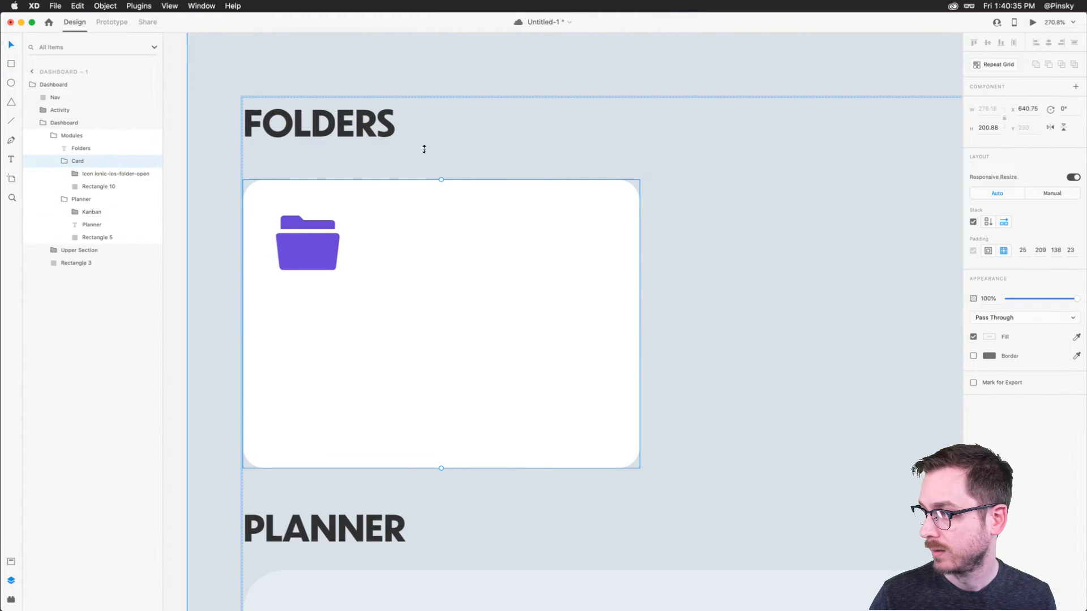
{"action": "left_click", "coordinate": [973, 222]}
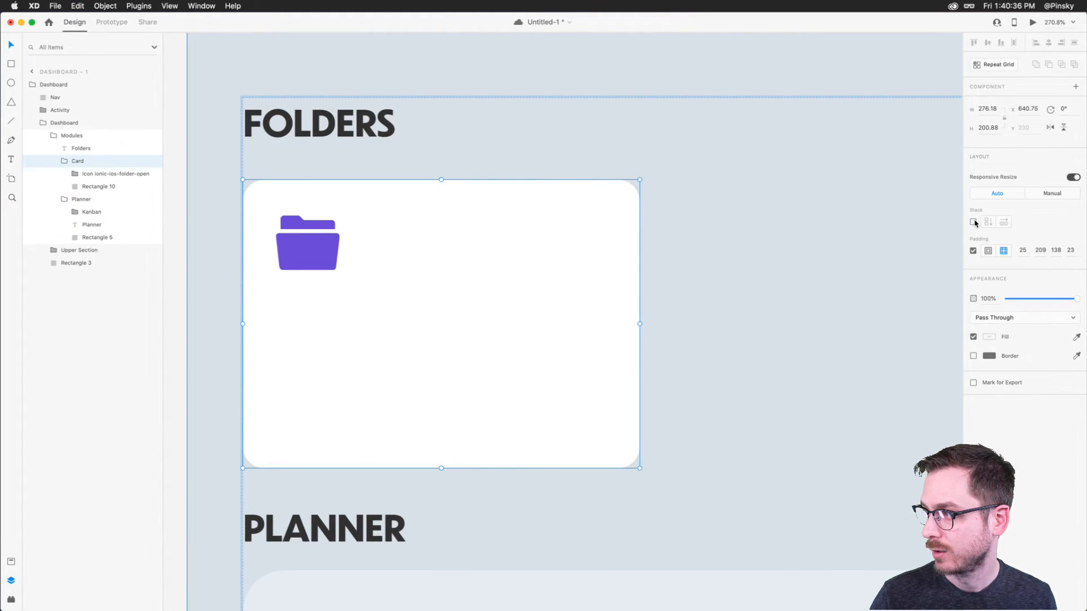
{"action": "double_click", "coordinate": [306, 275]}
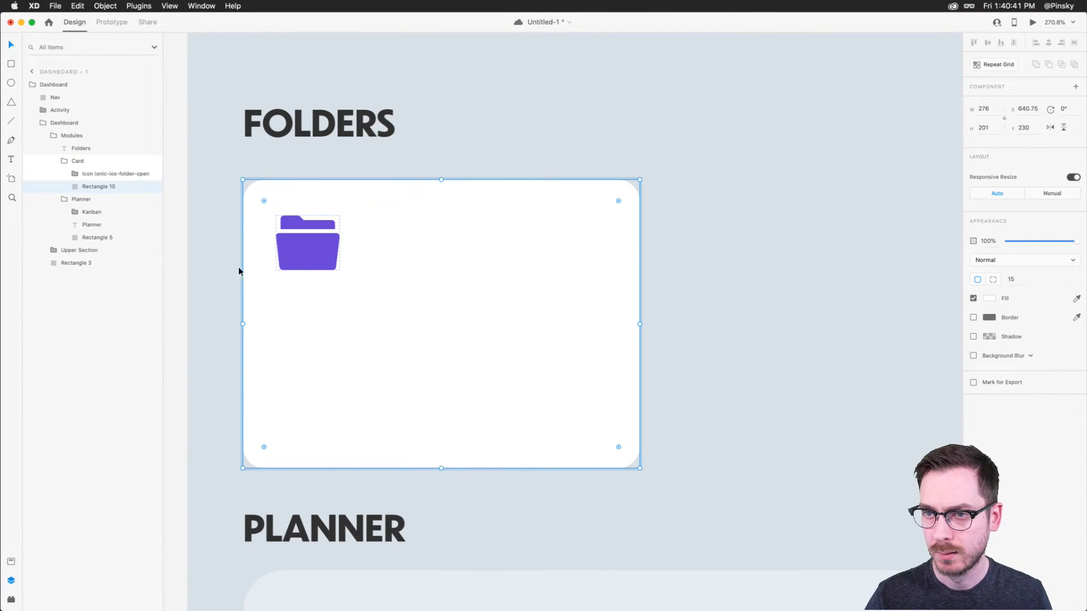
{"action": "left_click", "coordinate": [78, 161]}
{"action": "left_click", "coordinate": [973, 251]}
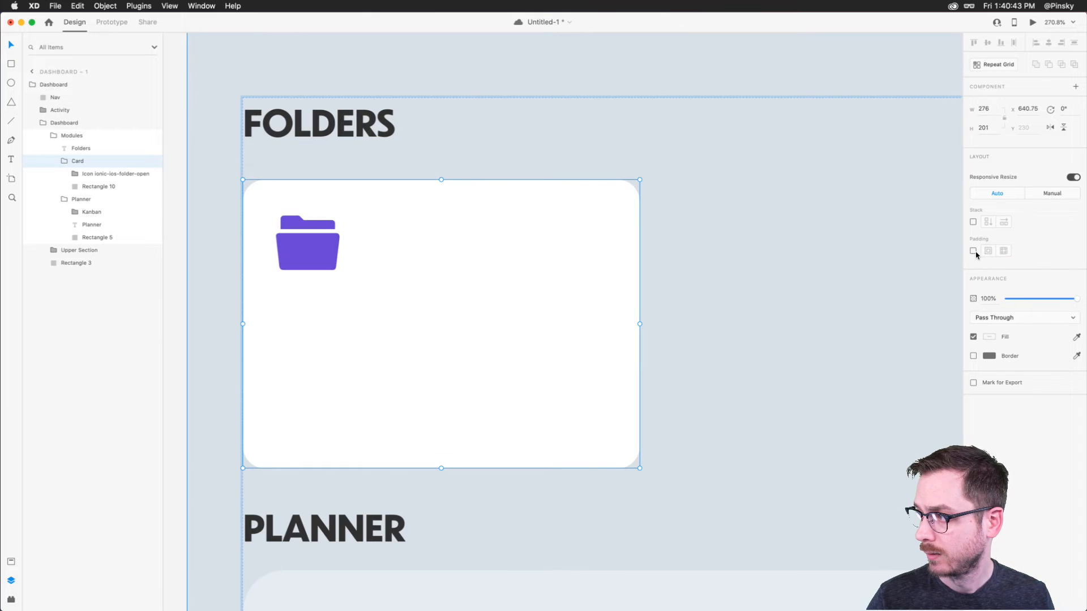
Add a text reading "Video Scripts" beneath the folder icon inside the Card group.
{"action": "double_click", "coordinate": [291, 266]}
{"action": "left_click", "coordinate": [292, 310]}
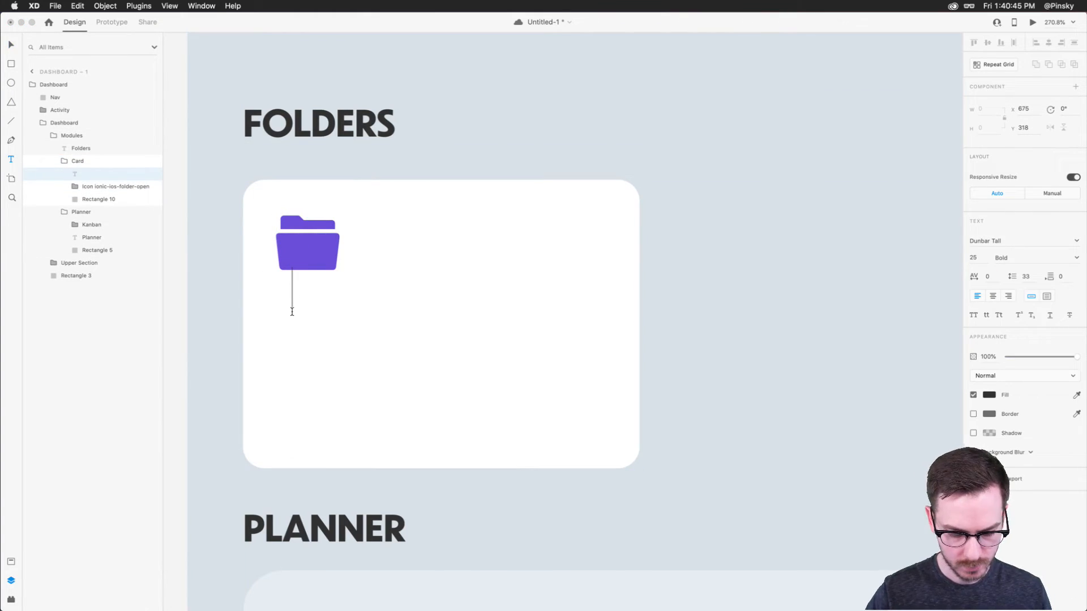
{"action": "type", "text": "Video Scripts"}
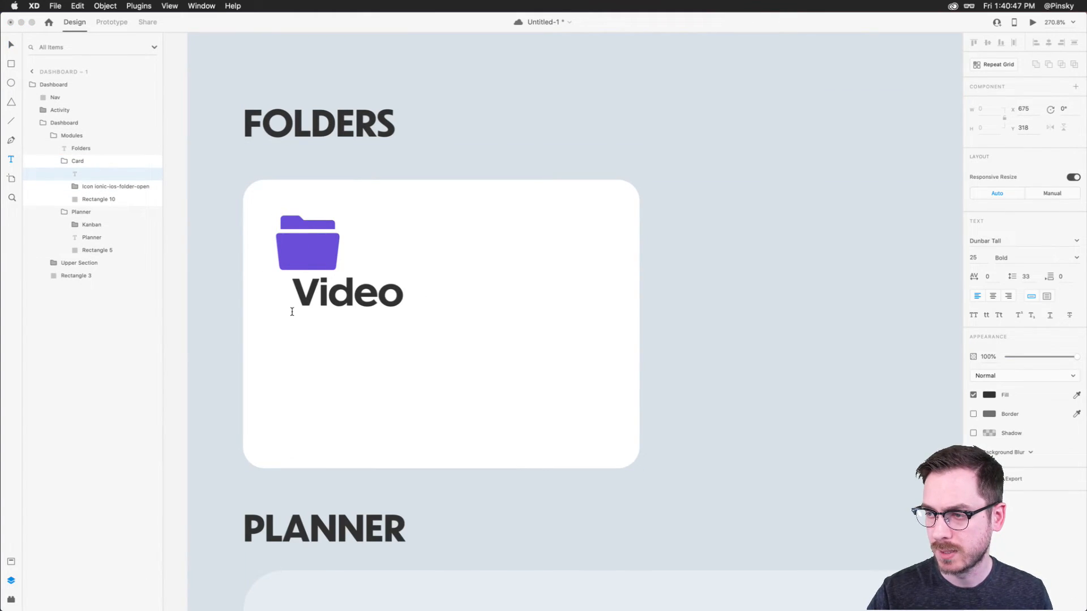
{"action": "key", "text": "Escape"}
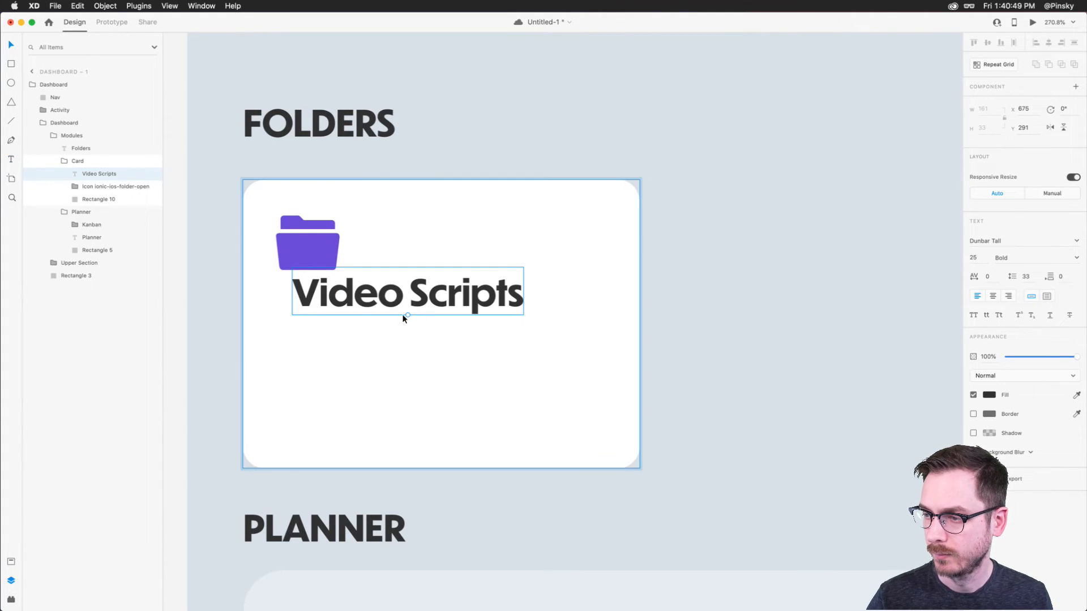
Reduce the Video Scripts text to size 17, align it with the icon's left edge and fill it with the icon's purple.
{"action": "left_click_drag", "start_coordinate": [407, 316], "coordinate": [369, 295]}
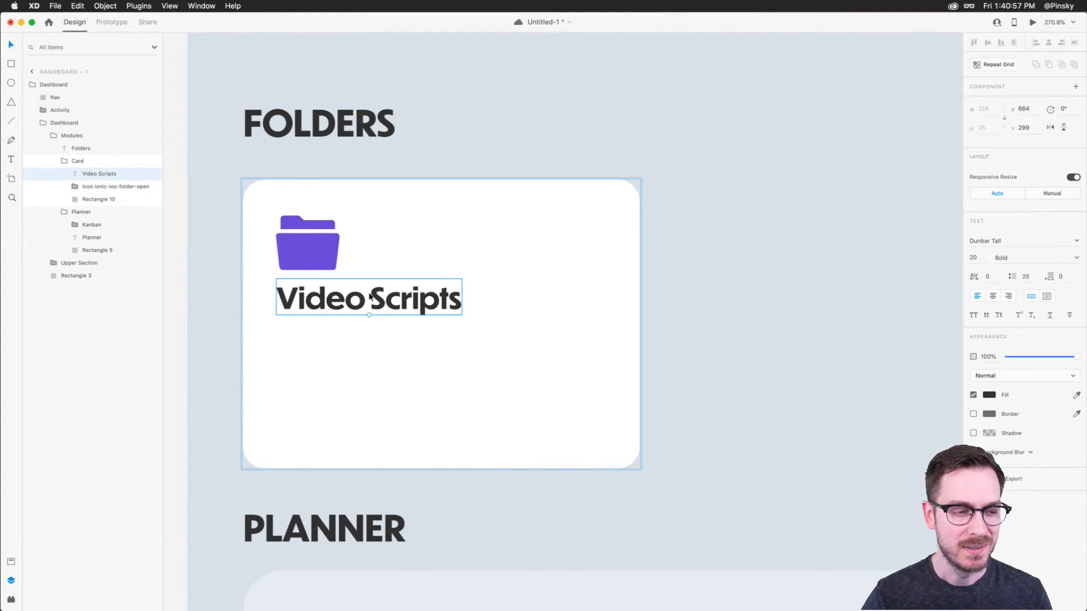
{"action": "left_click_drag", "start_coordinate": [369, 317], "coordinate": [353, 298]}
{"action": "key", "text": "i"}
{"action": "left_click", "coordinate": [312, 253]}
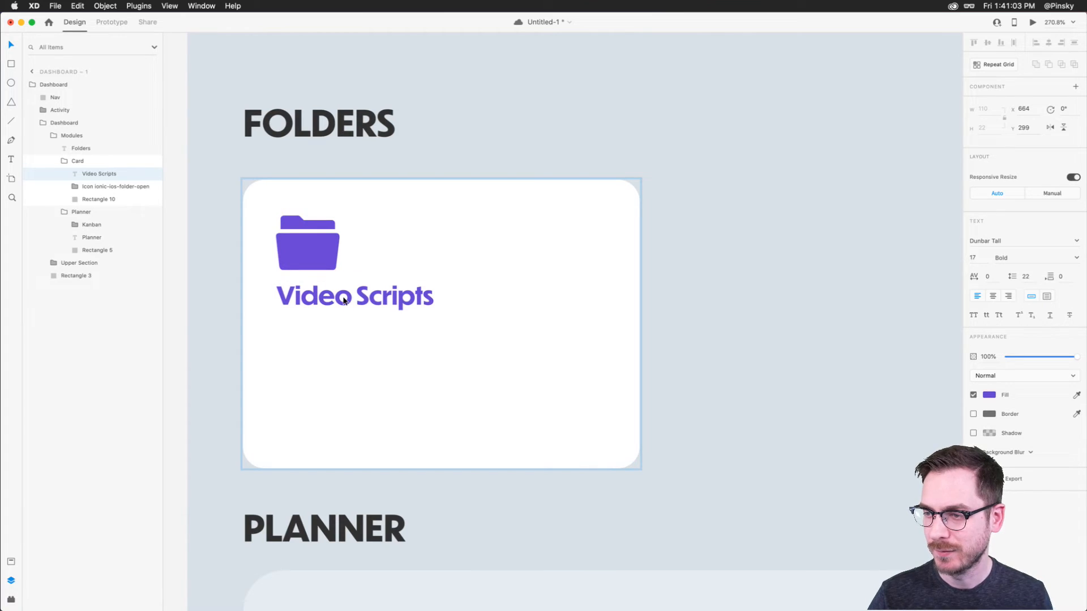
Duplicate the Video Scripts text directly below itself and change the copy to read "7 Files".
{"action": "left_click_drag", "start_coordinate": [344, 300], "coordinate": [343, 336]}
{"action": "double_click", "coordinate": [342, 334]}
{"action": "type", "text": "7 Files"}
{"action": "key", "text": "Escape"}
Set the "7 Files" text to Sofia Pro Medium at size 12 with a dark grey fill.
{"action": "left_click", "coordinate": [1012, 246]}
{"action": "type", "text": "SofiaN"}
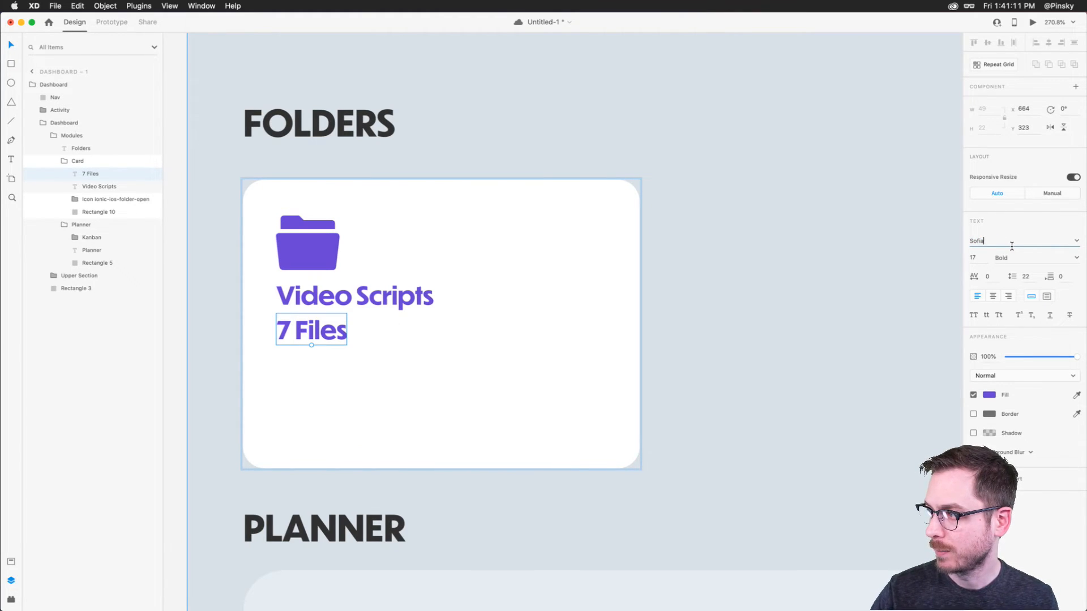
{"action": "key", "text": "Return"}
{"action": "left_click", "coordinate": [1077, 257]}
{"action": "left_click", "coordinate": [1013, 310]}
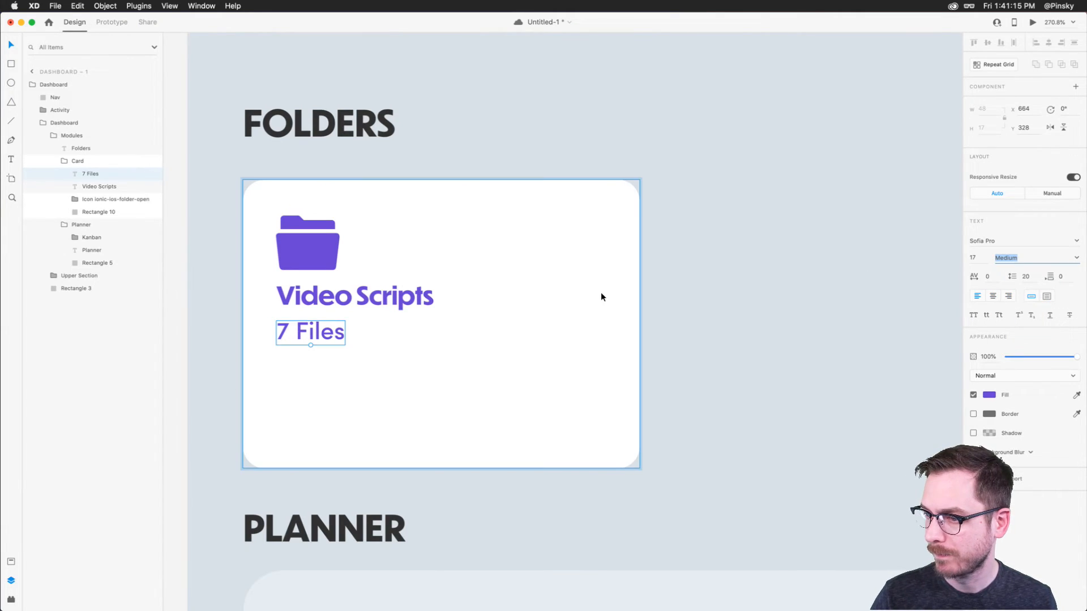
{"action": "left_click_drag", "start_coordinate": [308, 347], "coordinate": [298, 326]}
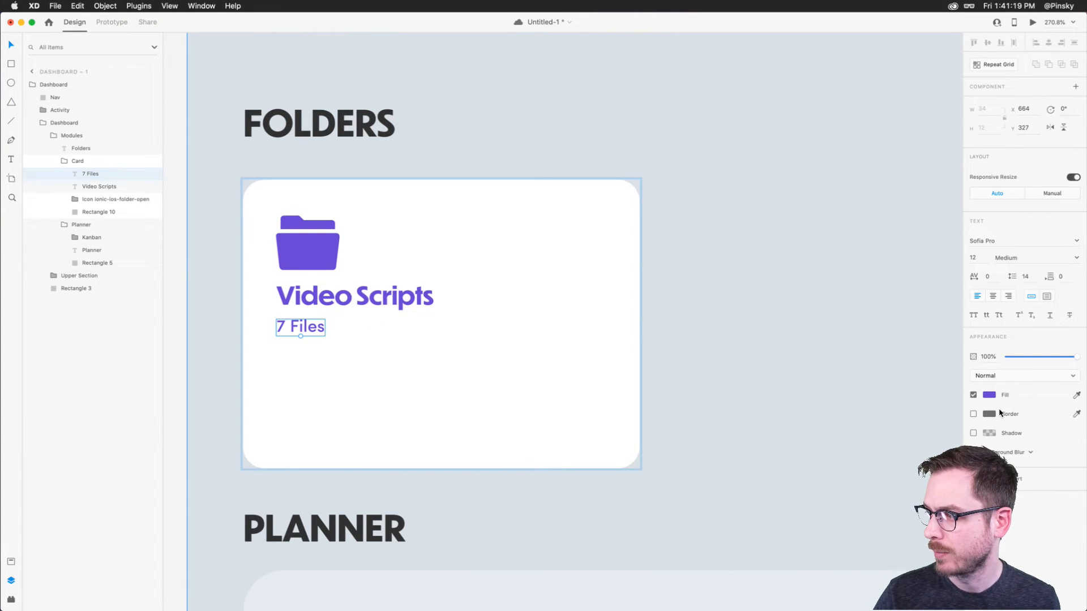
{"action": "left_click", "coordinate": [989, 395]}
{"action": "left_click", "coordinate": [861, 400]}
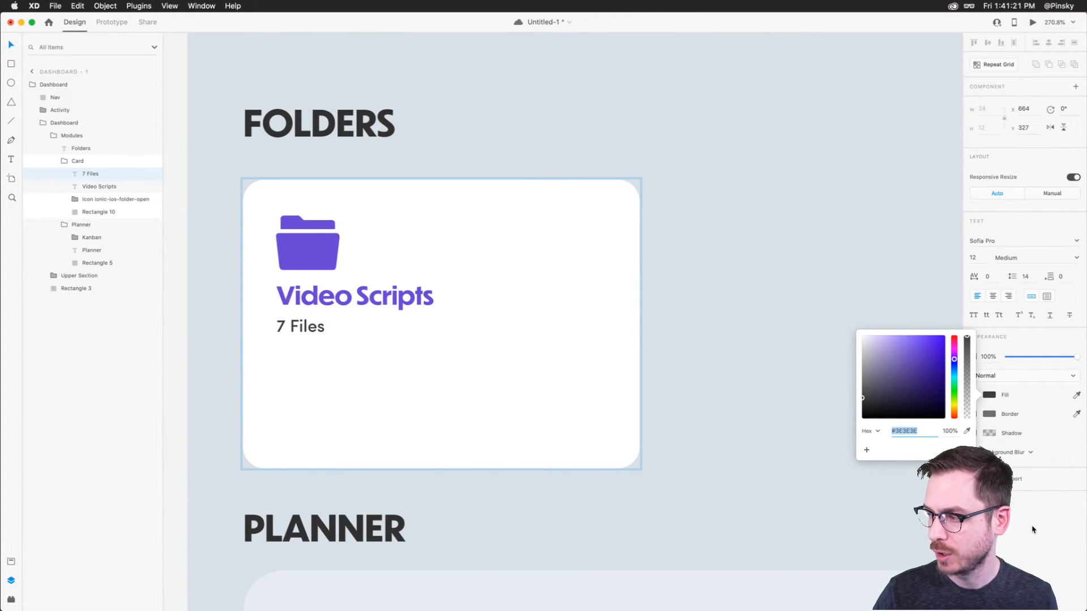
Copy the row of overlapping avatars from the two-line project card in the Kanban's middle board.
{"action": "left_click", "coordinate": [1017, 521]}
{"action": "scroll", "coordinate": [329, 300], "scroll_direction": "down", "scroll_amount": 10}
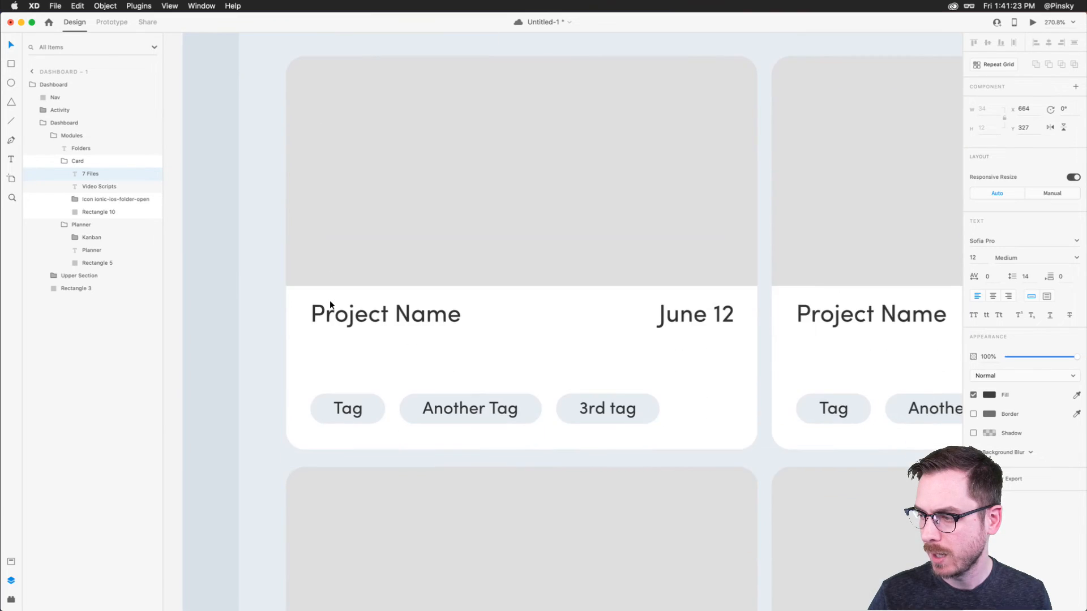
{"action": "scroll", "coordinate": [330, 300], "scroll_direction": "down", "scroll_amount": 5}
{"action": "scroll", "coordinate": [329, 300], "scroll_direction": "right", "scroll_amount": 3}
{"action": "left_click", "coordinate": [343, 414]}
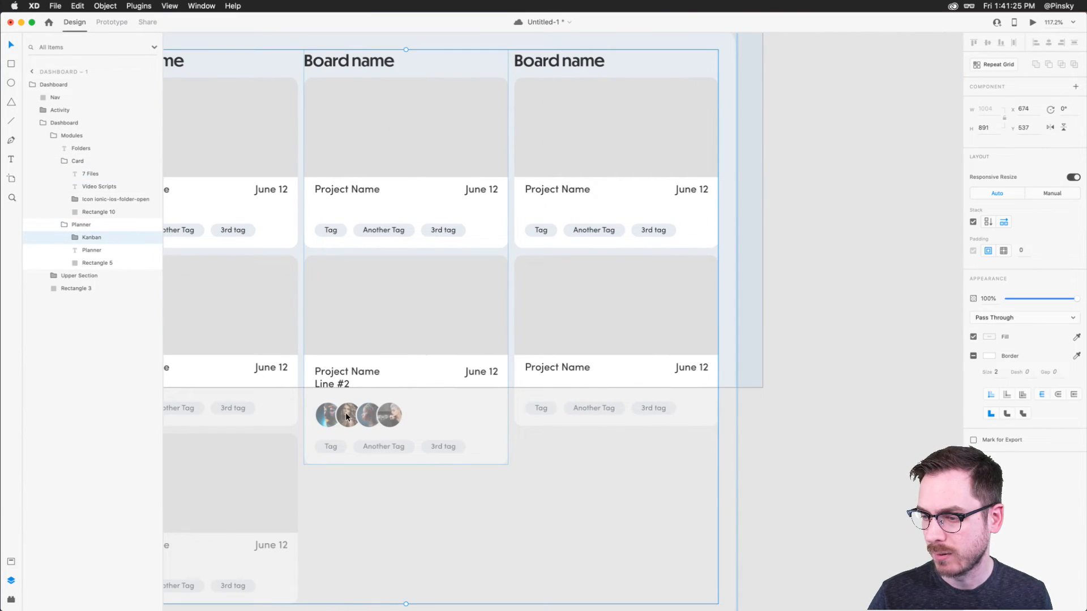
{"action": "double_click", "coordinate": [346, 415]}
{"action": "double_click", "coordinate": [346, 416]}
{"action": "double_click", "coordinate": [346, 416]}
{"action": "key", "text": "super+c"}
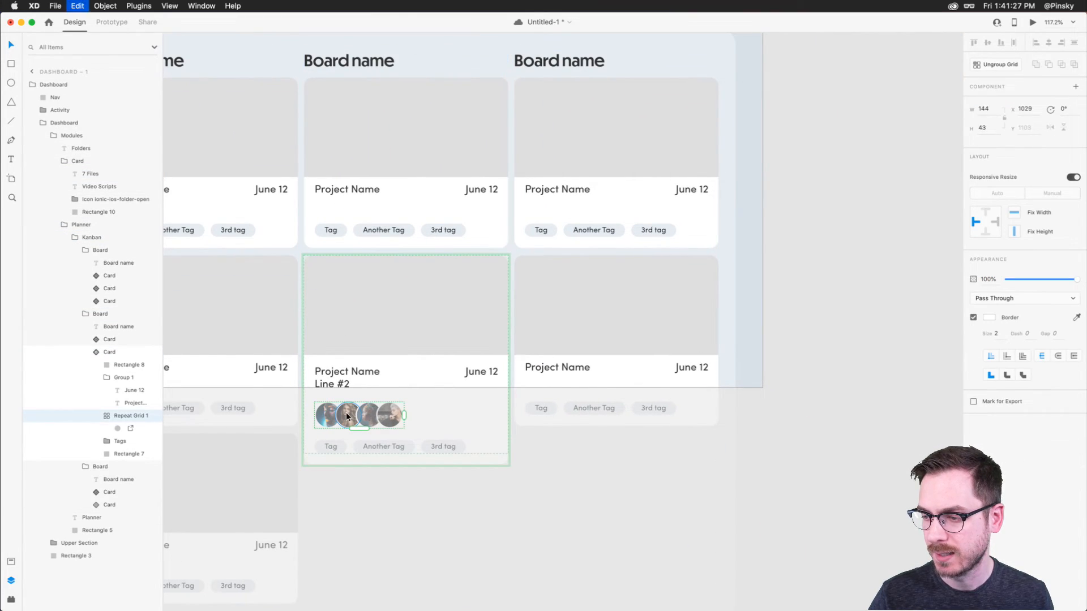
Paste the avatar row into the folder card and position it beneath the "7 Files" text, aligned with its left edge.
{"action": "scroll", "coordinate": [318, 202], "scroll_direction": "up", "scroll_amount": 5}
{"action": "scroll", "coordinate": [318, 202], "scroll_direction": "left", "scroll_amount": 3}
{"action": "left_click", "coordinate": [344, 277]}
{"action": "double_click", "coordinate": [341, 274]}
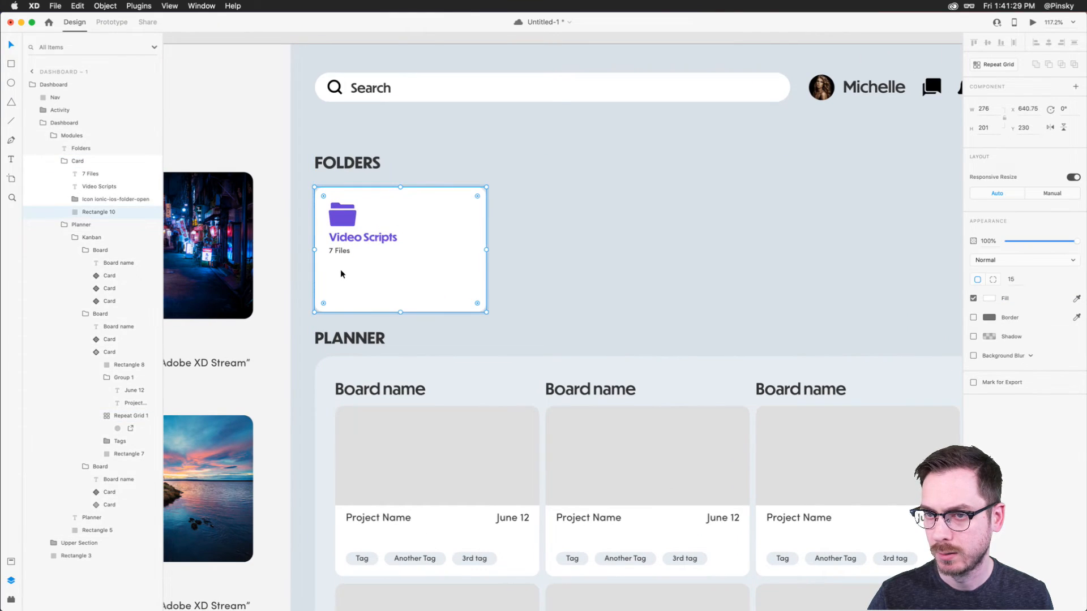
{"action": "scroll", "coordinate": [340, 269], "scroll_direction": "up", "scroll_amount": 5}
{"action": "key", "text": "super+v"}
{"action": "left_click_drag", "start_coordinate": [387, 281], "coordinate": [388, 301]}
{"action": "scroll", "coordinate": [603, 141], "scroll_direction": "up", "scroll_amount": 2}
{"action": "scroll", "coordinate": [604, 141], "scroll_direction": "right", "scroll_amount": 2}
Draw an 8 px circle near the folder card's upper-right corner, fill it with the sampled dashboard background colour and remove its border.
{"action": "key", "text": "e"}
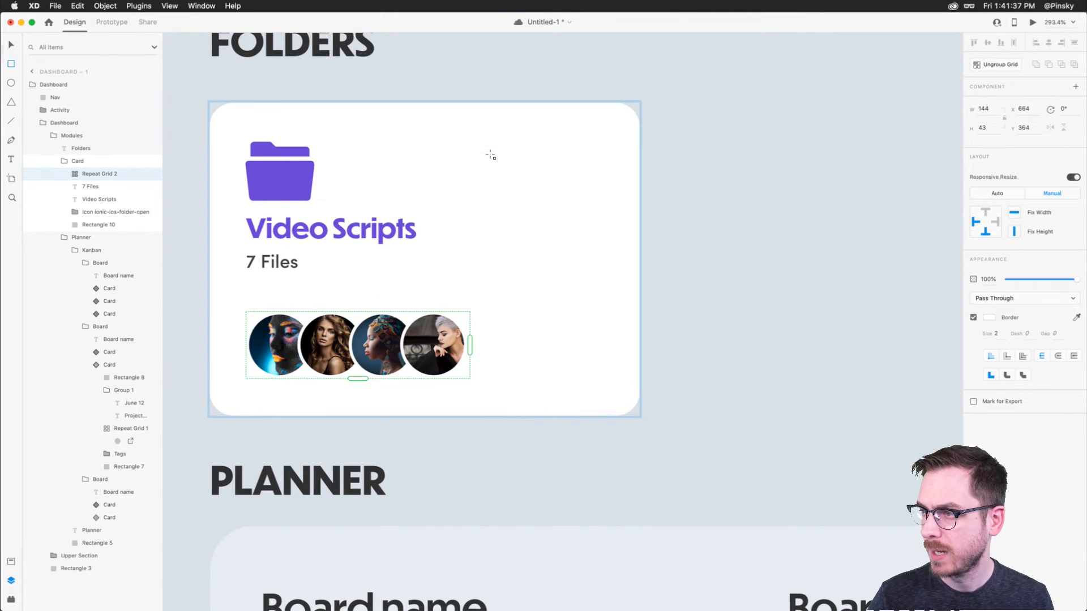
{"action": "left_click_drag", "start_coordinate": [484, 147], "coordinate": [497, 159]}
{"action": "left_click", "coordinate": [708, 191]}
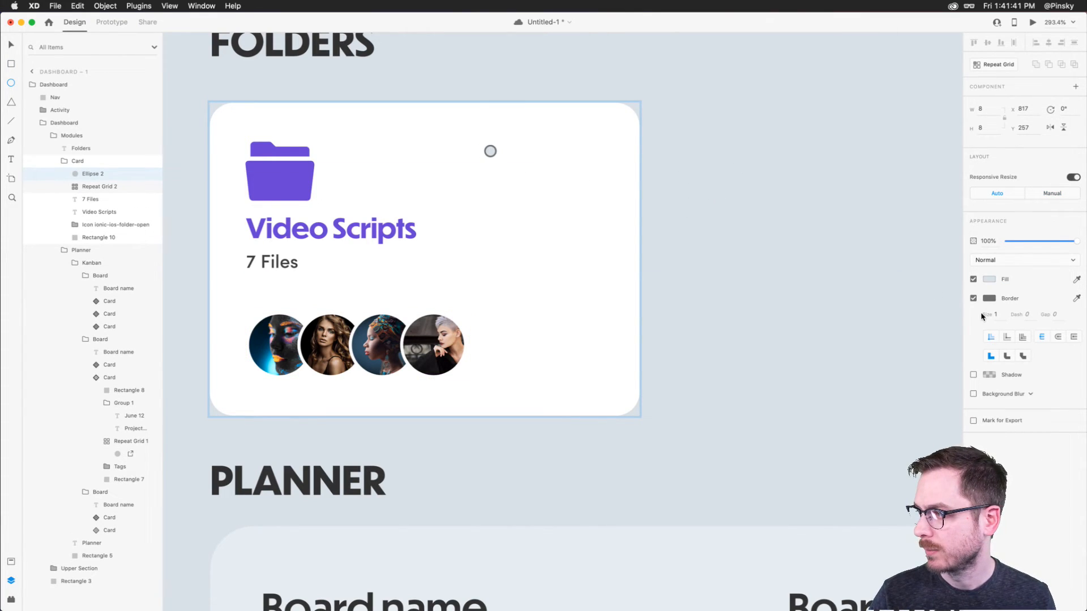
{"action": "left_click", "coordinate": [974, 299]}
Duplicate the small circle twice to form a row of three dots placed in the folder card's upper-right corner.
{"action": "key", "text": "v"}
{"action": "left_click_drag", "start_coordinate": [490, 147], "coordinate": [565, 146]}
{"action": "left_click", "coordinate": [508, 149], "text": "shift"}
{"action": "left_click", "coordinate": [493, 149], "text": "shift"}
{"action": "scroll", "coordinate": [565, 147], "scroll_direction": "down", "scroll_amount": 10}
{"action": "scroll", "coordinate": [565, 146], "scroll_direction": "up", "scroll_amount": 8}
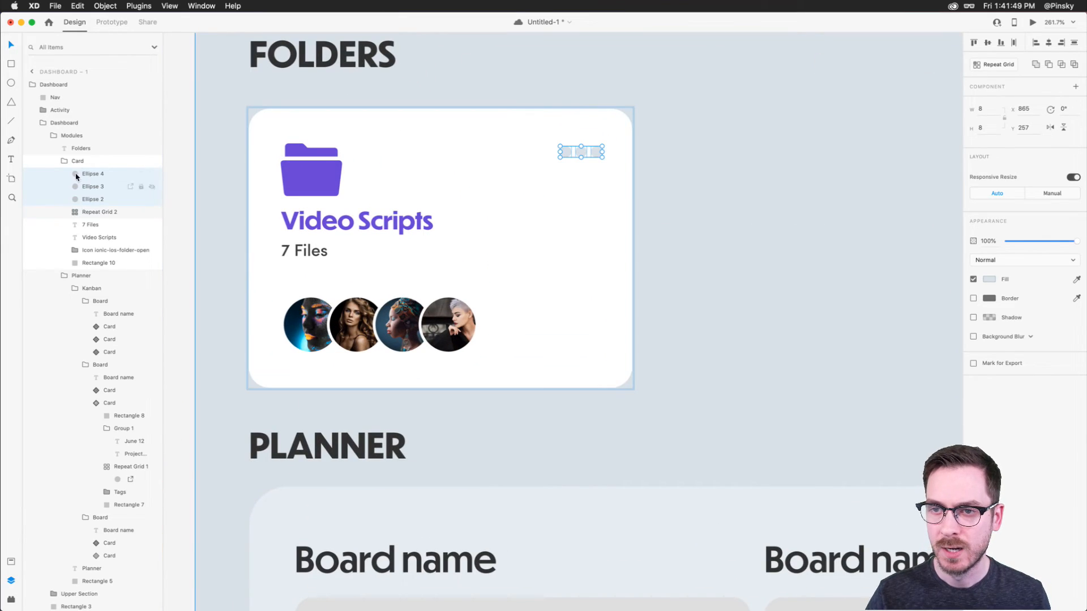
Wrap the folder Card in a new group named "Cards" and turn that group into a horizontal stack.
{"action": "left_click", "coordinate": [78, 160]}
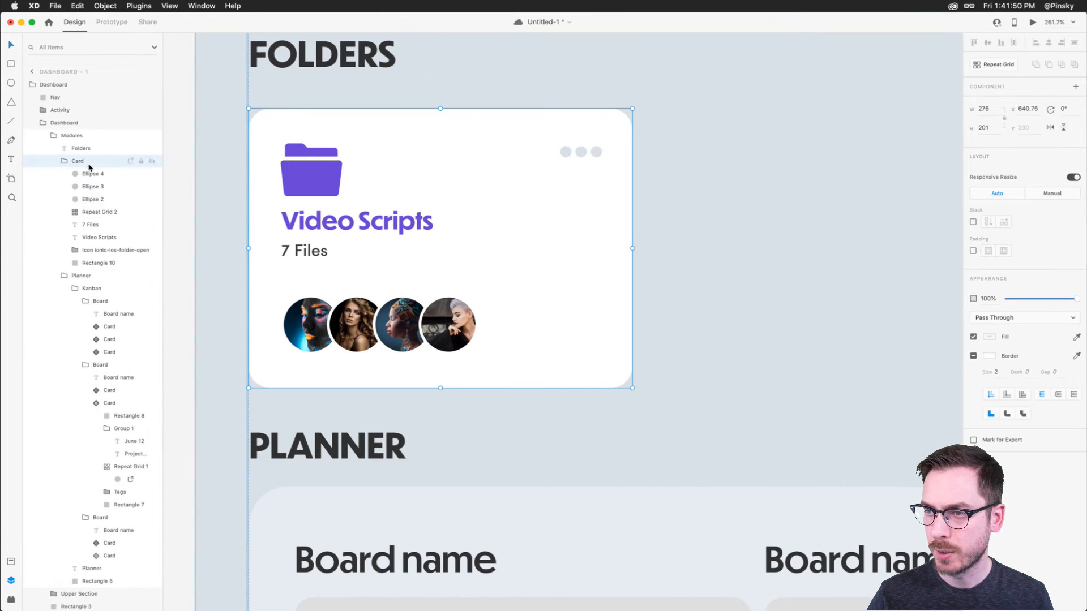
{"action": "left_click", "coordinate": [77, 136]}
{"action": "left_click", "coordinate": [77, 160]}
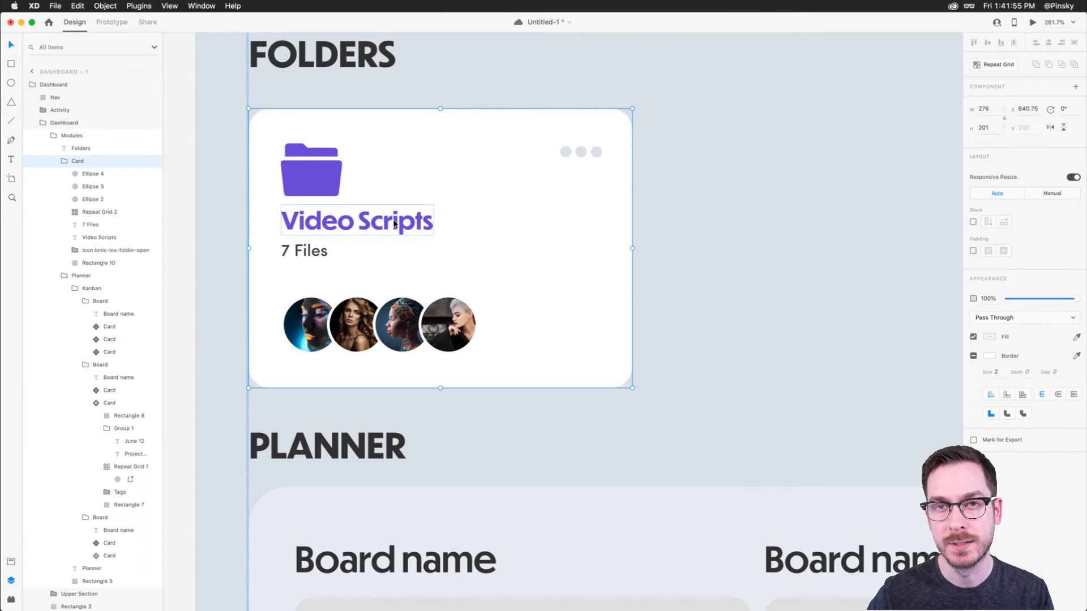
{"action": "scroll", "coordinate": [439, 196], "scroll_direction": "down", "scroll_amount": 5}
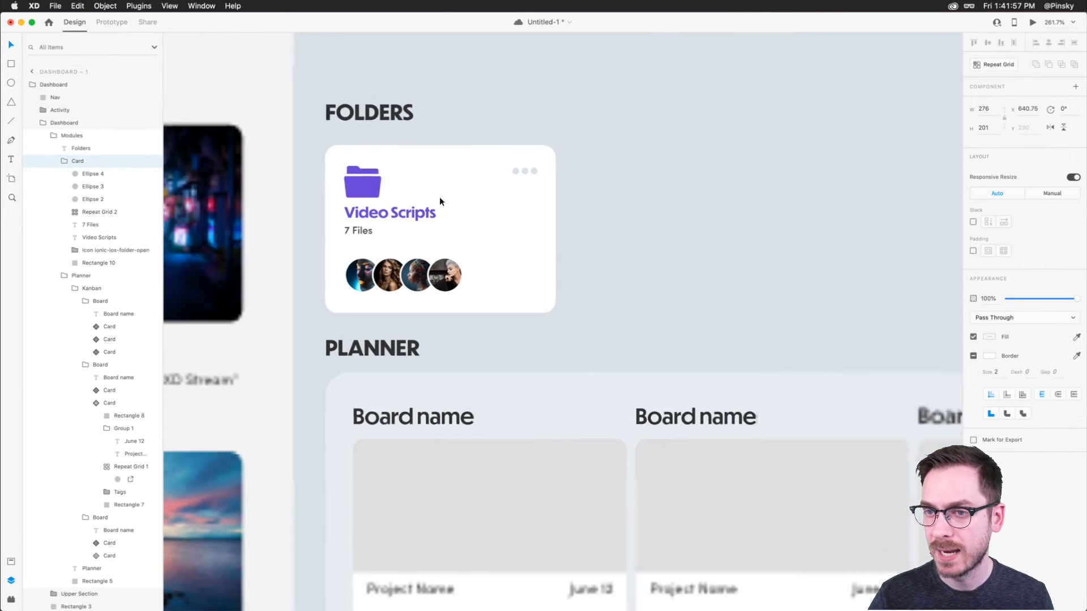
{"action": "left_click", "coordinate": [64, 161]}
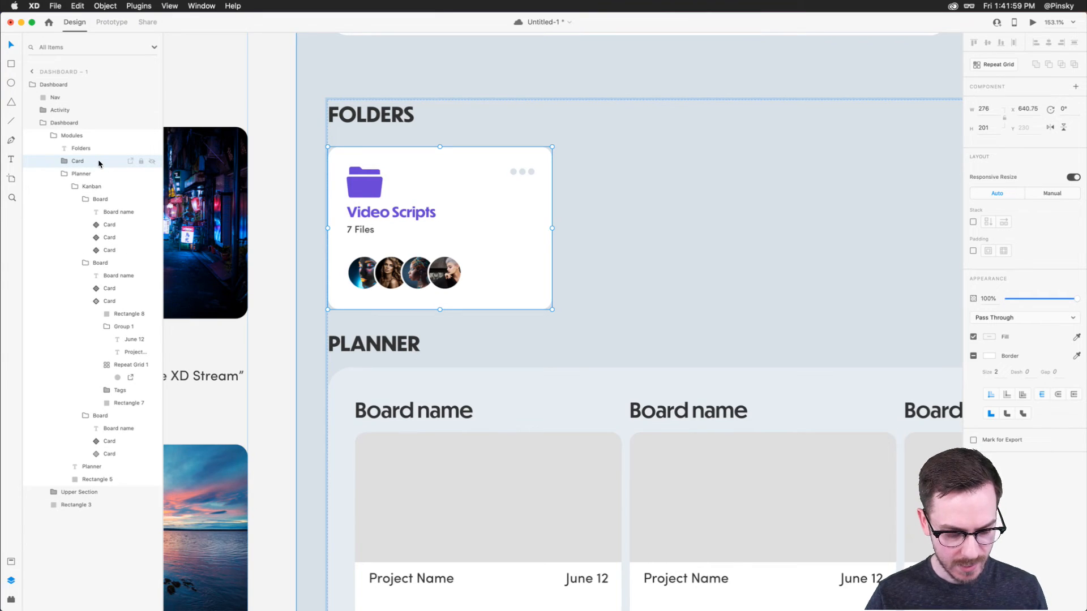
{"action": "key", "text": "super+g"}
{"action": "double_click", "coordinate": [74, 162]}
{"action": "type", "text": "Cards"}
{"action": "key", "text": "Return"}
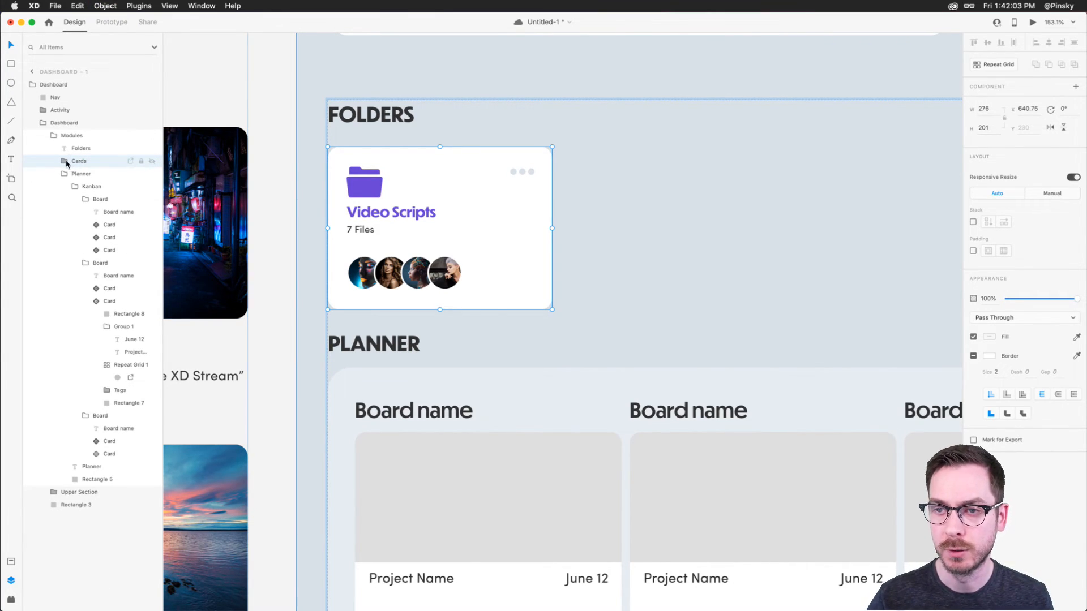
{"action": "left_click", "coordinate": [65, 161]}
{"action": "left_click", "coordinate": [972, 221]}
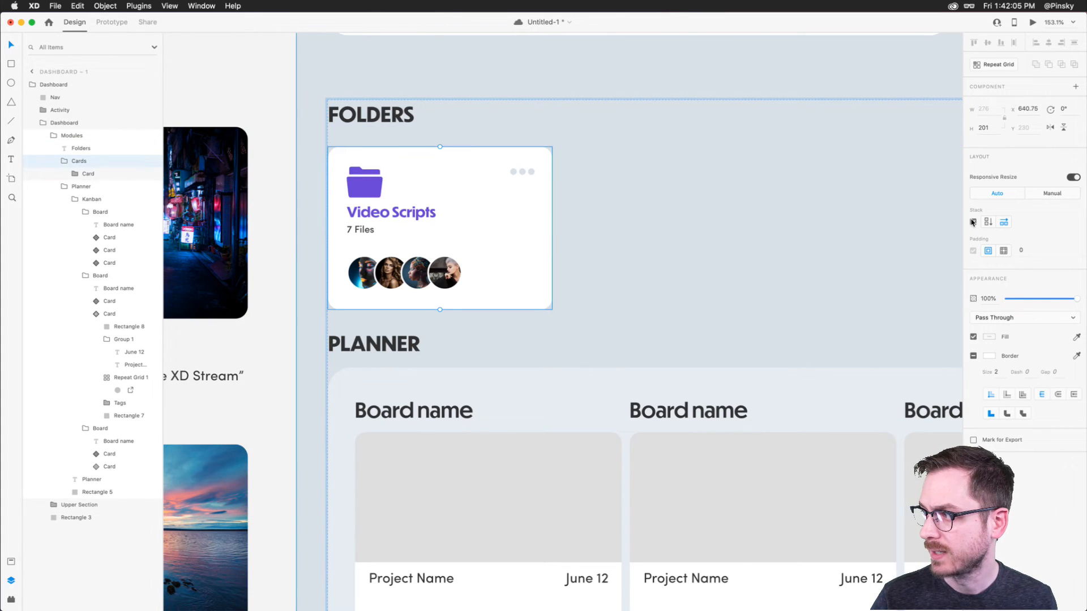
Duplicate the folder card three times inside the Cards stack and widen the spacing between the cards to about 22 px.
{"action": "left_click", "coordinate": [462, 207]}
{"action": "key", "text": "super+d"}
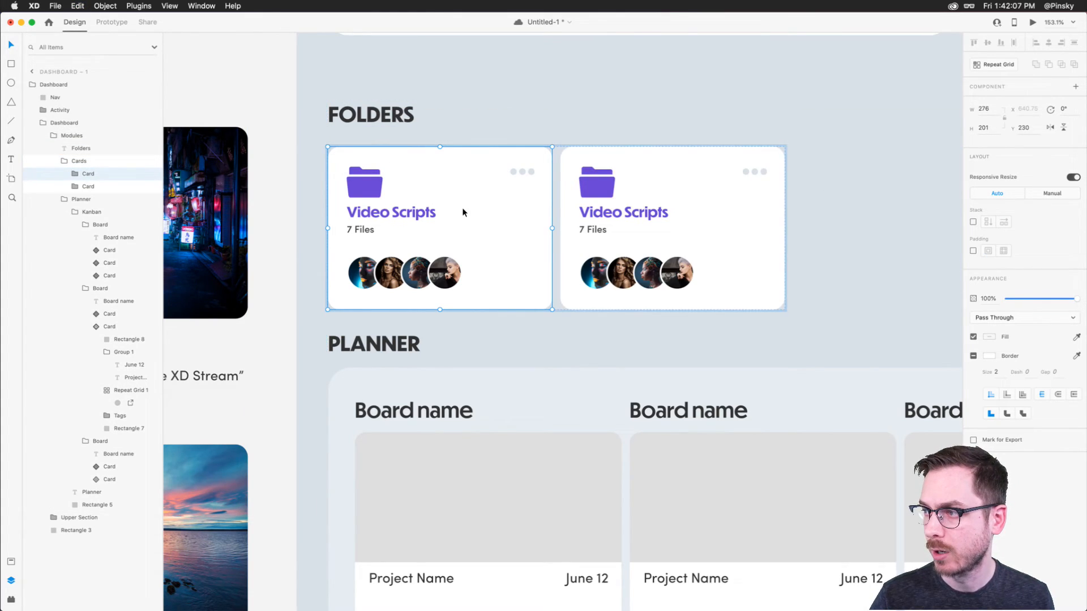
{"action": "scroll", "coordinate": [463, 212], "scroll_direction": "right", "scroll_amount": 5}
{"action": "key", "text": "super+d"}
{"action": "scroll", "coordinate": [666, 219], "scroll_direction": "right", "scroll_amount": 3}
{"action": "scroll", "coordinate": [666, 220], "scroll_direction": "down", "scroll_amount": 5}
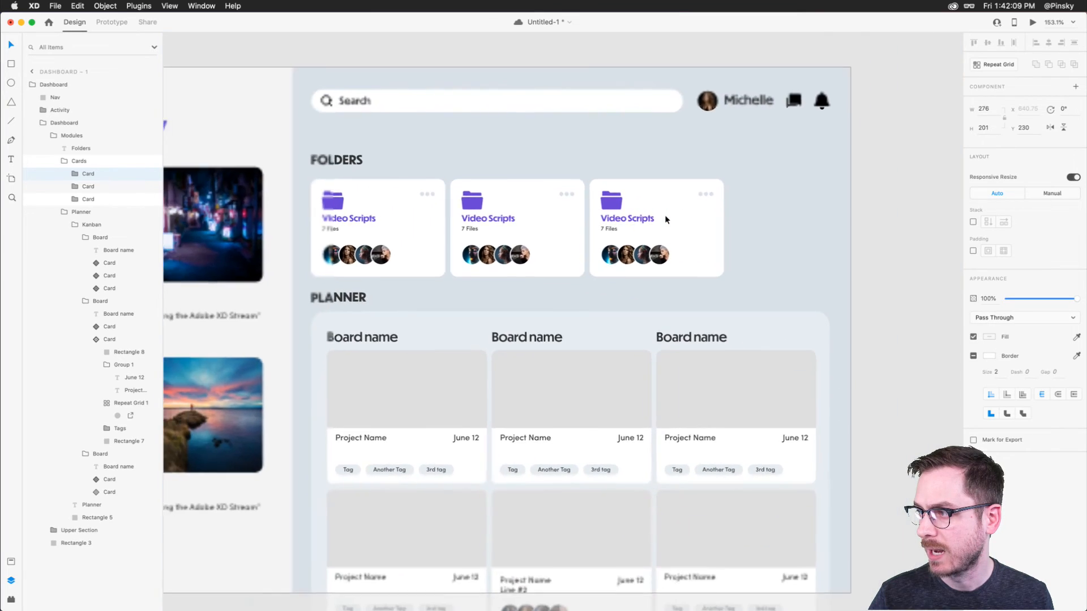
{"action": "scroll", "coordinate": [665, 215], "scroll_direction": "up", "scroll_amount": 3}
{"action": "key", "text": "super+d"}
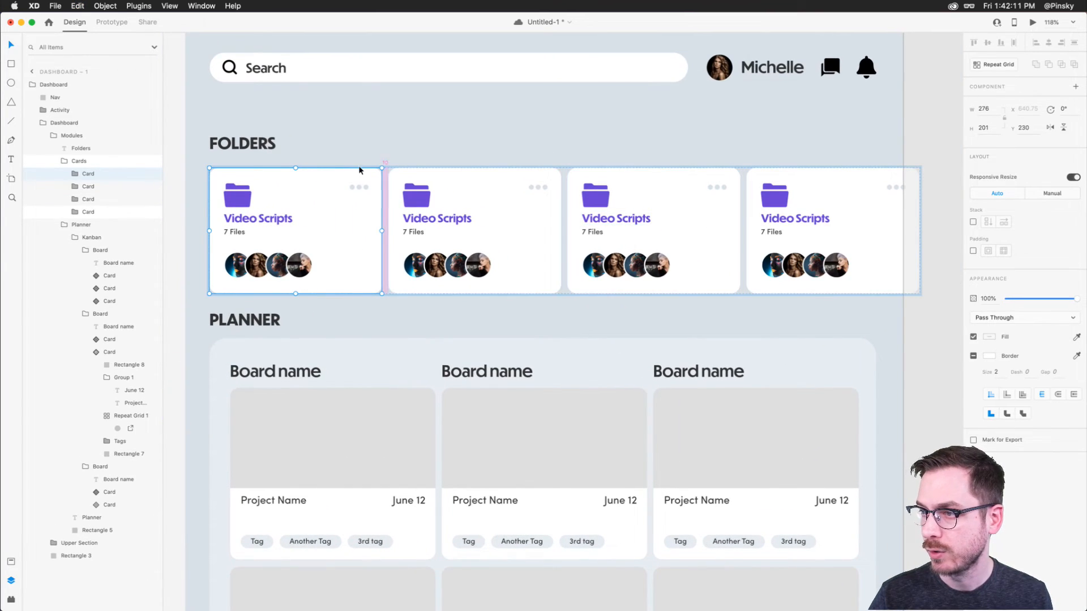
{"action": "left_click_drag", "start_coordinate": [389, 199], "coordinate": [395, 204]}
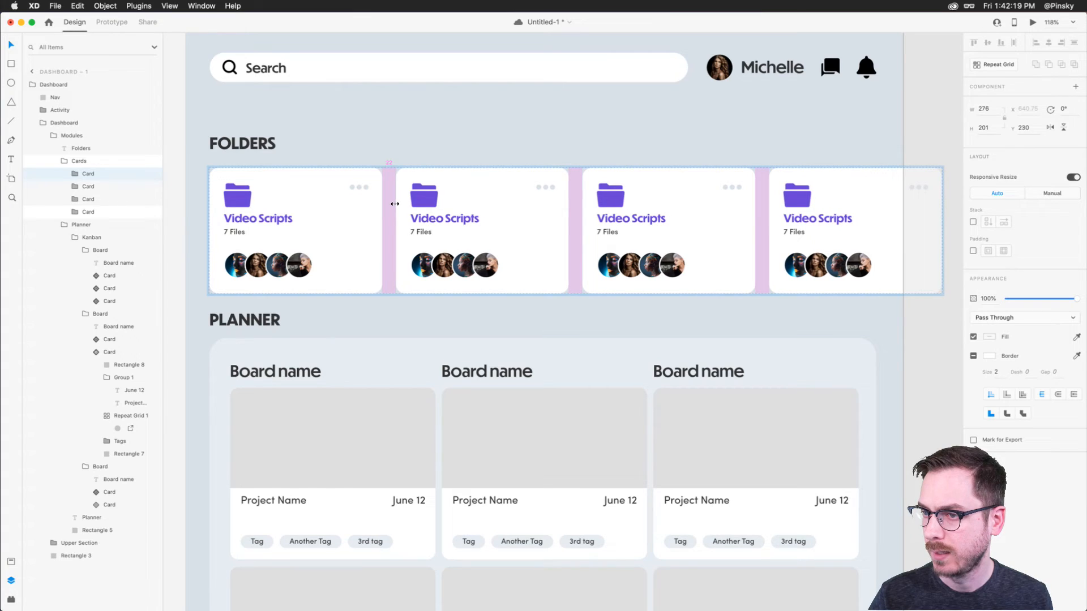
Change the title of the second folder card to "Example Files".
{"action": "scroll", "coordinate": [440, 212], "scroll_direction": "up", "scroll_amount": 5}
{"action": "scroll", "coordinate": [433, 210], "scroll_direction": "right", "scroll_amount": 3}
{"action": "scroll", "coordinate": [433, 210], "scroll_direction": "down", "scroll_amount": 1}
{"action": "left_click", "coordinate": [340, 165]}
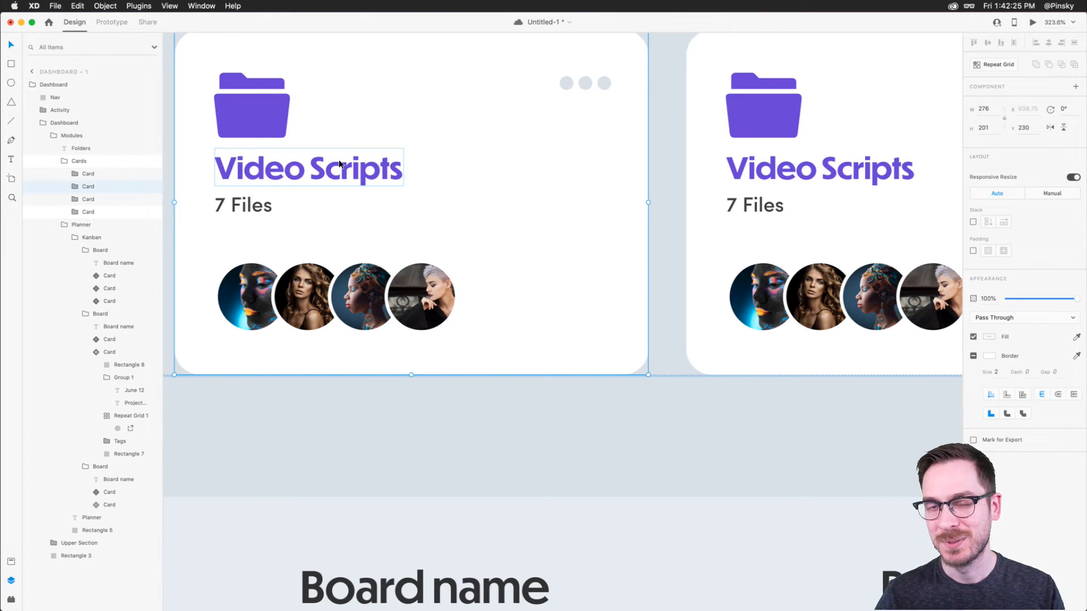
{"action": "scroll", "coordinate": [339, 165], "scroll_direction": "down", "scroll_amount": 10}
{"action": "scroll", "coordinate": [339, 164], "scroll_direction": "right", "scroll_amount": 5}
{"action": "scroll", "coordinate": [522, 541], "scroll_direction": "up", "scroll_amount": 4}
{"action": "scroll", "coordinate": [522, 541], "scroll_direction": "up", "scroll_amount": 5}
{"action": "scroll", "coordinate": [505, 405], "scroll_direction": "left", "scroll_amount": 2}
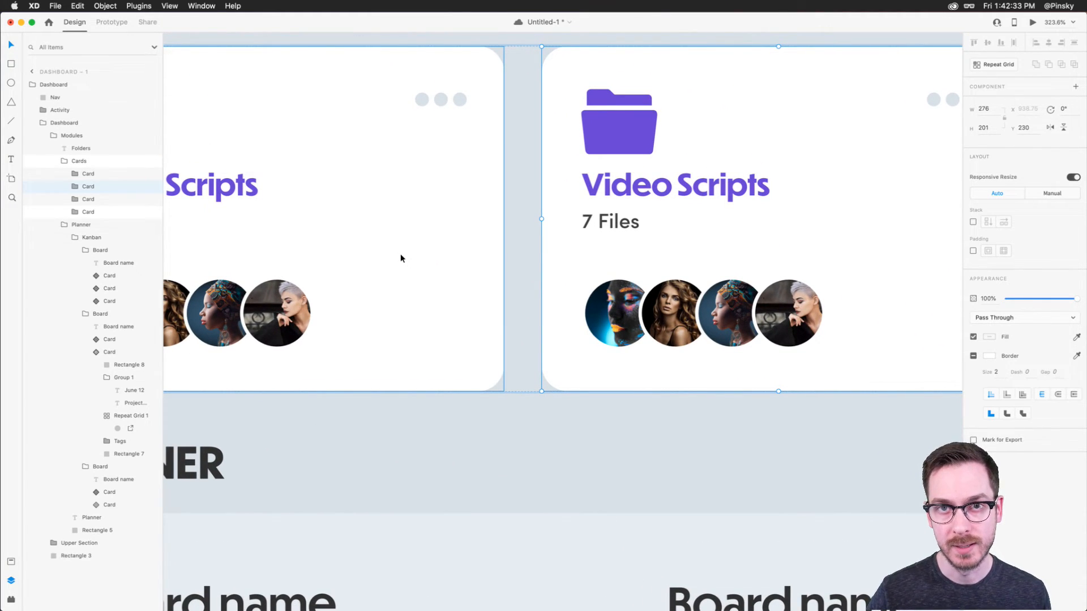
{"action": "scroll", "coordinate": [399, 255], "scroll_direction": "left", "scroll_amount": 5}
{"action": "double_click", "coordinate": [368, 199]}
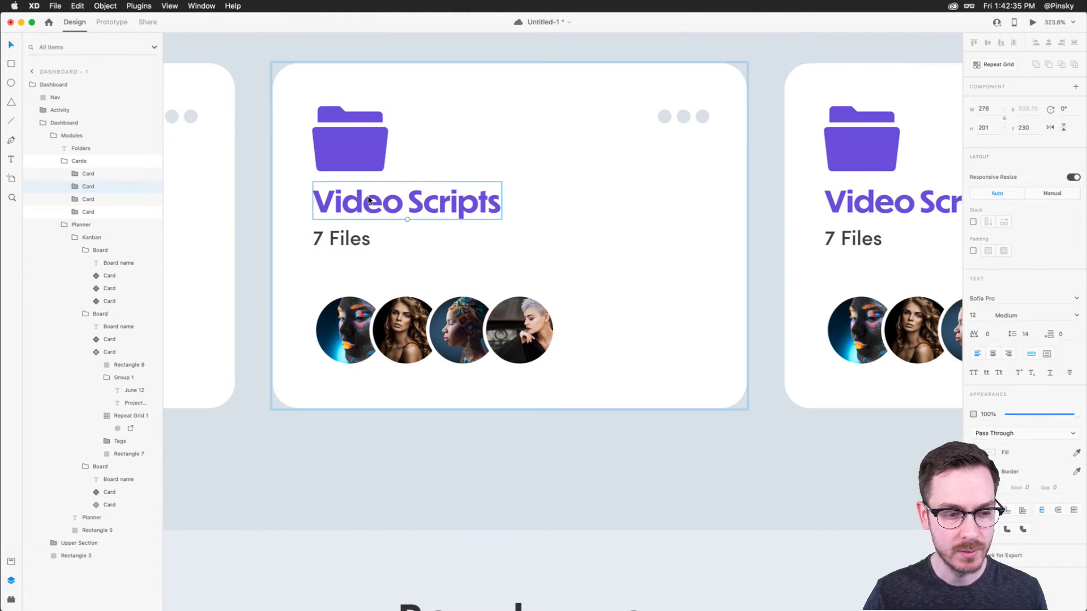
{"action": "double_click", "coordinate": [368, 199]}
{"action": "type", "text": "Example"}
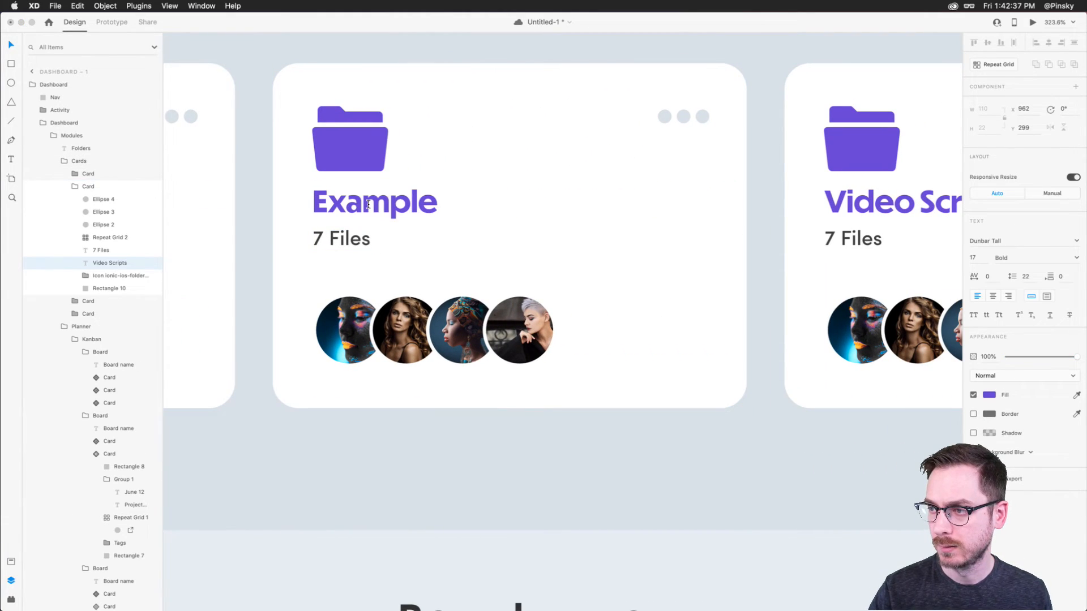
{"action": "type", "text": " Files"}
{"action": "key", "text": "Escape"}
{"action": "key", "text": "Escape"}
{"action": "scroll", "coordinate": [368, 199], "scroll_direction": "down", "scroll_amount": 5}
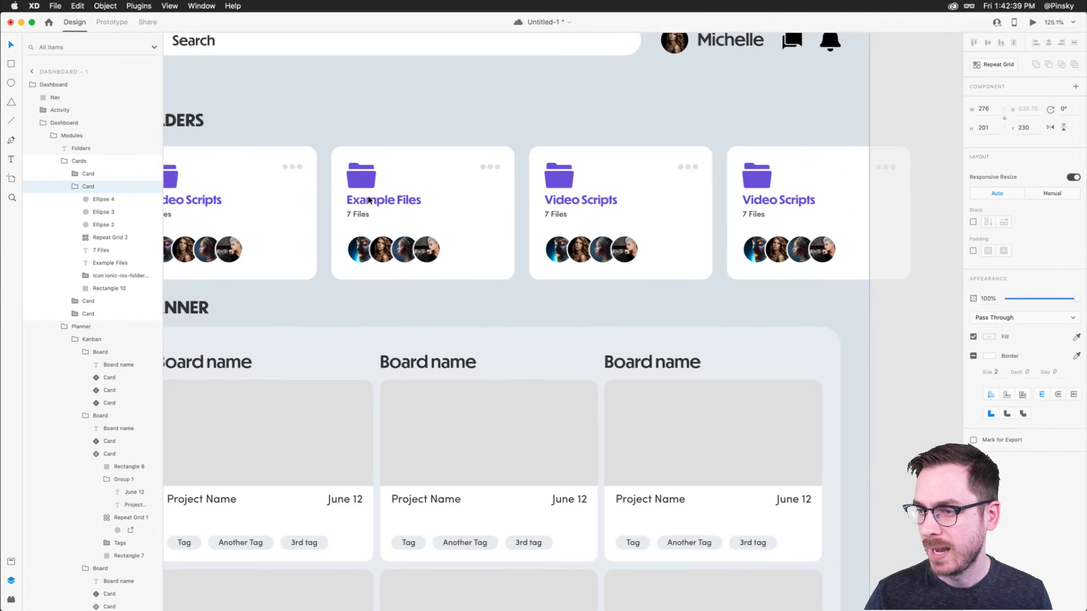
Duplicate the entire Cards stack to create a second row of folder cards above the Planner.
{"action": "scroll", "coordinate": [368, 200], "scroll_direction": "left", "scroll_amount": 5}
{"action": "left_click", "coordinate": [340, 182]}
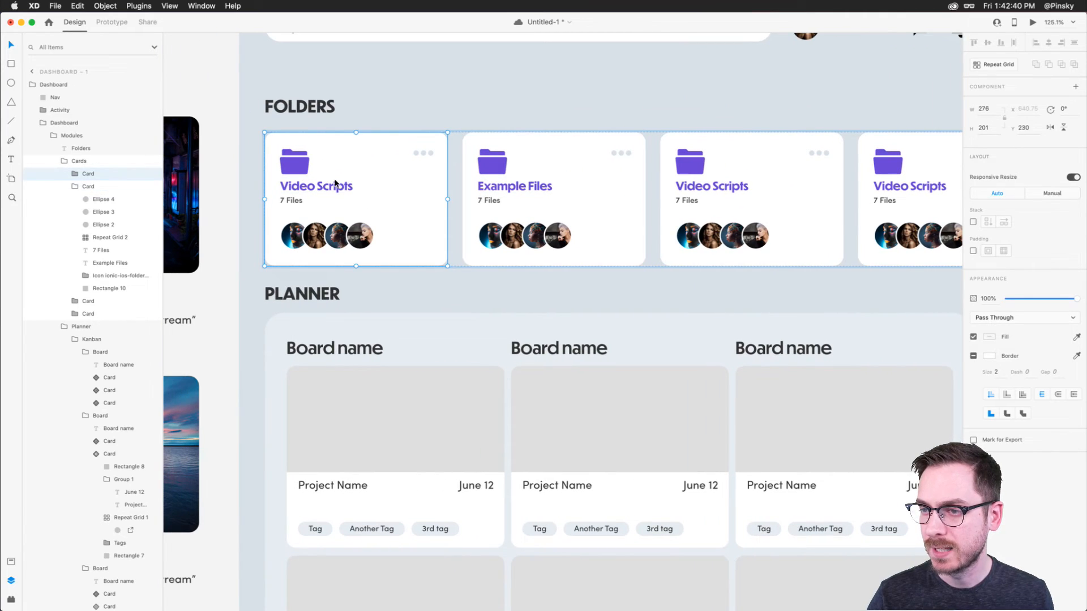
{"action": "left_click", "coordinate": [79, 162]}
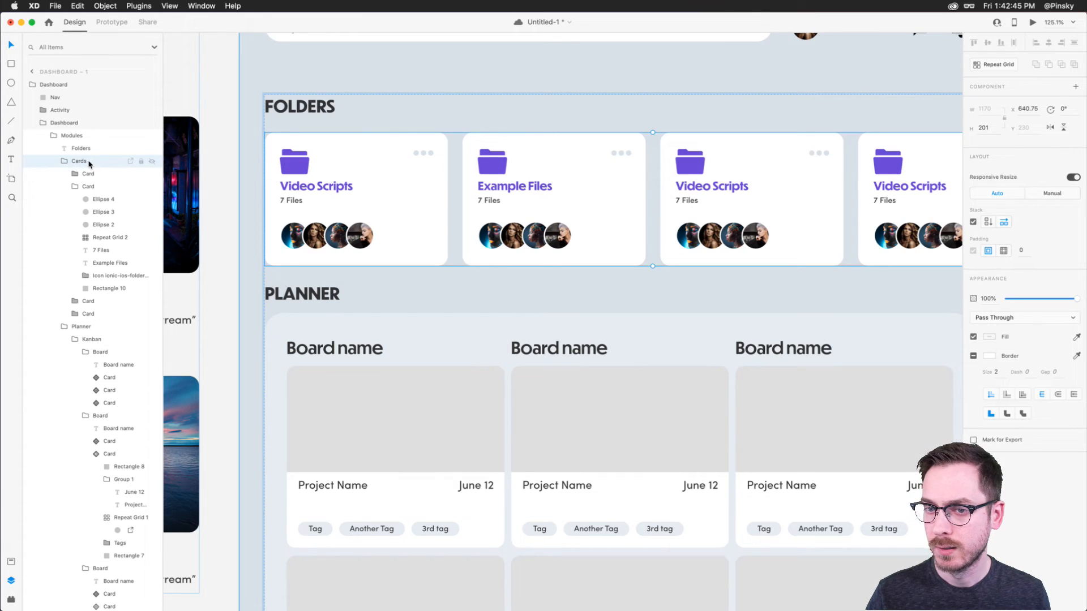
{"action": "key", "text": "super+d"}
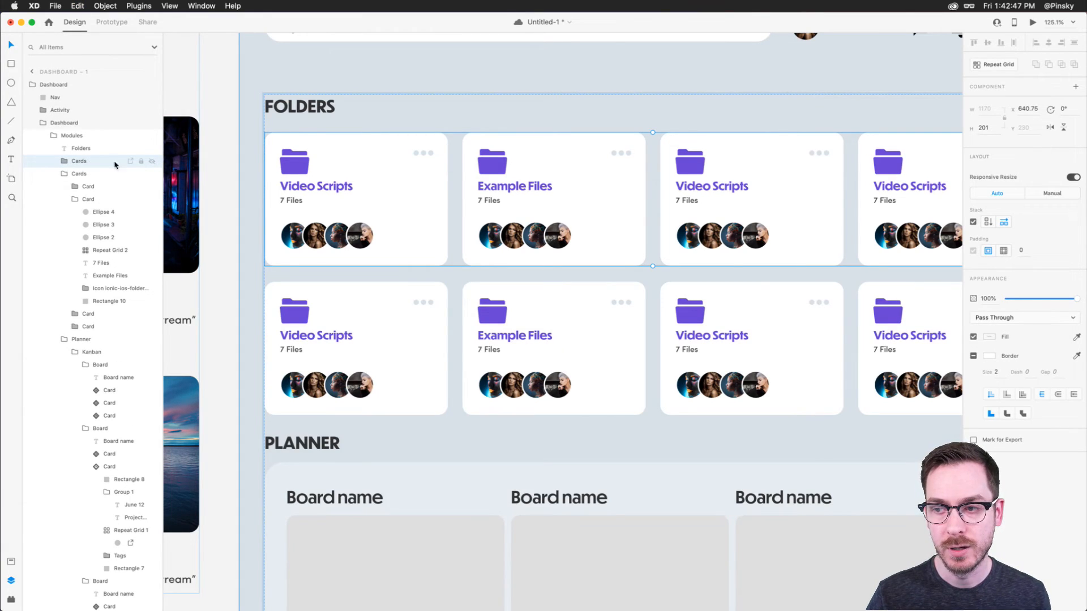
{"action": "scroll", "coordinate": [501, 237], "scroll_direction": "down", "scroll_amount": 6}
{"action": "scroll", "coordinate": [496, 233], "scroll_direction": "right", "scroll_amount": 2}
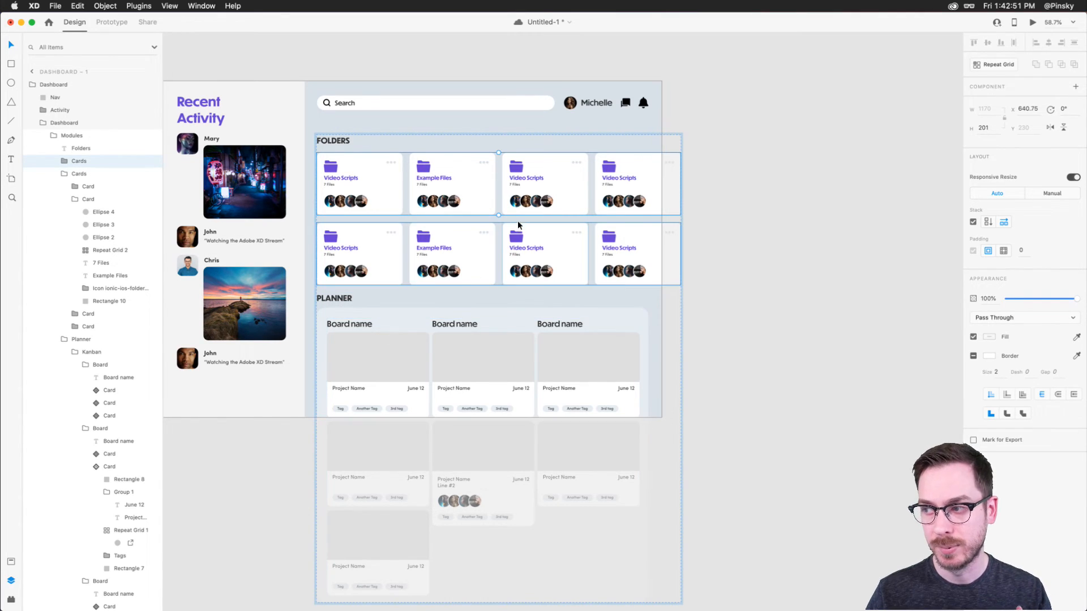
Delete the last card of the lower folder row and move that three-card row above the four-card row.
{"action": "double_click", "coordinate": [585, 250]}
{"action": "key", "text": "Delete"}
{"action": "left_click", "coordinate": [728, 253]}
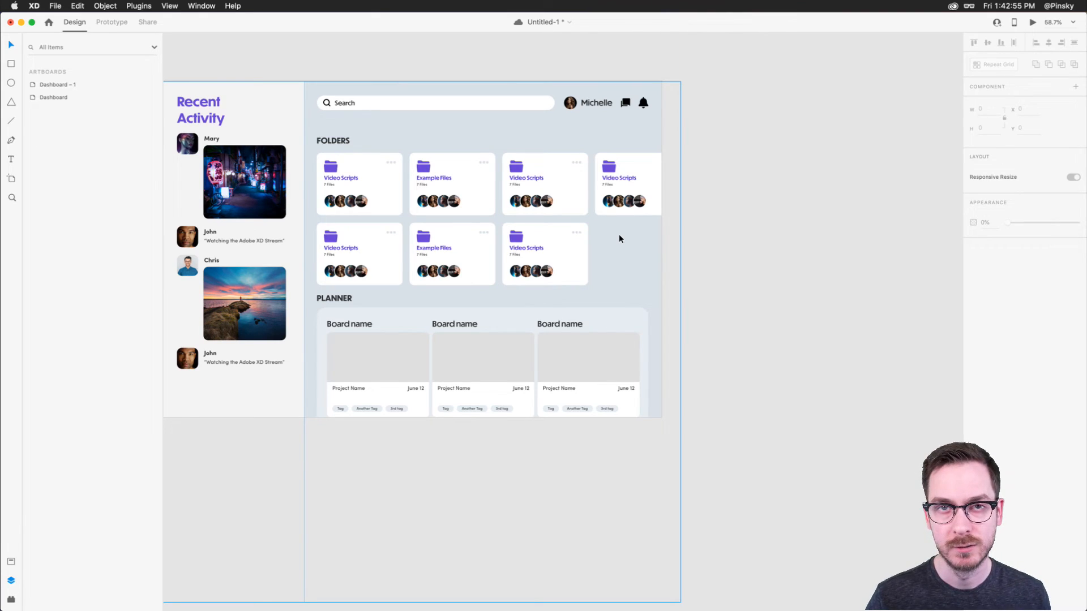
{"action": "double_click", "coordinate": [373, 235]}
{"action": "double_click", "coordinate": [373, 236]}
{"action": "double_click", "coordinate": [373, 236]}
{"action": "left_click_drag", "start_coordinate": [374, 238], "coordinate": [357, 259]}
Try to move the Planner section above the folder rows in the Modules stack.
{"action": "left_click", "coordinate": [334, 299]}
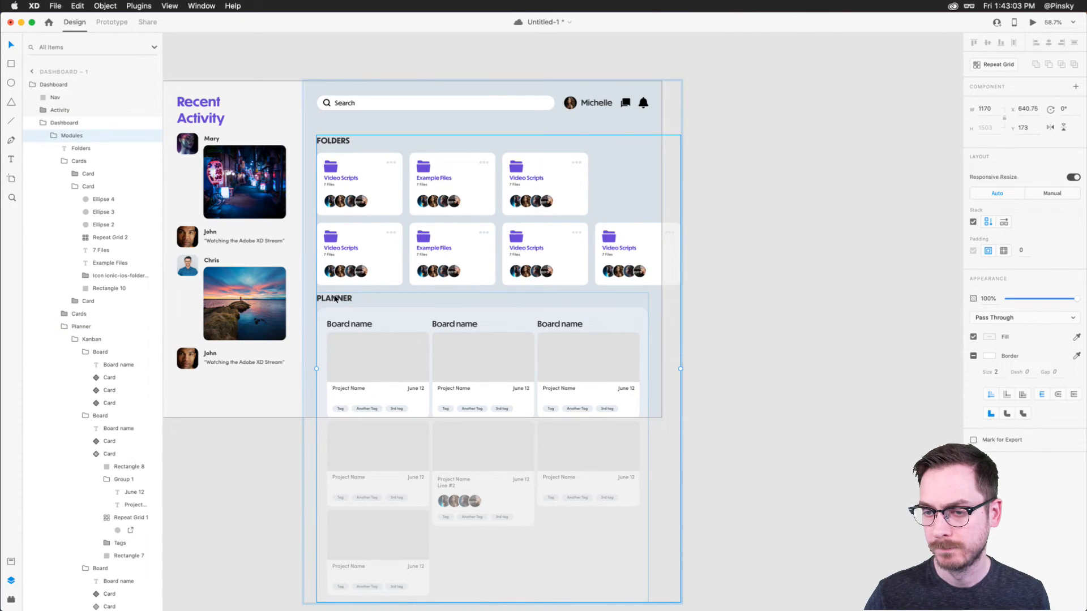
{"action": "left_click_drag", "start_coordinate": [335, 298], "coordinate": [336, 156]}
{"action": "key", "text": "super+z"}
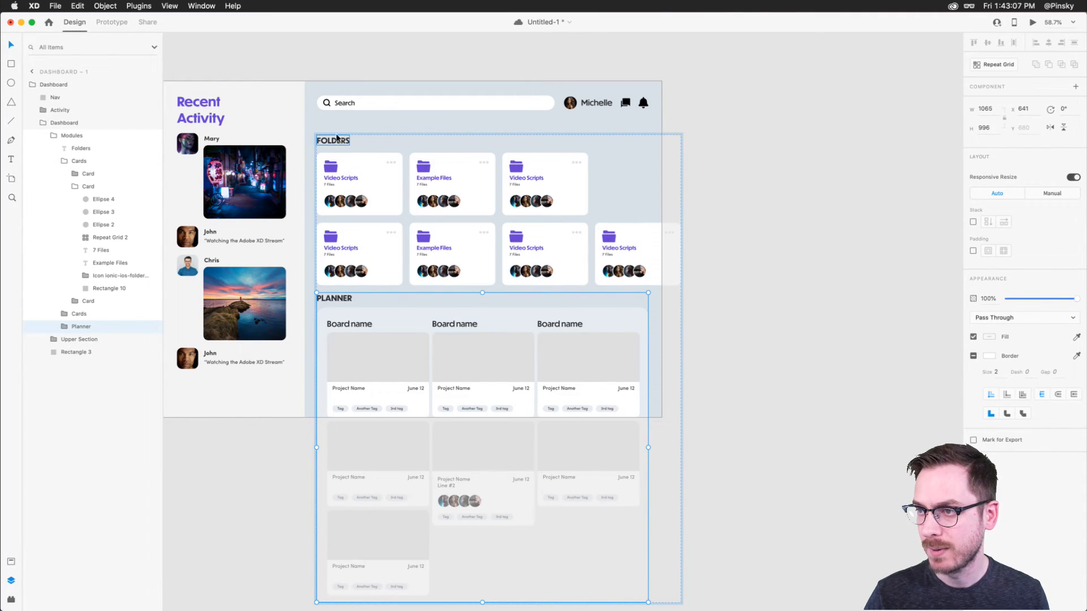
Nest the Folders heading inside the Cards group that holds the upper three-card row.
{"action": "left_click", "coordinate": [336, 141]}
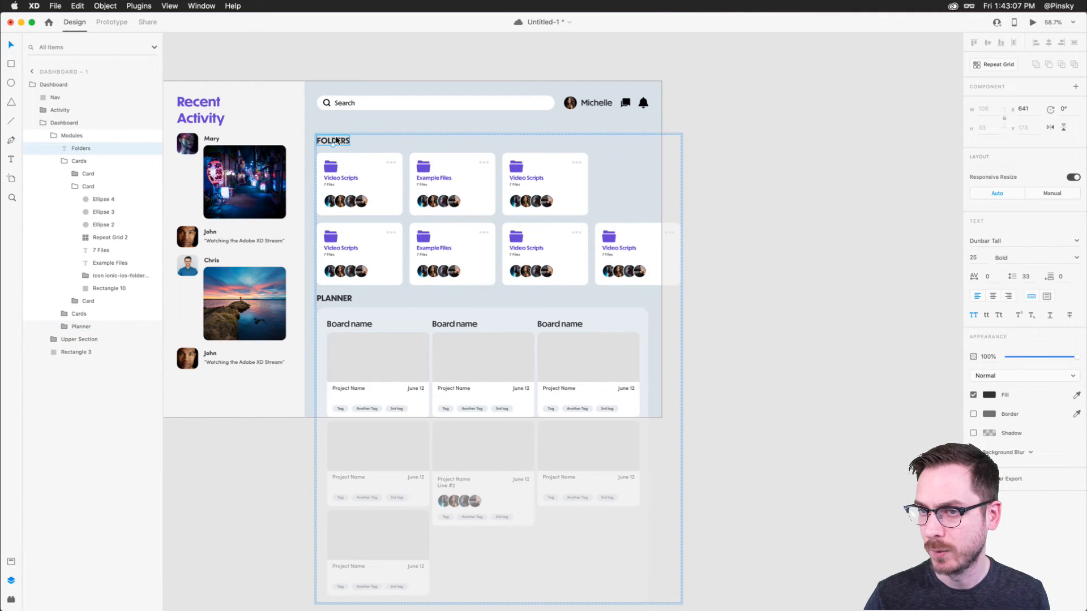
{"action": "left_click", "coordinate": [76, 159]}
{"action": "left_click_drag", "start_coordinate": [93, 152], "coordinate": [85, 167]}
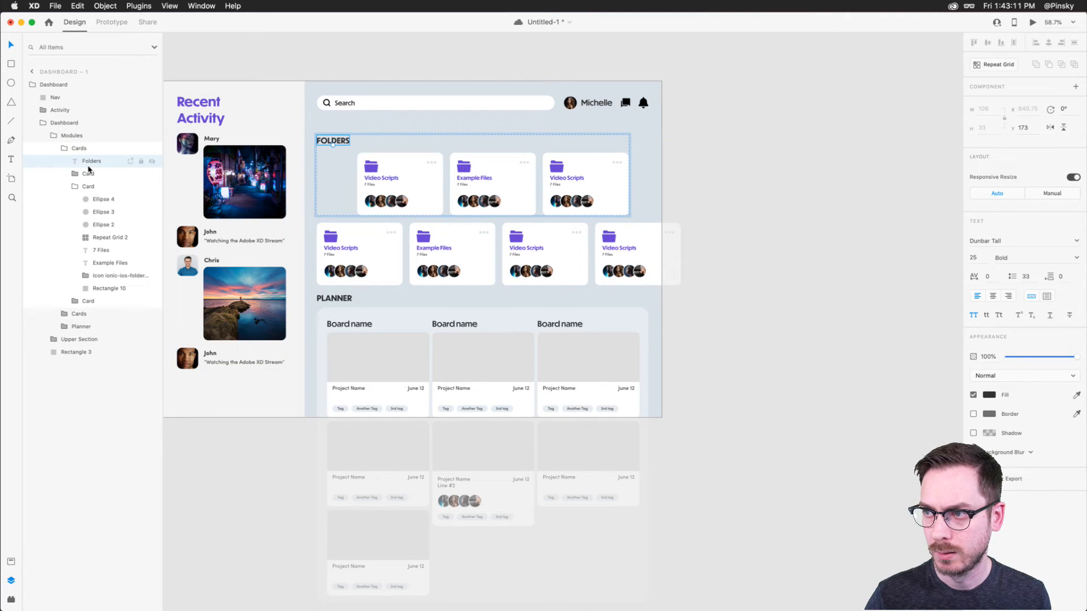
{"action": "left_click", "coordinate": [633, 179]}
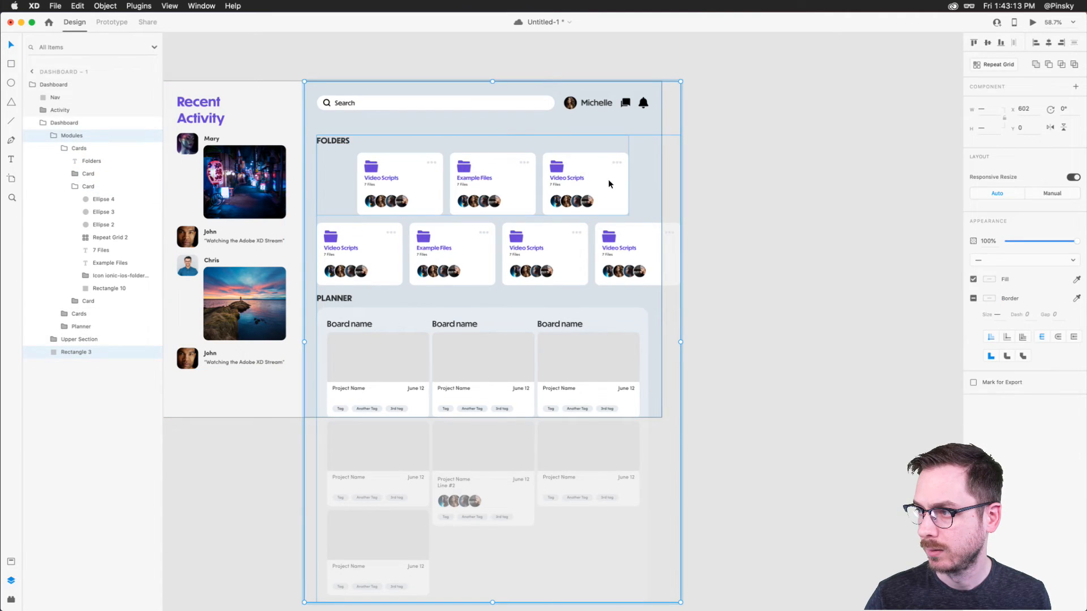
{"action": "key", "text": "super+z"}
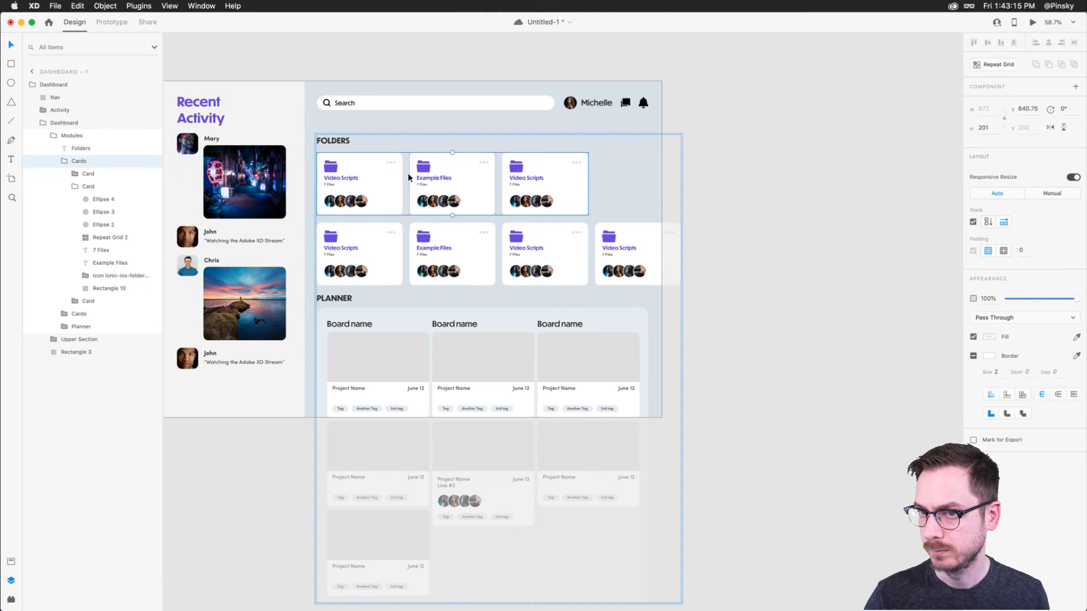
{"action": "left_click_drag", "start_coordinate": [66, 151], "coordinate": [68, 170]}
Try to shift the three upper folder cards left so they sit beneath the Folders heading.
{"action": "left_click", "coordinate": [396, 166]}
{"action": "left_click", "coordinate": [484, 168], "text": "shift"}
{"action": "left_click", "coordinate": [585, 174], "text": "shift"}
{"action": "left_click_drag", "start_coordinate": [584, 174], "coordinate": [543, 175]}
{"action": "key", "text": "super+z"}
Turn off stacking for the upper Cards group and move its three folder cards left beneath the Folders heading.
{"action": "key", "text": "Escape"}
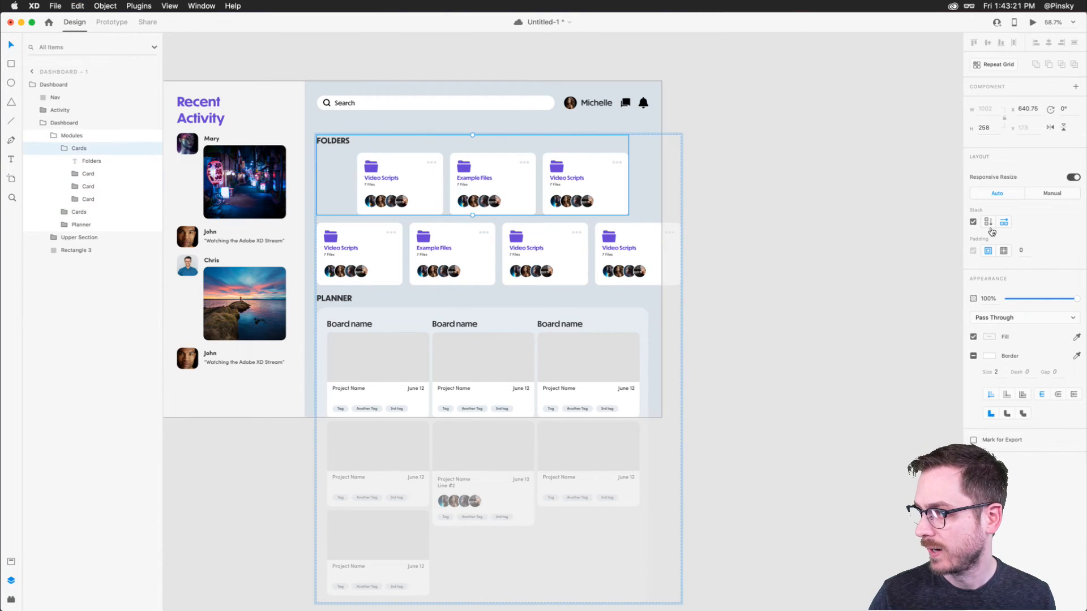
{"action": "left_click", "coordinate": [974, 221]}
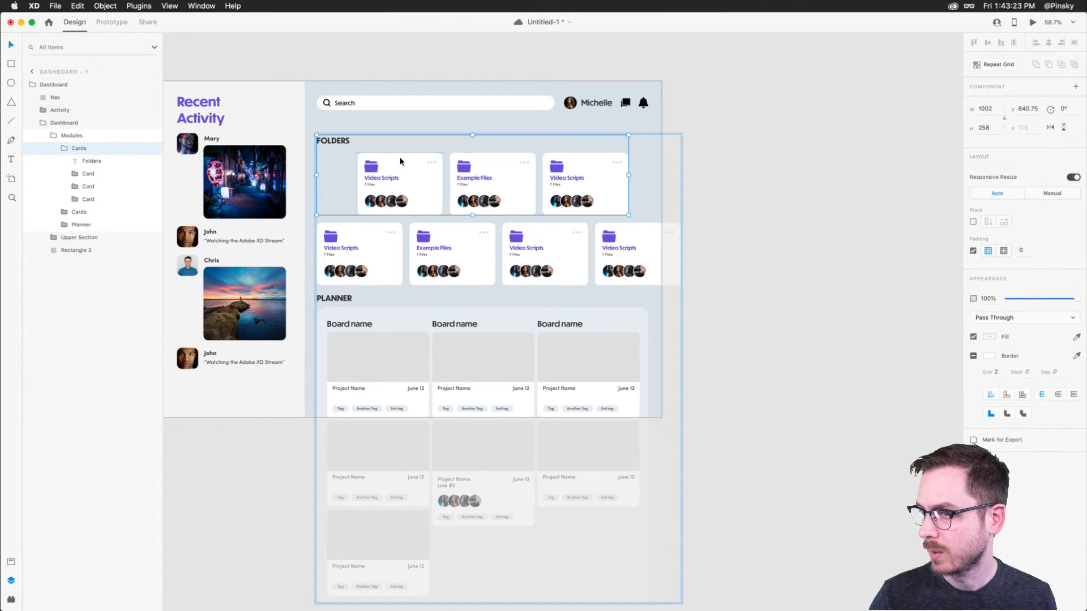
{"action": "left_click", "coordinate": [378, 176]}
{"action": "left_click", "coordinate": [486, 176], "text": "shift"}
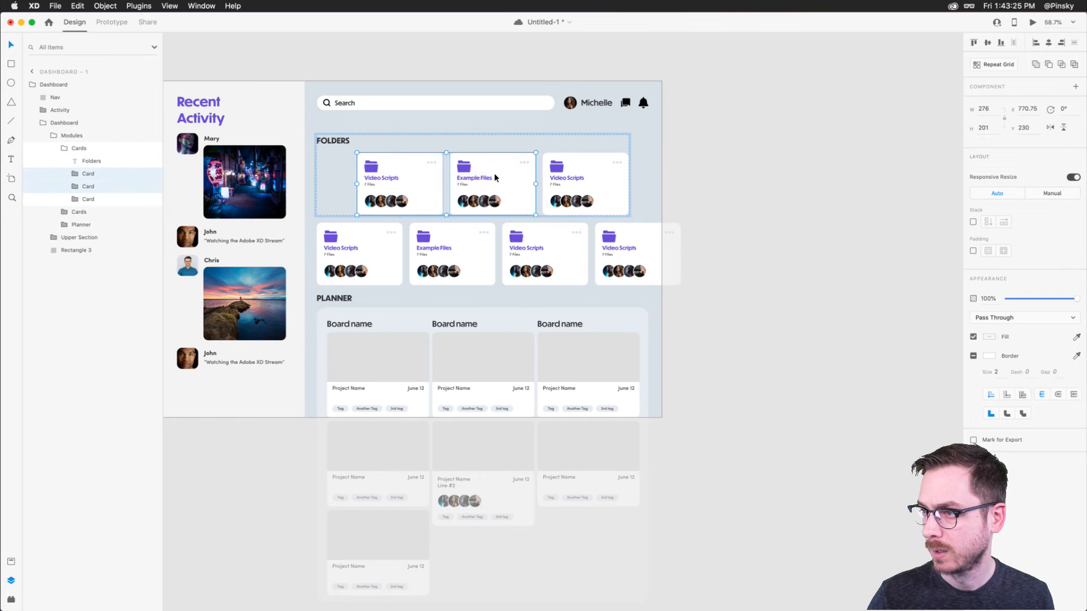
{"action": "left_click", "coordinate": [569, 178], "text": "shift"}
{"action": "left_click_drag", "start_coordinate": [569, 178], "coordinate": [526, 172]}
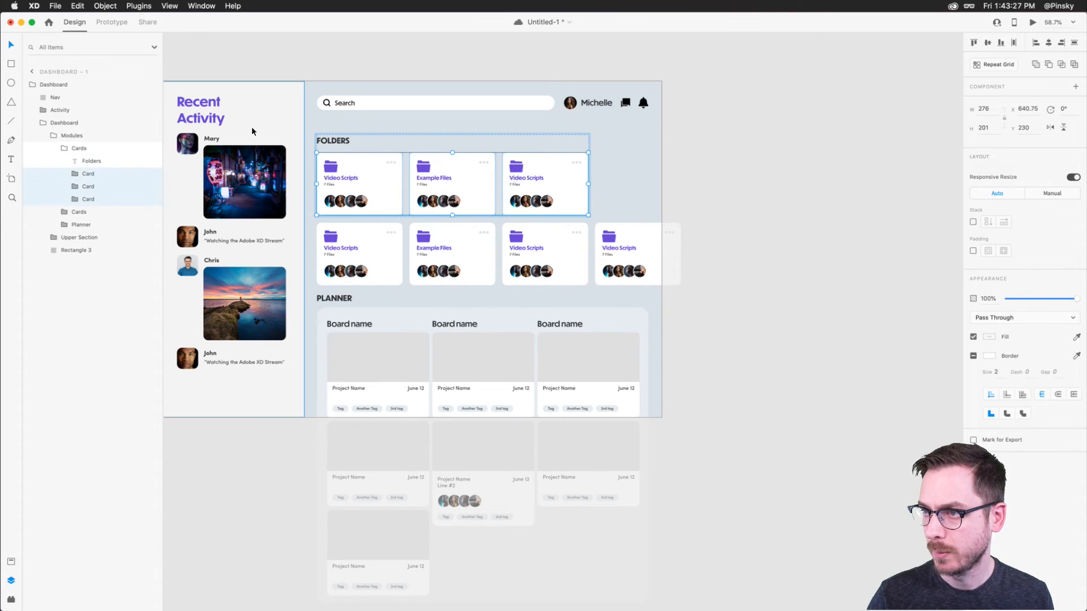
Move the Planner section above the folder rows in the Modules stack.
{"action": "key", "text": "Escape"}
{"action": "left_click", "coordinate": [379, 338]}
{"action": "double_click", "coordinate": [328, 294]}
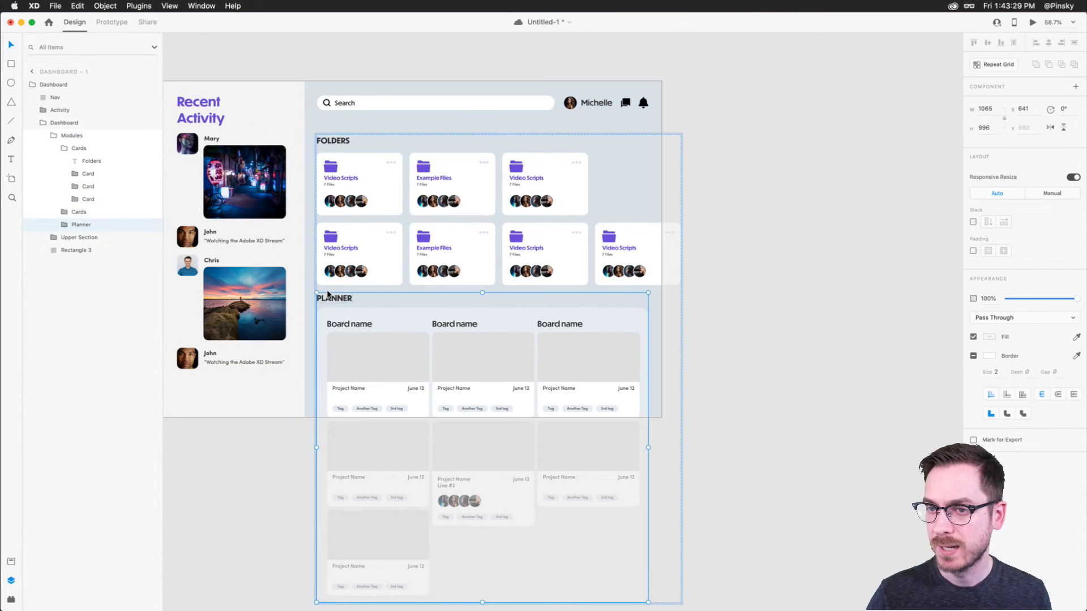
{"action": "left_click_drag", "start_coordinate": [328, 295], "coordinate": [342, 144]}
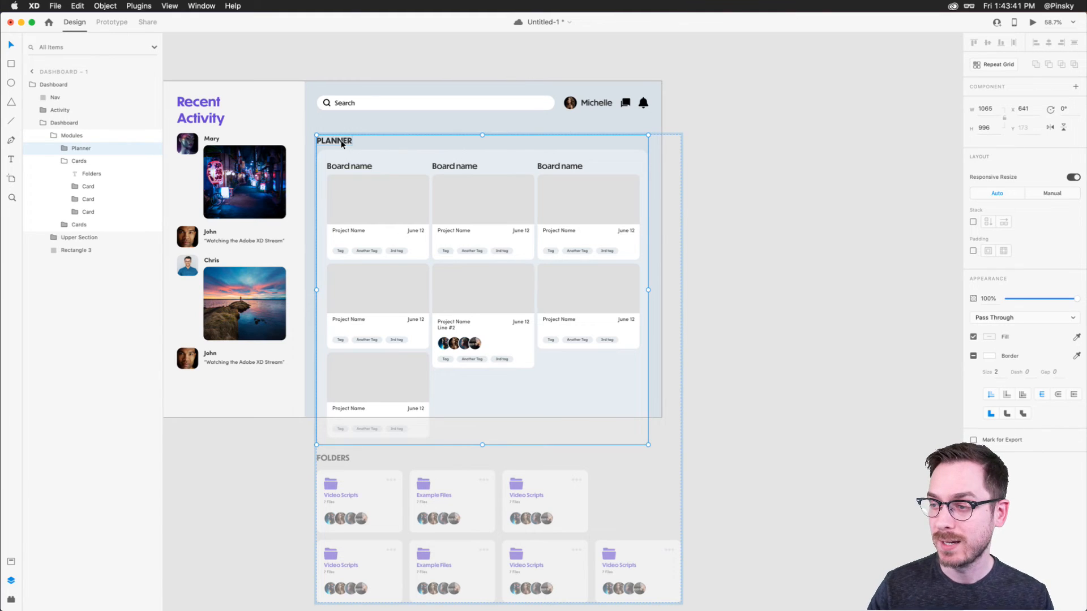
{"action": "scroll", "coordinate": [444, 237], "scroll_direction": "down", "scroll_amount": 2}
{"action": "scroll", "coordinate": [308, 363], "scroll_direction": "left", "scroll_amount": 4}
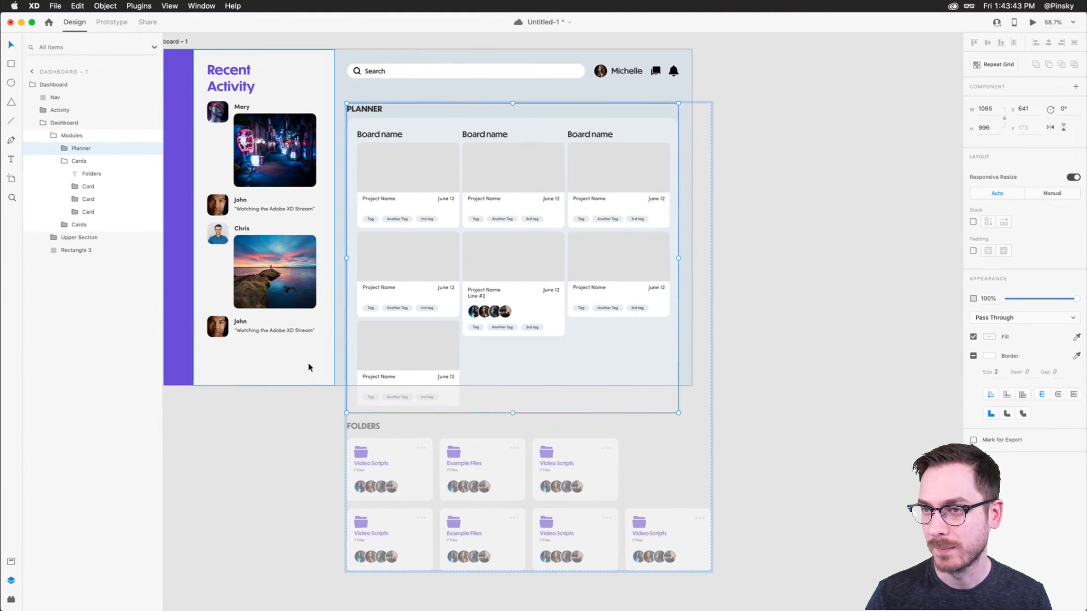
{"action": "scroll", "coordinate": [308, 367], "scroll_direction": "right", "scroll_amount": 3}
{"action": "scroll", "coordinate": [309, 368], "scroll_direction": "up", "scroll_amount": 2}
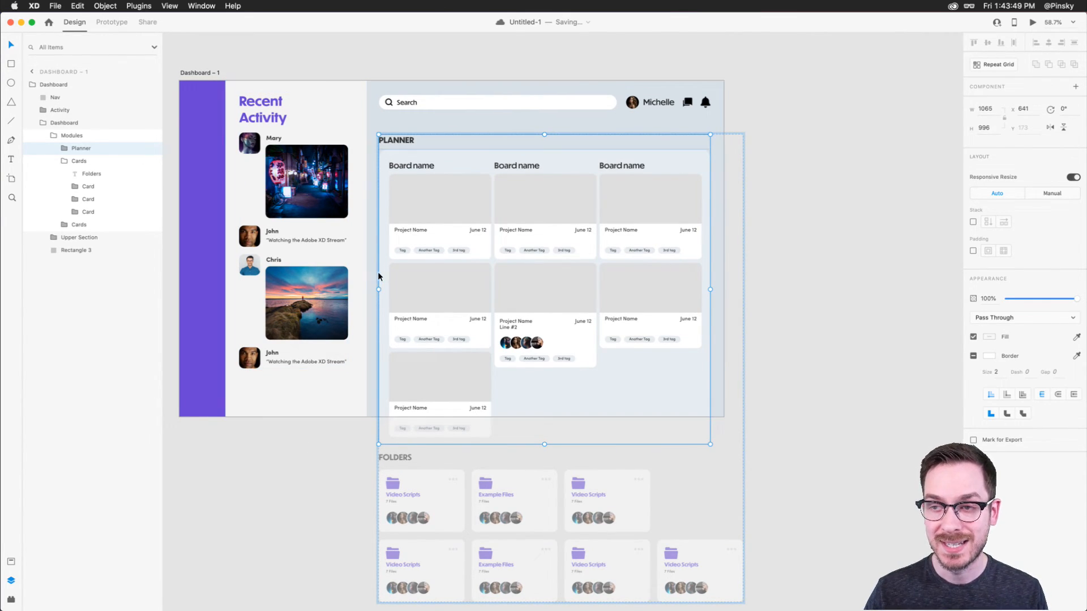
{"action": "left_click", "coordinate": [295, 490]}
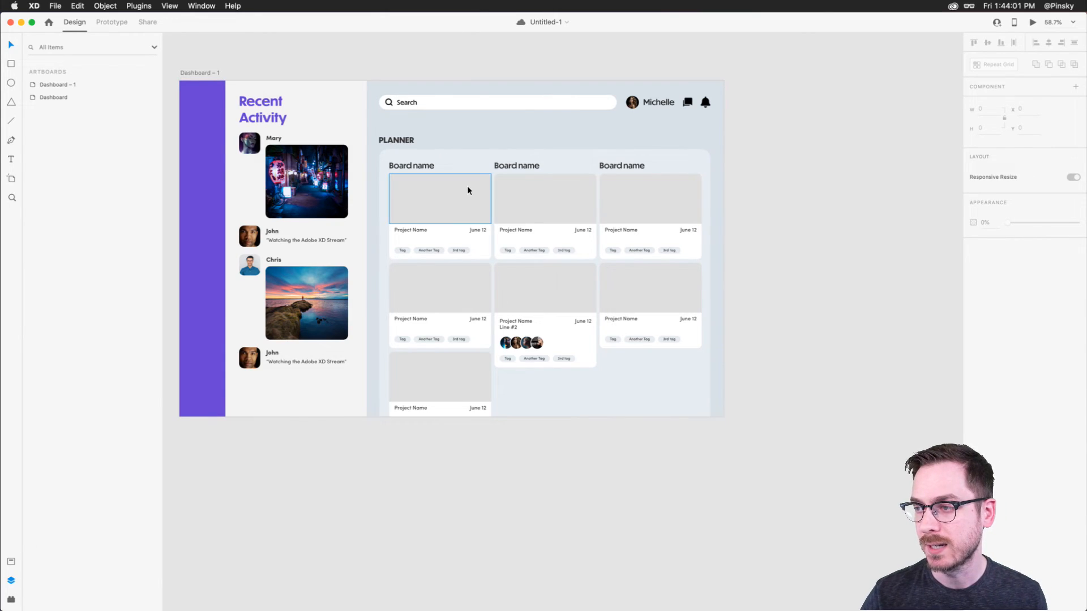
Undo the Planner move, the card shift and the nesting of the Folders heading in the upper Cards group.
{"action": "key", "text": "super+v"}
{"action": "key", "text": "super+z"}
{"action": "key", "text": "super+z"}
{"action": "key", "text": "super+z"}
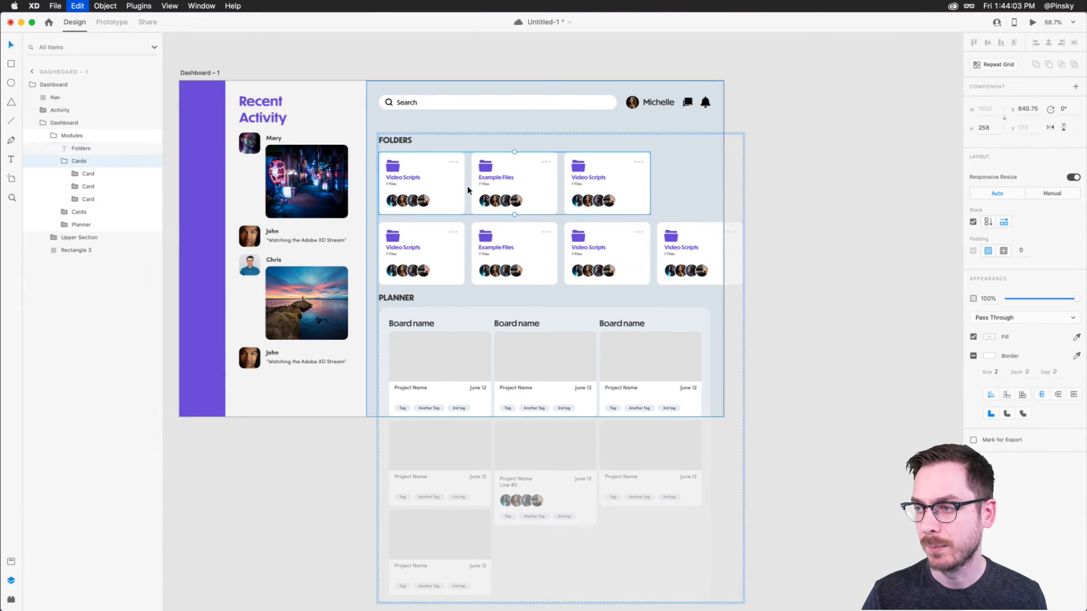
{"action": "left_click", "coordinate": [804, 204]}
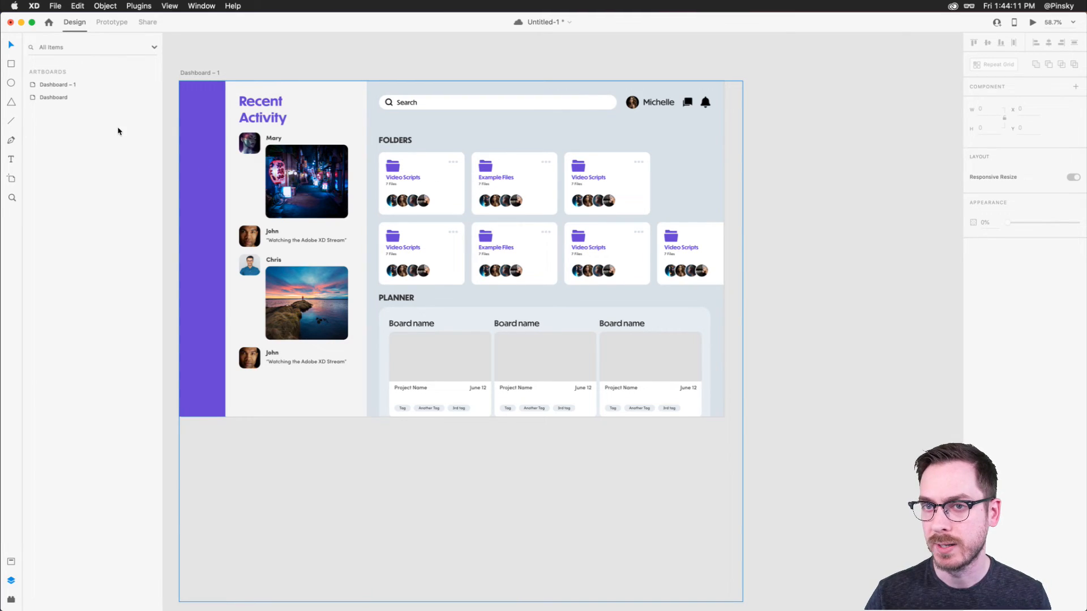
Add an iPhone XR/XS Max/11 artboard beside the dashboard and fill it with the dashboard's background colour.
{"action": "left_click", "coordinate": [11, 179]}
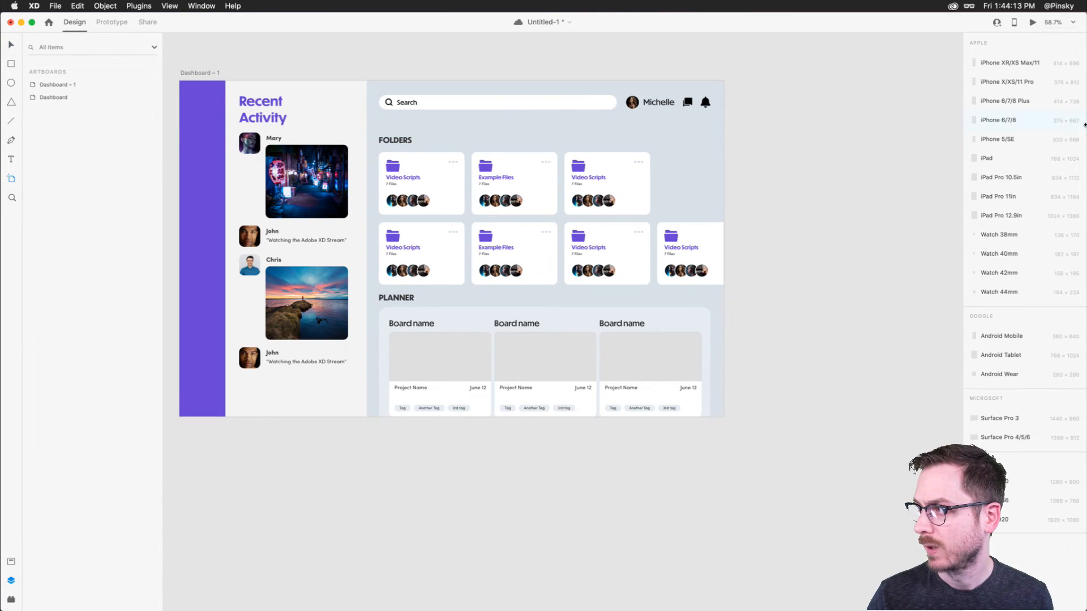
{"action": "left_click", "coordinate": [1009, 62]}
{"action": "key", "text": "v"}
{"action": "scroll", "coordinate": [835, 134], "scroll_direction": "right", "scroll_amount": 3}
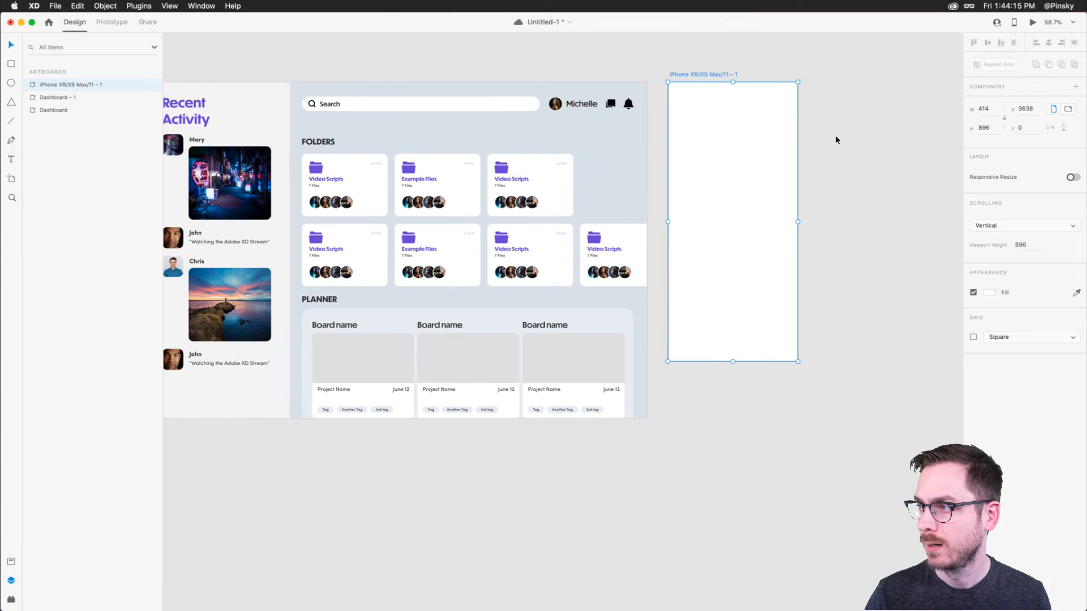
{"action": "left_click", "coordinate": [594, 149]}
{"action": "double_click", "coordinate": [300, 142]}
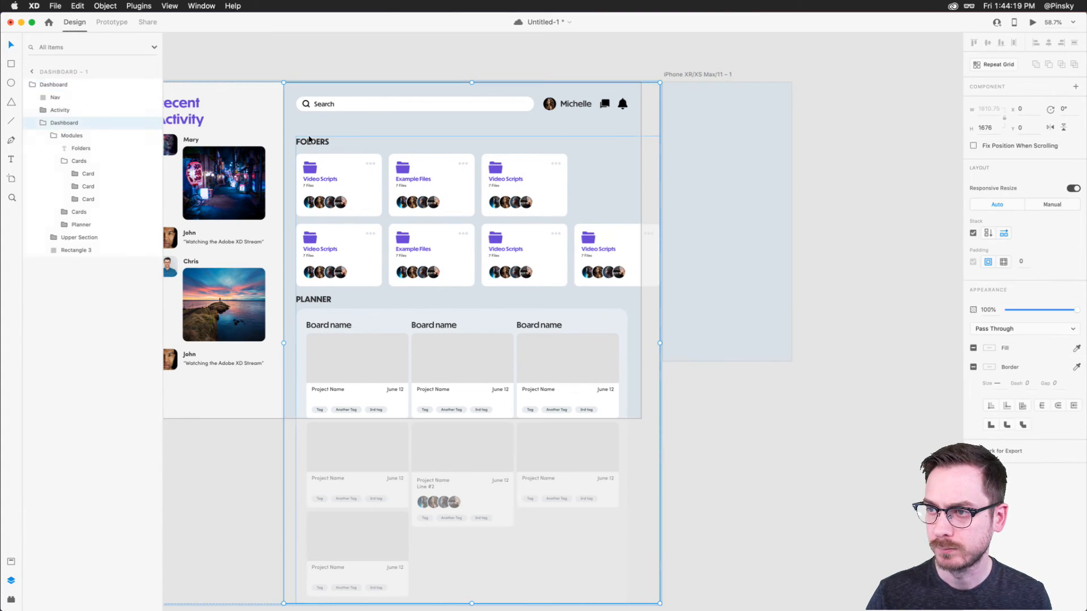
{"action": "mouse_move", "coordinate": [300, 142]}
{"action": "left_mouse_down"}
{"action": "mouse_move", "coordinate": [346, 149]}
{"action": "mouse_move", "coordinate": [316, 142]}
{"action": "left_mouse_up"}
{"action": "left_click", "coordinate": [310, 143]}
{"action": "key", "text": "super+z"}
{"action": "double_click", "coordinate": [334, 178]}
{"action": "mouse_move", "coordinate": [334, 179]}
{"action": "left_mouse_down"}
{"action": "mouse_move", "coordinate": [398, 193]}
{"action": "mouse_move", "coordinate": [346, 161]}
{"action": "left_mouse_up"}
{"action": "key", "text": "Escape"}
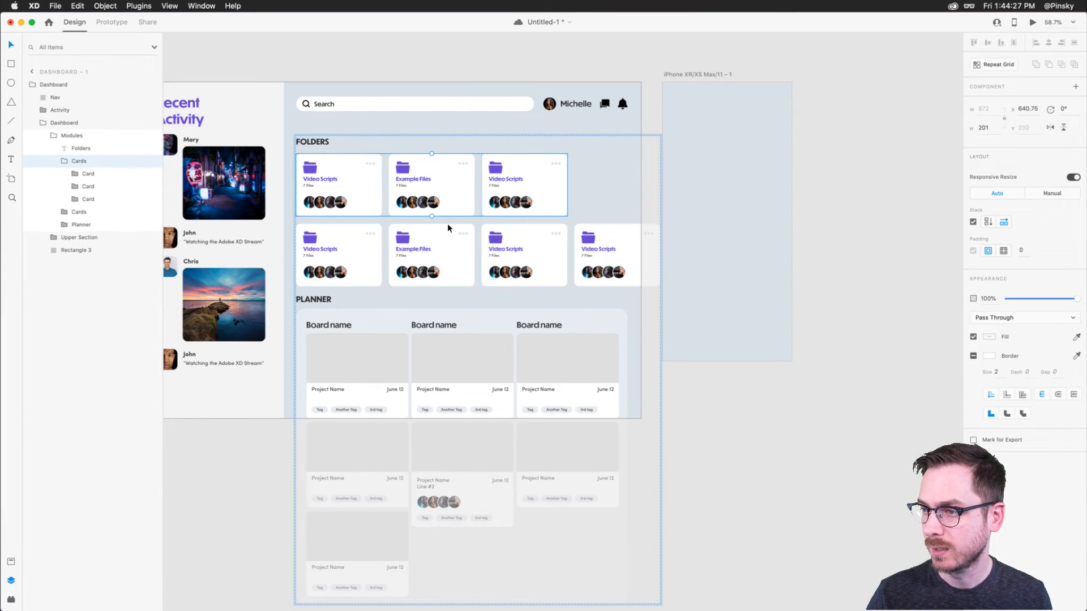
Duplicate the last card of the lower folder row twice.
{"action": "left_click", "coordinate": [363, 236]}
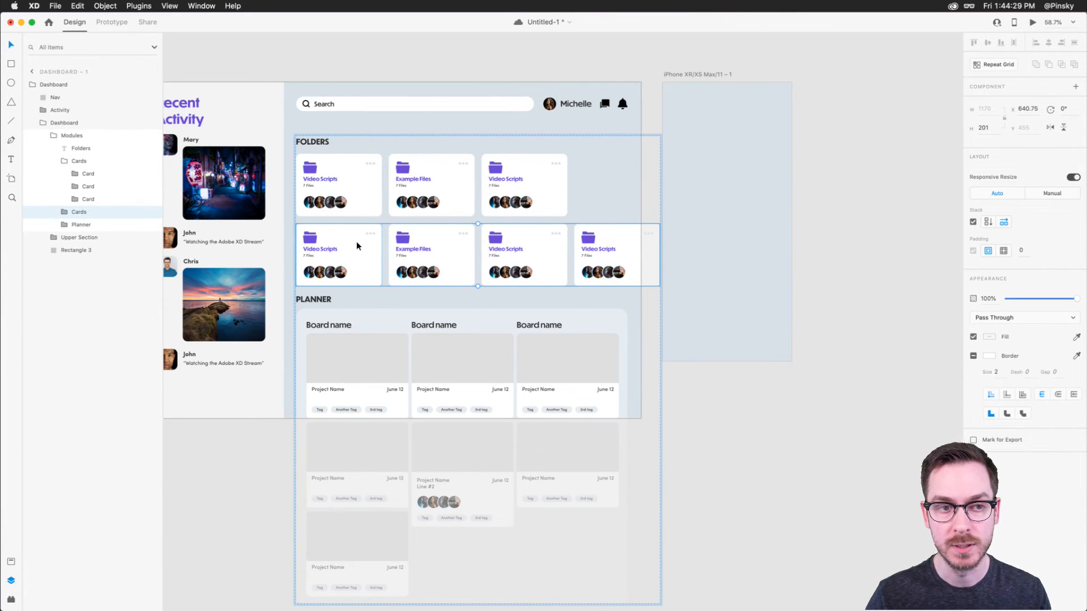
{"action": "double_click", "coordinate": [625, 241]}
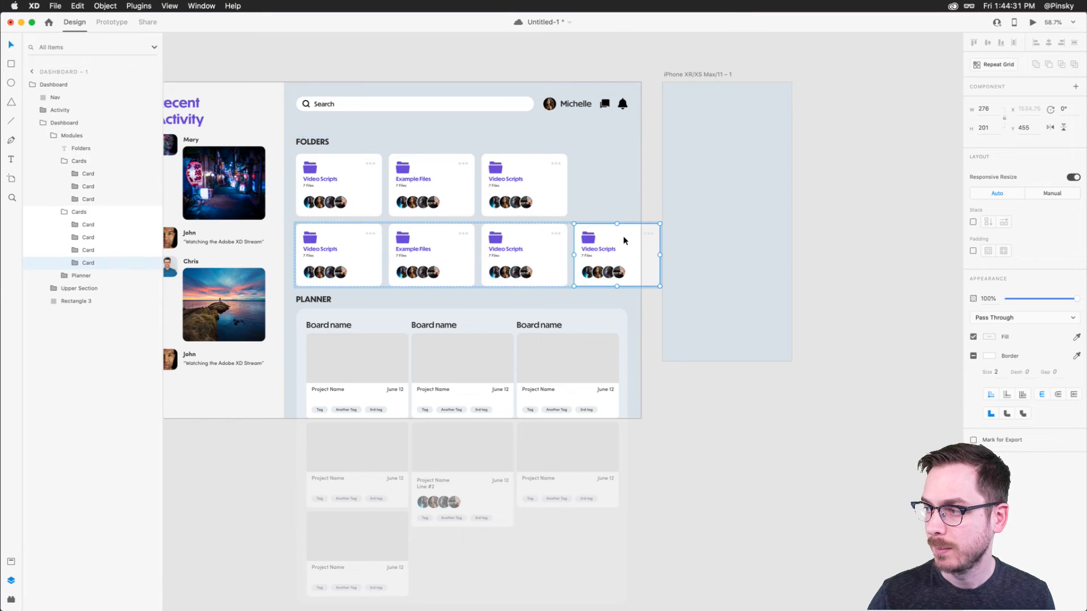
{"action": "key", "text": "super+d"}
{"action": "key", "text": "super+d"}
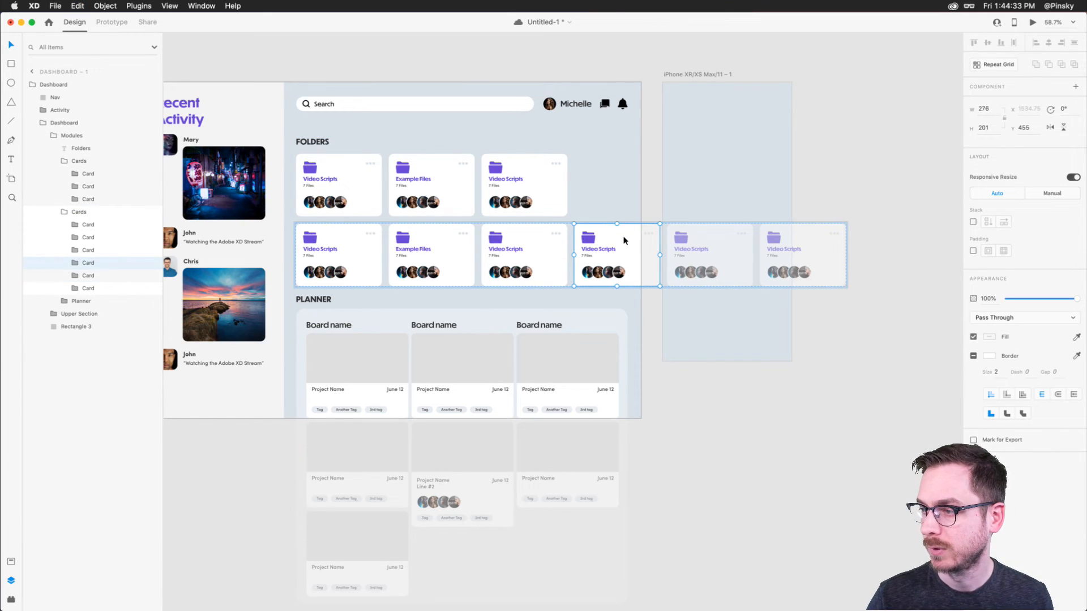
Copy the whole lower folder row and paste it near the upper edge of the iPhone artboard.
{"action": "key", "text": "Escape"}
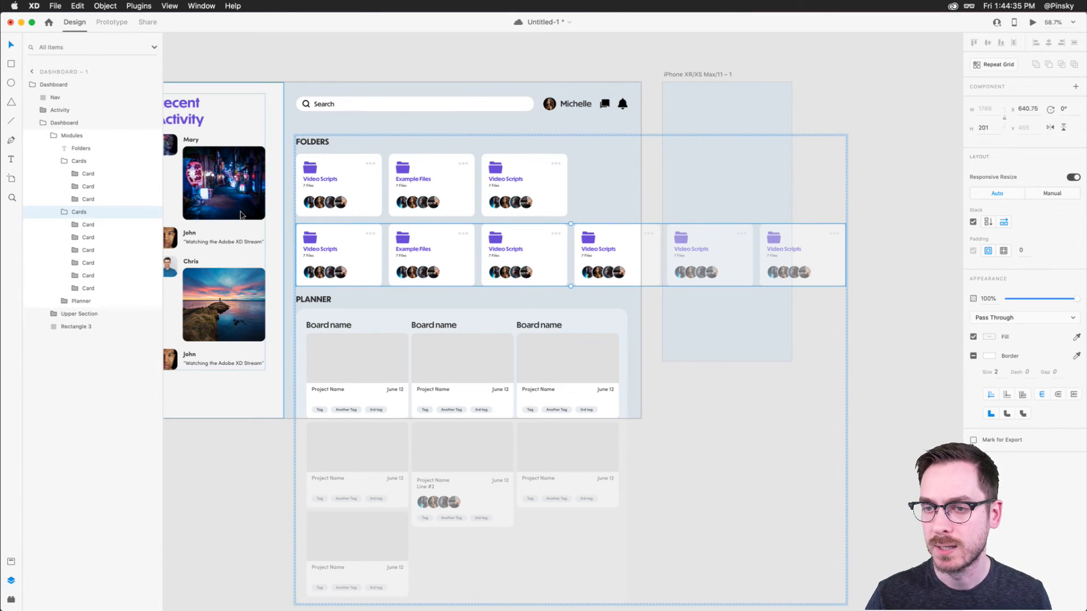
{"action": "scroll", "coordinate": [502, 146], "scroll_direction": "right", "scroll_amount": 5}
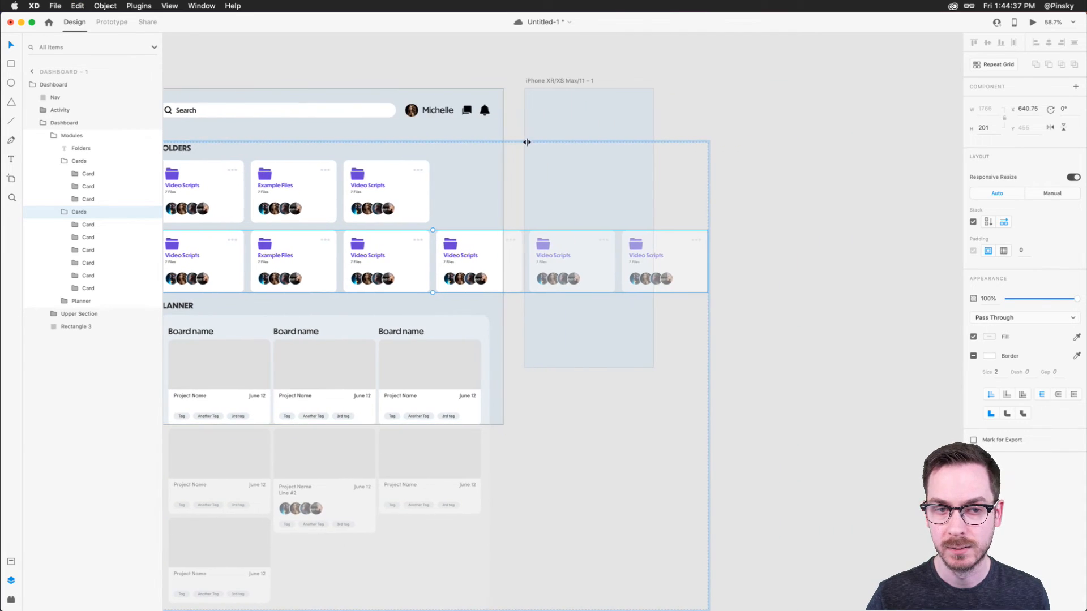
{"action": "left_click", "coordinate": [596, 148]}
{"action": "left_click", "coordinate": [582, 127]}
{"action": "key", "text": "super+v"}
{"action": "left_click_drag", "start_coordinate": [498, 236], "coordinate": [697, 121]}
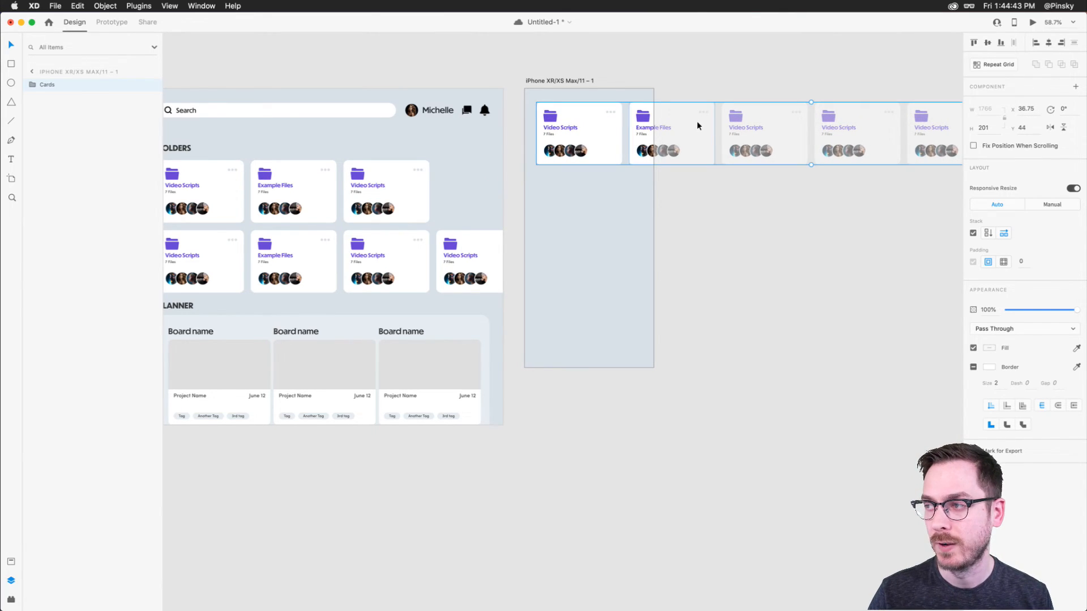
Switch the pasted card row to a vertical stack and widen the spacing between its cards.
{"action": "left_click", "coordinate": [988, 233]}
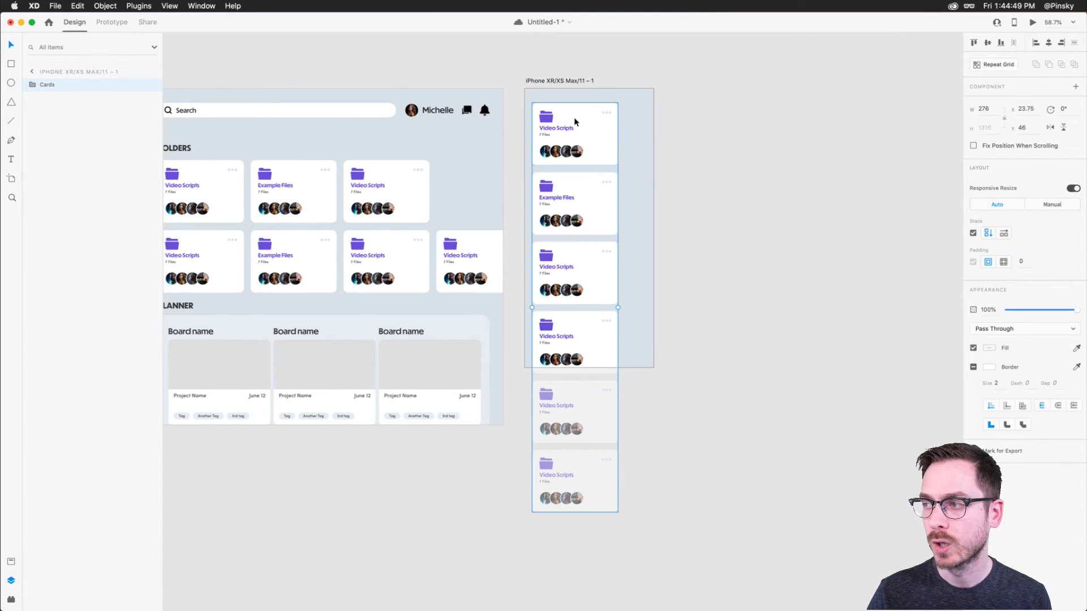
{"action": "double_click", "coordinate": [590, 156]}
{"action": "left_click_drag", "start_coordinate": [591, 170], "coordinate": [590, 179]}
Try to resize the first folder card on the iPhone artboard.
{"action": "double_click", "coordinate": [603, 141]}
{"action": "key", "text": "Escape"}
{"action": "left_click_drag", "start_coordinate": [614, 162], "coordinate": [634, 183]}
{"action": "key", "text": "super+z"}
{"action": "key", "text": "super+z"}
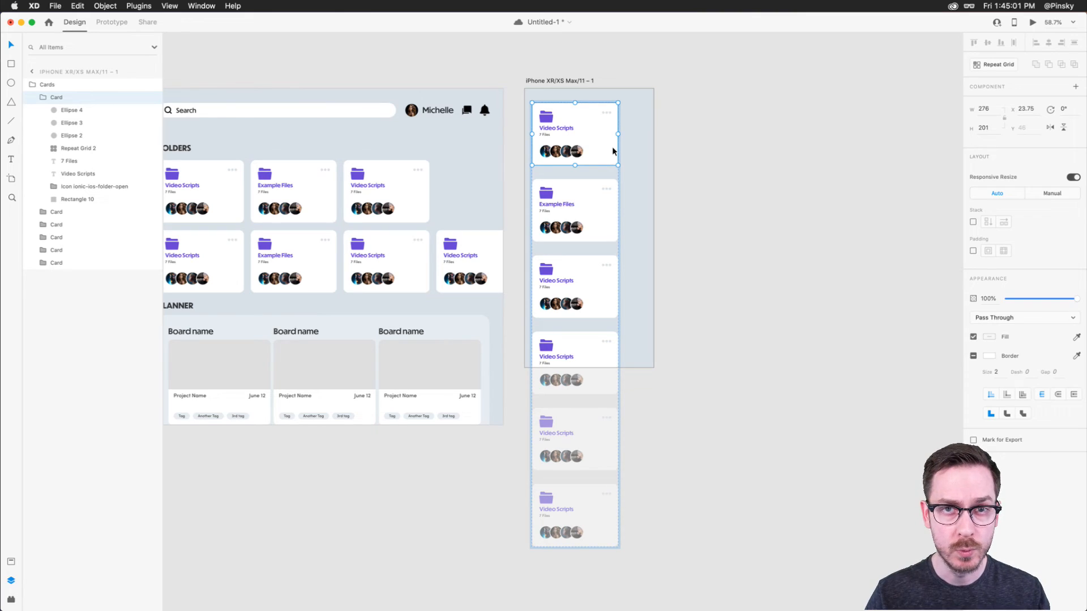
Save the document.
{"action": "scroll", "coordinate": [611, 144], "scroll_direction": "up", "scroll_amount": 5}
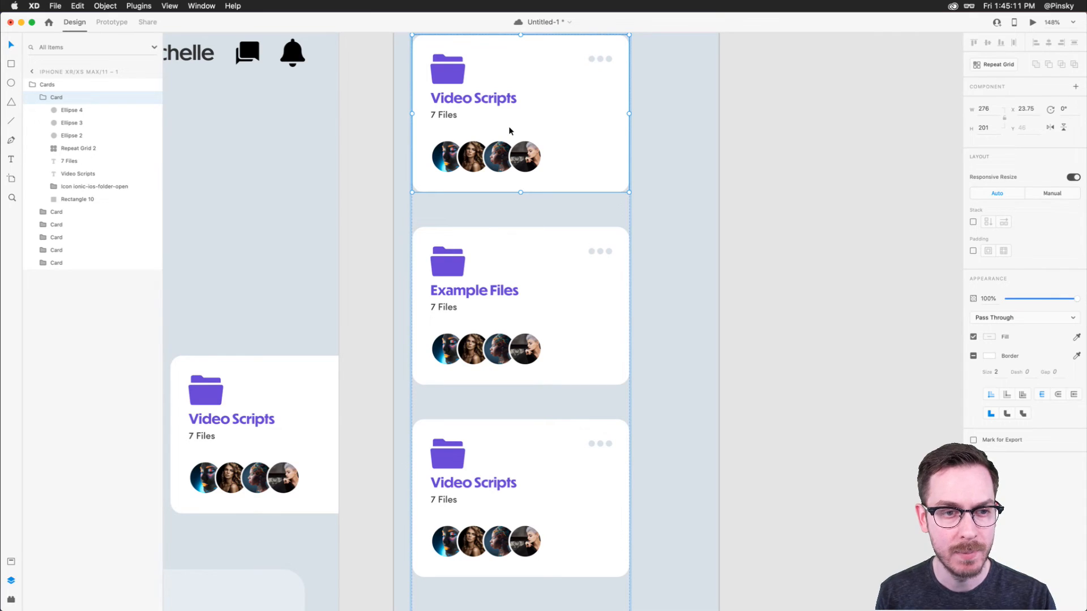
{"action": "key", "text": "super+s"}
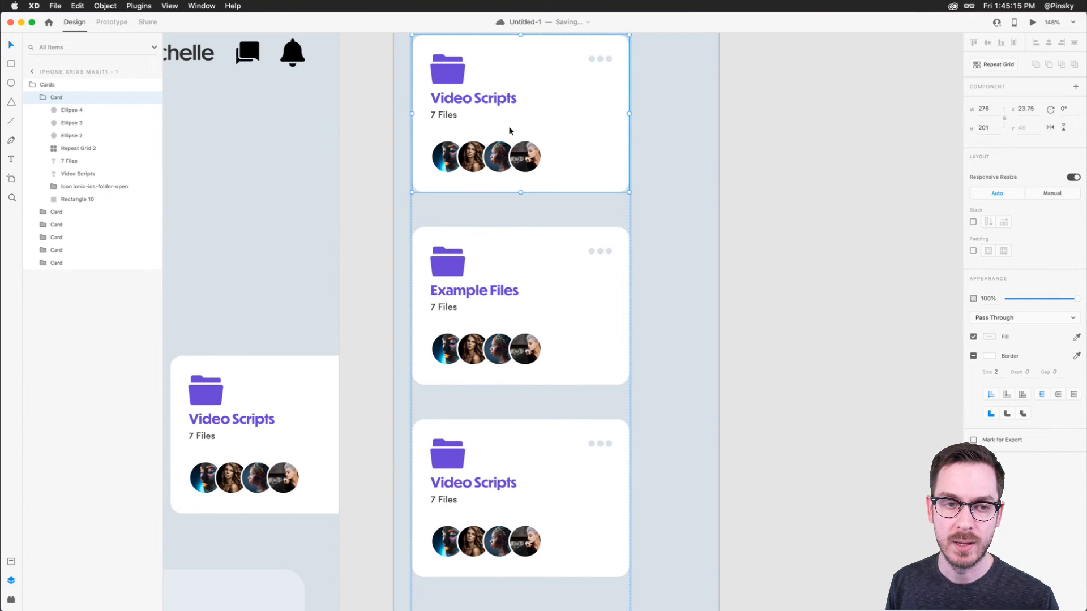
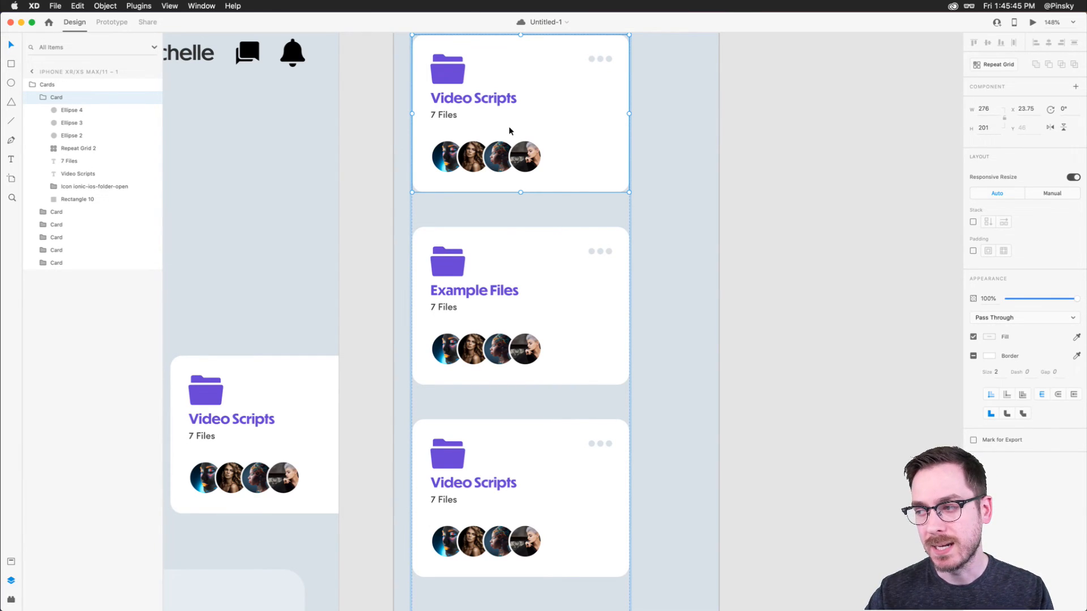
Draw a new artboard about 997 × 791 beside the iPhone artboard and shift it right to about X 4487.
{"action": "scroll", "coordinate": [696, 213], "scroll_direction": "down", "scroll_amount": 8}
{"action": "left_click", "coordinate": [704, 213]}
{"action": "scroll", "coordinate": [696, 211], "scroll_direction": "right", "scroll_amount": 6}
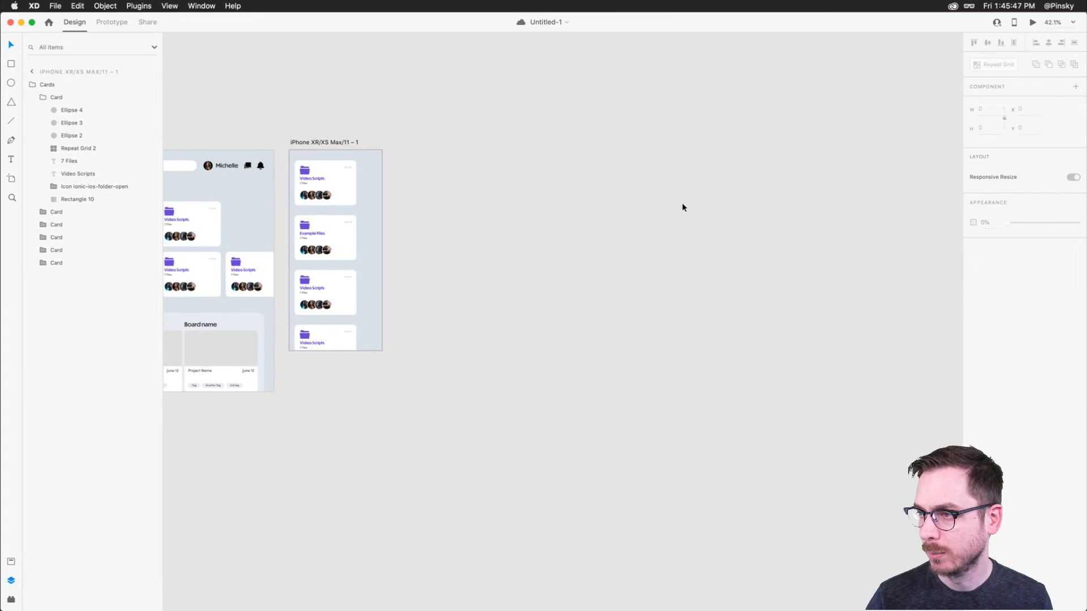
{"action": "key", "text": "a"}
{"action": "left_click_drag", "start_coordinate": [400, 150], "coordinate": [623, 327]}
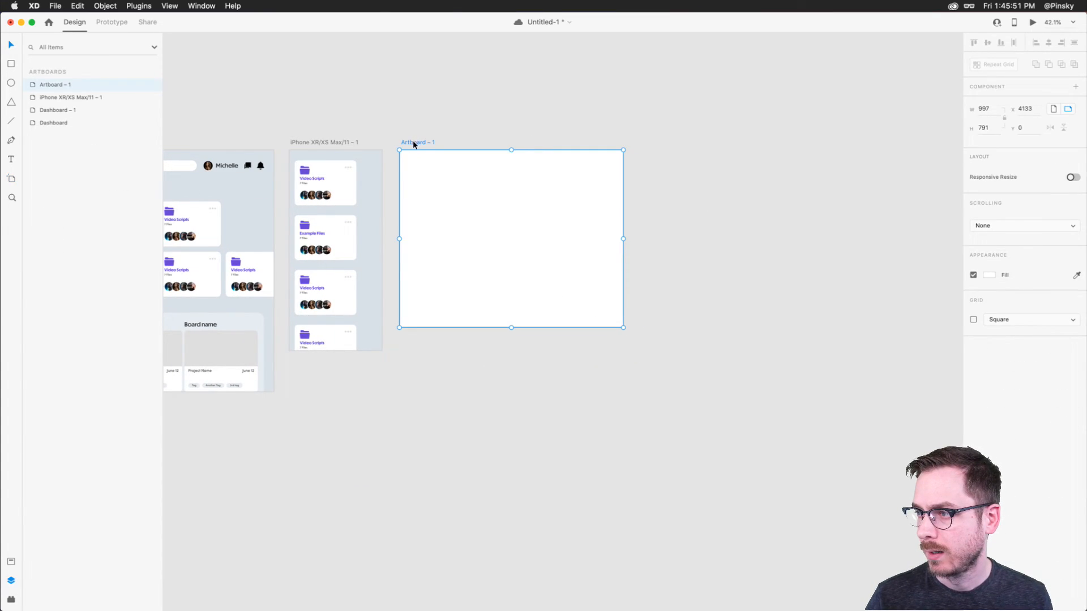
{"action": "left_click_drag", "start_coordinate": [413, 145], "coordinate": [496, 144]}
Draw a circle about 199 × 199 and centre it on the new artboard.
{"action": "scroll", "coordinate": [633, 236], "scroll_direction": "up", "scroll_amount": 5}
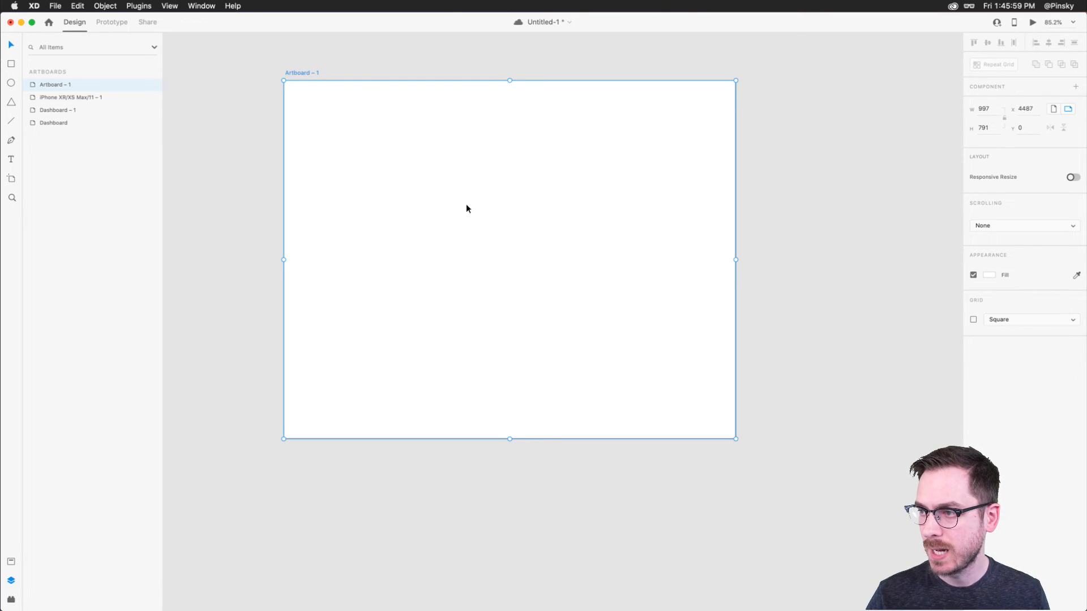
{"action": "key", "text": "e"}
{"action": "left_click_drag", "start_coordinate": [456, 191], "coordinate": [532, 289]}
{"action": "key", "text": "v"}
{"action": "left_click_drag", "start_coordinate": [494, 219], "coordinate": [560, 216]}
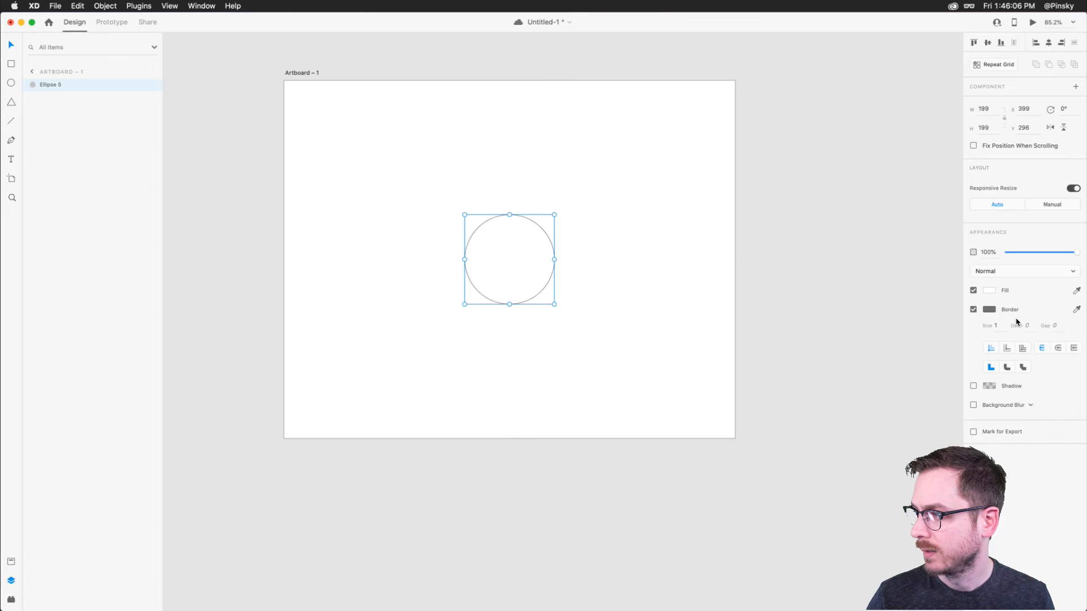
Remove the circle's border and give it a bright blue fill.
{"action": "left_click", "coordinate": [974, 310]}
{"action": "left_click", "coordinate": [989, 291]}
{"action": "left_click_drag", "start_coordinate": [956, 260], "coordinate": [936, 239]}
{"action": "key", "text": "Escape"}
Duplicate the blue circle, shrink the copy concentrically to about 115 × 115 and fill it white to form a ring.
{"action": "left_click", "coordinate": [484, 232]}
{"action": "key", "text": "super+d"}
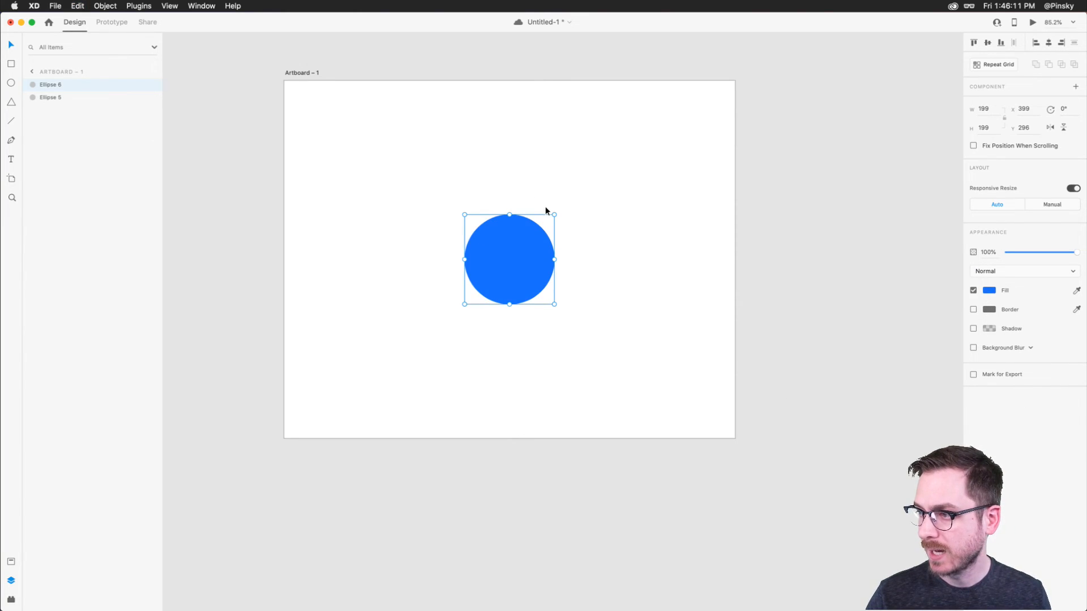
{"action": "left_click_drag", "start_coordinate": [554, 216], "coordinate": [538, 231]}
{"action": "left_click", "coordinate": [994, 291]}
{"action": "left_click_drag", "start_coordinate": [913, 274], "coordinate": [824, 183]}
{"action": "key", "text": "Escape"}
{"action": "left_click", "coordinate": [505, 247]}
{"action": "left_click_drag", "start_coordinate": [538, 231], "coordinate": [535, 235]}
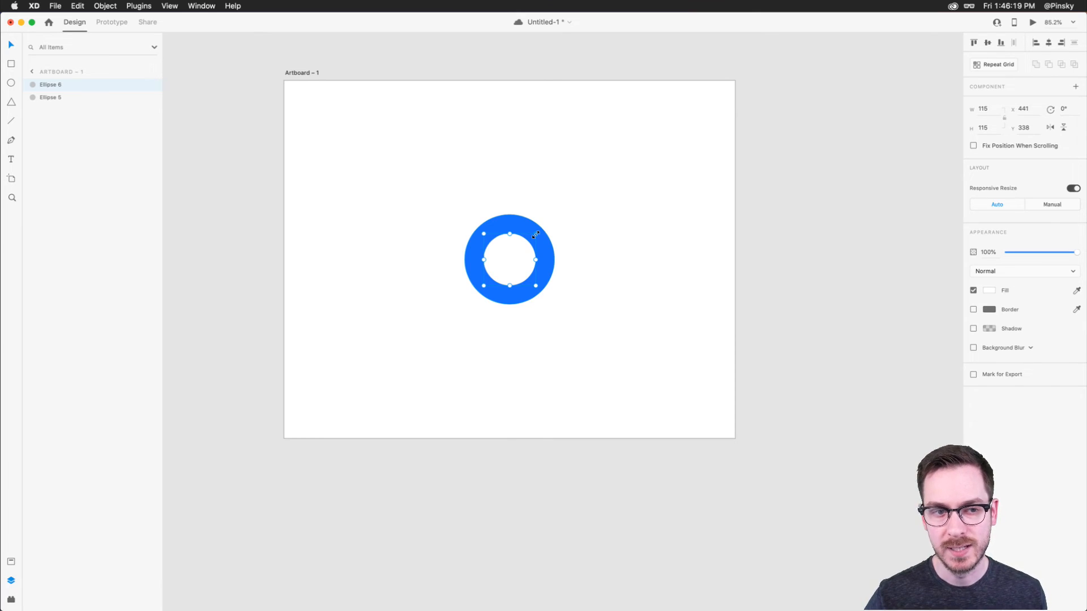
Group the two circles of the ring and duplicate its artboard.
{"action": "scroll", "coordinate": [535, 232], "scroll_direction": "down", "scroll_amount": 5}
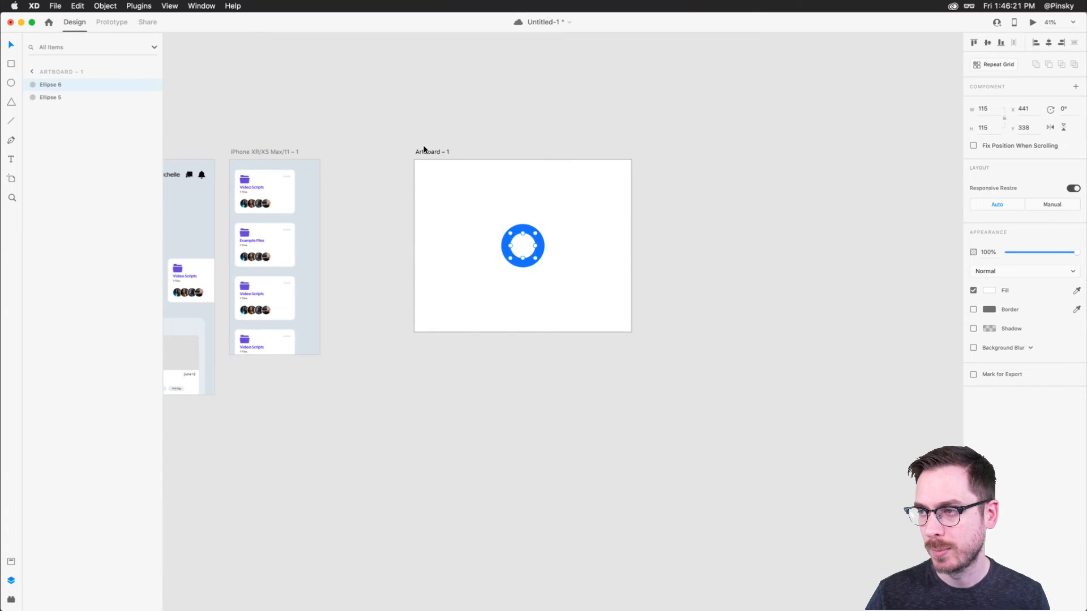
{"action": "left_click", "coordinate": [424, 151]}
{"action": "left_click_drag", "start_coordinate": [467, 204], "coordinate": [547, 267]}
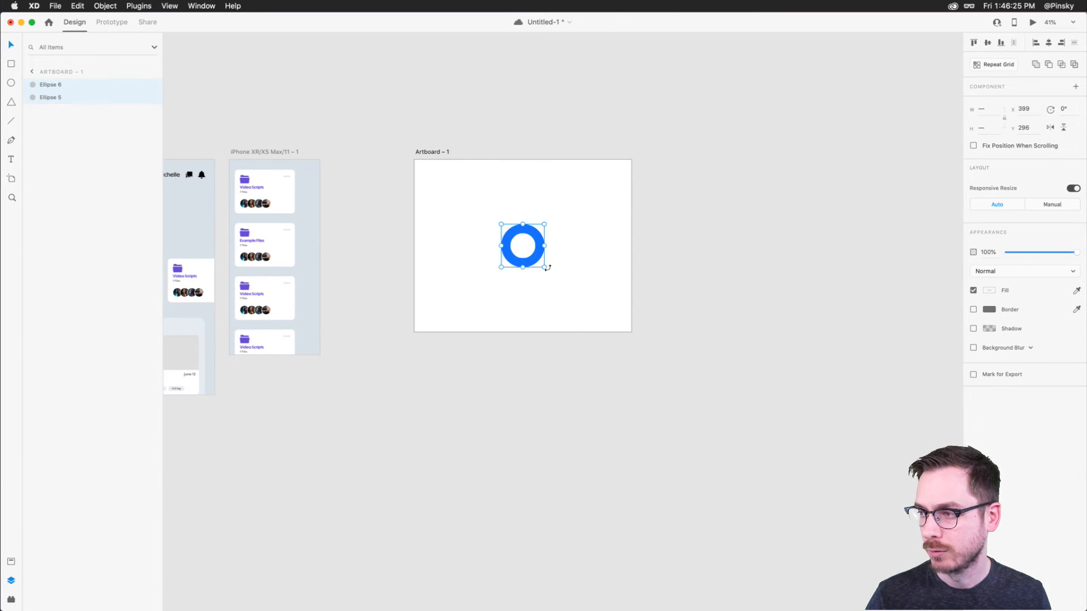
{"action": "left_click", "coordinate": [430, 150]}
{"action": "key", "text": "super+d"}
{"action": "scroll", "coordinate": [724, 258], "scroll_direction": "right", "scroll_amount": 5}
{"action": "left_click", "coordinate": [391, 218]}
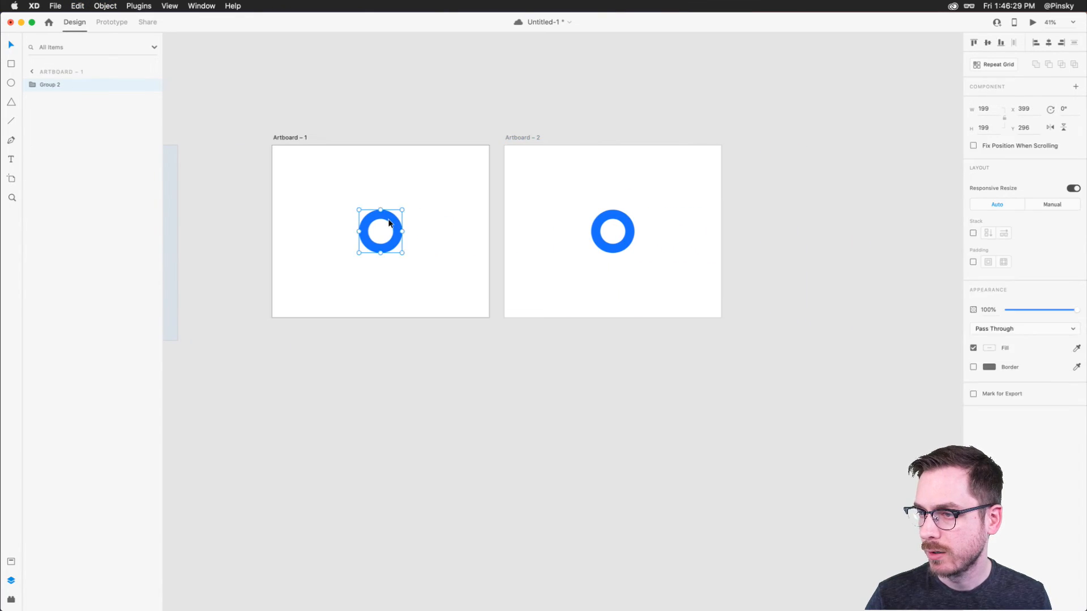
Inside the ring group on Artboard – 1, move the blue circle above the artboard's upper edge and the white circle to its lower edge.
{"action": "double_click", "coordinate": [390, 221]}
{"action": "left_click", "coordinate": [389, 215]}
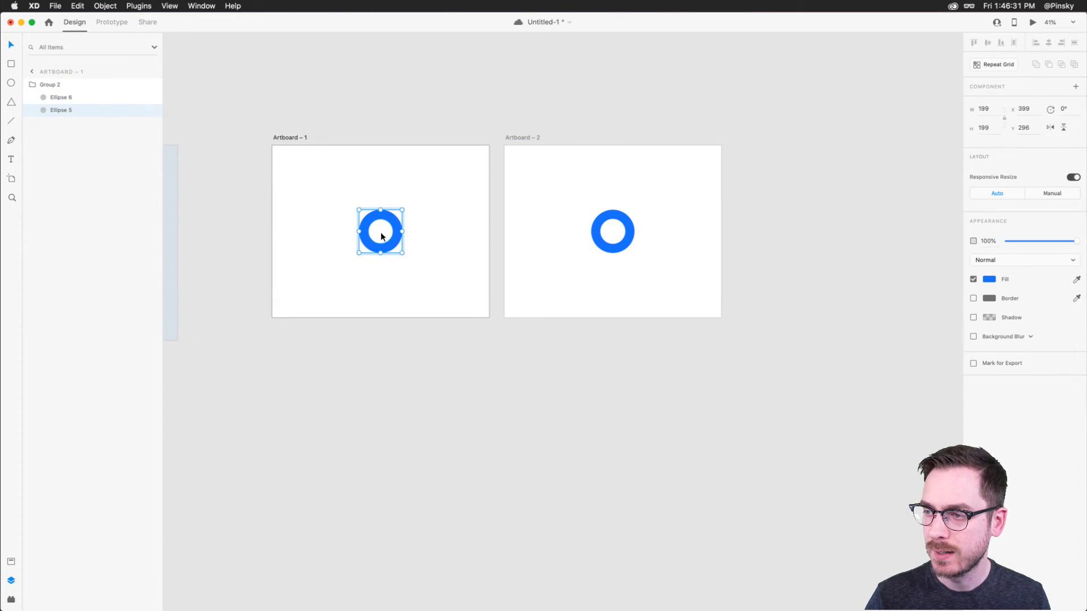
{"action": "left_click_drag", "start_coordinate": [387, 211], "coordinate": [387, 108]}
{"action": "left_click_drag", "start_coordinate": [379, 231], "coordinate": [382, 322]}
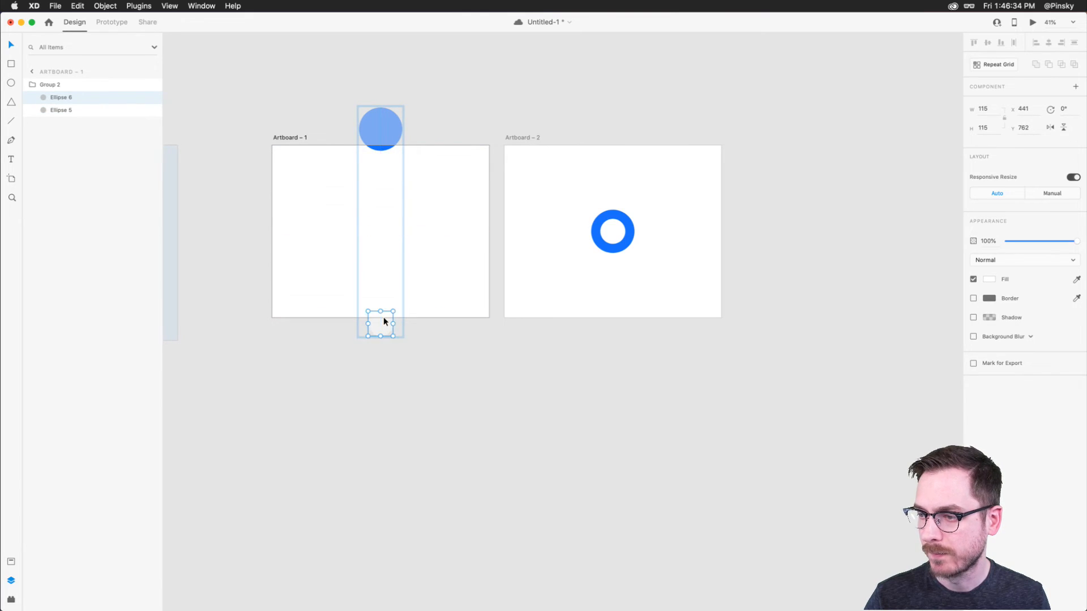
Link Artboard – 1 to Artboard – 2 with a Time-triggered interaction and a short delay.
{"action": "left_click", "coordinate": [102, 23]}
{"action": "left_click", "coordinate": [281, 137]}
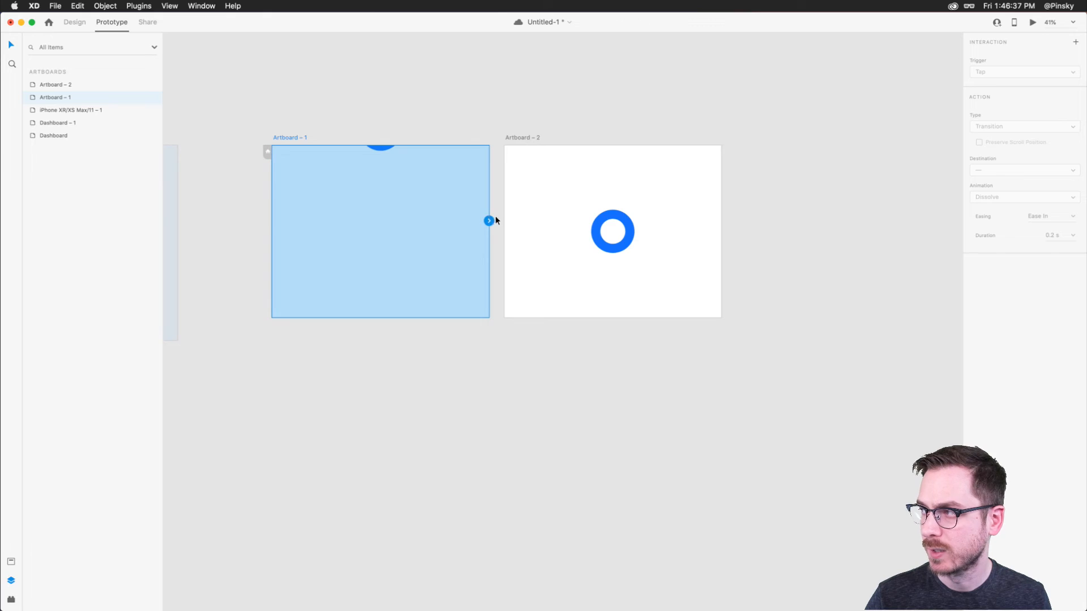
{"action": "left_click_drag", "start_coordinate": [492, 220], "coordinate": [611, 232]}
{"action": "left_click", "coordinate": [1031, 70]}
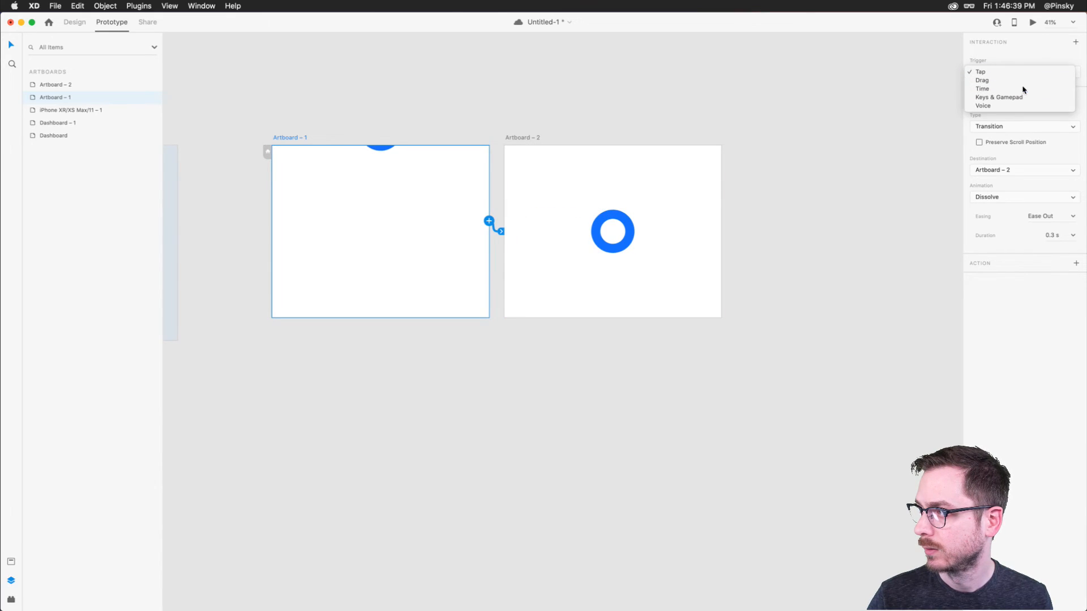
{"action": "left_click", "coordinate": [1024, 89]}
{"action": "left_click", "coordinate": [1074, 88]}
{"action": "left_click", "coordinate": [1056, 135]}
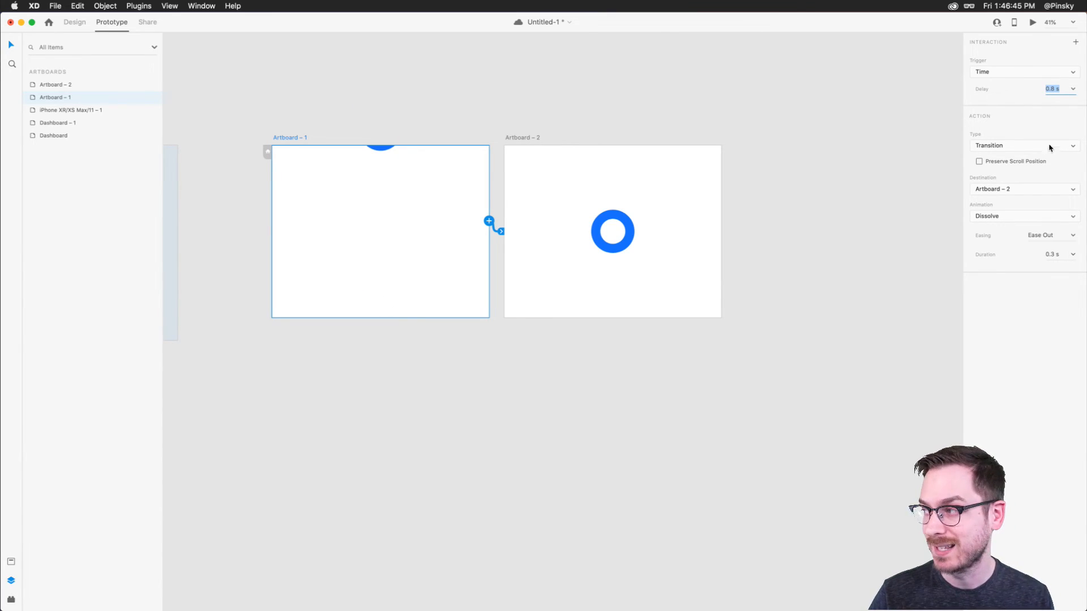
Set the interaction's action to Auto-Animate with Ease In-Out easing and a duration of 1 s.
{"action": "left_click", "coordinate": [1026, 146]}
{"action": "left_click", "coordinate": [1019, 155]}
{"action": "left_click", "coordinate": [1070, 191]}
{"action": "left_click", "coordinate": [1068, 221]}
{"action": "left_click", "coordinate": [1064, 212]}
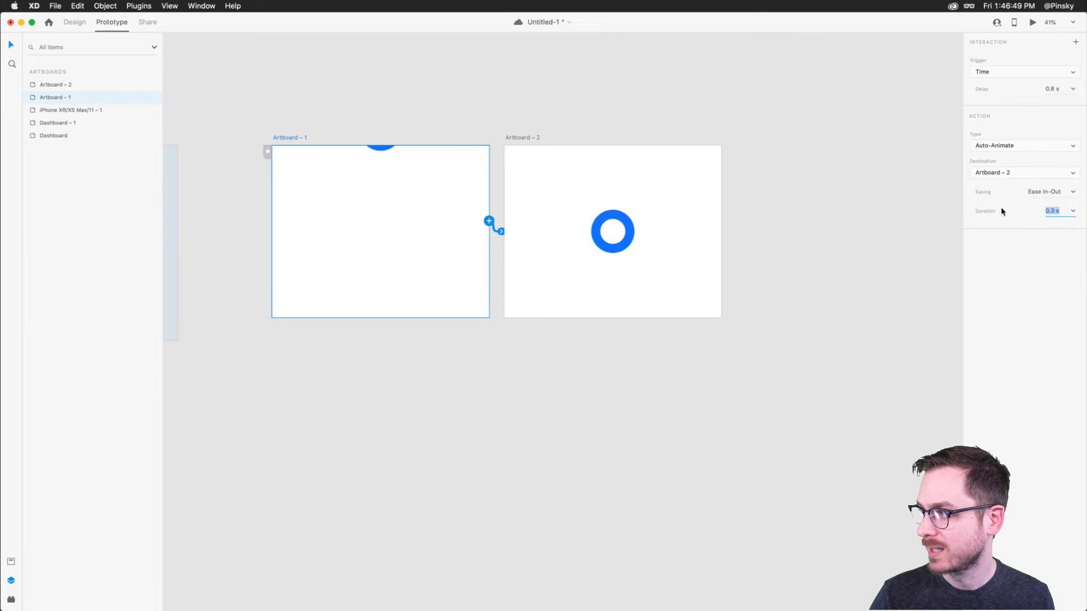
{"action": "type", "text": "1"}
{"action": "key", "text": "Return"}
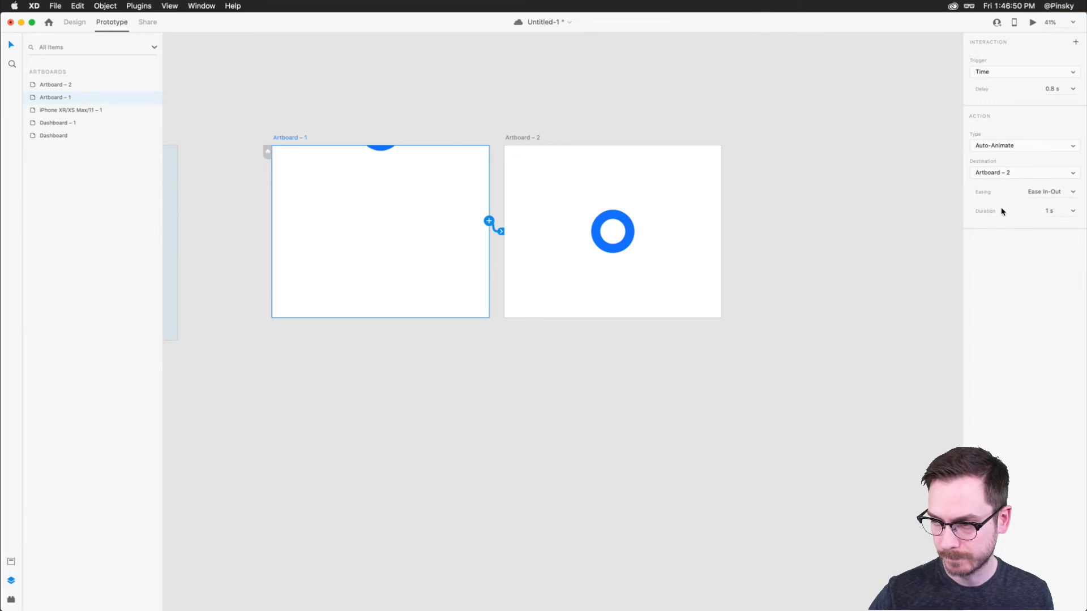
Change the fill of the inner circles on both ring artboards to black (#000000).
{"action": "double_click", "coordinate": [381, 313]}
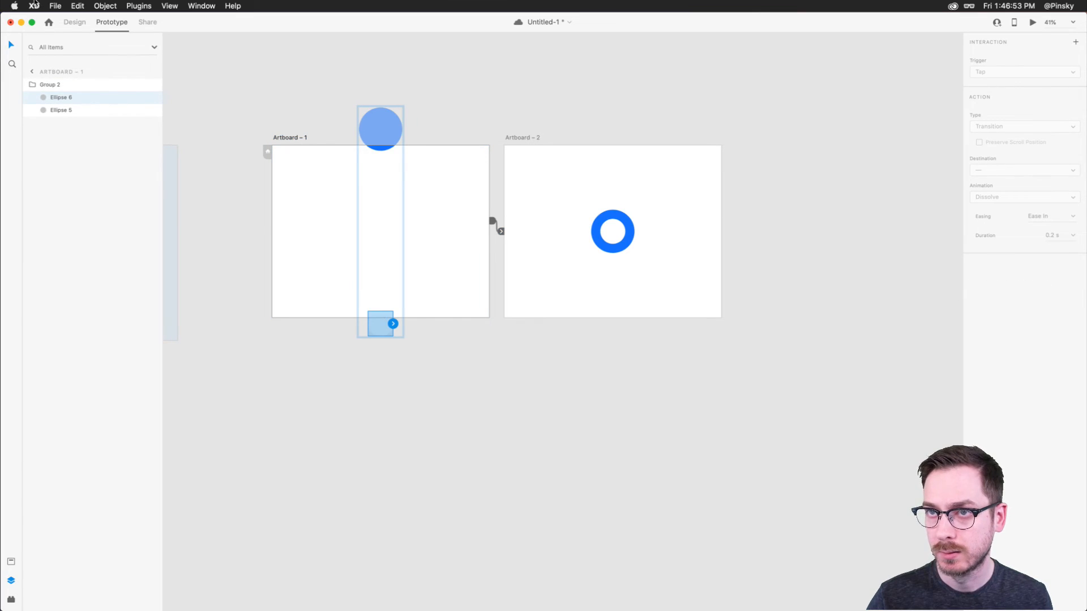
{"action": "left_click", "coordinate": [74, 22]}
{"action": "left_click", "coordinate": [615, 248]}
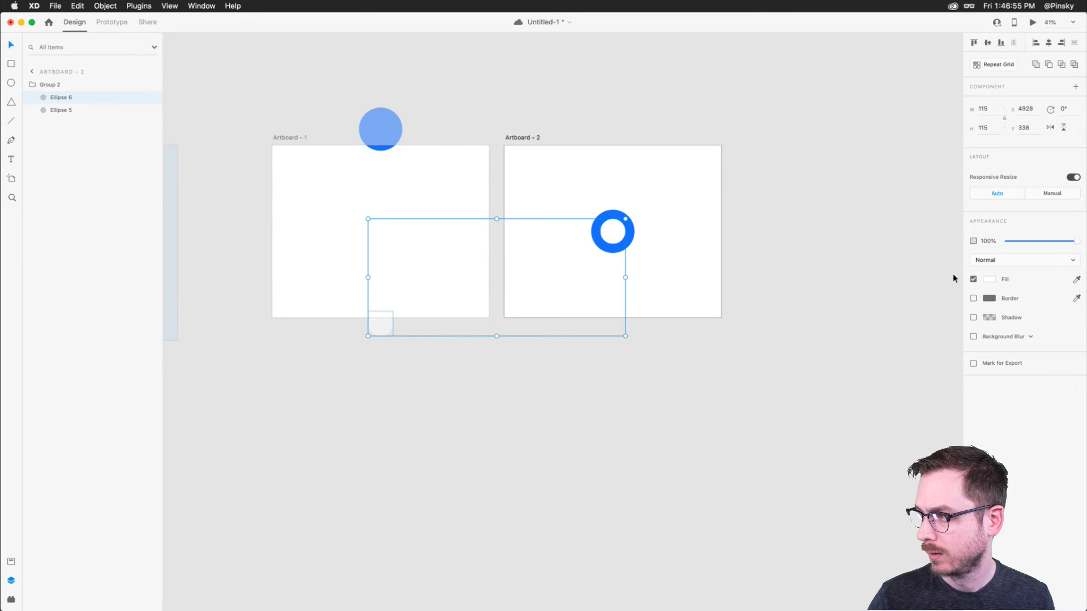
{"action": "left_click", "coordinate": [990, 279]}
{"action": "left_click_drag", "start_coordinate": [906, 270], "coordinate": [831, 331]}
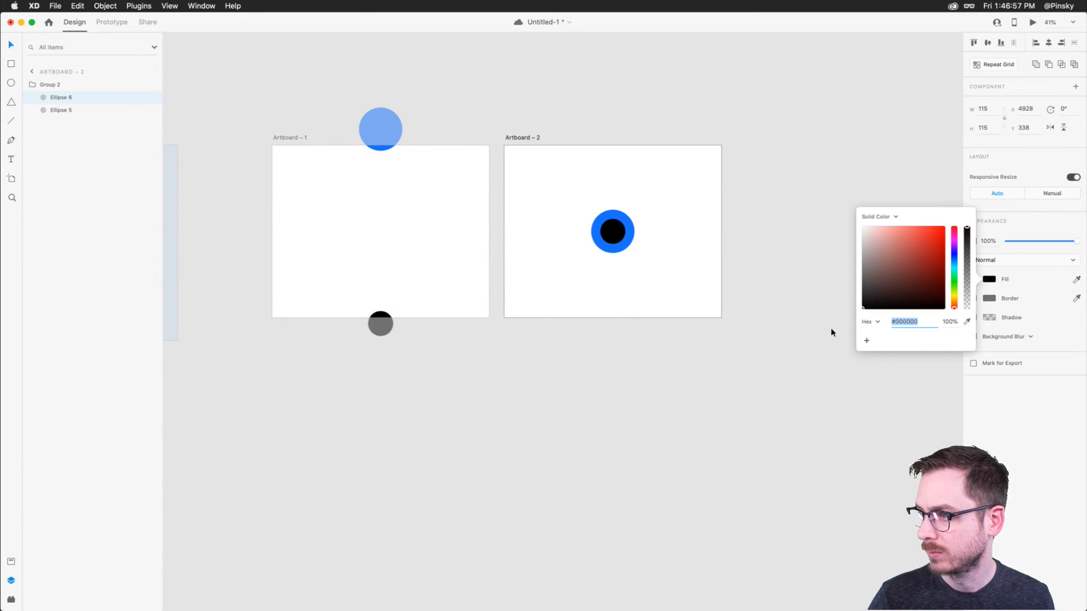
{"action": "key", "text": "Escape"}
Preview the timed animation starting from Artboard – 1 and close the preview.
{"action": "left_click", "coordinate": [372, 212]}
{"action": "key", "text": "super+Return"}
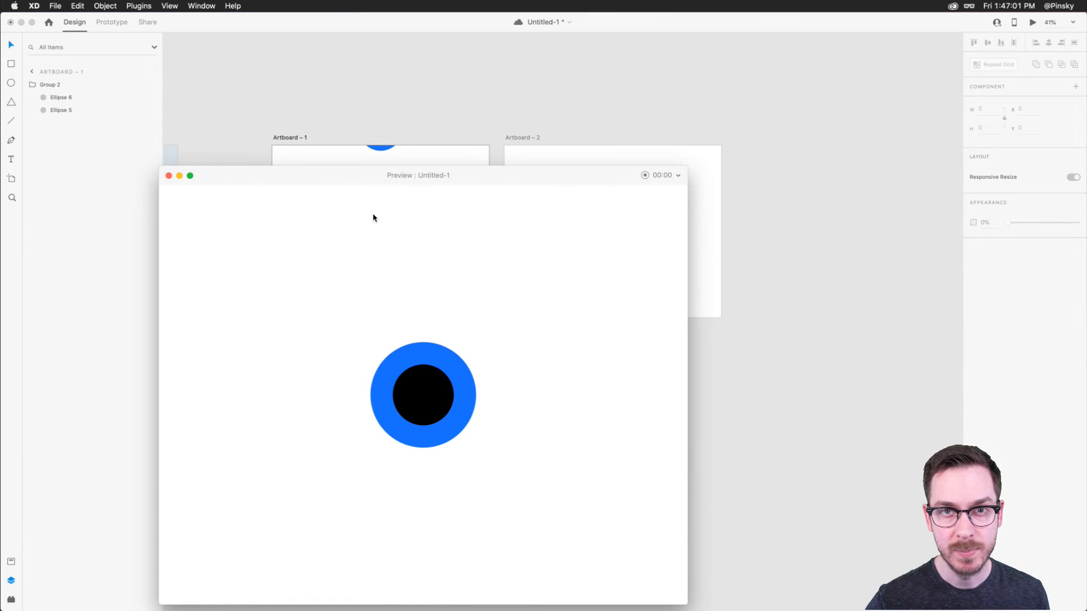
{"action": "key", "text": "super+w"}
Move the black circle of Artboard – 1 much farther below the artboard, to about Y 2340.
{"action": "left_click", "coordinate": [379, 316]}
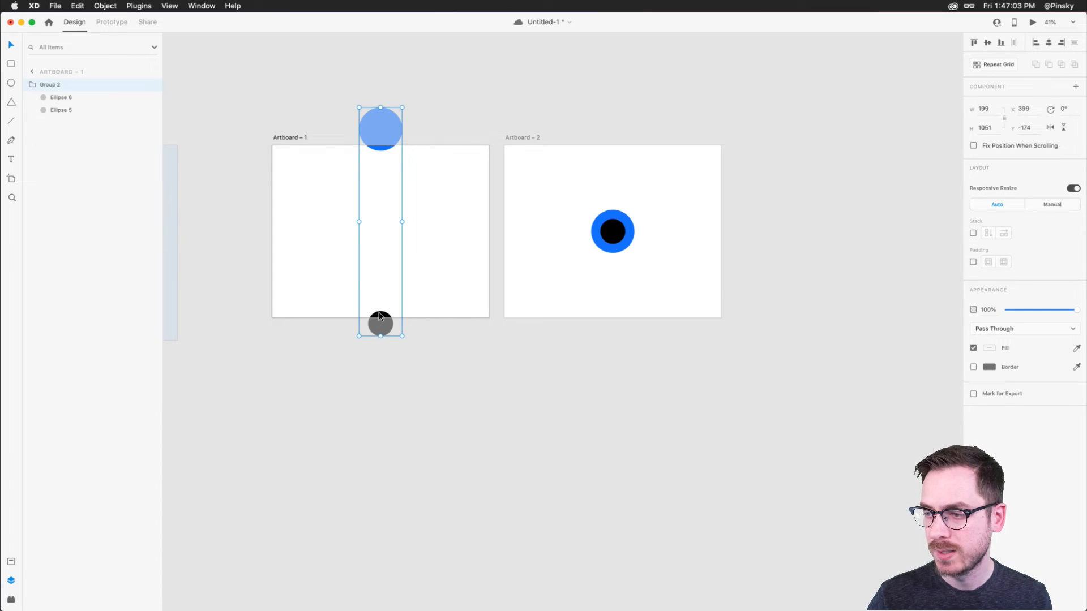
{"action": "double_click", "coordinate": [379, 315]}
{"action": "scroll", "coordinate": [395, 309], "scroll_direction": "down", "scroll_amount": 4}
{"action": "left_click_drag", "start_coordinate": [380, 199], "coordinate": [392, 426]}
Preview the animation again with the farther starting position, and close the preview window.
{"action": "key", "text": "super+Return"}
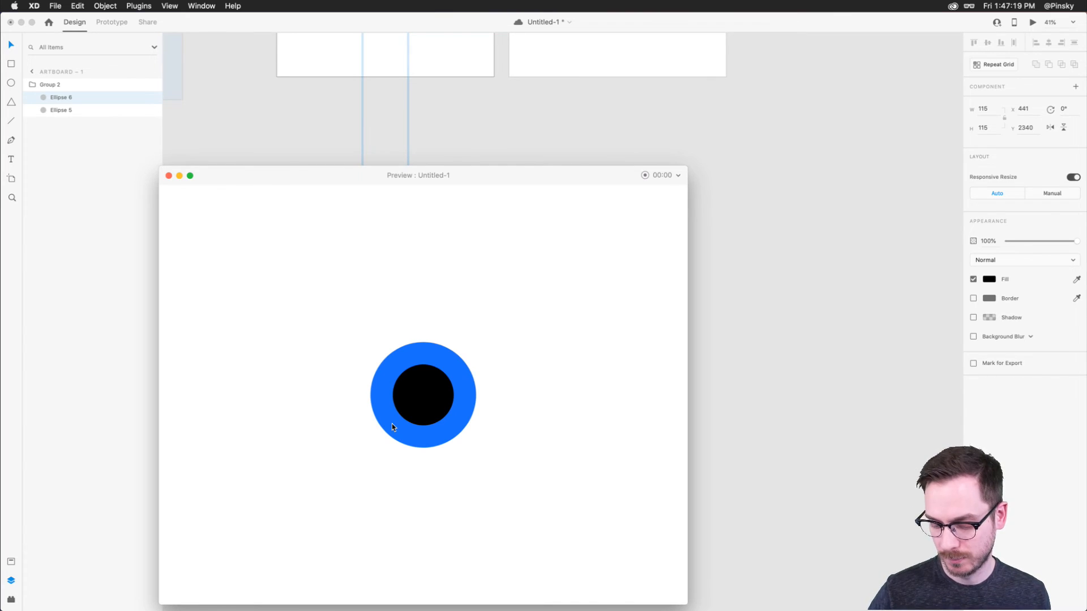
{"action": "left_click", "coordinate": [391, 423]}
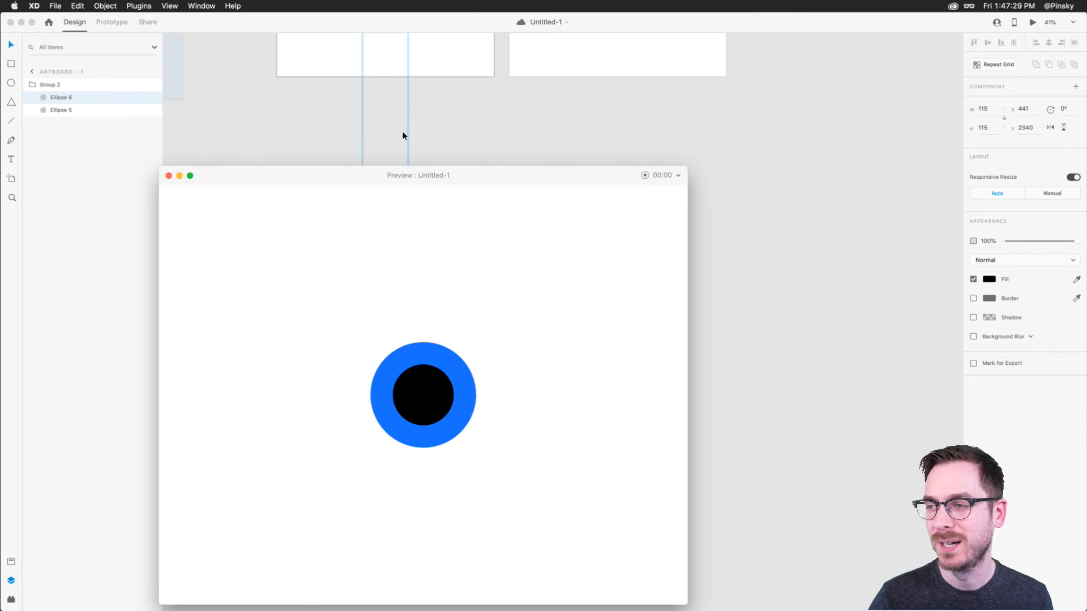
{"action": "left_click_drag", "start_coordinate": [388, 175], "coordinate": [428, 105]}
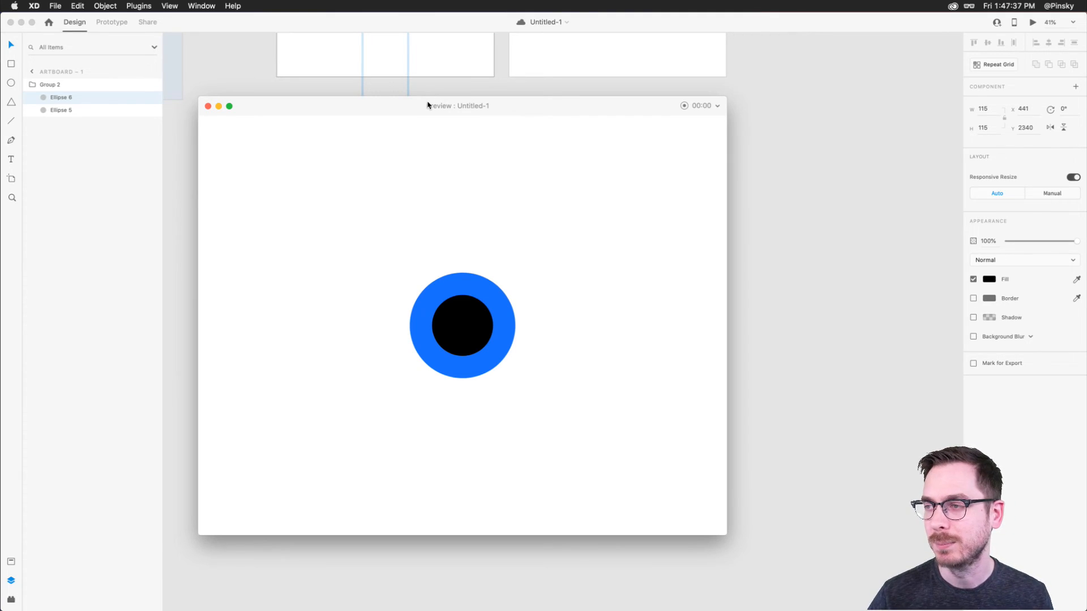
{"action": "key", "text": "super+w"}
Delete the two demo artboards, Artboard – 1 and Artboard – 2.
{"action": "scroll", "coordinate": [418, 143], "scroll_direction": "down", "scroll_amount": 5}
{"action": "scroll", "coordinate": [417, 142], "scroll_direction": "up", "scroll_amount": 2}
{"action": "scroll", "coordinate": [417, 141], "scroll_direction": "left", "scroll_amount": 2}
{"action": "left_click", "coordinate": [400, 137]}
{"action": "left_click_drag", "start_coordinate": [390, 81], "coordinate": [638, 195]}
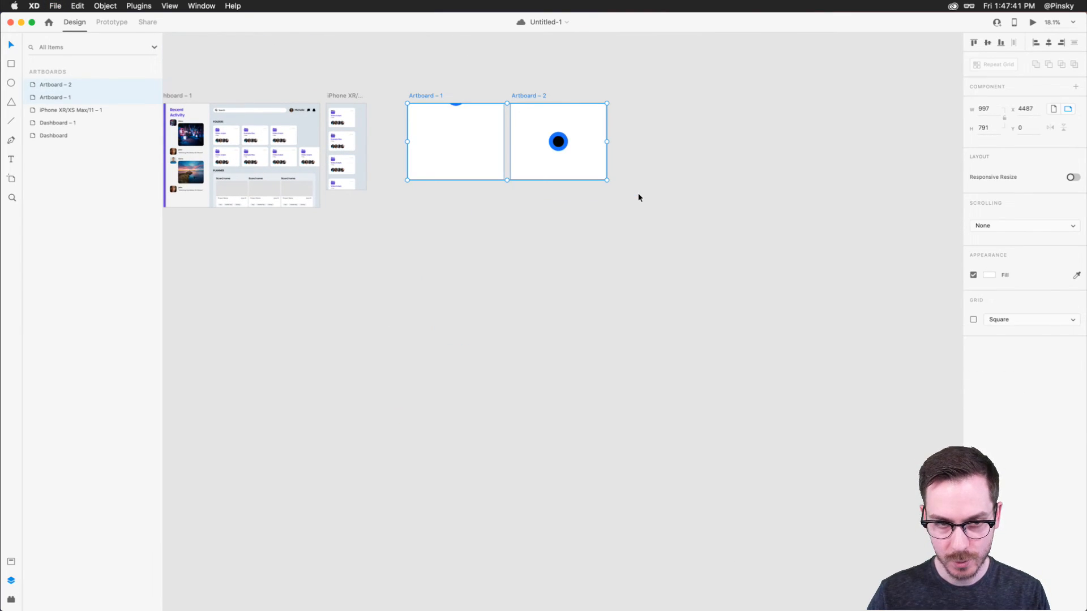
{"action": "key", "text": "Delete"}
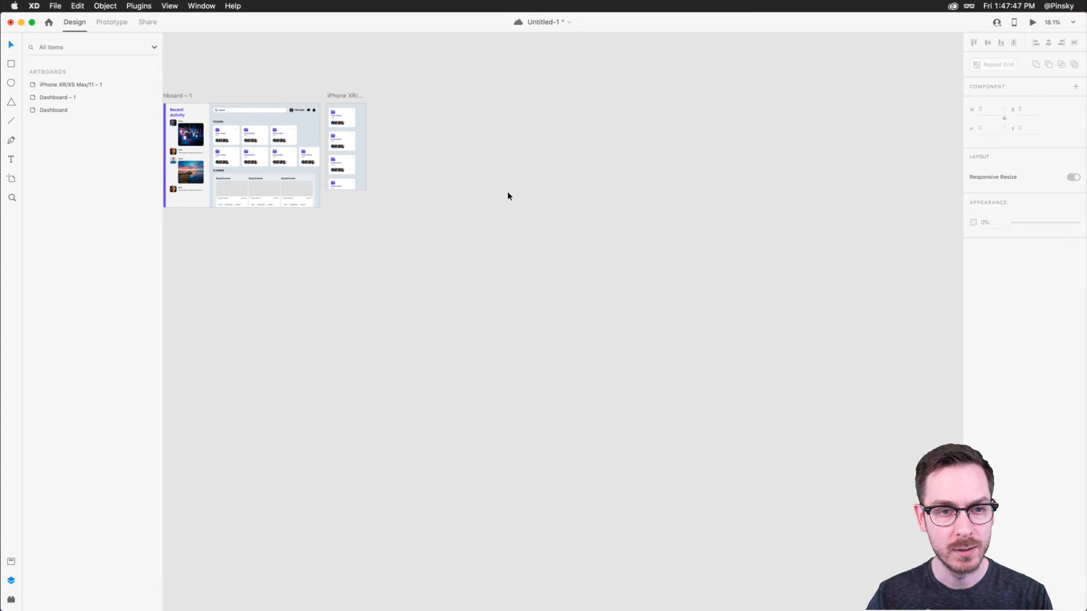
Reorder the Dashboard artboard's stack so the purple navigation bar comes first, followed by Recent Activity and the planner.
{"action": "scroll", "coordinate": [508, 191], "scroll_direction": "left", "scroll_amount": 8}
{"action": "scroll", "coordinate": [507, 191], "scroll_direction": "up", "scroll_amount": 2}
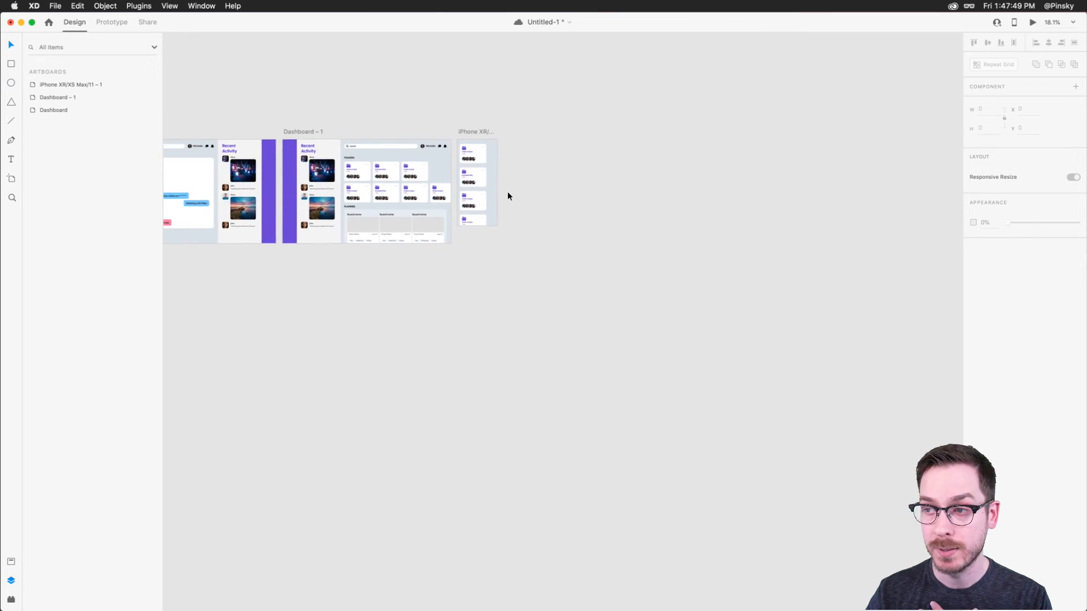
{"action": "scroll", "coordinate": [240, 165], "scroll_direction": "up", "scroll_amount": 5}
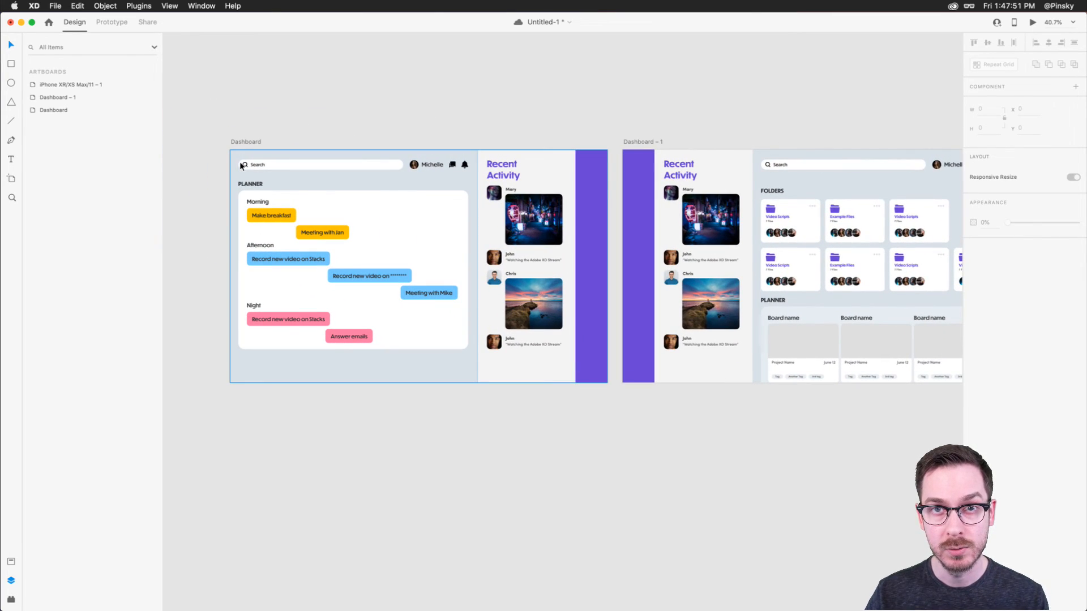
{"action": "scroll", "coordinate": [508, 165], "scroll_direction": "right", "scroll_amount": 10}
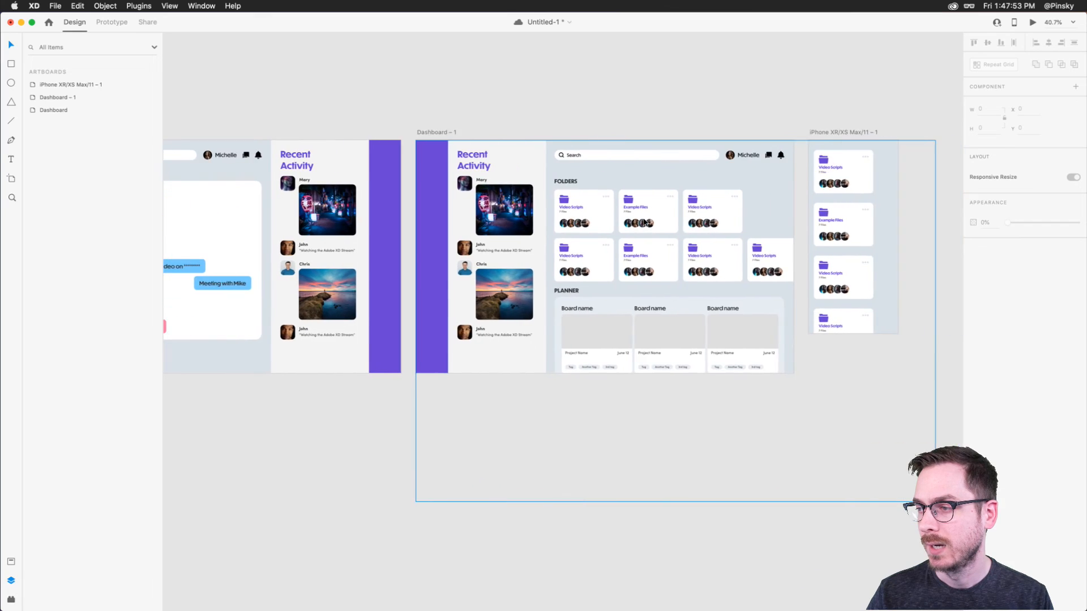
{"action": "scroll", "coordinate": [400, 120], "scroll_direction": "up", "scroll_amount": 5}
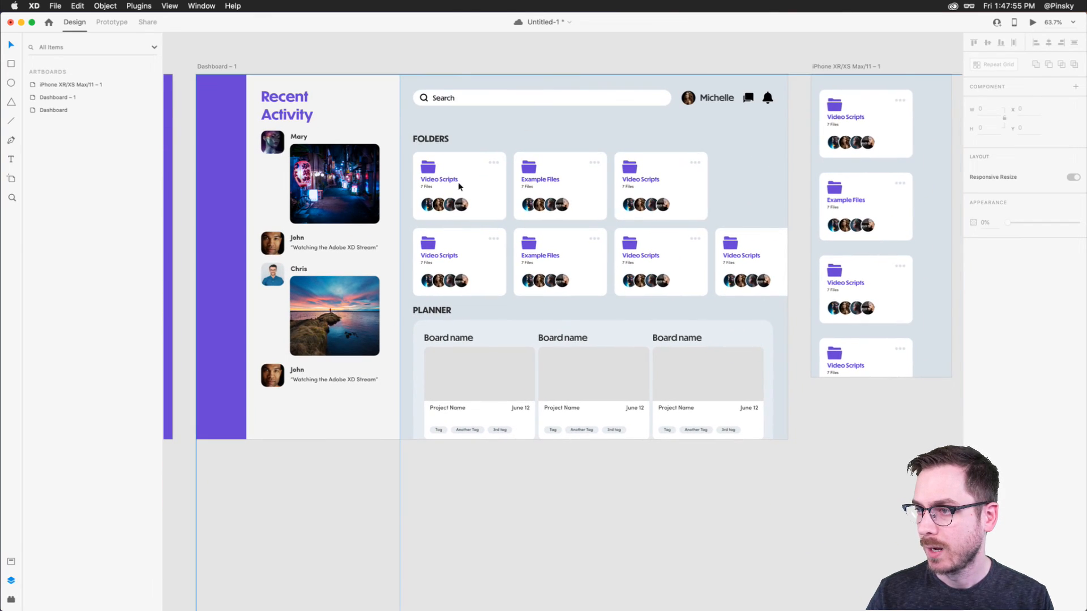
{"action": "scroll", "coordinate": [316, 194], "scroll_direction": "left", "scroll_amount": 10}
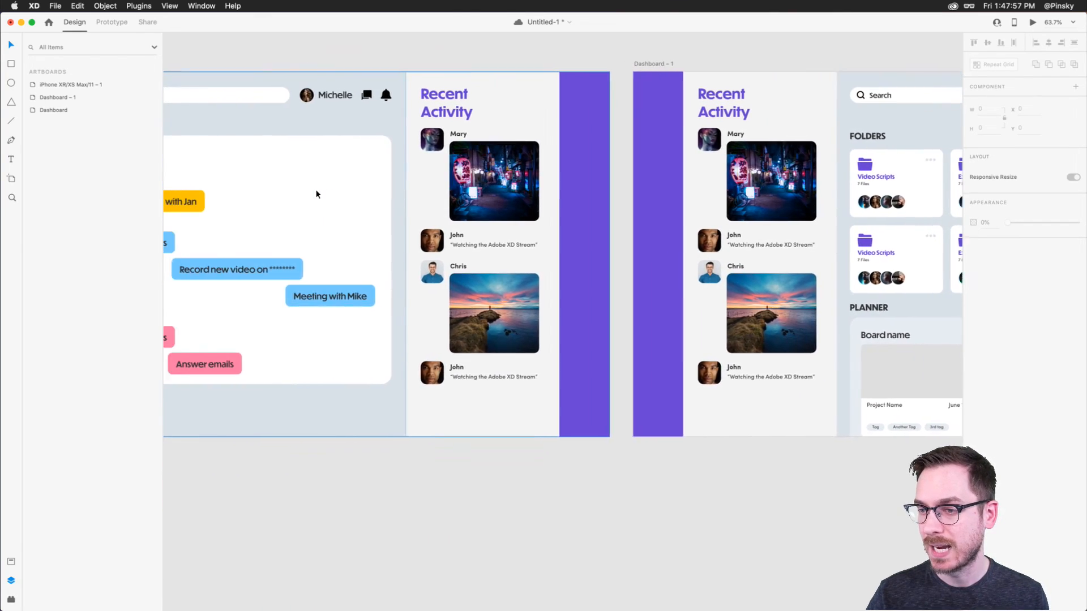
{"action": "key", "text": "super+0"}
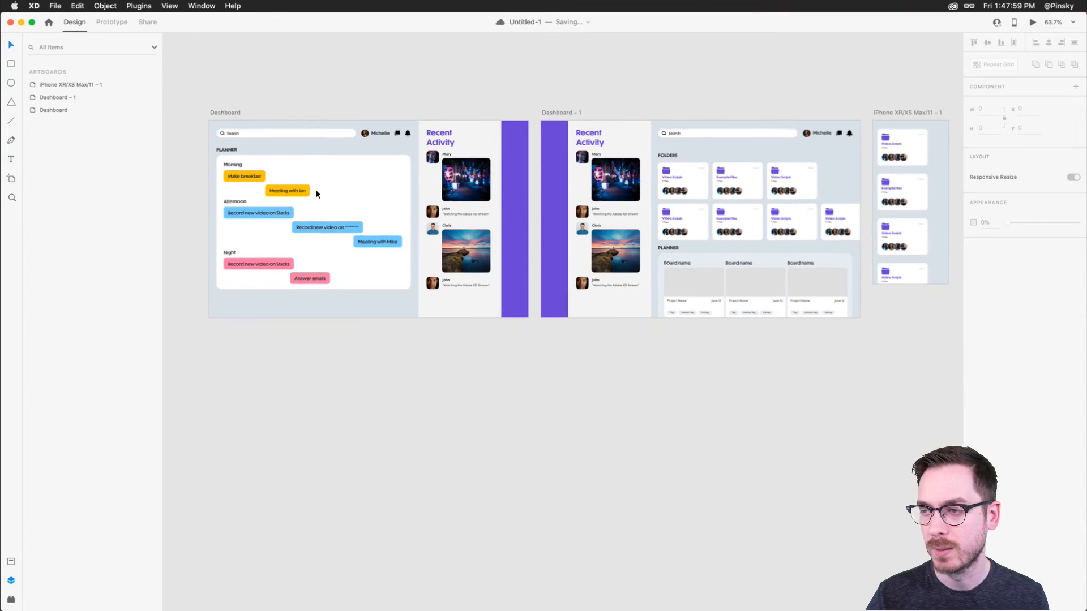
{"action": "double_click", "coordinate": [463, 176]}
{"action": "left_click_drag", "start_coordinate": [463, 176], "coordinate": [260, 180]}
{"action": "left_click", "coordinate": [515, 182]}
{"action": "left_click_drag", "start_coordinate": [515, 182], "coordinate": [232, 182]}
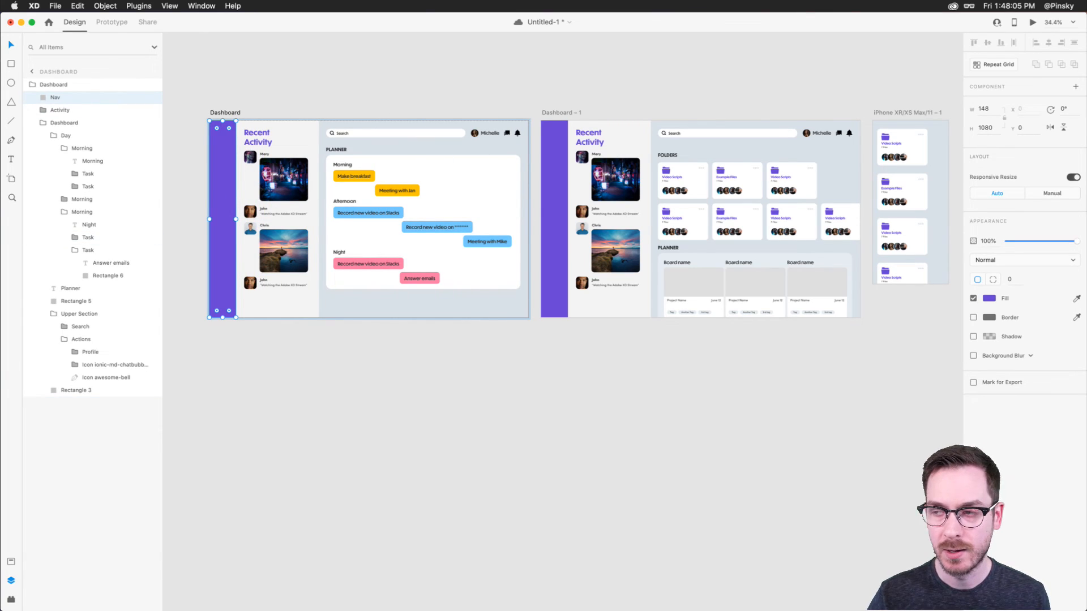
Fill the background rectangle of the "Make breakfast" task with orange #FF7F00.
{"action": "scroll", "coordinate": [390, 178], "scroll_direction": "up", "scroll_amount": 5}
{"action": "left_click", "coordinate": [347, 162]}
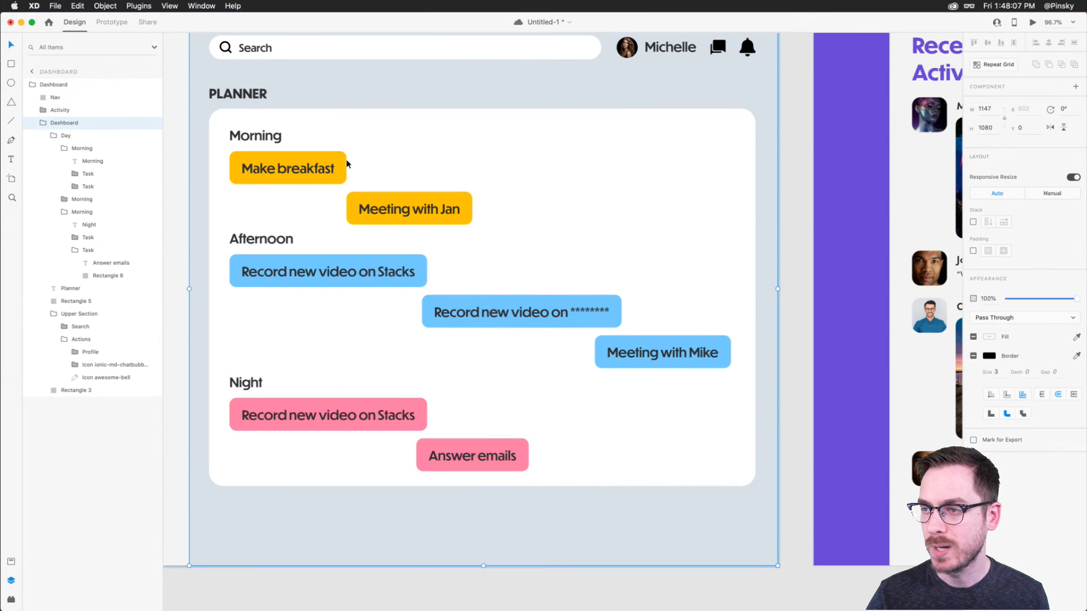
{"action": "left_click", "coordinate": [340, 159], "text": "super"}
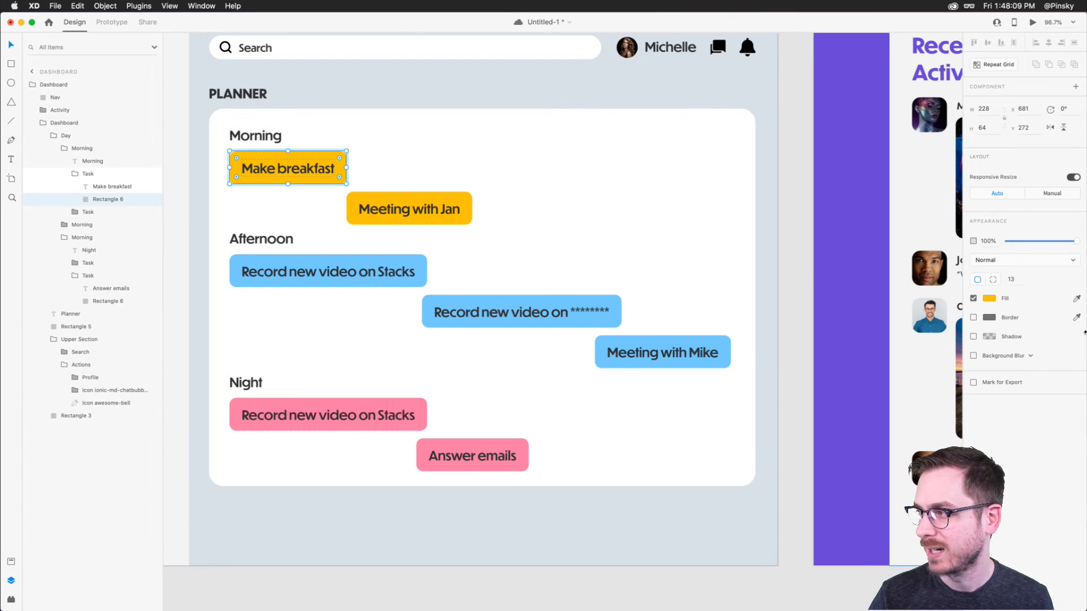
{"action": "left_click", "coordinate": [990, 299]}
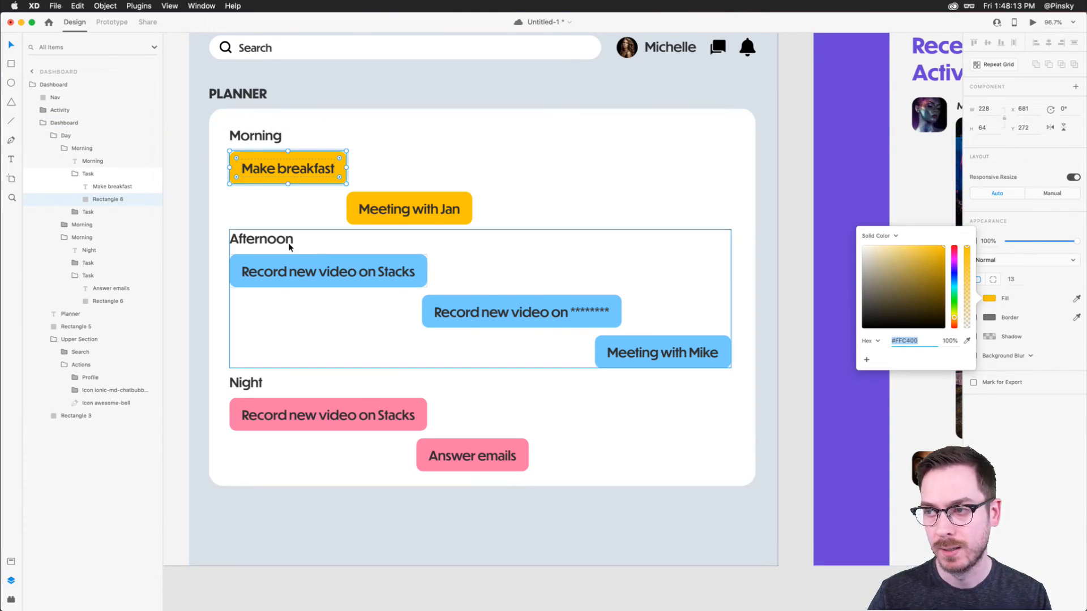
{"action": "left_click", "coordinate": [956, 261]}
{"action": "left_click_drag", "start_coordinate": [955, 260], "coordinate": [955, 320]}
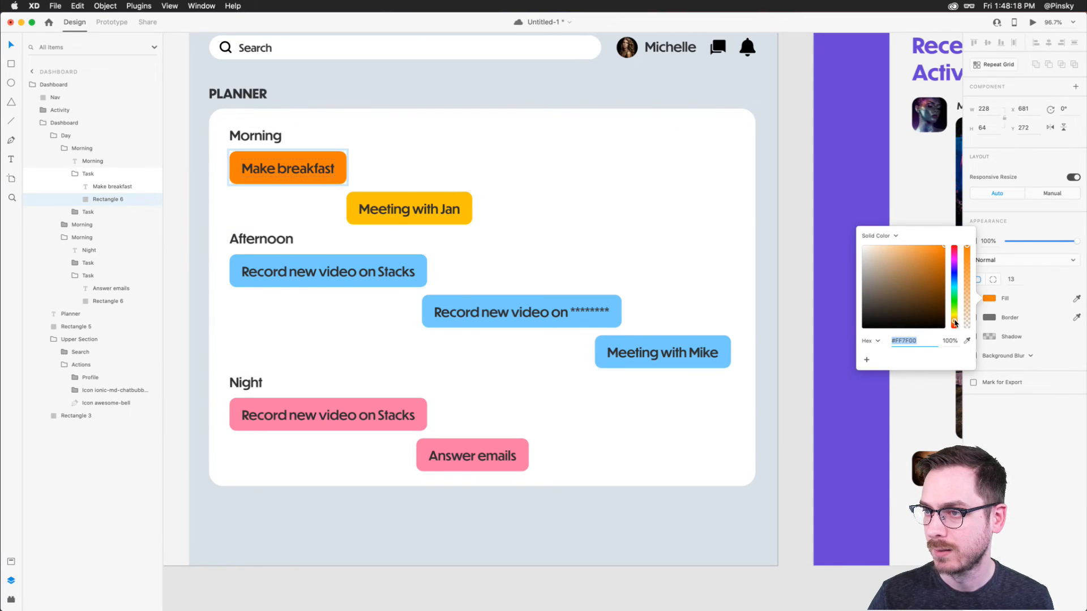
Apply the same #FF7F00 fill to the background of the second Morning task.
{"action": "left_click", "coordinate": [465, 201]}
{"action": "left_click", "coordinate": [989, 298]}
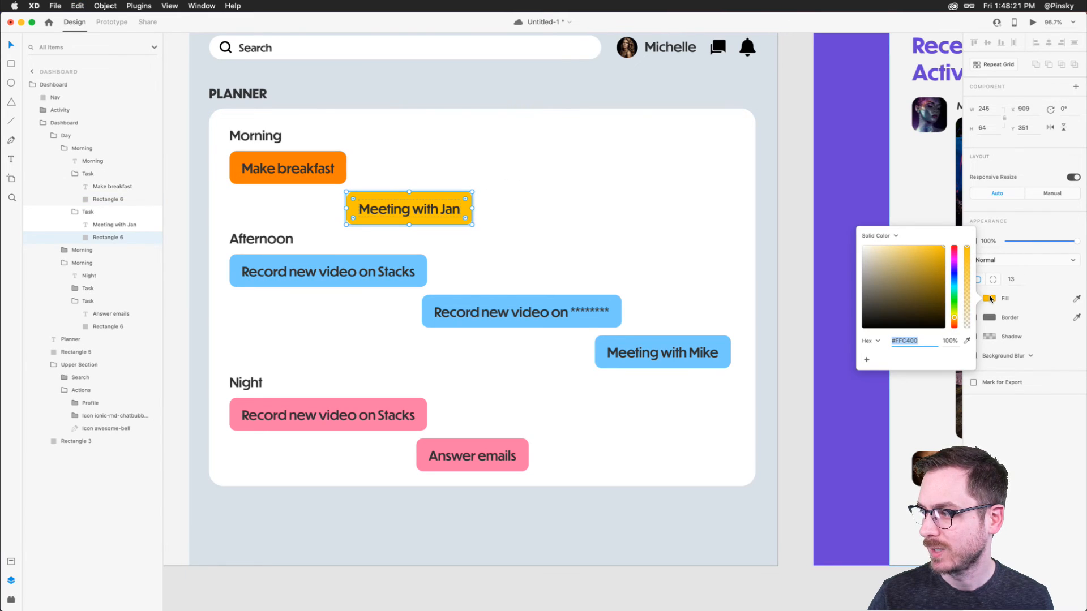
{"action": "type", "text": "#FF7F00"}
{"action": "key", "text": "Return"}
{"action": "left_click", "coordinate": [347, 187]}
{"action": "left_click", "coordinate": [331, 94]}
Change the "Make breakfast" text colour to white (#FFFFFF).
{"action": "left_click", "coordinate": [292, 167], "text": "super"}
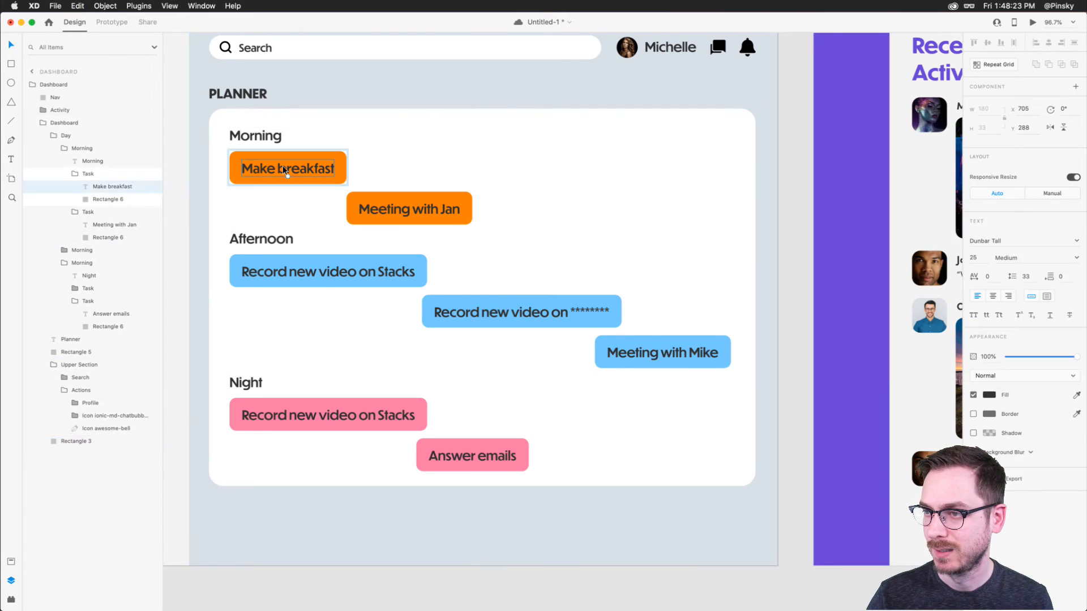
{"action": "left_click", "coordinate": [987, 396]}
{"action": "left_click_drag", "start_coordinate": [898, 364], "coordinate": [807, 273]}
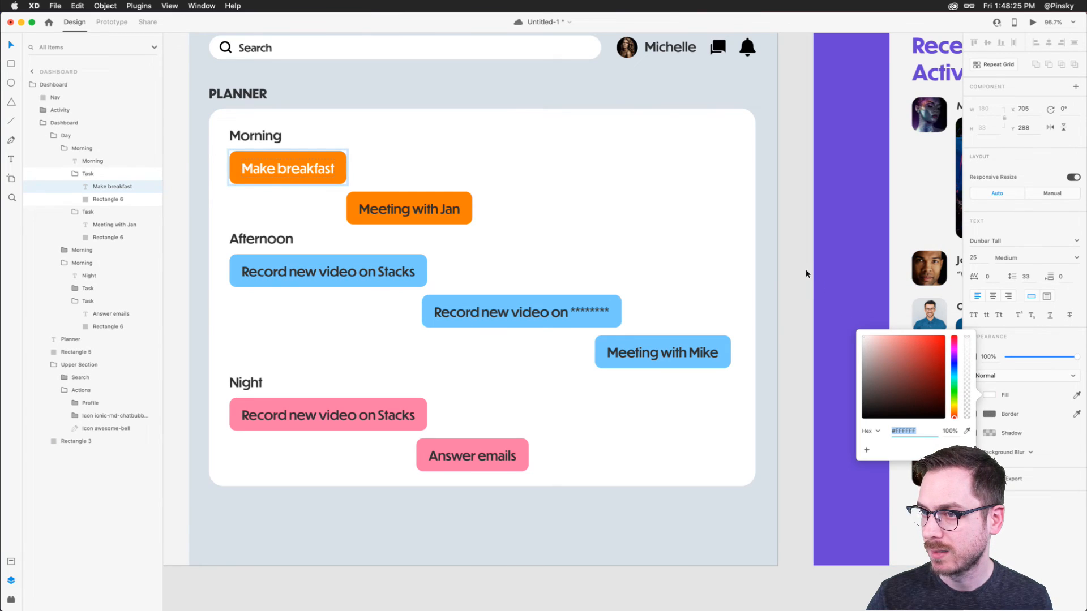
Delete the second task from the Morning stack.
{"action": "left_click", "coordinate": [417, 203]}
{"action": "left_click", "coordinate": [464, 209]}
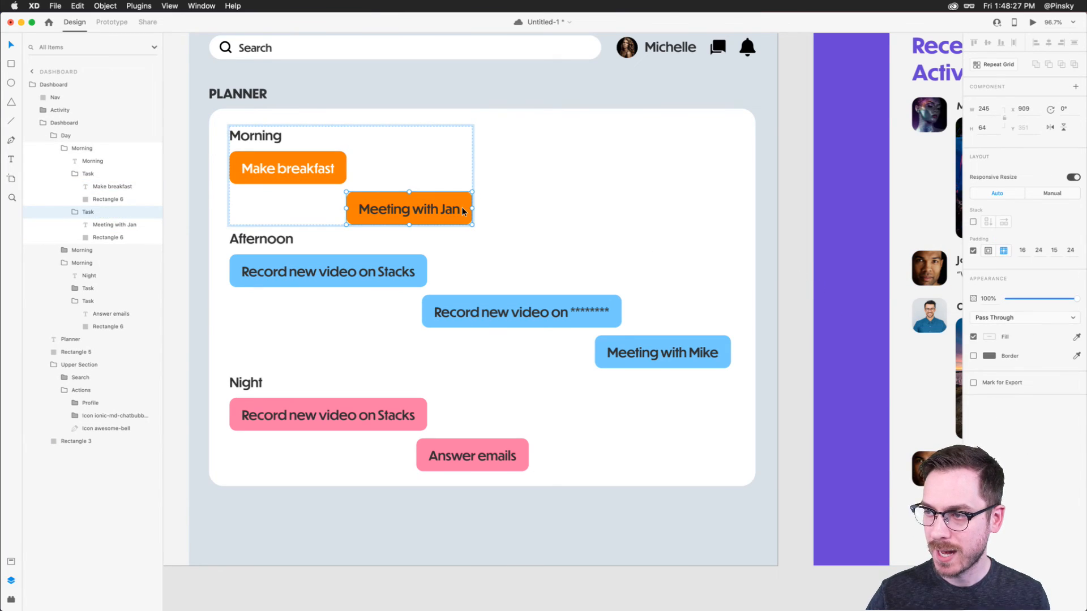
{"action": "key", "text": "Delete"}
Turn the "Make breakfast" task into a component, duplicate it in the Morning stack and shift the copy right to about X 886.
{"action": "left_click", "coordinate": [298, 163]}
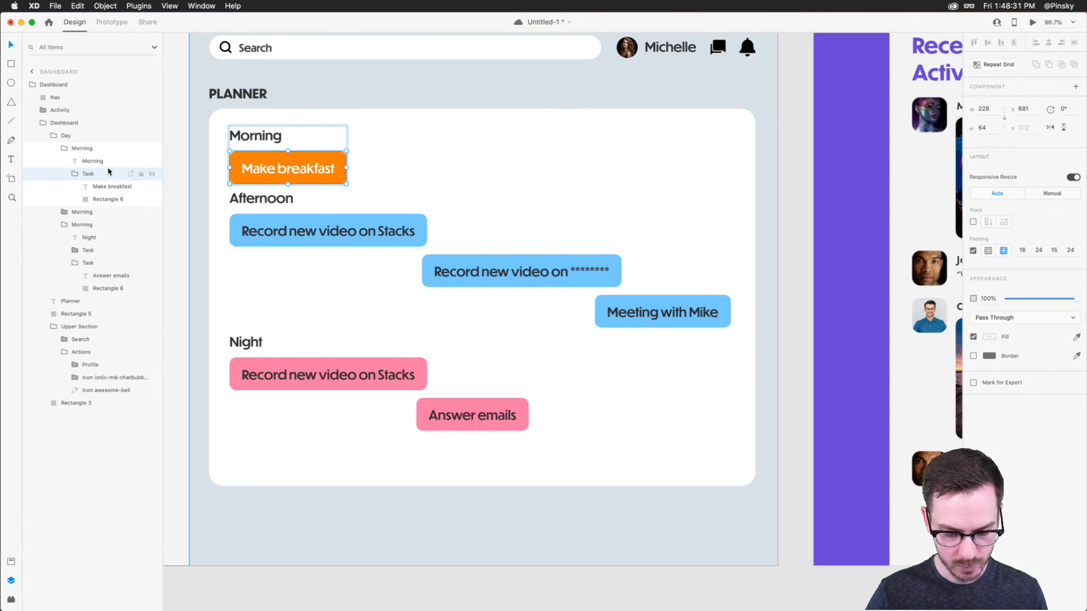
{"action": "key", "text": "super+k"}
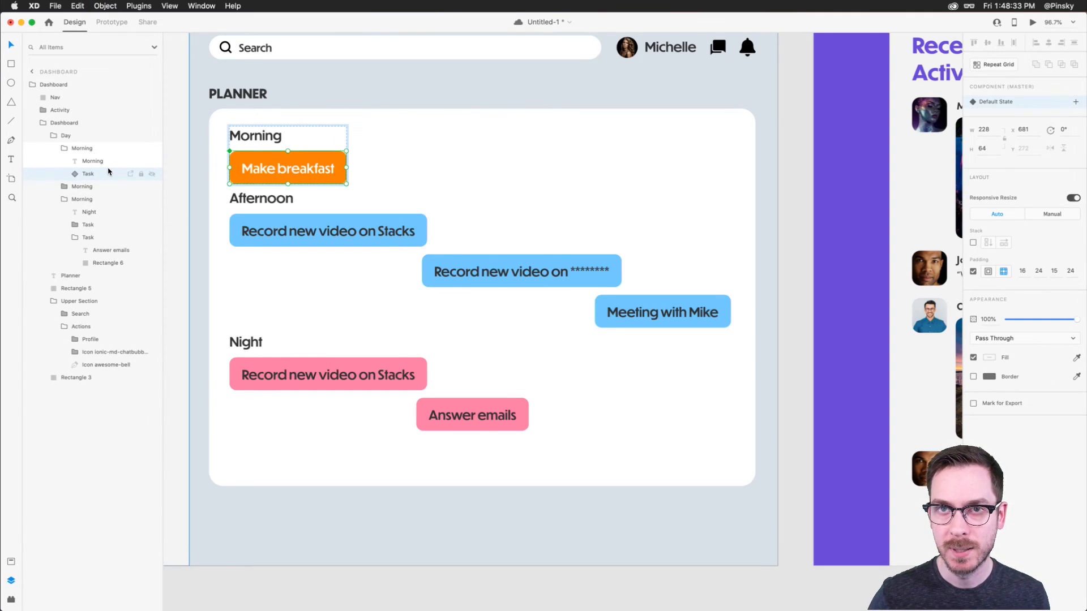
{"action": "key", "text": "super+d"}
{"action": "left_click_drag", "start_coordinate": [287, 209], "coordinate": [375, 211]}
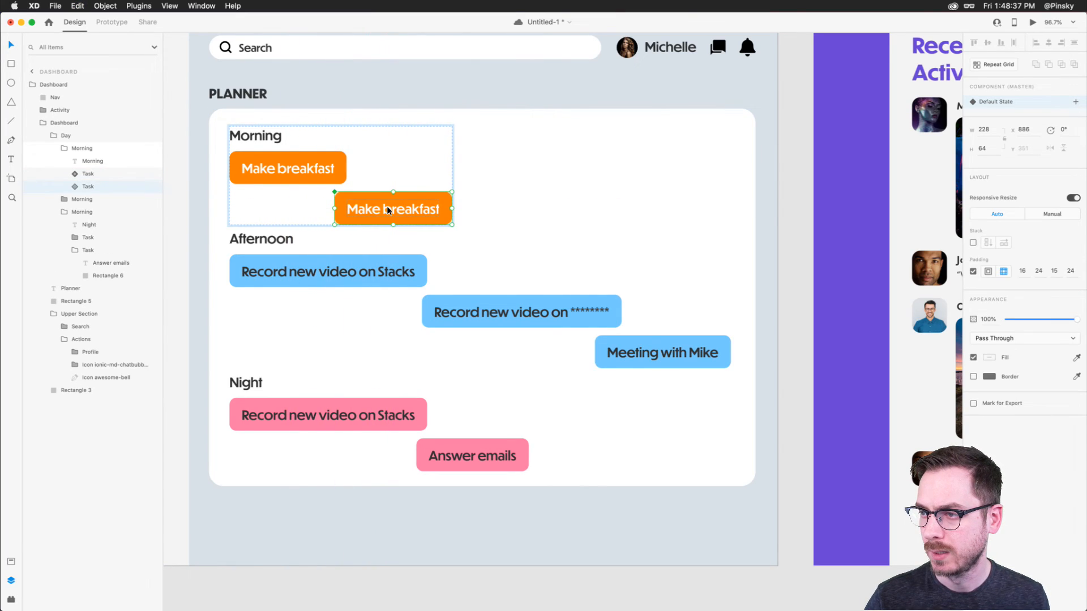
{"action": "double_click", "coordinate": [388, 211]}
{"action": "double_click", "coordinate": [396, 211]}
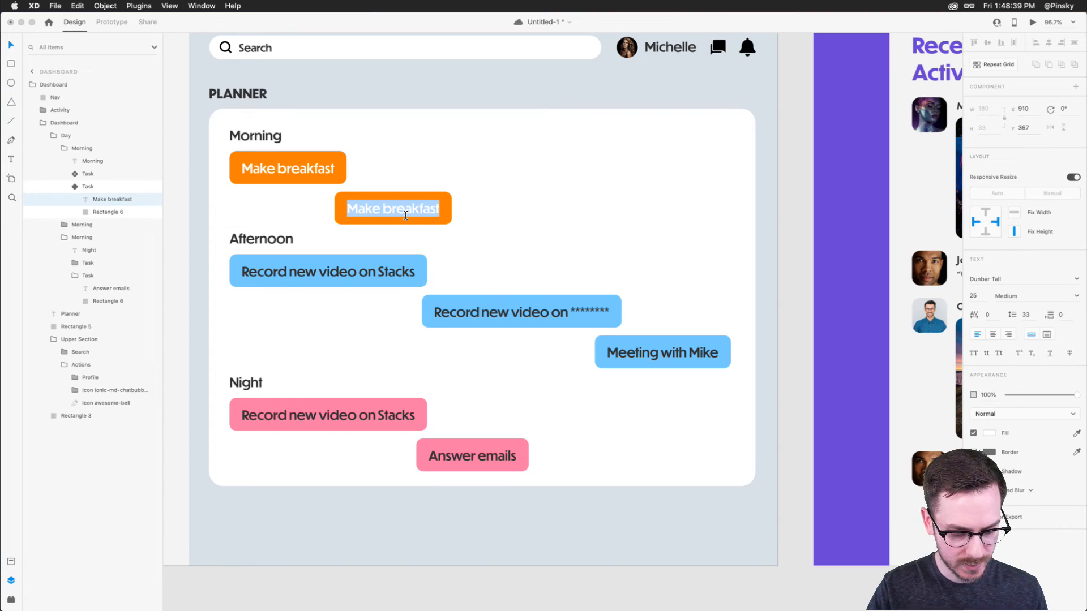
{"action": "type", "text": "J"}
{"action": "key", "text": "super+z"}
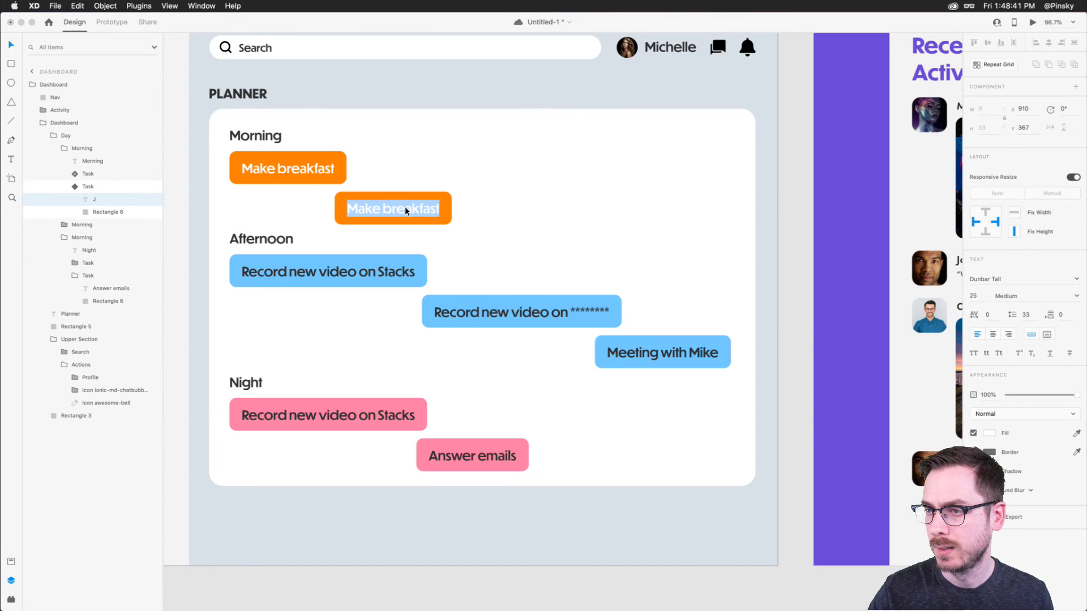
Place the master "Make breakfast" task first in the Morning stack and shift the second task to the right.
{"action": "left_click", "coordinate": [289, 165]}
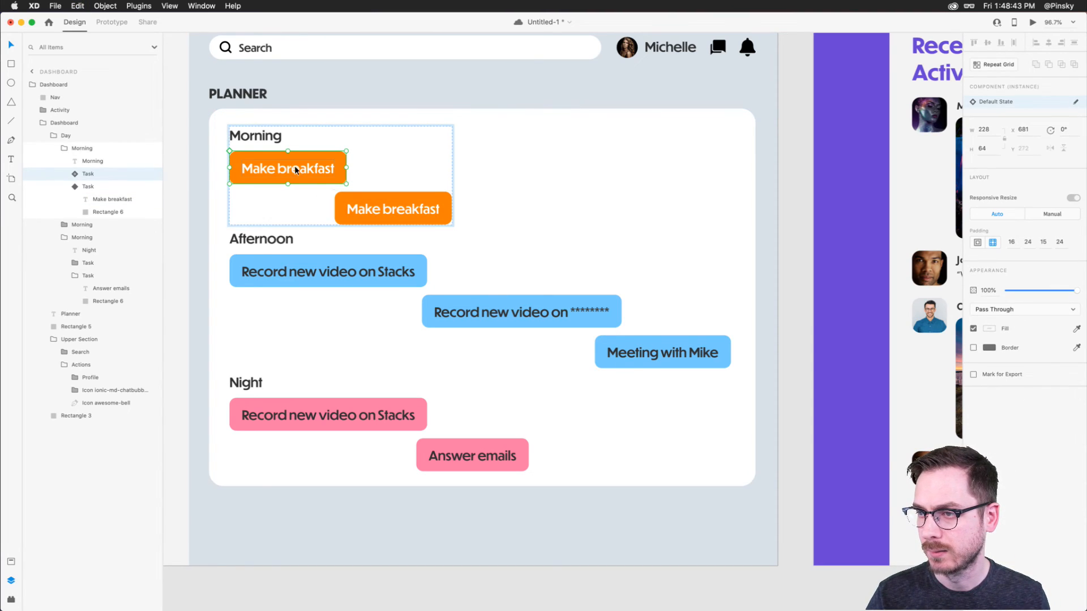
{"action": "mouse_move", "coordinate": [298, 170]}
{"action": "left_mouse_down"}
{"action": "mouse_move", "coordinate": [361, 155]}
{"action": "mouse_move", "coordinate": [386, 163]}
{"action": "mouse_move", "coordinate": [282, 165]}
{"action": "left_mouse_up"}
{"action": "left_click_drag", "start_coordinate": [283, 208], "coordinate": [374, 210]}
Change the second Morning task's text to "Meeting with" followed by a person's first name.
{"action": "double_click", "coordinate": [374, 208]}
{"action": "double_click", "coordinate": [378, 214]}
{"action": "type", "text": "Meeting with Jan"}
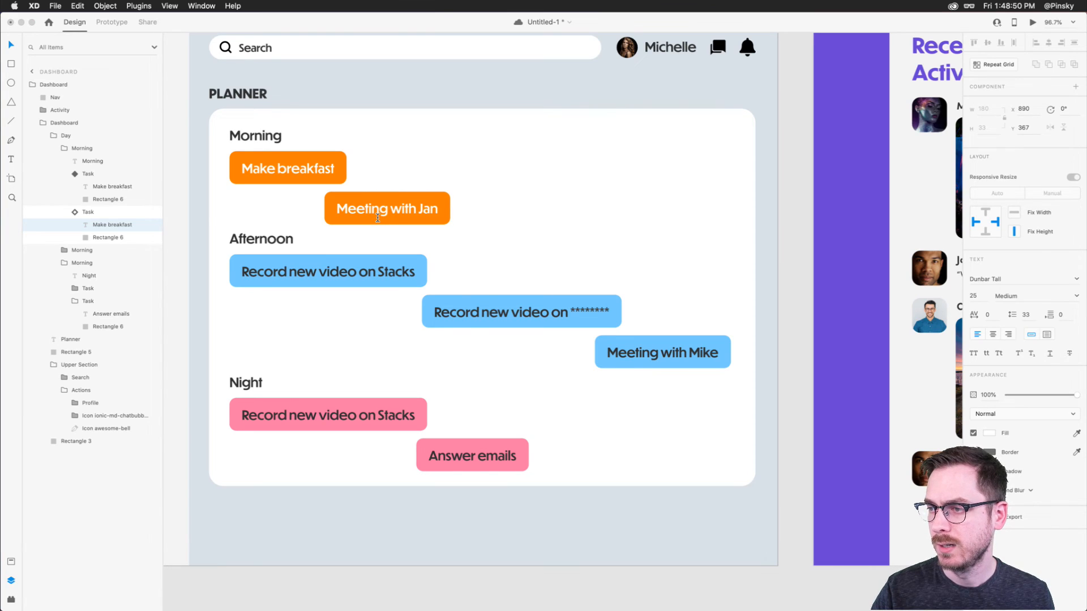
{"action": "key", "text": "Escape"}
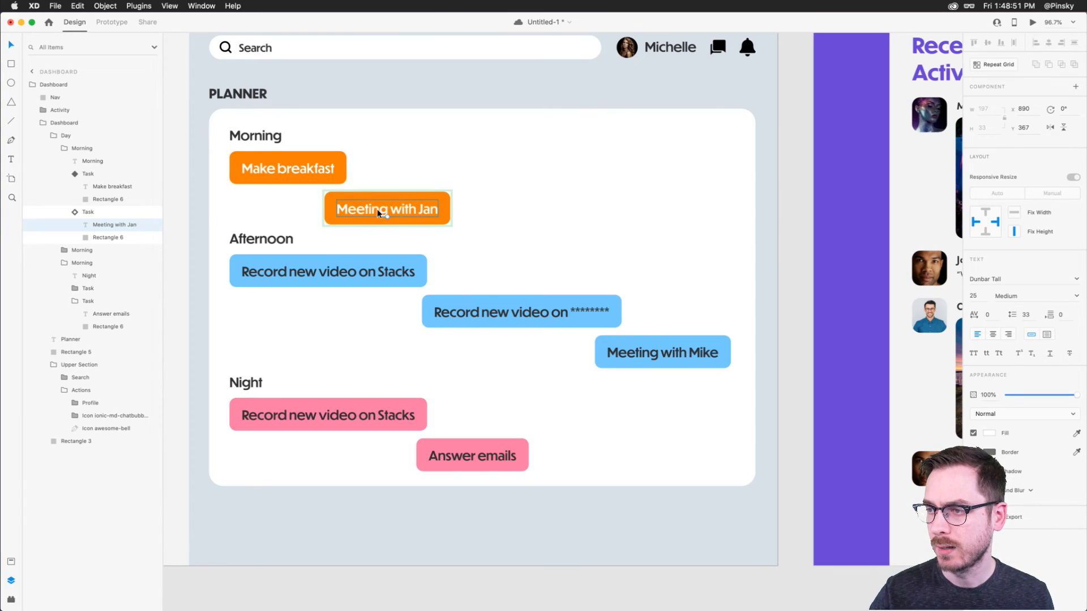
Delete the second and third tasks from the Afternoon stack.
{"action": "double_click", "coordinate": [321, 263]}
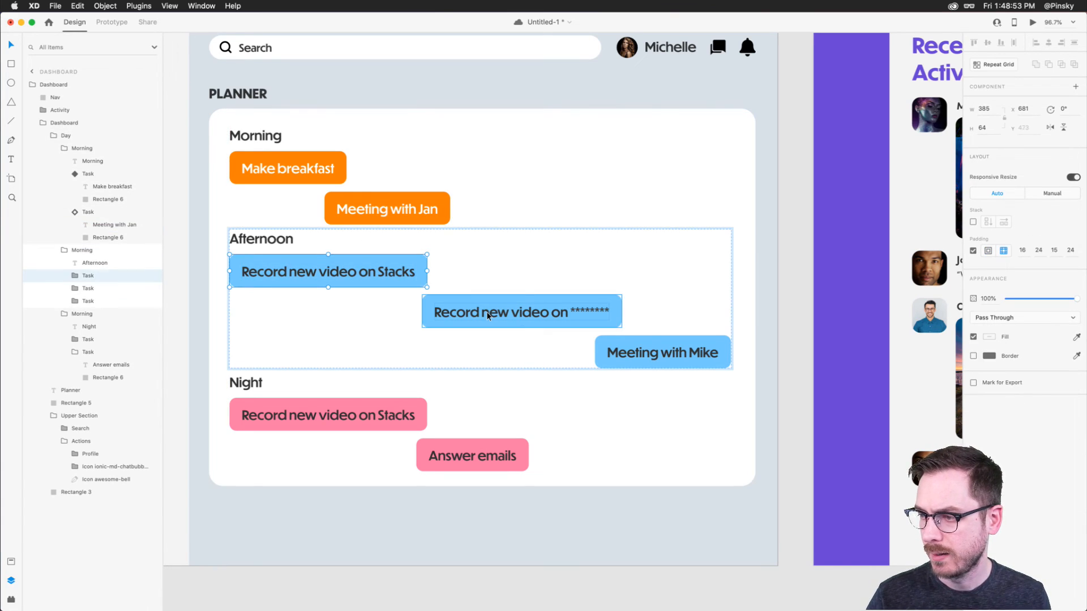
{"action": "left_click", "coordinate": [521, 312]}
{"action": "key", "text": "Delete"}
{"action": "left_click", "coordinate": [651, 309]}
{"action": "key", "text": "Delete"}
Change the text colour of the Afternoon task "Record new video on Stacks" to white (#FFFFFF).
{"action": "left_click", "coordinate": [329, 274]}
{"action": "double_click", "coordinate": [321, 267]}
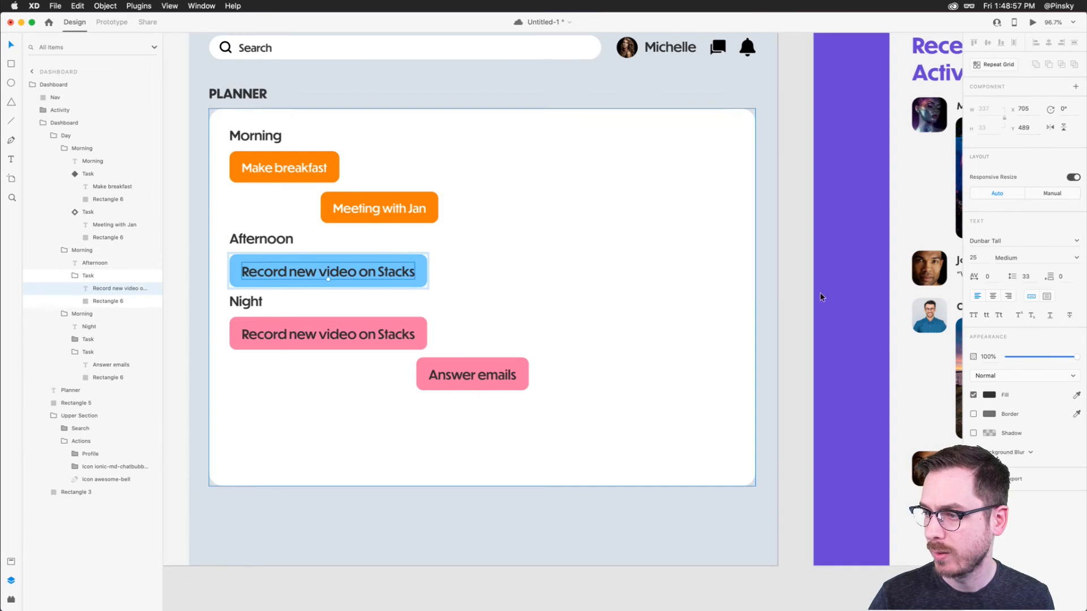
{"action": "left_click", "coordinate": [991, 395]}
{"action": "left_click_drag", "start_coordinate": [910, 383], "coordinate": [818, 231]}
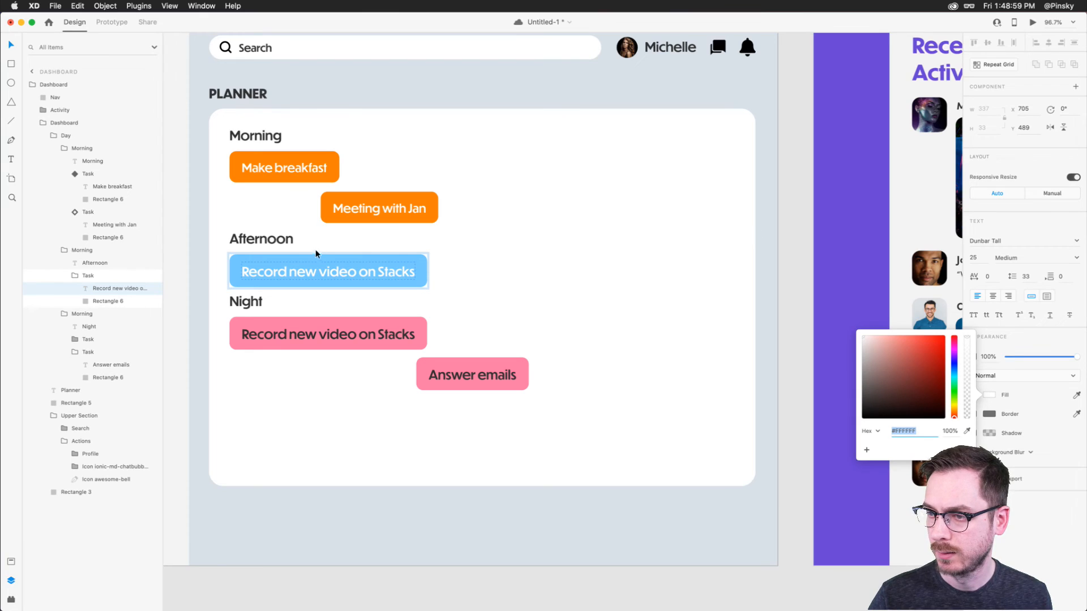
{"action": "left_click", "coordinate": [304, 269]}
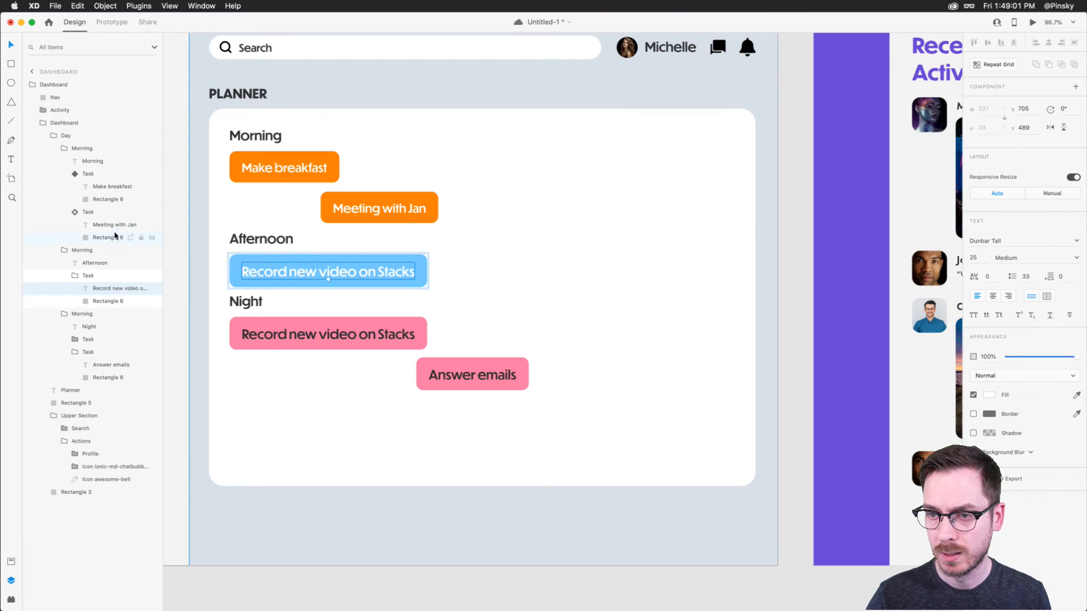
Turn the Afternoon task into a component and duplicate it within the Afternoon stack.
{"action": "left_click", "coordinate": [97, 276]}
{"action": "key", "text": "super+k"}
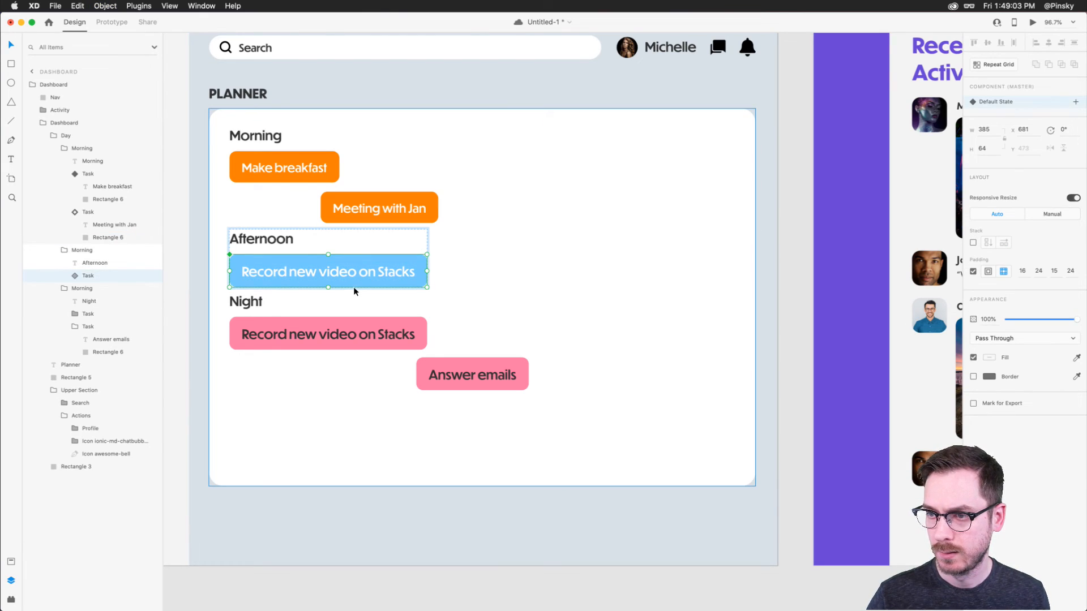
{"action": "key", "text": "super+d"}
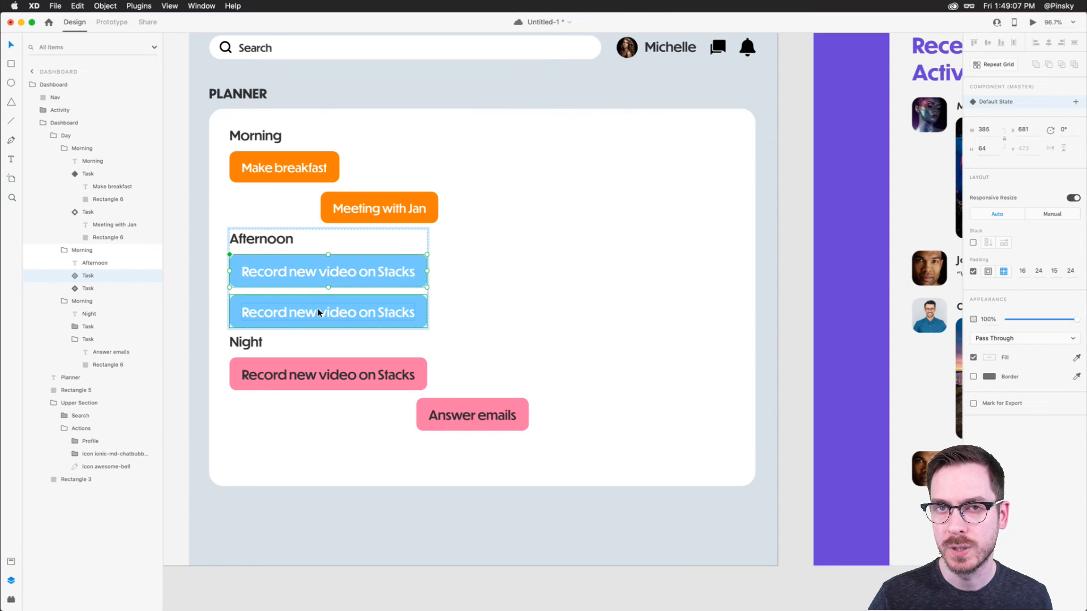
Change the second Afternoon task's text to "Record new video on *****" and shift the task right to about X 1027.
{"action": "left_click", "coordinate": [319, 313]}
{"action": "double_click", "coordinate": [319, 313]}
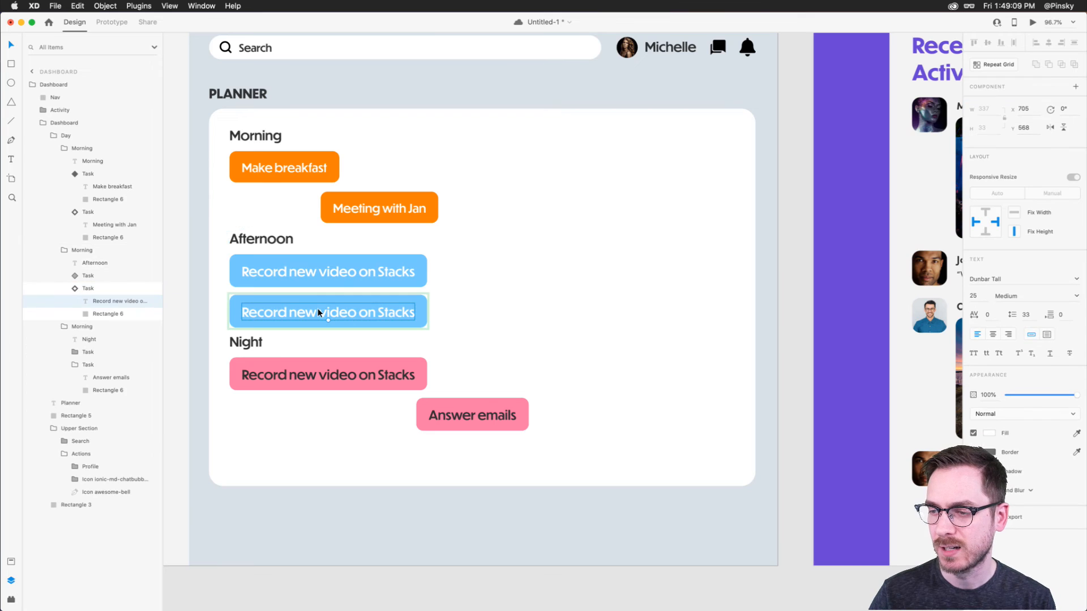
{"action": "double_click", "coordinate": [318, 311]}
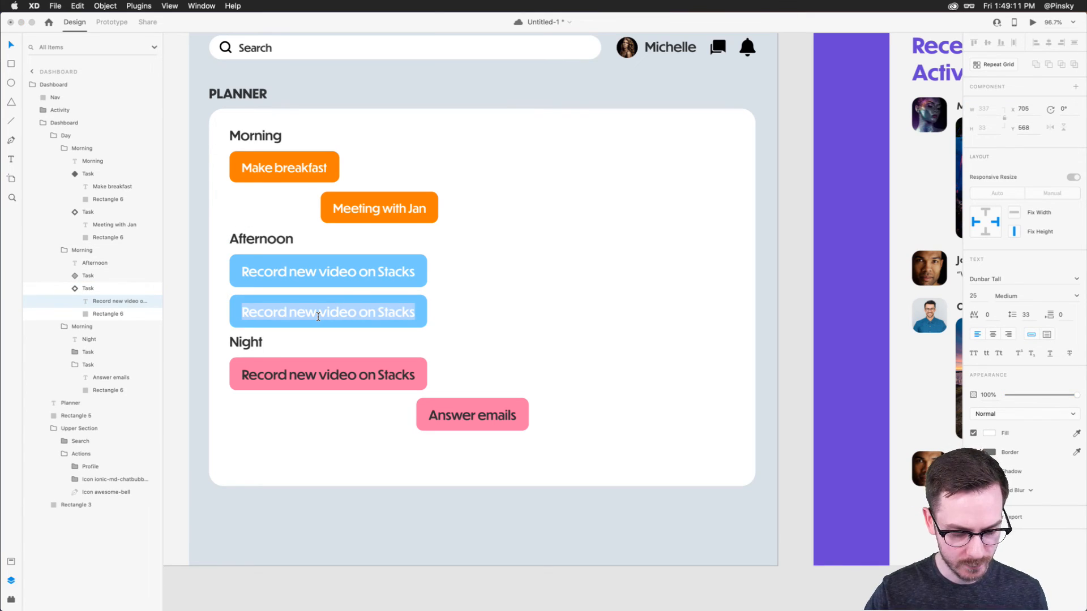
{"action": "type", "text": "Record v"}
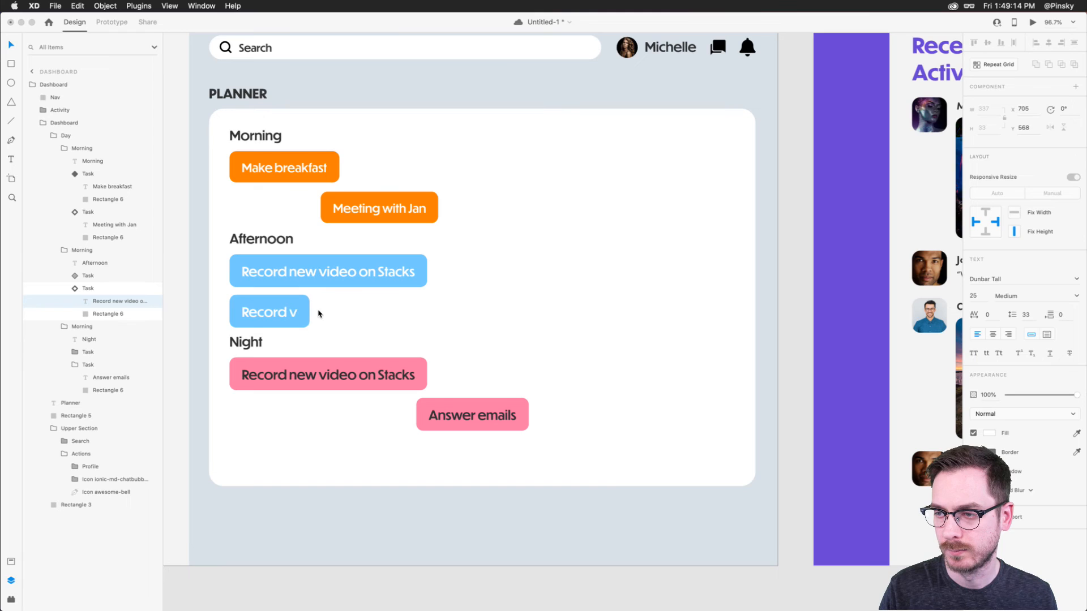
{"action": "key", "text": "BackSpace"}
{"action": "type", "text": "new vi"}
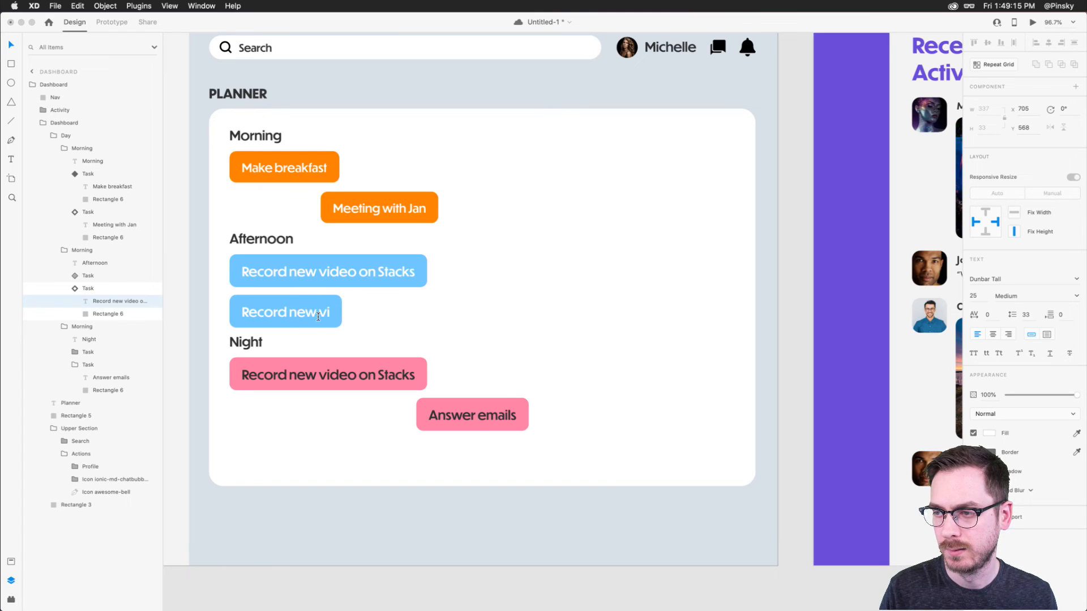
{"action": "type", "text": "deo on *****"}
{"action": "key", "text": "Escape"}
{"action": "key", "text": "Escape"}
{"action": "left_click_drag", "start_coordinate": [301, 308], "coordinate": [470, 314]}
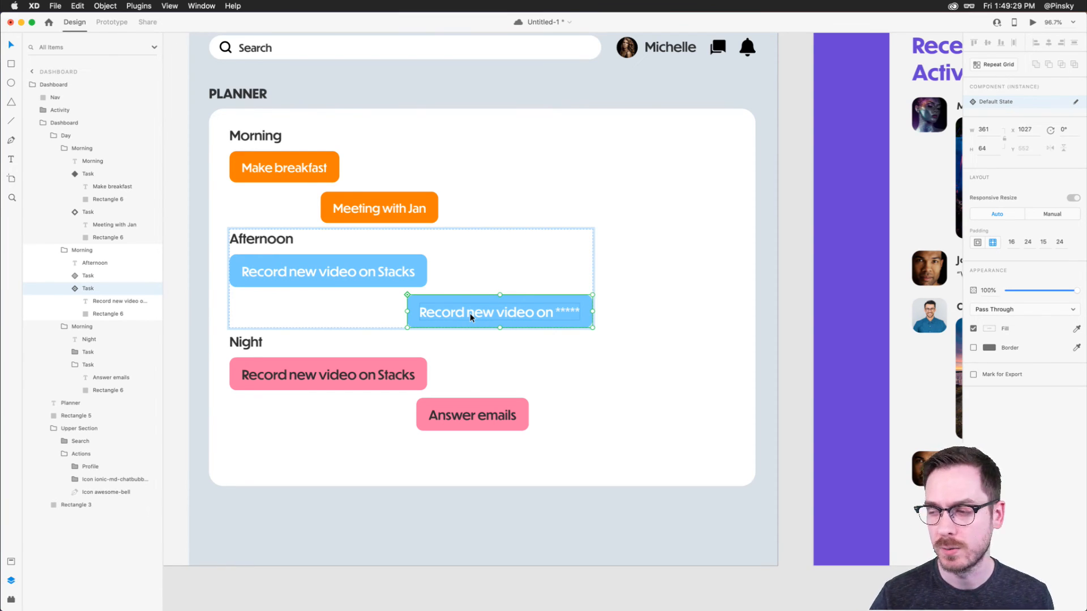
Delete the "Answer emails" task from the Night stack.
{"action": "scroll", "coordinate": [433, 317], "scroll_direction": "down", "scroll_amount": 5}
{"action": "scroll", "coordinate": [436, 316], "scroll_direction": "up", "scroll_amount": 3}
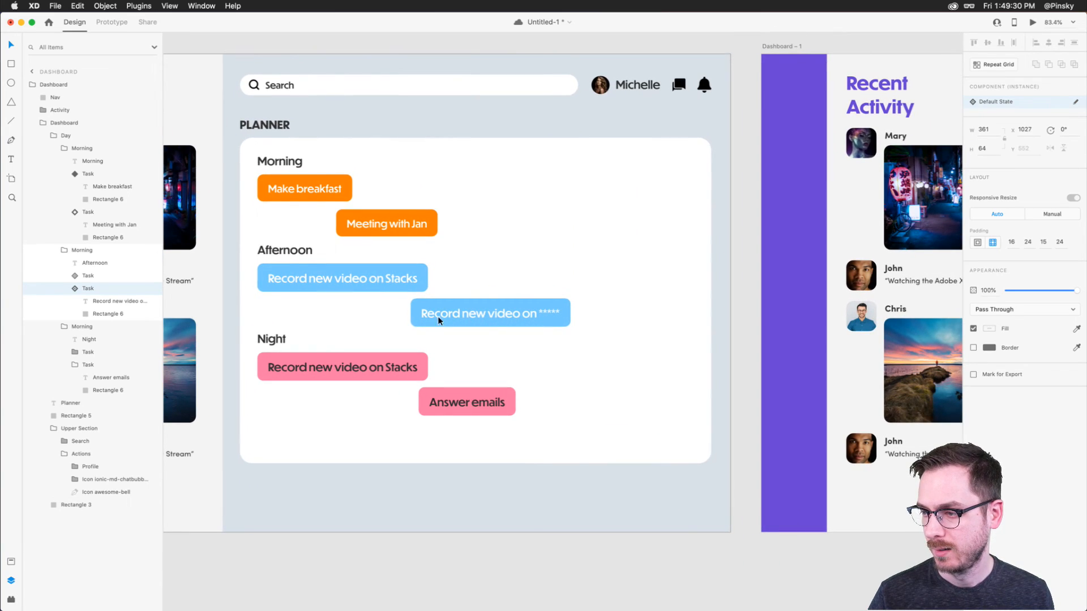
{"action": "left_click", "coordinate": [325, 366]}
{"action": "double_click", "coordinate": [492, 396]}
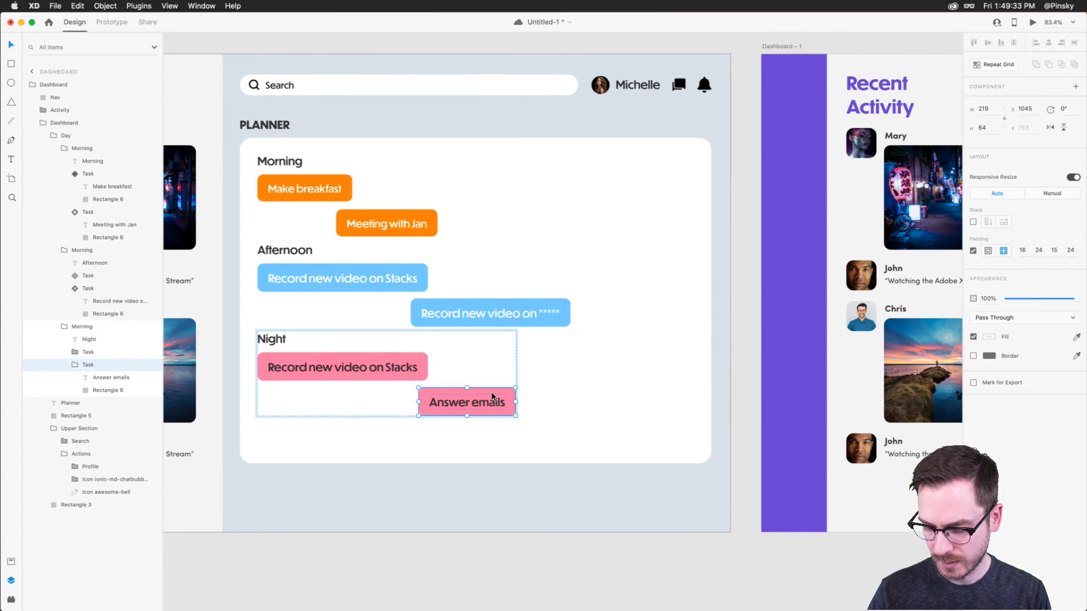
{"action": "key", "text": "Delete"}
Change the text colour of the remaining Night task to white.
{"action": "double_click", "coordinate": [352, 366]}
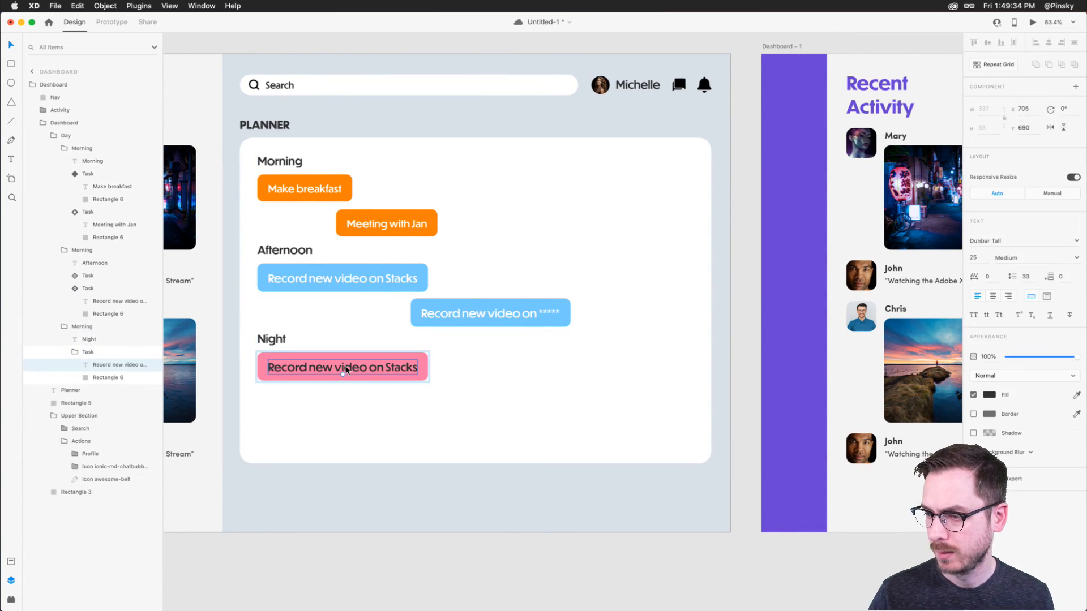
{"action": "left_click", "coordinate": [990, 395]}
{"action": "left_click_drag", "start_coordinate": [900, 358], "coordinate": [822, 270]}
{"action": "left_click", "coordinate": [1043, 560]}
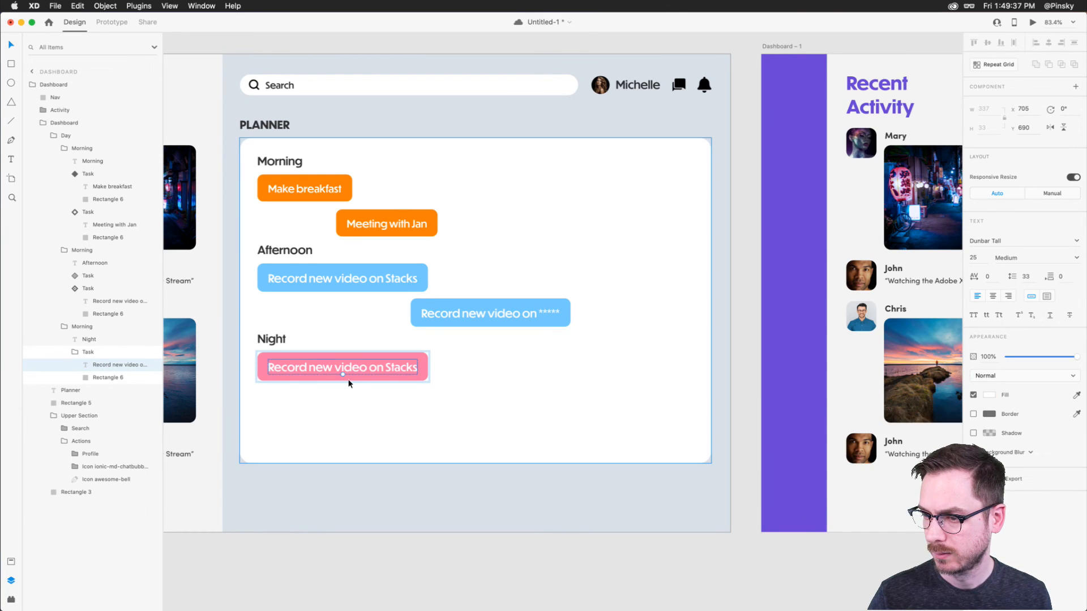
Turn the Night task into a component and duplicate it within the Night stack.
{"action": "key", "text": "Escape"}
{"action": "key", "text": "super+d"}
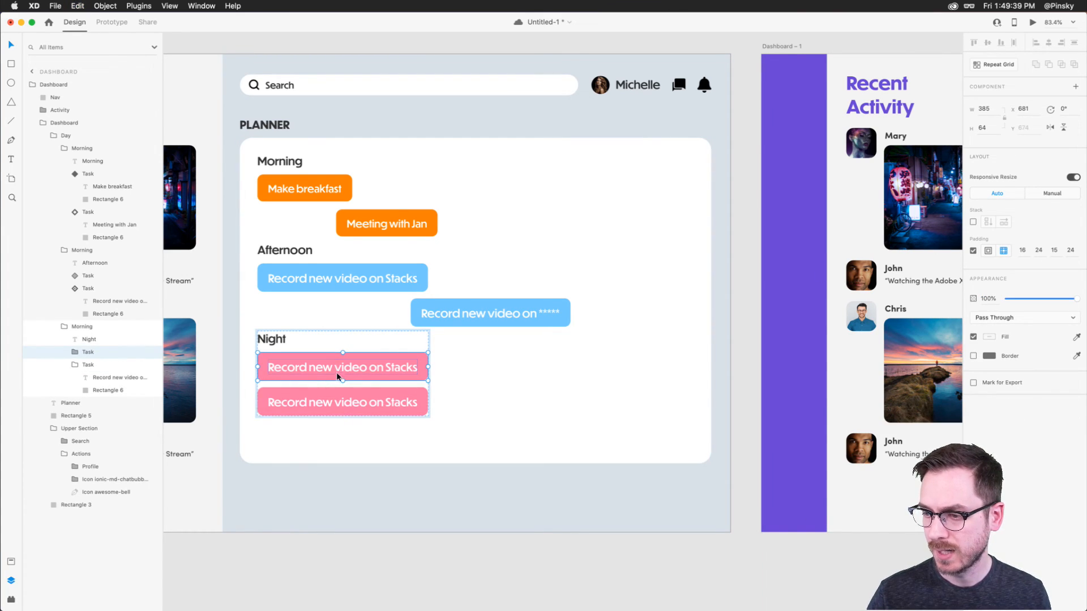
{"action": "key", "text": "super+z"}
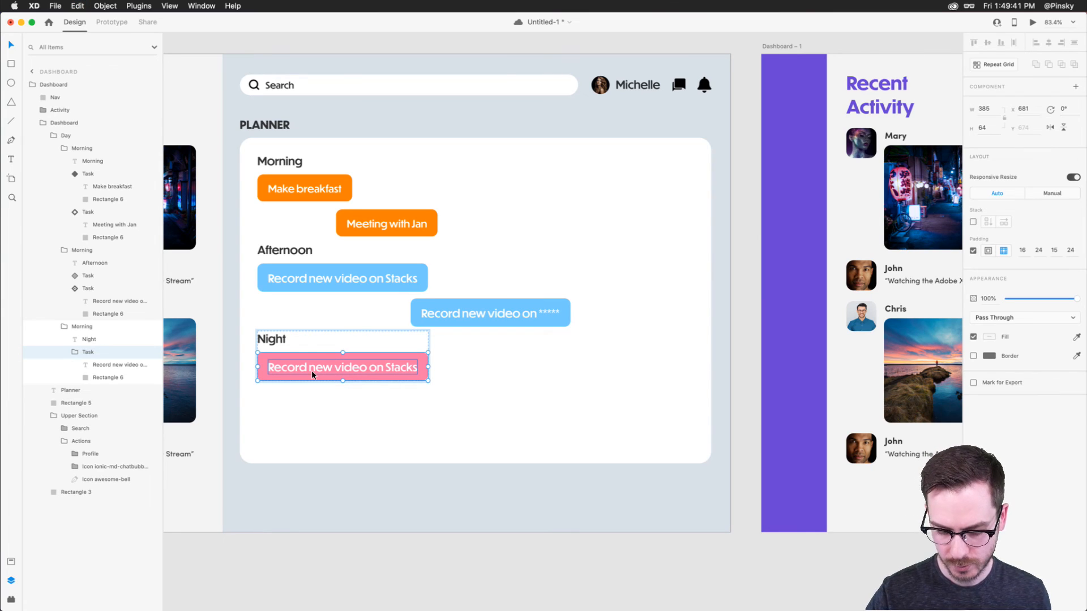
{"action": "key", "text": "super+k"}
{"action": "key", "text": "super+d"}
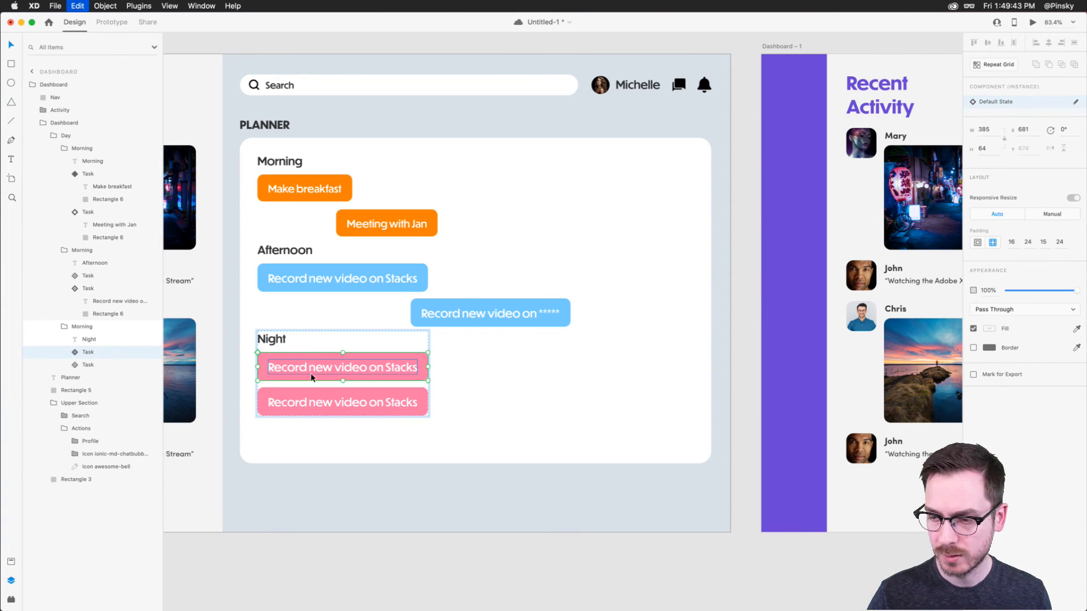
Change the second Night task's text to "Answer more videos" and shift the task right to about X 1048.
{"action": "left_click_drag", "start_coordinate": [315, 405], "coordinate": [443, 405]}
{"action": "double_click", "coordinate": [446, 400]}
{"action": "double_click", "coordinate": [446, 401]}
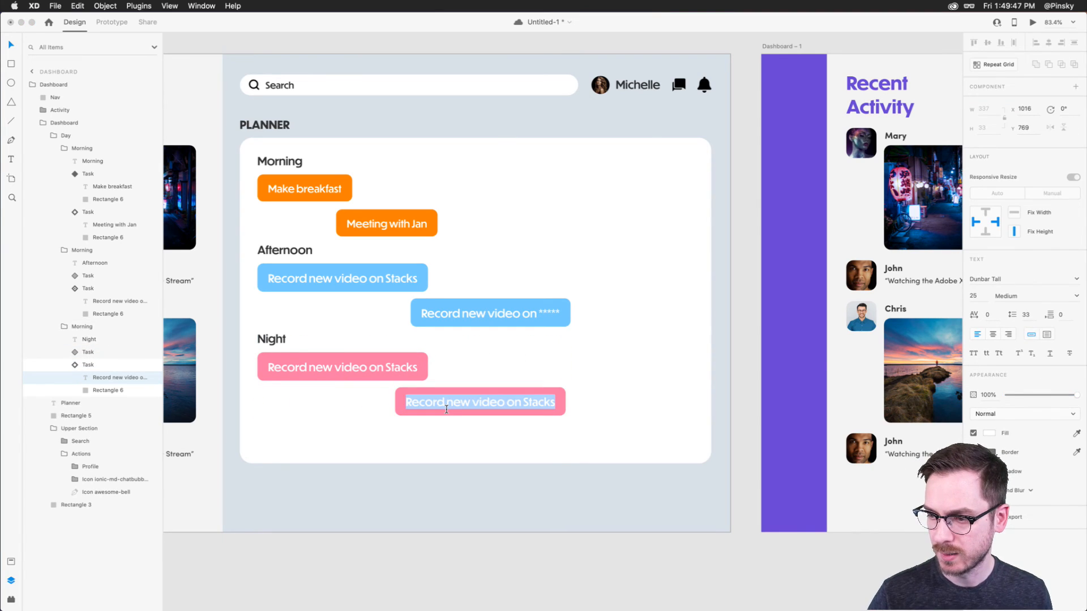
{"action": "type", "text": "Answer"}
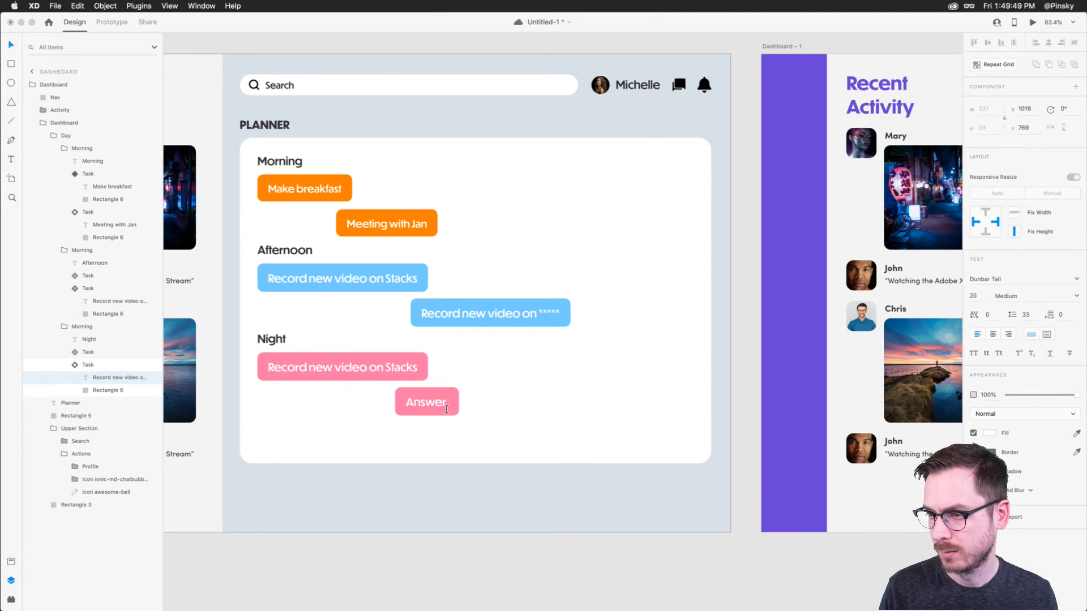
{"action": "type", "text": " more videos"}
{"action": "key", "text": "Escape"}
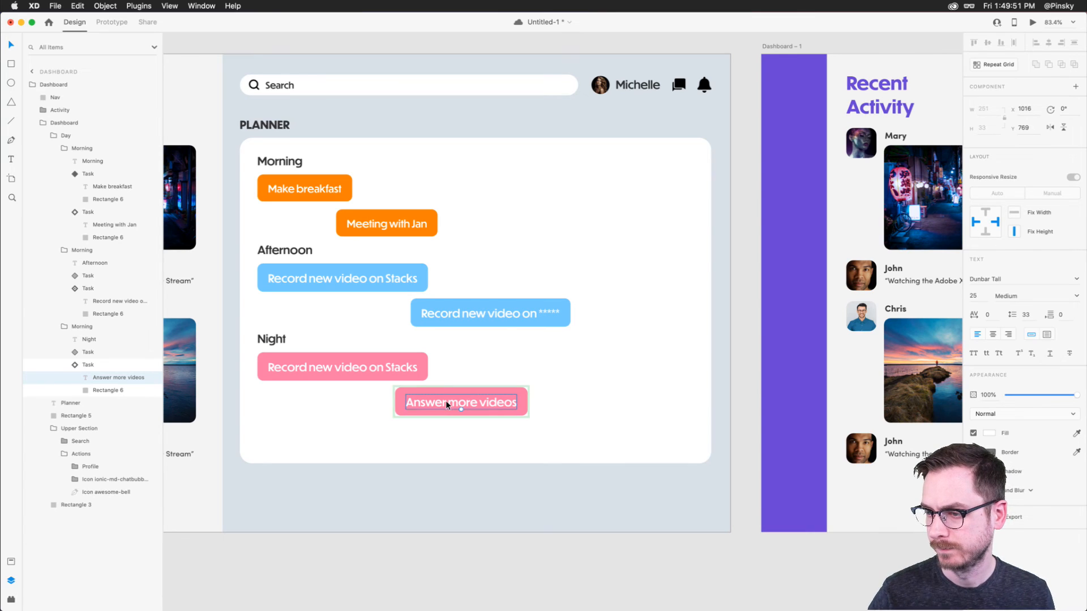
{"action": "left_click_drag", "start_coordinate": [443, 397], "coordinate": [467, 397]}
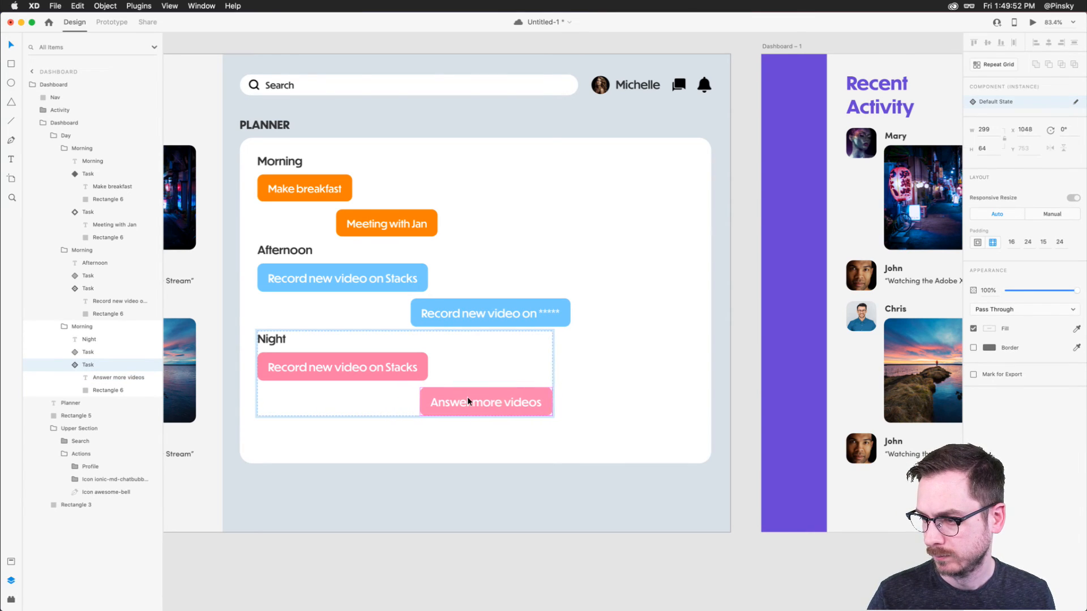
Change the first Night task's text to "Edit new video on Stacks" and save the document.
{"action": "double_click", "coordinate": [336, 369]}
{"action": "double_click", "coordinate": [337, 369]}
{"action": "double_click", "coordinate": [287, 368]}
{"action": "type", "text": "Edit"}
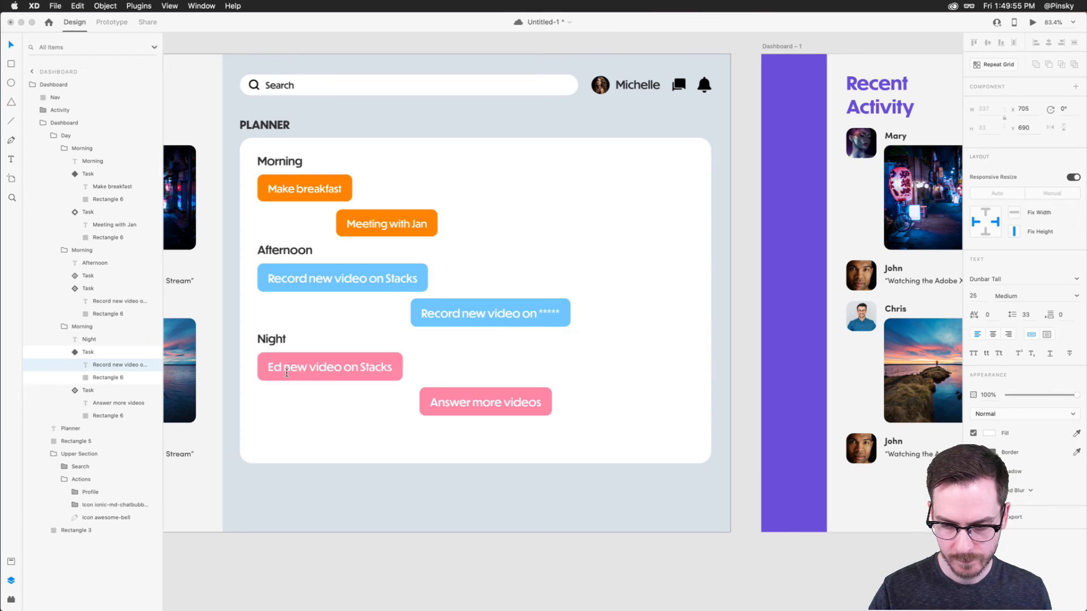
{"action": "key", "text": "Escape"}
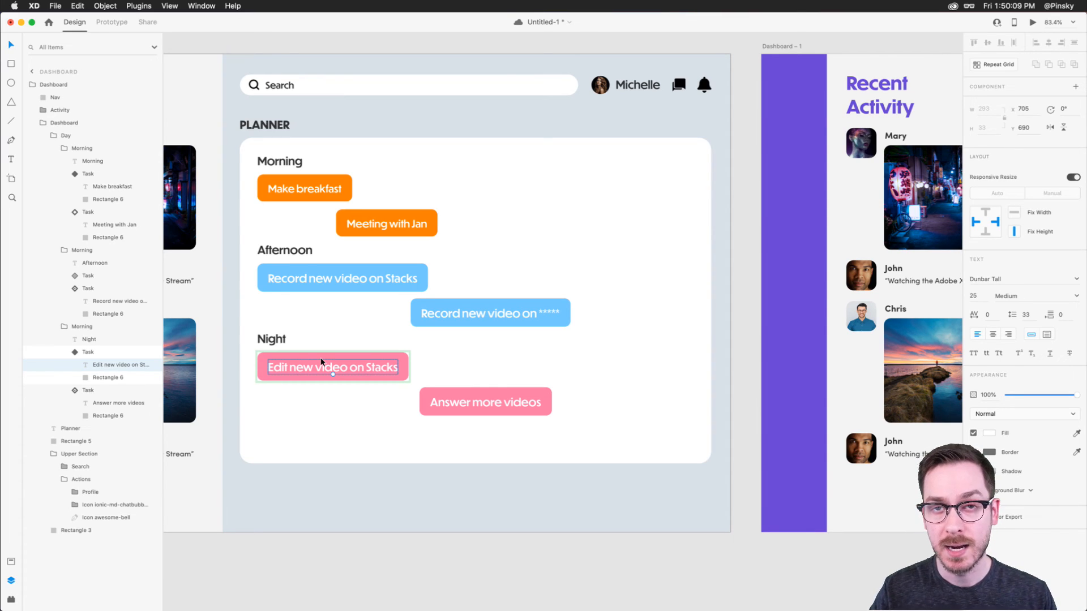
{"action": "key", "text": "super+s"}
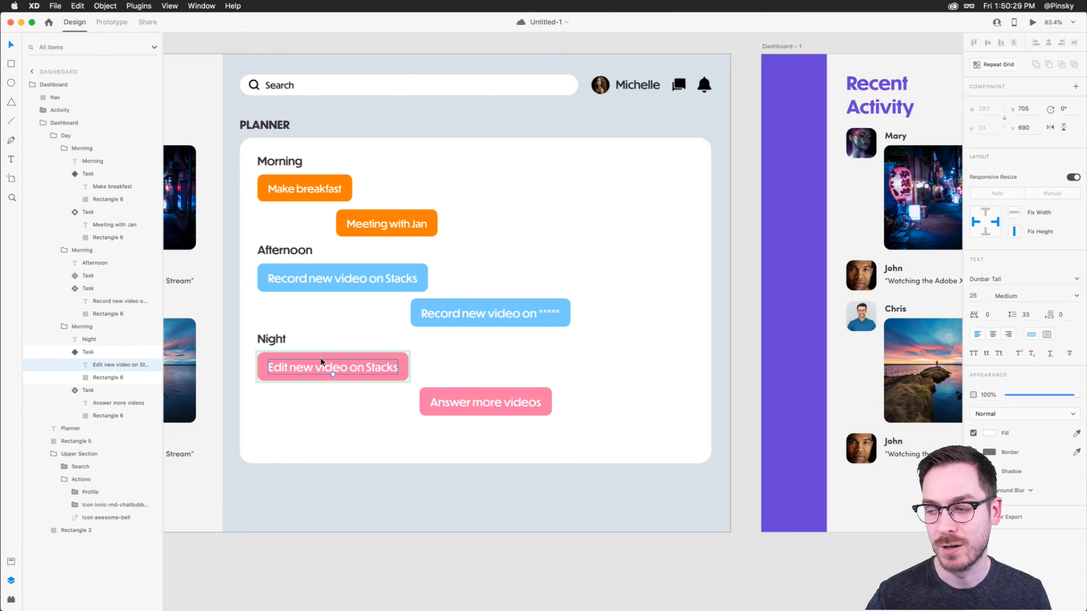
Move "Answer more videos" above the other Night task and reorder the planner's stacks to Night, Morning, Afternoon.
{"action": "left_click_drag", "start_coordinate": [460, 395], "coordinate": [439, 362]}
{"action": "key", "text": "Escape"}
{"action": "left_click_drag", "start_coordinate": [335, 395], "coordinate": [355, 308]}
{"action": "left_click_drag", "start_coordinate": [322, 196], "coordinate": [320, 276]}
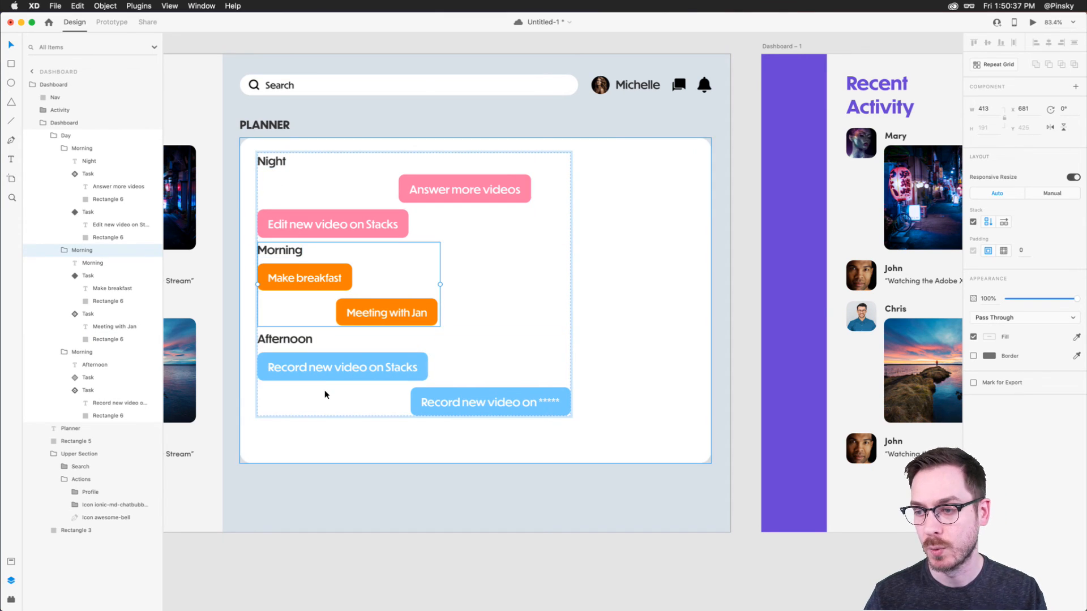
Increase the spacing between the Night, Morning and Afternoon stacks by about 28 and save the document.
{"action": "left_click_drag", "start_coordinate": [307, 329], "coordinate": [307, 342]}
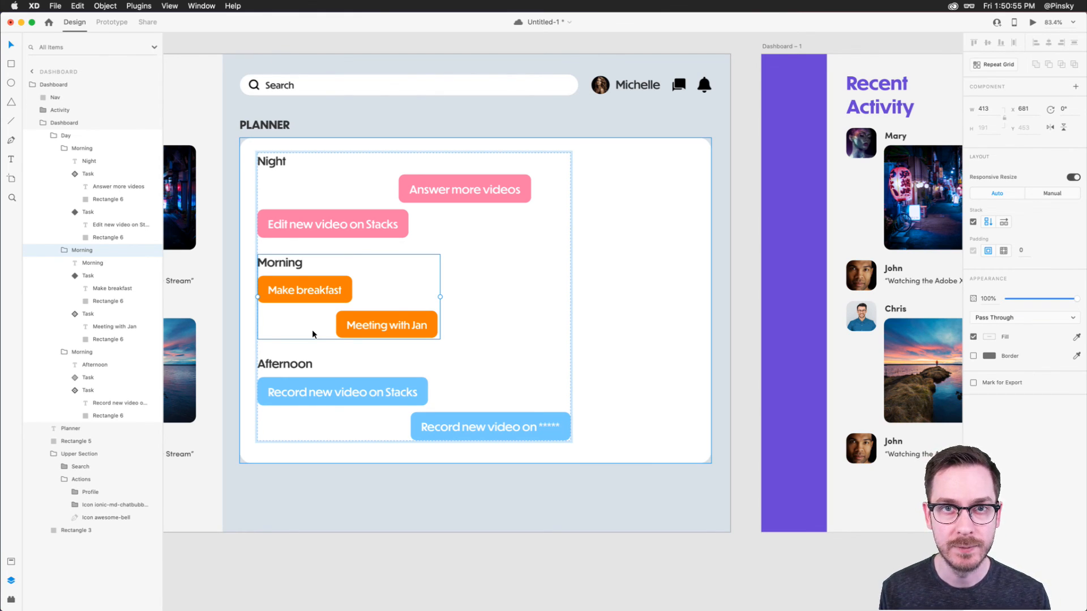
{"action": "key", "text": "super+s"}
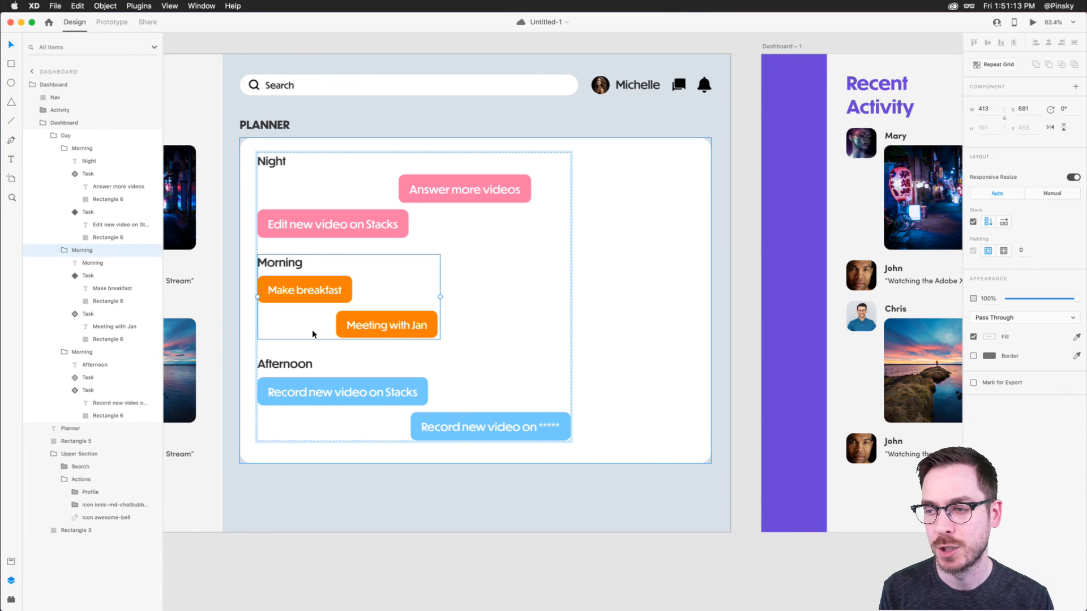
{"action": "scroll", "coordinate": [312, 329], "scroll_direction": "up", "scroll_amount": 3}
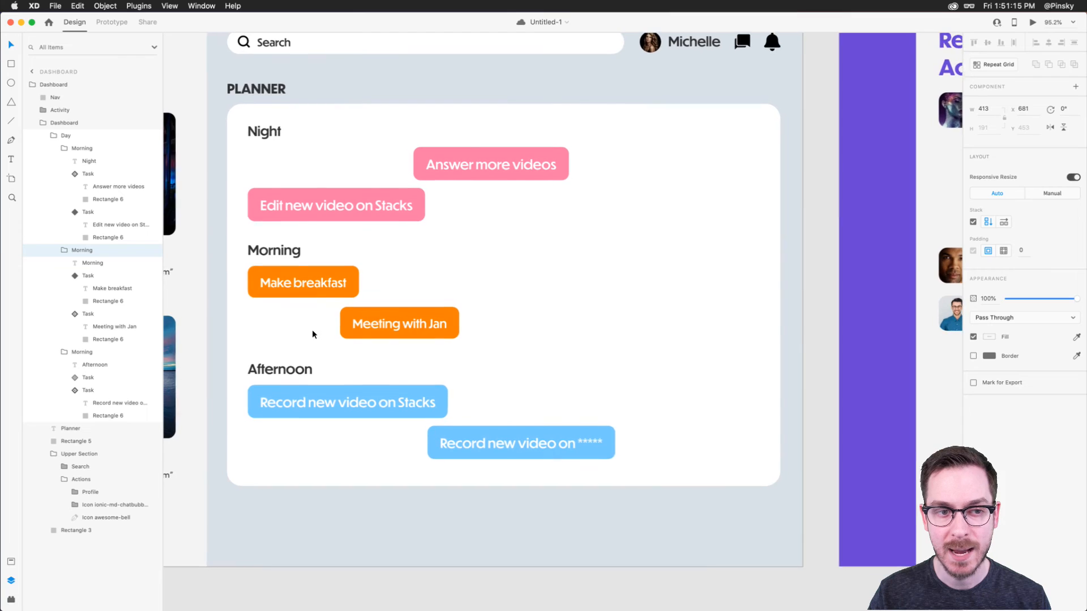
{"action": "scroll", "coordinate": [311, 329], "scroll_direction": "up", "scroll_amount": 1}
{"action": "double_click", "coordinate": [317, 284]}
{"action": "left_click_drag", "start_coordinate": [317, 284], "coordinate": [344, 170]}
{"action": "key", "text": "super+z"}
Reorder the planner's stacks to Morning, Afternoon, Night.
{"action": "left_click_drag", "start_coordinate": [314, 273], "coordinate": [318, 154]}
{"action": "left_click_drag", "start_coordinate": [321, 398], "coordinate": [330, 262]}
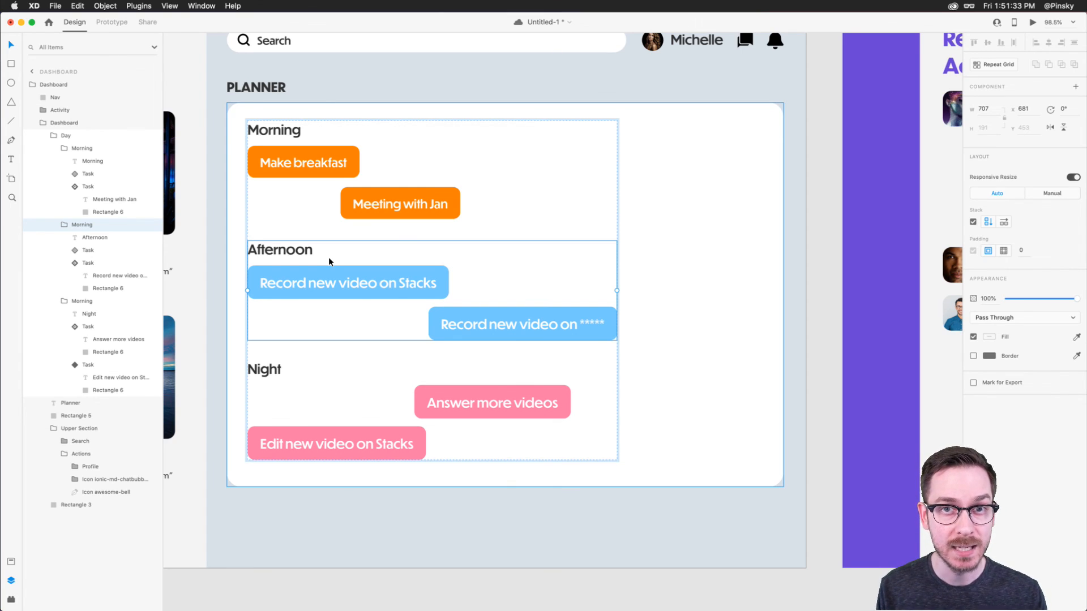
Save the document, try placing the Night stack between Morning and Afternoon in the planner, and undo that move.
{"action": "key", "text": "super+s"}
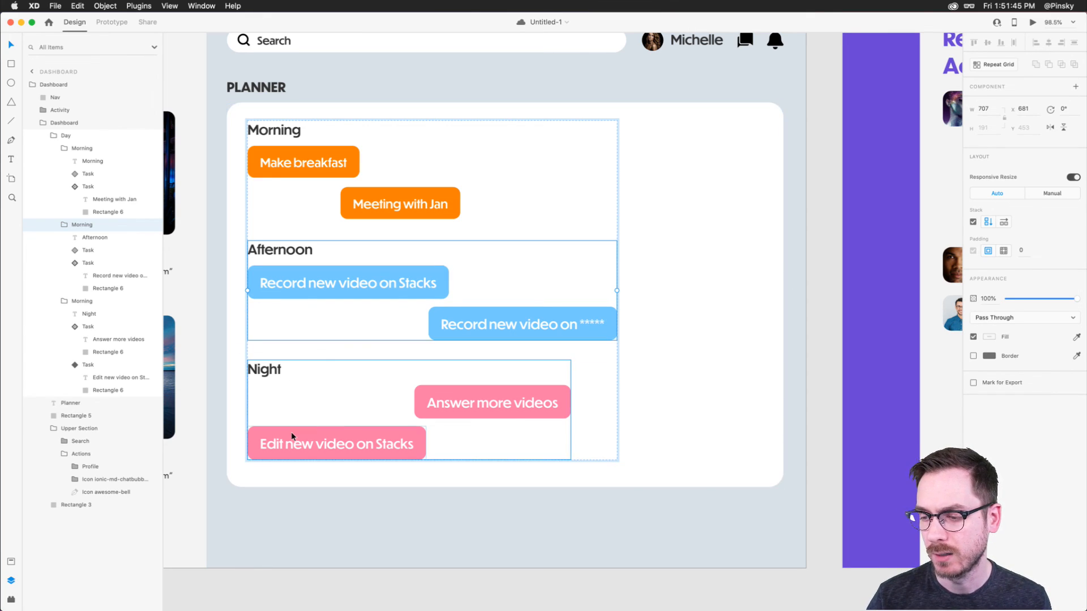
{"action": "left_click_drag", "start_coordinate": [292, 436], "coordinate": [315, 321]}
{"action": "key", "text": "super+z"}
{"action": "scroll", "coordinate": [310, 297], "scroll_direction": "down", "scroll_amount": 6}
{"action": "scroll", "coordinate": [311, 297], "scroll_direction": "left", "scroll_amount": 2}
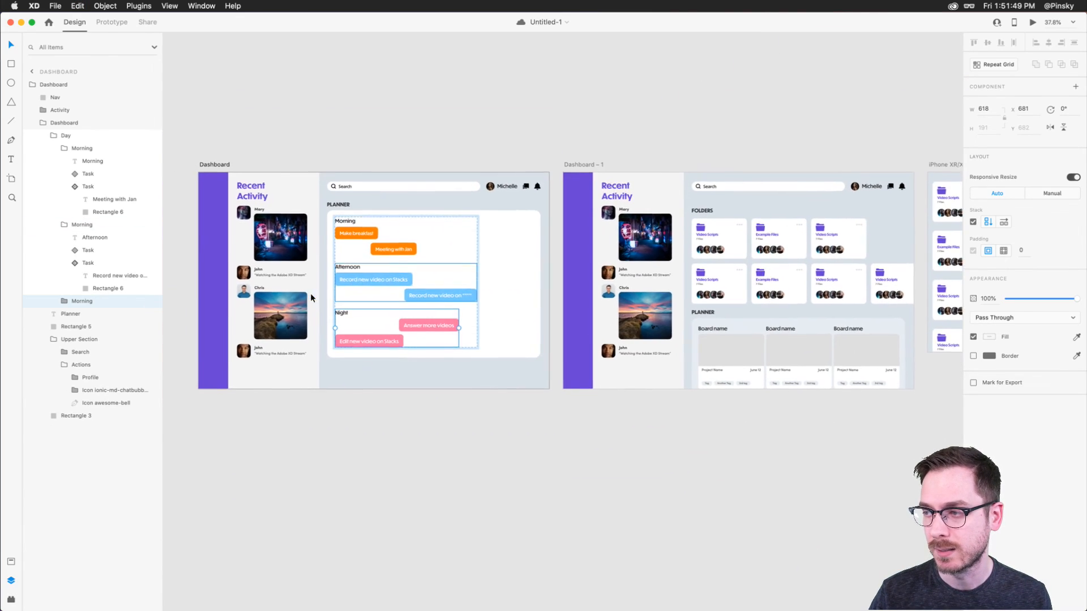
Move the Recent Activity panel to the far side of the planner section and return it beside the purple nav bar.
{"action": "key", "text": "Escape"}
{"action": "left_click_drag", "start_coordinate": [286, 262], "coordinate": [517, 262]}
{"action": "left_click_drag", "start_coordinate": [233, 232], "coordinate": [399, 244]}
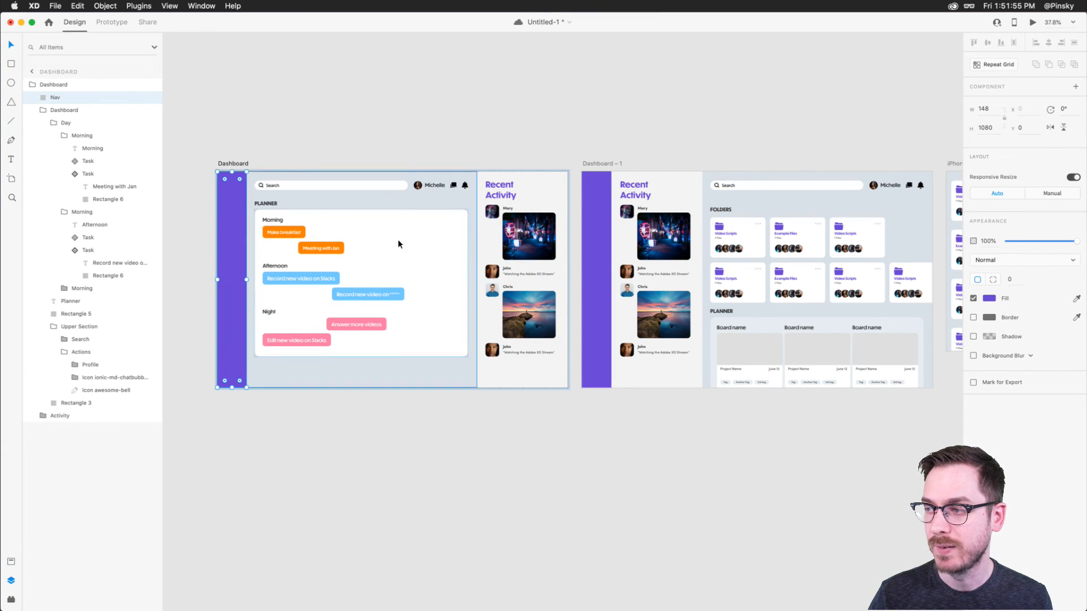
{"action": "left_click_drag", "start_coordinate": [551, 250], "coordinate": [318, 251]}
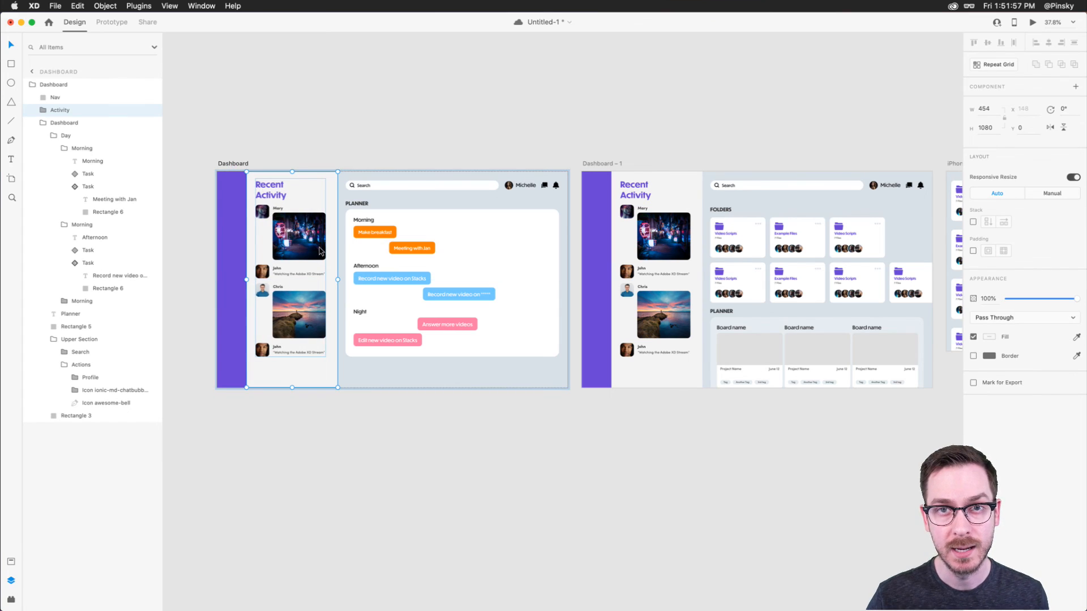
{"action": "scroll", "coordinate": [320, 251], "scroll_direction": "down", "scroll_amount": 5}
{"action": "scroll", "coordinate": [320, 251], "scroll_direction": "up", "scroll_amount": 4}
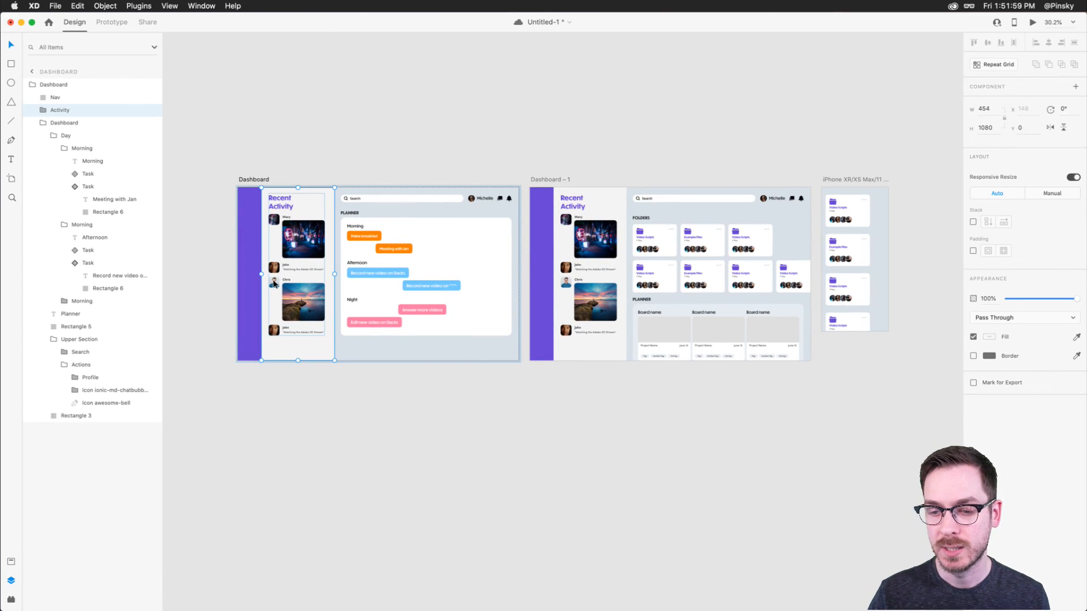
Review the installed plugins and browse the catalogue of available XD plugins.
{"action": "left_click", "coordinate": [11, 600]}
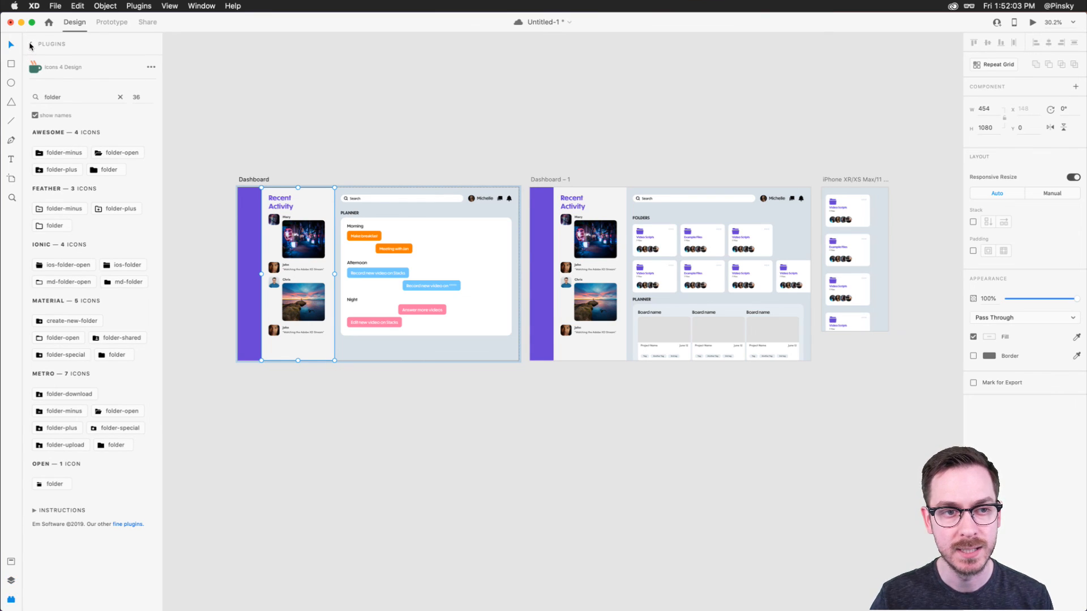
{"action": "left_click", "coordinate": [31, 44]}
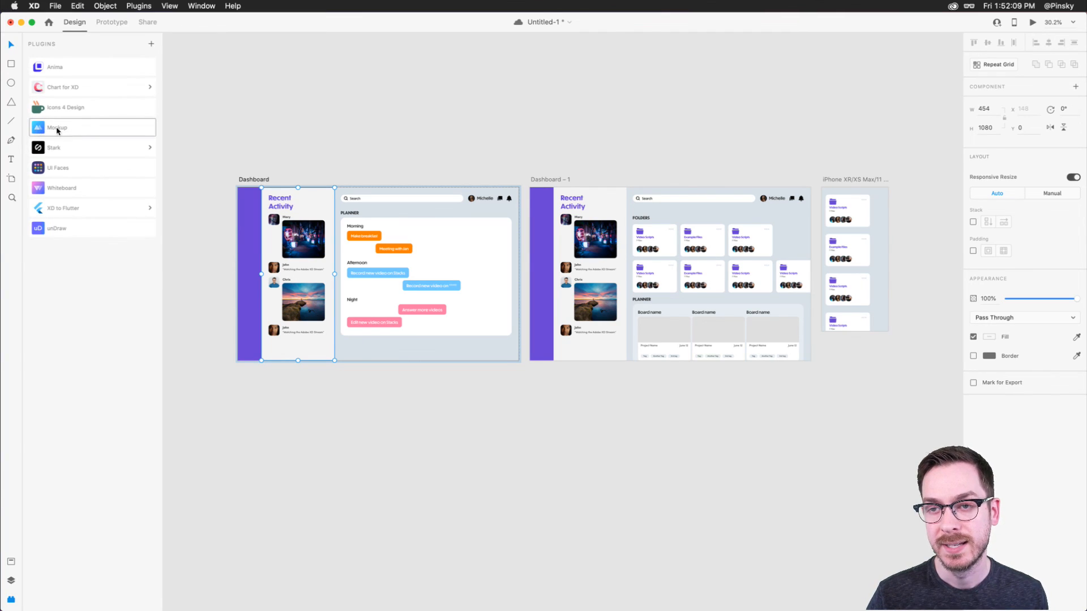
{"action": "left_click", "coordinate": [139, 6]}
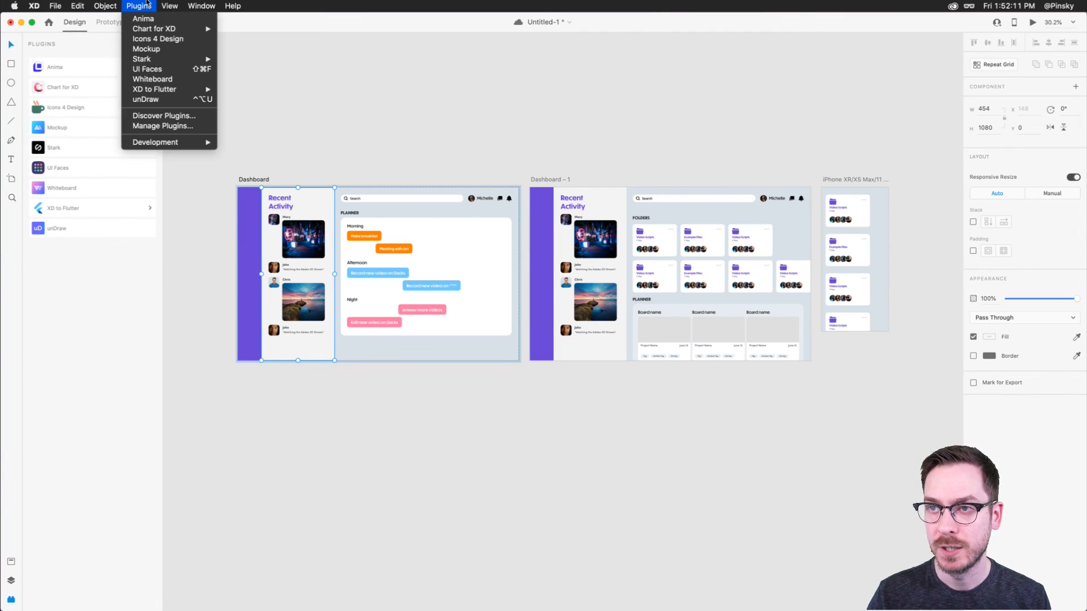
{"action": "left_click", "coordinate": [162, 117]}
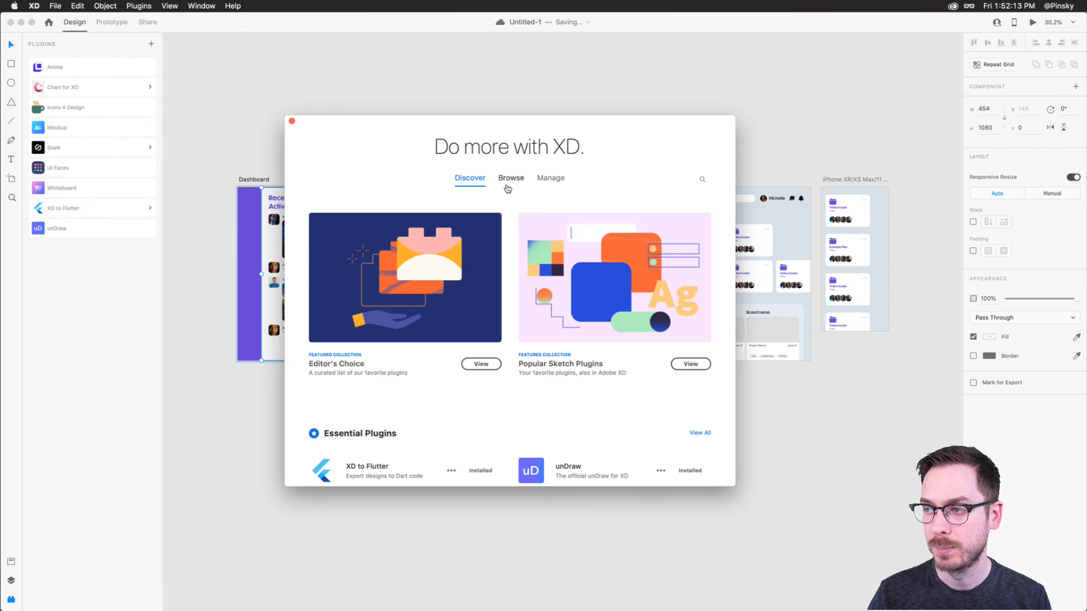
{"action": "left_click", "coordinate": [511, 178]}
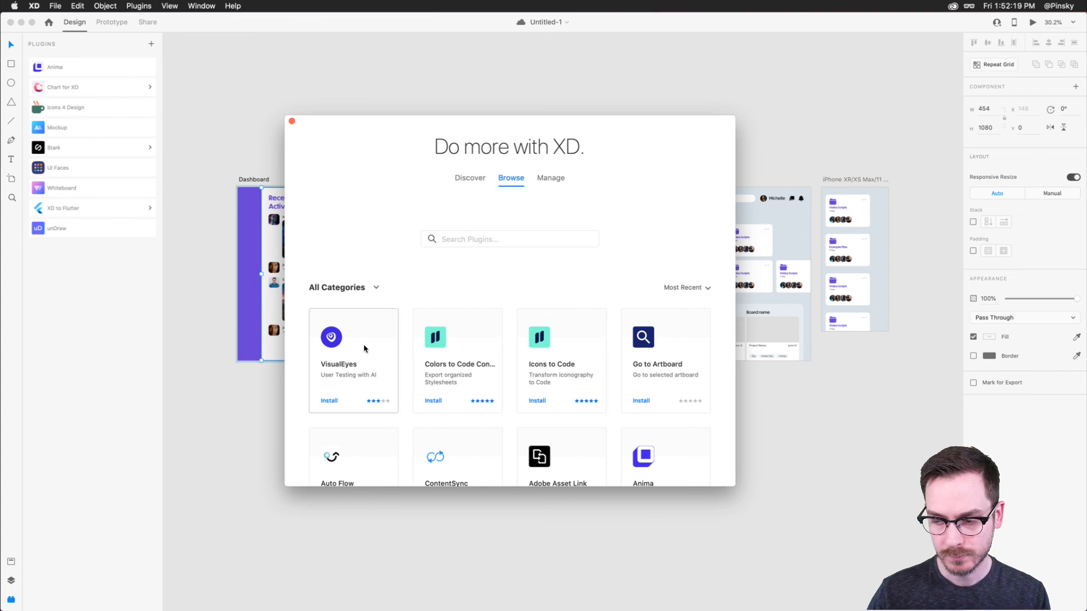
{"action": "left_click", "coordinate": [292, 120]}
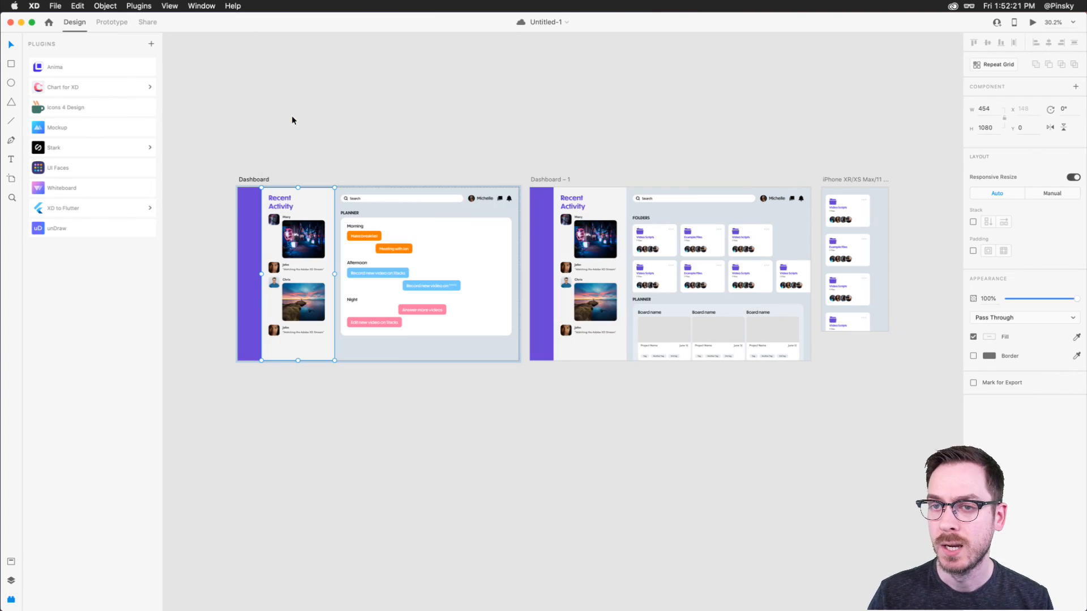
Open the Mockup plugin, switch to its Minimal theme and look through the available elements.
{"action": "left_click", "coordinate": [65, 129]}
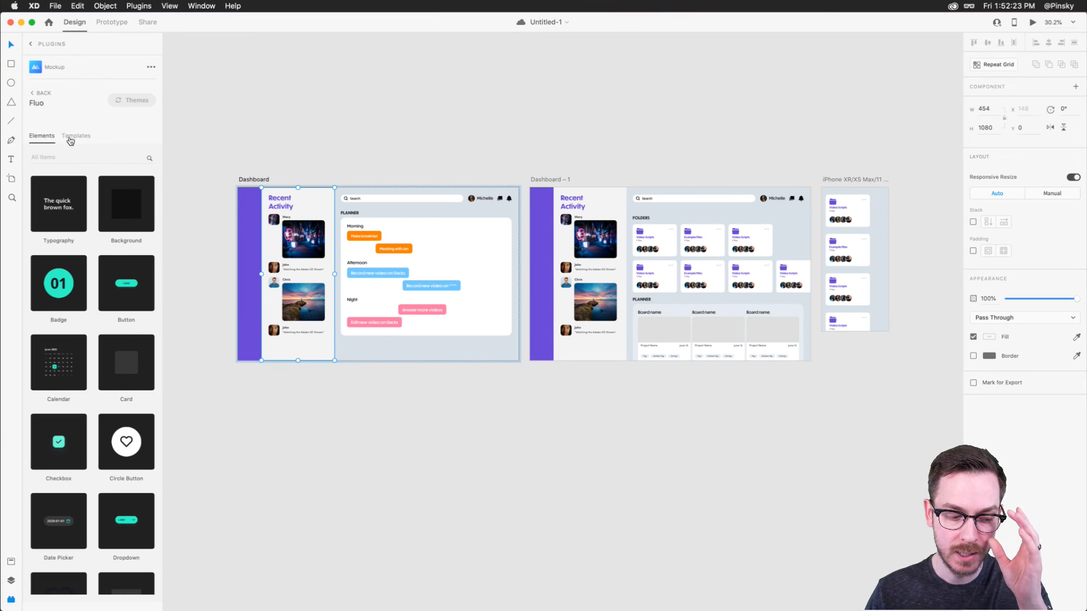
{"action": "left_click", "coordinate": [34, 90]}
{"action": "left_click", "coordinate": [77, 172]}
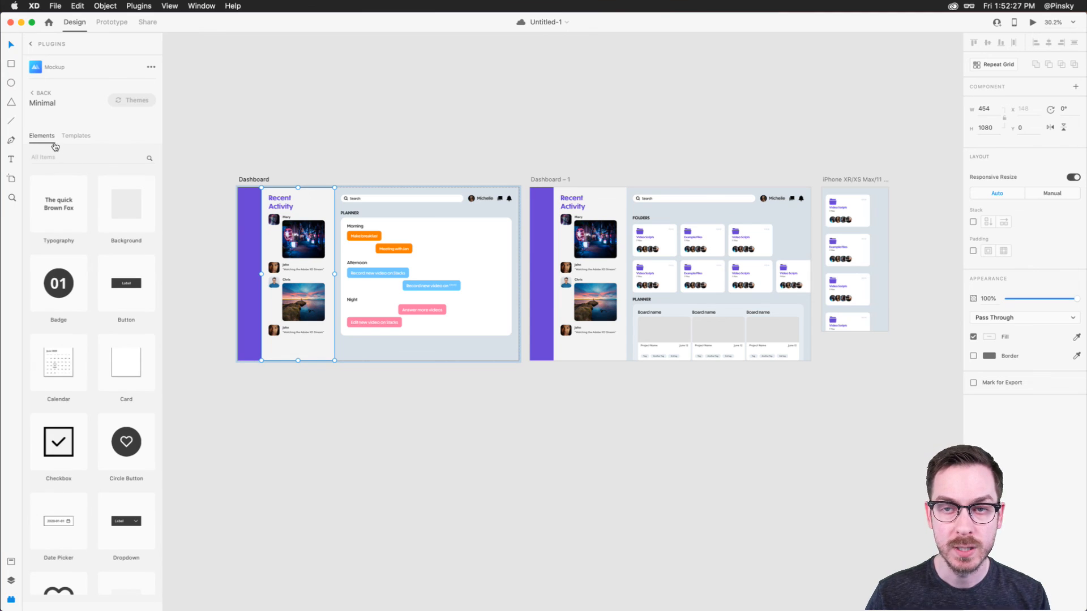
{"action": "scroll", "coordinate": [88, 298], "scroll_direction": "down", "scroll_amount": 15}
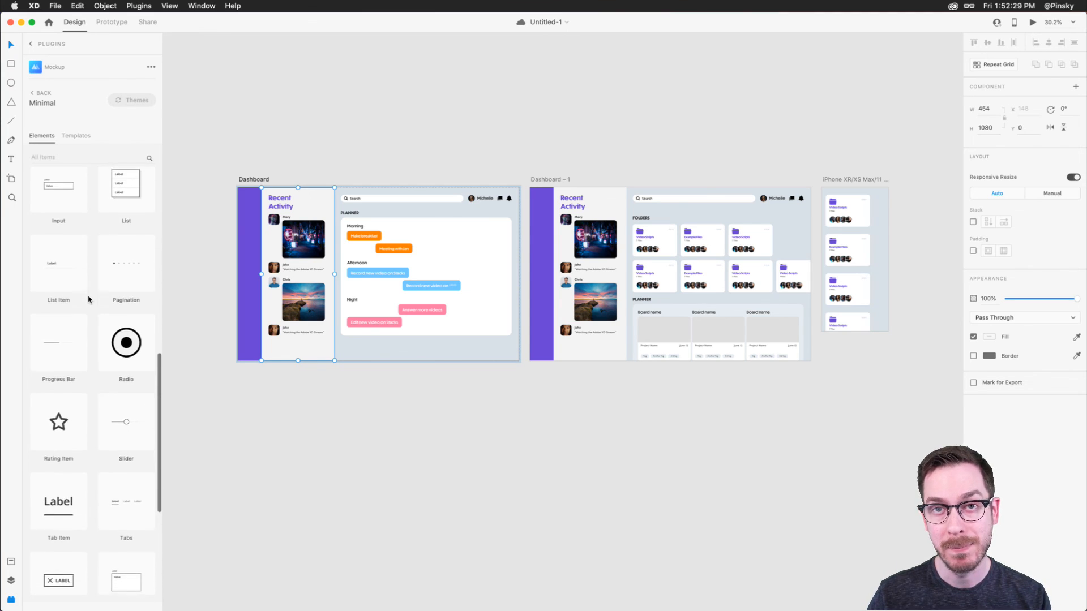
{"action": "scroll", "coordinate": [88, 298], "scroll_direction": "up", "scroll_amount": 15}
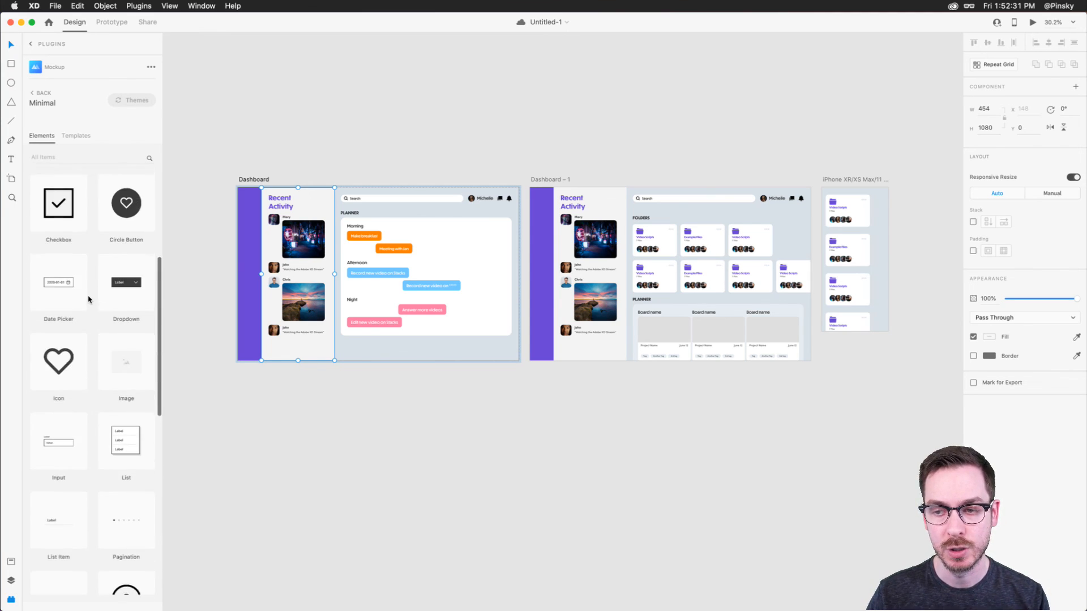
Add a blank iPhone XR/XS Max/11 artboard (414 × 896) below the Dashboard artboard.
{"action": "scroll", "coordinate": [217, 252], "scroll_direction": "left", "scroll_amount": 5}
{"action": "scroll", "coordinate": [311, 214], "scroll_direction": "up", "scroll_amount": 5}
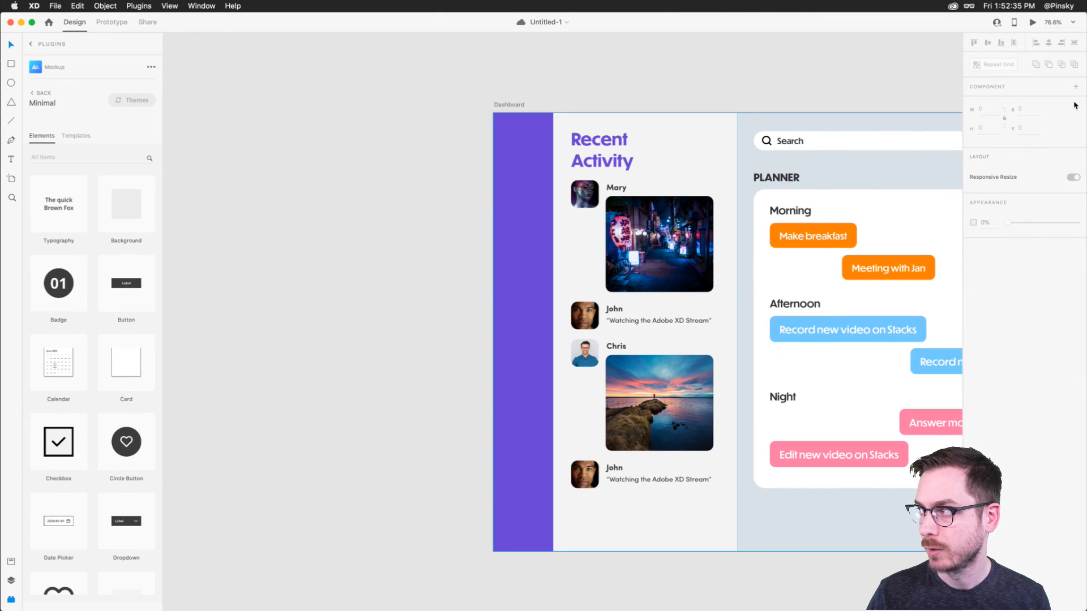
{"action": "key", "text": "a"}
{"action": "left_click", "coordinate": [1005, 106]}
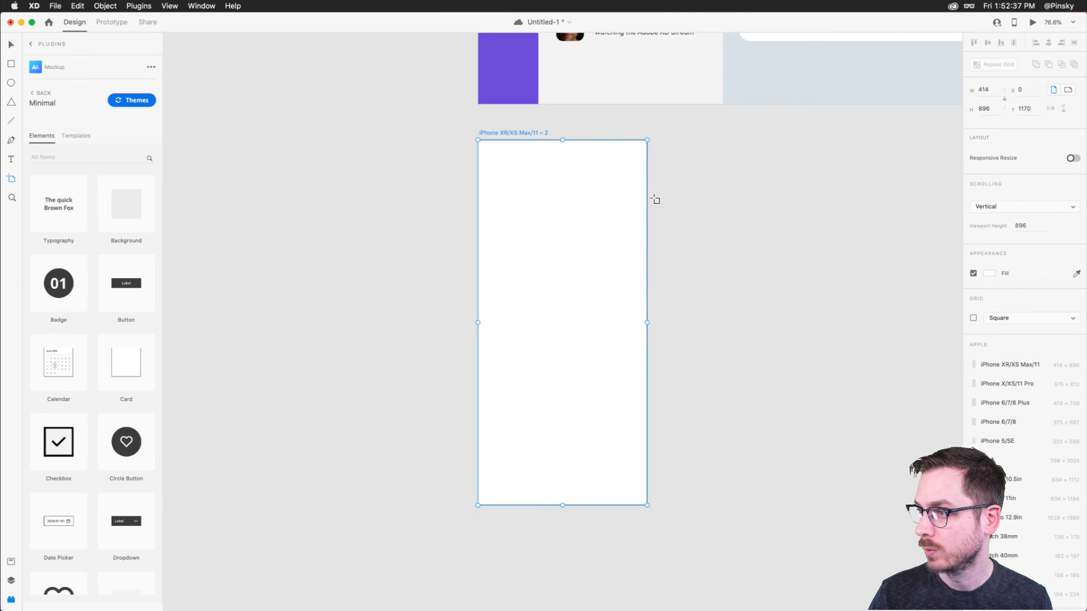
Add a Mockup Image element filling the top of the new artboard at about 414 × 431, with asset type Hero.
{"action": "scroll", "coordinate": [133, 481], "scroll_direction": "down", "scroll_amount": 5}
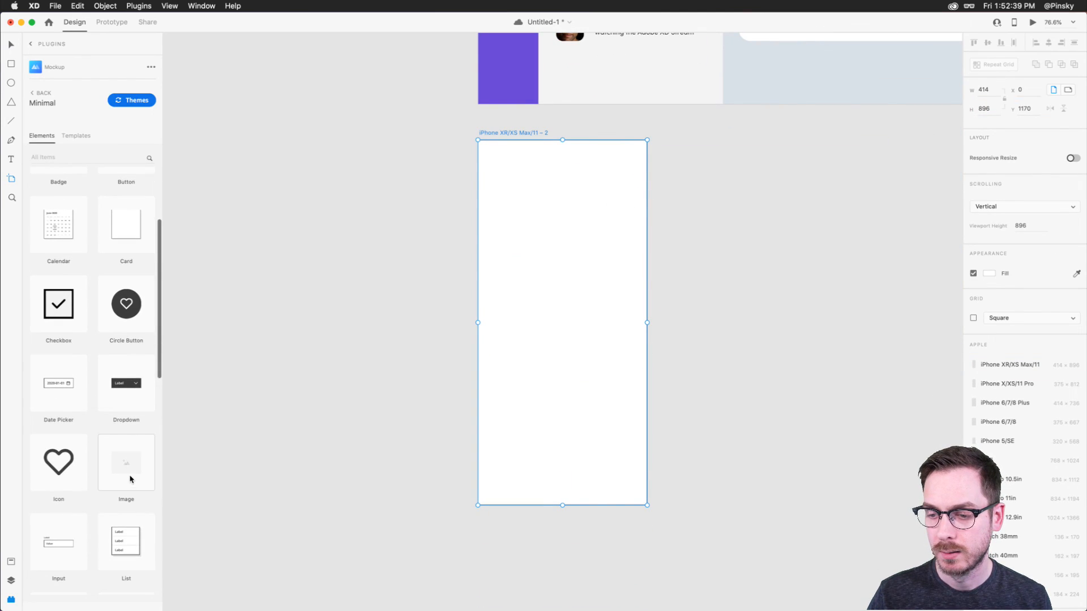
{"action": "left_click", "coordinate": [131, 479]}
{"action": "left_click", "coordinate": [547, 310]}
{"action": "key", "text": "super+z"}
{"action": "key", "text": "v"}
{"action": "left_click_drag", "start_coordinate": [570, 320], "coordinate": [550, 189]}
{"action": "left_click_drag", "start_coordinate": [608, 239], "coordinate": [645, 316]}
{"action": "left_click", "coordinate": [117, 203]}
{"action": "left_click", "coordinate": [107, 218]}
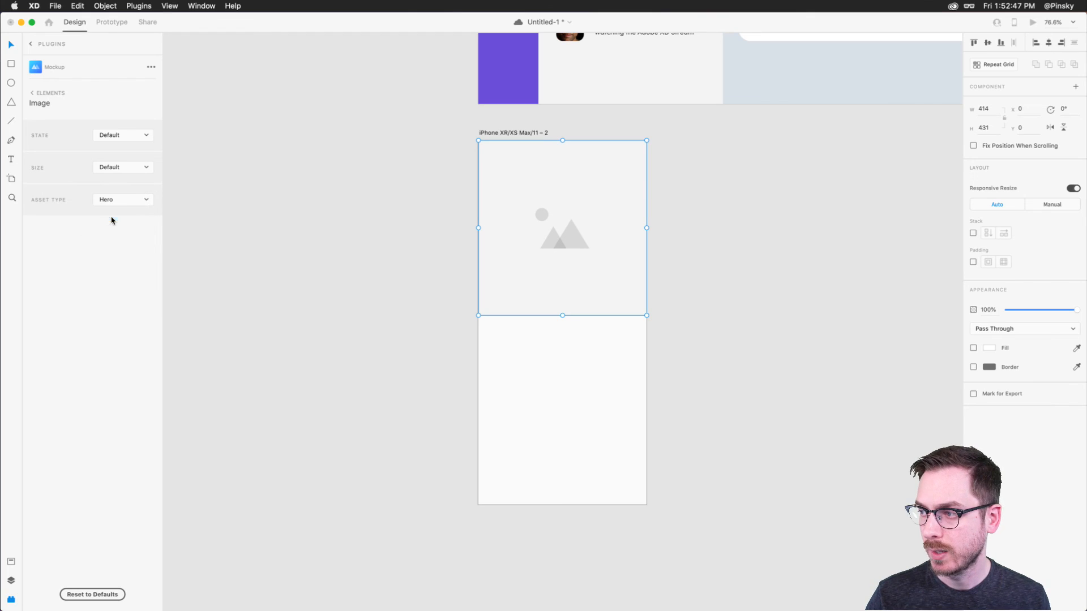
Add a Typography element centred over the hero image and set its tag to H1.
{"action": "left_click", "coordinate": [32, 97]}
{"action": "left_click_drag", "start_coordinate": [64, 216], "coordinate": [548, 257]}
{"action": "left_click_drag", "start_coordinate": [552, 329], "coordinate": [564, 240]}
{"action": "left_click", "coordinate": [110, 136]}
{"action": "left_click", "coordinate": [63, 139]}
{"action": "left_click", "coordinate": [117, 168]}
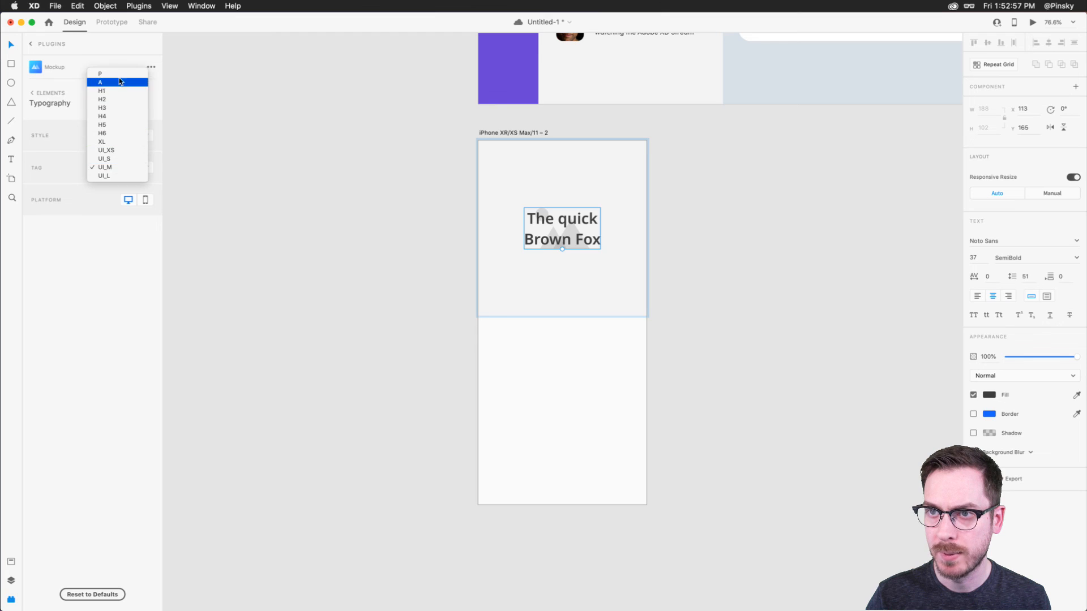
{"action": "left_click", "coordinate": [113, 92]}
Add a Button element centred beneath the heading on the hero image.
{"action": "left_click", "coordinate": [31, 95]}
{"action": "left_click", "coordinate": [127, 293]}
{"action": "key", "text": "super+z"}
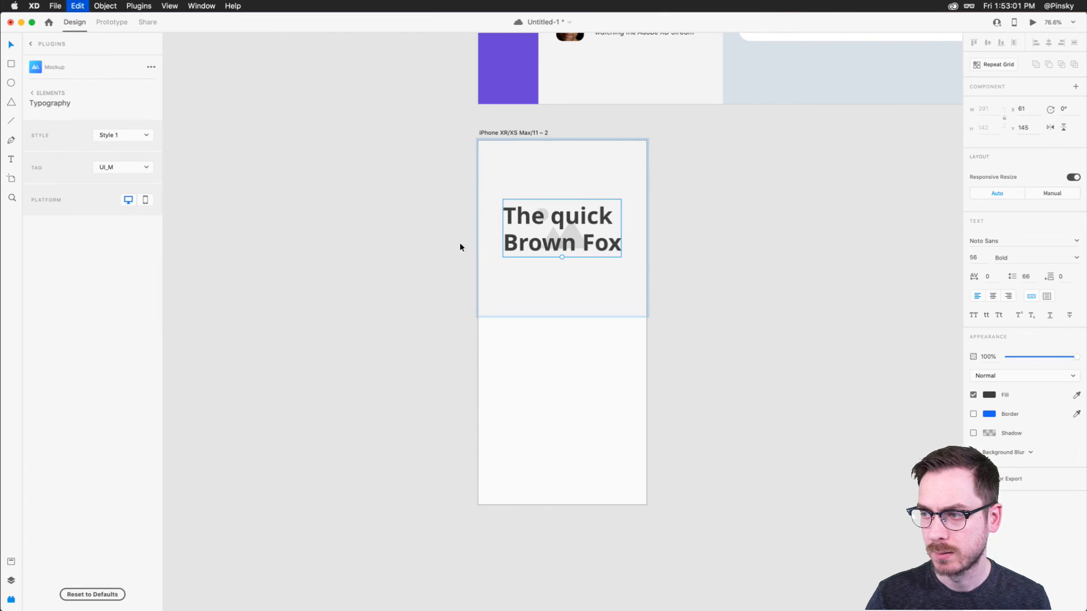
{"action": "left_click", "coordinate": [578, 277]}
{"action": "left_click", "coordinate": [538, 328]}
{"action": "left_click", "coordinate": [140, 272]}
{"action": "left_click_drag", "start_coordinate": [574, 323], "coordinate": [572, 278]}
{"action": "left_click", "coordinate": [565, 342]}
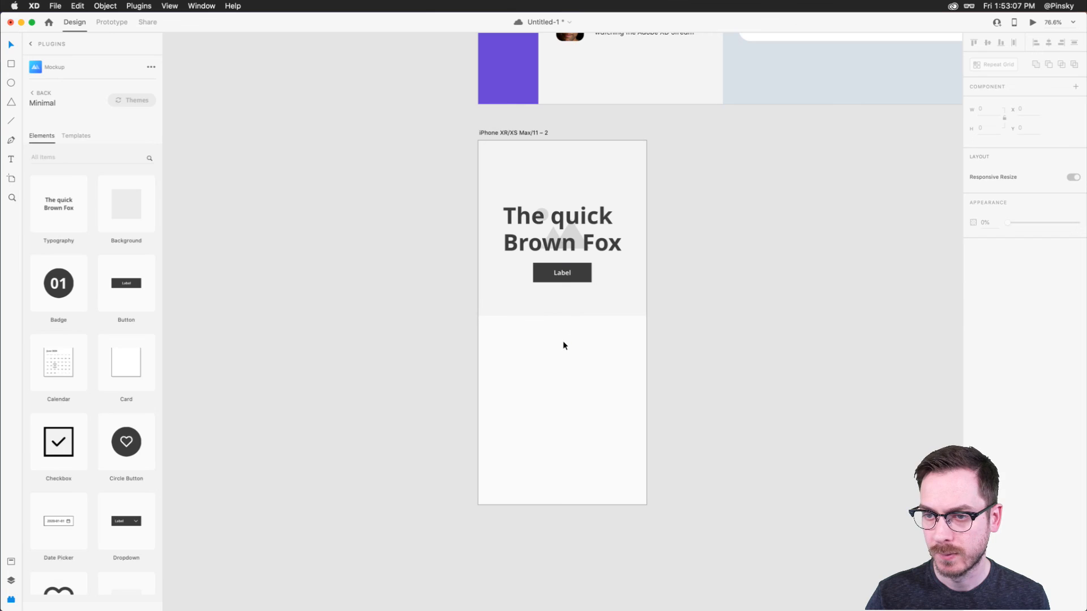
Duplicate the hero image into the empty area below it and set the copy's asset type to Small.
{"action": "scroll", "coordinate": [563, 342], "scroll_direction": "down", "scroll_amount": 3}
{"action": "left_click", "coordinate": [494, 234]}
{"action": "left_click_drag", "start_coordinate": [494, 215], "coordinate": [491, 391]}
{"action": "left_click", "coordinate": [129, 196]}
{"action": "left_click", "coordinate": [123, 193]}
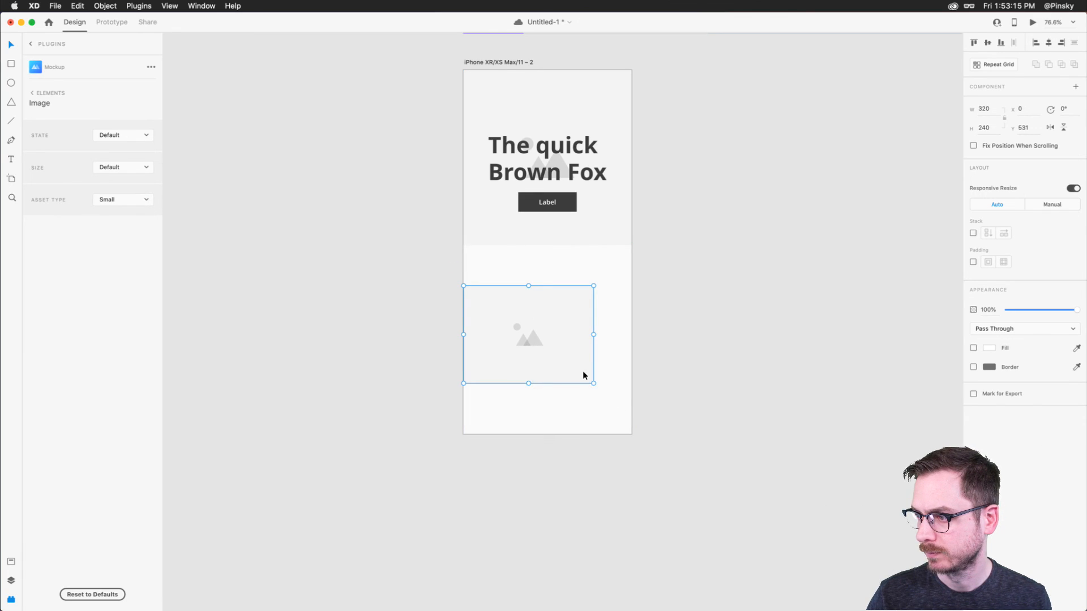
Shrink the small image to about 207 × 155 and place it side by side with a duplicate just below the hero image.
{"action": "left_click_drag", "start_coordinate": [593, 384], "coordinate": [566, 356]}
{"action": "left_click_drag", "start_coordinate": [512, 317], "coordinate": [586, 318]}
{"action": "left_click", "coordinate": [528, 322], "text": "shift"}
{"action": "left_click_drag", "start_coordinate": [640, 353], "coordinate": [596, 283]}
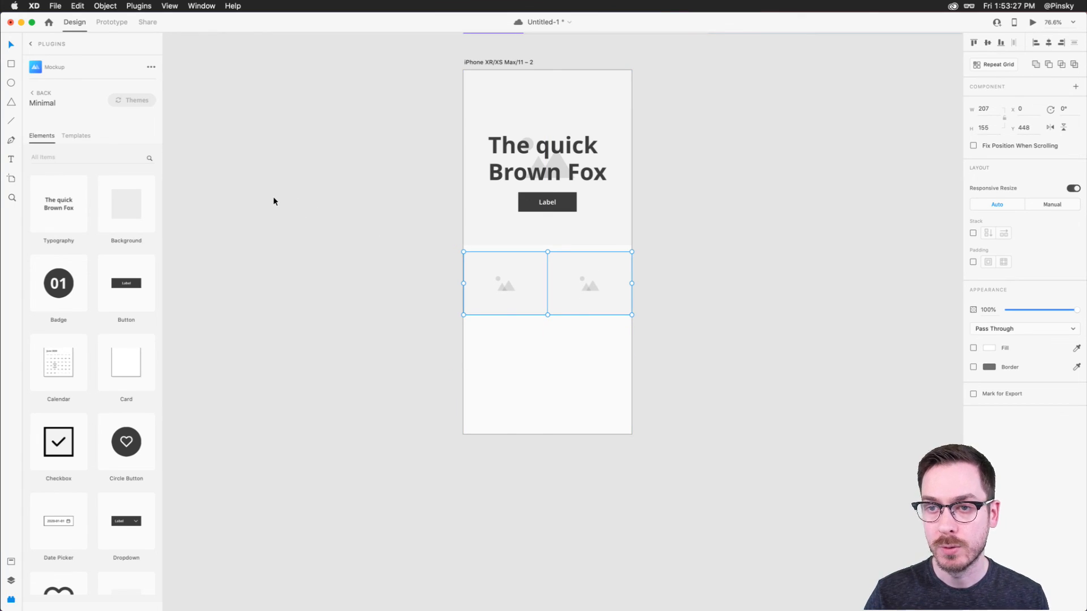
Insert the "Classic Home - Mobile" template from the Minimal theme's mobile templates.
{"action": "left_click", "coordinate": [78, 137]}
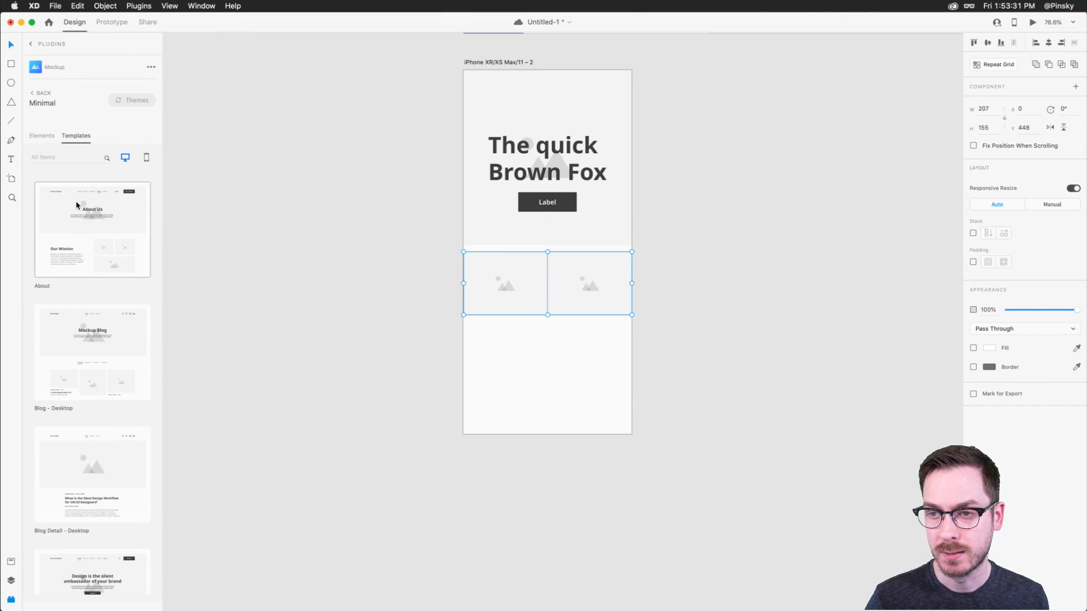
{"action": "scroll", "coordinate": [74, 273], "scroll_direction": "down", "scroll_amount": 10}
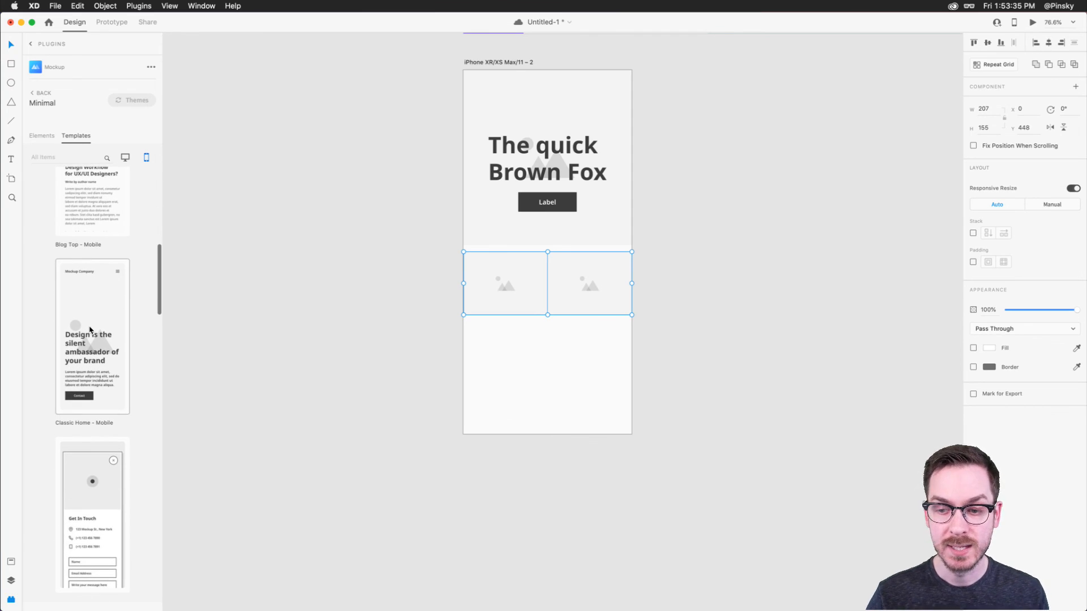
{"action": "left_click", "coordinate": [89, 330]}
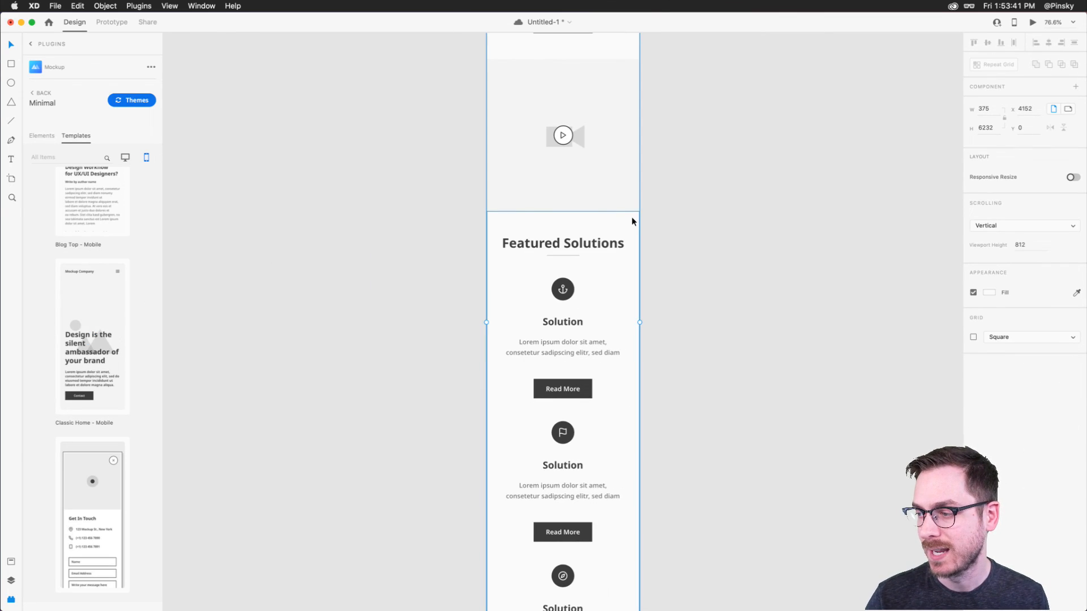
Change the first Featured Solutions circle button's icon to the charging battery in the Classic Home template.
{"action": "scroll", "coordinate": [633, 222], "scroll_direction": "down", "scroll_amount": 5}
{"action": "scroll", "coordinate": [631, 219], "scroll_direction": "up", "scroll_amount": 3}
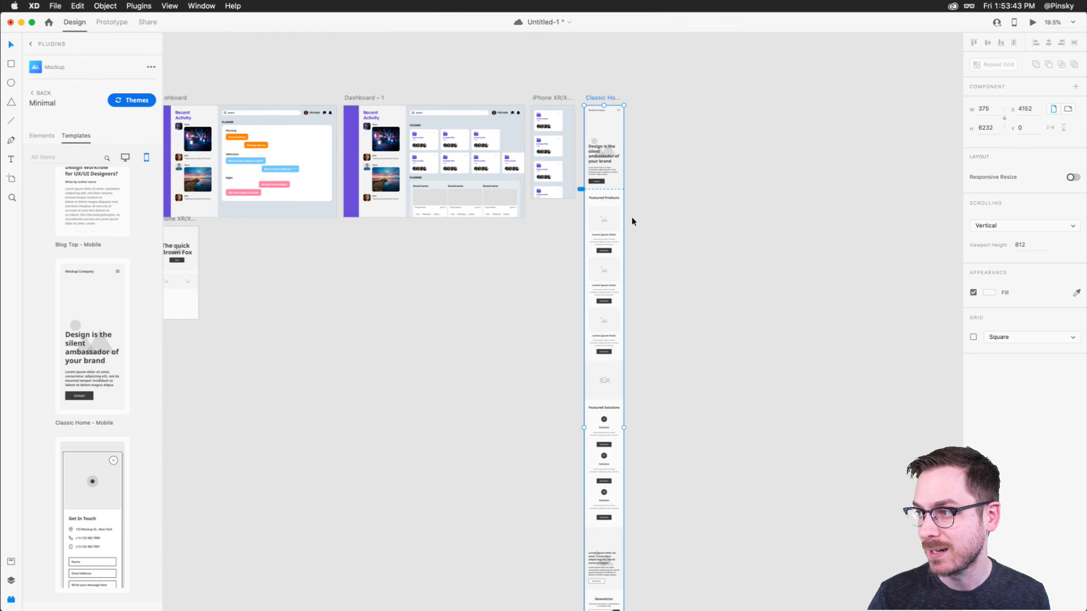
{"action": "scroll", "coordinate": [618, 114], "scroll_direction": "up", "scroll_amount": 5}
{"action": "scroll", "coordinate": [618, 114], "scroll_direction": "down", "scroll_amount": 15}
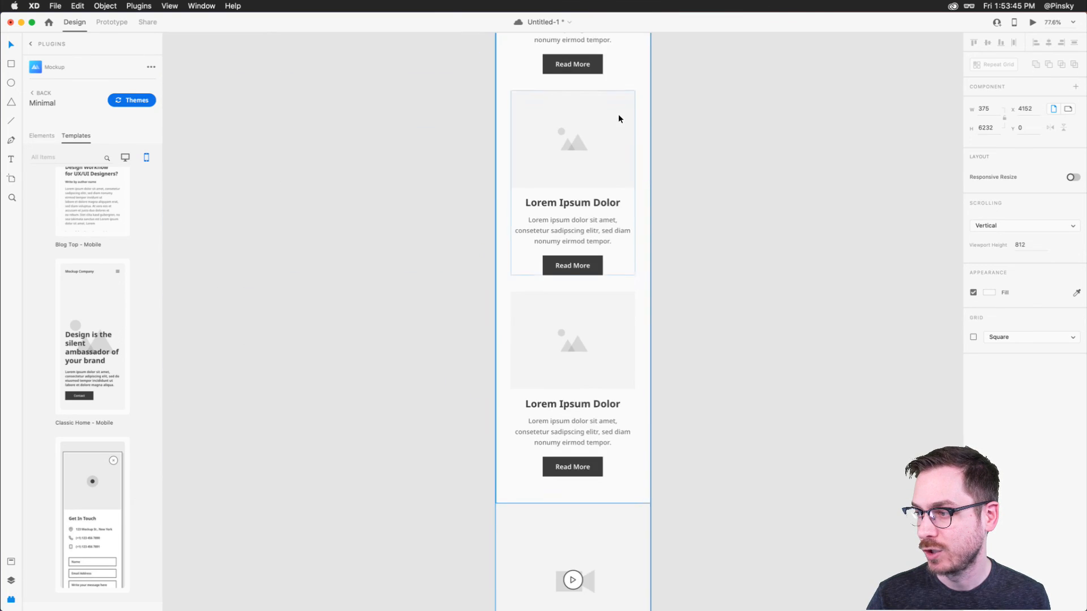
{"action": "scroll", "coordinate": [618, 116], "scroll_direction": "down", "scroll_amount": 10}
{"action": "scroll", "coordinate": [618, 116], "scroll_direction": "up", "scroll_amount": 10}
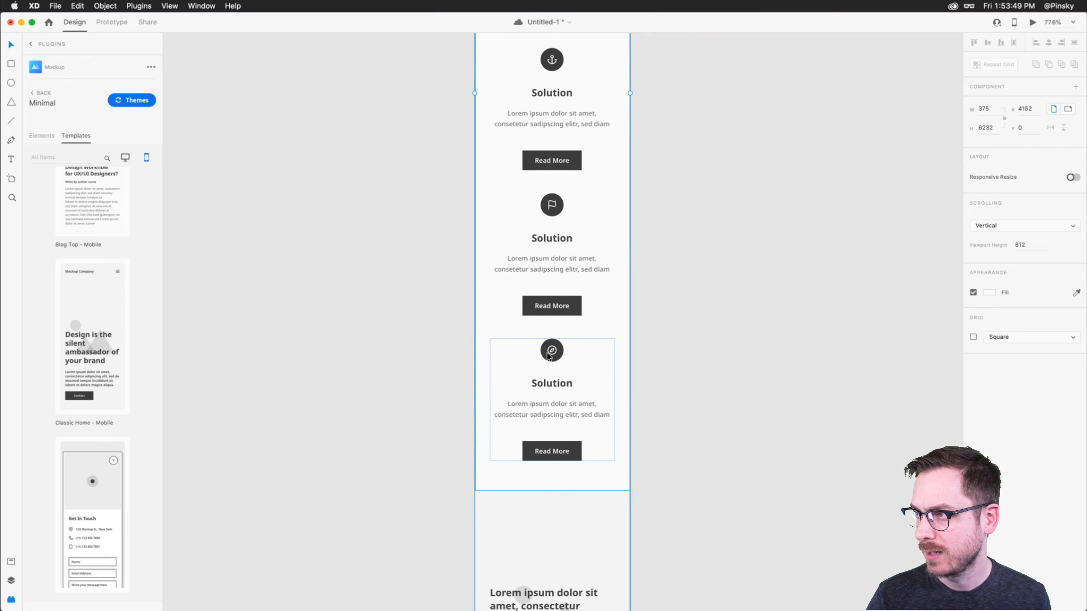
{"action": "scroll", "coordinate": [548, 356], "scroll_direction": "up", "scroll_amount": 5}
{"action": "scroll", "coordinate": [566, 285], "scroll_direction": "up", "scroll_amount": 5}
{"action": "left_click", "coordinate": [557, 286]}
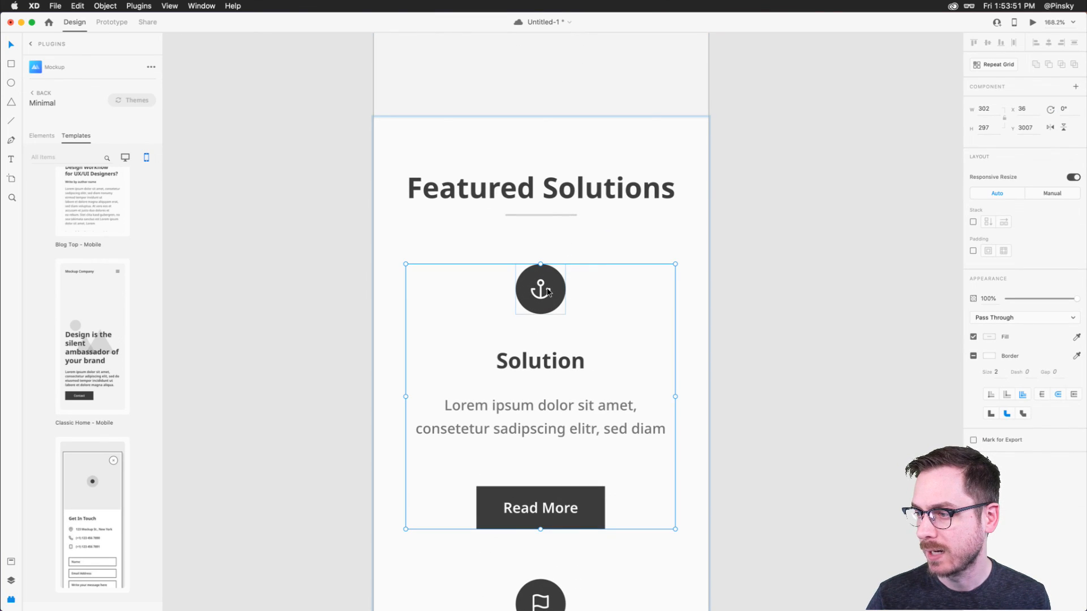
{"action": "double_click", "coordinate": [548, 292]}
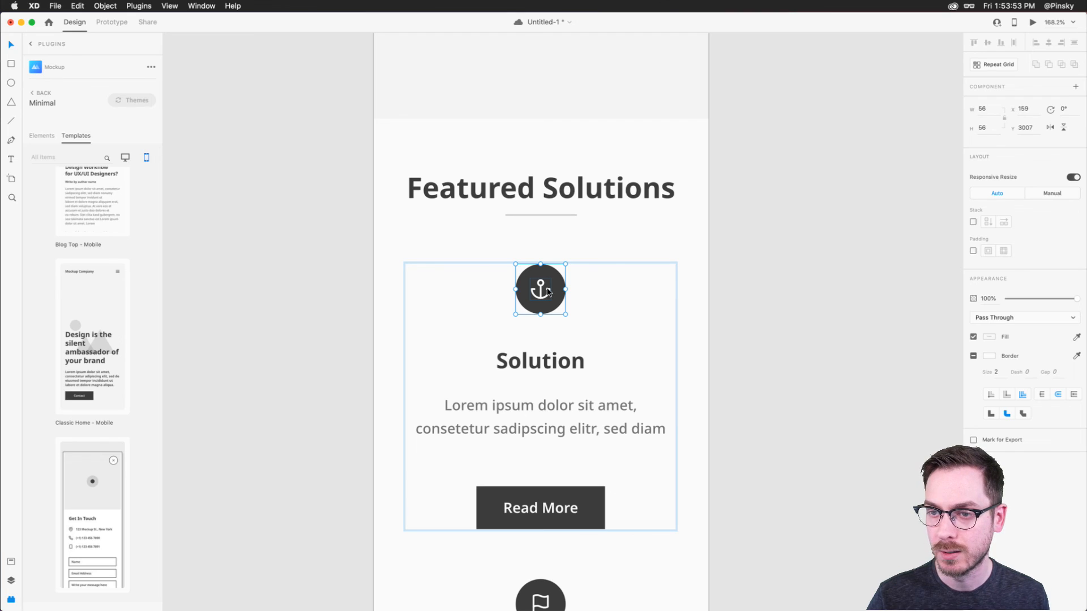
{"action": "scroll", "coordinate": [74, 385], "scroll_direction": "down", "scroll_amount": 4}
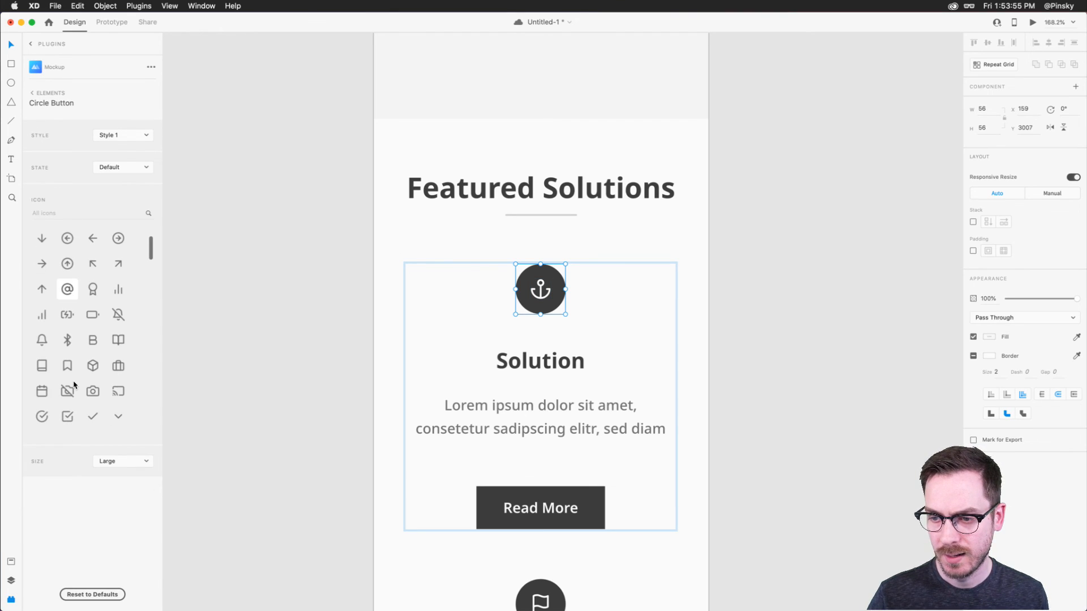
{"action": "left_click", "coordinate": [68, 316]}
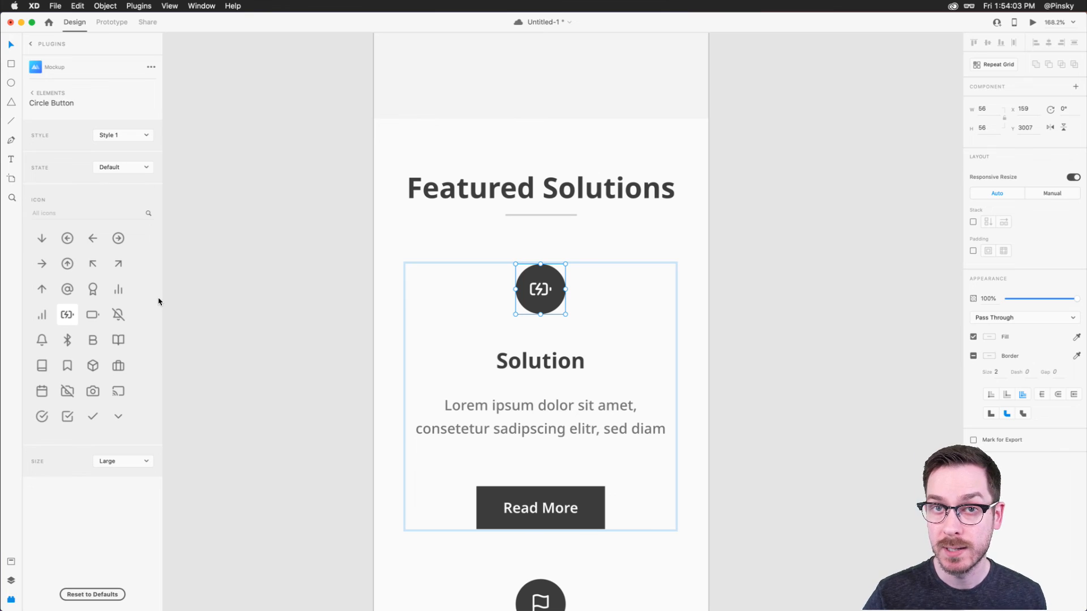
{"action": "scroll", "coordinate": [604, 318], "scroll_direction": "down", "scroll_amount": 2}
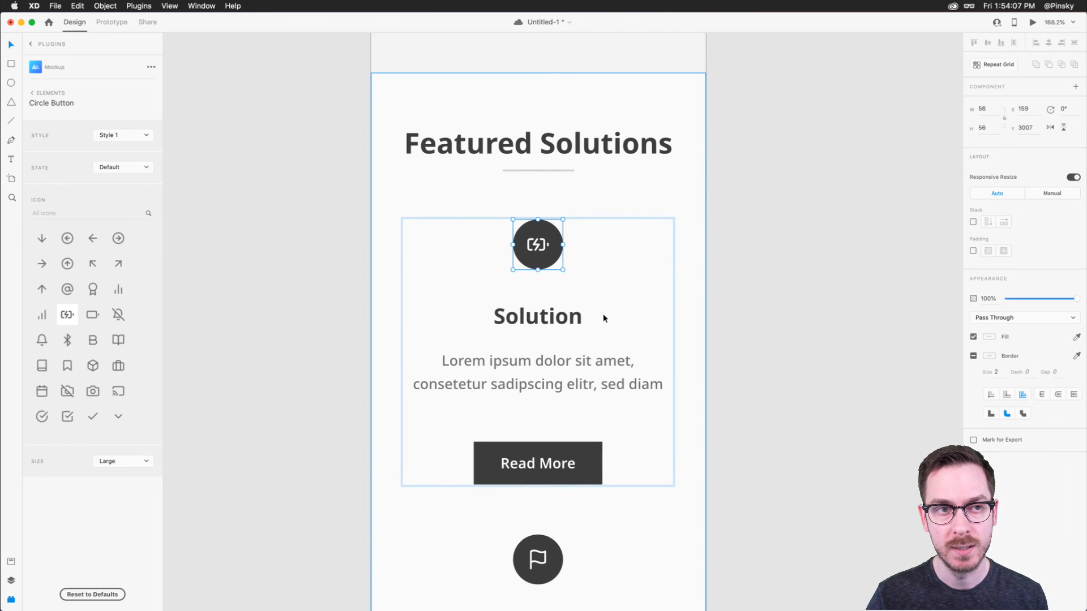
Change the first Featured Solutions "Read More" button to Style 2.
{"action": "left_click", "coordinate": [603, 315]}
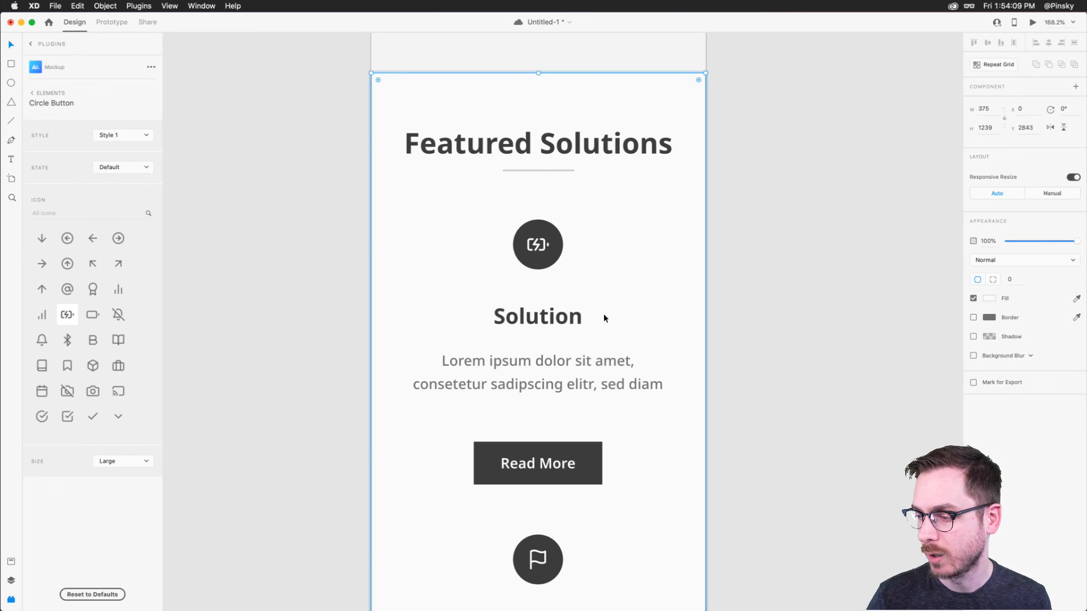
{"action": "key", "text": "super+minus"}
{"action": "left_click", "coordinate": [585, 388]}
{"action": "double_click", "coordinate": [585, 388]}
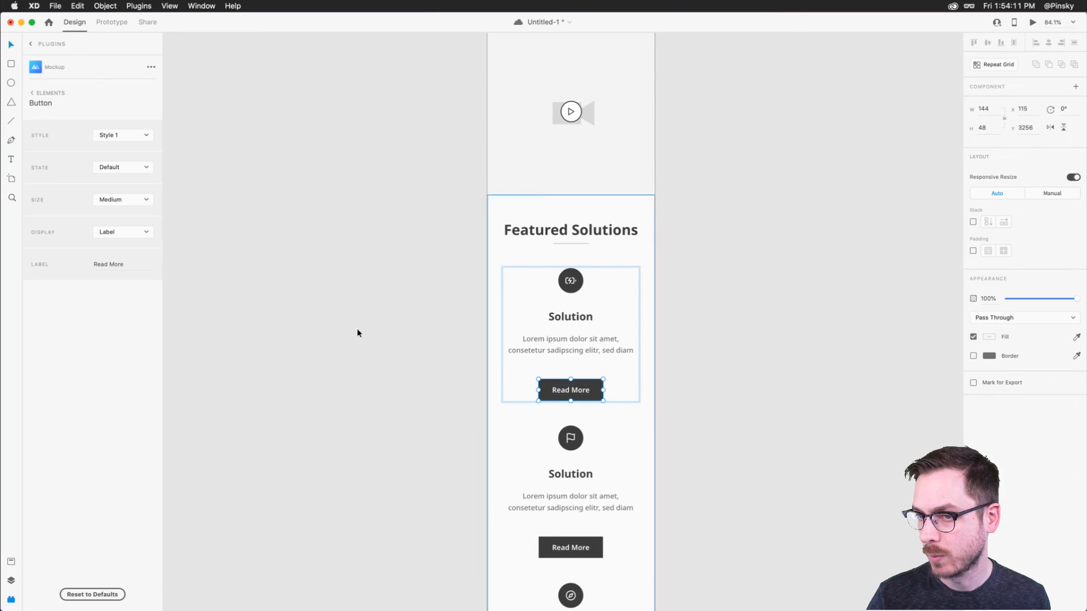
{"action": "left_click", "coordinate": [120, 136]}
{"action": "left_click", "coordinate": [114, 148]}
{"action": "scroll", "coordinate": [606, 390], "scroll_direction": "down", "scroll_amount": 5}
{"action": "scroll", "coordinate": [607, 390], "scroll_direction": "down", "scroll_amount": 10}
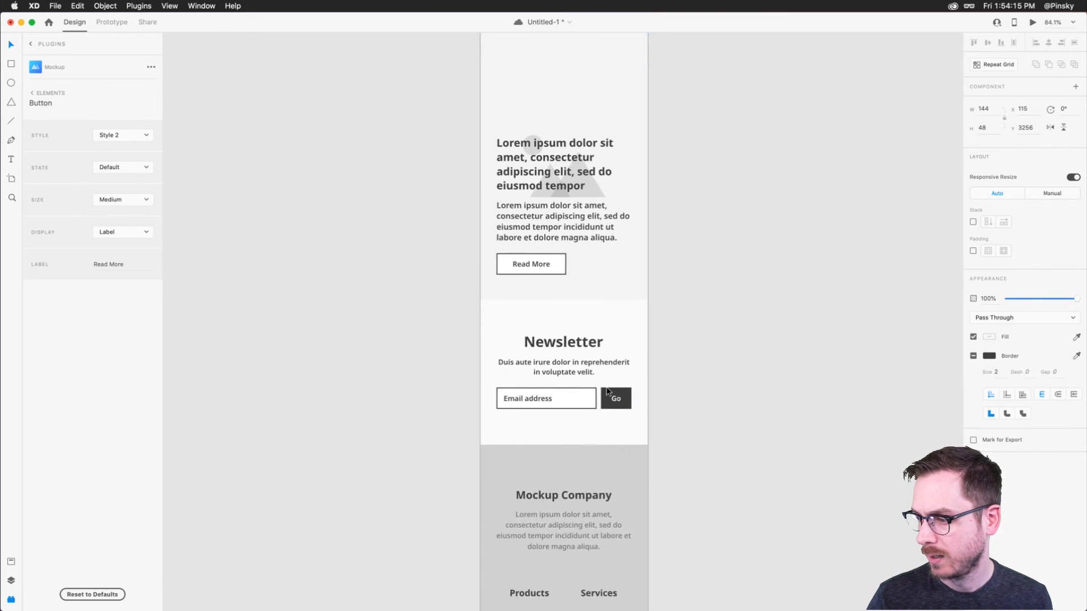
{"action": "scroll", "coordinate": [616, 427], "scroll_direction": "down", "scroll_amount": 5}
{"action": "scroll", "coordinate": [616, 427], "scroll_direction": "up", "scroll_amount": 20}
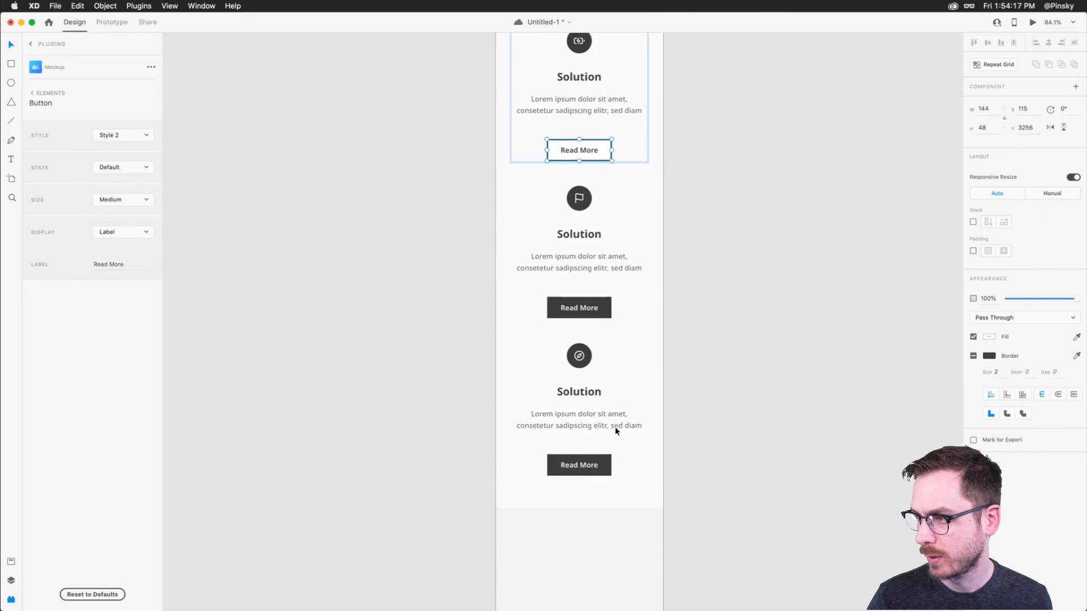
Select the Classic Home - Mobile artboard and open the Mockup theme choices for it.
{"action": "left_click", "coordinate": [676, 370]}
{"action": "scroll", "coordinate": [676, 367], "scroll_direction": "up", "scroll_amount": 12}
{"action": "scroll", "coordinate": [675, 364], "scroll_direction": "up", "scroll_amount": 20}
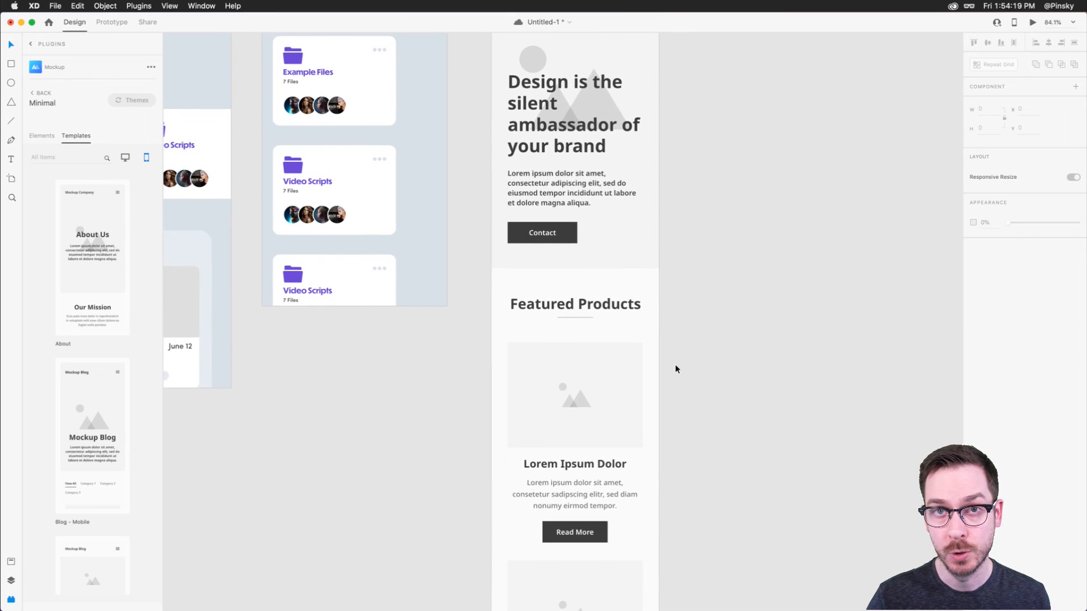
{"action": "left_click", "coordinate": [542, 164]}
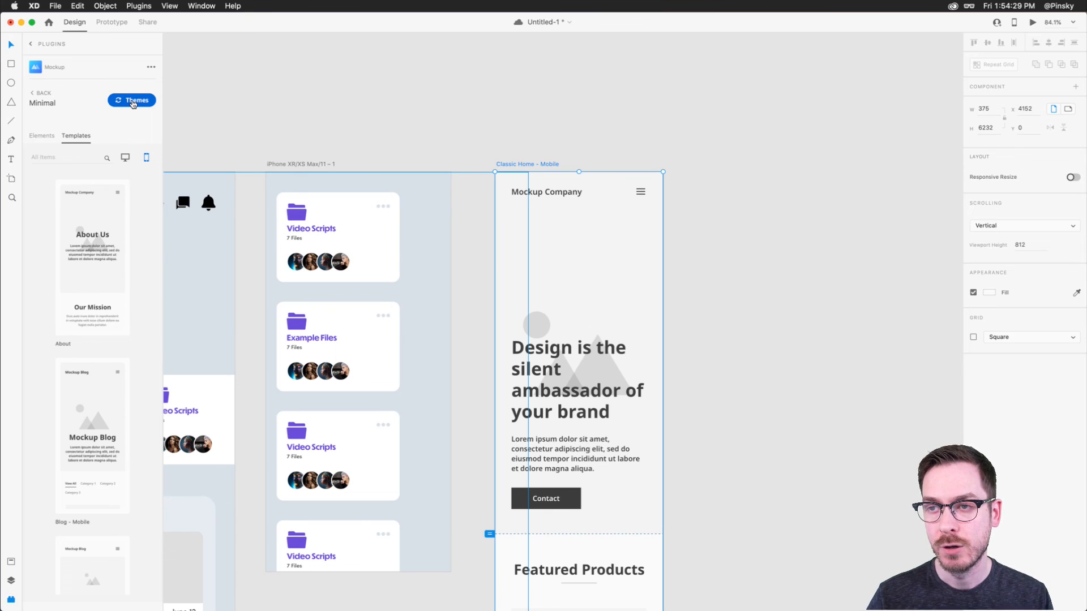
{"action": "left_click", "coordinate": [134, 103]}
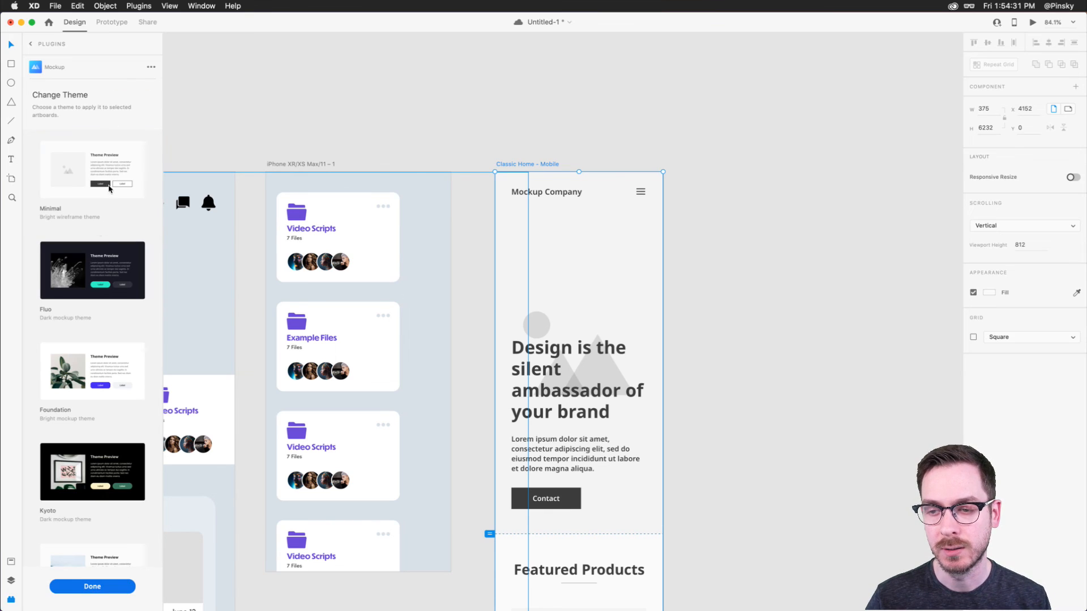
Apply the Foundation theme to the Classic Home - Mobile artboard and look through the restyled sections.
{"action": "left_click", "coordinate": [97, 375]}
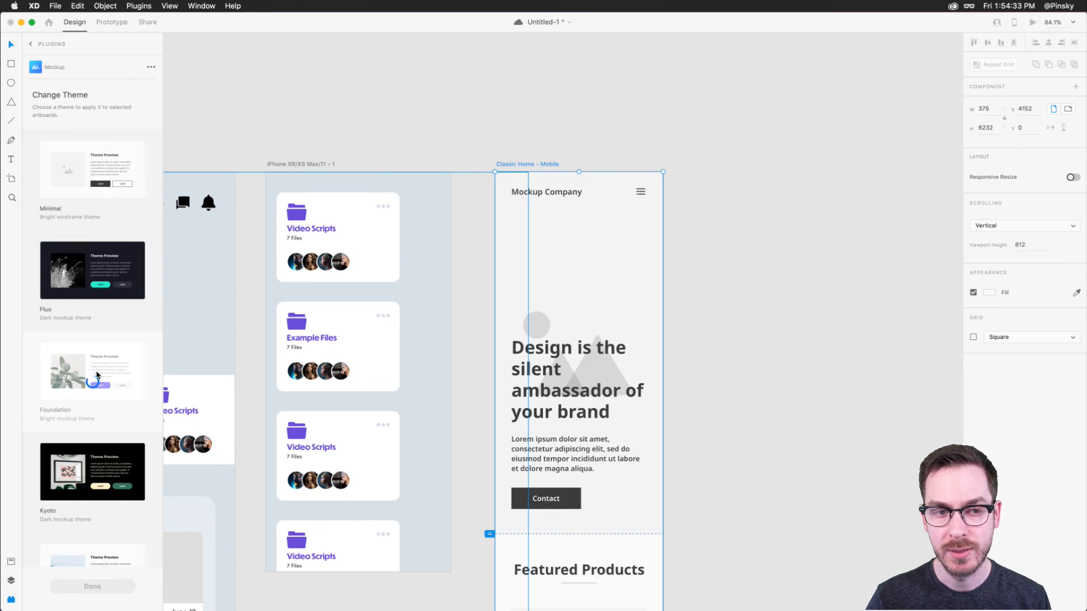
{"action": "scroll", "coordinate": [630, 310], "scroll_direction": "down", "scroll_amount": 5}
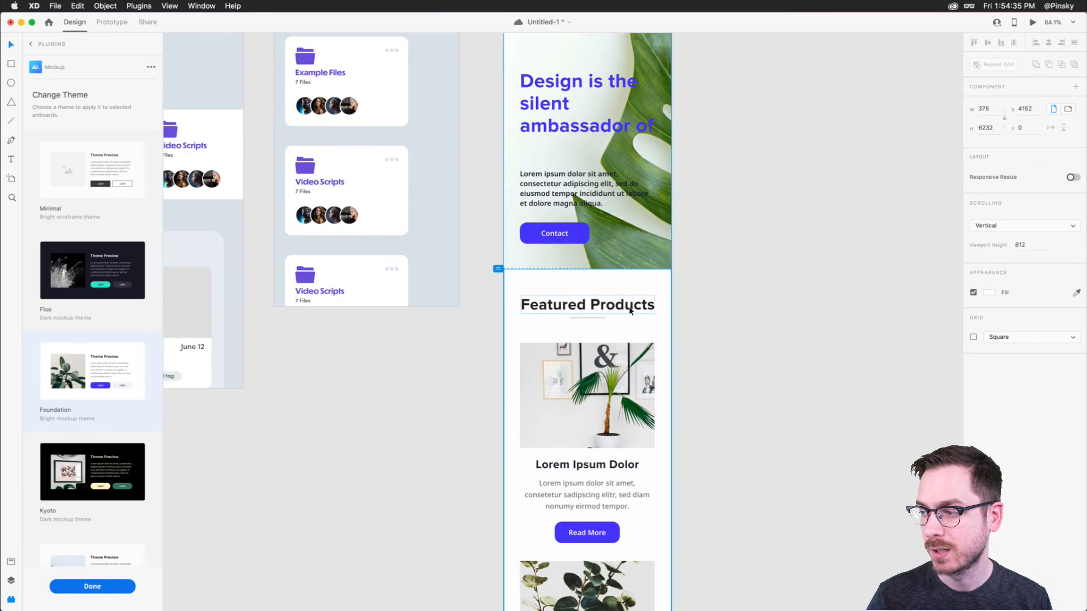
{"action": "scroll", "coordinate": [629, 309], "scroll_direction": "down", "scroll_amount": 15}
{"action": "scroll", "coordinate": [630, 311], "scroll_direction": "down", "scroll_amount": 4}
Apply the dark Radiance theme to the Classic Home - Mobile artboard.
{"action": "scroll", "coordinate": [66, 502], "scroll_direction": "down", "scroll_amount": 8}
{"action": "left_click", "coordinate": [65, 503]}
{"action": "scroll", "coordinate": [604, 158], "scroll_direction": "up", "scroll_amount": 20}
{"action": "scroll", "coordinate": [604, 157], "scroll_direction": "down", "scroll_amount": 5}
{"action": "scroll", "coordinate": [98, 444], "scroll_direction": "down", "scroll_amount": 1}
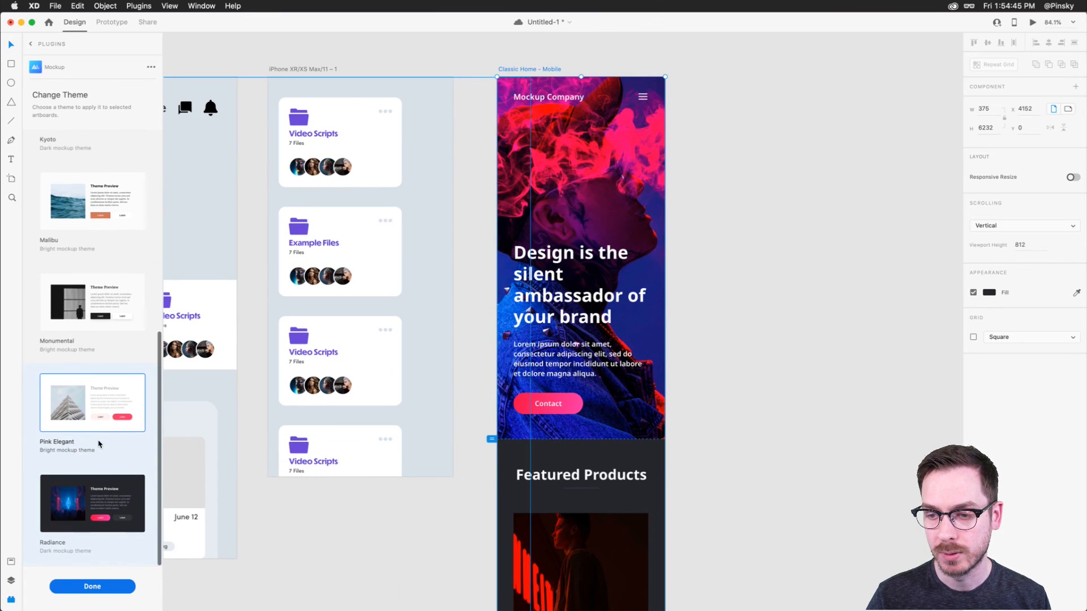
Apply the Pink Elegant theme to the Classic Home - Mobile artboard and reapply it twice for different photos.
{"action": "left_click", "coordinate": [99, 444]}
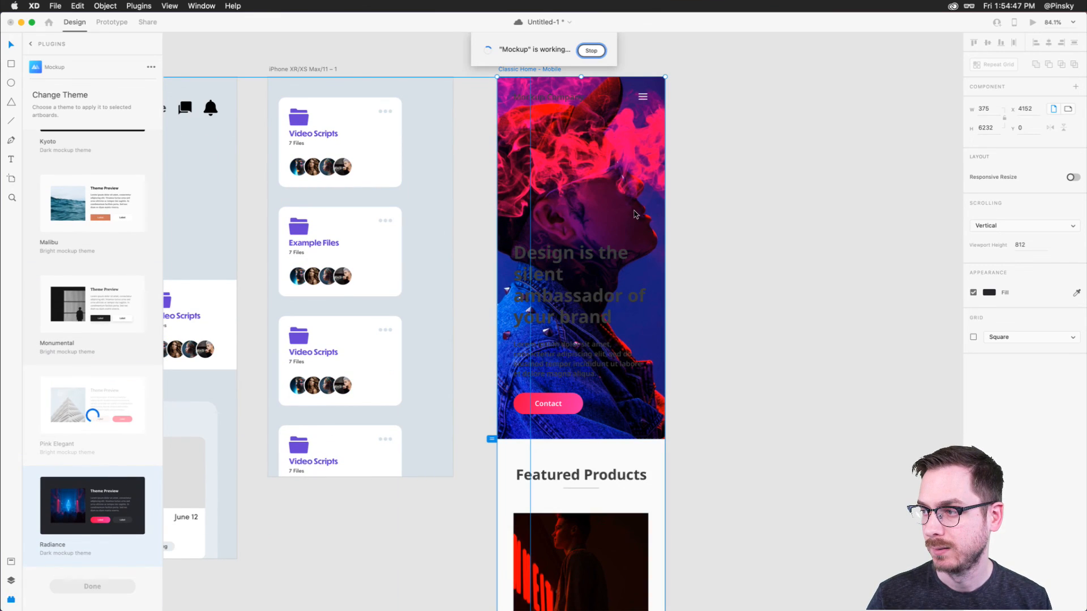
{"action": "scroll", "coordinate": [635, 214], "scroll_direction": "down", "scroll_amount": 15}
{"action": "scroll", "coordinate": [633, 214], "scroll_direction": "up", "scroll_amount": 20}
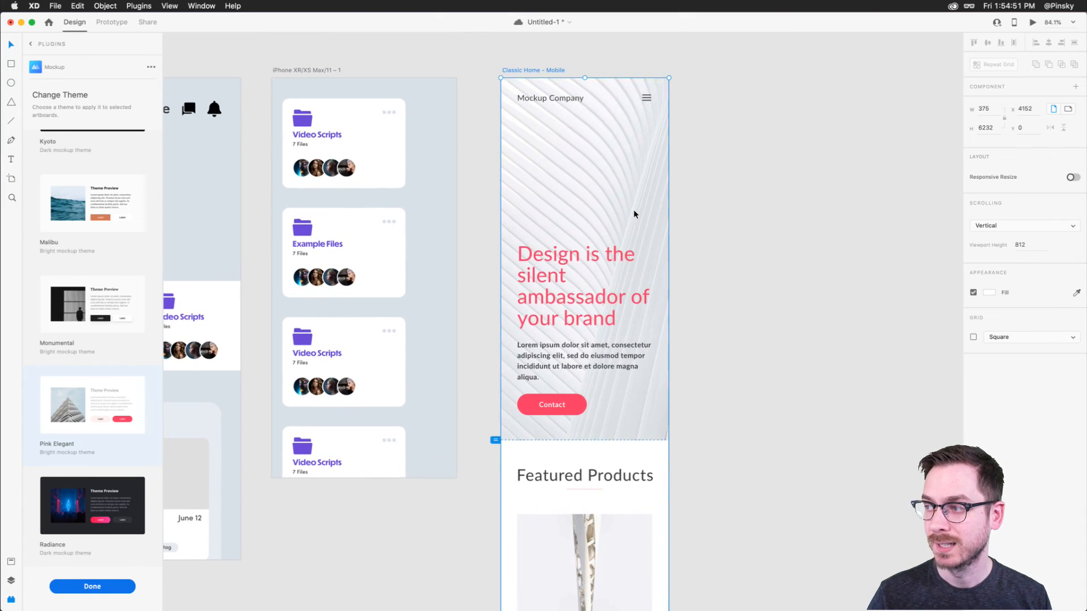
{"action": "left_click", "coordinate": [94, 410]}
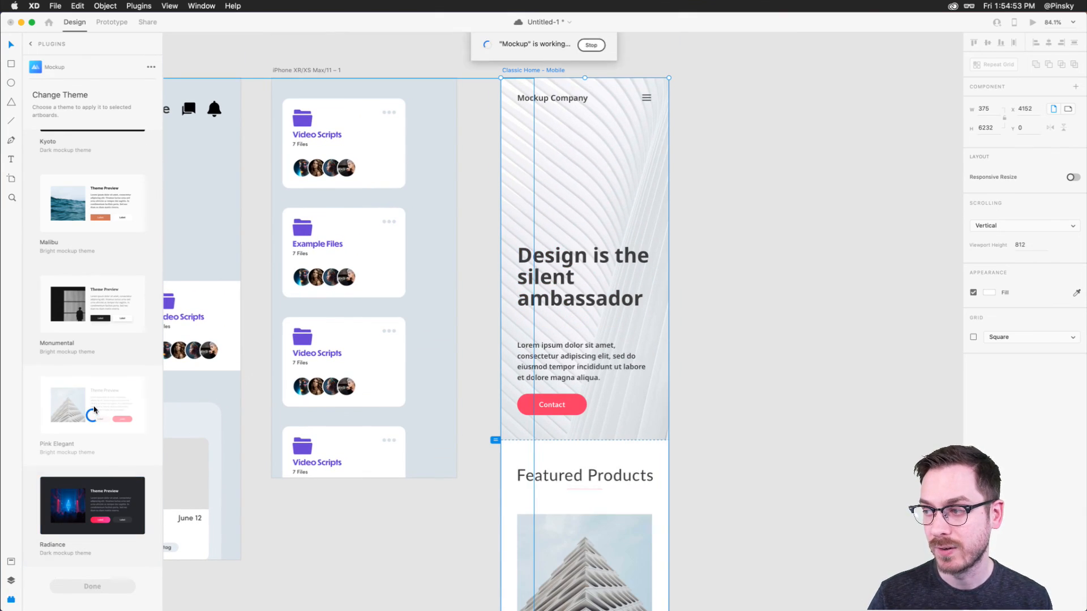
{"action": "left_click", "coordinate": [94, 410]}
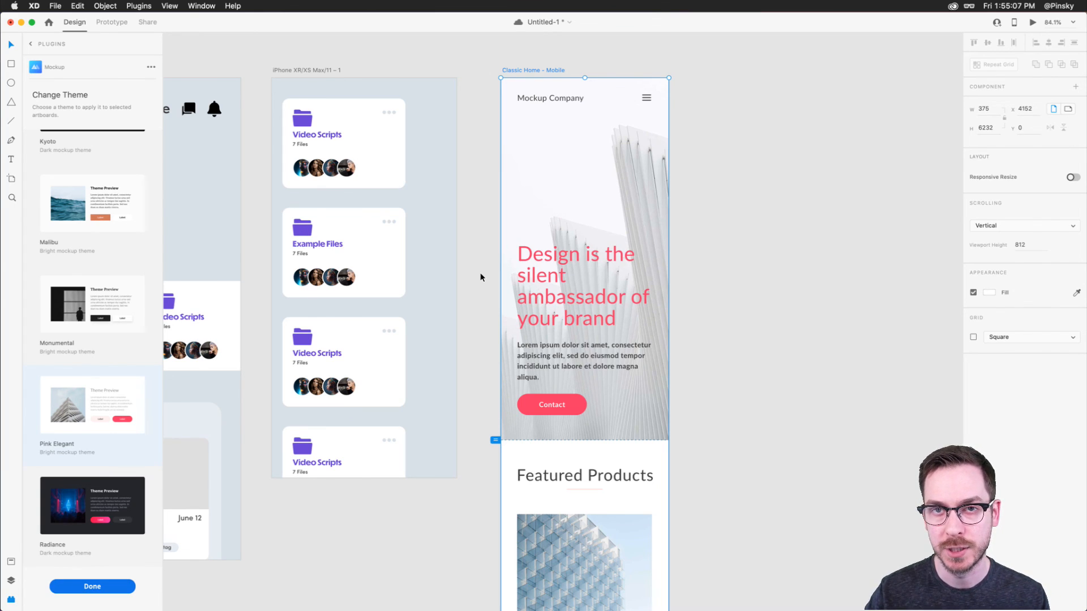
{"action": "scroll", "coordinate": [480, 273], "scroll_direction": "down", "scroll_amount": 5}
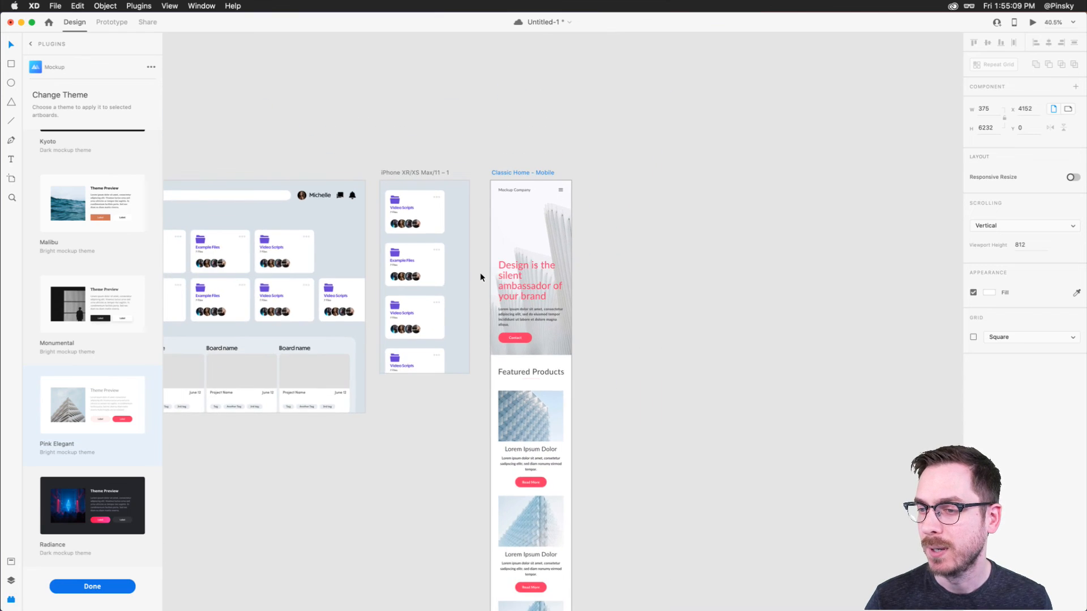
{"action": "scroll", "coordinate": [480, 273], "scroll_direction": "left", "scroll_amount": 10}
{"action": "scroll", "coordinate": [480, 277], "scroll_direction": "left", "scroll_amount": 5}
{"action": "scroll", "coordinate": [480, 277], "scroll_direction": "down", "scroll_amount": 5}
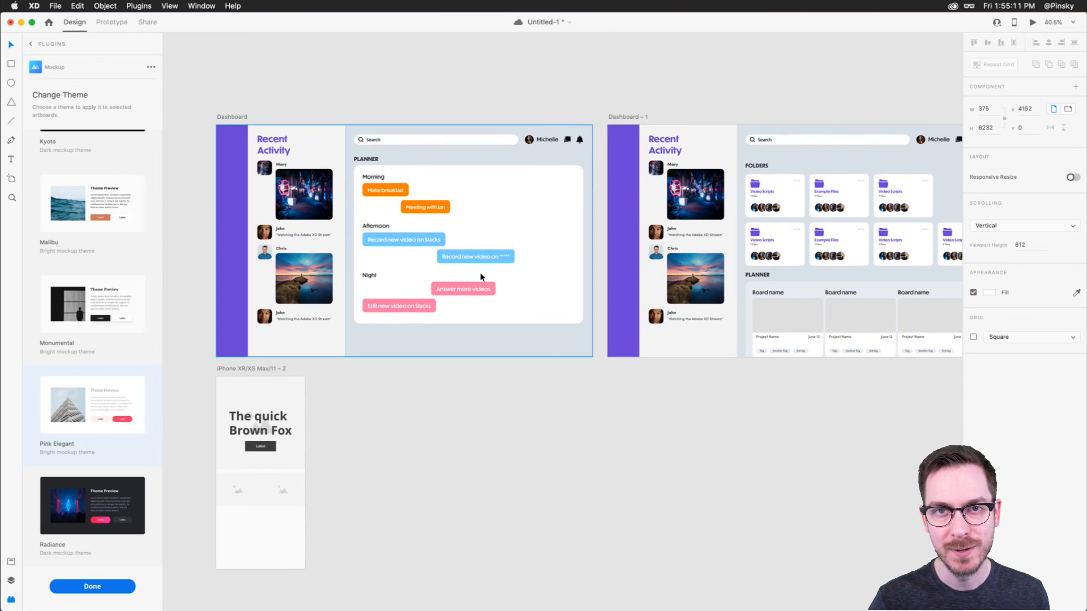